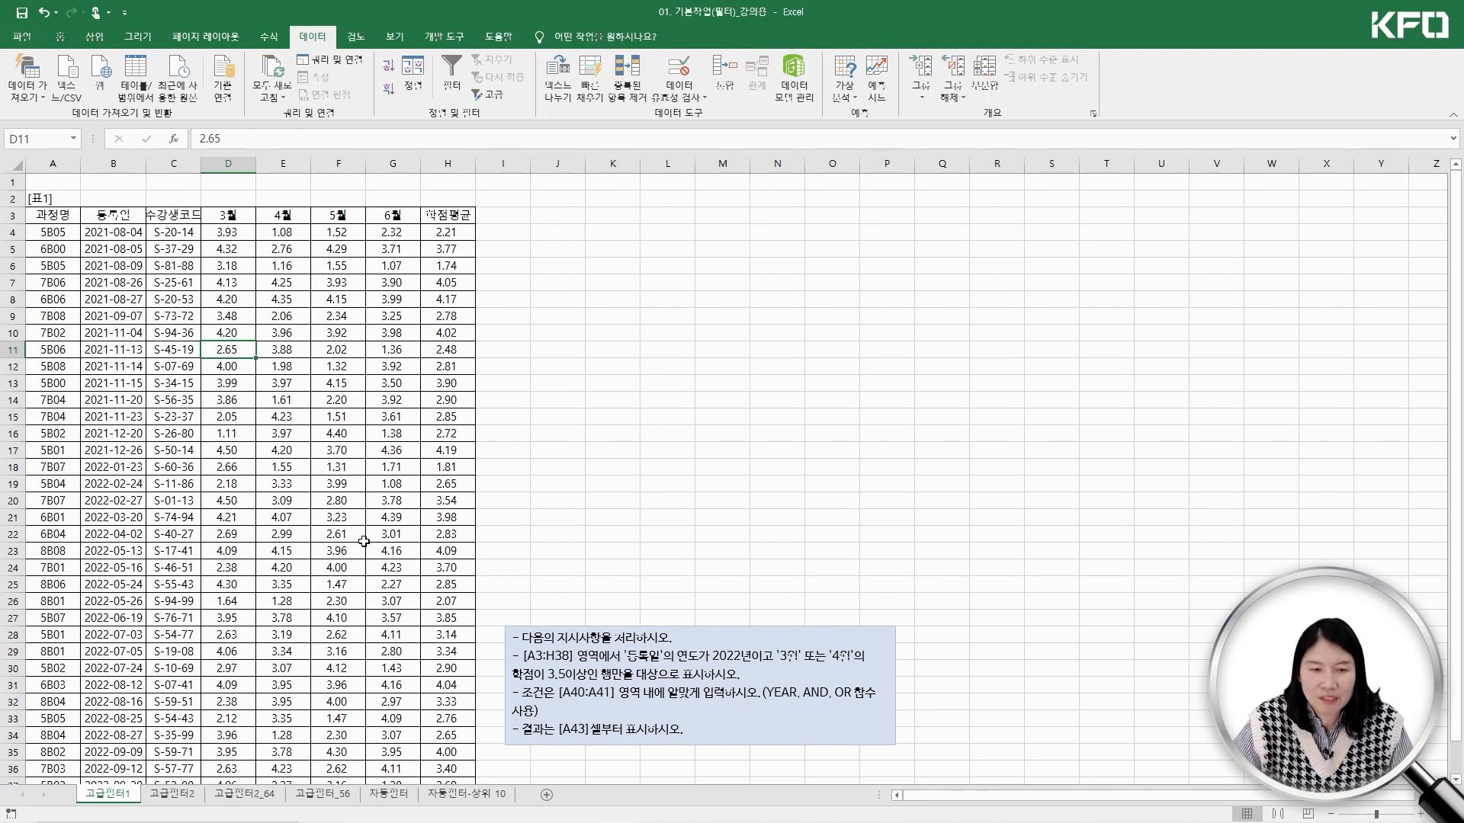
Examine the A3:H38 table, its 등록일, 3월 and 4월 columns, the task instructions and the A40 criteria area
{"action": "scroll", "coordinate": [396, 466], "scroll_direction": "down", "scroll_amount": 2}
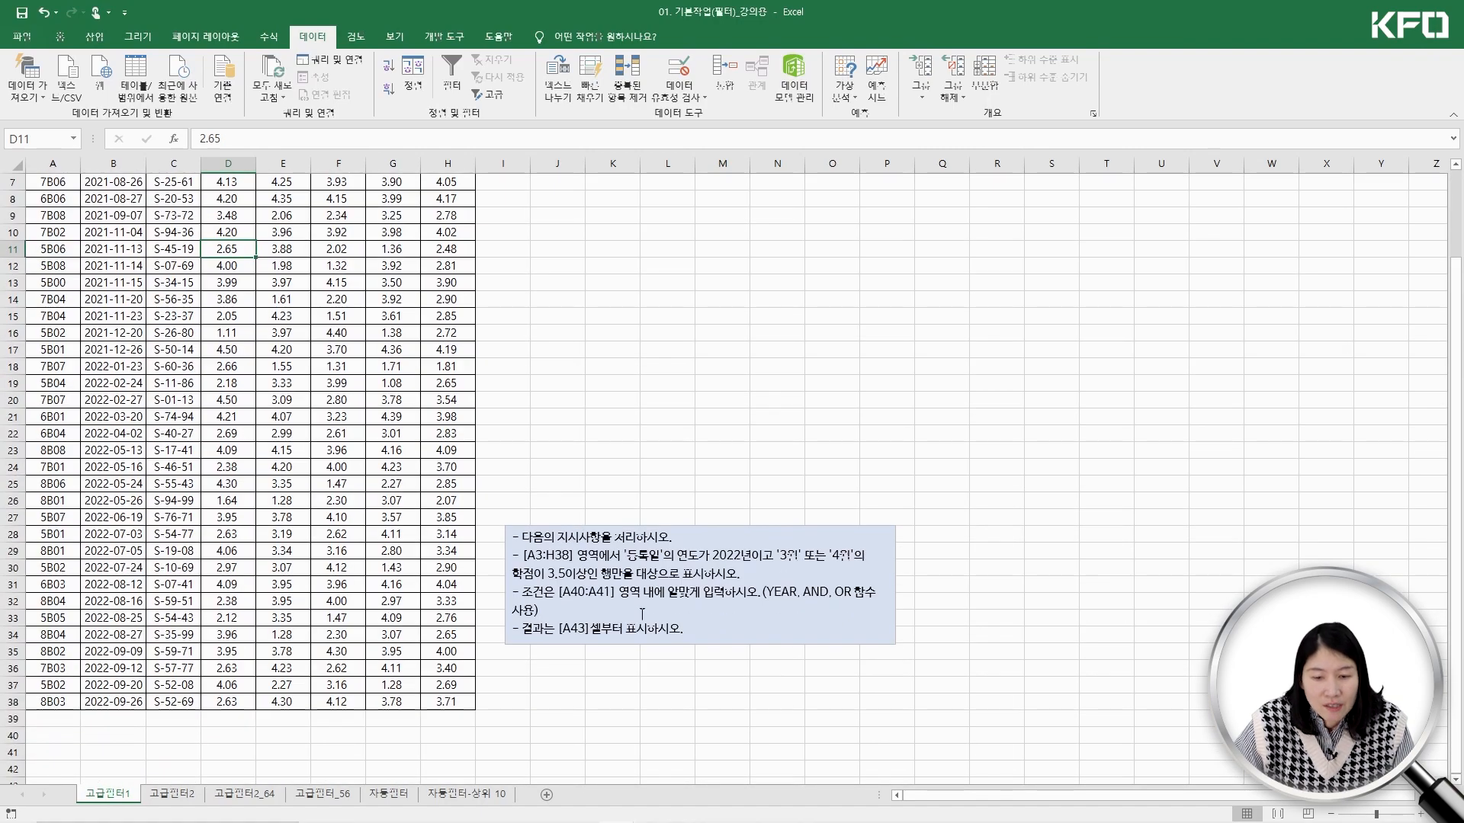
{"action": "scroll", "coordinate": [213, 538], "scroll_direction": "up", "scroll_amount": 2}
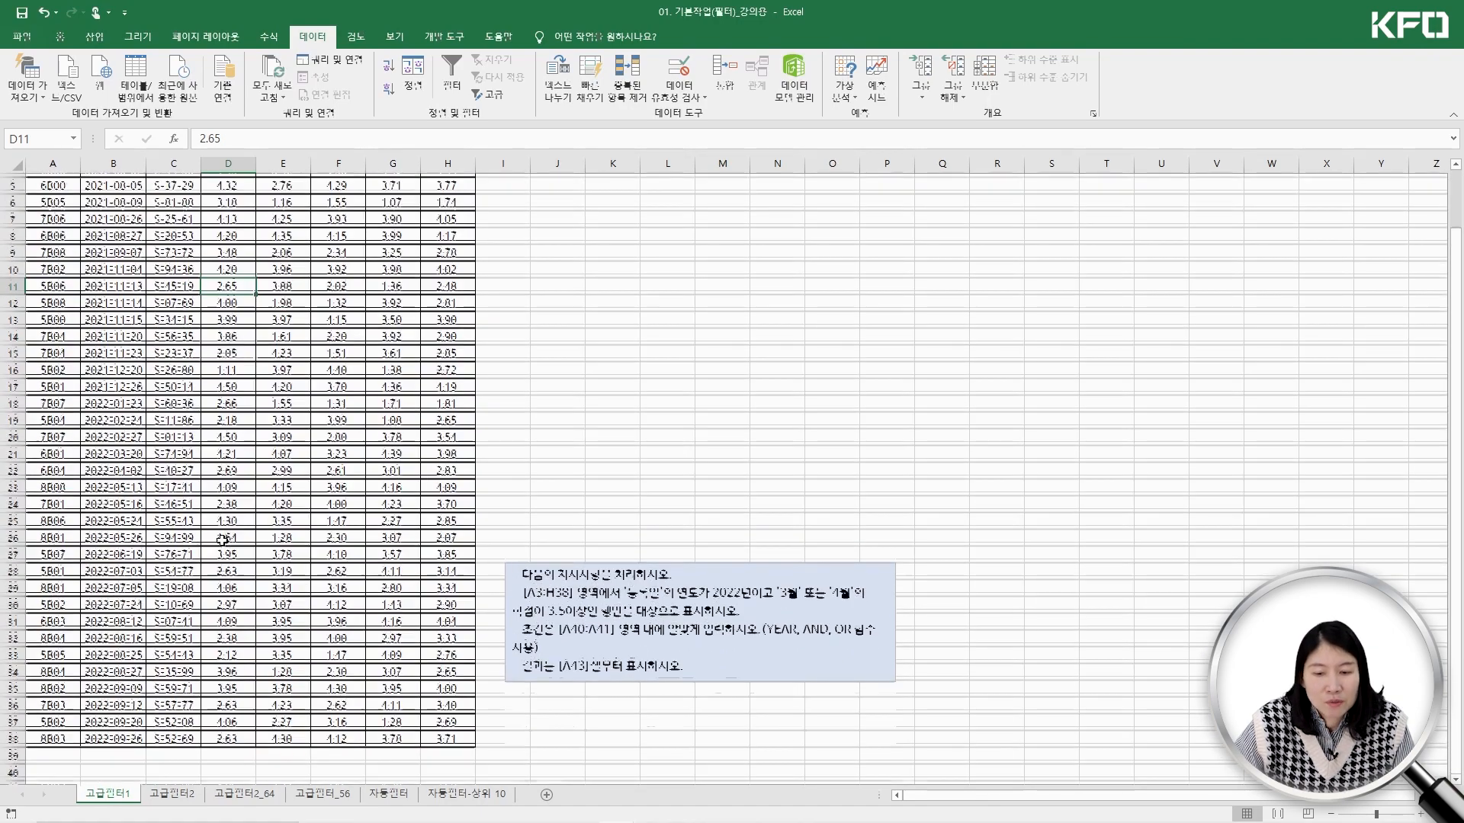
{"action": "left_click", "coordinate": [115, 215]}
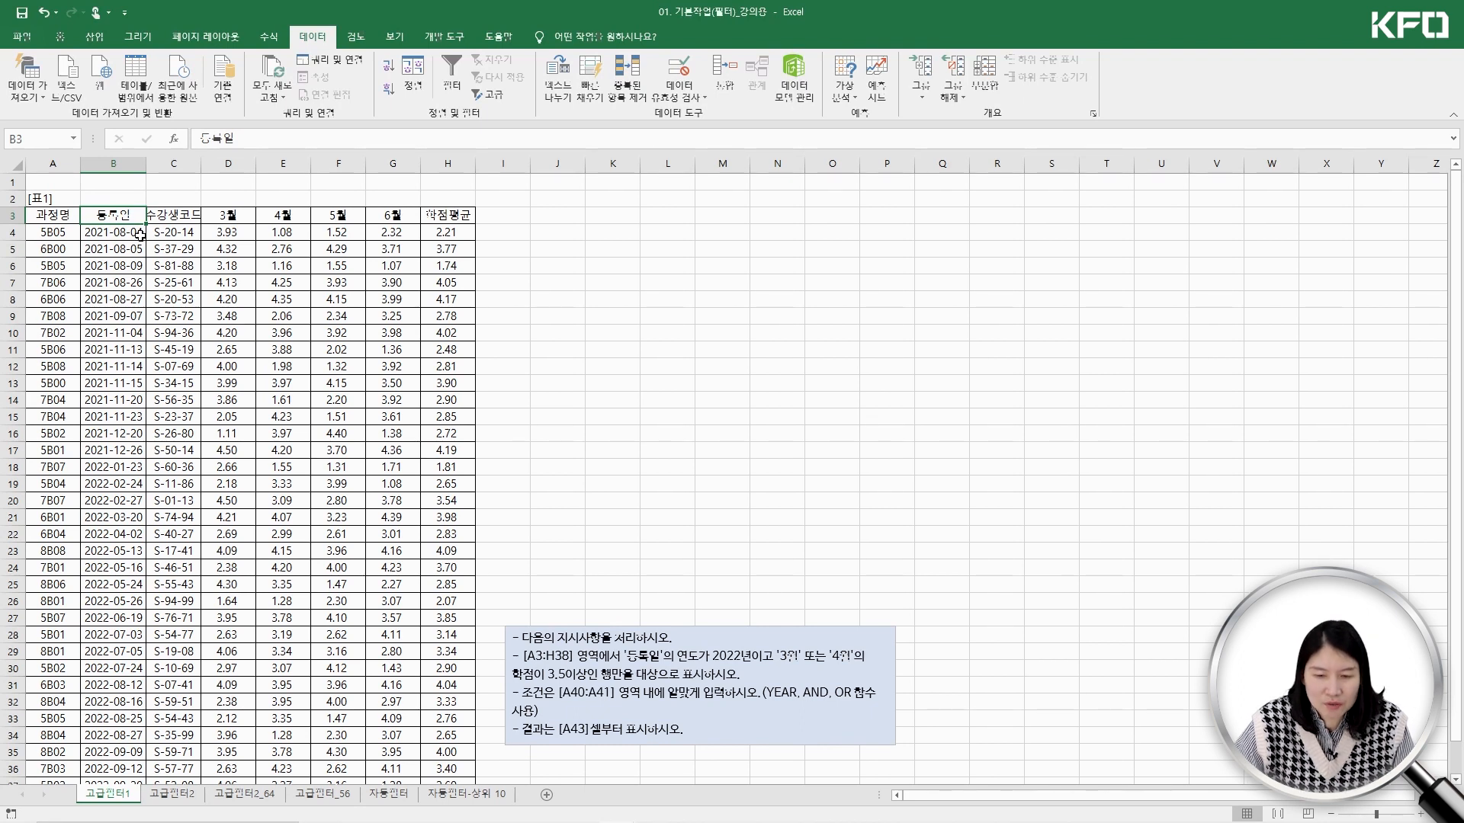
{"action": "left_click", "coordinate": [221, 214]}
{"action": "left_click", "coordinate": [282, 213]}
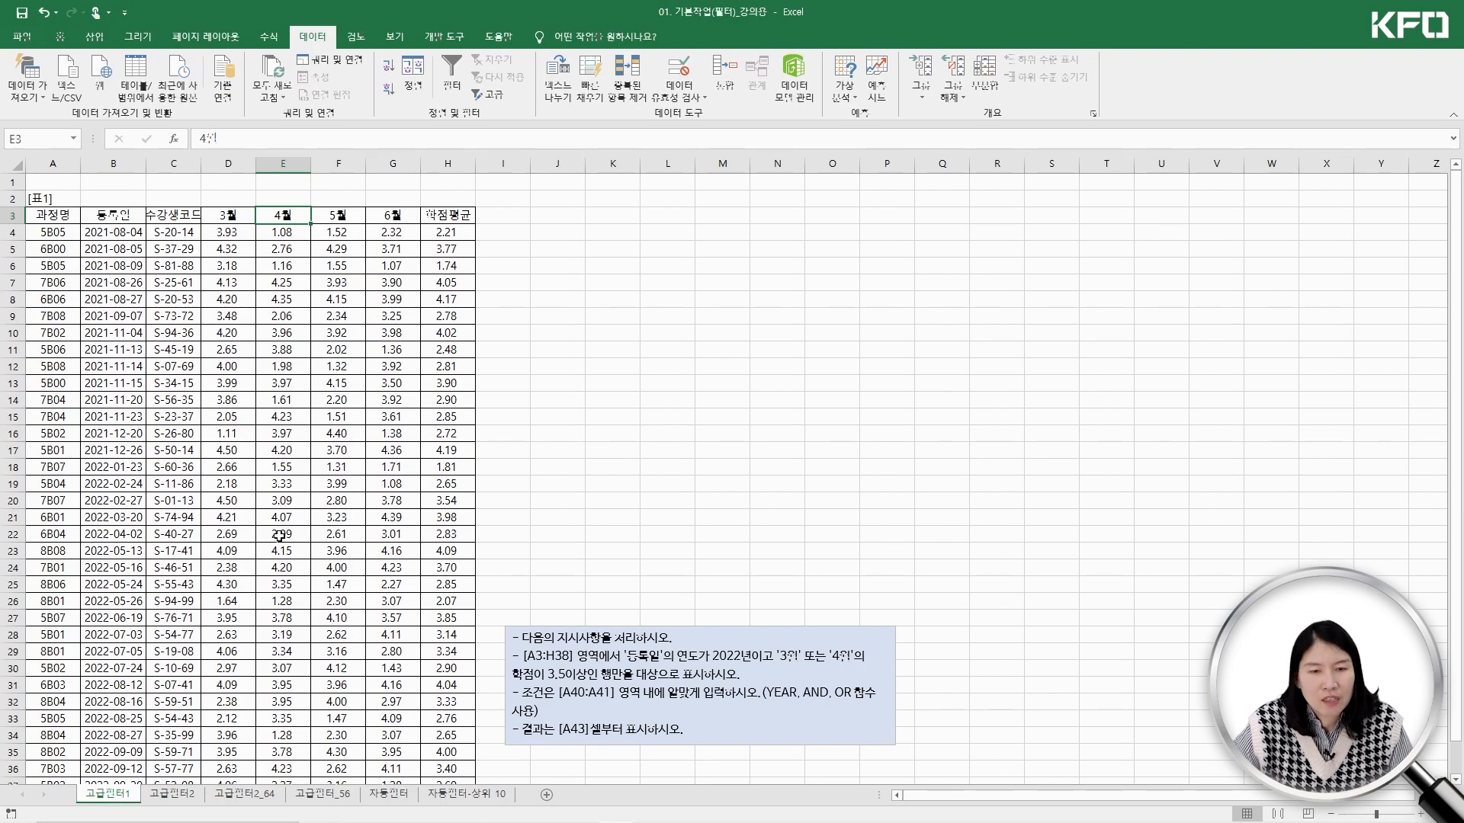
{"action": "scroll", "coordinate": [282, 539], "scroll_direction": "down", "scroll_amount": 2}
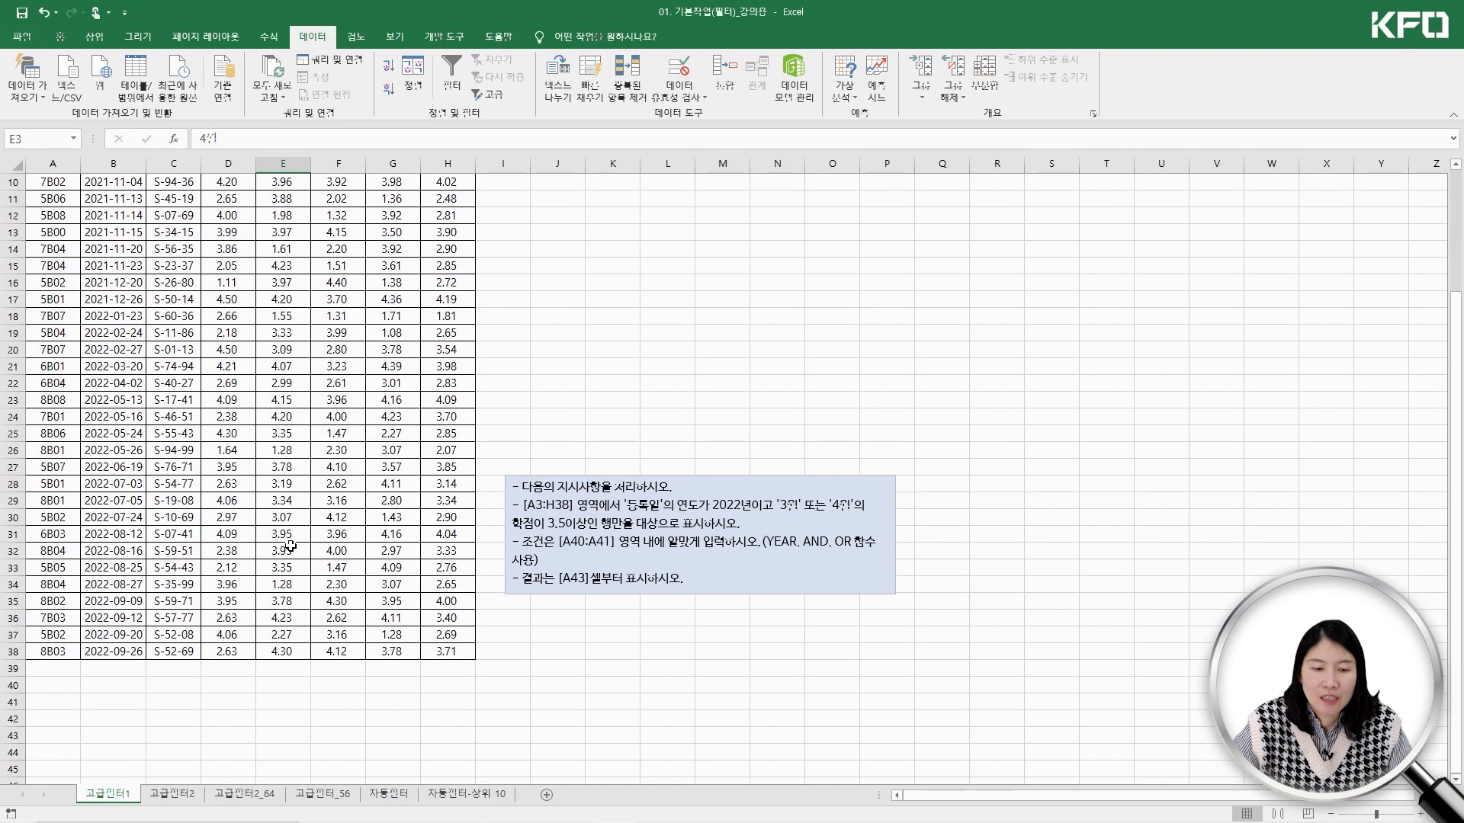
{"action": "scroll", "coordinate": [290, 546], "scroll_direction": "down", "scroll_amount": 2}
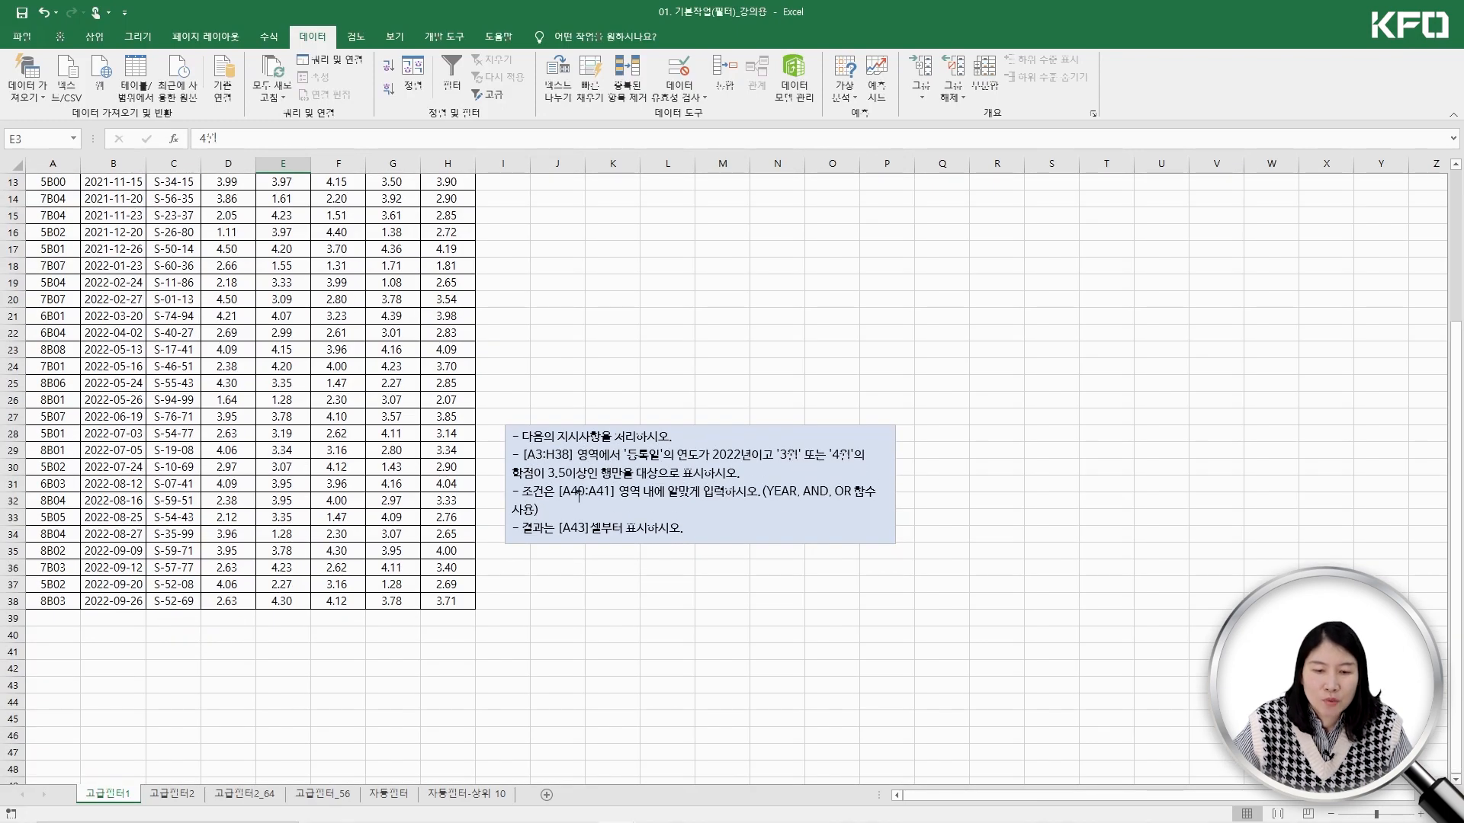
{"action": "left_click", "coordinate": [47, 642]}
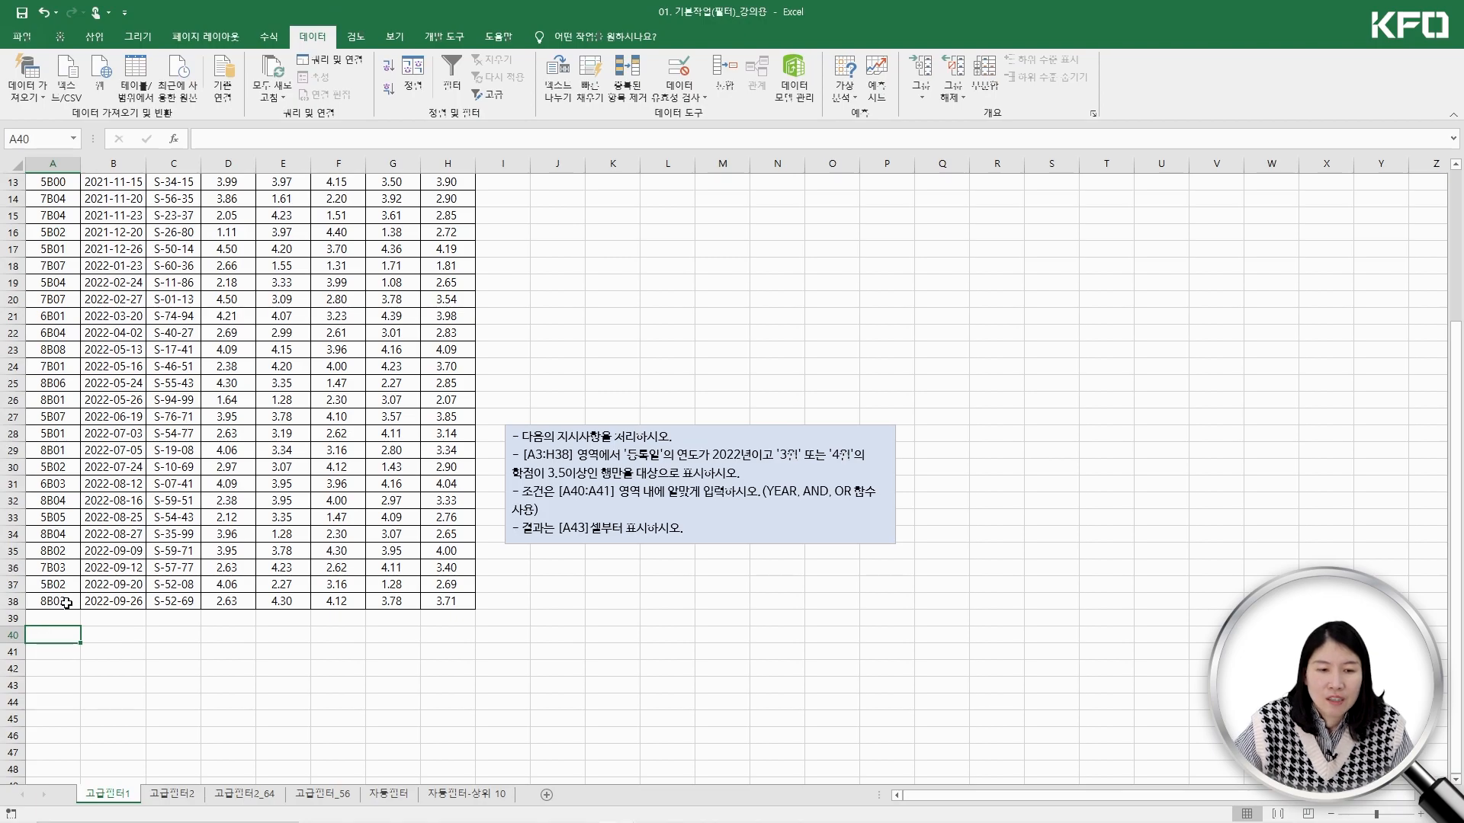
{"action": "scroll", "coordinate": [66, 603], "scroll_direction": "up", "scroll_amount": 4}
{"action": "scroll", "coordinate": [66, 603], "scroll_direction": "down", "scroll_amount": 3}
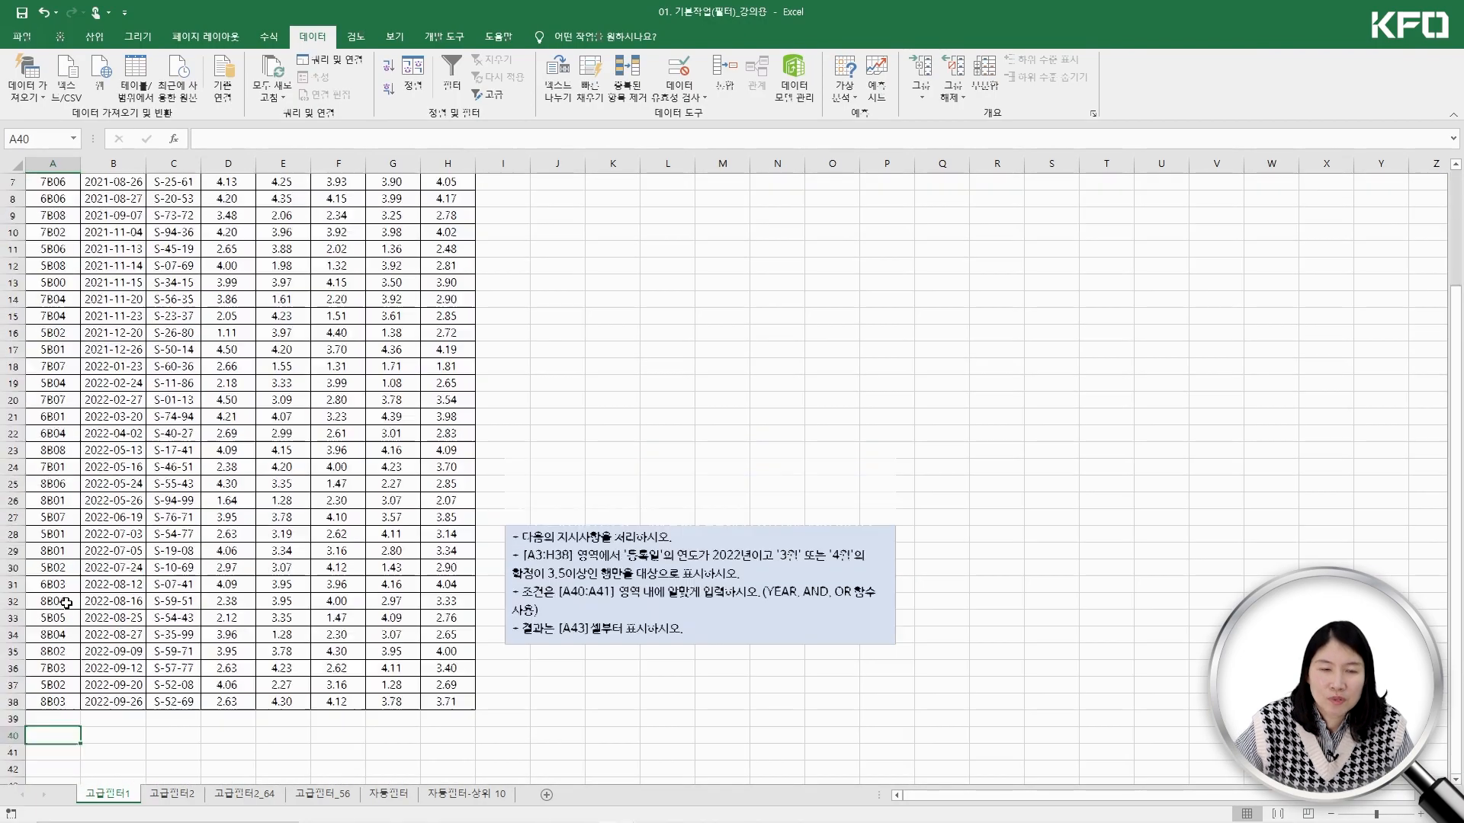
{"action": "scroll", "coordinate": [66, 603], "scroll_direction": "up", "scroll_amount": 4}
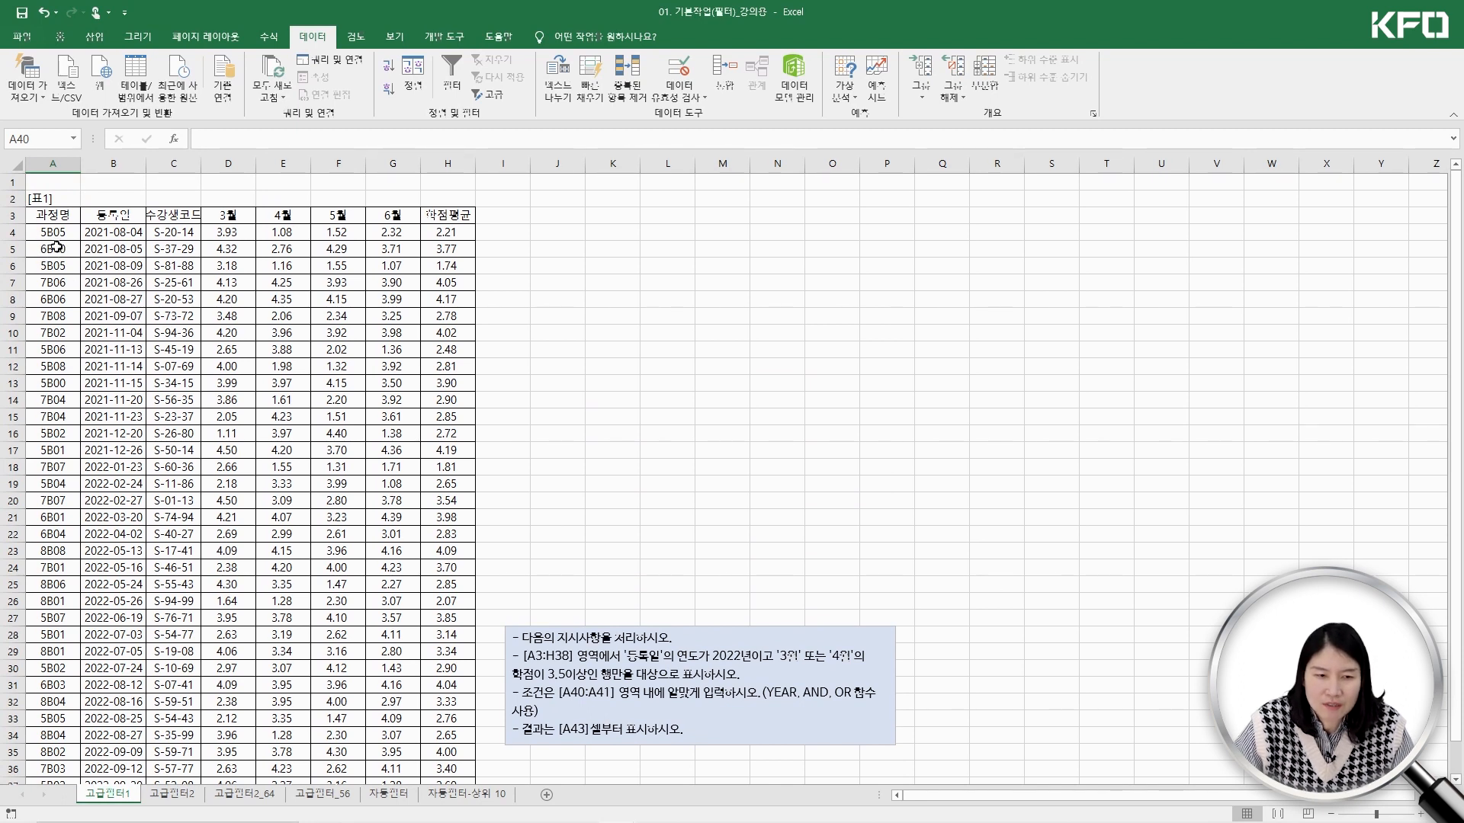
Split the worksheet window above row 5 so the table headers stay in view above the lower rows
{"action": "left_click", "coordinate": [49, 249]}
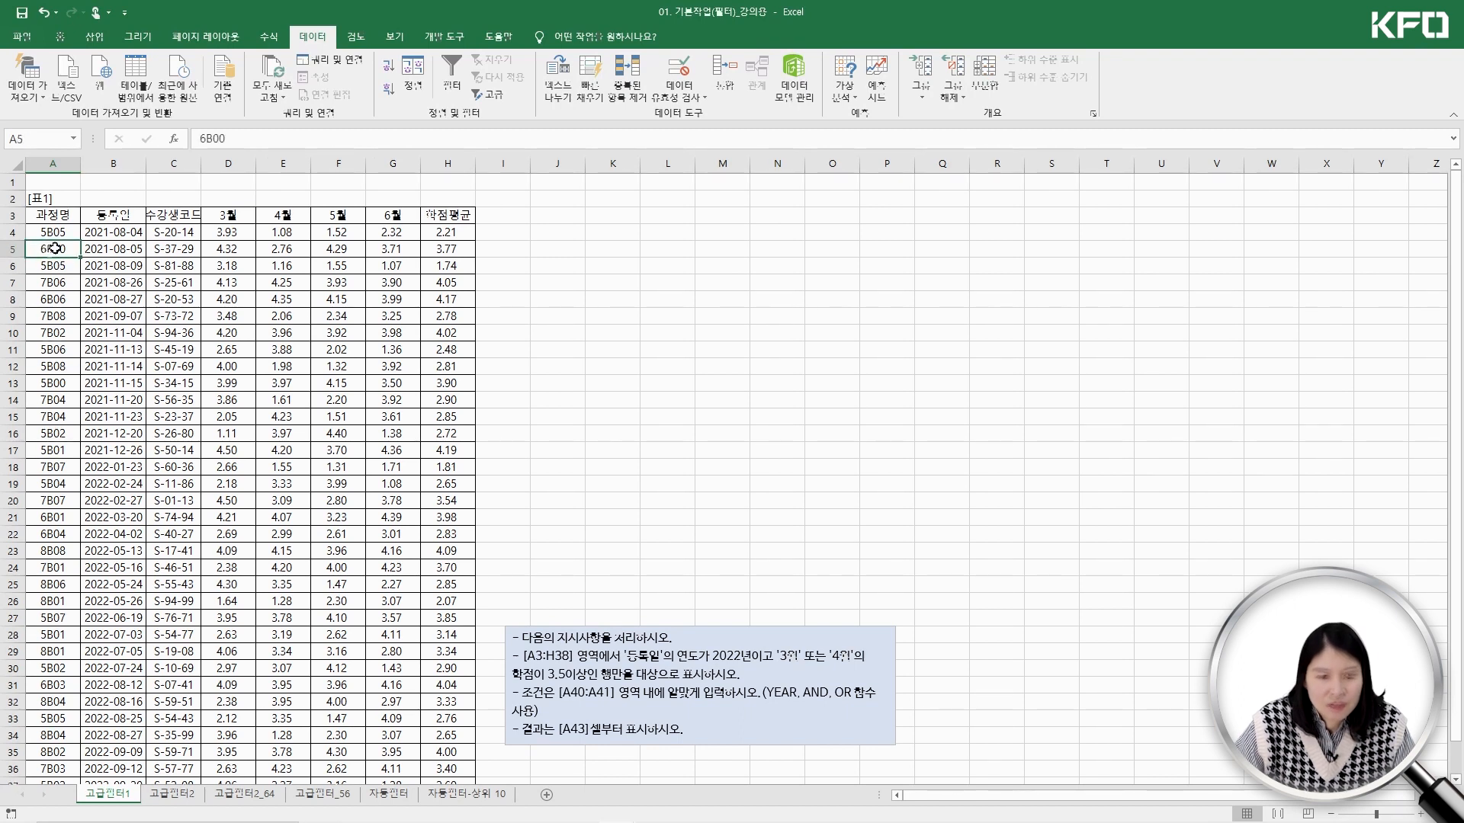
{"action": "left_click", "coordinate": [399, 37]}
{"action": "left_click", "coordinate": [581, 61]}
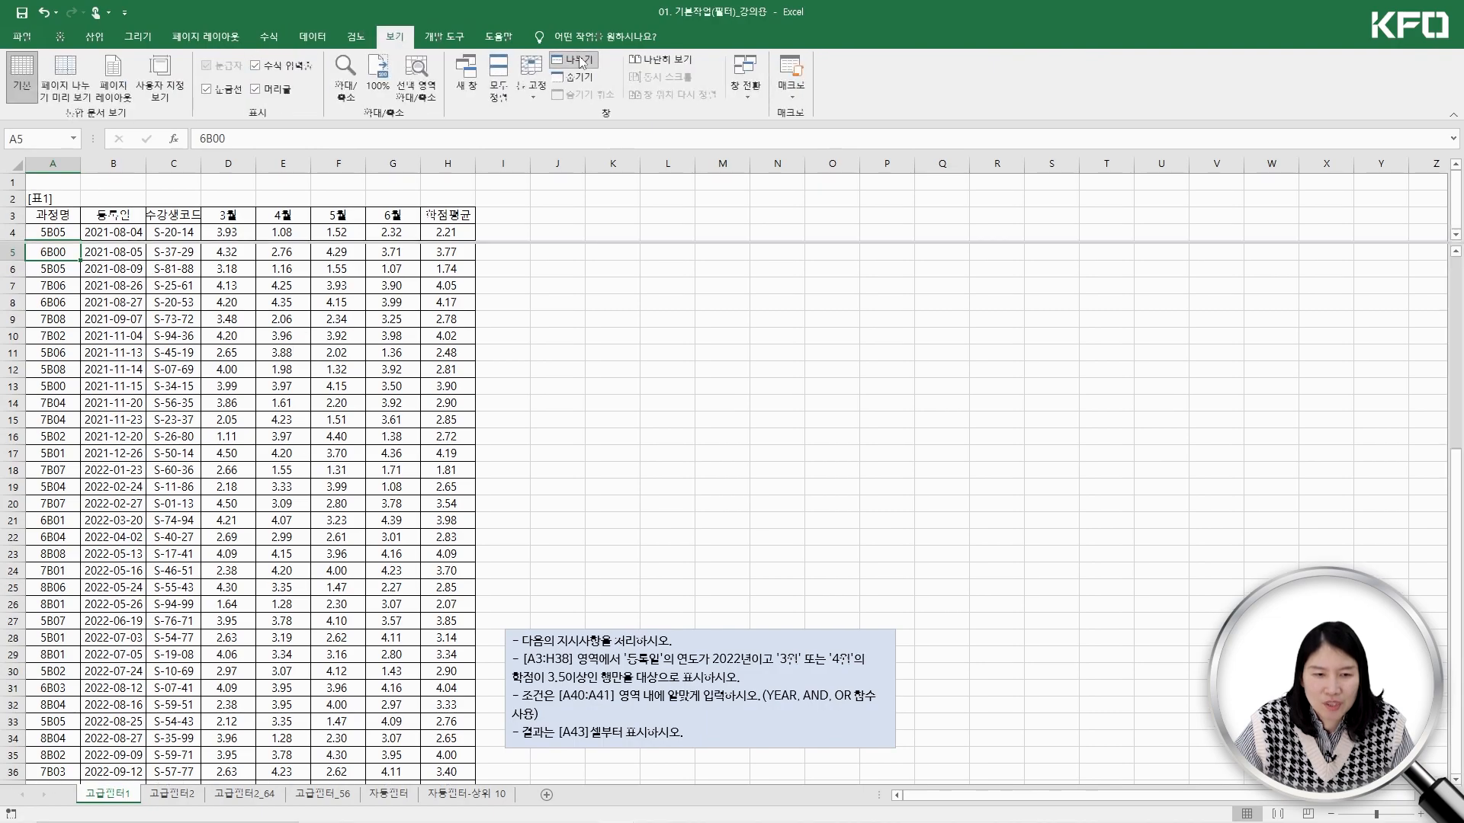
{"action": "scroll", "coordinate": [340, 396], "scroll_direction": "down", "scroll_amount": 2}
{"action": "scroll", "coordinate": [340, 396], "scroll_direction": "down", "scroll_amount": 4}
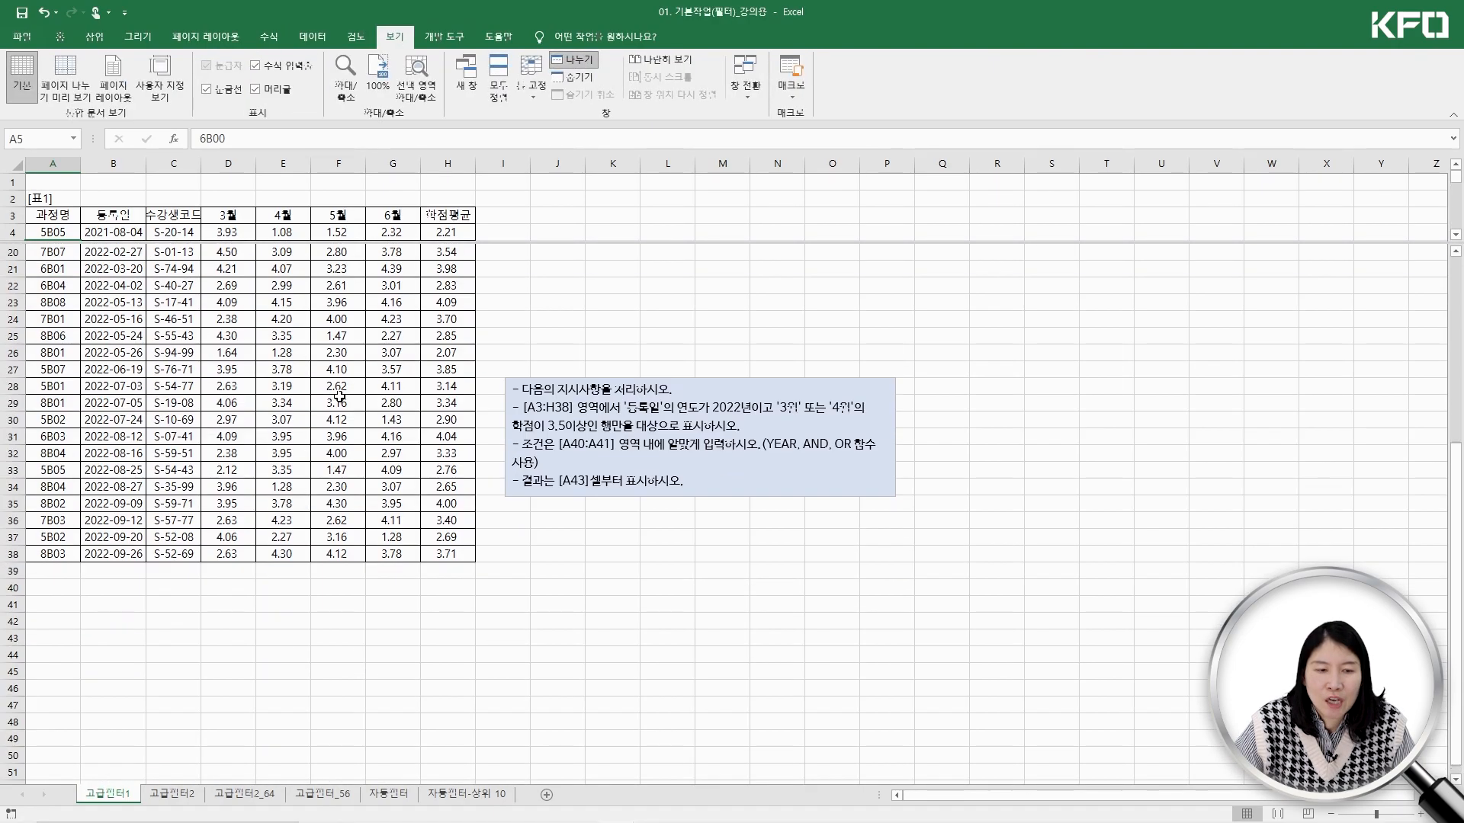
{"action": "scroll", "coordinate": [338, 396], "scroll_direction": "up", "scroll_amount": 5}
{"action": "scroll", "coordinate": [338, 396], "scroll_direction": "down", "scroll_amount": 1}
{"action": "scroll", "coordinate": [338, 396], "scroll_direction": "down", "scroll_amount": 2}
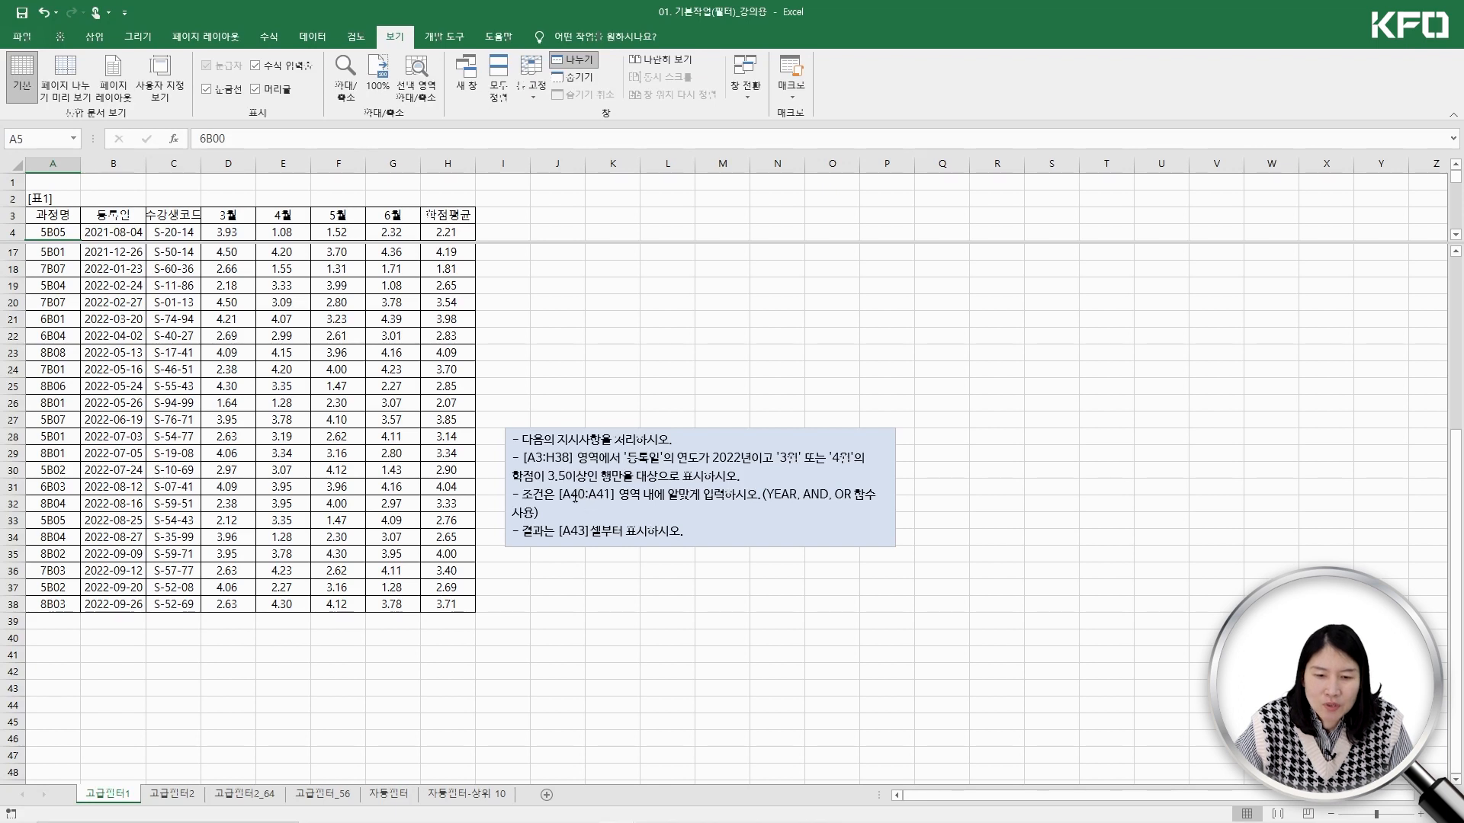
Enter a sample criterion in A40:A41 with the header 과정명 and the value 5B08
{"action": "left_click_drag", "start_coordinate": [565, 494], "coordinate": [610, 495]}
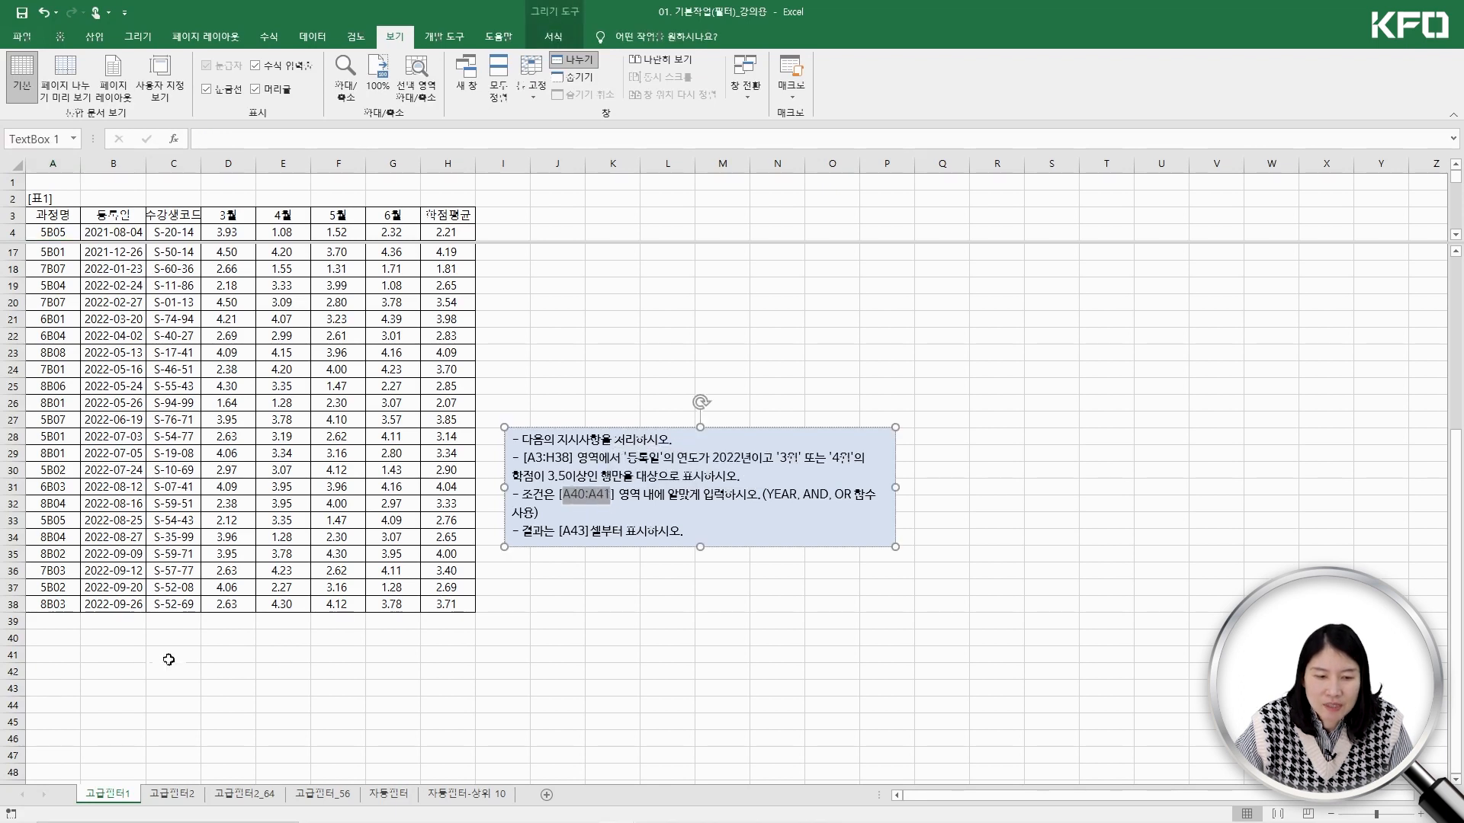
{"action": "left_click", "coordinate": [62, 642]}
{"action": "left_click_drag", "start_coordinate": [63, 642], "coordinate": [65, 655]}
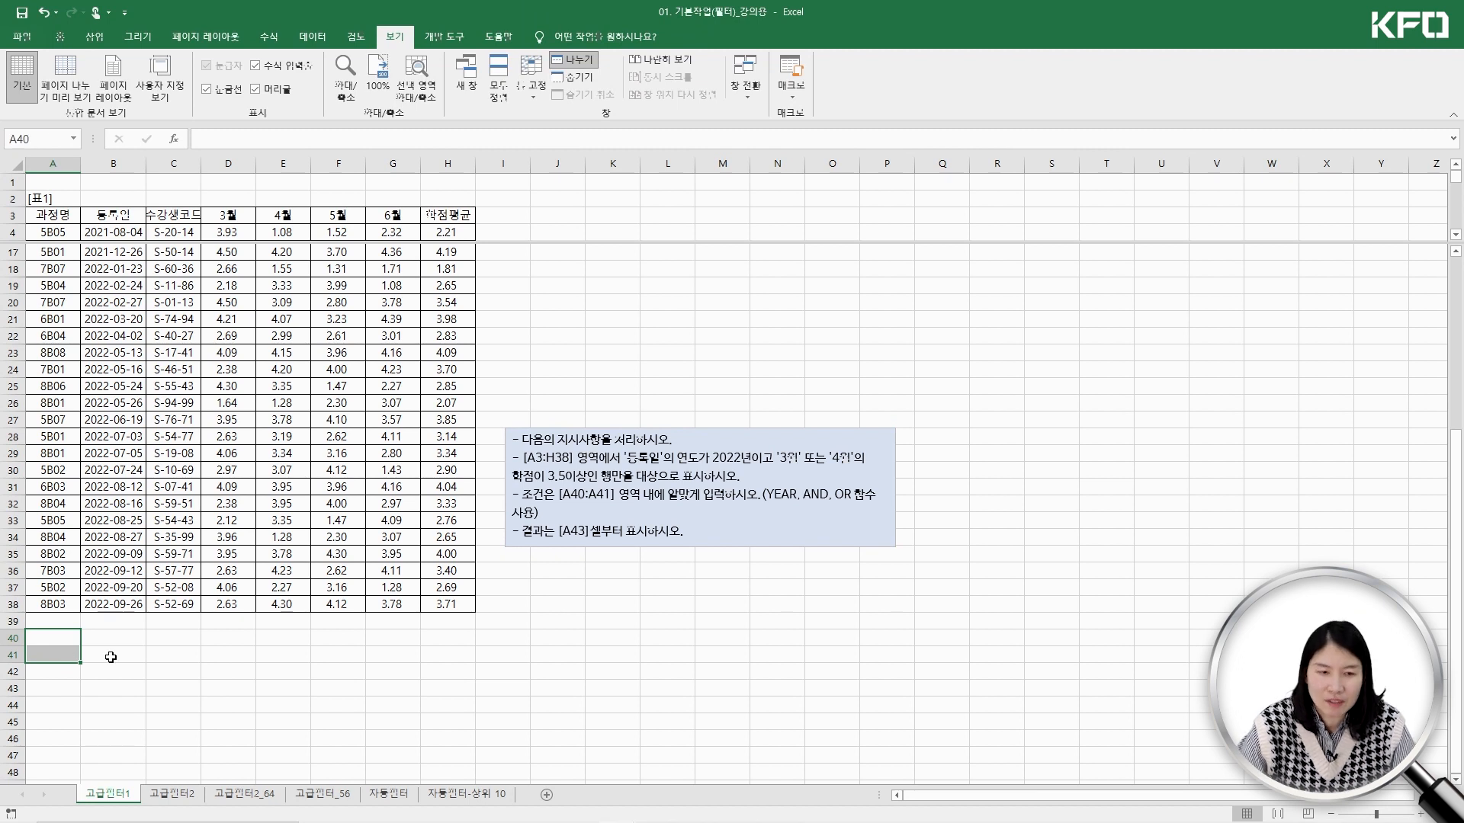
{"action": "type", "text": "과정"}
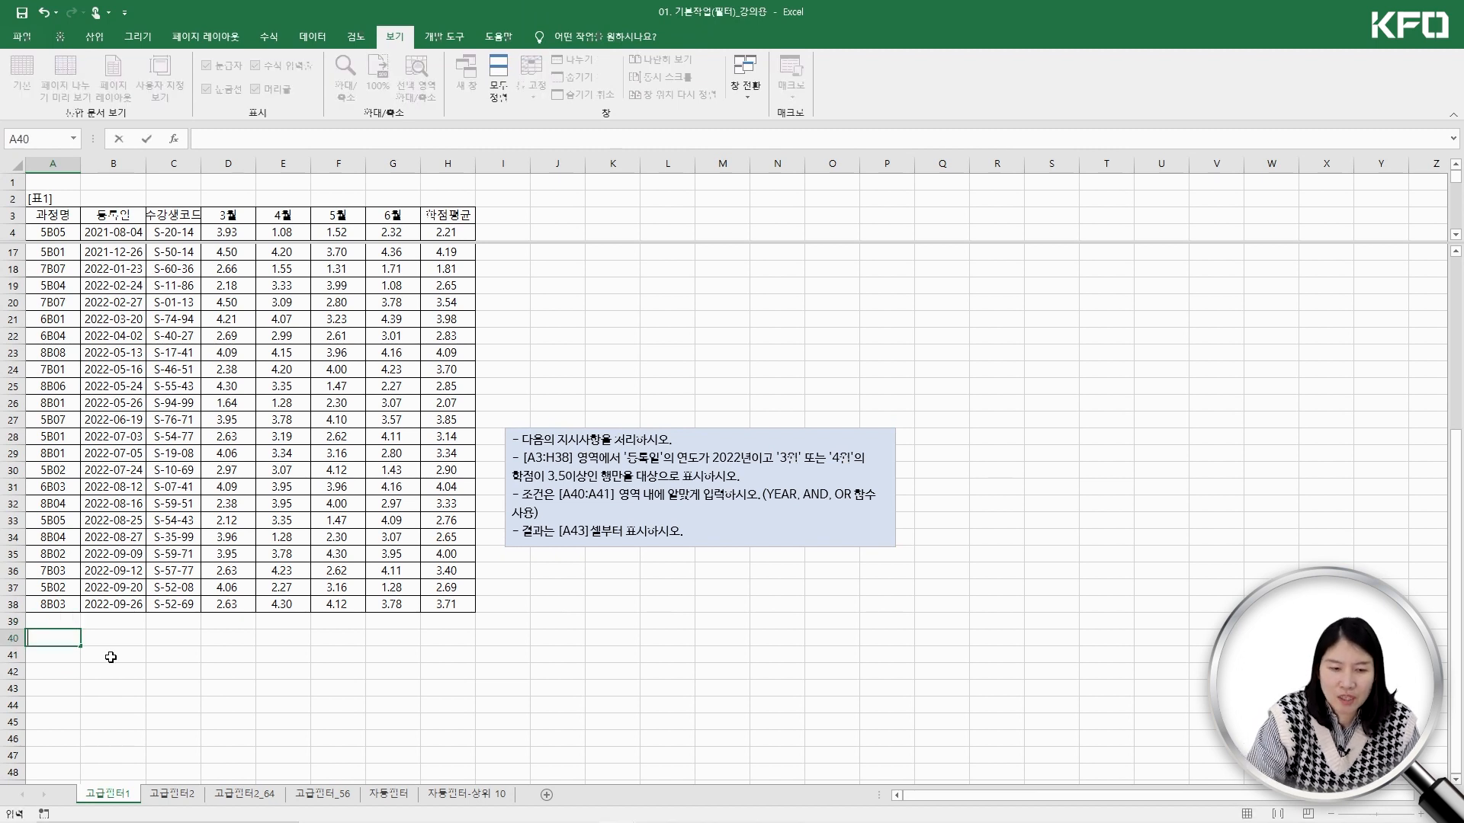
{"action": "type", "text": "명"}
{"action": "key", "text": "Return"}
{"action": "type", "text": "5"}
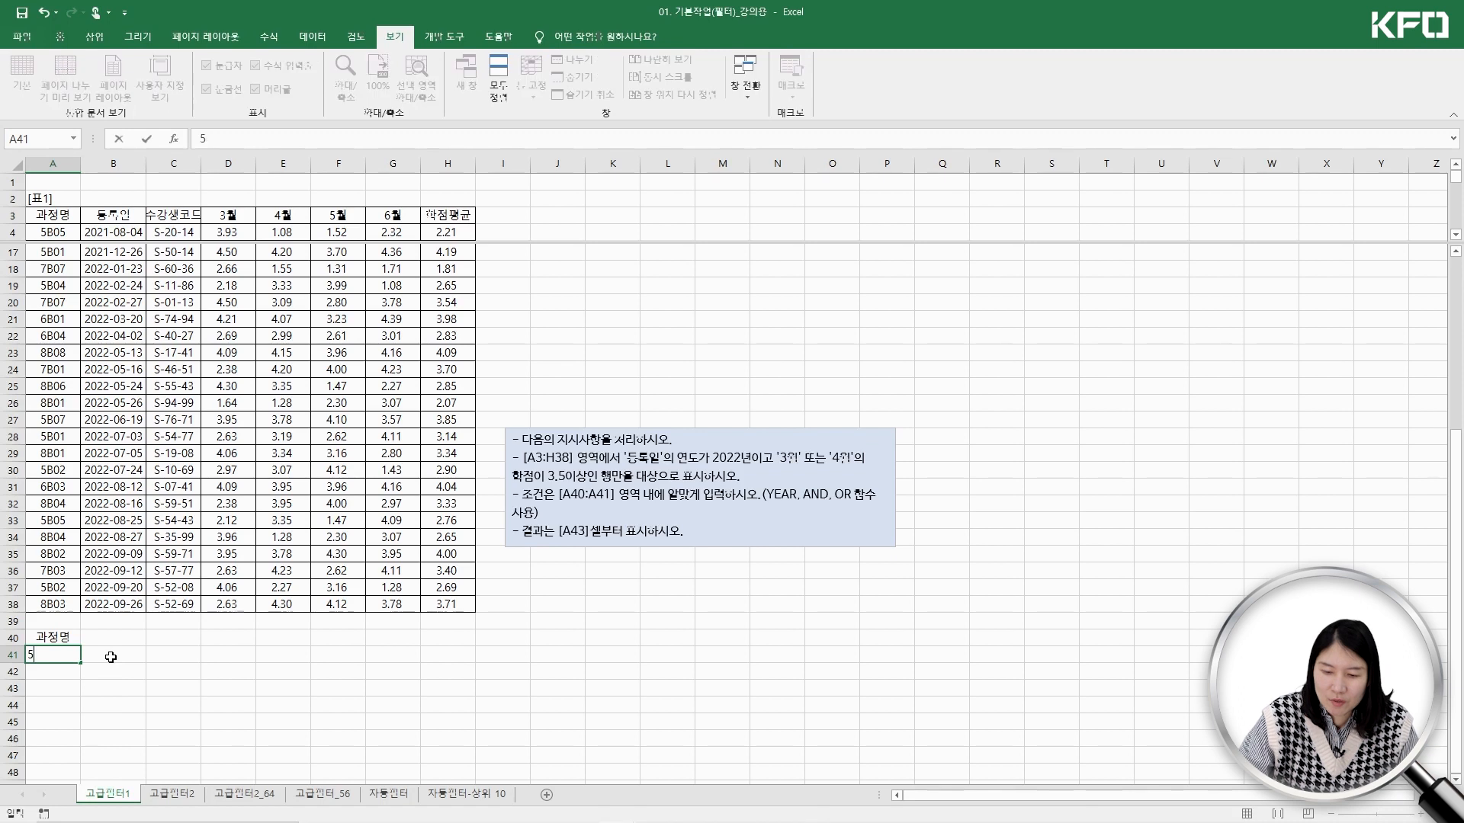
{"action": "type", "text": "B08"}
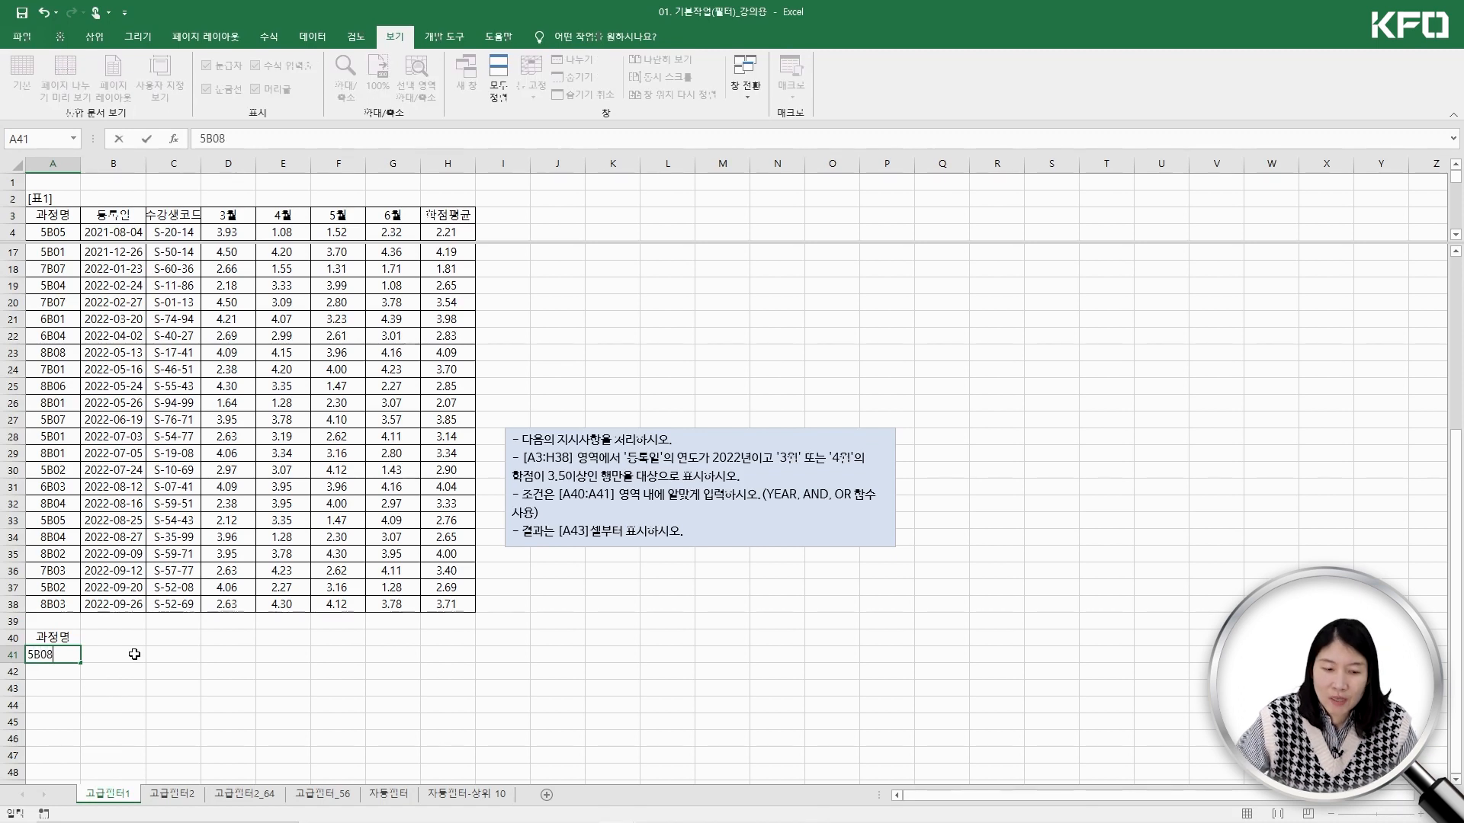
{"action": "key", "text": "Return"}
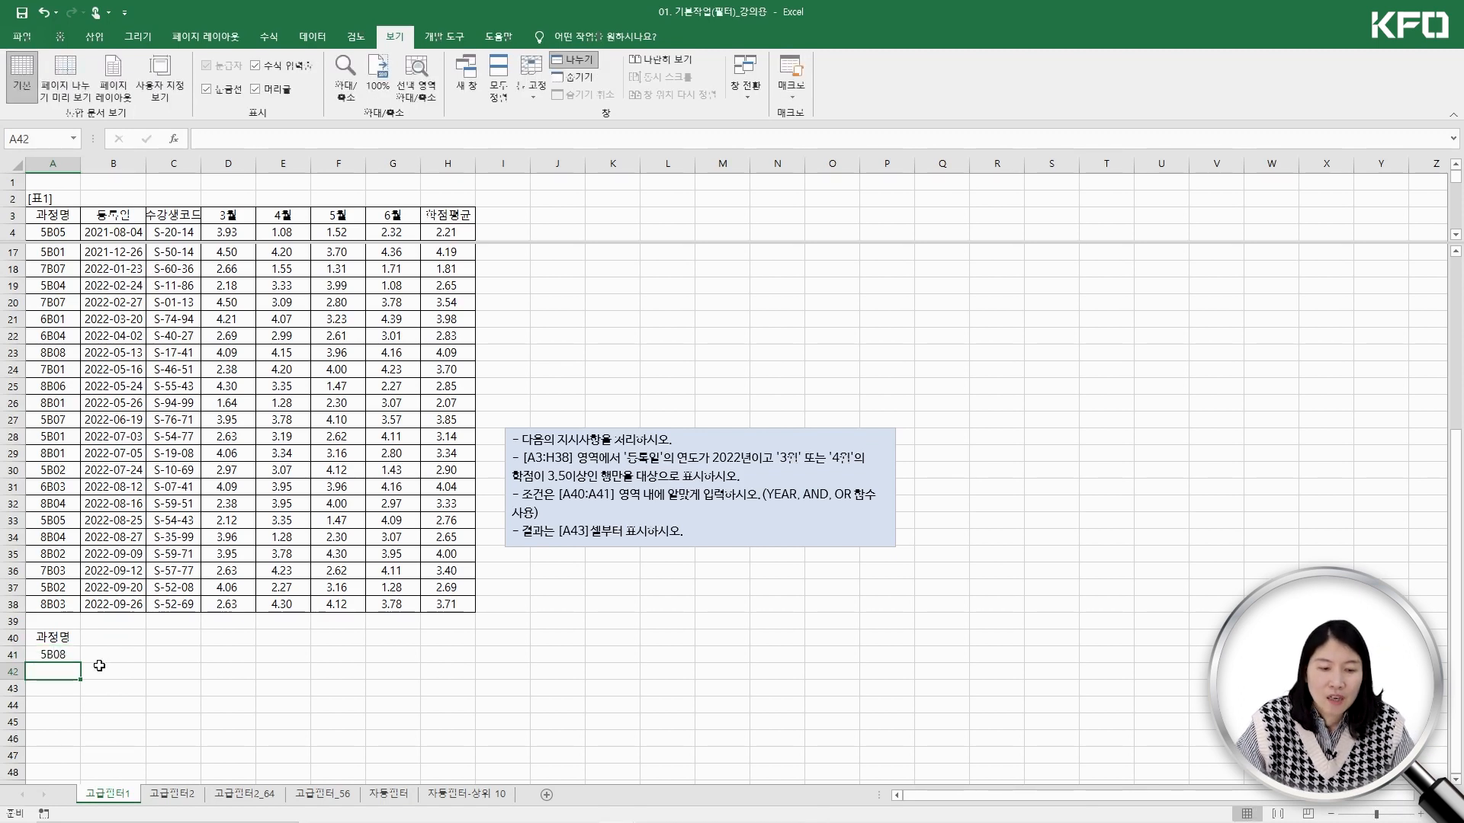
Replace the criteria header in A40 with 조건
{"action": "left_click", "coordinate": [64, 639]}
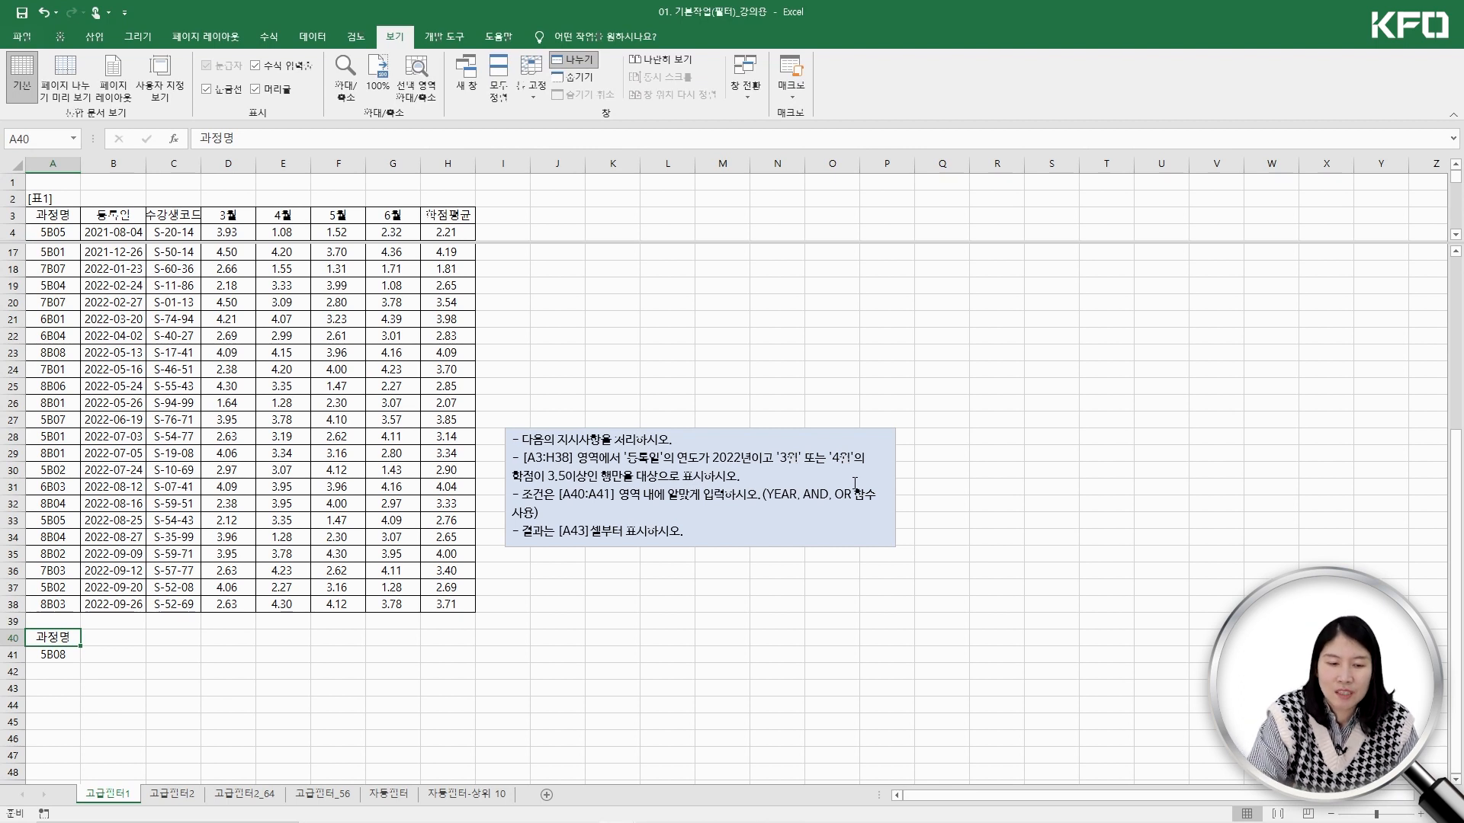
{"action": "key", "text": "BackSpace"}
{"action": "key", "text": "BackSpace"}
{"action": "key", "text": "BackSpace"}
{"action": "type", "text": "조건"}
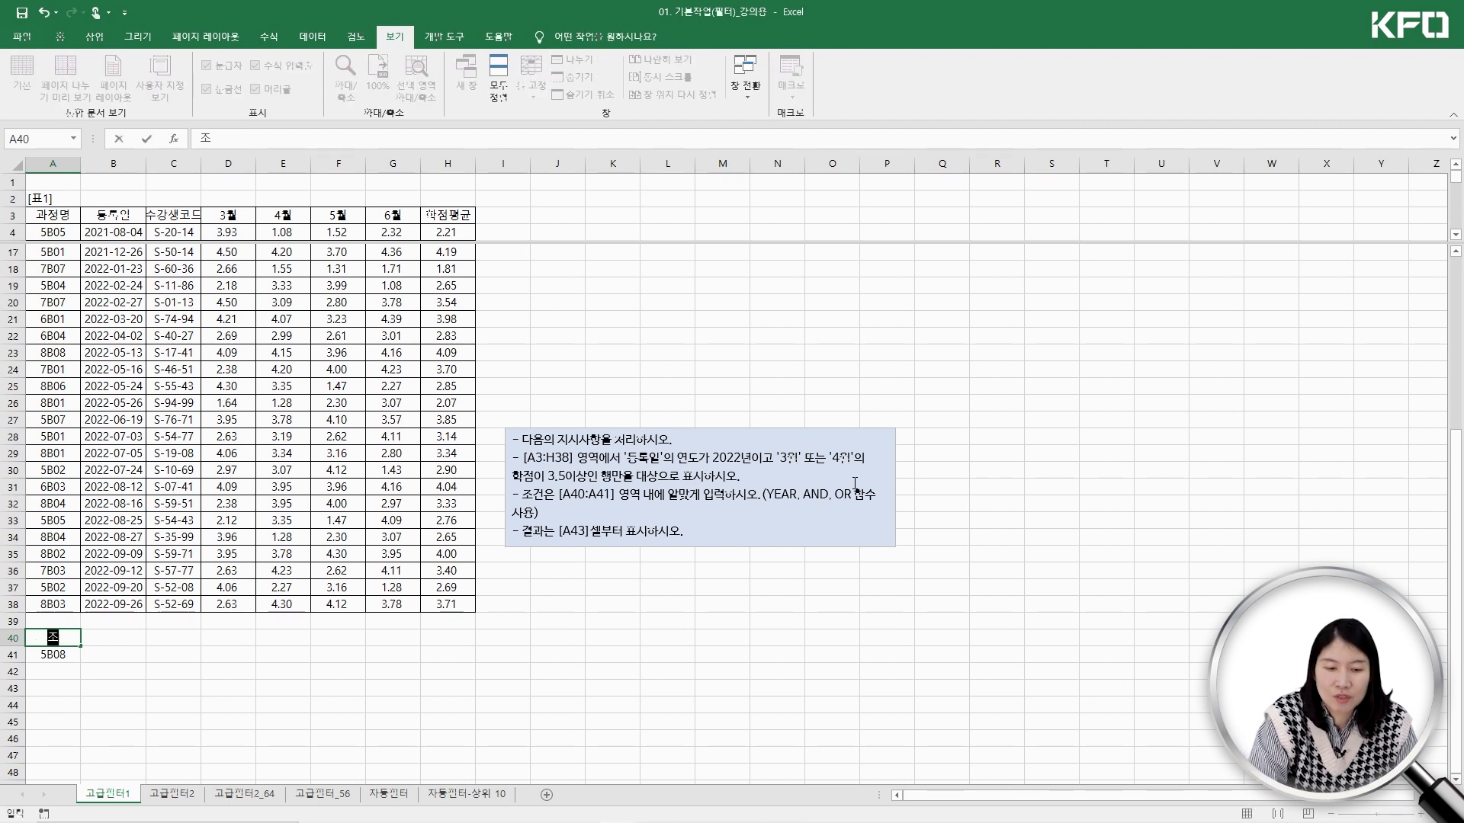
{"action": "key", "text": "Return"}
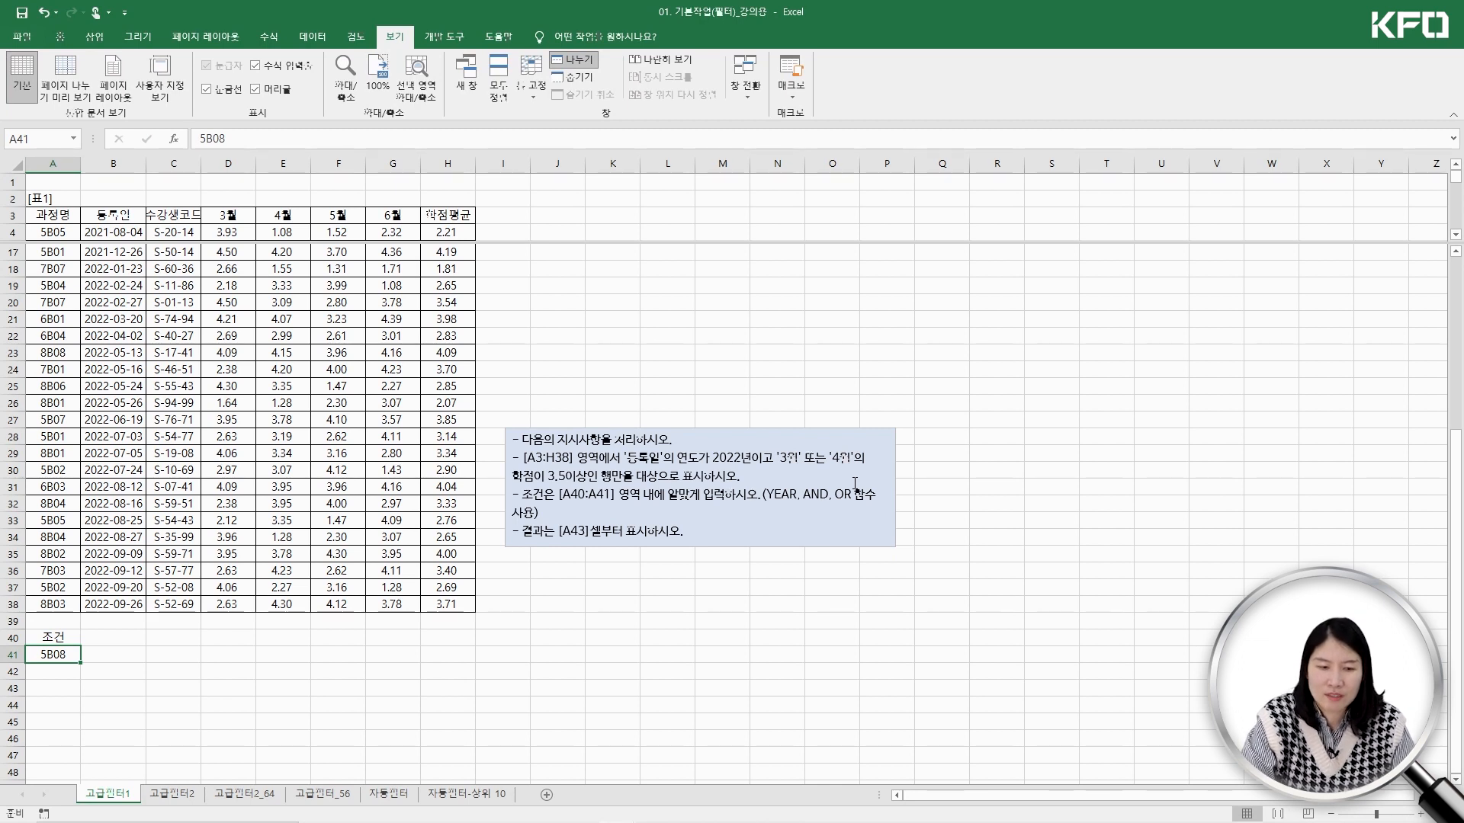
Enter the formula =YEAR(B4) in A41 to extract the year of the first 등록일
{"action": "type", "text": "="}
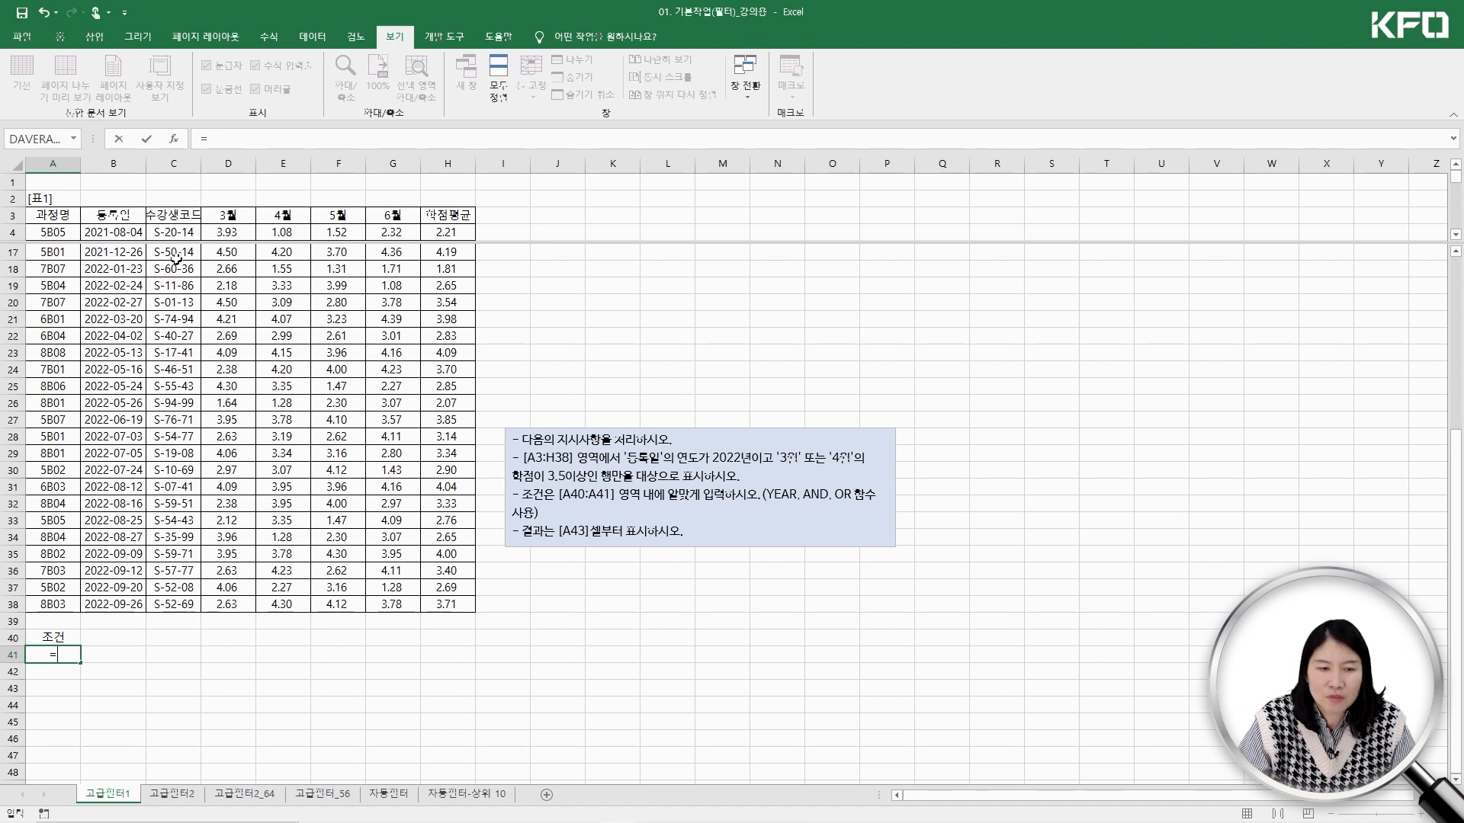
{"action": "left_click", "coordinate": [105, 232]}
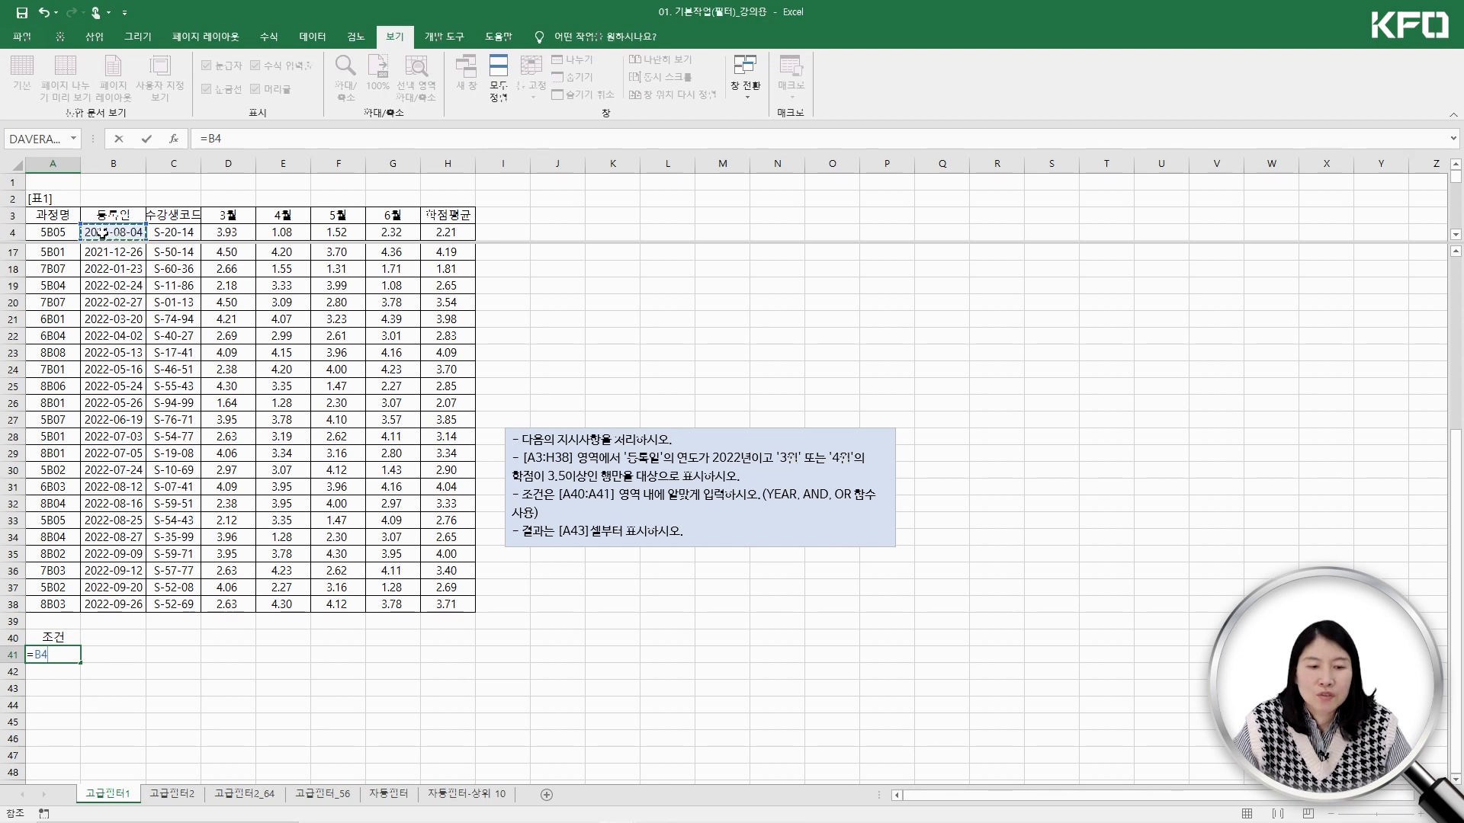
{"action": "double_click", "coordinate": [55, 657]}
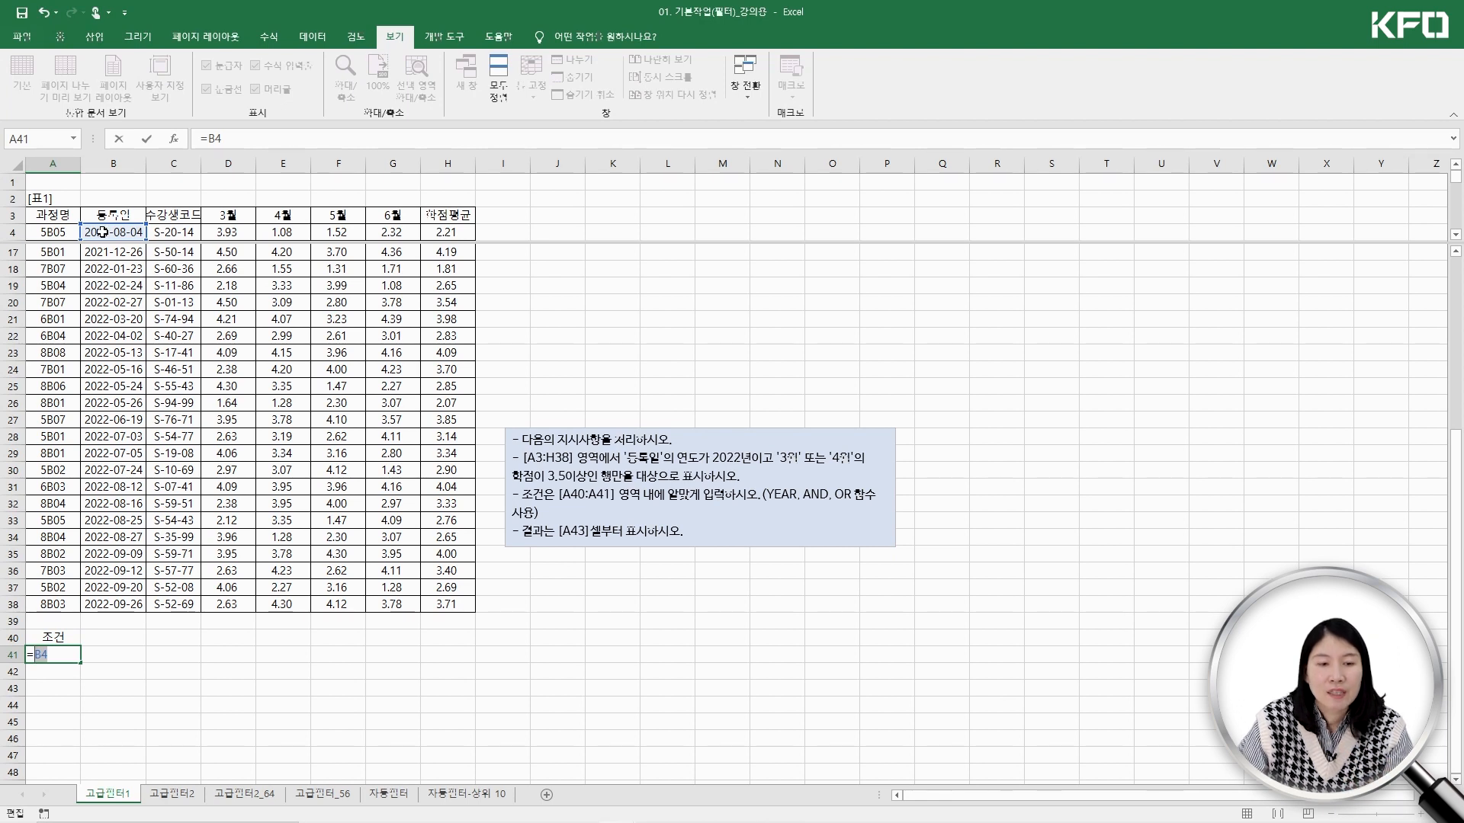
{"action": "left_click", "coordinate": [211, 139]}
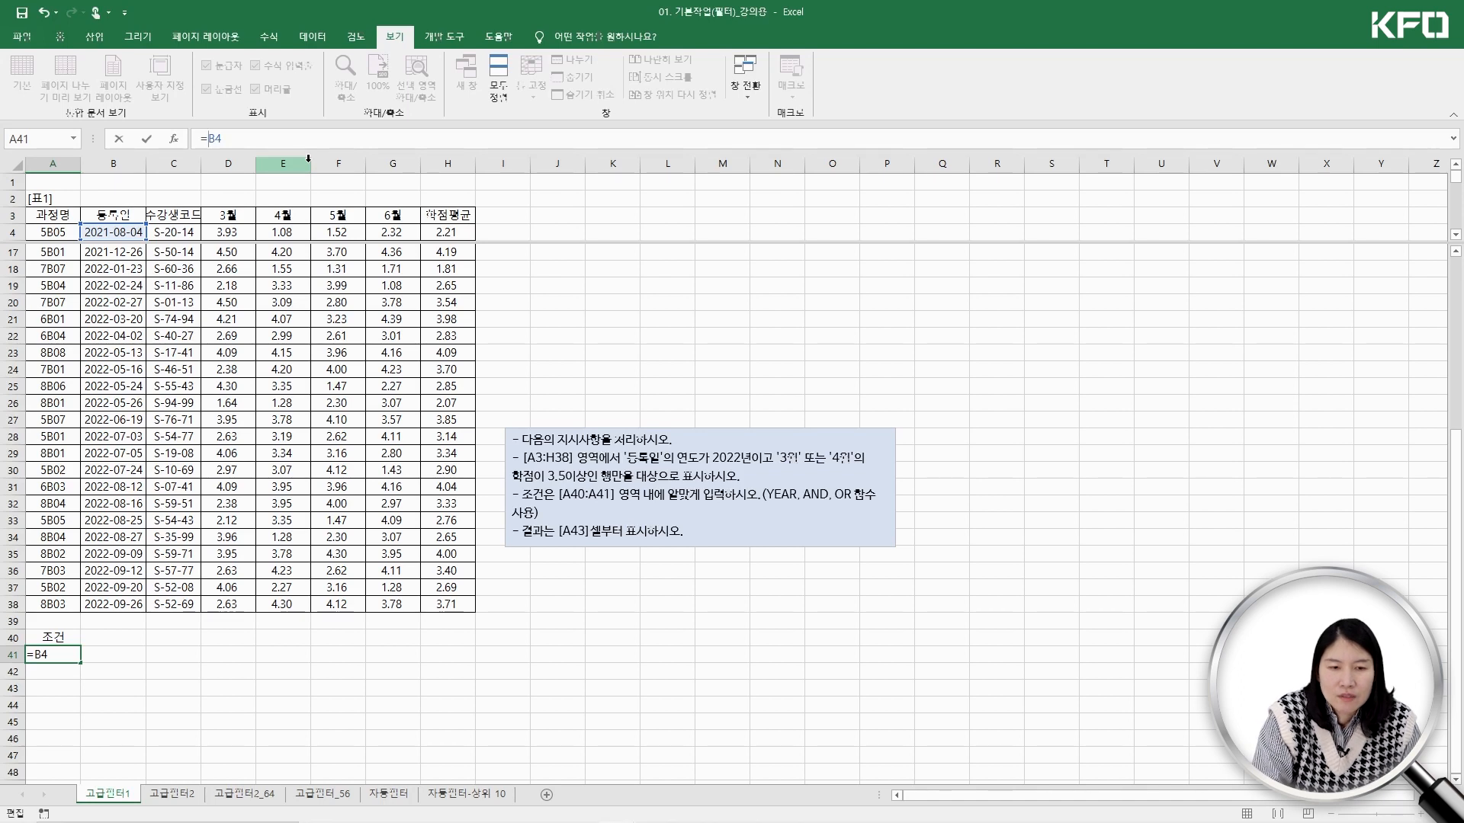
{"action": "type", "text": "year("}
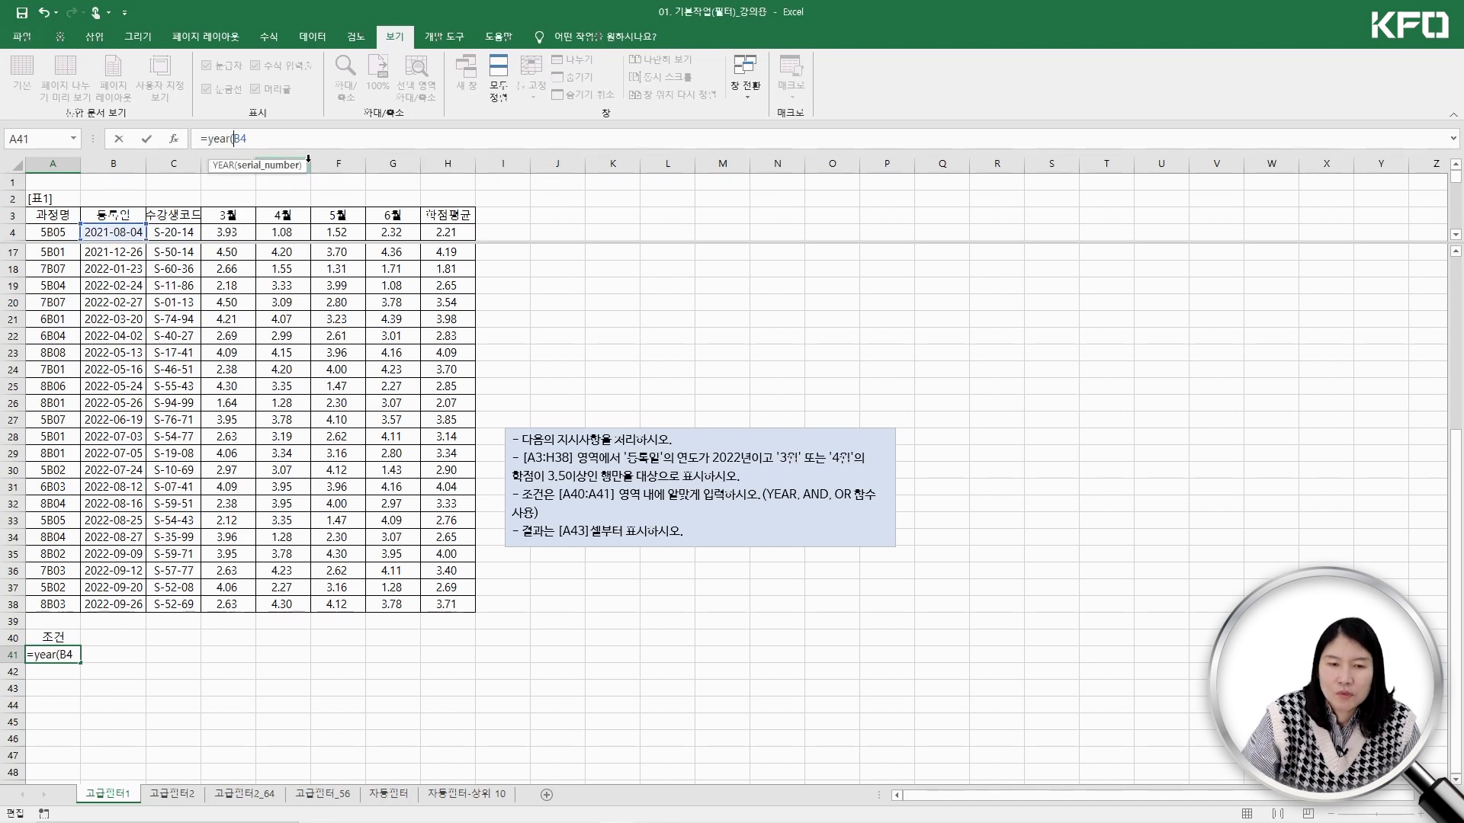
{"action": "left_click", "coordinate": [289, 132]}
{"action": "type", "text": ")"}
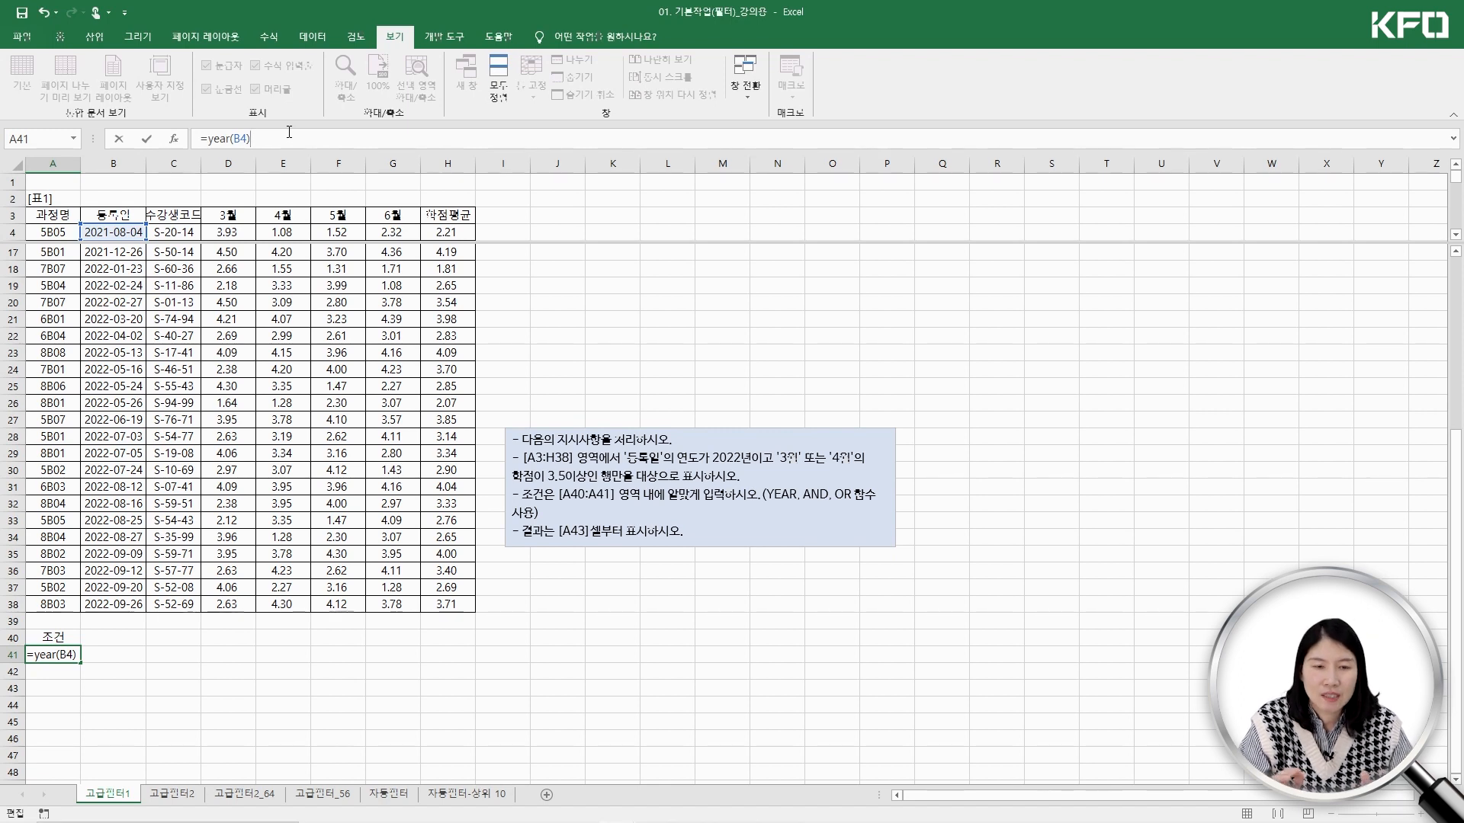
{"action": "key", "text": "Return"}
{"action": "key", "text": "Up"}
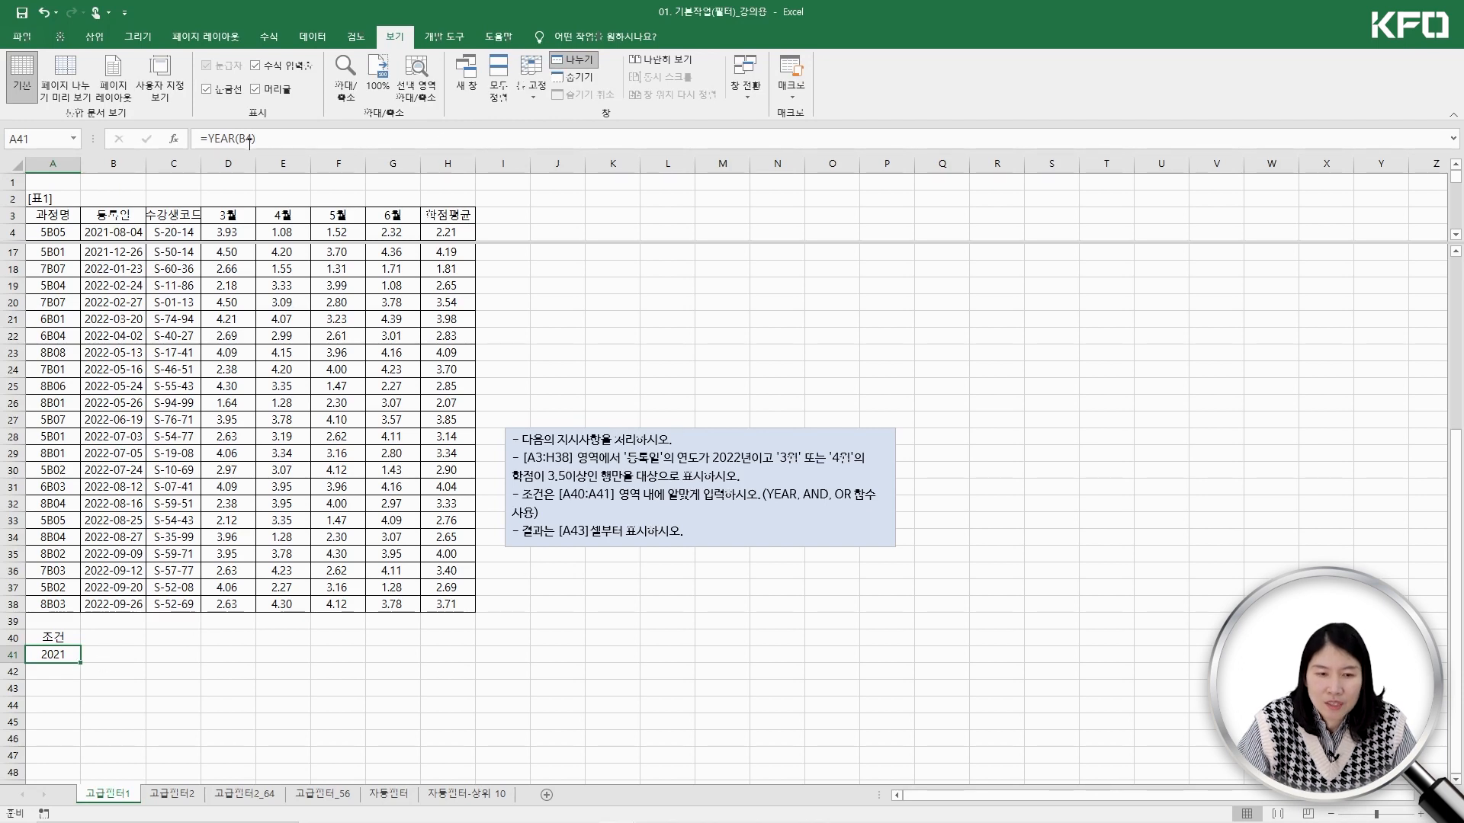
Extend the A41 formula to =YEAR(B4)=2022 to test the registration year
{"action": "left_click", "coordinate": [278, 140]}
{"action": "type", "text": "=2022"}
{"action": "key", "text": "Return"}
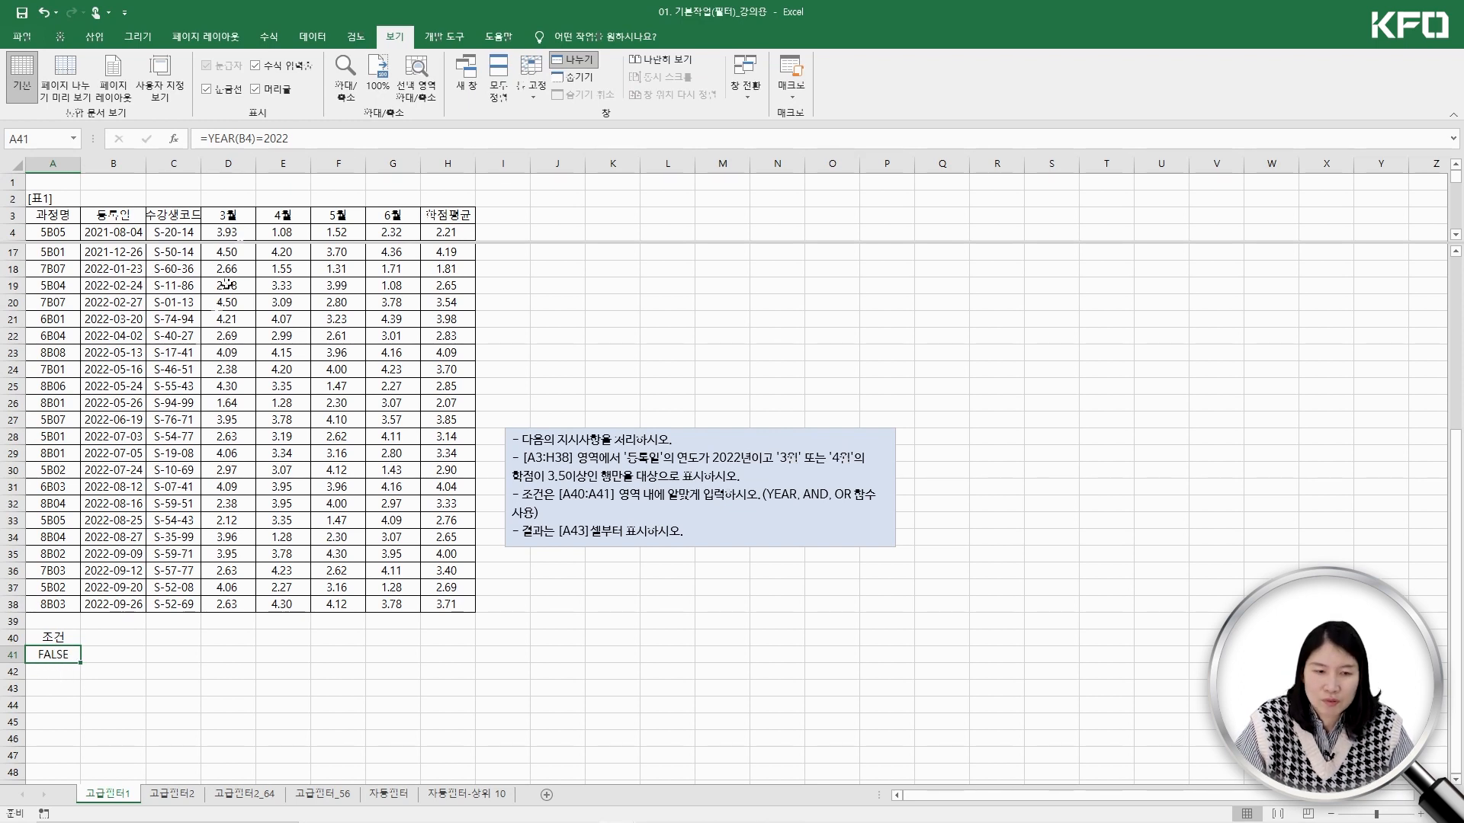
Append the score tests D4>=3.5 and E4>=3.5 after YEAR(B4)=2022 in the A41 formula
{"action": "left_click", "coordinate": [209, 138]}
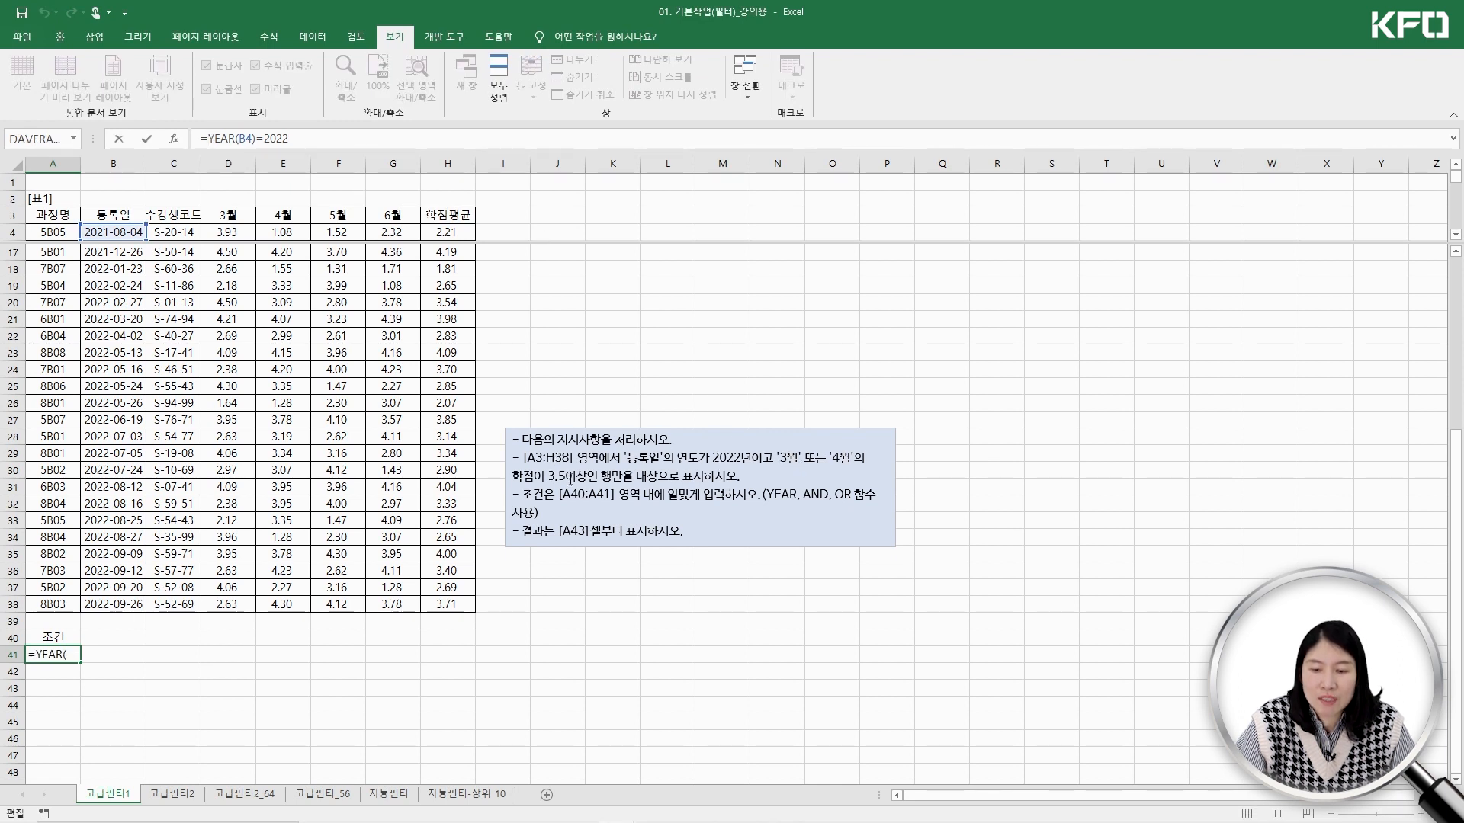
{"action": "left_click", "coordinate": [360, 135]}
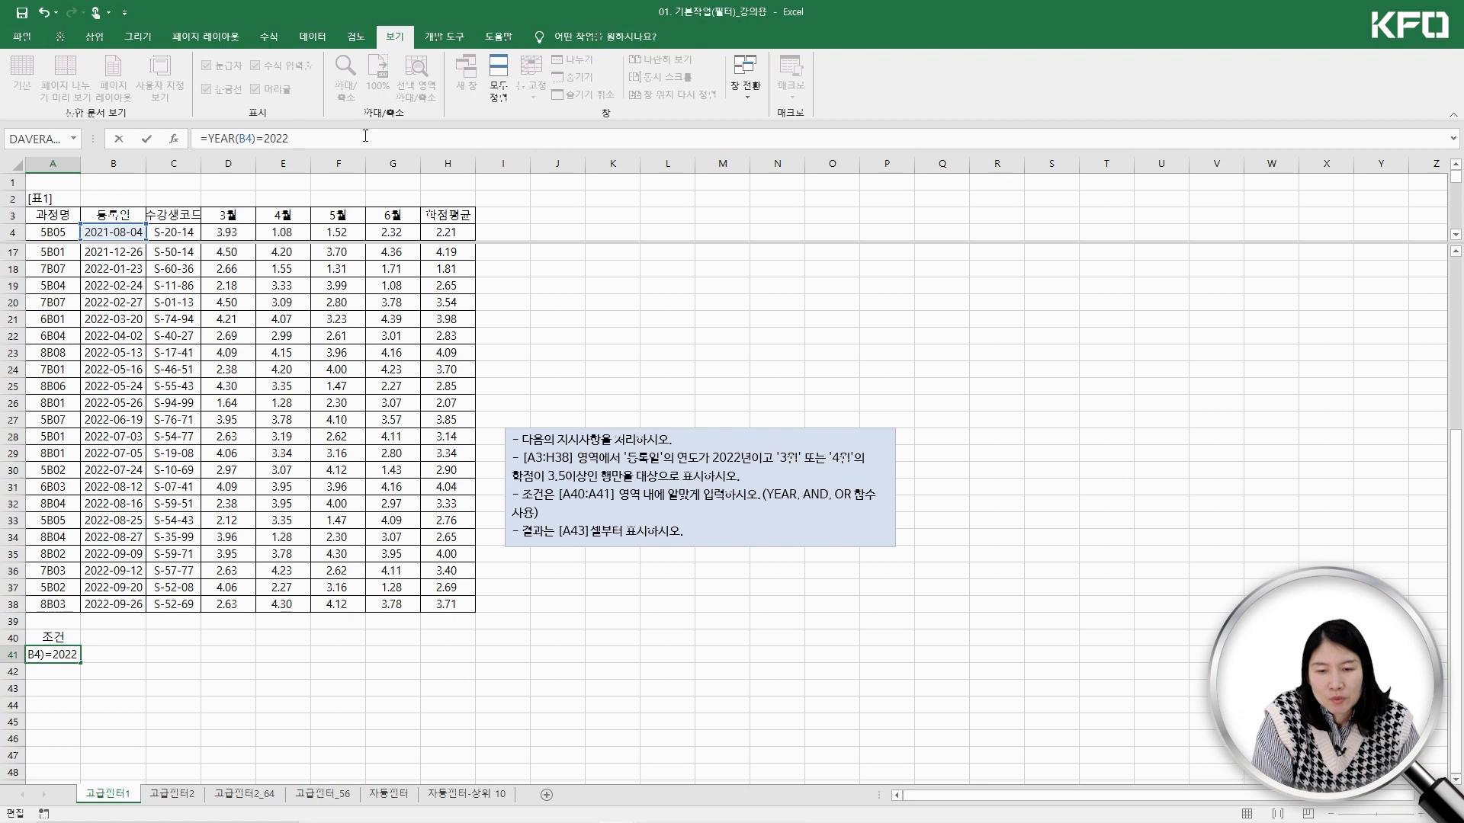
{"action": "left_click", "coordinate": [221, 233]}
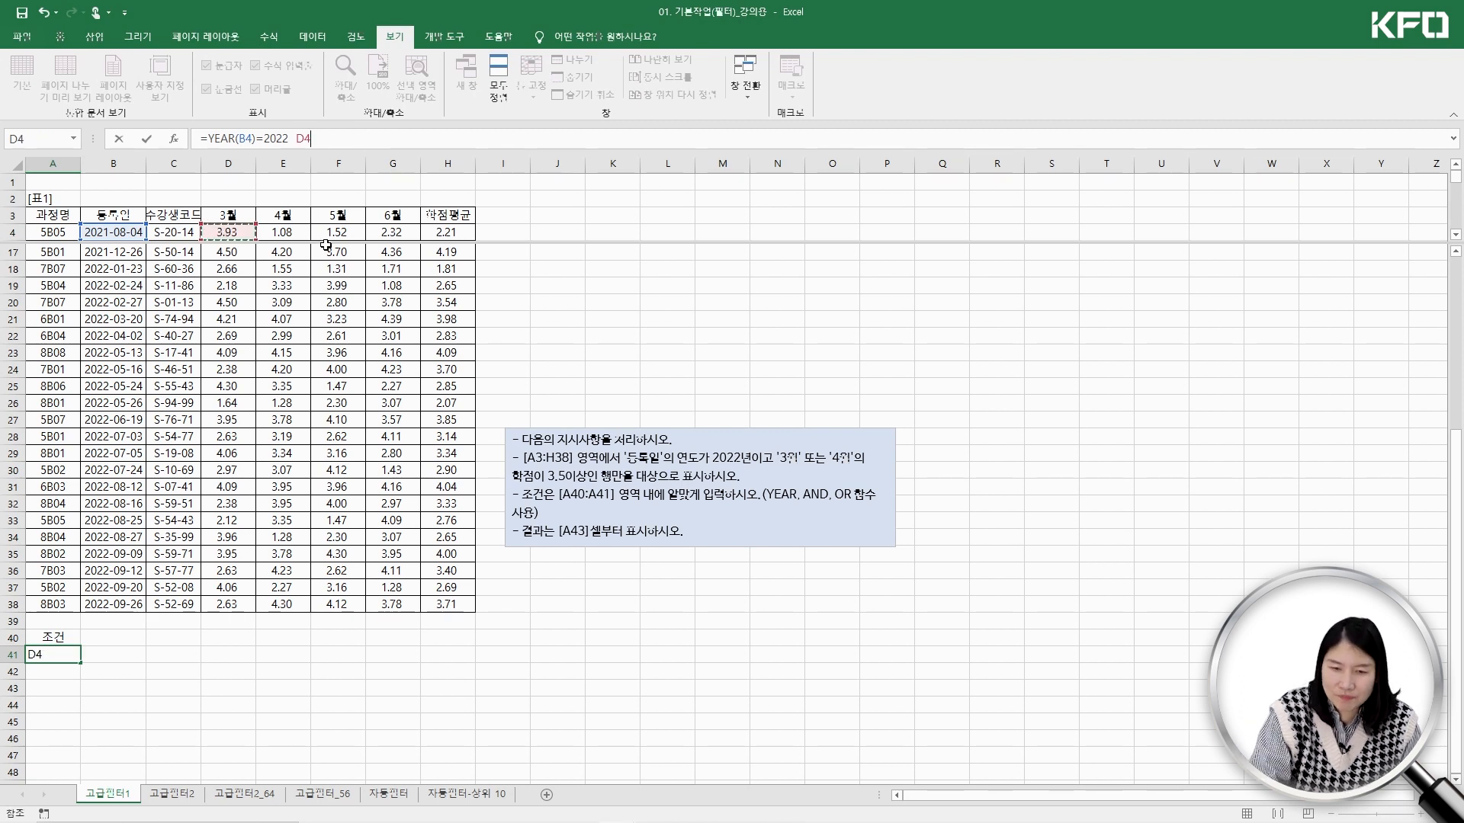
{"action": "type", "text": ">"}
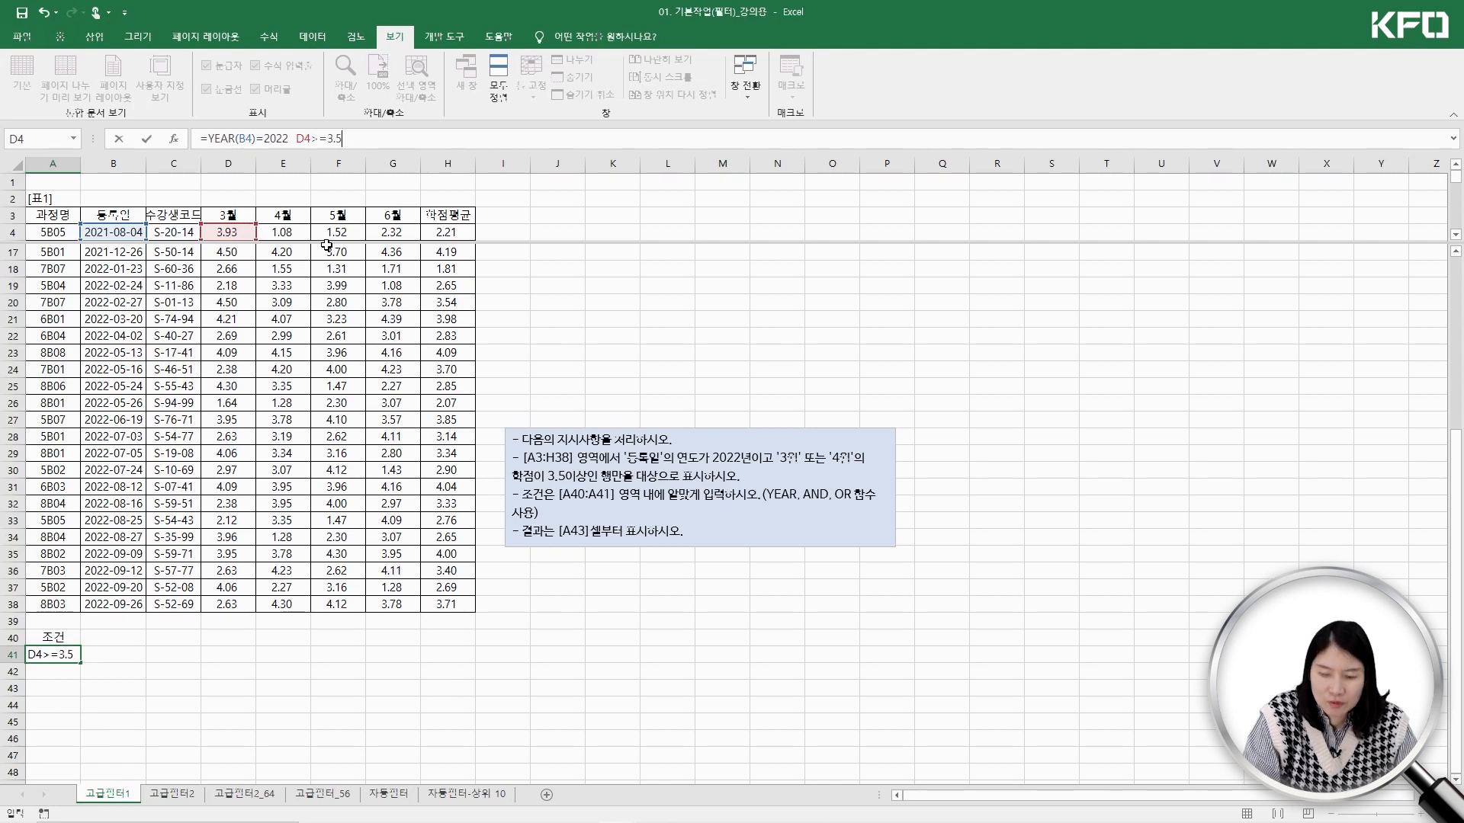
{"action": "type", "text": "=3.5"}
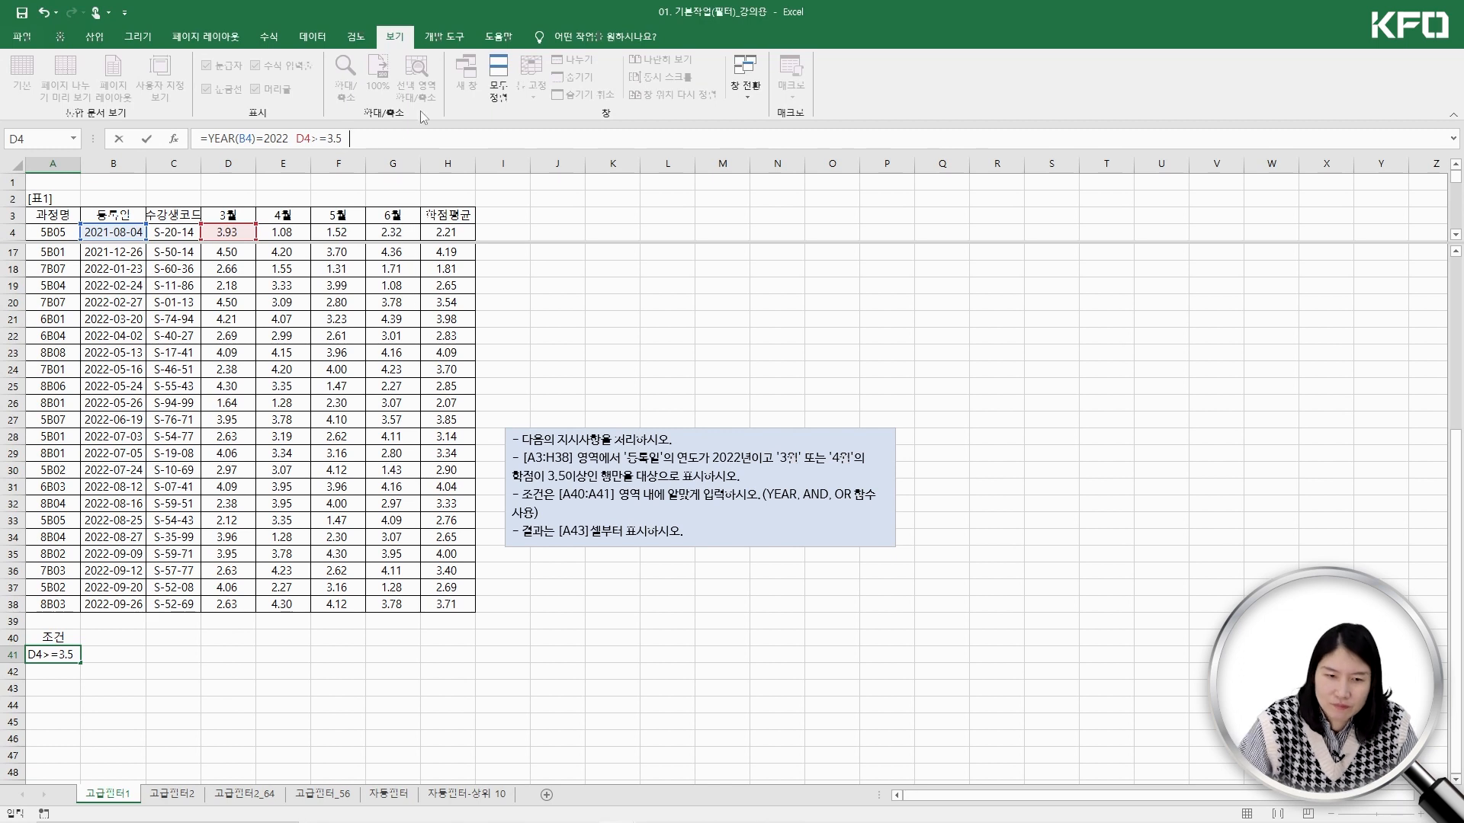
{"action": "left_click", "coordinate": [283, 232]}
{"action": "type", "text": ">=3.5"}
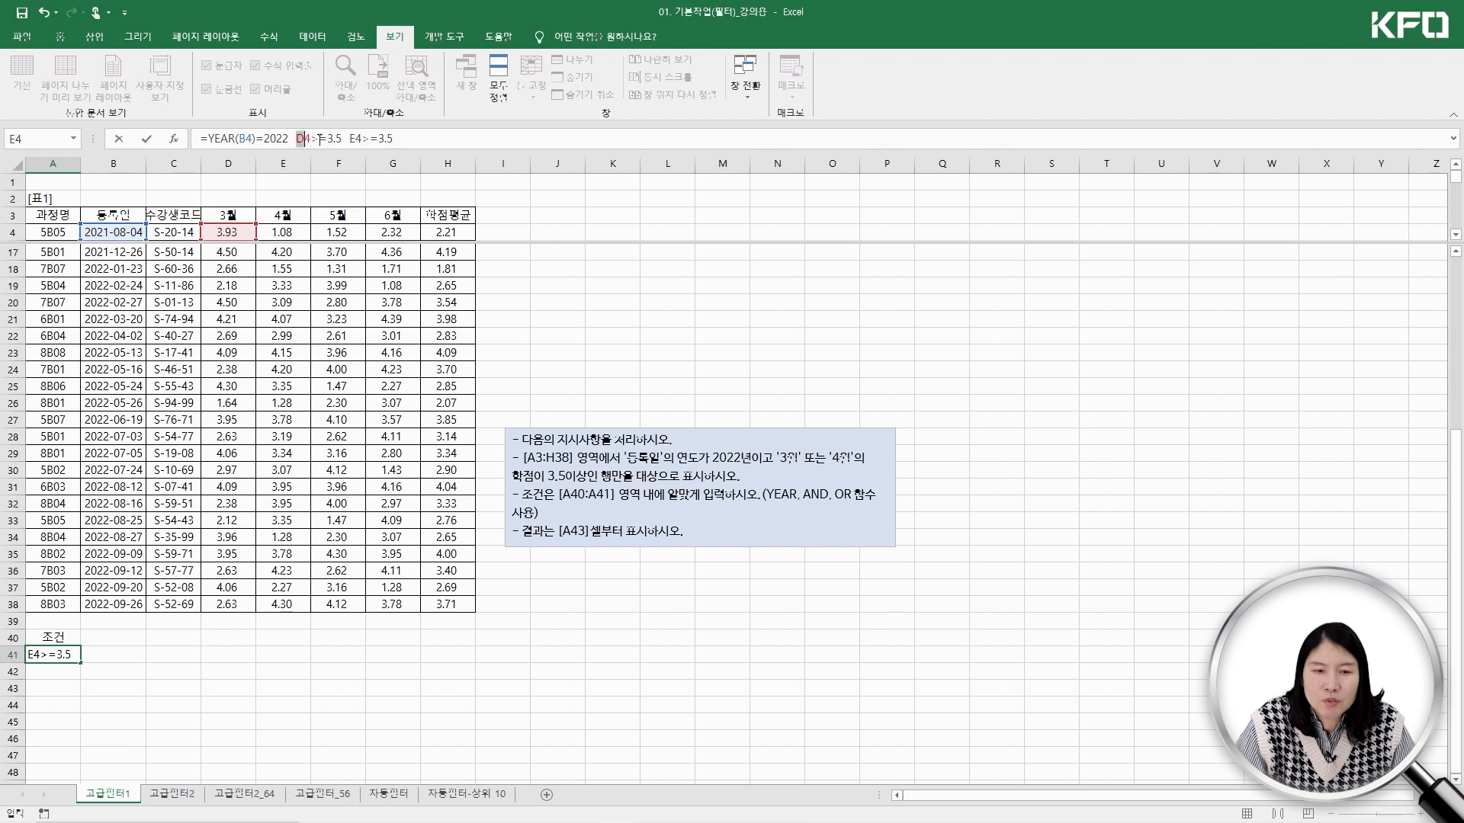
Wrap the two score tests in A41 as OR(D4>=3.5, E4>=3.5) and try to commit the formula
{"action": "left_click_drag", "start_coordinate": [297, 139], "coordinate": [394, 139]}
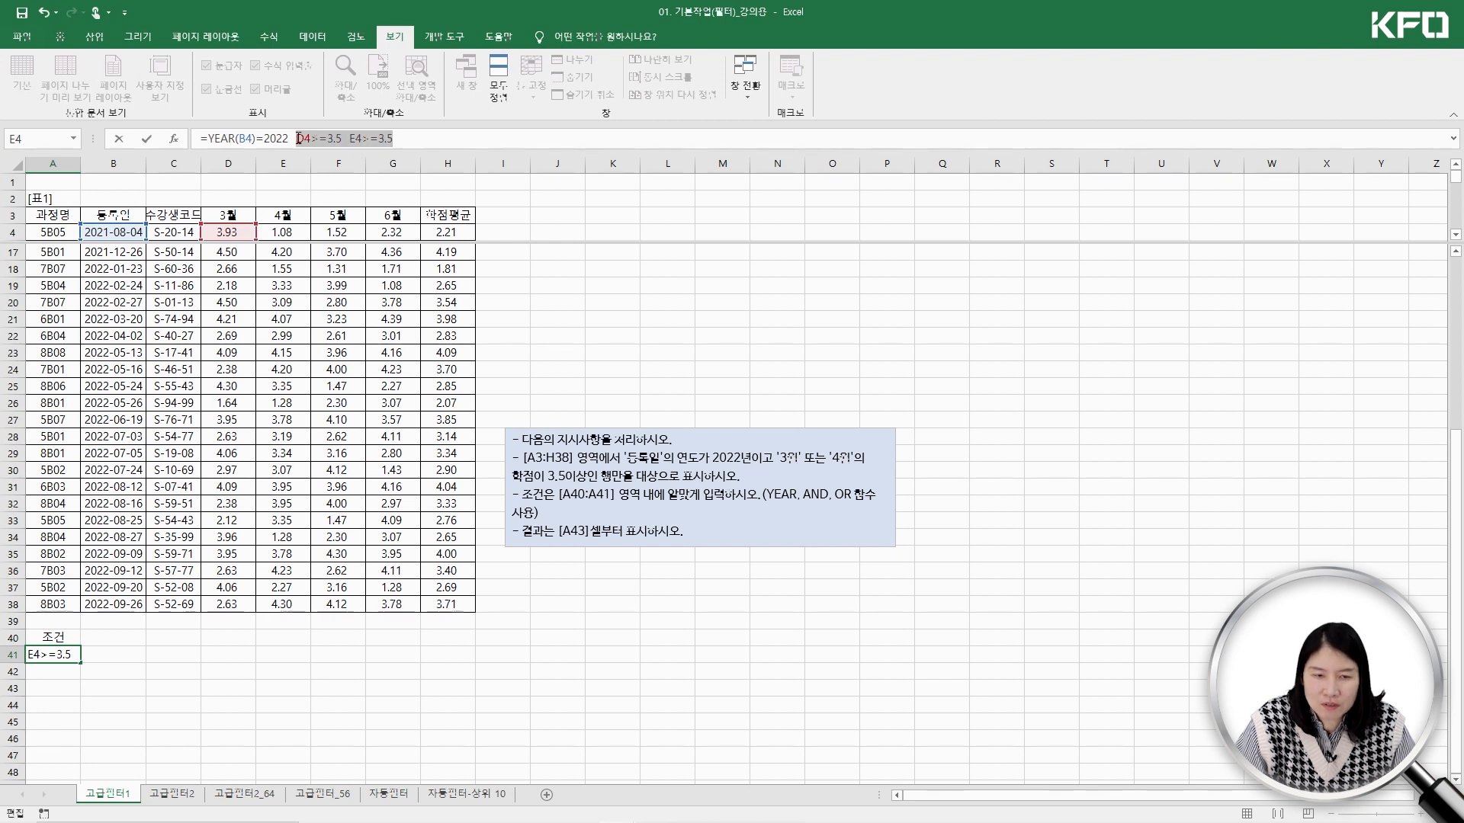
{"action": "key", "text": "Left"}
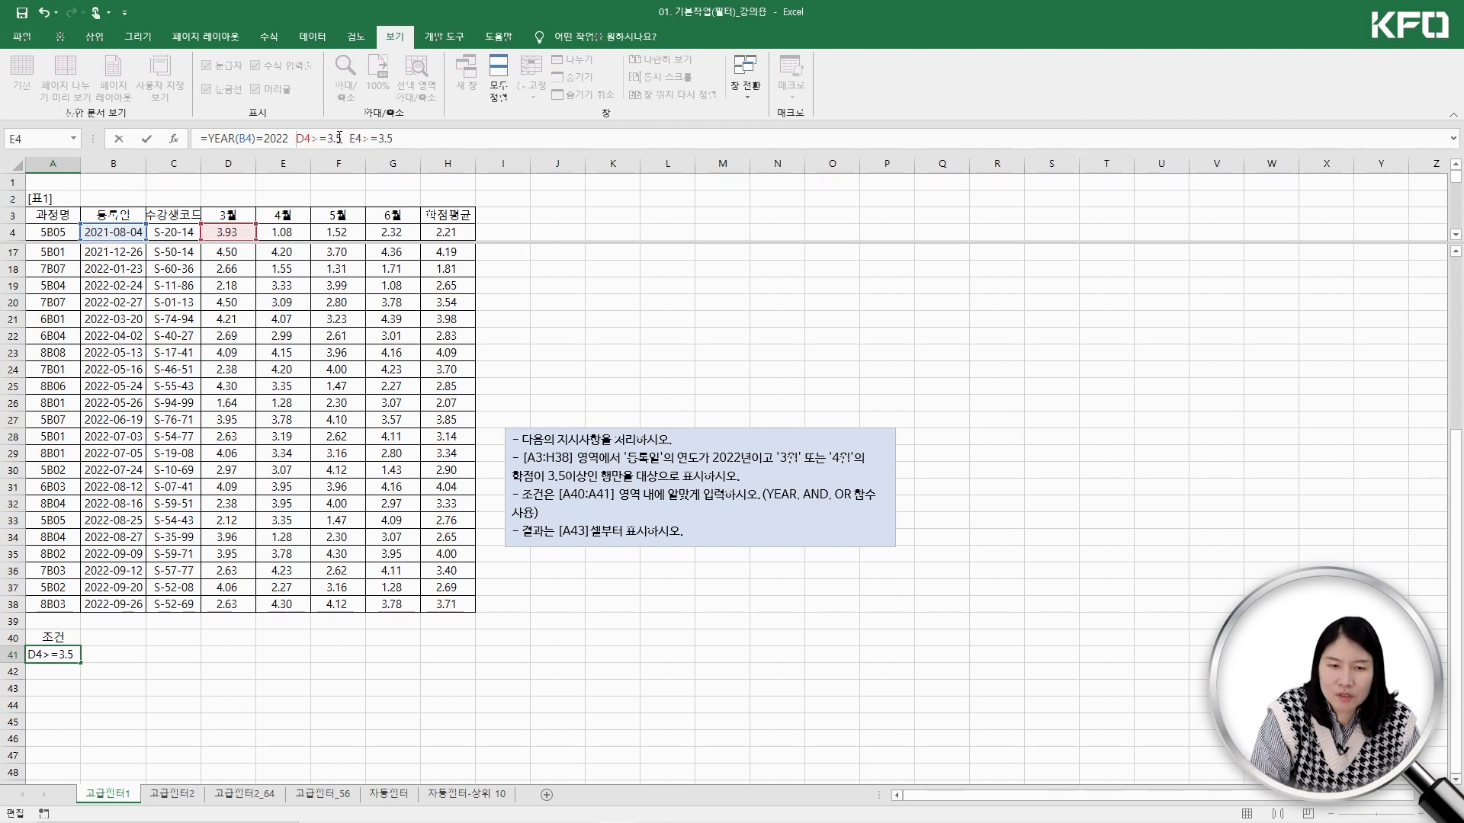
{"action": "type", "text": "or("}
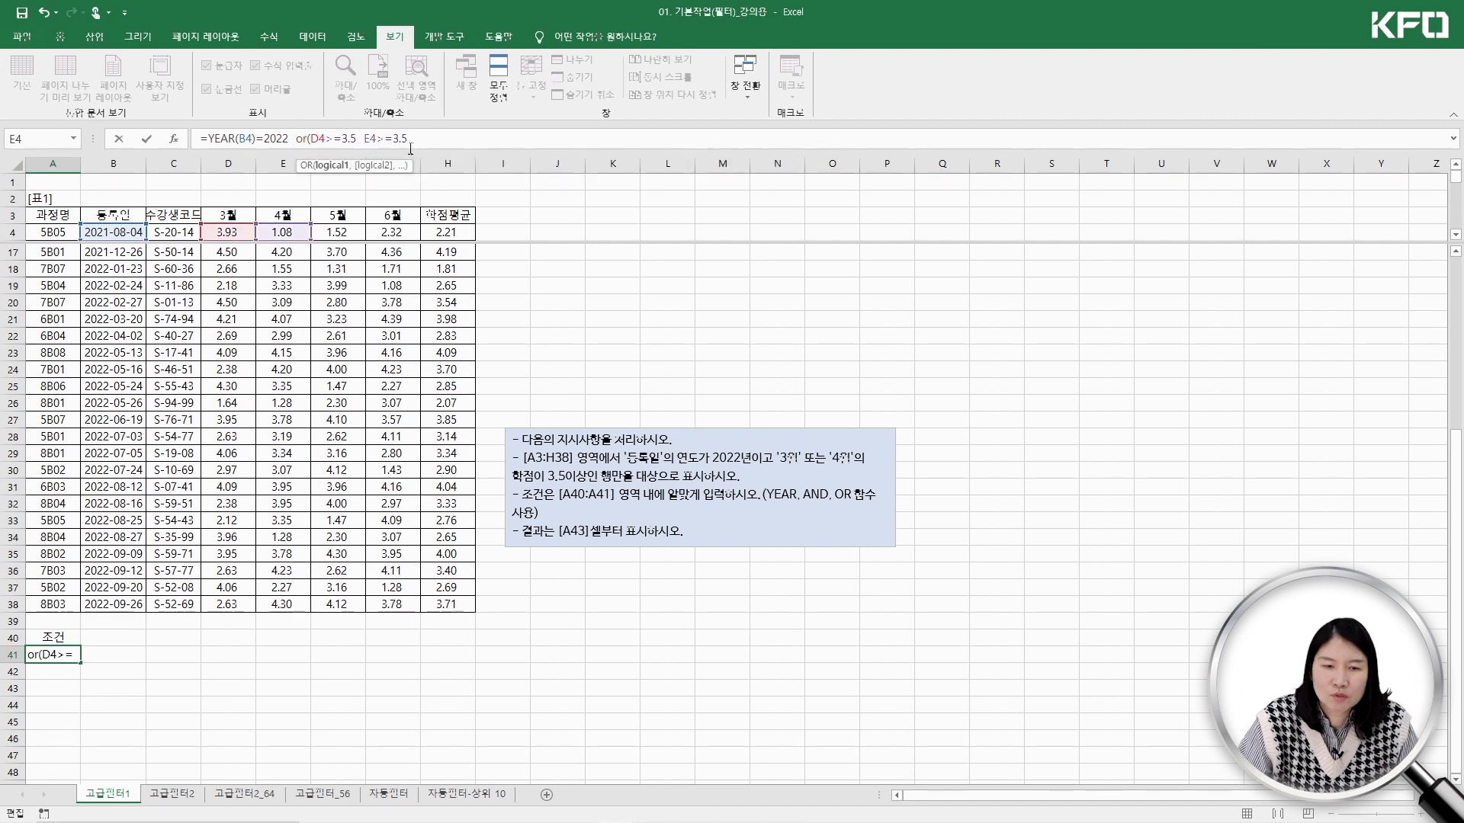
{"action": "left_click", "coordinate": [425, 141]}
{"action": "type", "text": ")"}
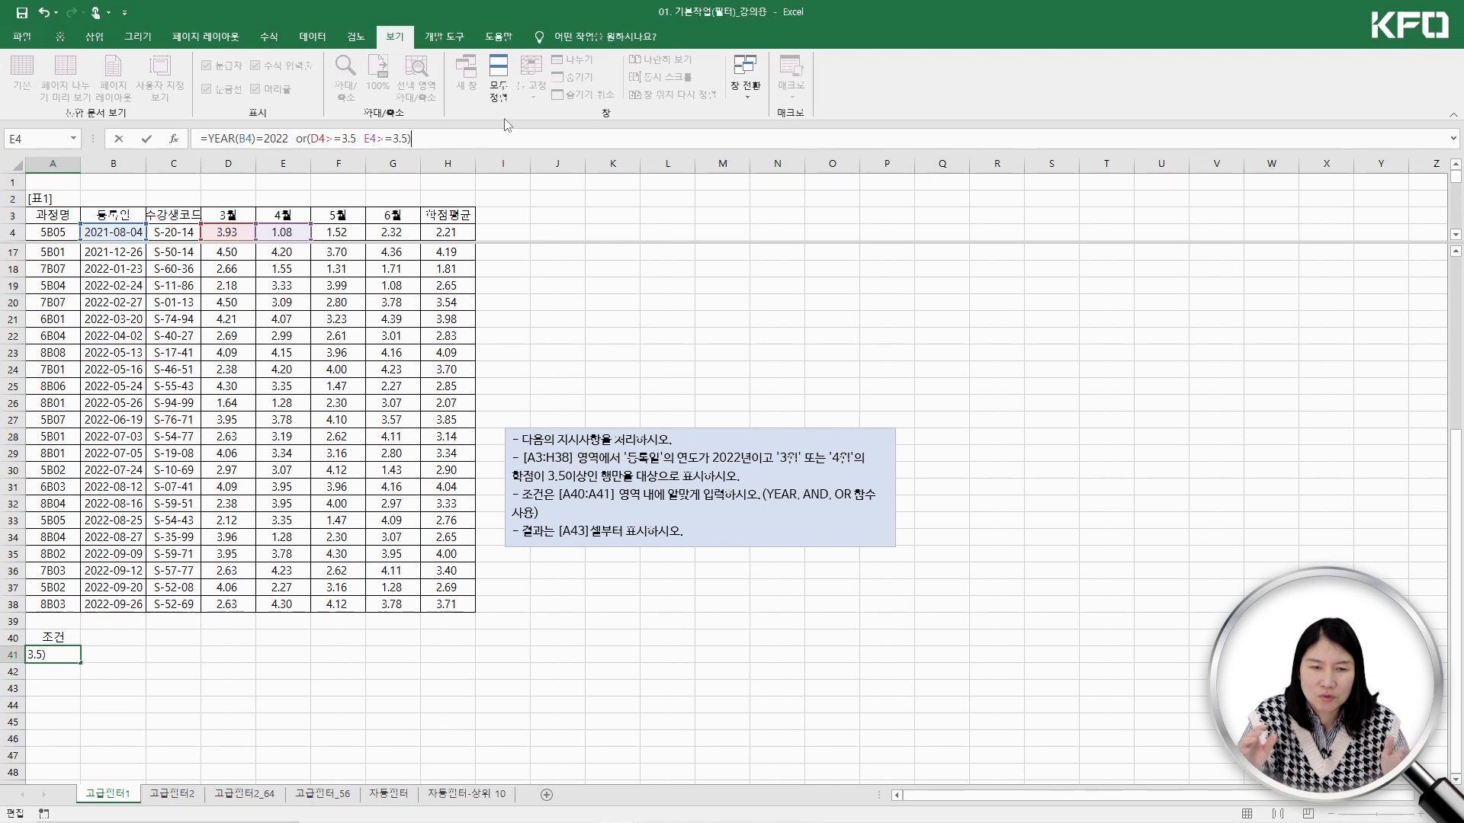
{"action": "left_click", "coordinate": [360, 139]}
{"action": "type", "text": ","}
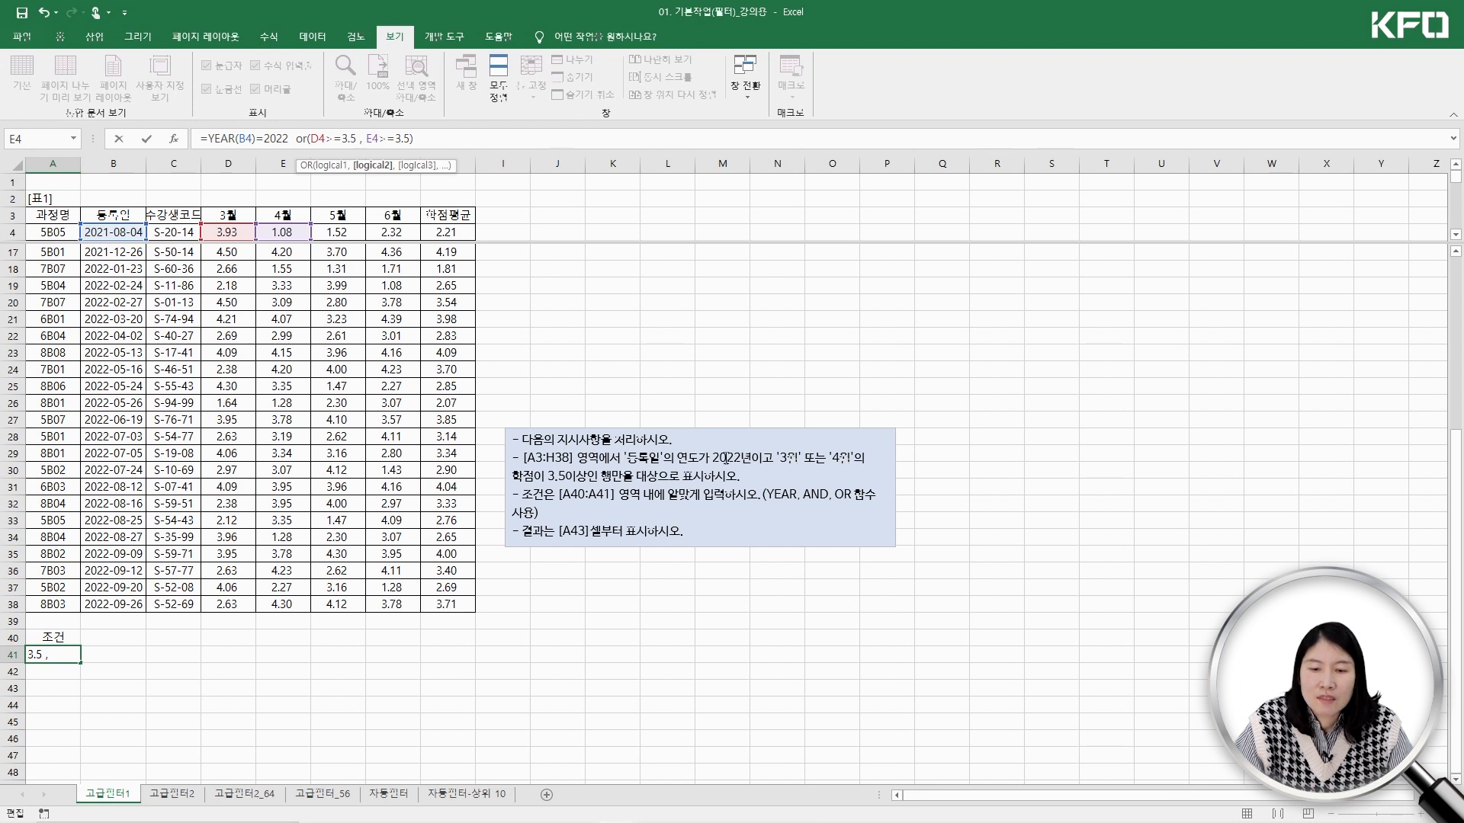
{"action": "key", "text": "Return"}
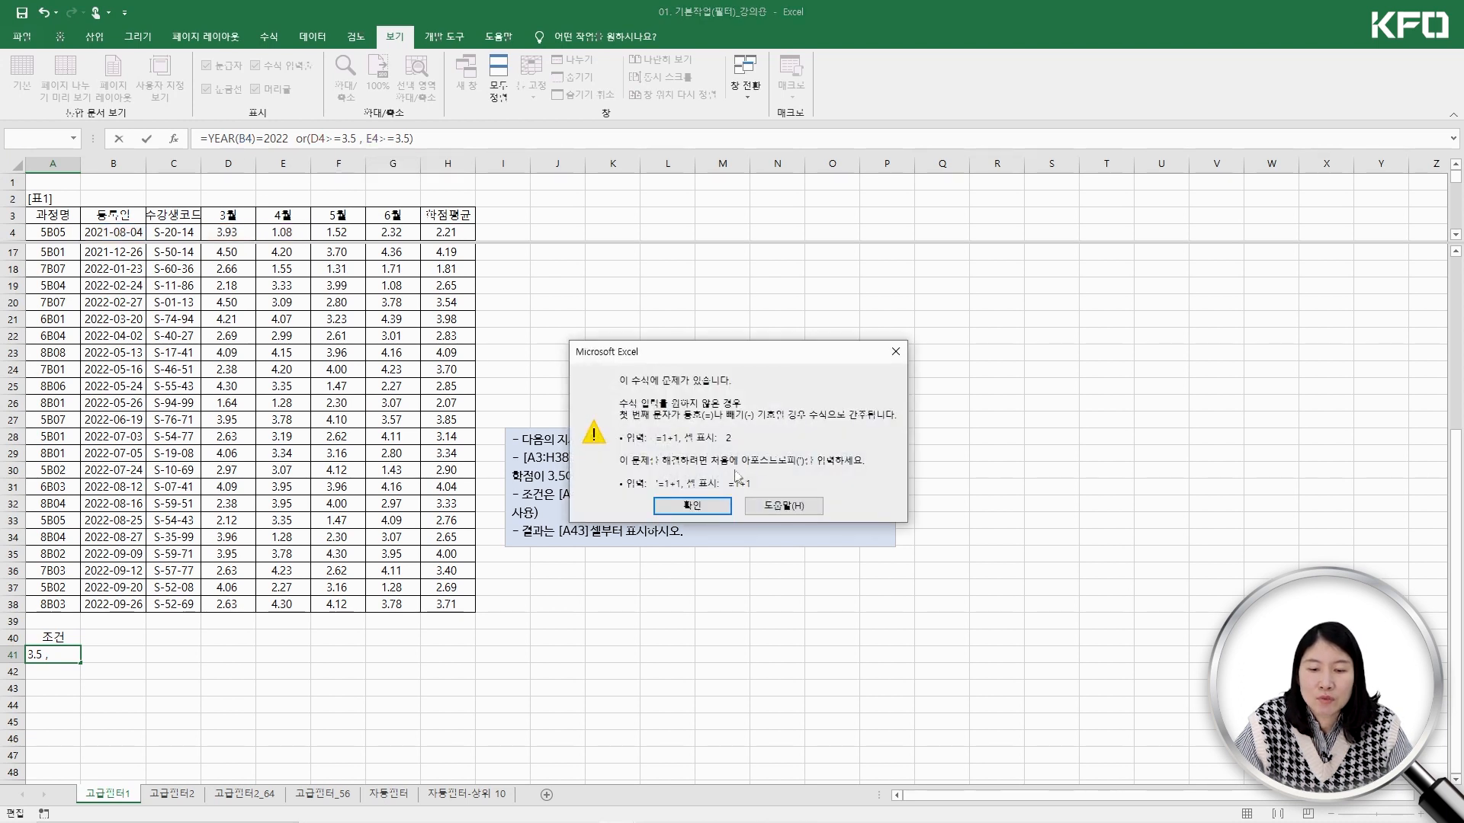
{"action": "left_click", "coordinate": [716, 503]}
Enclose the year test and the OR test in AND, making A41 =AND(YEAR(B4)=2022, OR(D4>=3.5, E4>=3.5))
{"action": "left_click", "coordinate": [204, 138]}
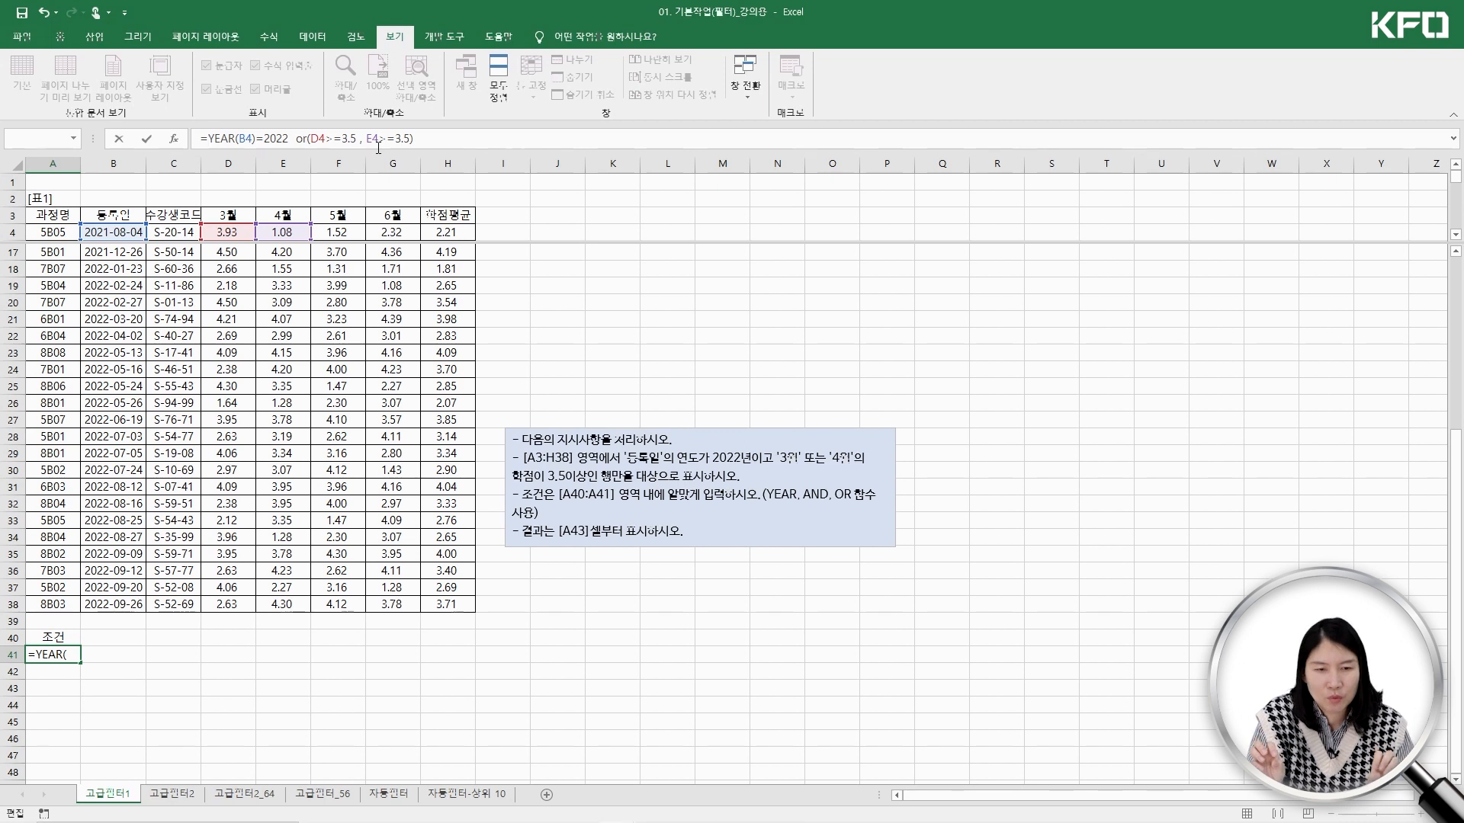
{"action": "type", "text": "and("}
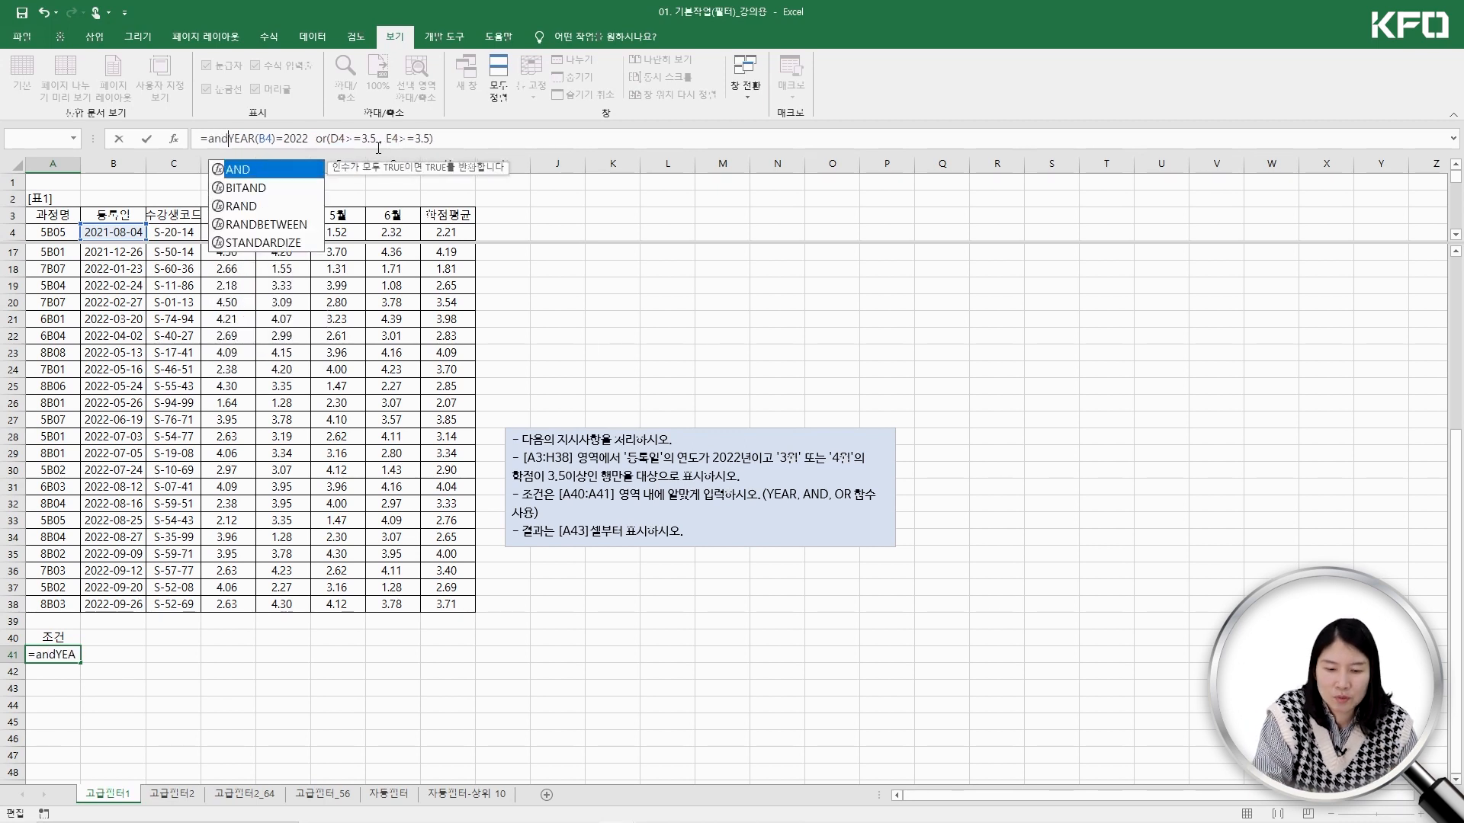
{"action": "left_click", "coordinate": [313, 135]}
{"action": "type", "text": ","}
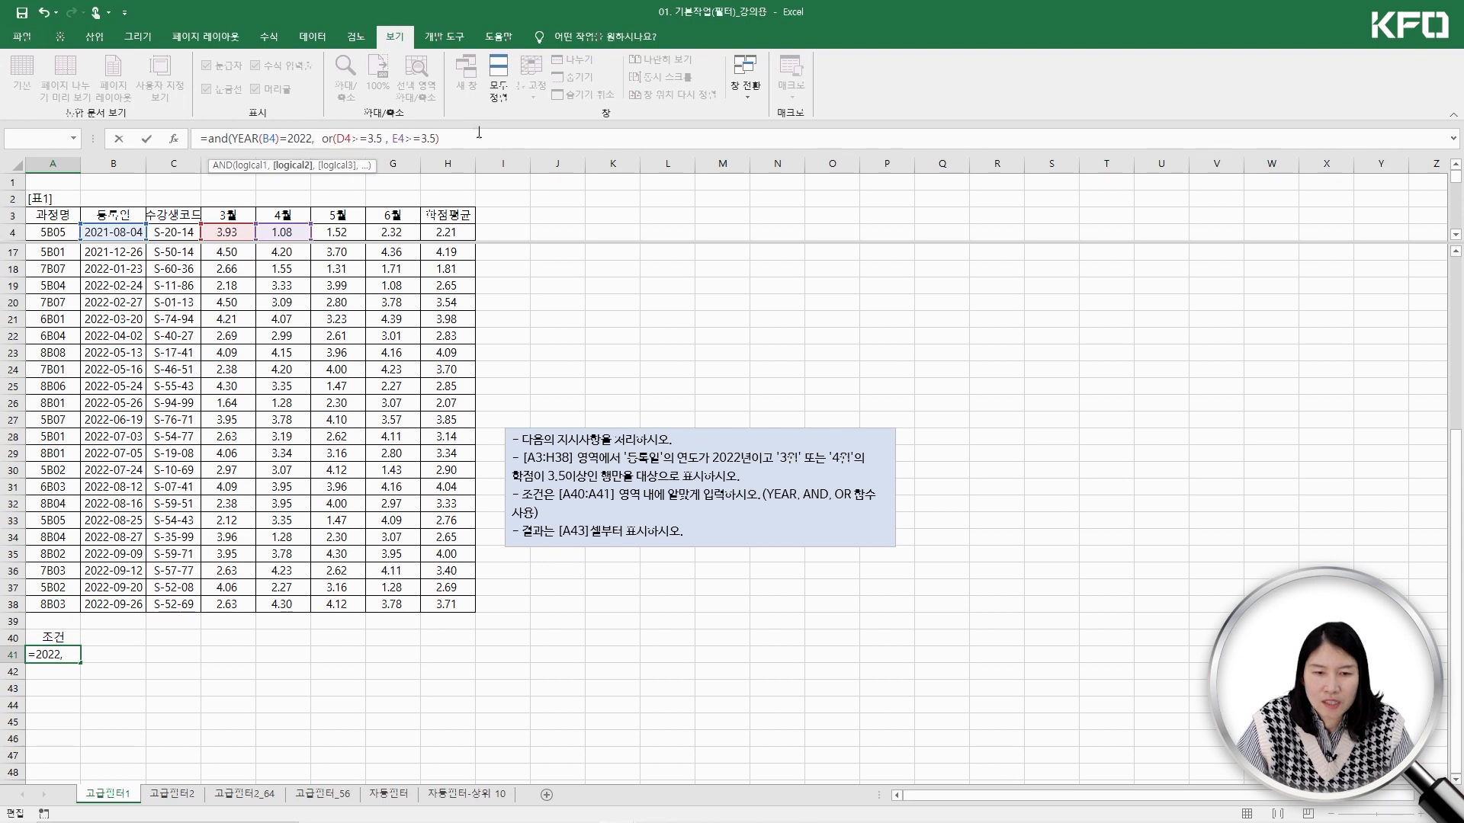
{"action": "left_click", "coordinate": [458, 140]}
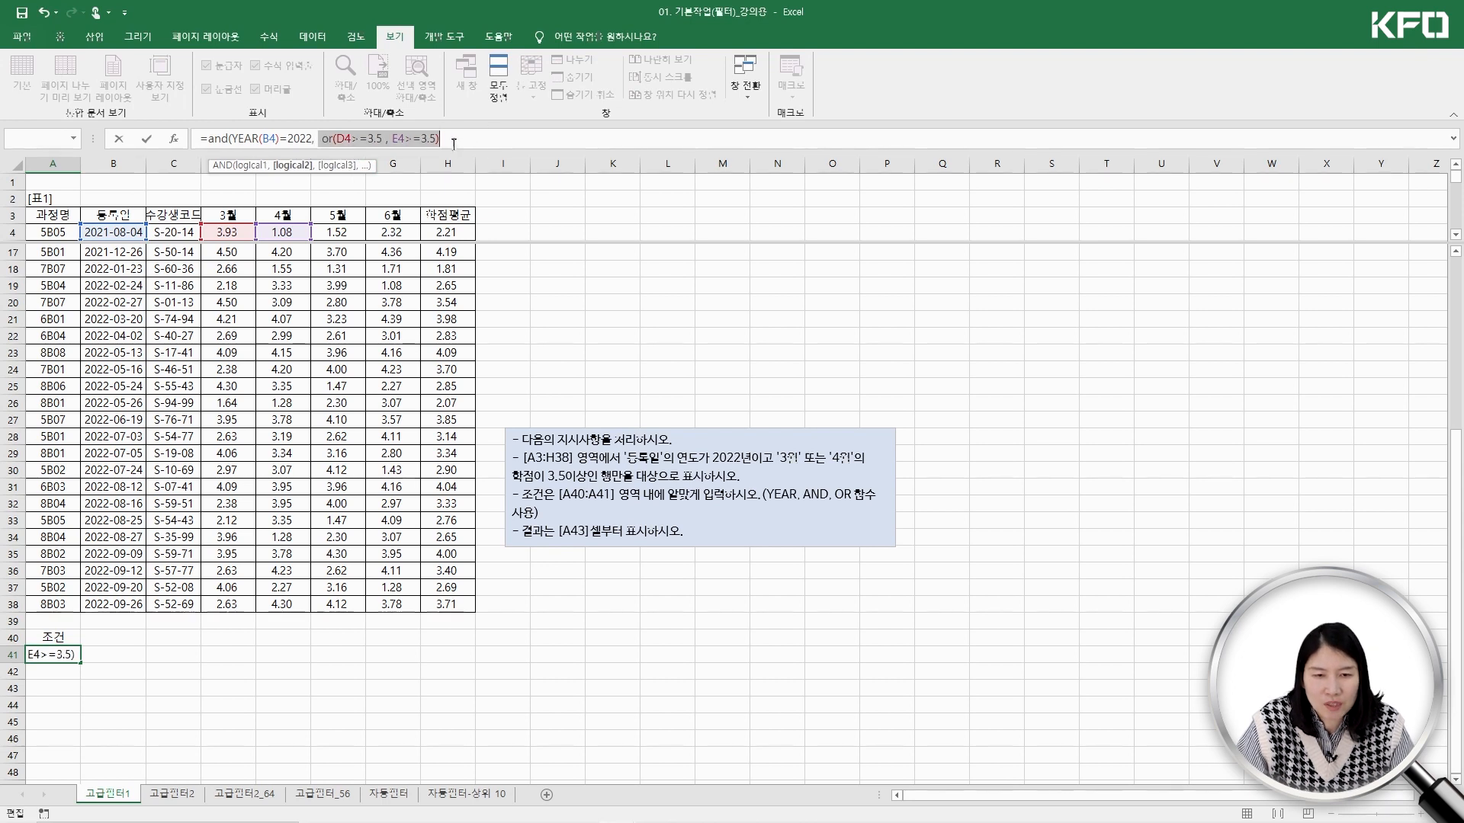
{"action": "type", "text": ")"}
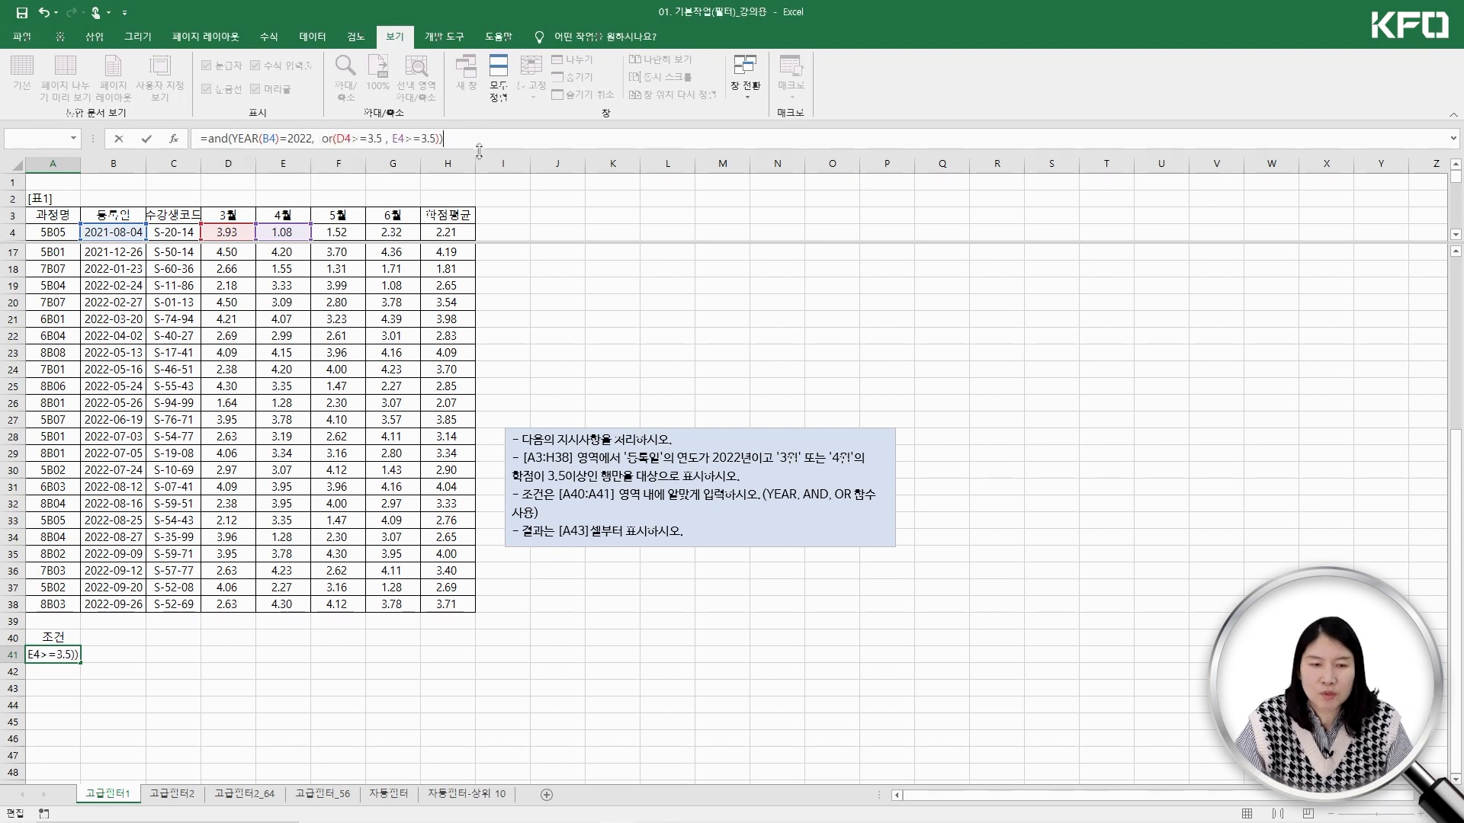
{"action": "key", "text": "Return"}
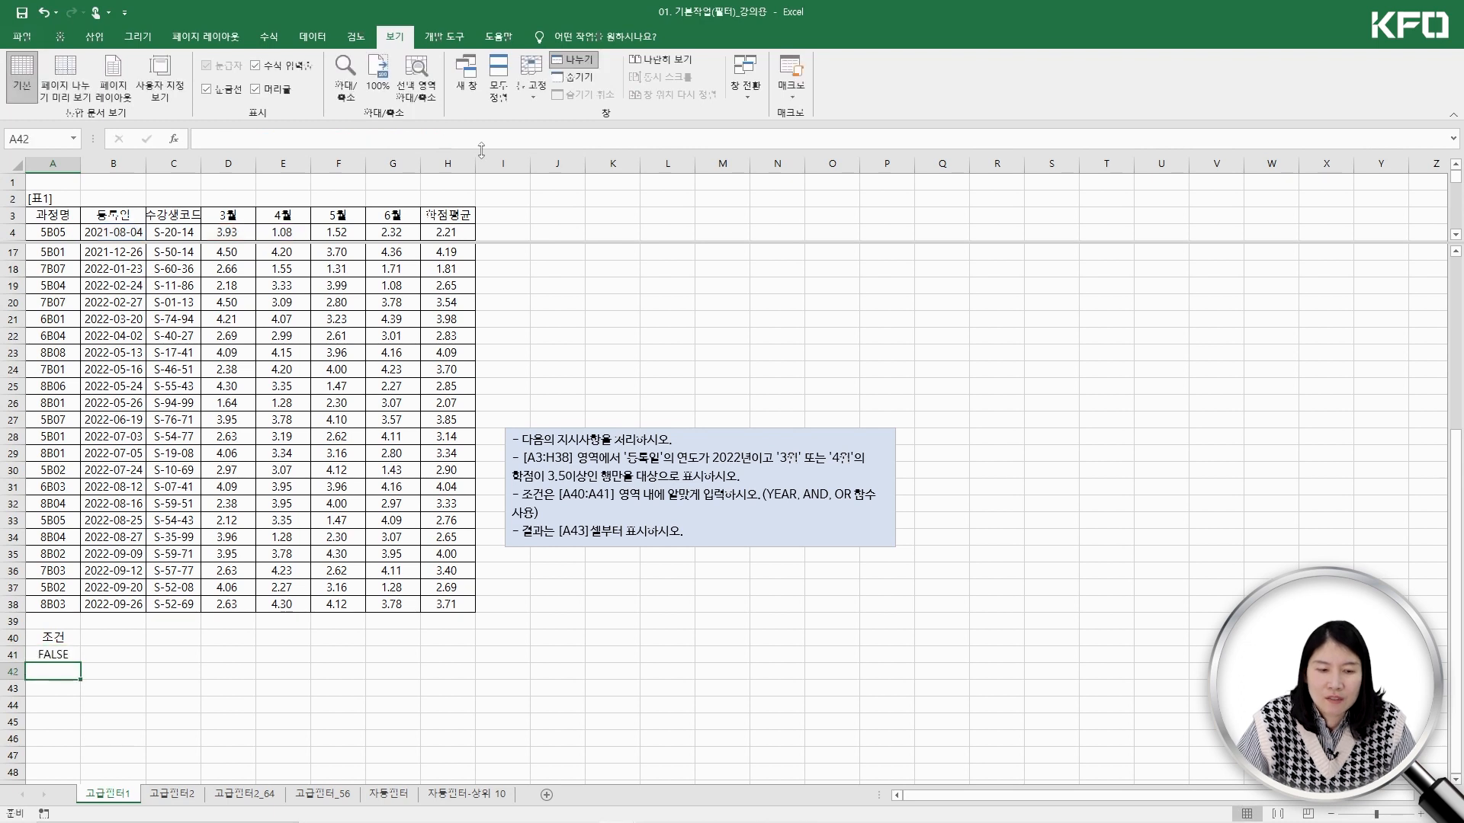
{"action": "left_click", "coordinate": [57, 653]}
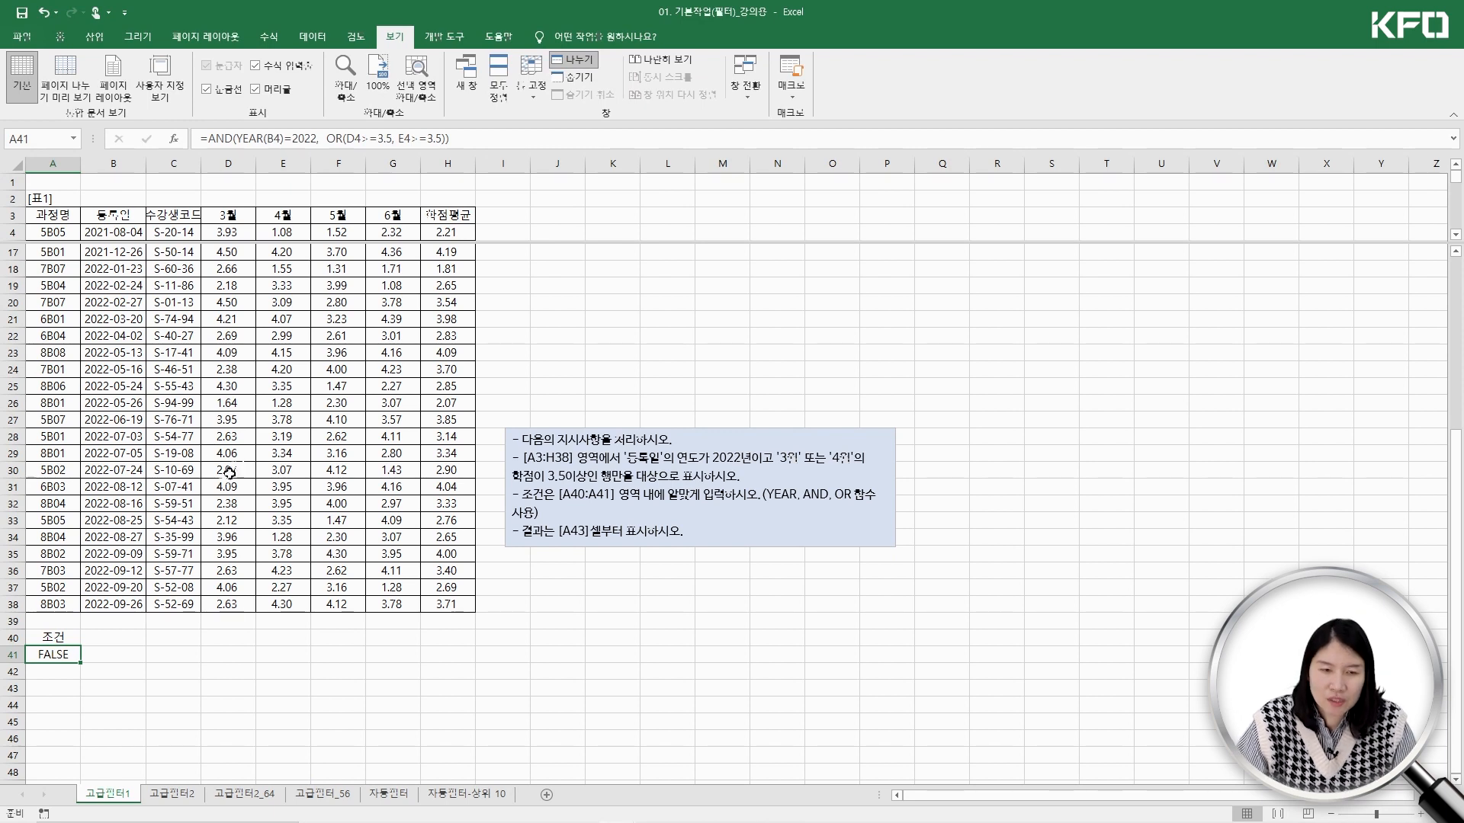
Remove the window split from the worksheet
{"action": "left_click", "coordinate": [61, 258]}
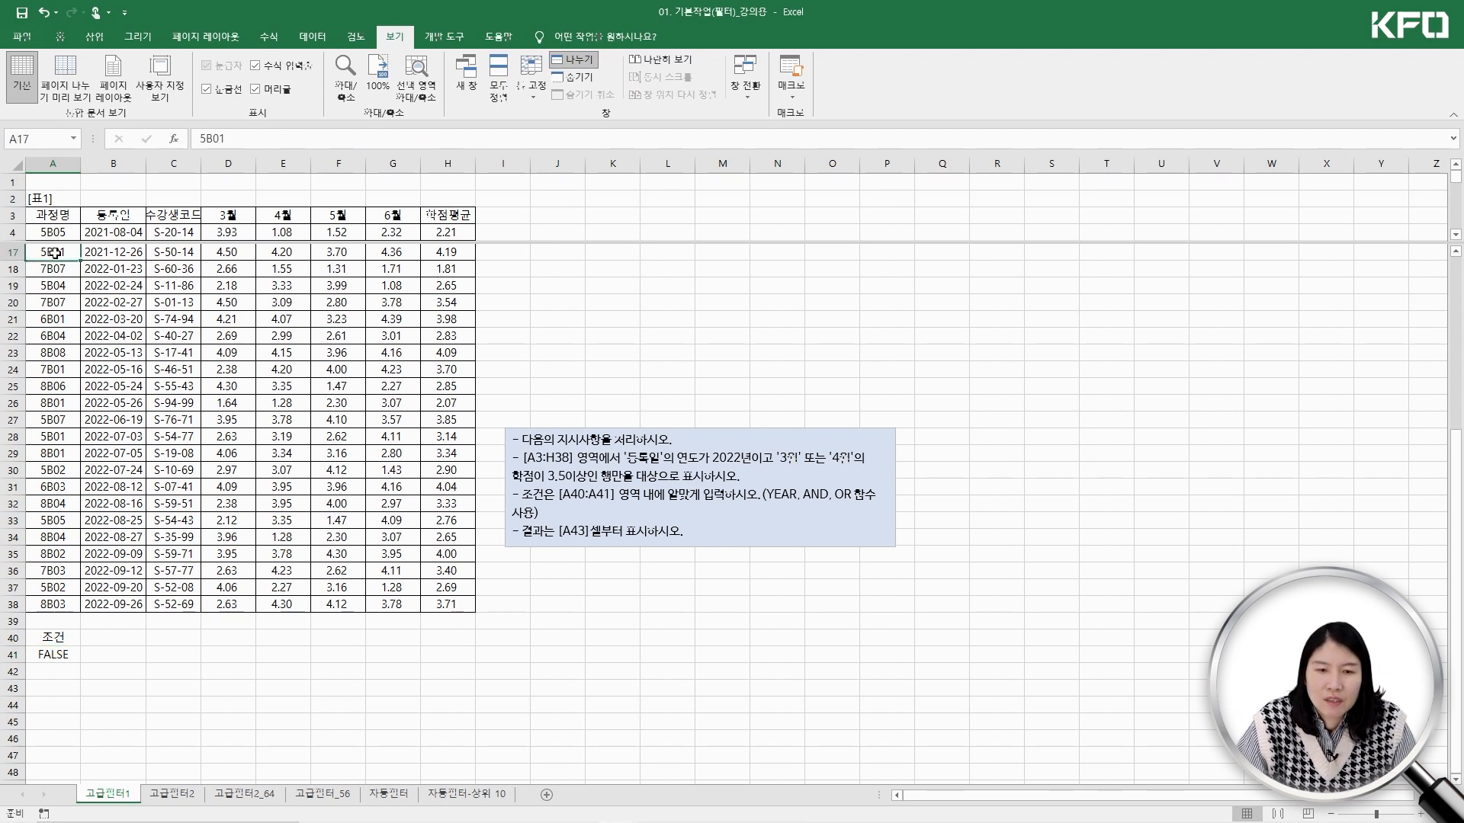
{"action": "left_click", "coordinate": [572, 61]}
{"action": "scroll", "coordinate": [385, 439], "scroll_direction": "down", "scroll_amount": 5}
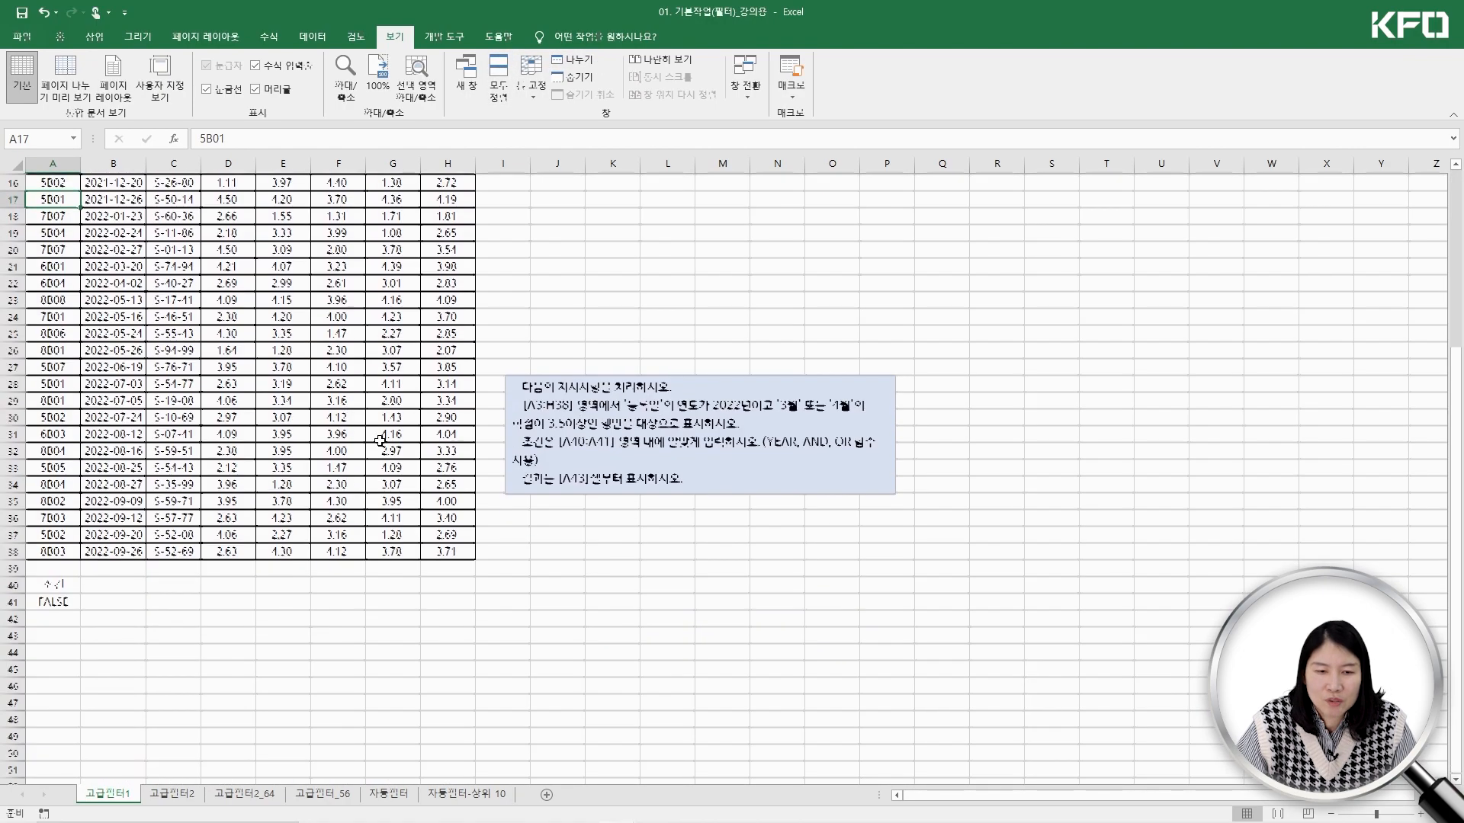
Start an advanced filter from a cell inside the table and set its list range to A3:H38
{"action": "left_click", "coordinate": [246, 468]}
{"action": "left_click", "coordinate": [169, 532]}
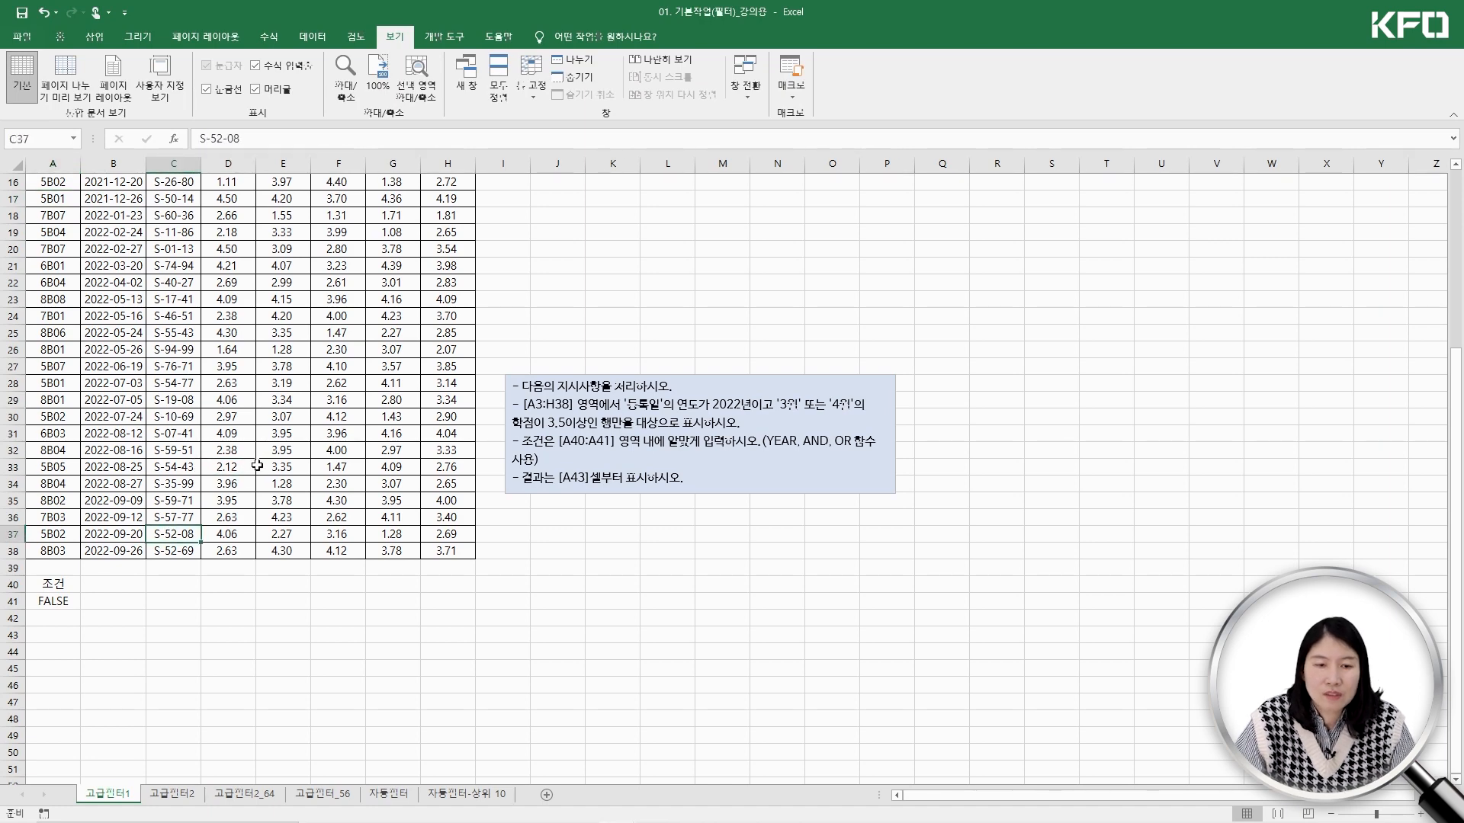
{"action": "left_click", "coordinate": [313, 38]}
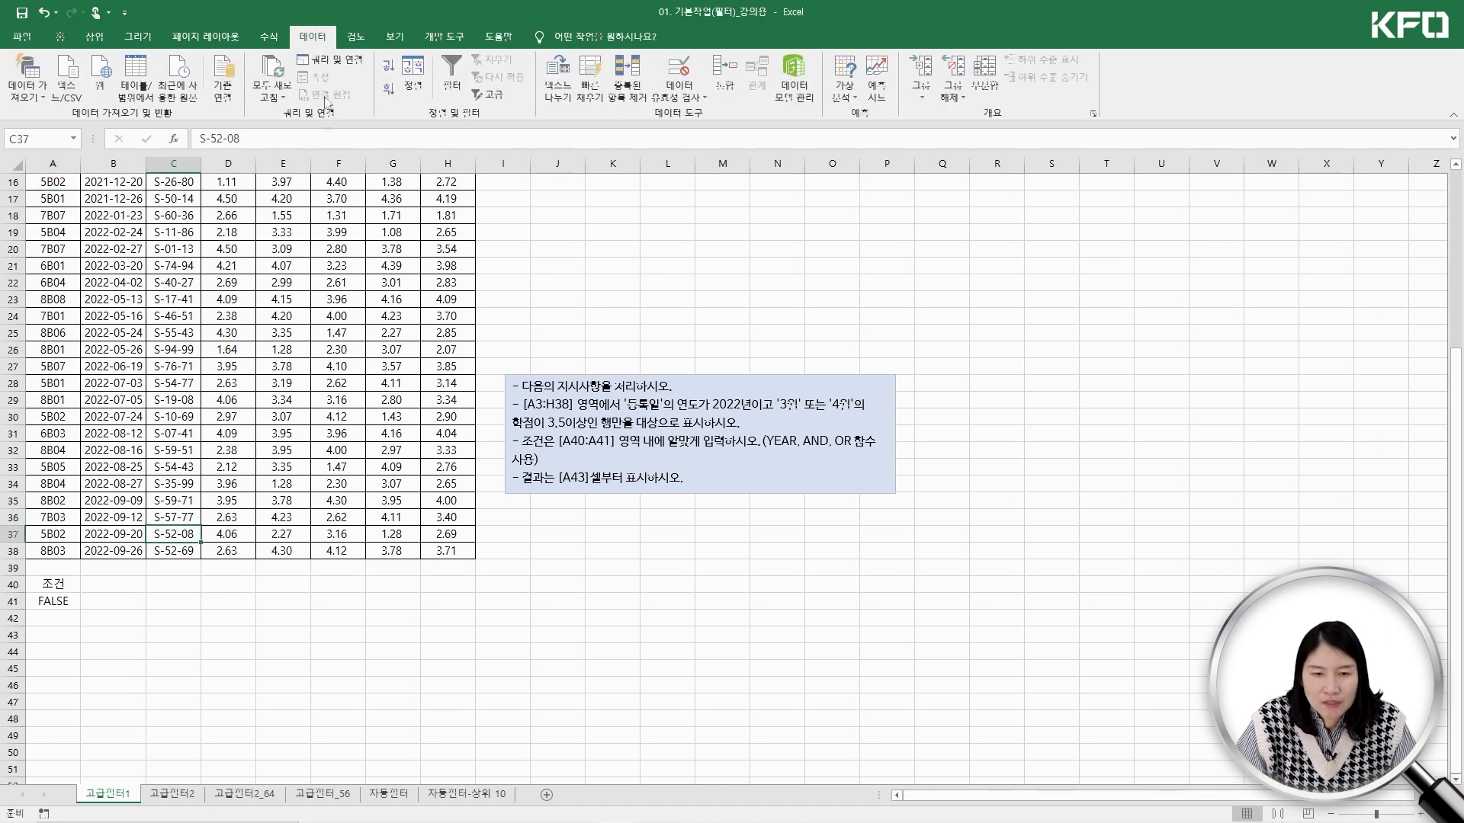
{"action": "left_click", "coordinate": [494, 93]}
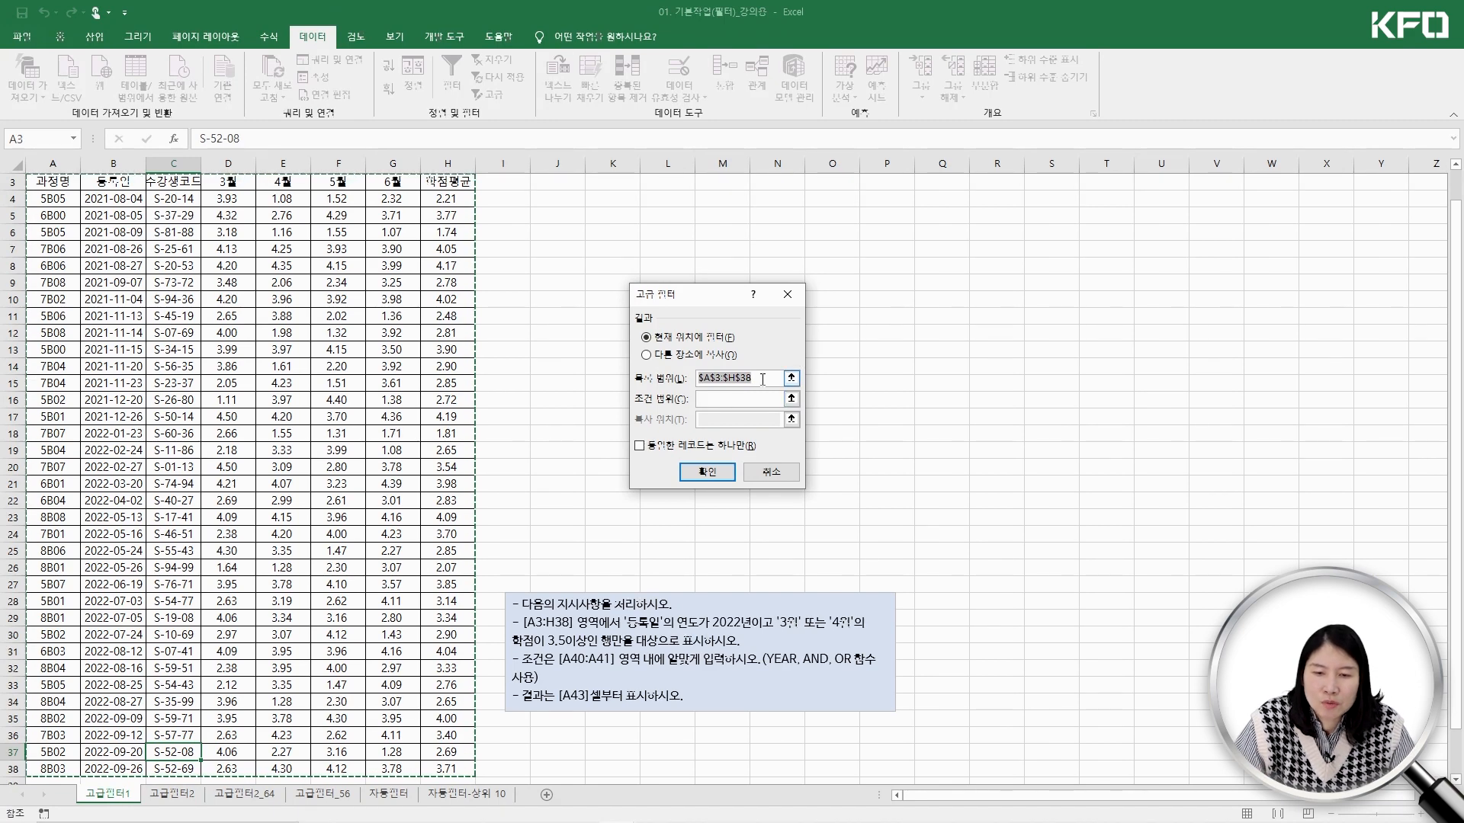
{"action": "left_click", "coordinate": [692, 377]}
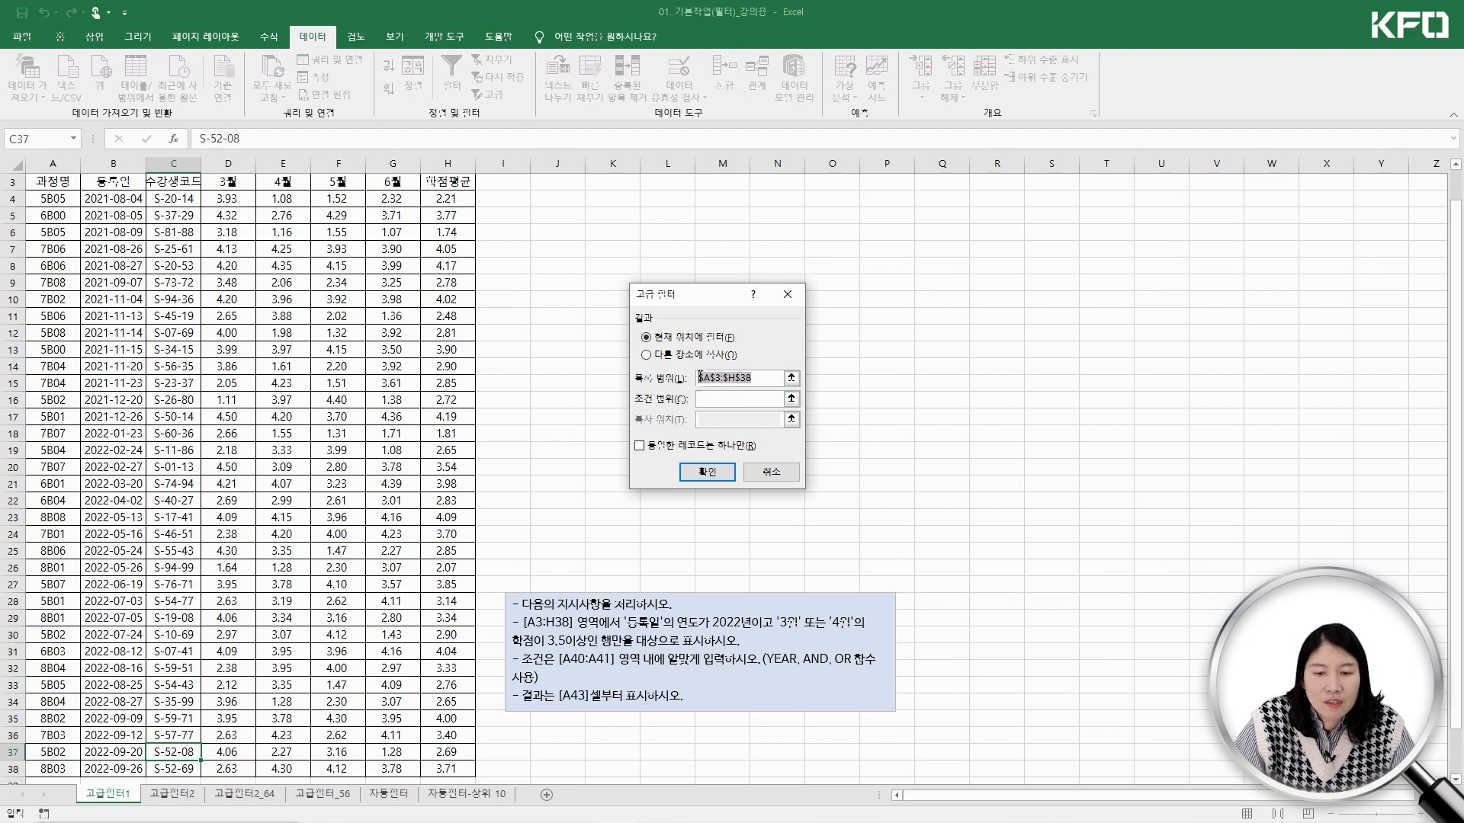
{"action": "left_click", "coordinate": [717, 378]}
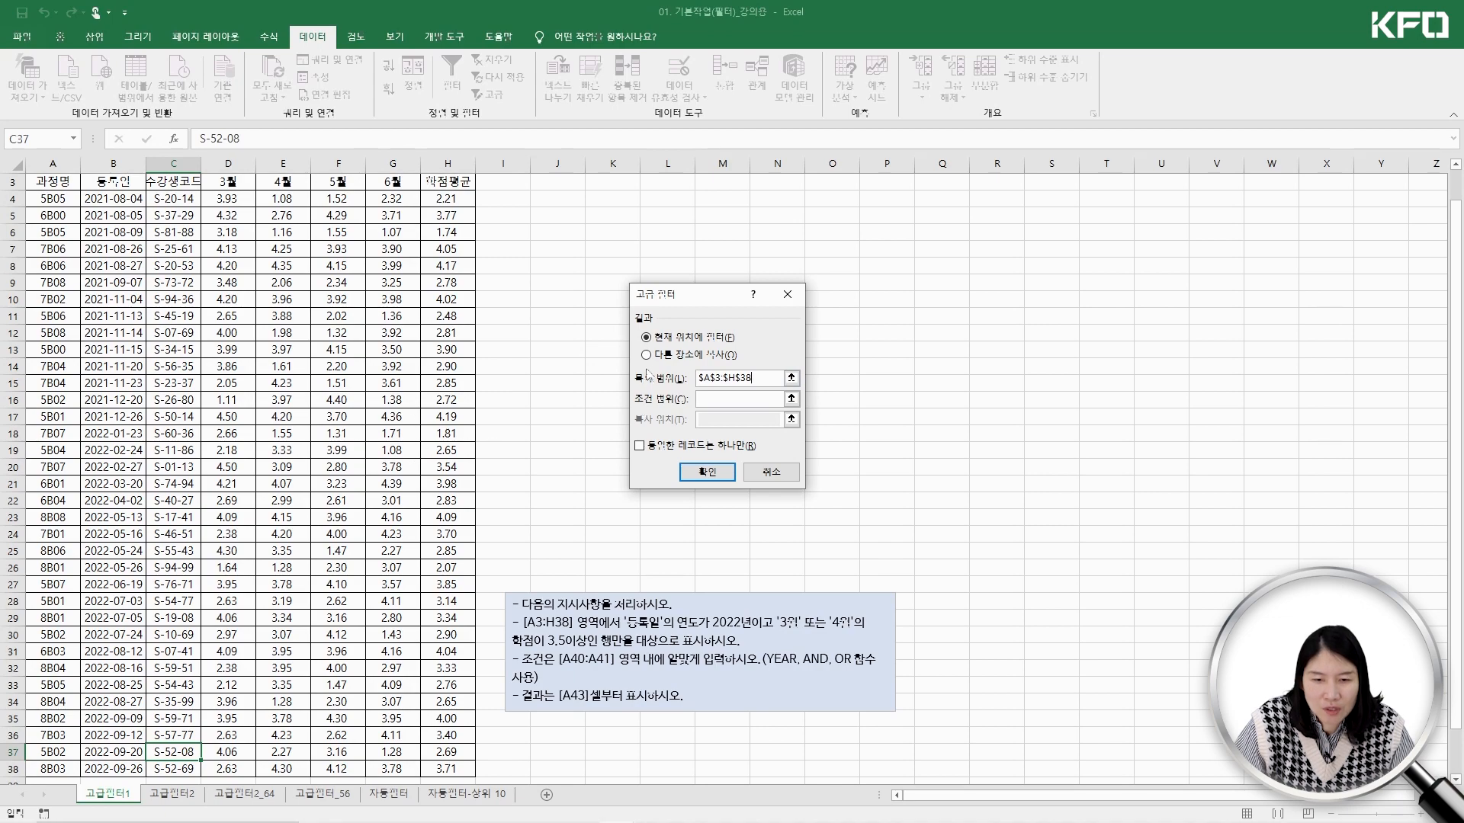
{"action": "scroll", "coordinate": [312, 533], "scroll_direction": "down", "scroll_amount": 2}
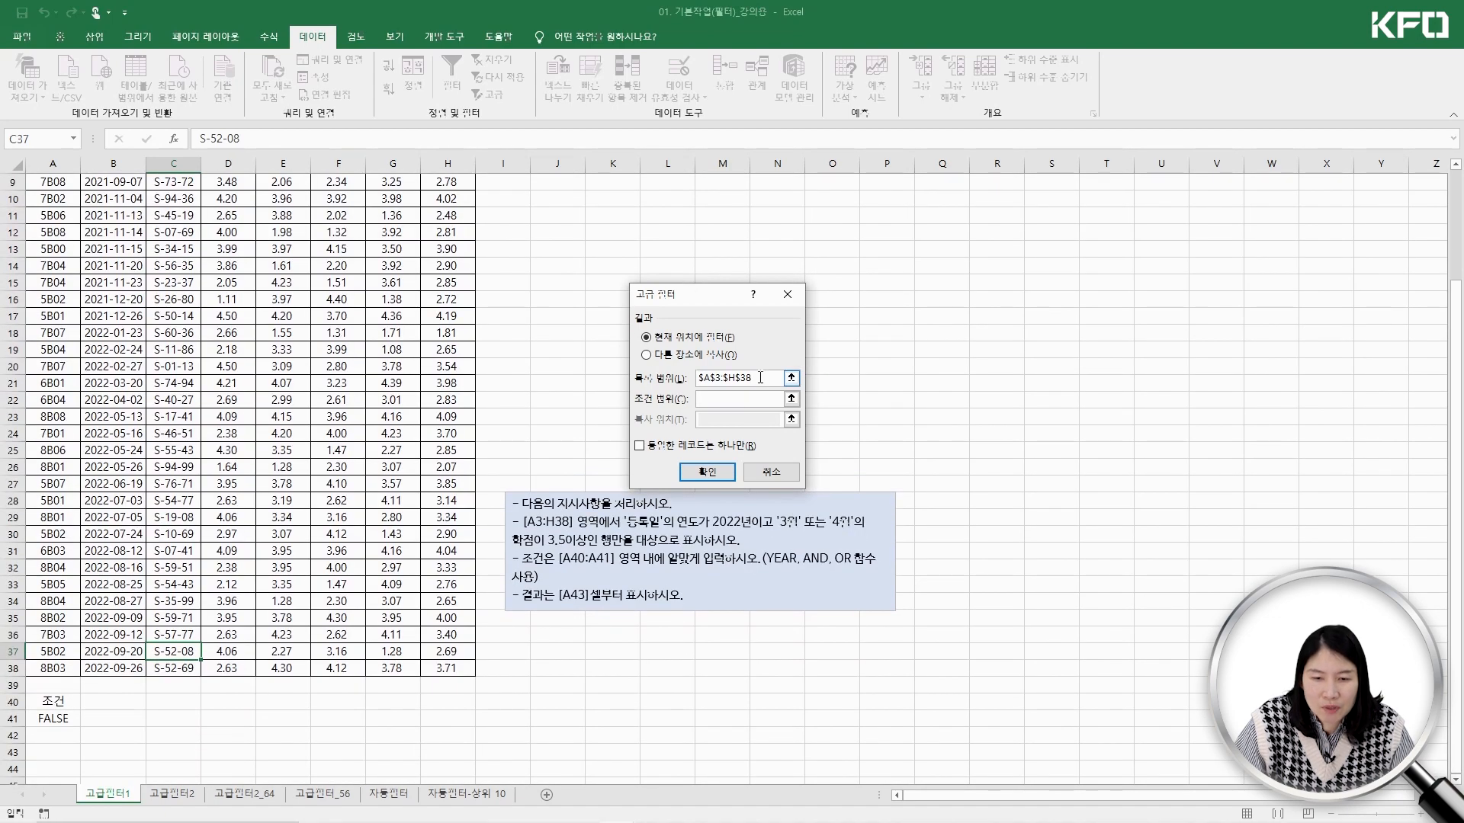
{"action": "left_click_drag", "start_coordinate": [766, 379], "coordinate": [695, 379]}
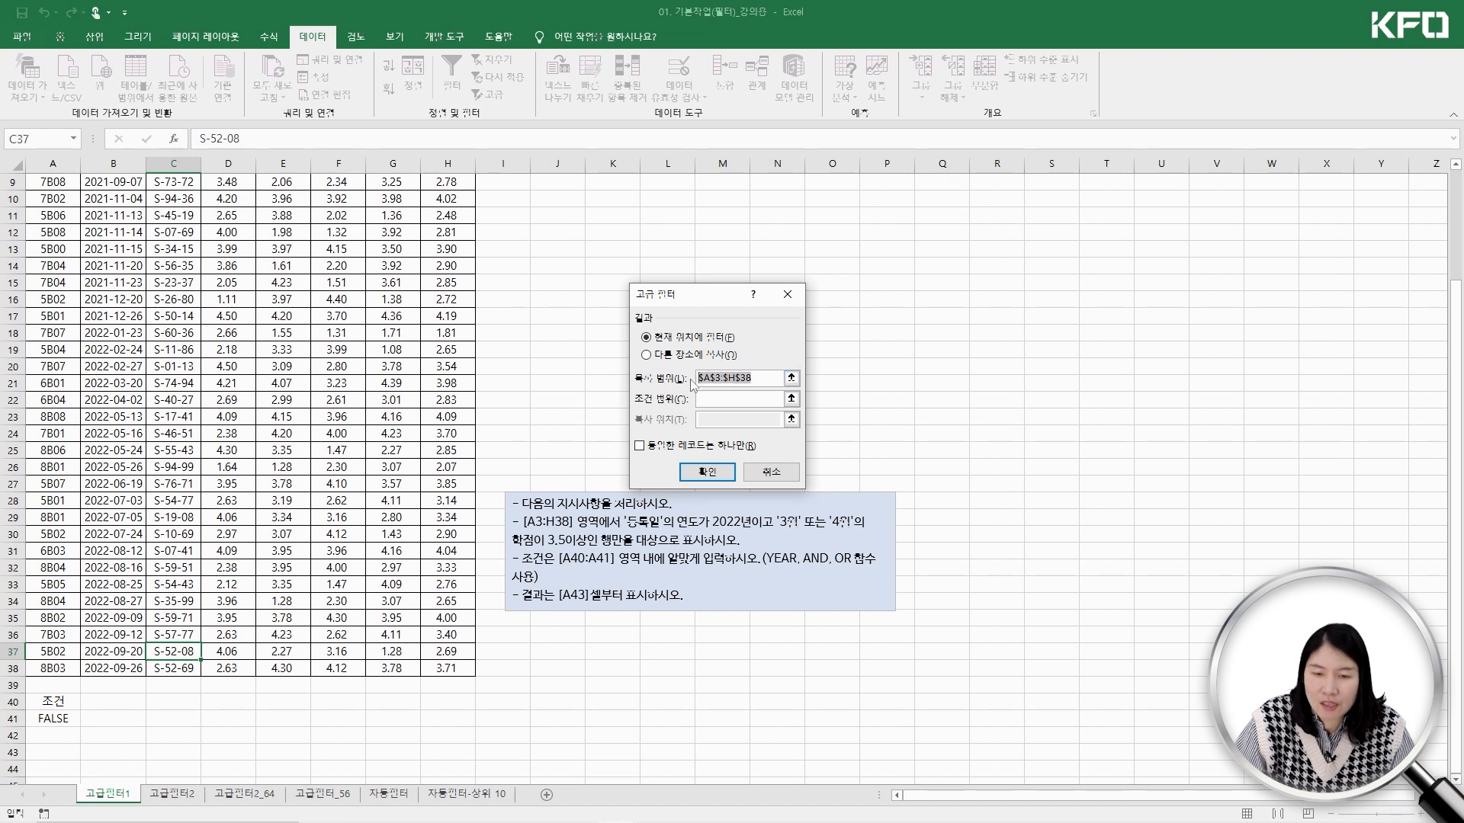
{"action": "mouse_move", "coordinate": [454, 663]}
{"action": "left_mouse_down"}
{"action": "mouse_move", "coordinate": [200, 477]}
{"action": "mouse_move", "coordinate": [38, 217]}
{"action": "mouse_move", "coordinate": [31, 179]}
{"action": "mouse_move", "coordinate": [32, 215]}
{"action": "mouse_move", "coordinate": [43, 182]}
{"action": "left_mouse_up"}
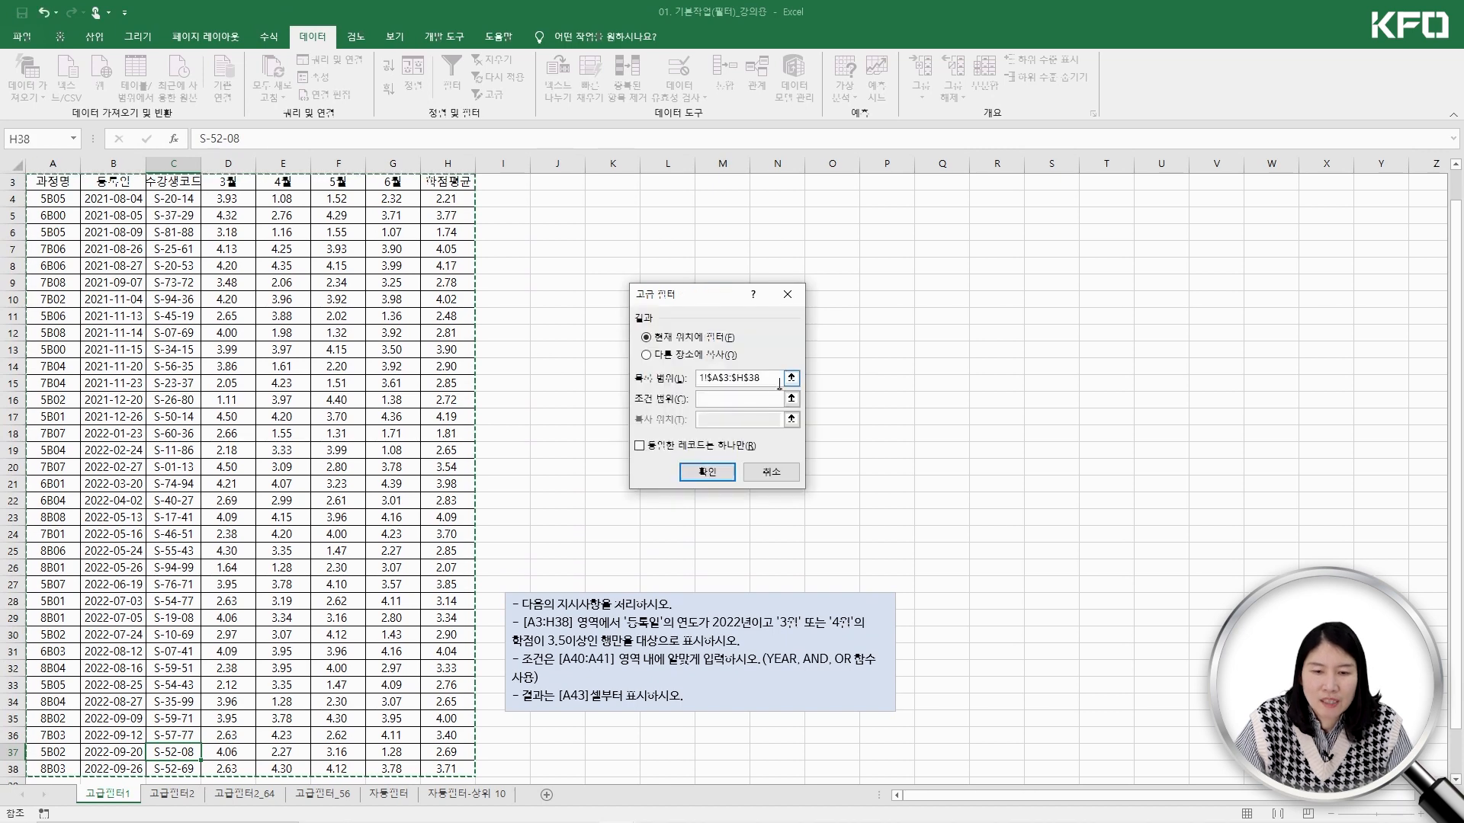
Set the advanced filter's criteria range to A40:A41
{"action": "left_click", "coordinate": [734, 400]}
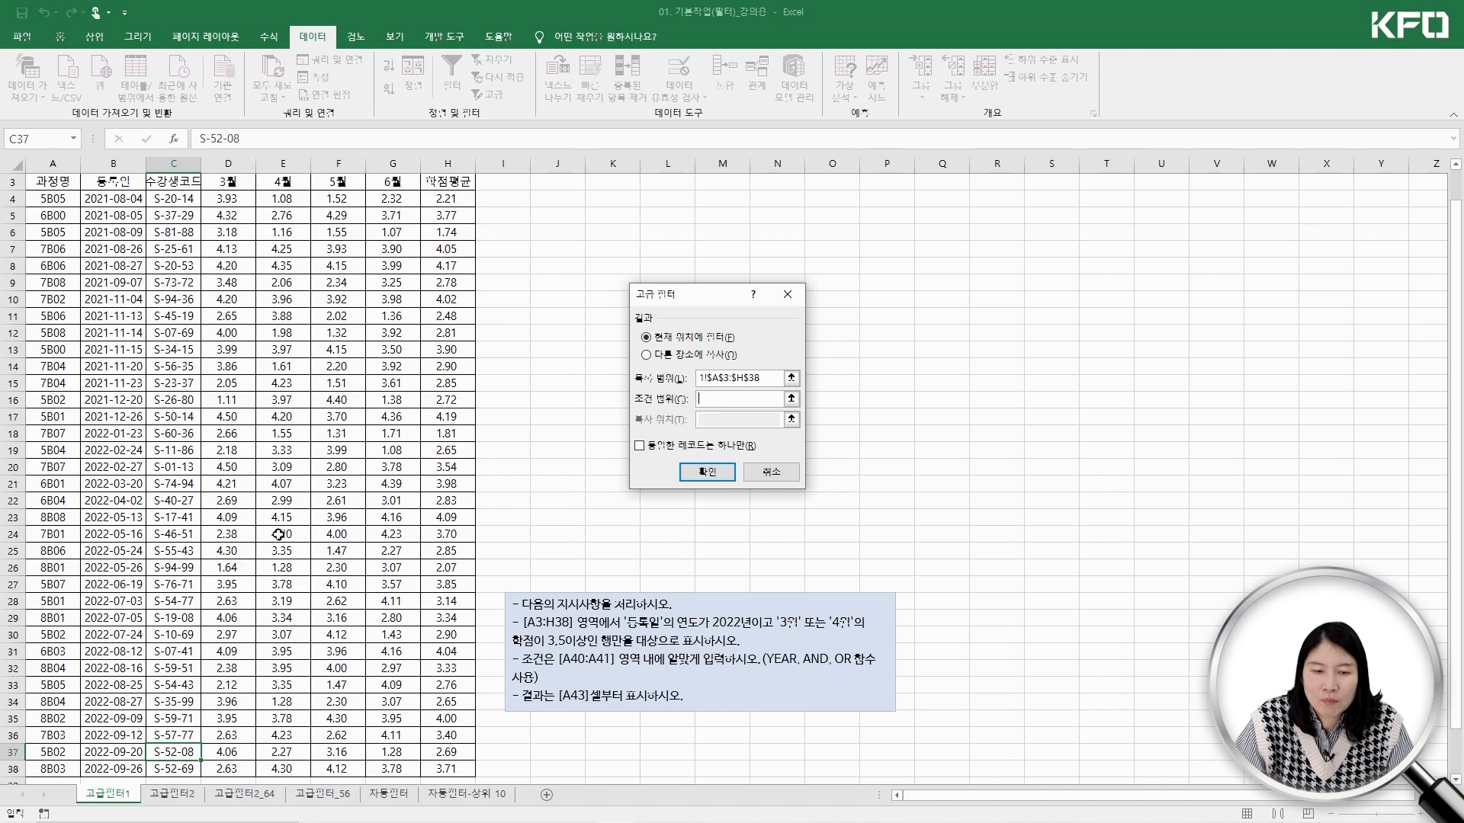
{"action": "scroll", "coordinate": [258, 533], "scroll_direction": "down", "scroll_amount": 5}
{"action": "left_click_drag", "start_coordinate": [52, 555], "coordinate": [53, 572]}
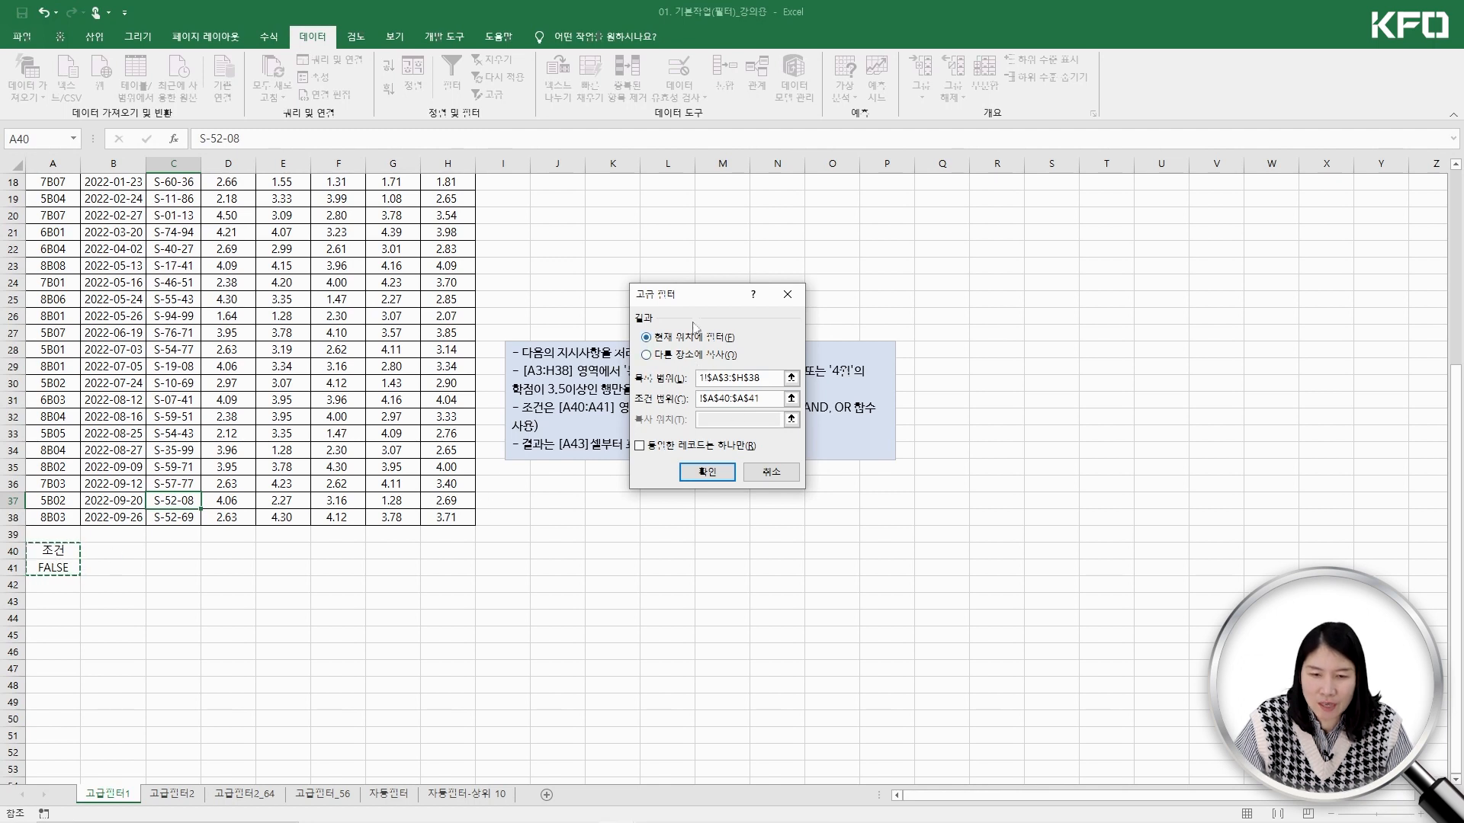
Set the advanced filter to copy its results to another location starting at A43, and run it
{"action": "left_click_drag", "start_coordinate": [695, 303], "coordinate": [807, 356]}
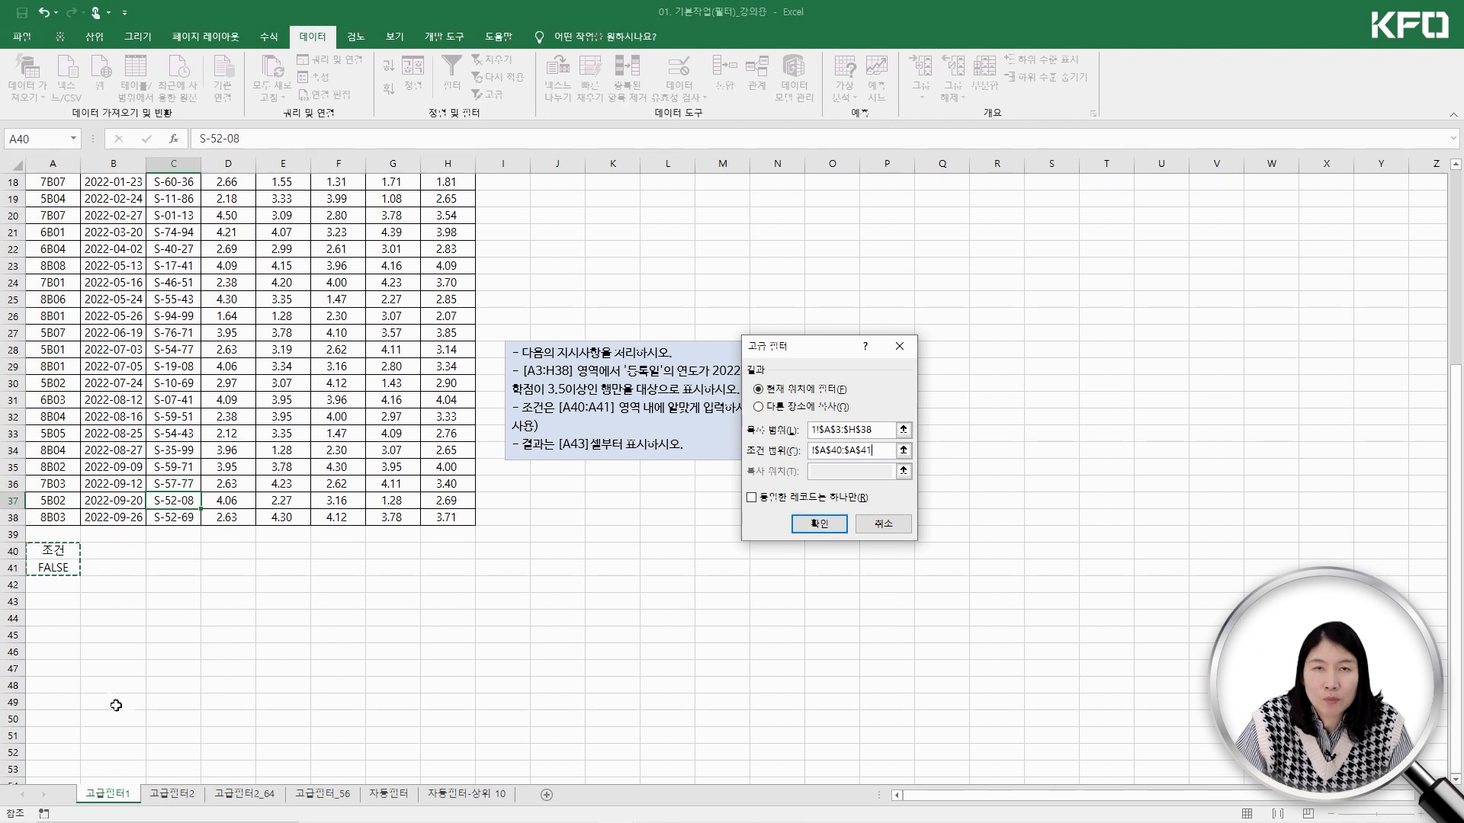
{"action": "left_click", "coordinate": [792, 406]}
{"action": "left_click", "coordinate": [825, 471]}
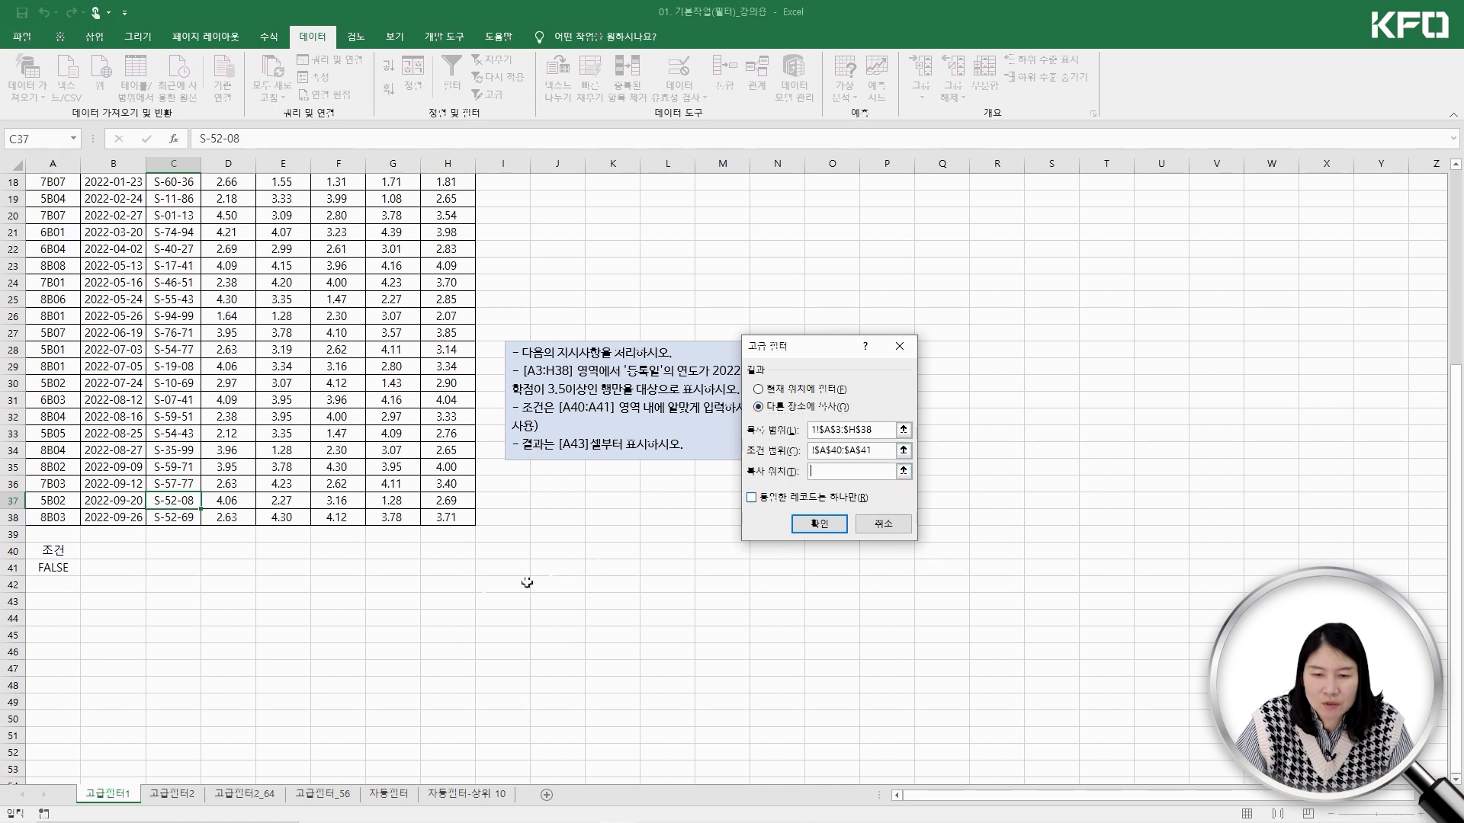
{"action": "left_click", "coordinate": [47, 600]}
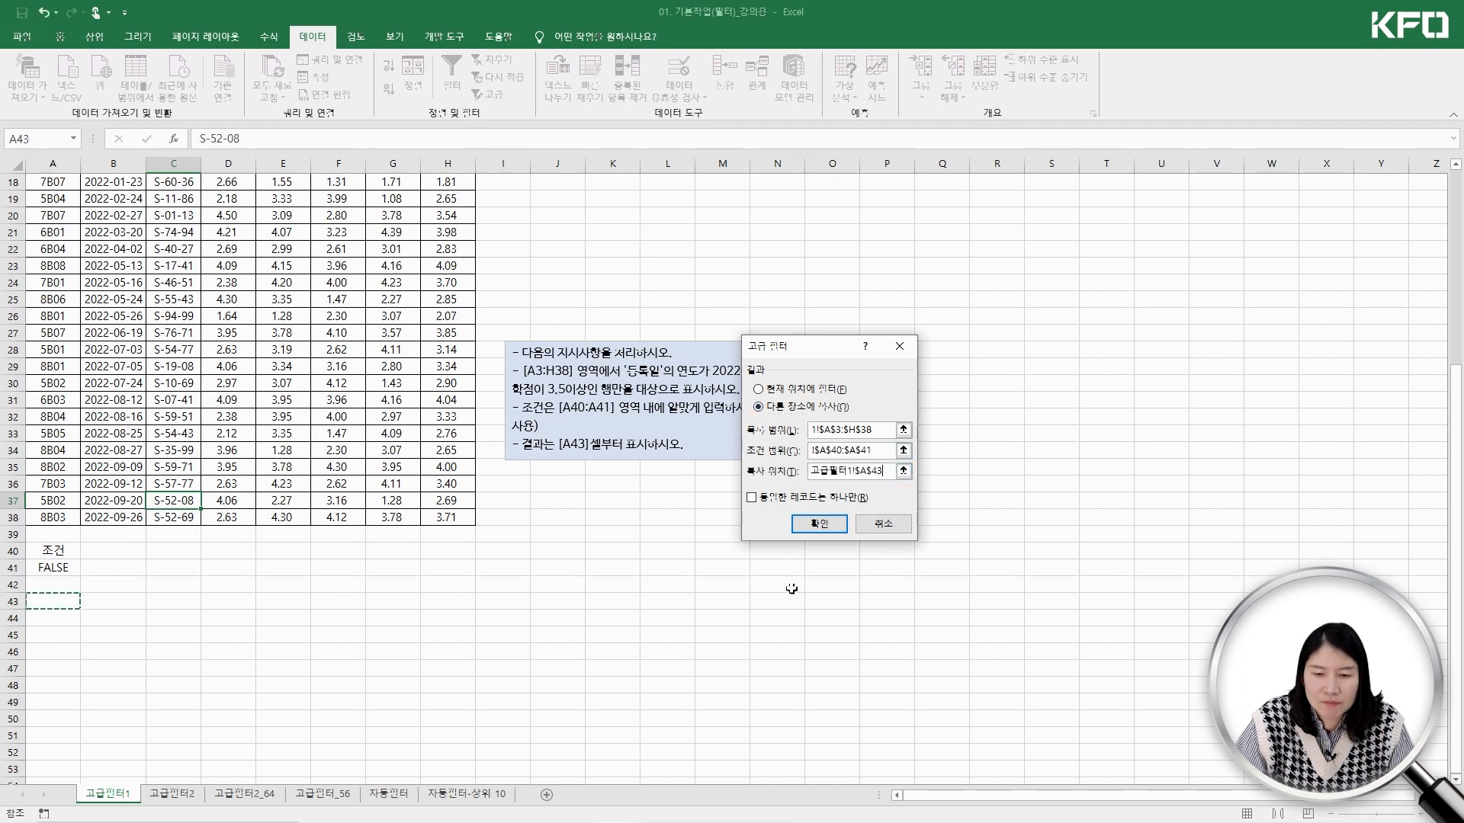
{"action": "left_click", "coordinate": [812, 526]}
{"action": "scroll", "coordinate": [374, 600], "scroll_direction": "down", "scroll_amount": 1}
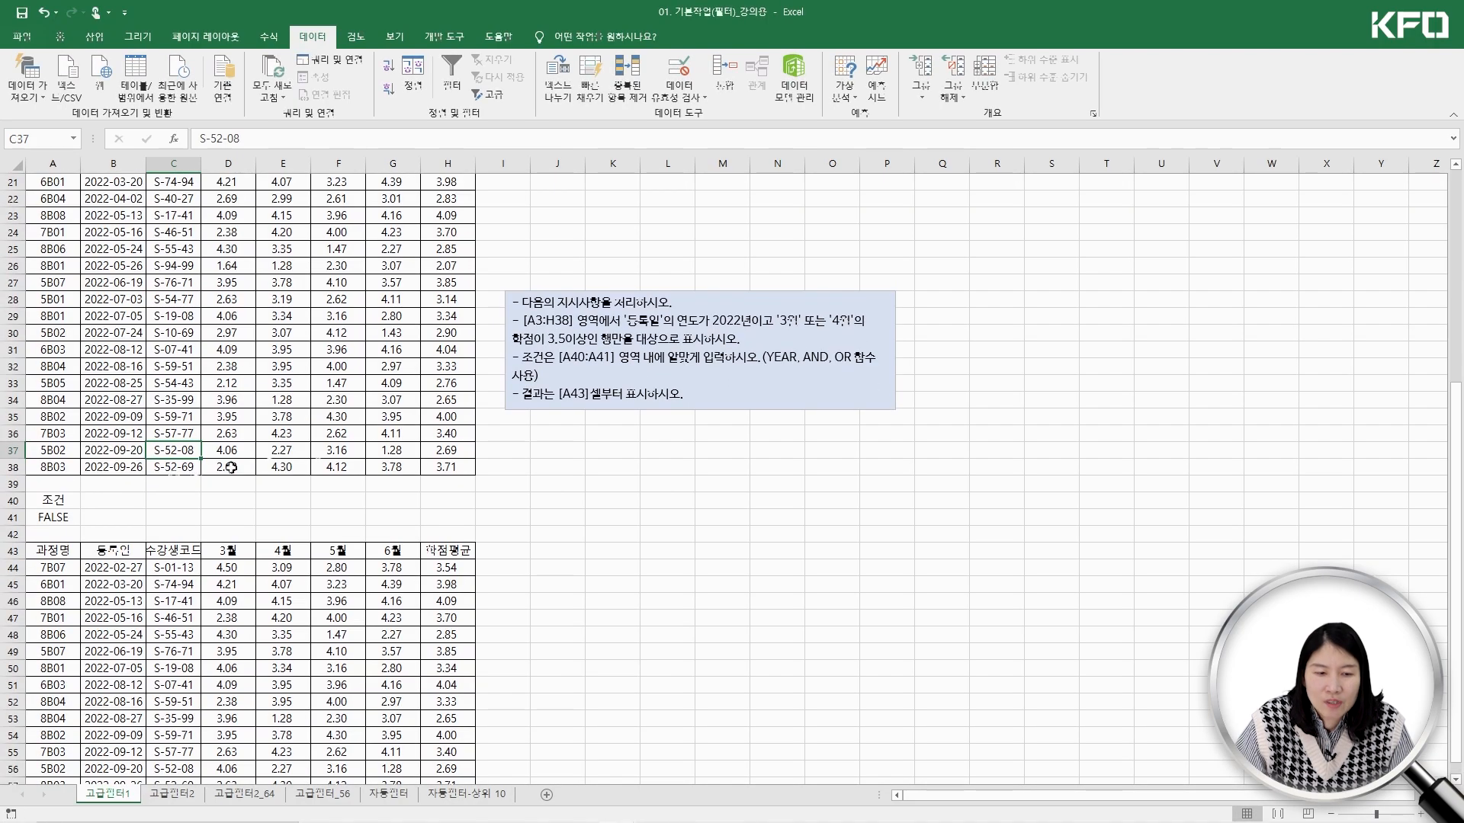
Compare how many records A4:A38 and the extracted range A44:A57 hold by selecting each range in turn
{"action": "scroll", "coordinate": [128, 496], "scroll_direction": "up", "scroll_amount": 2}
{"action": "left_click", "coordinate": [54, 542]}
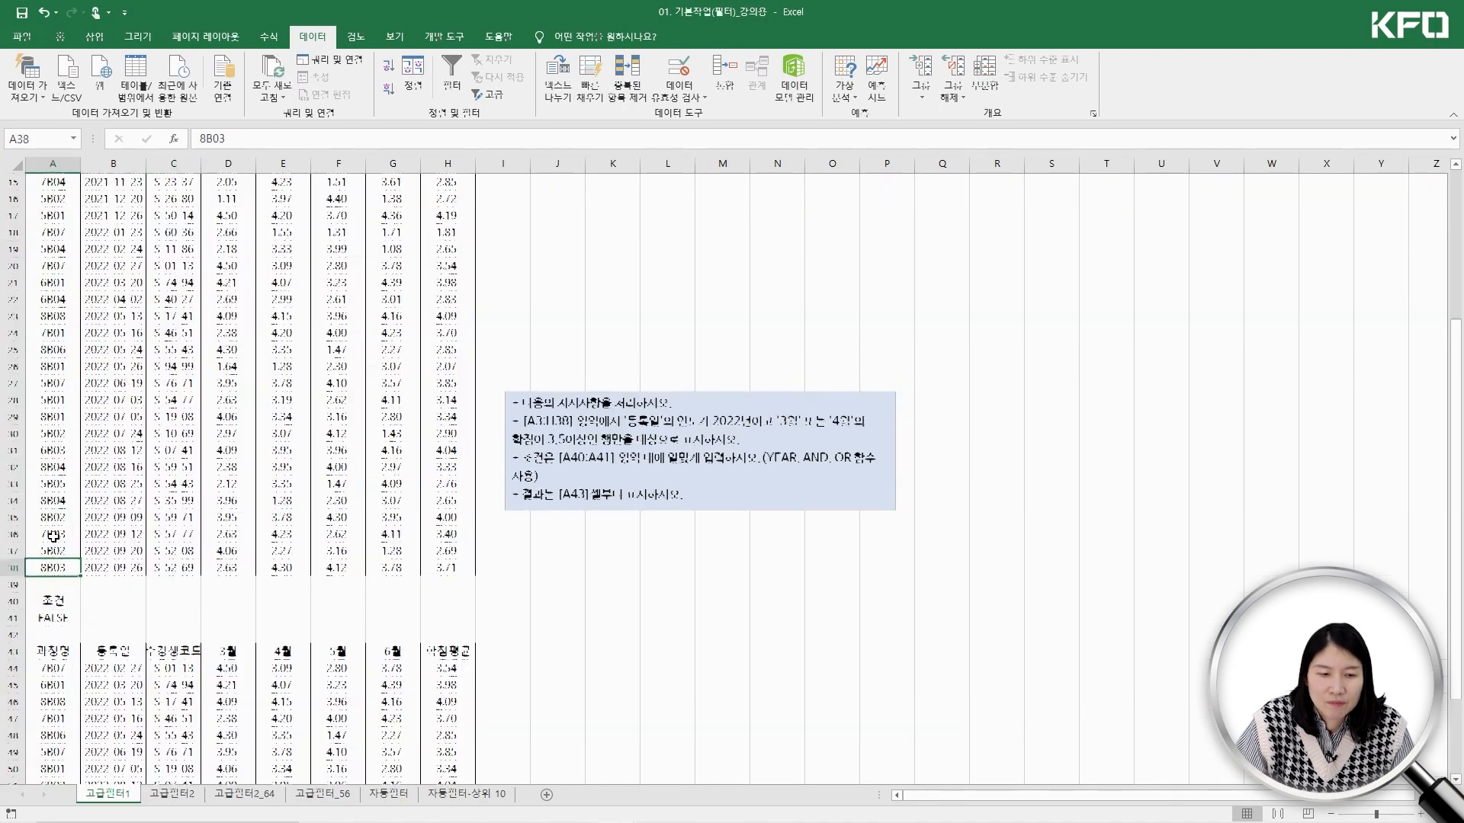
{"action": "scroll", "coordinate": [53, 536], "scroll_direction": "up", "scroll_amount": 5}
{"action": "left_click", "coordinate": [53, 232], "text": "shift"}
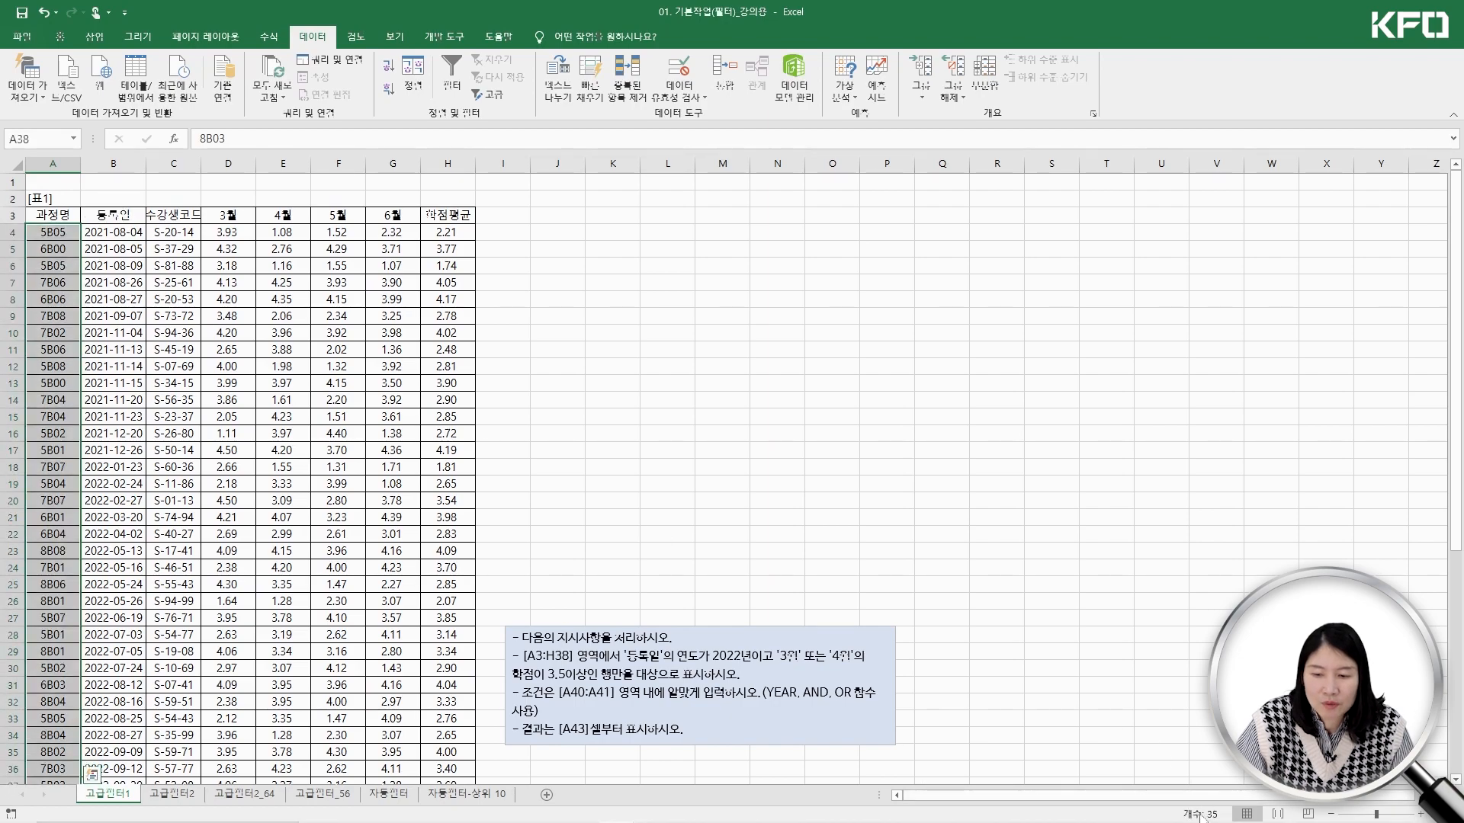
{"action": "scroll", "coordinate": [85, 555], "scroll_direction": "down", "scroll_amount": 8}
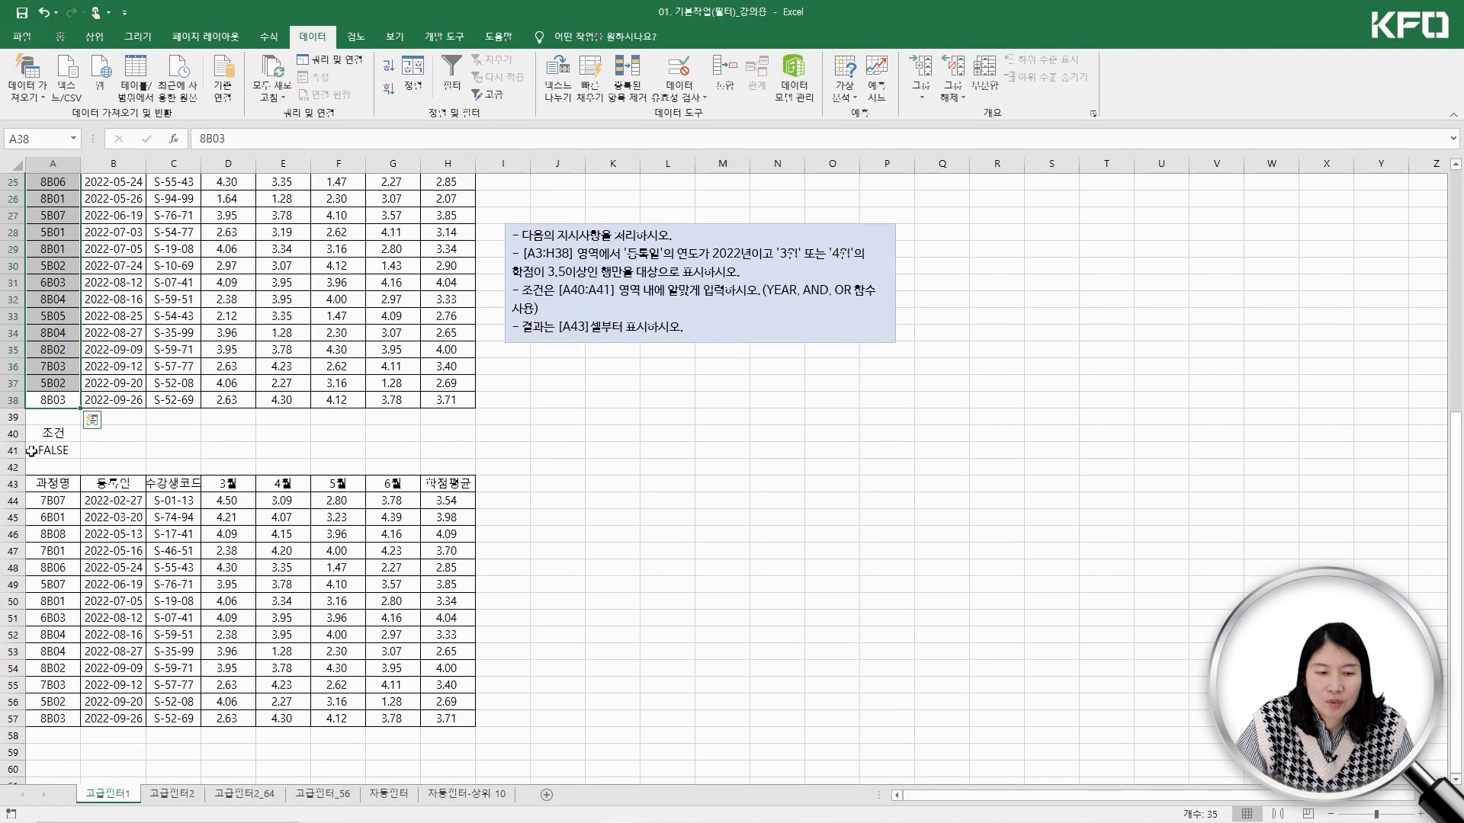
{"action": "left_click", "coordinate": [43, 446]}
{"action": "left_click_drag", "start_coordinate": [52, 500], "coordinate": [53, 718]}
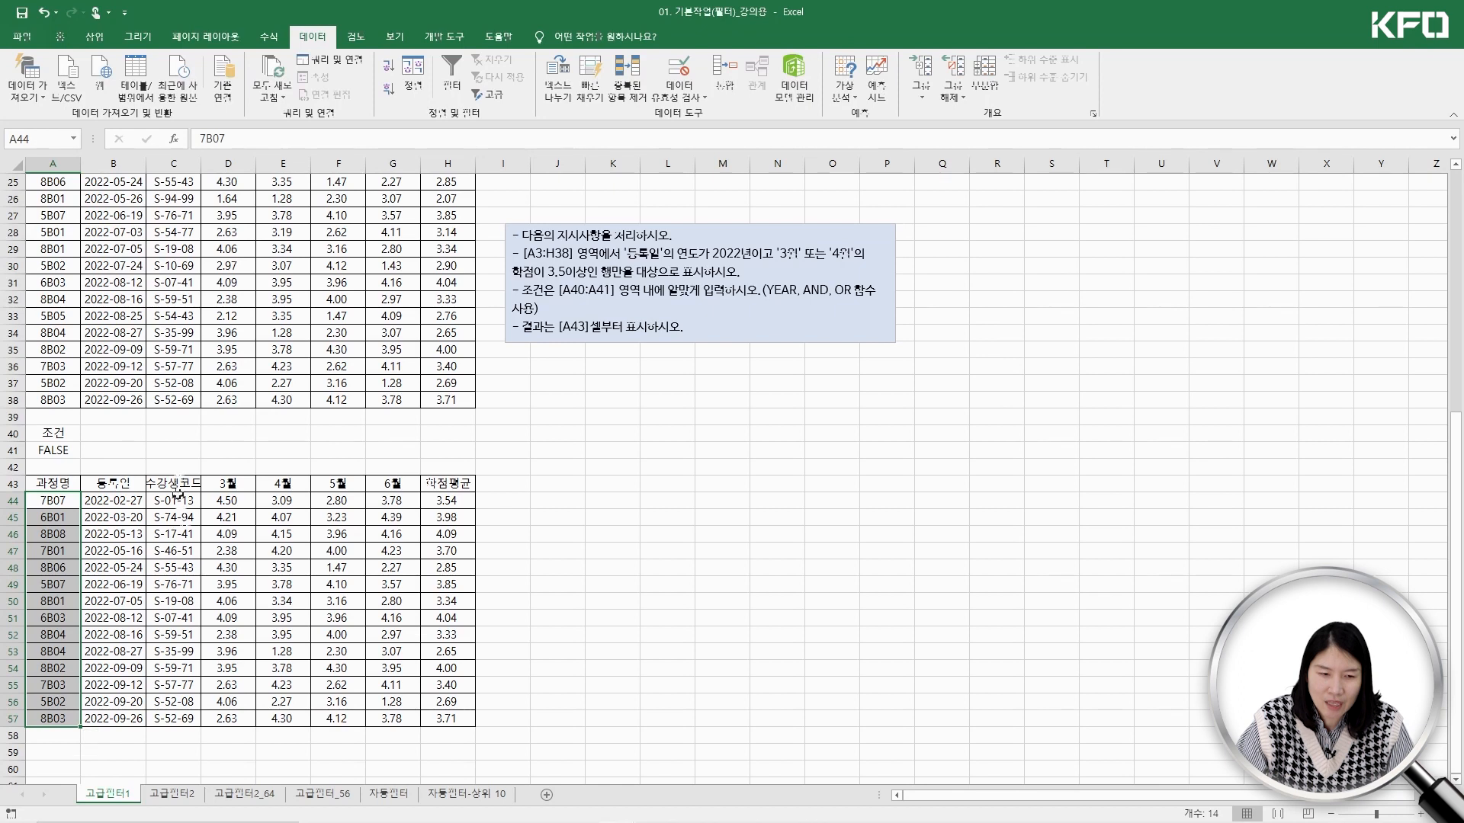
{"action": "left_click", "coordinate": [177, 465]}
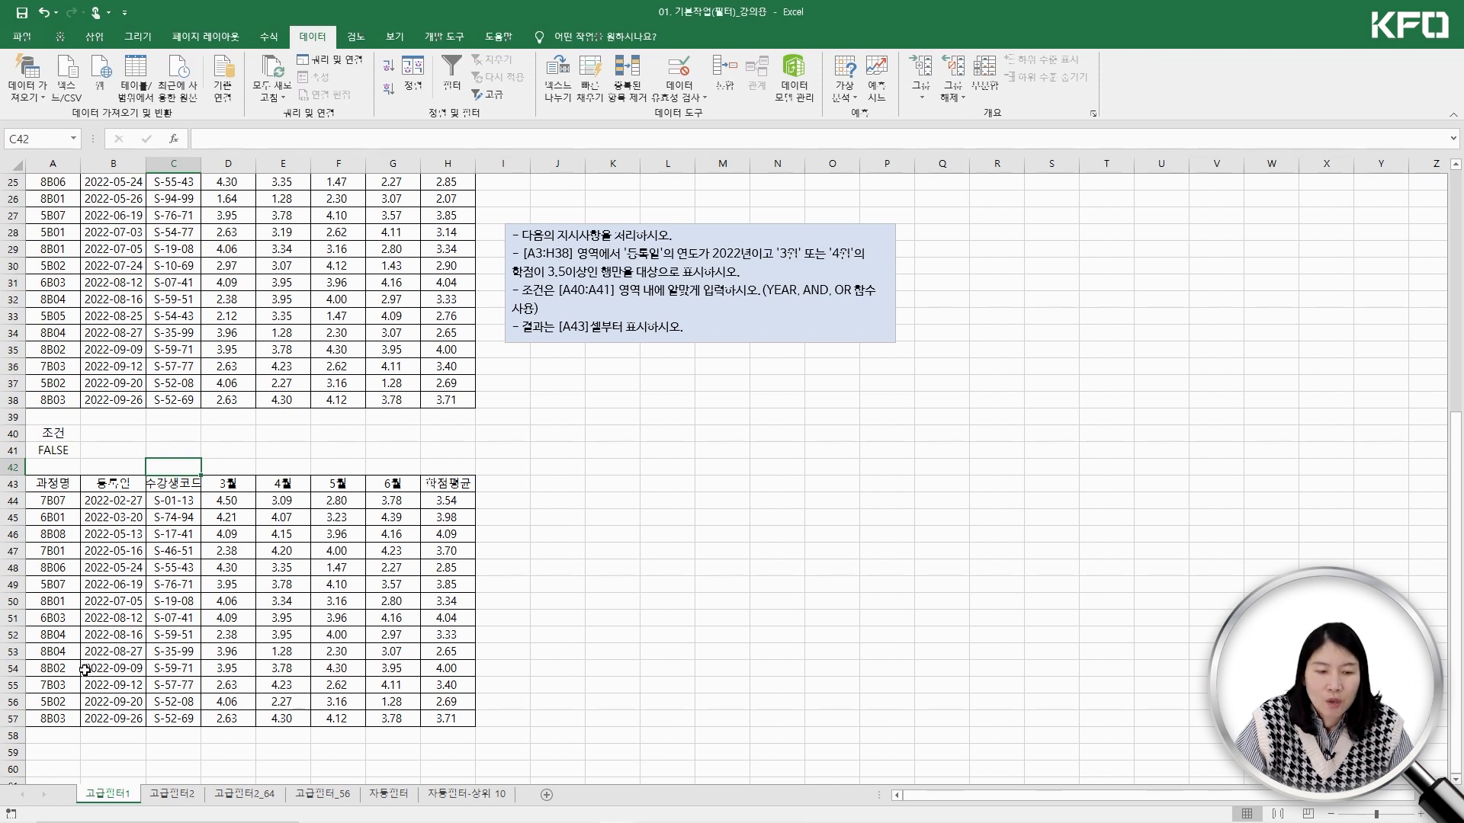
Delete rows 40 to 58, covering the criteria cells and the extracted results
{"action": "left_click", "coordinate": [13, 736]}
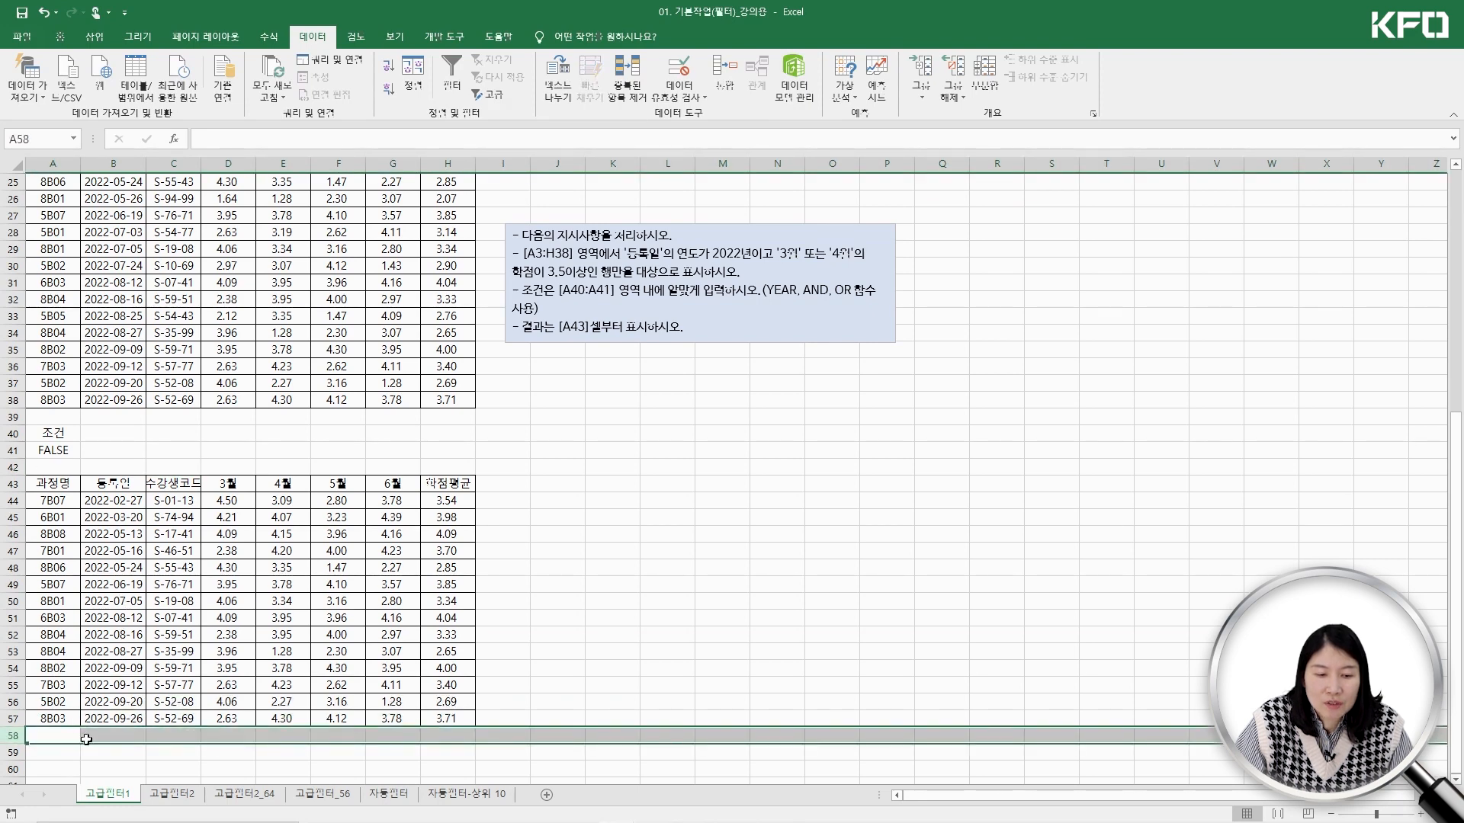
{"action": "left_click", "coordinate": [50, 735]}
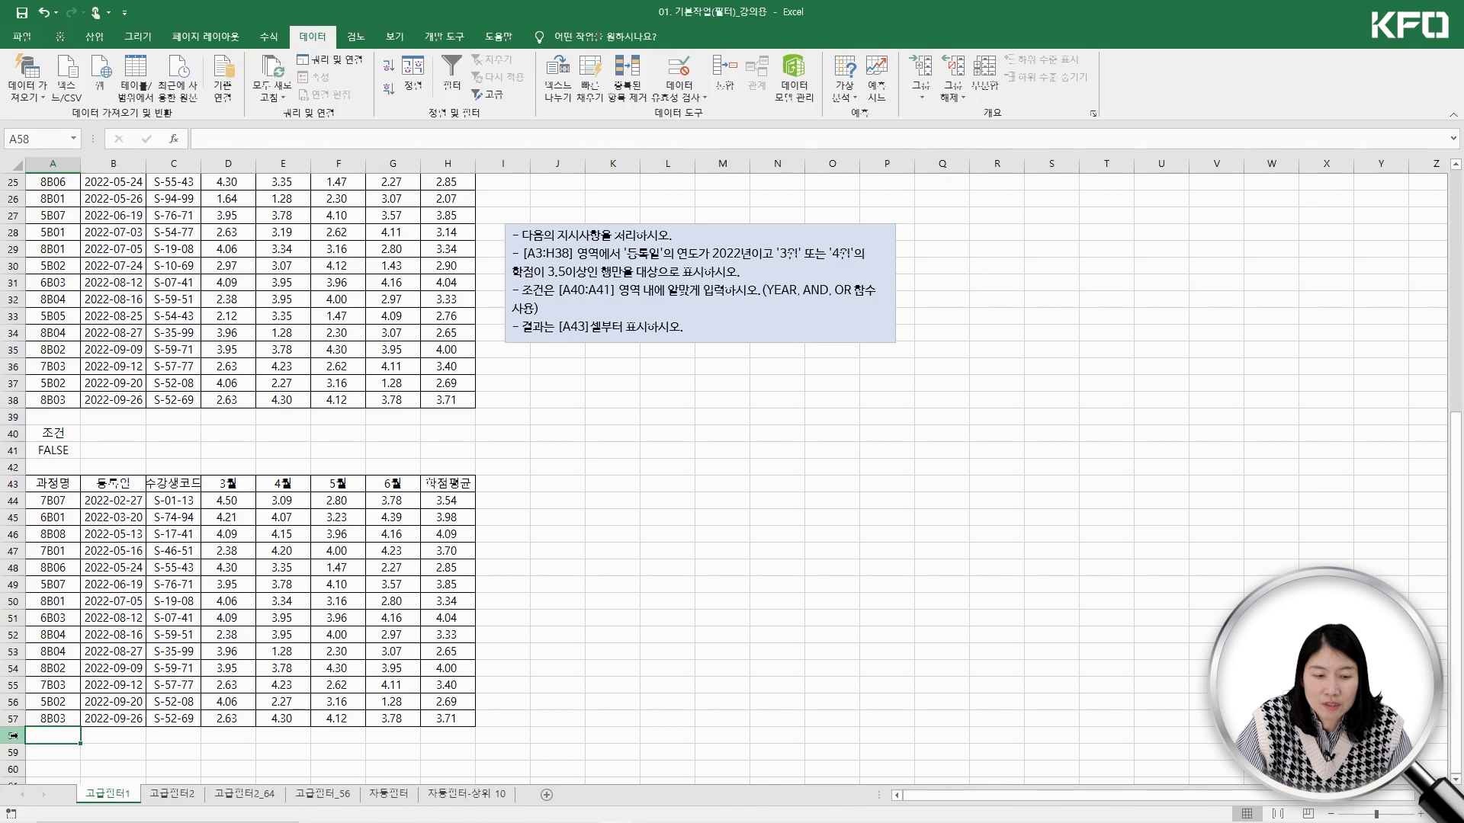
{"action": "left_click", "coordinate": [14, 735]}
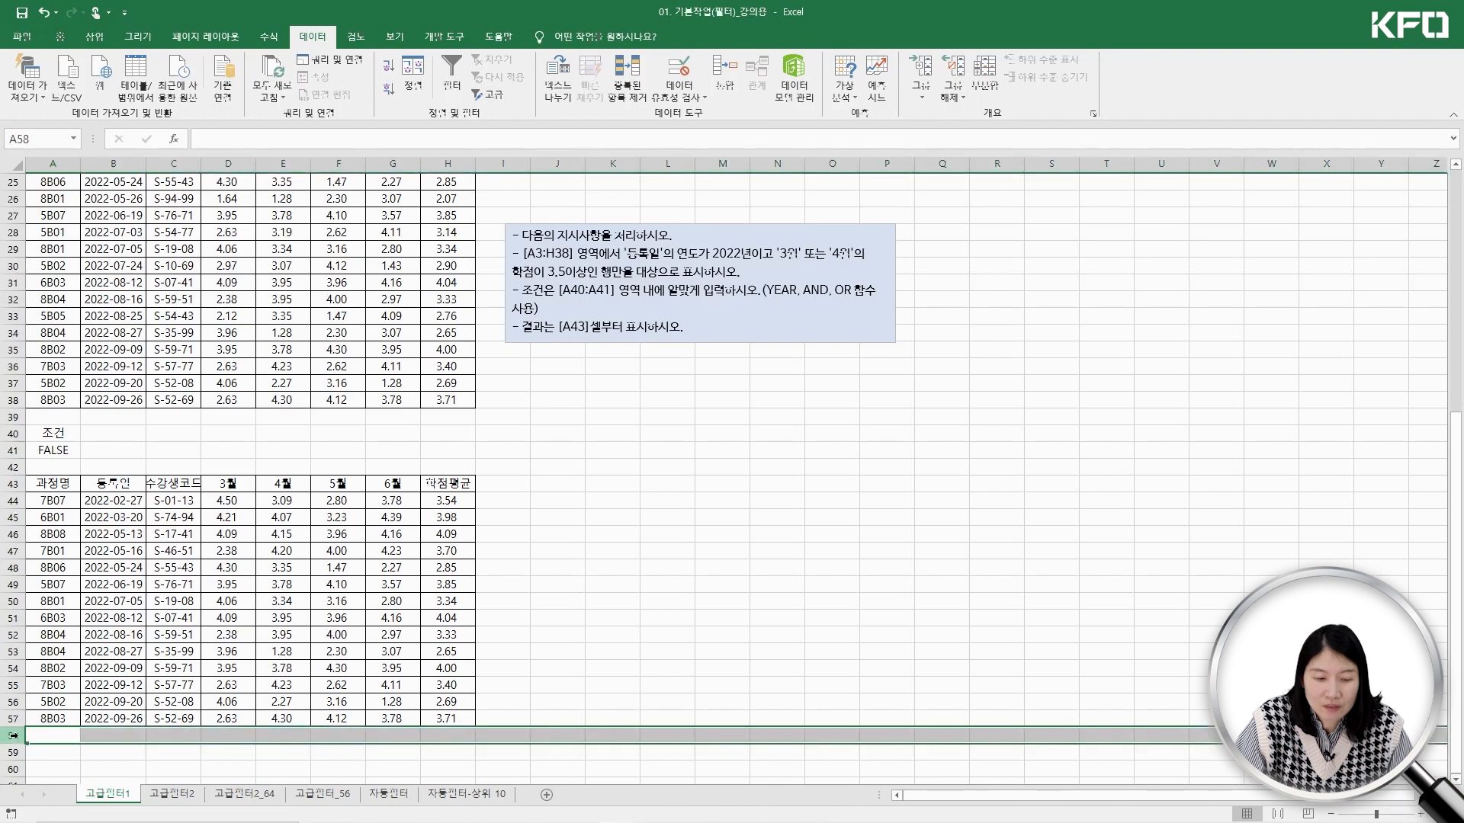
{"action": "left_click", "coordinate": [12, 432], "text": "shift"}
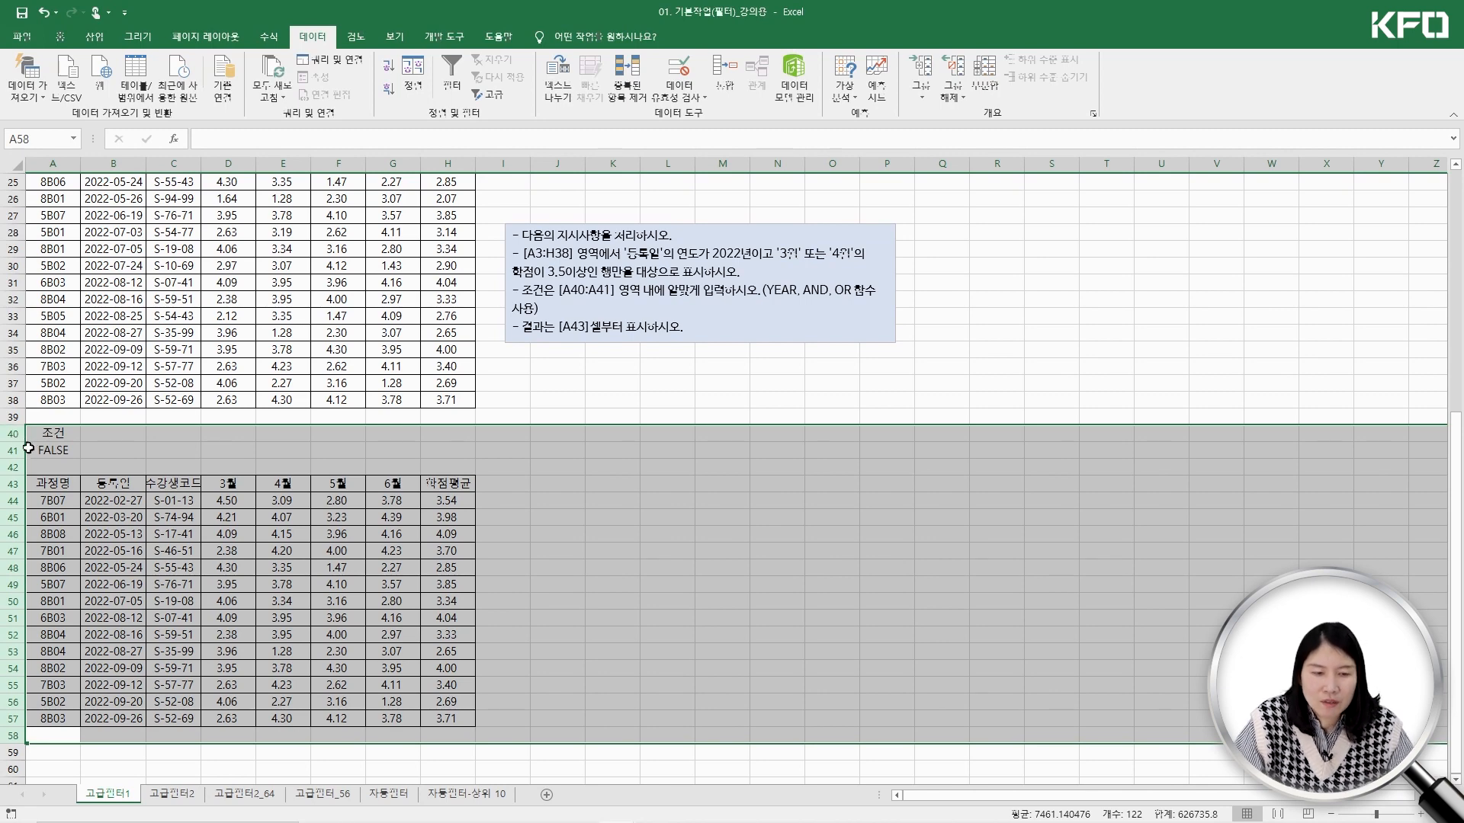
{"action": "left_click", "coordinate": [11, 736]}
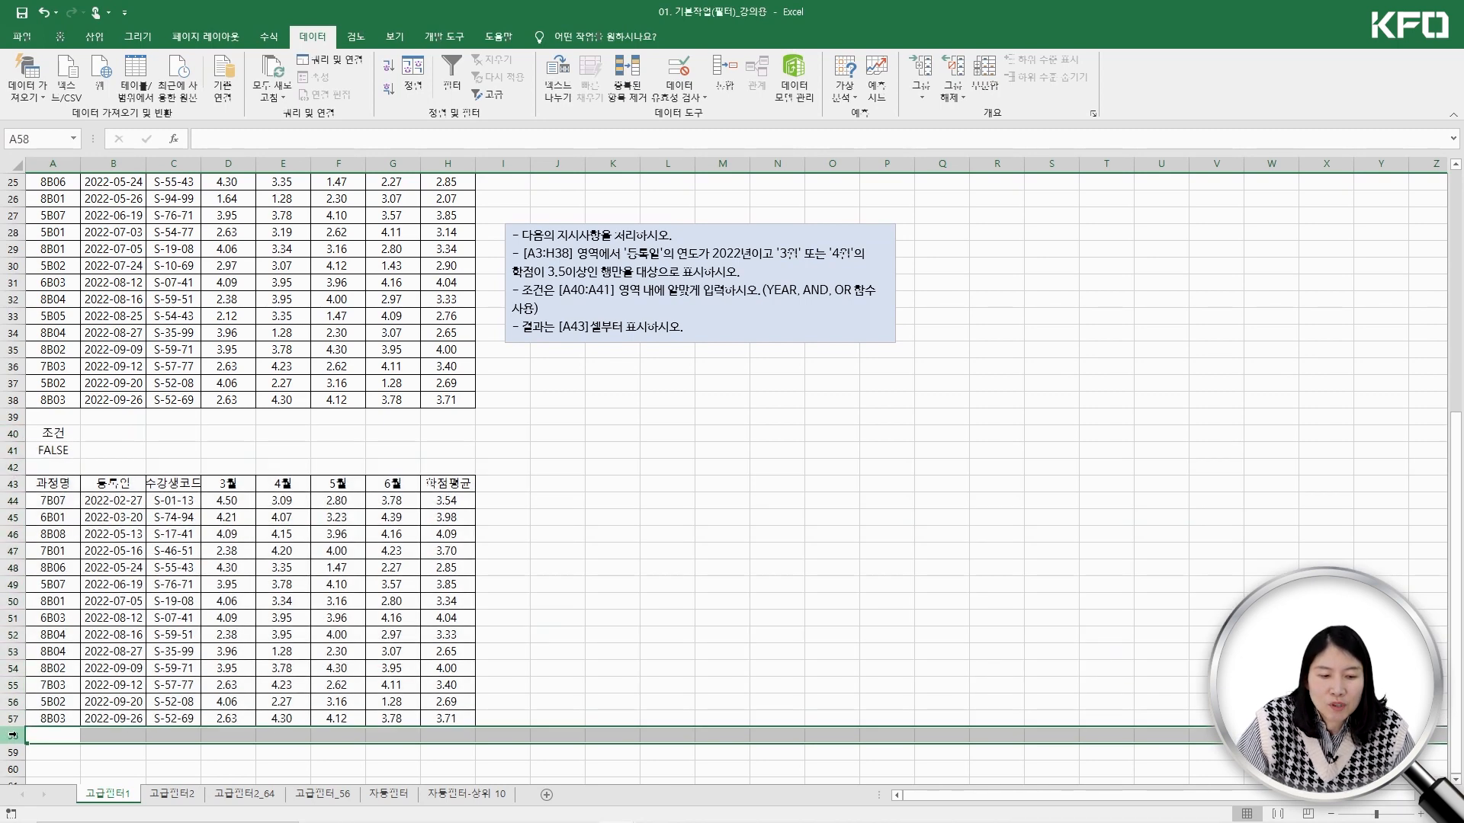
{"action": "left_click", "coordinate": [13, 702]}
{"action": "left_click", "coordinate": [13, 685]}
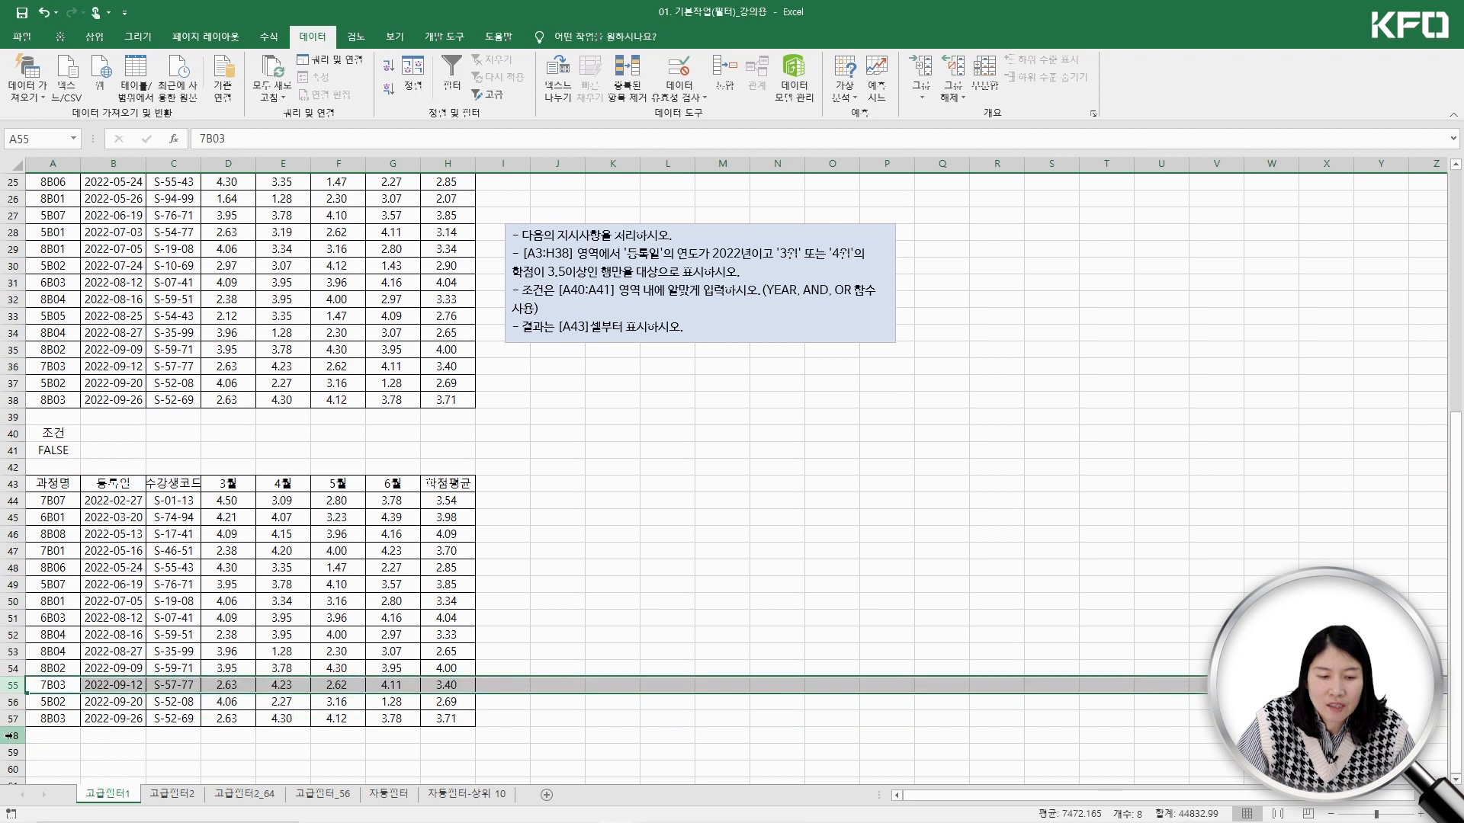
{"action": "left_click", "coordinate": [13, 735]}
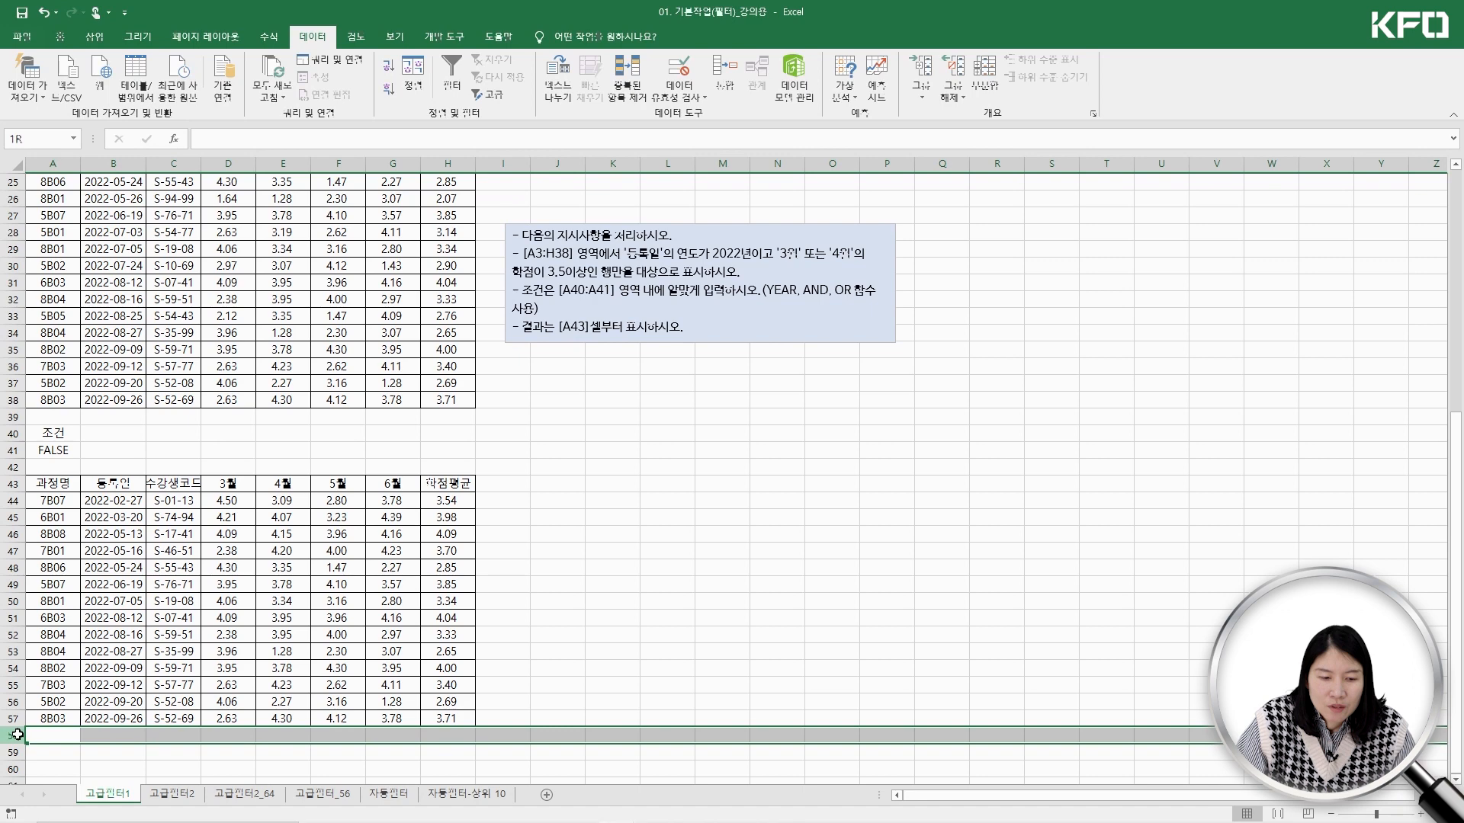
{"action": "left_click_drag", "start_coordinate": [15, 734], "coordinate": [14, 434]}
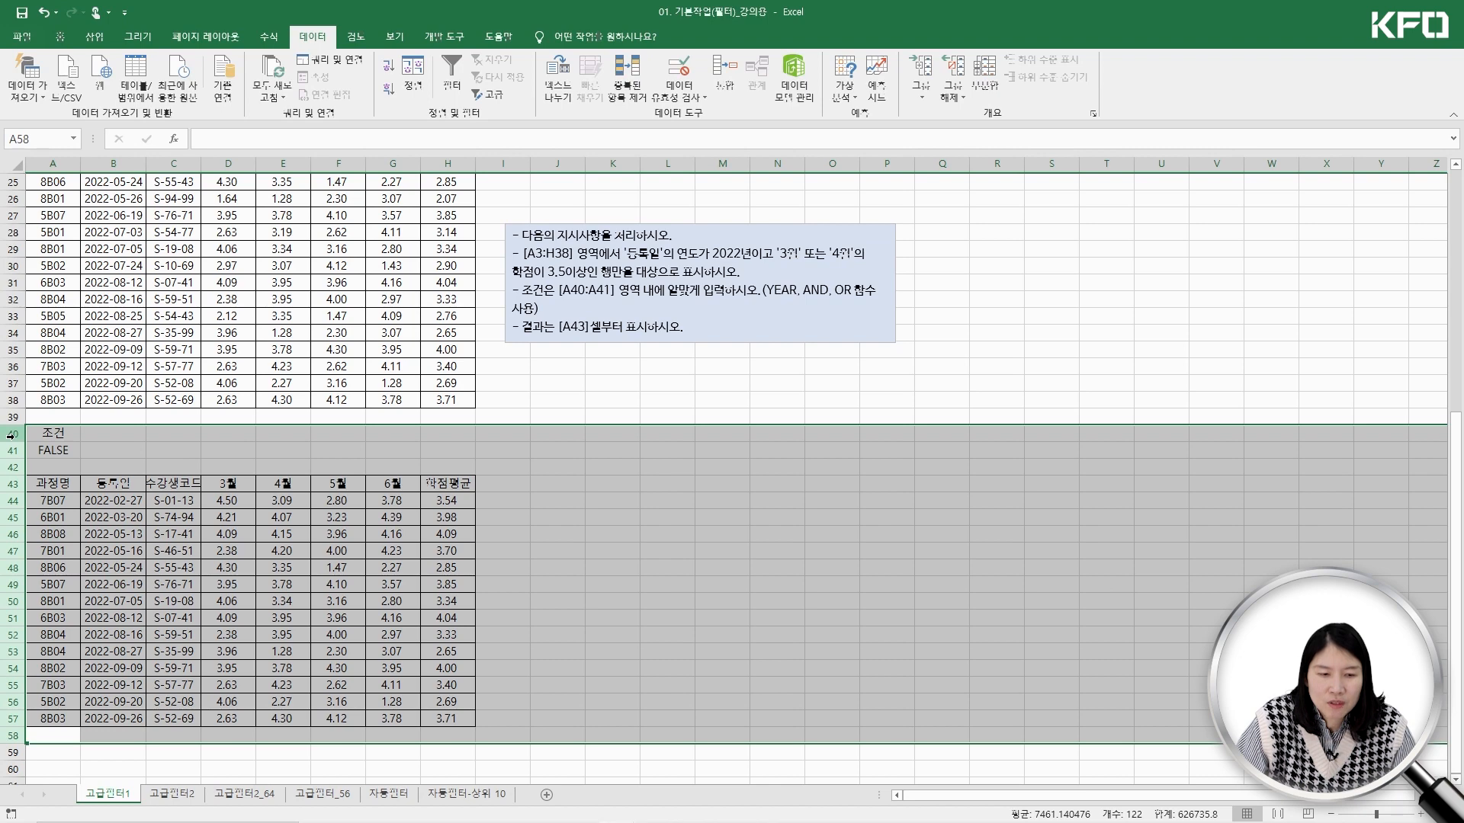
{"action": "right_click", "coordinate": [12, 436]}
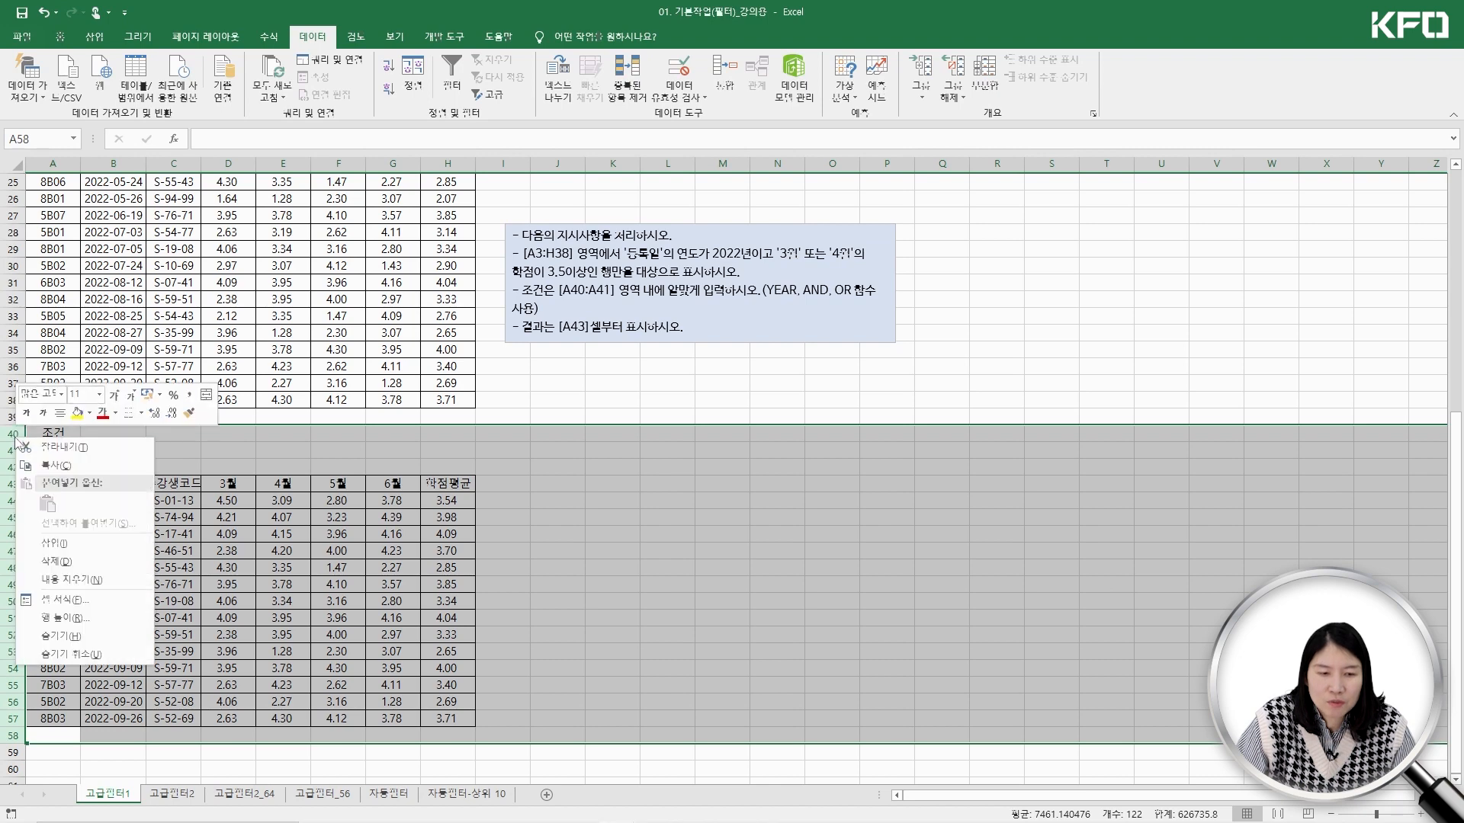
{"action": "left_click", "coordinate": [79, 567]}
{"action": "left_click", "coordinate": [115, 480]}
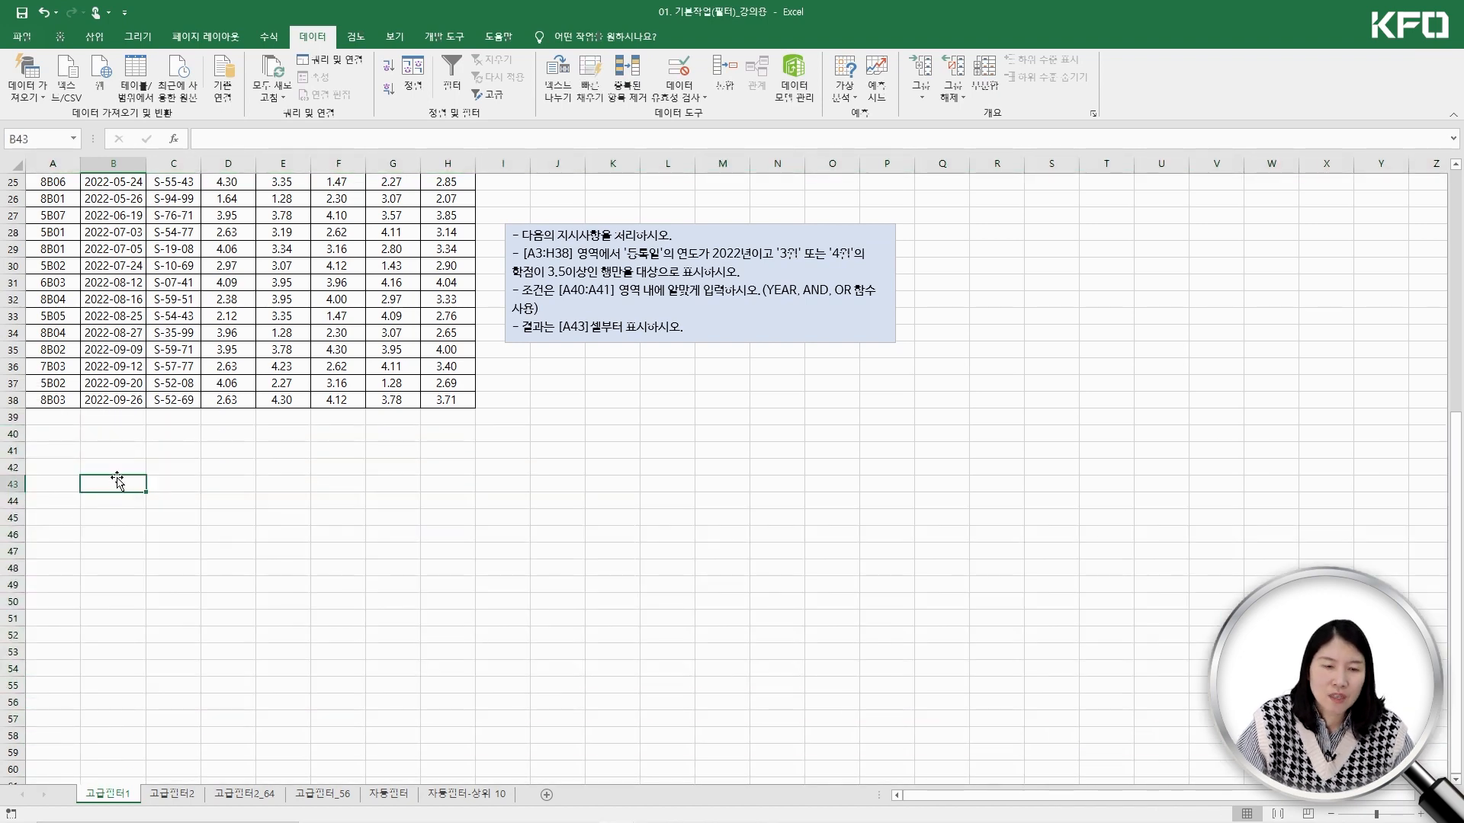
Undo the deletion of rows 40 to 58 and go to the criteria heading in A40
{"action": "key", "text": "ctrl+z"}
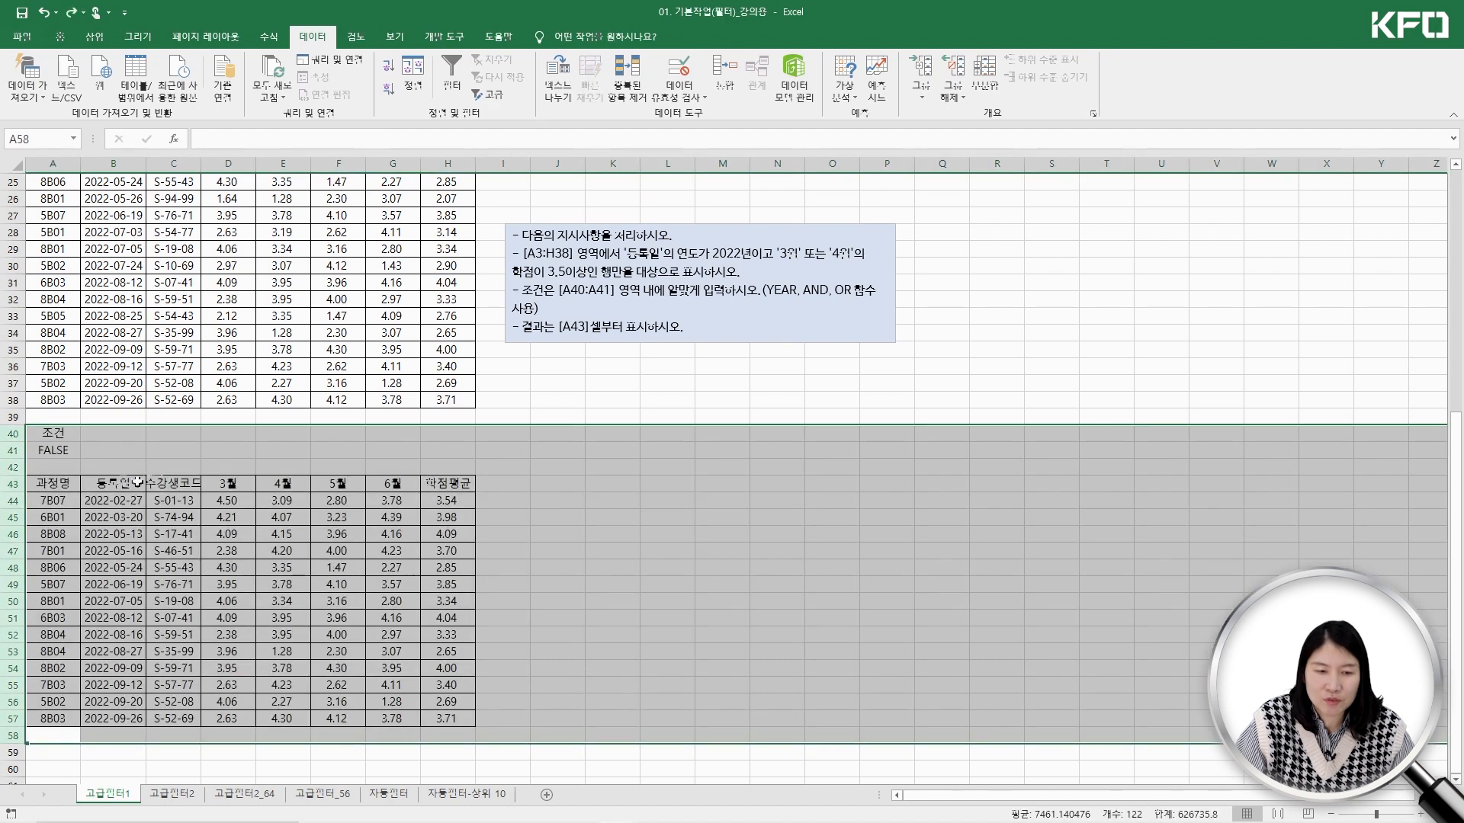
{"action": "left_click", "coordinate": [180, 441]}
{"action": "left_click", "coordinate": [56, 439]}
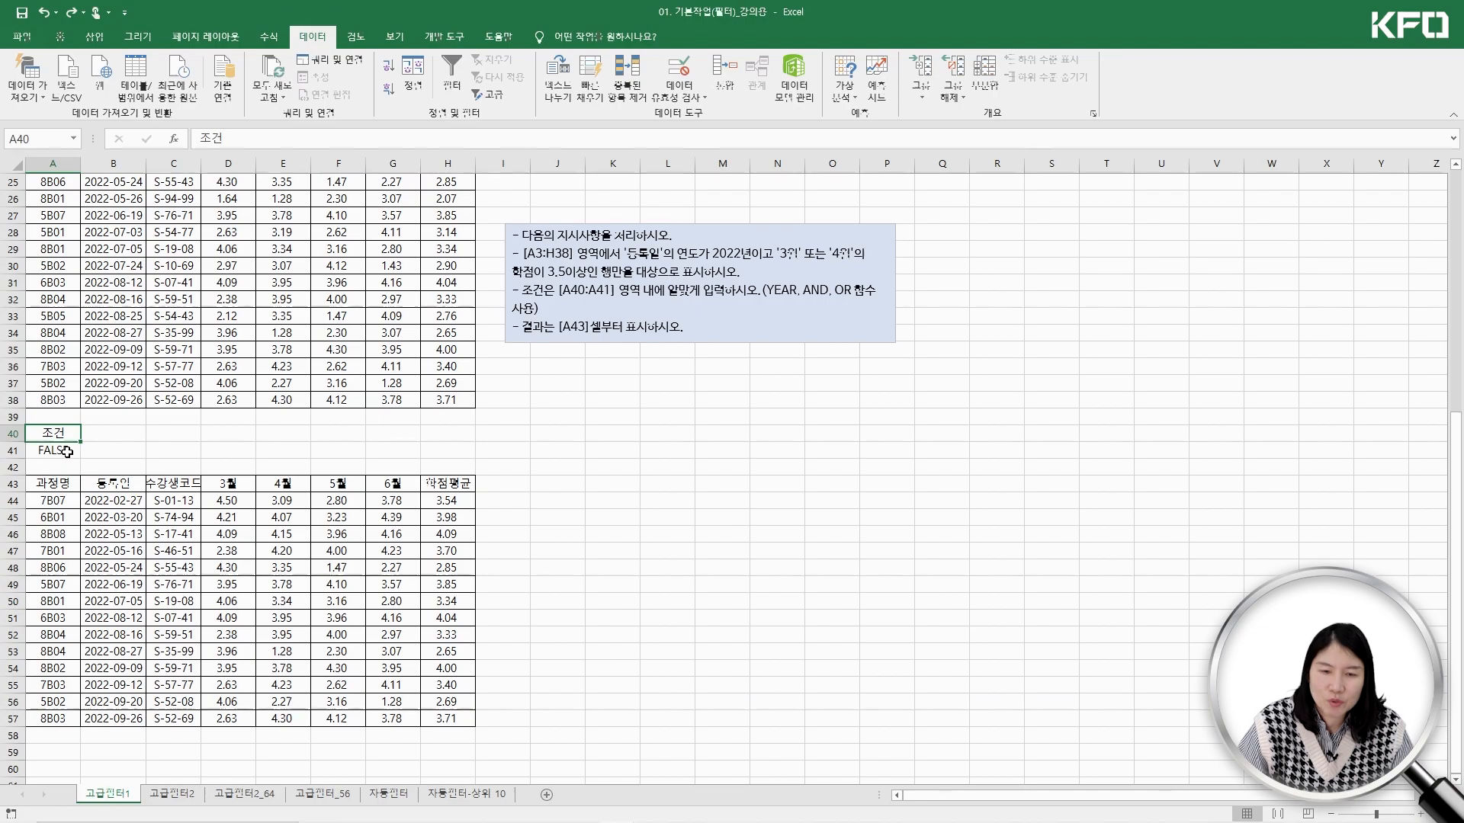
{"action": "scroll", "coordinate": [167, 609], "scroll_direction": "up", "scroll_amount": 6}
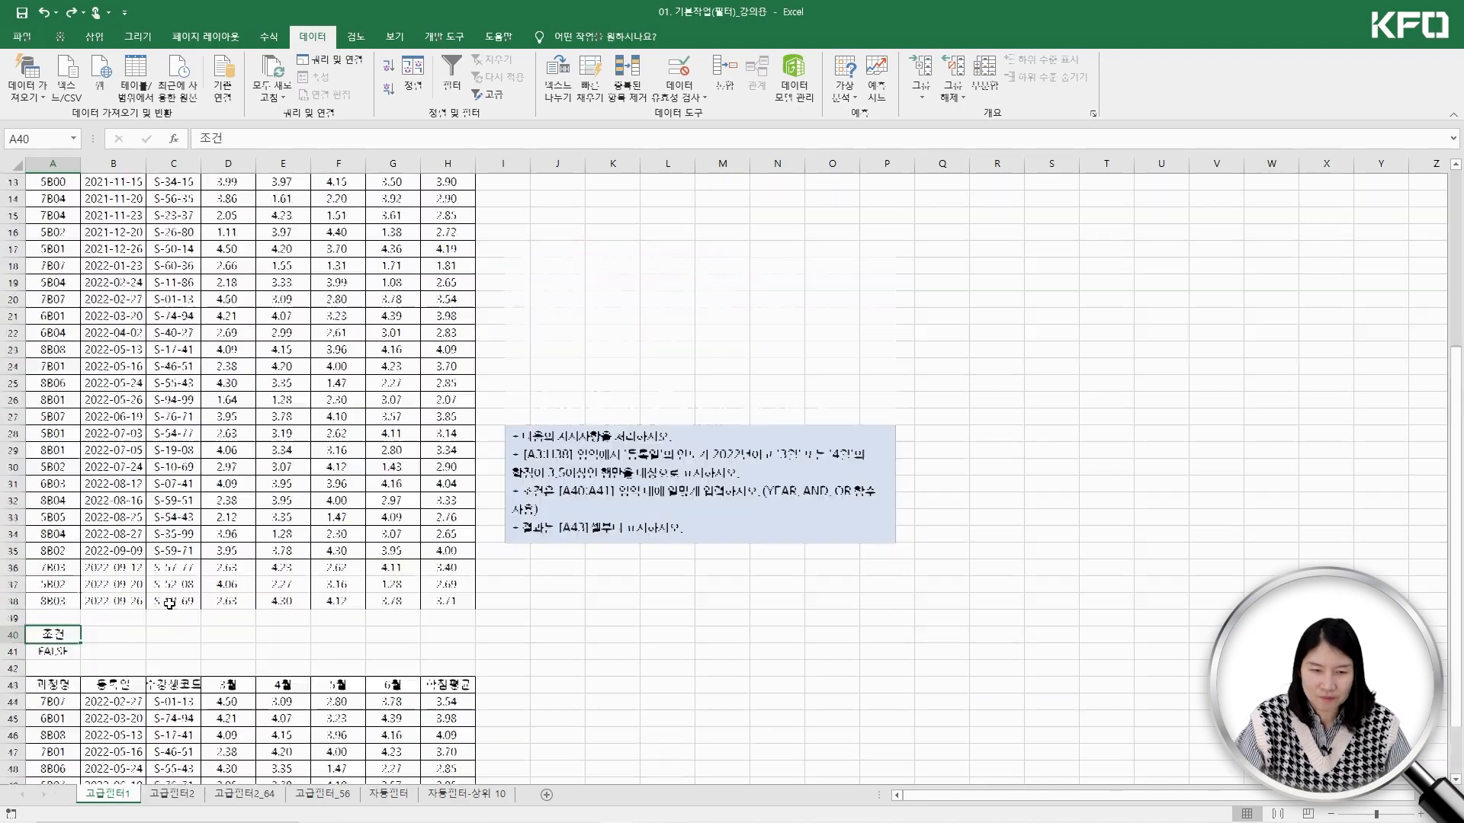
{"action": "scroll", "coordinate": [321, 574], "scroll_direction": "down", "scroll_amount": 4}
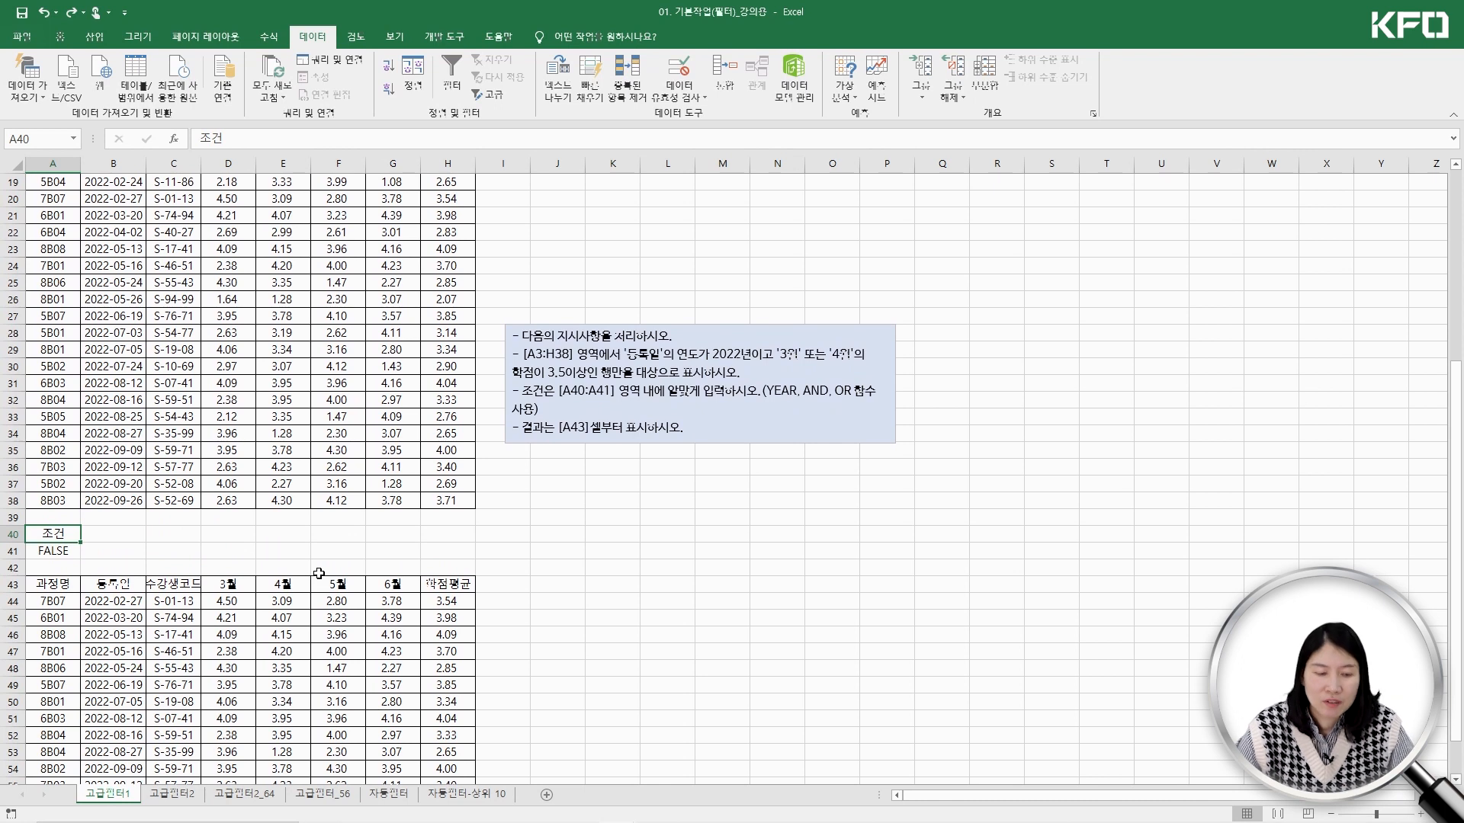
{"action": "left_click", "coordinate": [665, 550]}
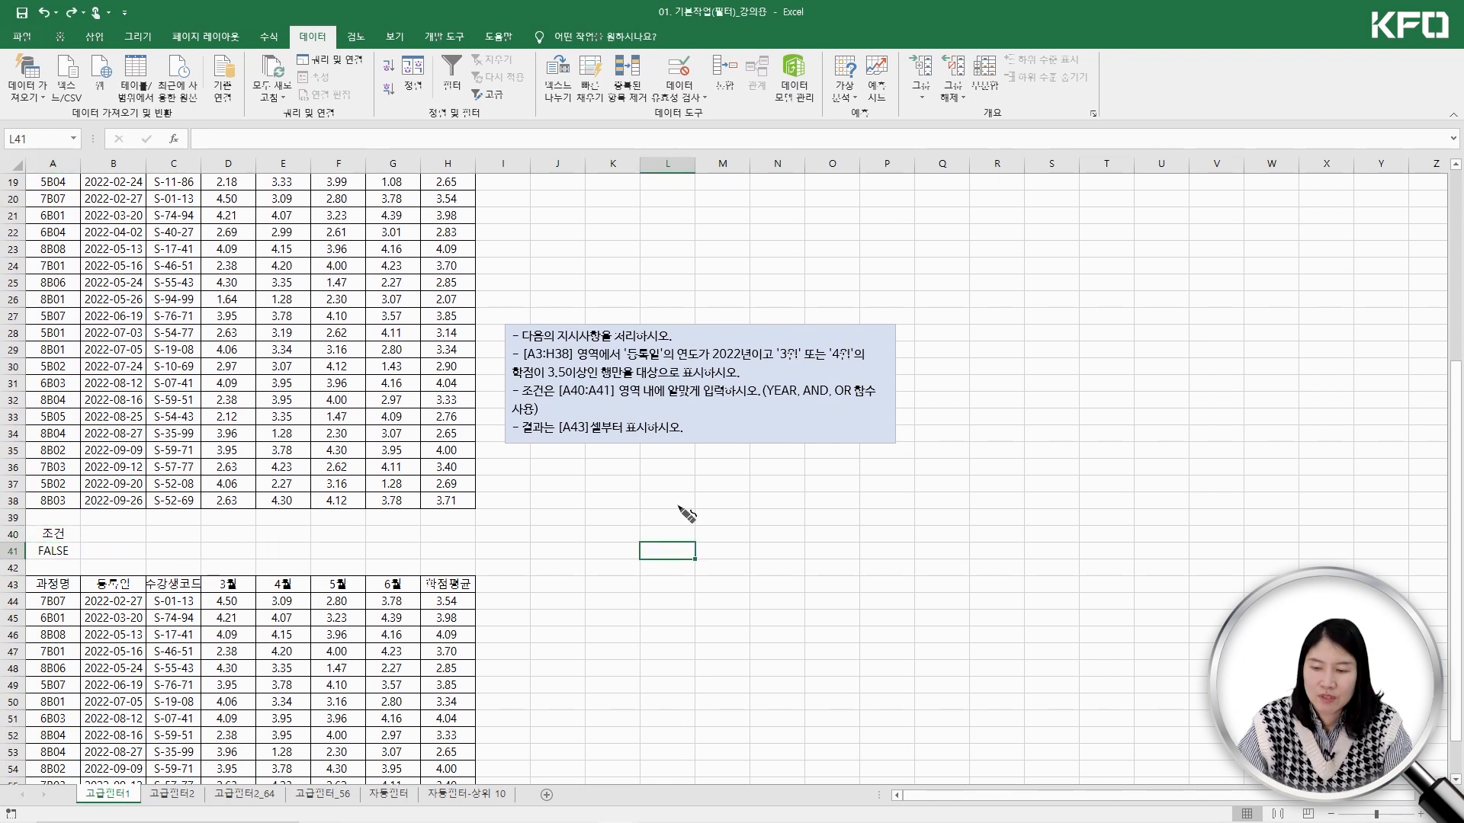
{"action": "mouse_move", "coordinate": [832, 382]}
{"action": "left_mouse_down"}
{"action": "mouse_move", "coordinate": [805, 404]}
{"action": "mouse_move", "coordinate": [829, 379]}
{"action": "mouse_move", "coordinate": [837, 408]}
{"action": "left_mouse_up"}
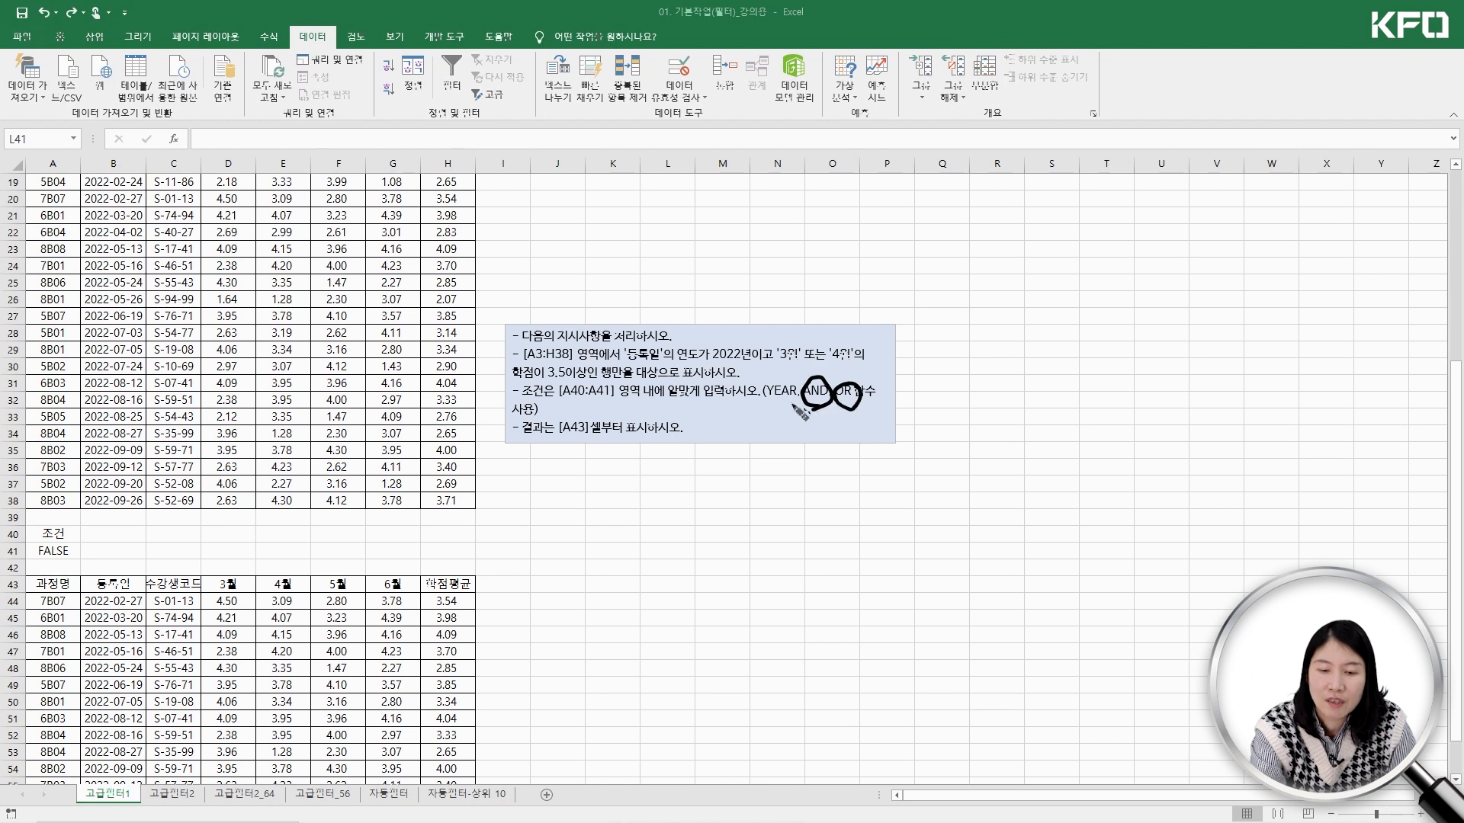
{"action": "mouse_move", "coordinate": [532, 511]}
{"action": "left_mouse_down"}
{"action": "mouse_move", "coordinate": [538, 488]}
{"action": "mouse_move", "coordinate": [568, 518]}
{"action": "mouse_move", "coordinate": [581, 490]}
{"action": "mouse_move", "coordinate": [585, 518]}
{"action": "left_mouse_up"}
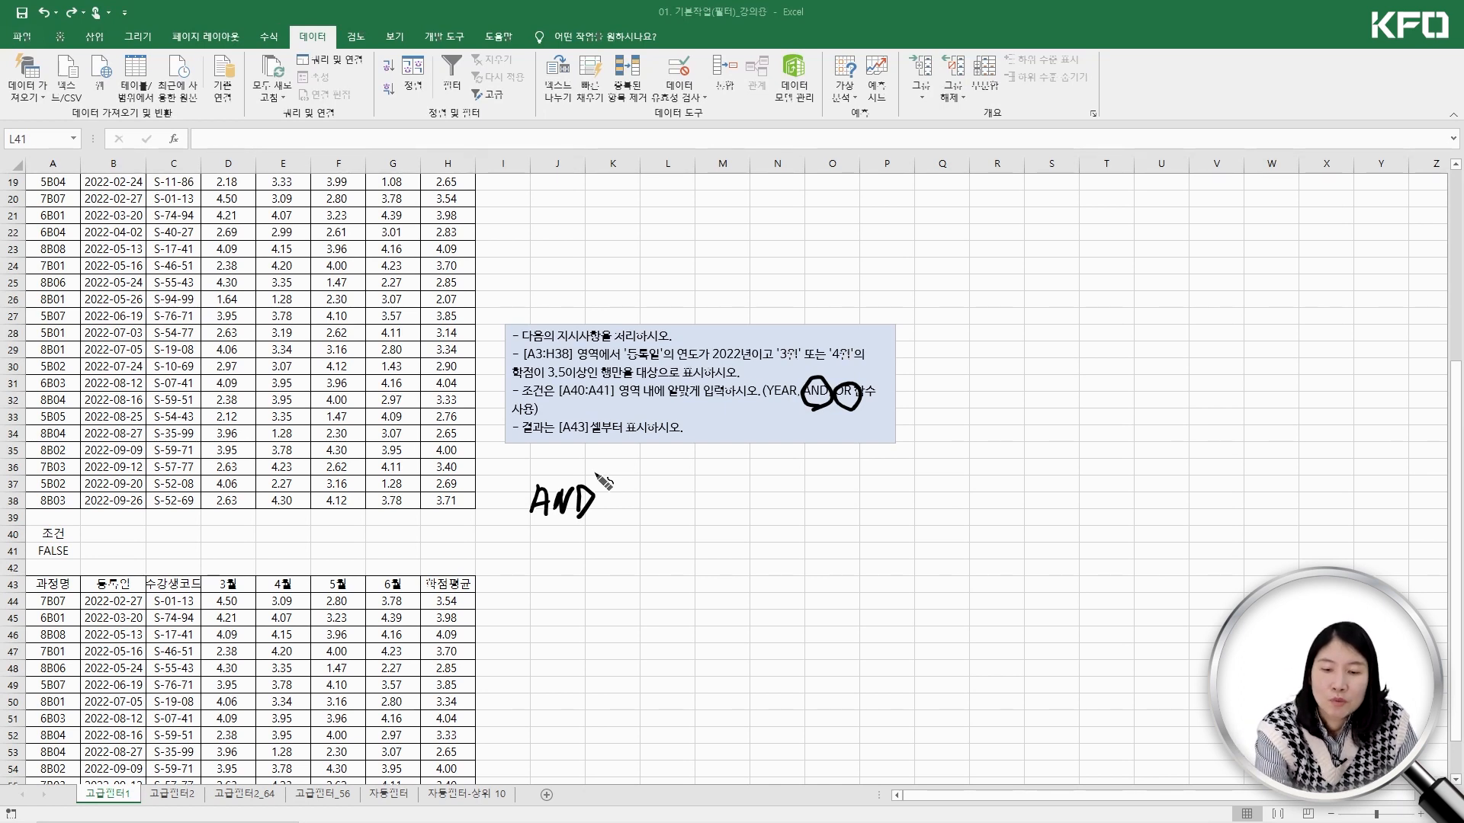
{"action": "mouse_move", "coordinate": [738, 341]}
{"action": "left_mouse_down"}
{"action": "mouse_move", "coordinate": [707, 366]}
{"action": "mouse_move", "coordinate": [741, 345]}
{"action": "mouse_move", "coordinate": [724, 327]}
{"action": "mouse_move", "coordinate": [740, 341]}
{"action": "mouse_move", "coordinate": [738, 323]}
{"action": "left_mouse_up"}
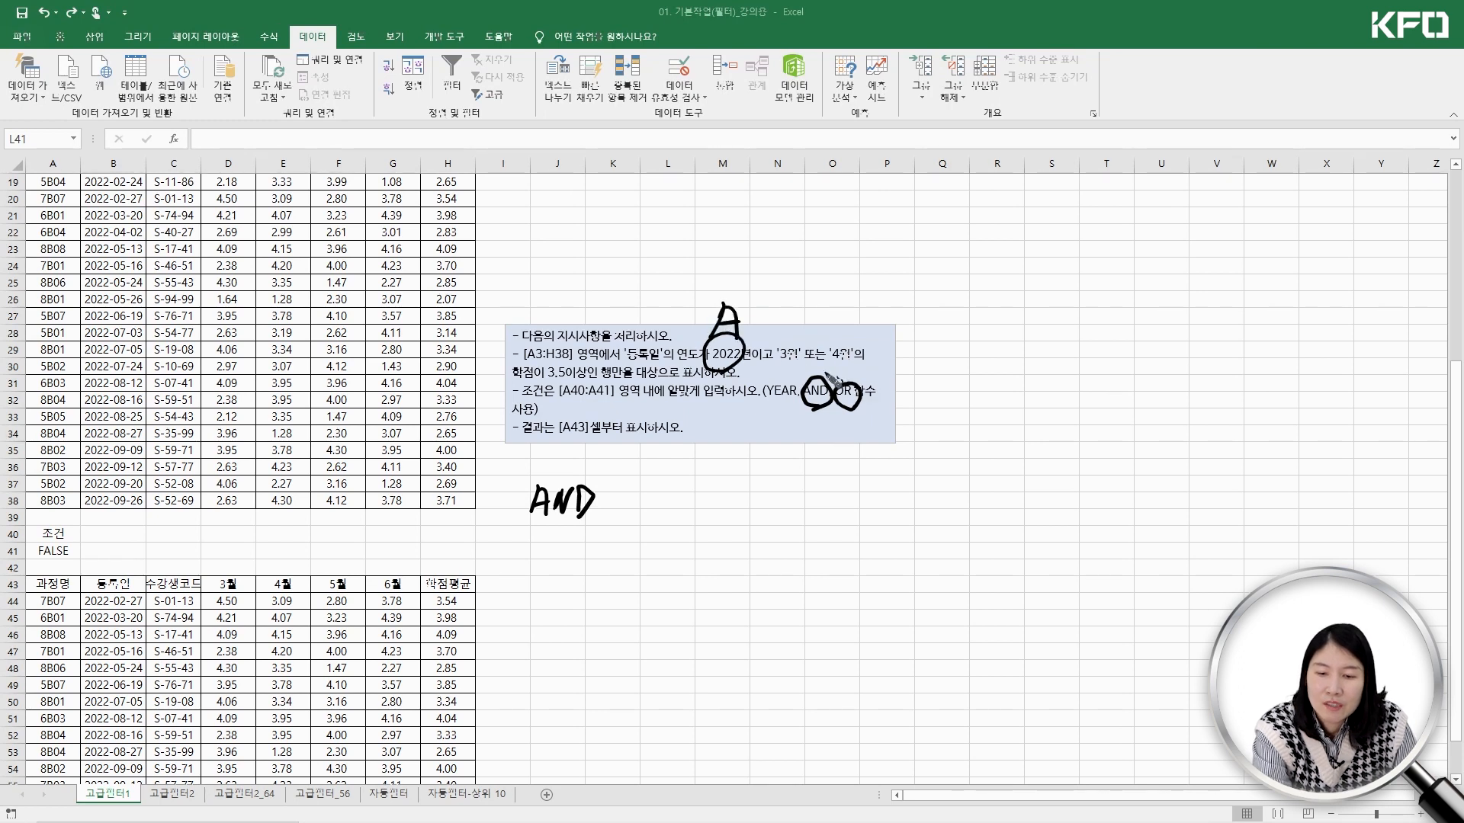
{"action": "mouse_move", "coordinate": [823, 364]}
{"action": "left_mouse_down"}
{"action": "mouse_move", "coordinate": [855, 363]}
{"action": "mouse_move", "coordinate": [779, 377]}
{"action": "left_mouse_up"}
{"action": "left_click_drag", "start_coordinate": [557, 358], "coordinate": [559, 395]}
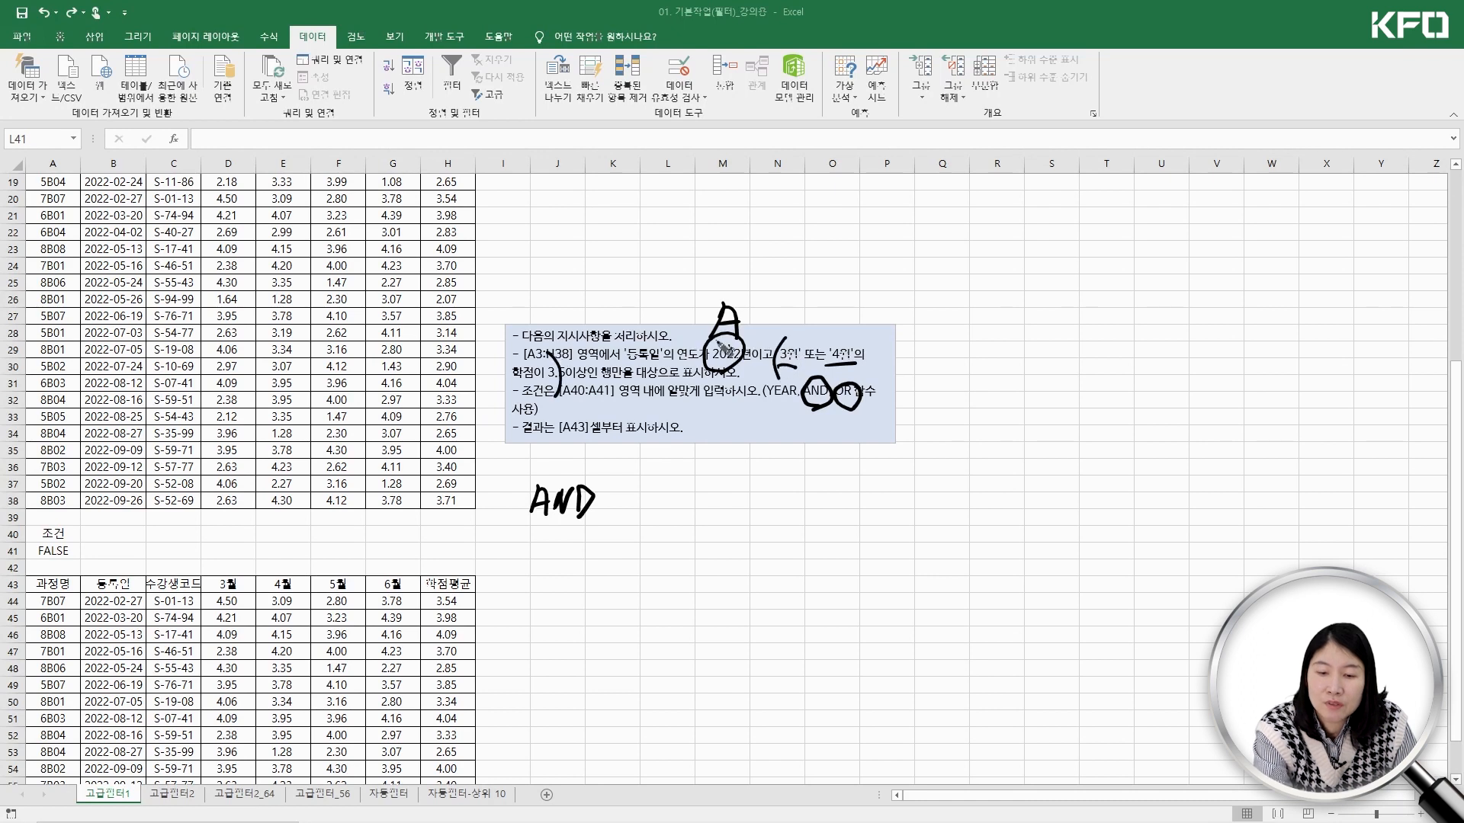
{"action": "mouse_move", "coordinate": [814, 315]}
{"action": "left_mouse_down"}
{"action": "mouse_move", "coordinate": [815, 344]}
{"action": "mouse_move", "coordinate": [823, 330]}
{"action": "mouse_move", "coordinate": [829, 341]}
{"action": "left_mouse_up"}
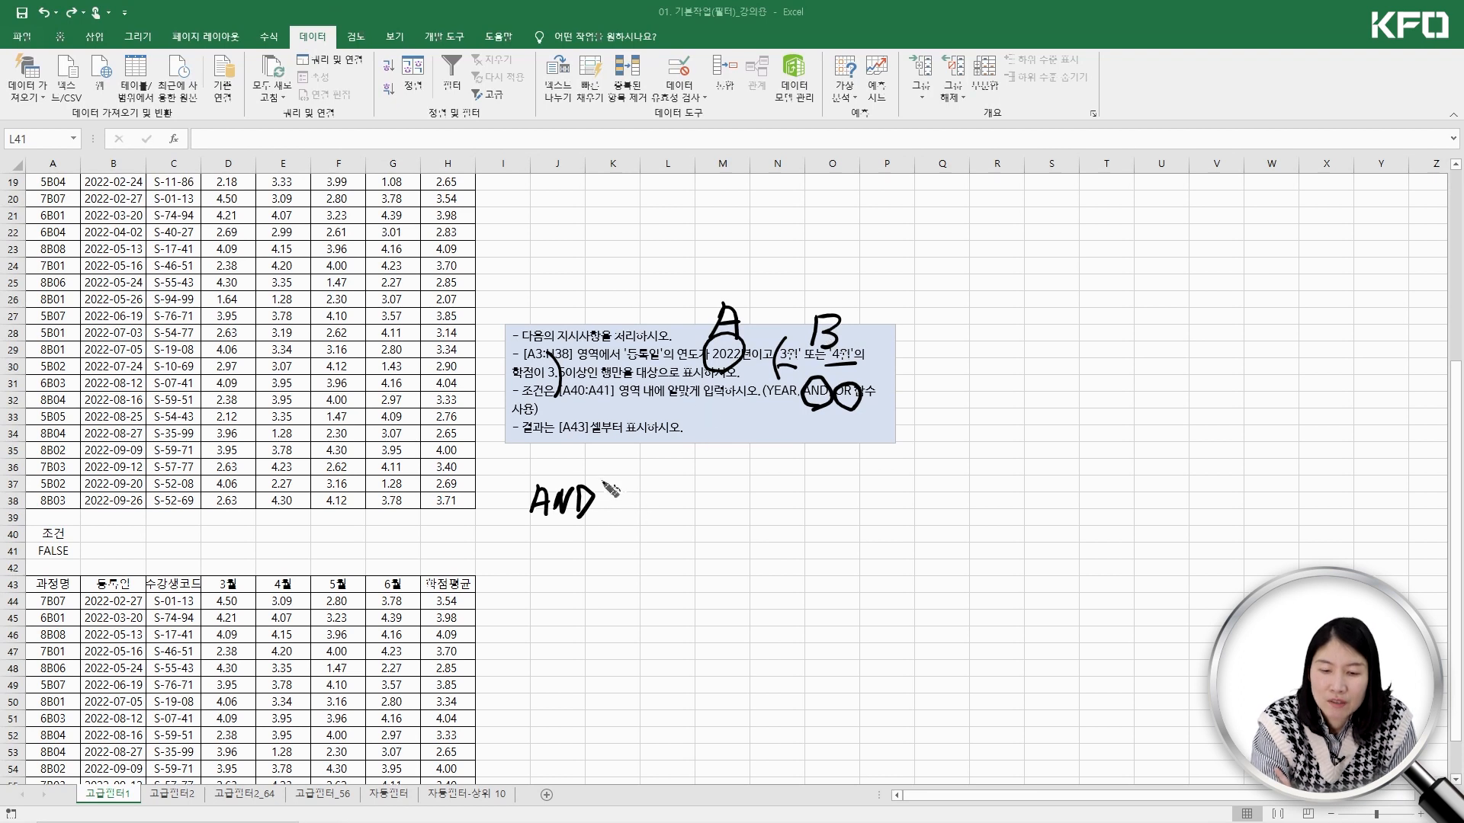
{"action": "left_click_drag", "start_coordinate": [610, 489], "coordinate": [607, 524]}
{"action": "left_click_drag", "start_coordinate": [748, 470], "coordinate": [738, 517]}
{"action": "left_click_drag", "start_coordinate": [630, 494], "coordinate": [650, 518]}
{"action": "left_click_drag", "start_coordinate": [629, 506], "coordinate": [695, 515]}
{"action": "left_click", "coordinate": [667, 513]}
{"action": "mouse_move", "coordinate": [698, 477]}
{"action": "left_mouse_down"}
{"action": "mouse_move", "coordinate": [696, 515]}
{"action": "mouse_move", "coordinate": [746, 434]}
{"action": "mouse_move", "coordinate": [772, 456]}
{"action": "left_mouse_up"}
{"action": "mouse_move", "coordinate": [792, 432]}
{"action": "left_mouse_down"}
{"action": "mouse_move", "coordinate": [785, 460]}
{"action": "mouse_move", "coordinate": [813, 445]}
{"action": "mouse_move", "coordinate": [805, 457]}
{"action": "mouse_move", "coordinate": [895, 460]}
{"action": "left_mouse_up"}
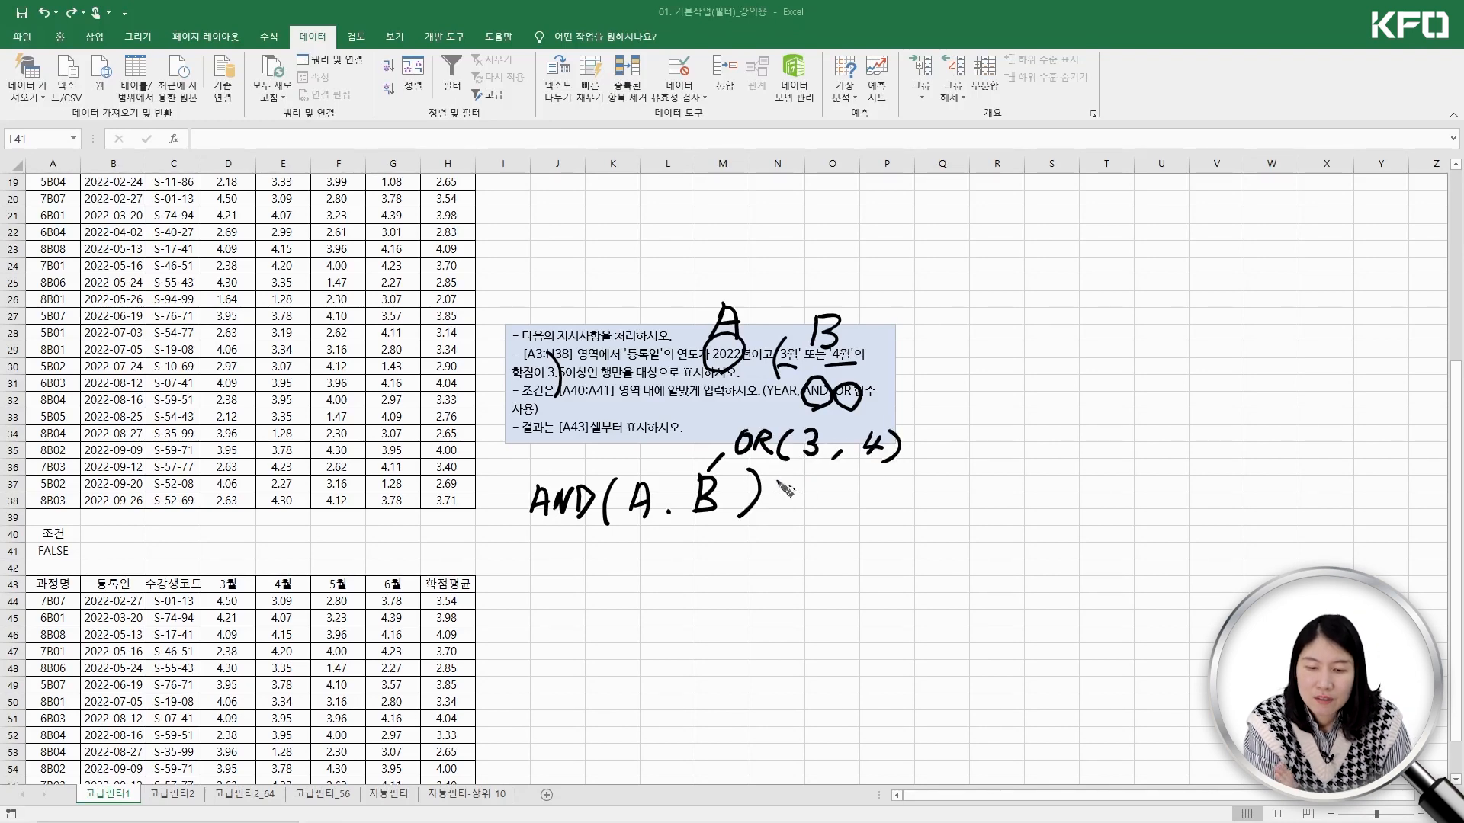
{"action": "left_click_drag", "start_coordinate": [704, 481], "coordinate": [706, 518]}
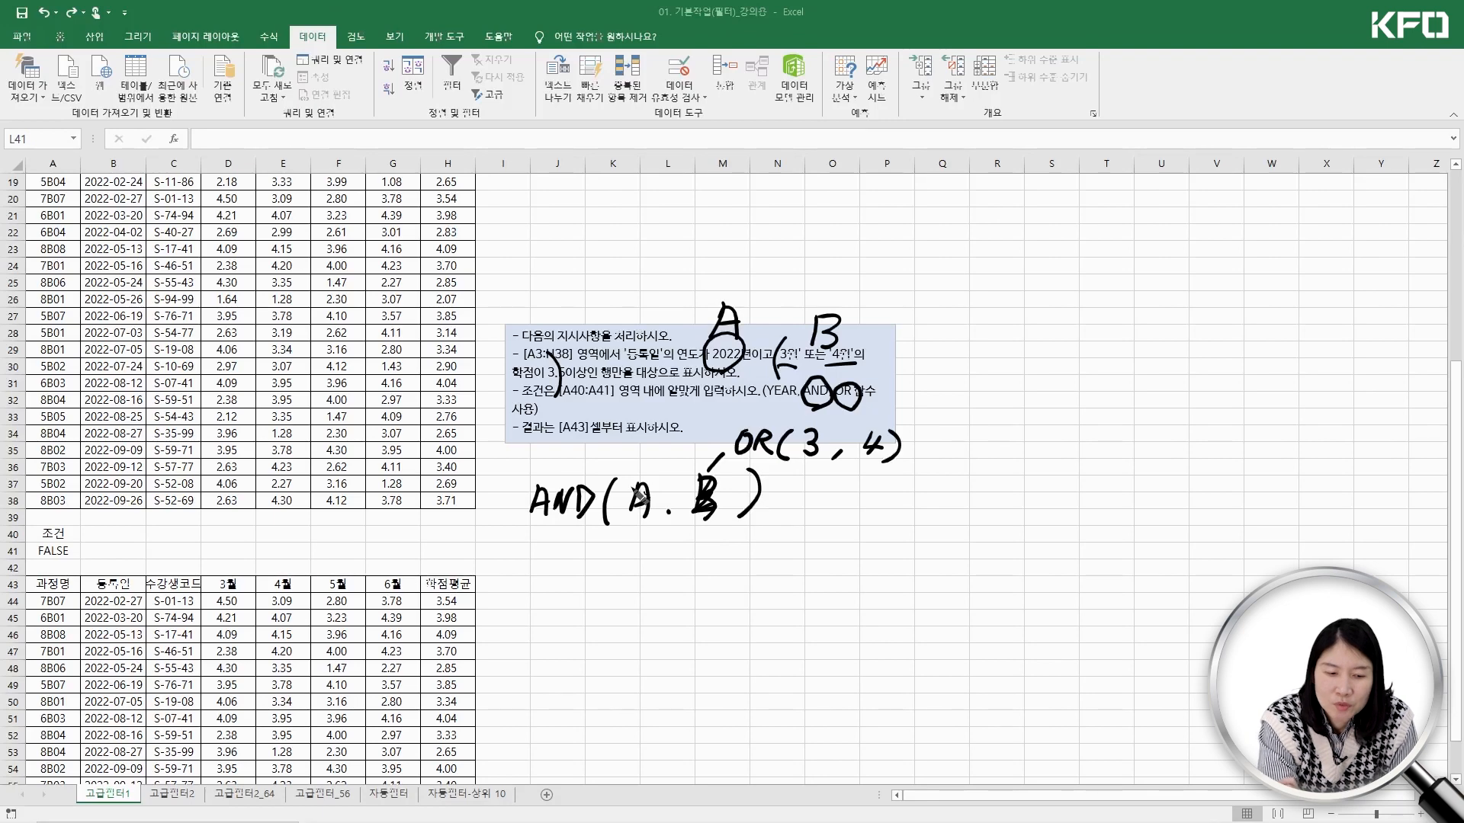
{"action": "left_click_drag", "start_coordinate": [34, 569], "coordinate": [78, 566]}
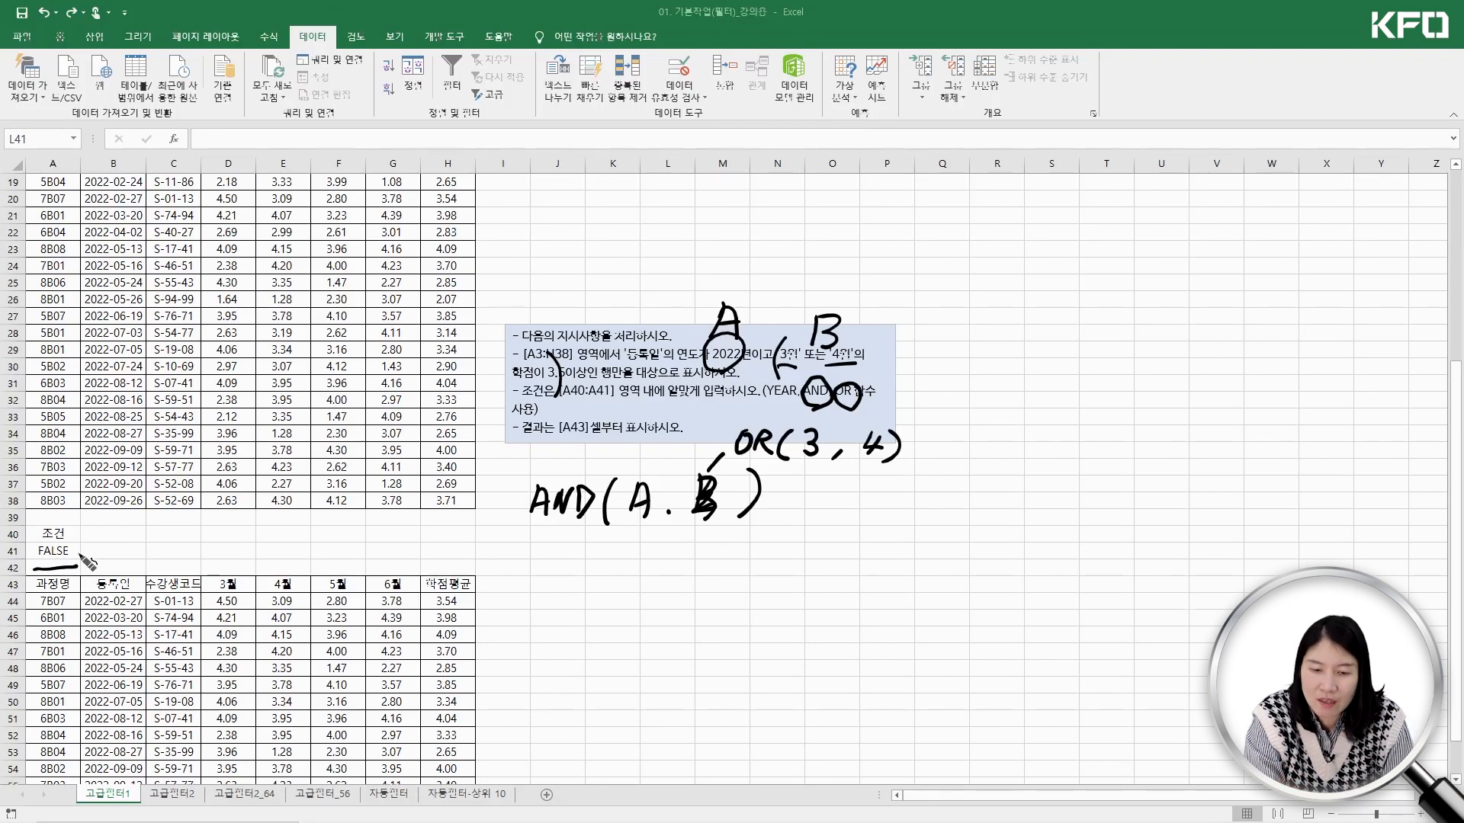
{"action": "left_click_drag", "start_coordinate": [618, 532], "coordinate": [715, 527]}
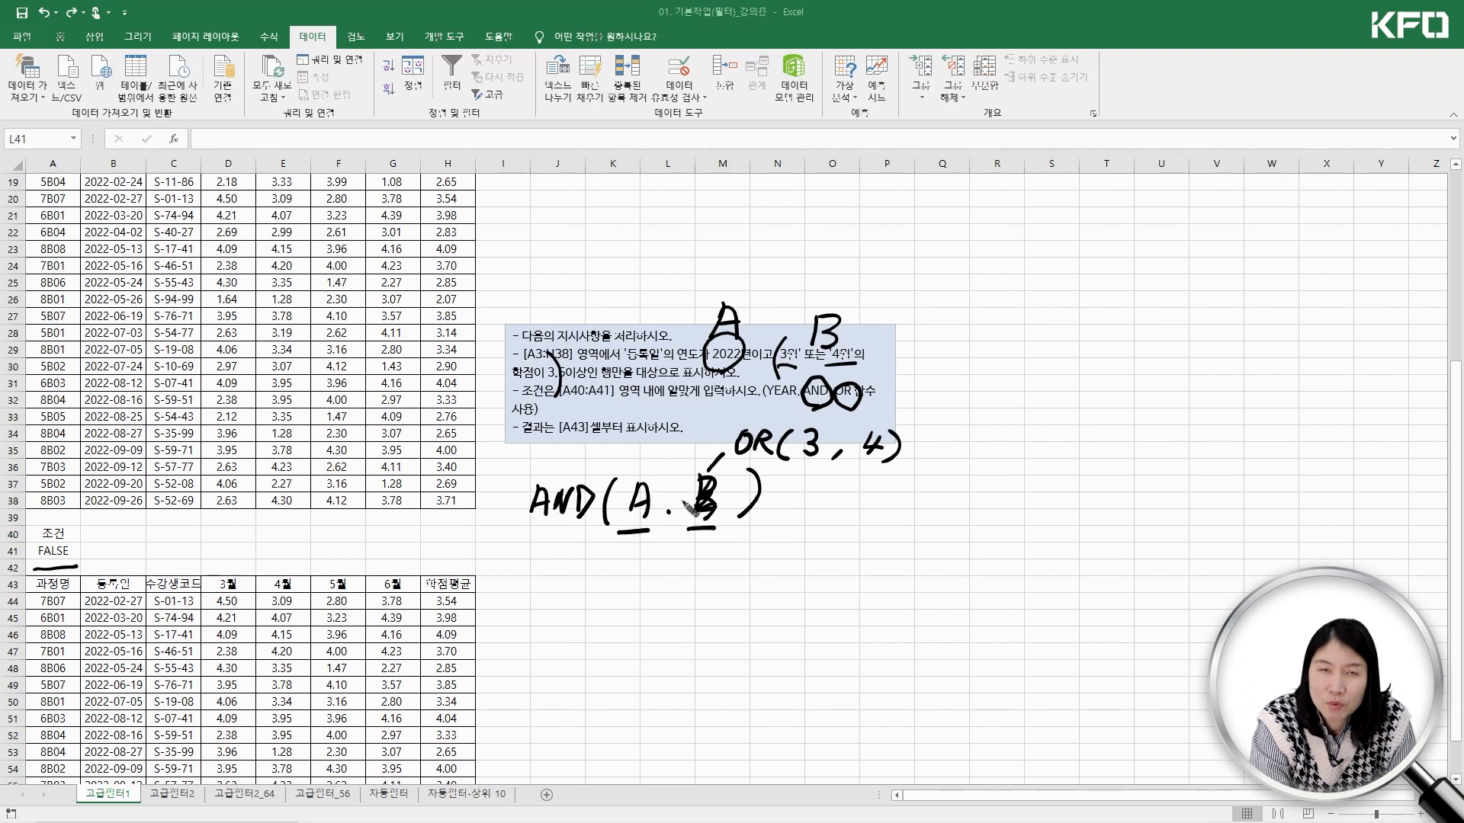
{"action": "mouse_move", "coordinate": [629, 555]}
{"action": "left_mouse_down"}
{"action": "mouse_move", "coordinate": [632, 566]}
{"action": "mouse_move", "coordinate": [630, 555]}
{"action": "mouse_move", "coordinate": [796, 559]}
{"action": "left_mouse_up"}
{"action": "left_click_drag", "start_coordinate": [795, 548], "coordinate": [817, 568]}
{"action": "mouse_move", "coordinate": [637, 591]}
{"action": "left_mouse_down"}
{"action": "mouse_move", "coordinate": [645, 611]}
{"action": "mouse_move", "coordinate": [629, 587]}
{"action": "mouse_move", "coordinate": [802, 597]}
{"action": "mouse_move", "coordinate": [783, 598]}
{"action": "left_mouse_up"}
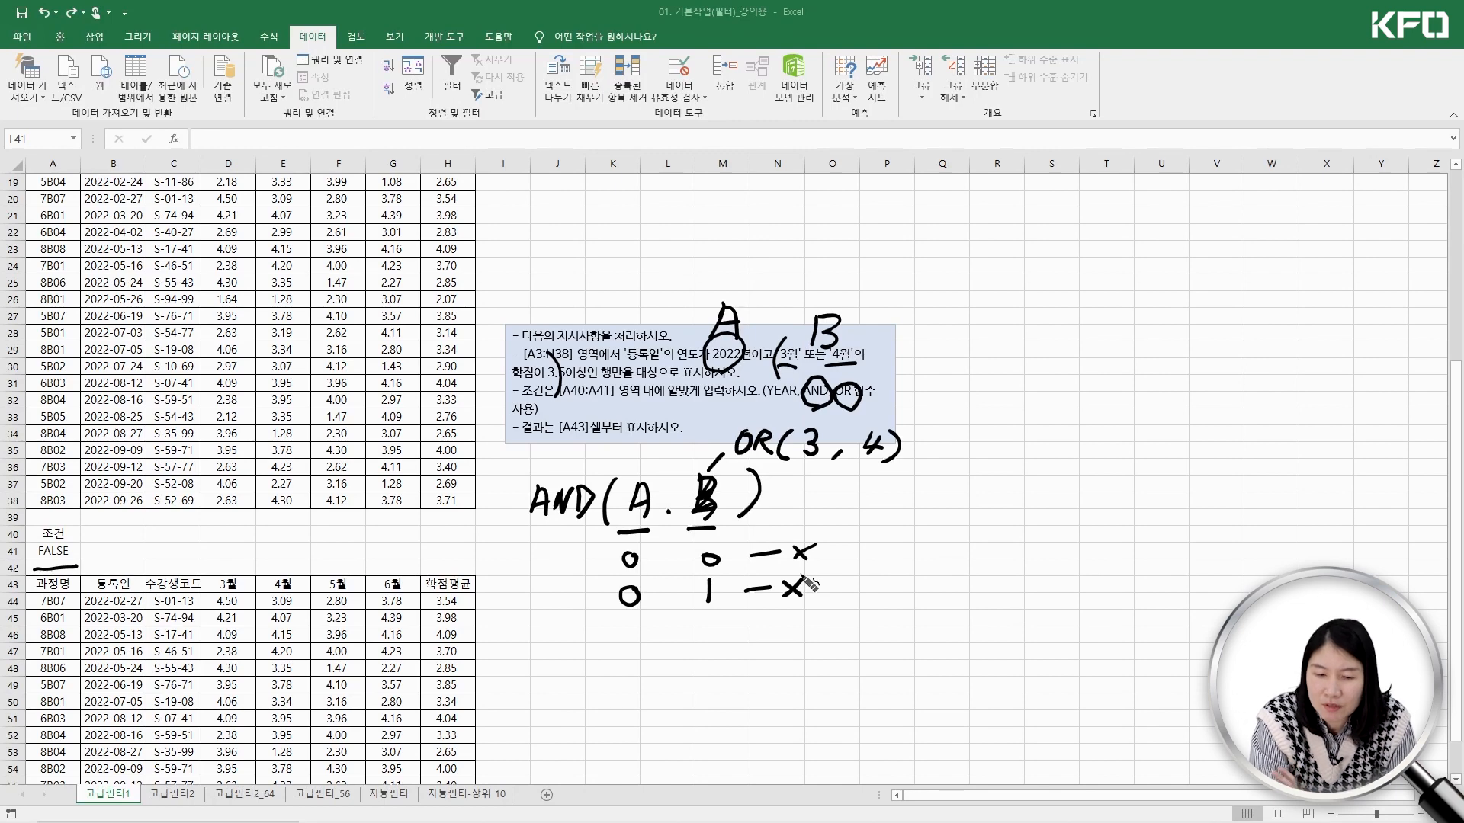
{"action": "left_click_drag", "start_coordinate": [637, 622], "coordinate": [632, 642]}
{"action": "mouse_move", "coordinate": [718, 622]}
{"action": "left_mouse_down"}
{"action": "mouse_move", "coordinate": [701, 639]}
{"action": "mouse_move", "coordinate": [718, 623]}
{"action": "mouse_move", "coordinate": [811, 633]}
{"action": "left_mouse_up"}
{"action": "left_click_drag", "start_coordinate": [812, 614], "coordinate": [796, 632]}
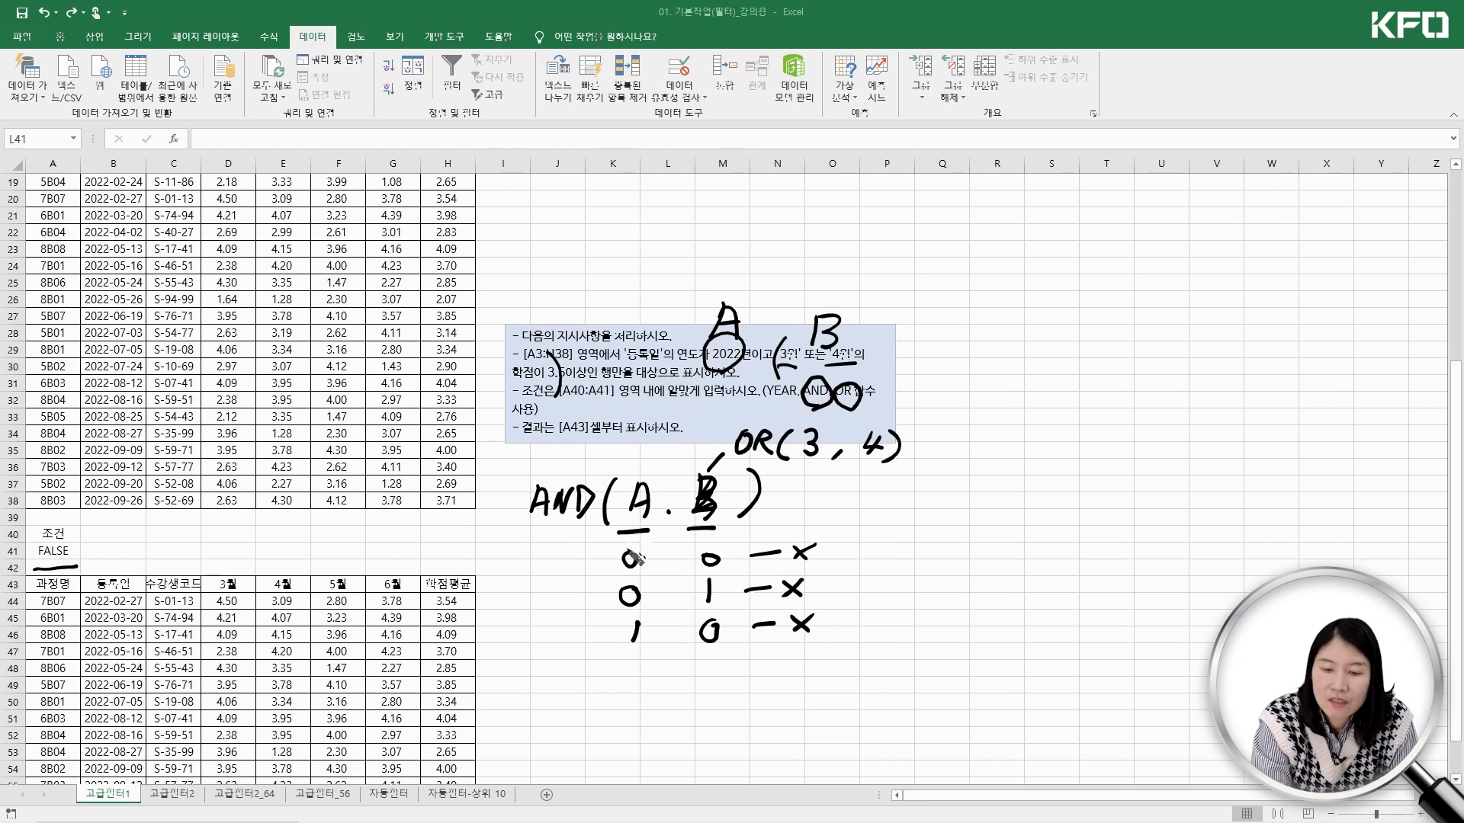
{"action": "left_click_drag", "start_coordinate": [638, 658], "coordinate": [627, 674]}
{"action": "mouse_move", "coordinate": [713, 660]}
{"action": "left_mouse_down"}
{"action": "mouse_move", "coordinate": [702, 676]}
{"action": "mouse_move", "coordinate": [793, 674]}
{"action": "mouse_move", "coordinate": [807, 657]}
{"action": "left_mouse_up"}
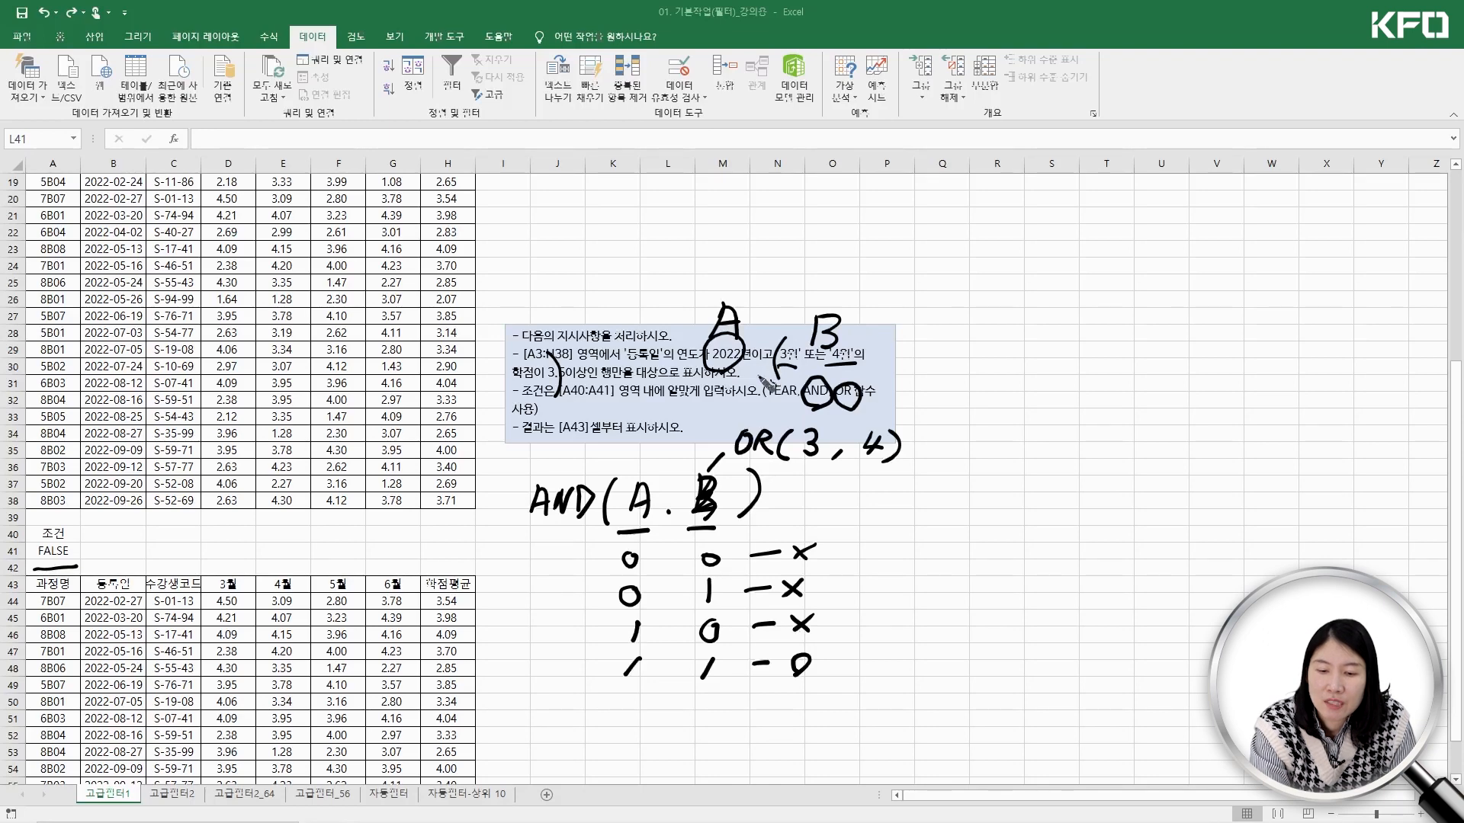
{"action": "mouse_move", "coordinate": [747, 376]}
{"action": "left_mouse_down"}
{"action": "mouse_move", "coordinate": [780, 375]}
{"action": "mouse_move", "coordinate": [758, 370]}
{"action": "mouse_move", "coordinate": [774, 352]}
{"action": "left_mouse_up"}
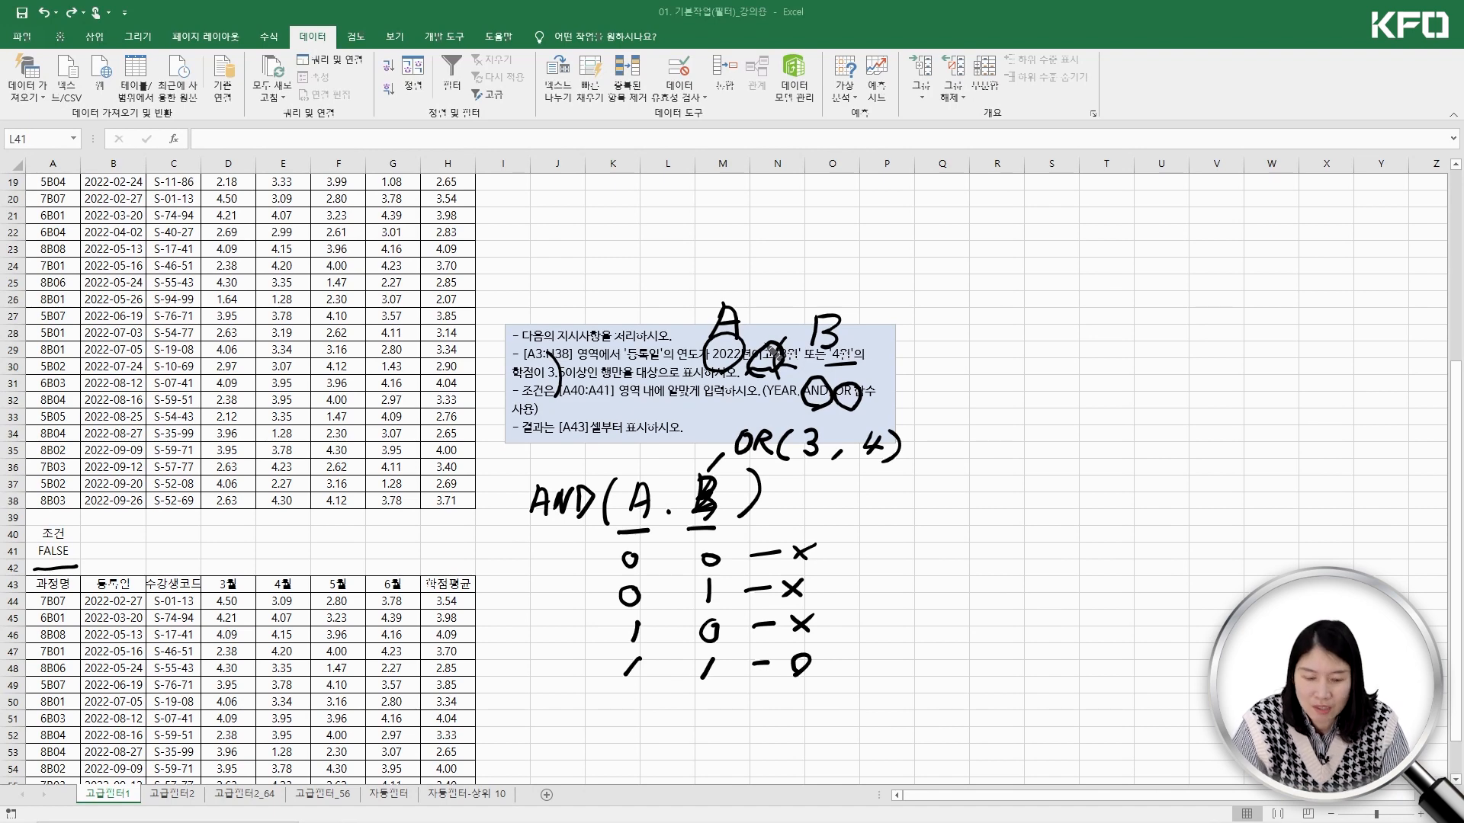
{"action": "key", "text": "e"}
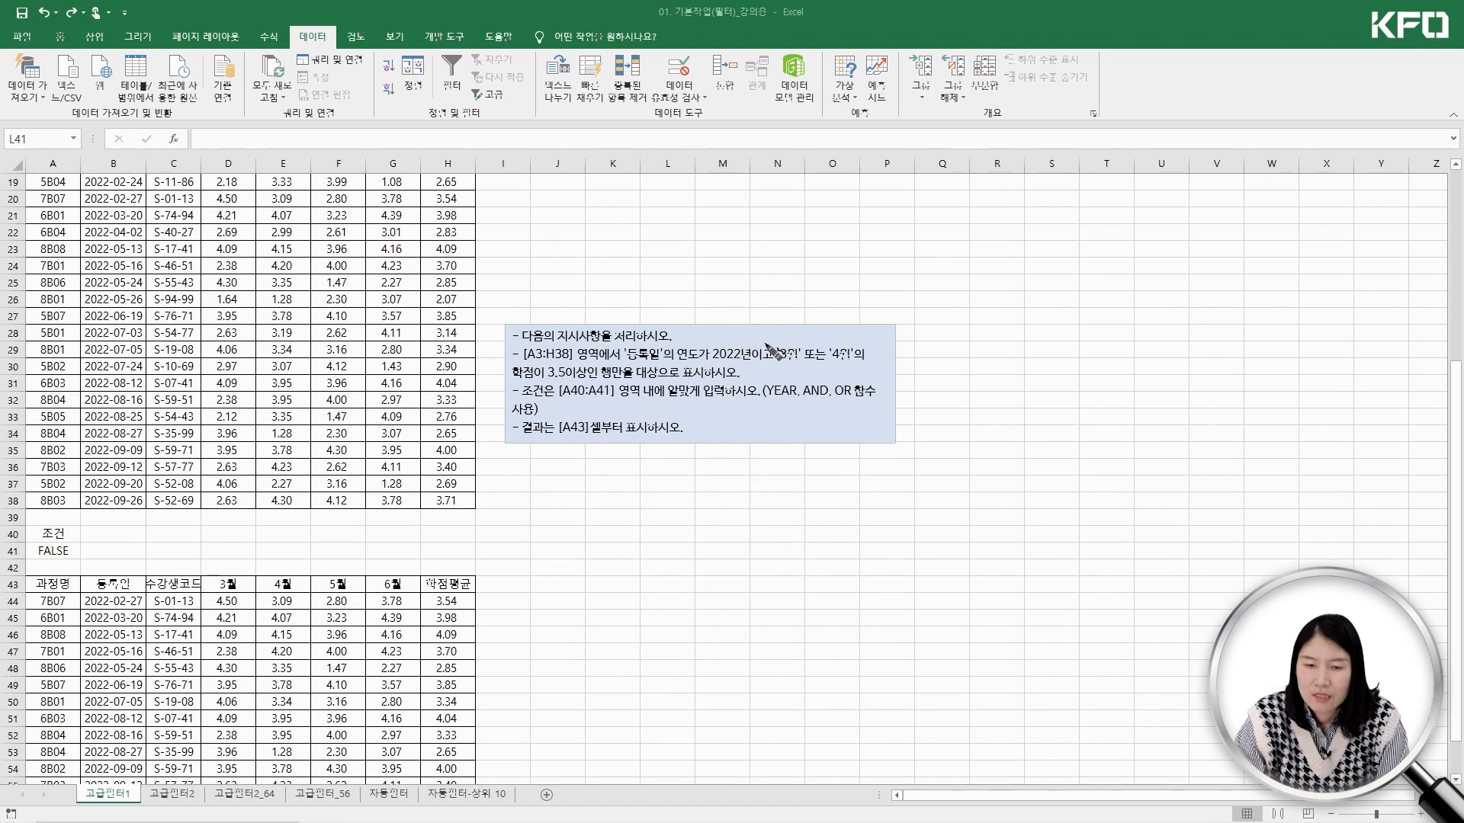
{"action": "left_click_drag", "start_coordinate": [554, 468], "coordinate": [586, 492]}
{"action": "left_click_drag", "start_coordinate": [585, 466], "coordinate": [607, 496]}
{"action": "mouse_move", "coordinate": [773, 327]}
{"action": "left_mouse_down"}
{"action": "mouse_move", "coordinate": [798, 344]}
{"action": "mouse_move", "coordinate": [807, 323]}
{"action": "mouse_move", "coordinate": [874, 345]}
{"action": "mouse_move", "coordinate": [889, 324]}
{"action": "left_mouse_up"}
{"action": "left_click", "coordinate": [867, 342]}
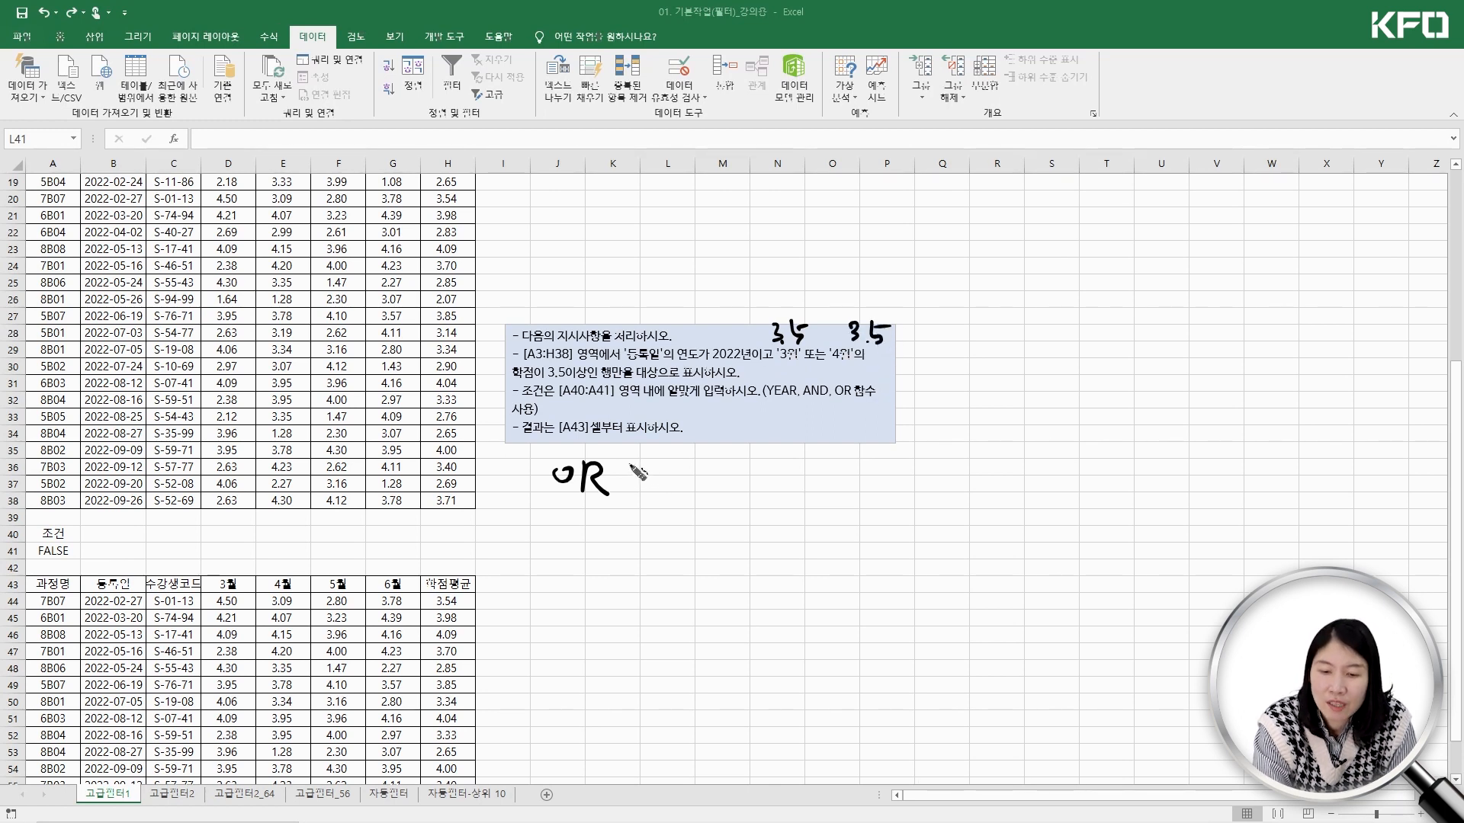
{"action": "mouse_move", "coordinate": [626, 461]}
{"action": "left_mouse_down"}
{"action": "mouse_move", "coordinate": [620, 496]}
{"action": "mouse_move", "coordinate": [657, 494]}
{"action": "left_mouse_up"}
{"action": "left_click_drag", "start_coordinate": [637, 482], "coordinate": [709, 488]}
{"action": "left_click", "coordinate": [670, 488]}
{"action": "mouse_move", "coordinate": [705, 468]}
{"action": "left_mouse_down"}
{"action": "mouse_move", "coordinate": [709, 491]}
{"action": "mouse_move", "coordinate": [726, 490]}
{"action": "mouse_move", "coordinate": [666, 501]}
{"action": "left_mouse_up"}
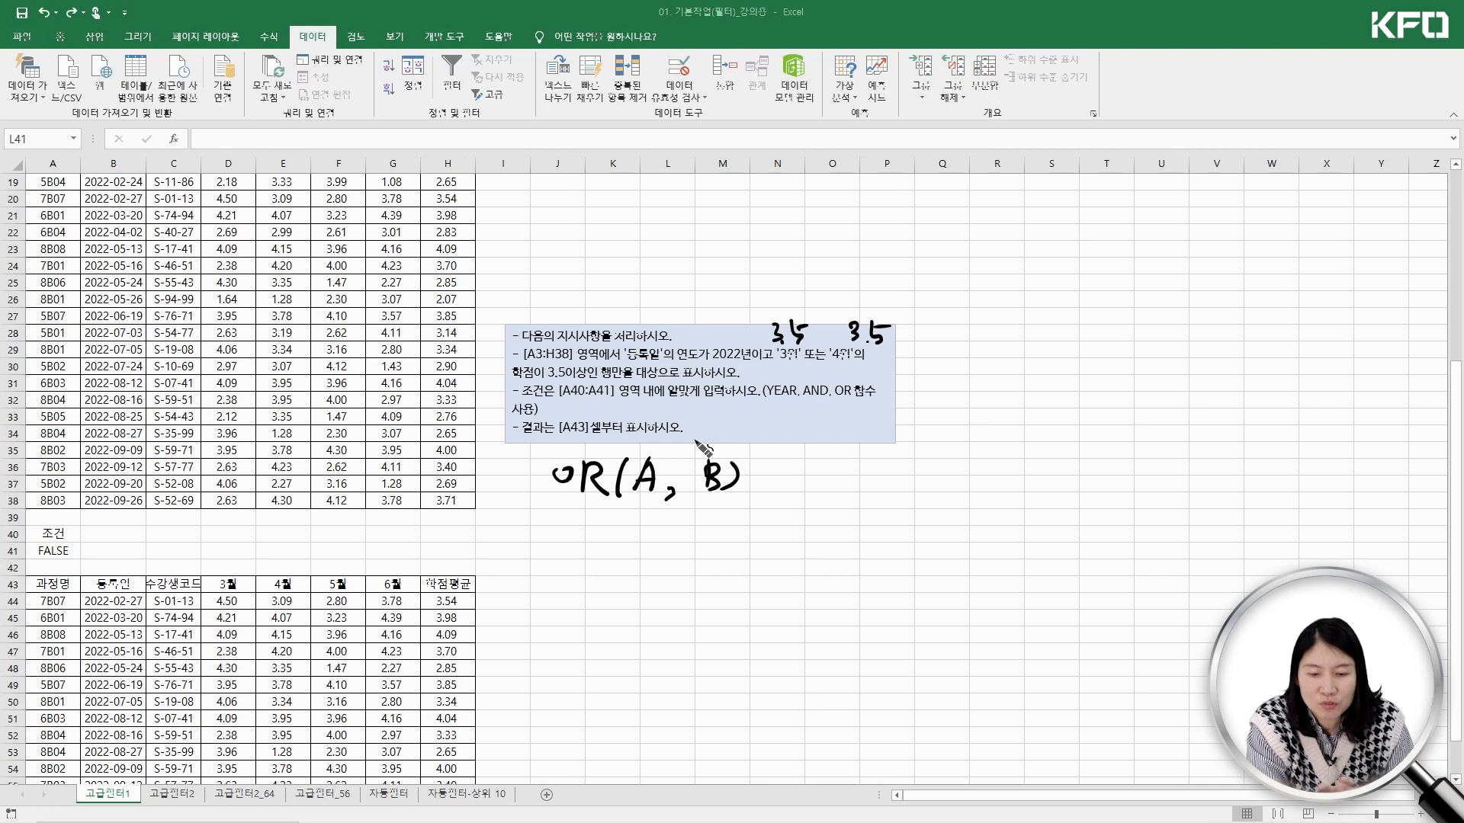
{"action": "mouse_move", "coordinate": [639, 511]}
{"action": "left_mouse_down"}
{"action": "mouse_move", "coordinate": [624, 534]}
{"action": "mouse_move", "coordinate": [714, 513]}
{"action": "mouse_move", "coordinate": [800, 532]}
{"action": "left_mouse_up"}
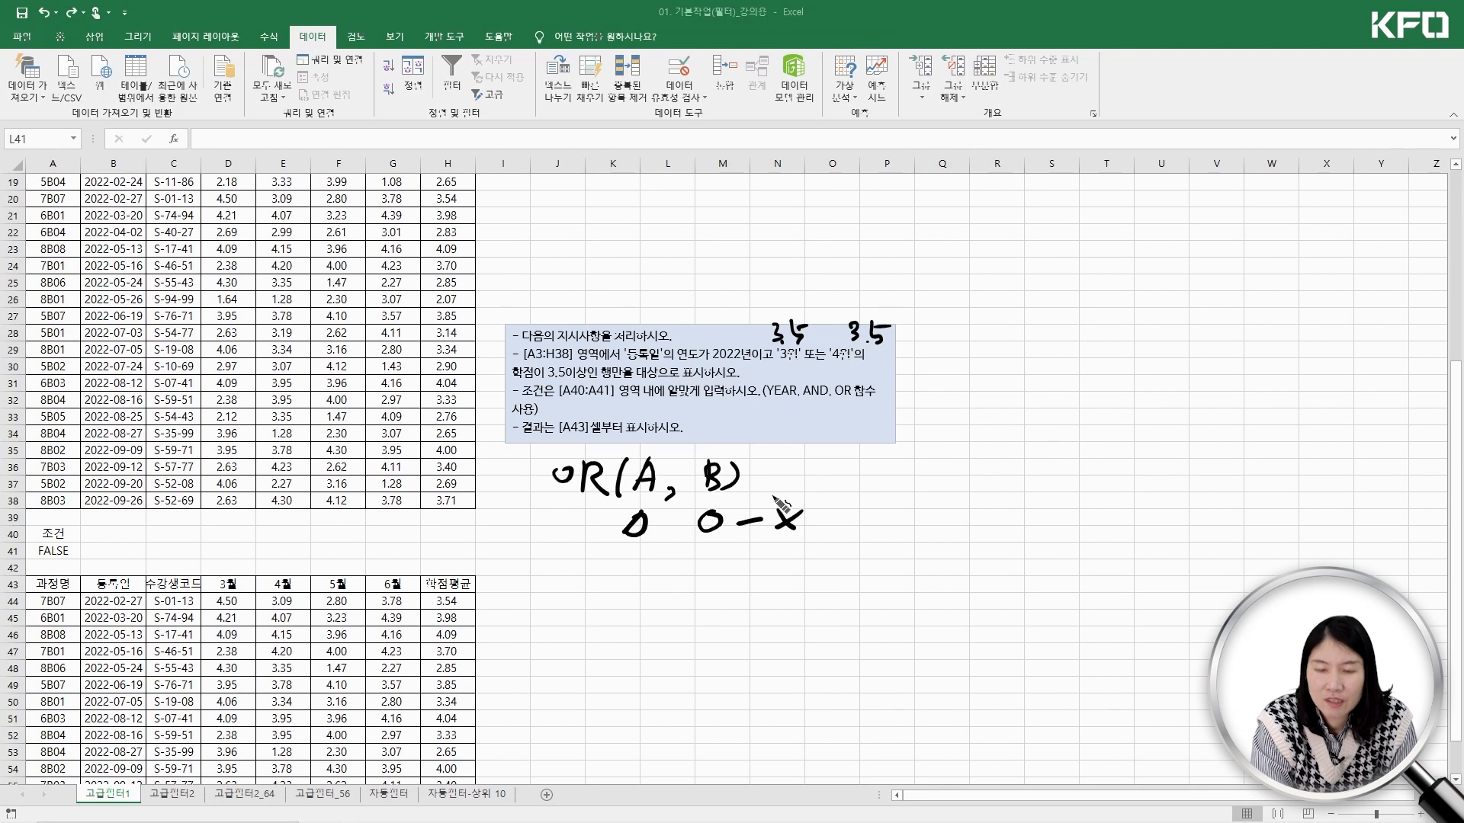
{"action": "mouse_move", "coordinate": [632, 553]}
{"action": "left_mouse_down"}
{"action": "mouse_move", "coordinate": [705, 568]}
{"action": "mouse_move", "coordinate": [801, 557]}
{"action": "mouse_move", "coordinate": [782, 557]}
{"action": "mouse_move", "coordinate": [792, 545]}
{"action": "left_mouse_up"}
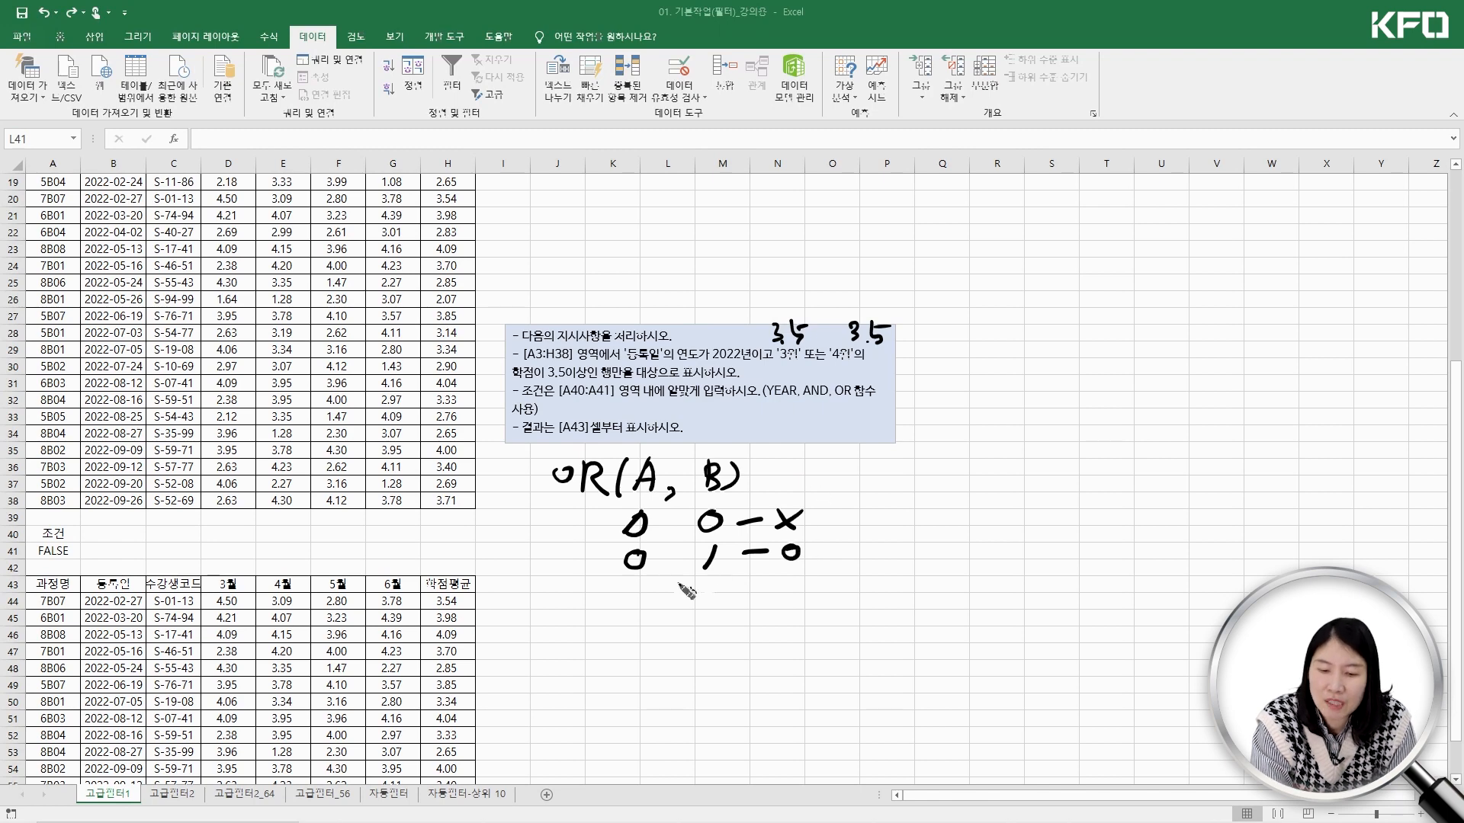
{"action": "left_click_drag", "start_coordinate": [642, 584], "coordinate": [631, 603]}
{"action": "mouse_move", "coordinate": [715, 587]}
{"action": "left_mouse_down"}
{"action": "mouse_move", "coordinate": [706, 598]}
{"action": "mouse_move", "coordinate": [798, 592]}
{"action": "left_mouse_up"}
{"action": "left_click_drag", "start_coordinate": [798, 592], "coordinate": [808, 583]}
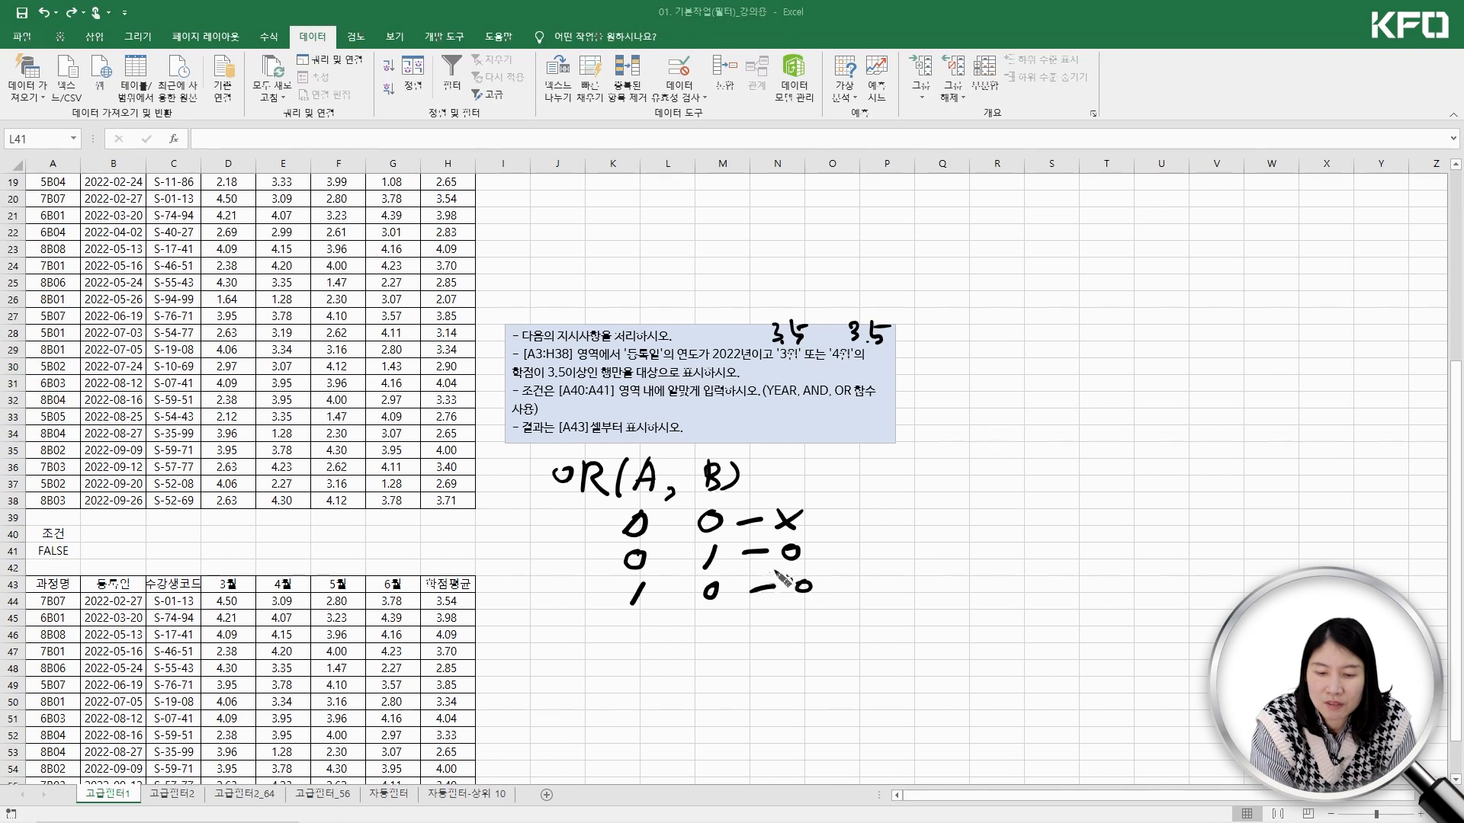
{"action": "left_click_drag", "start_coordinate": [642, 622], "coordinate": [629, 640]}
{"action": "left_click_drag", "start_coordinate": [714, 619], "coordinate": [706, 634]}
{"action": "left_click_drag", "start_coordinate": [753, 624], "coordinate": [810, 616]}
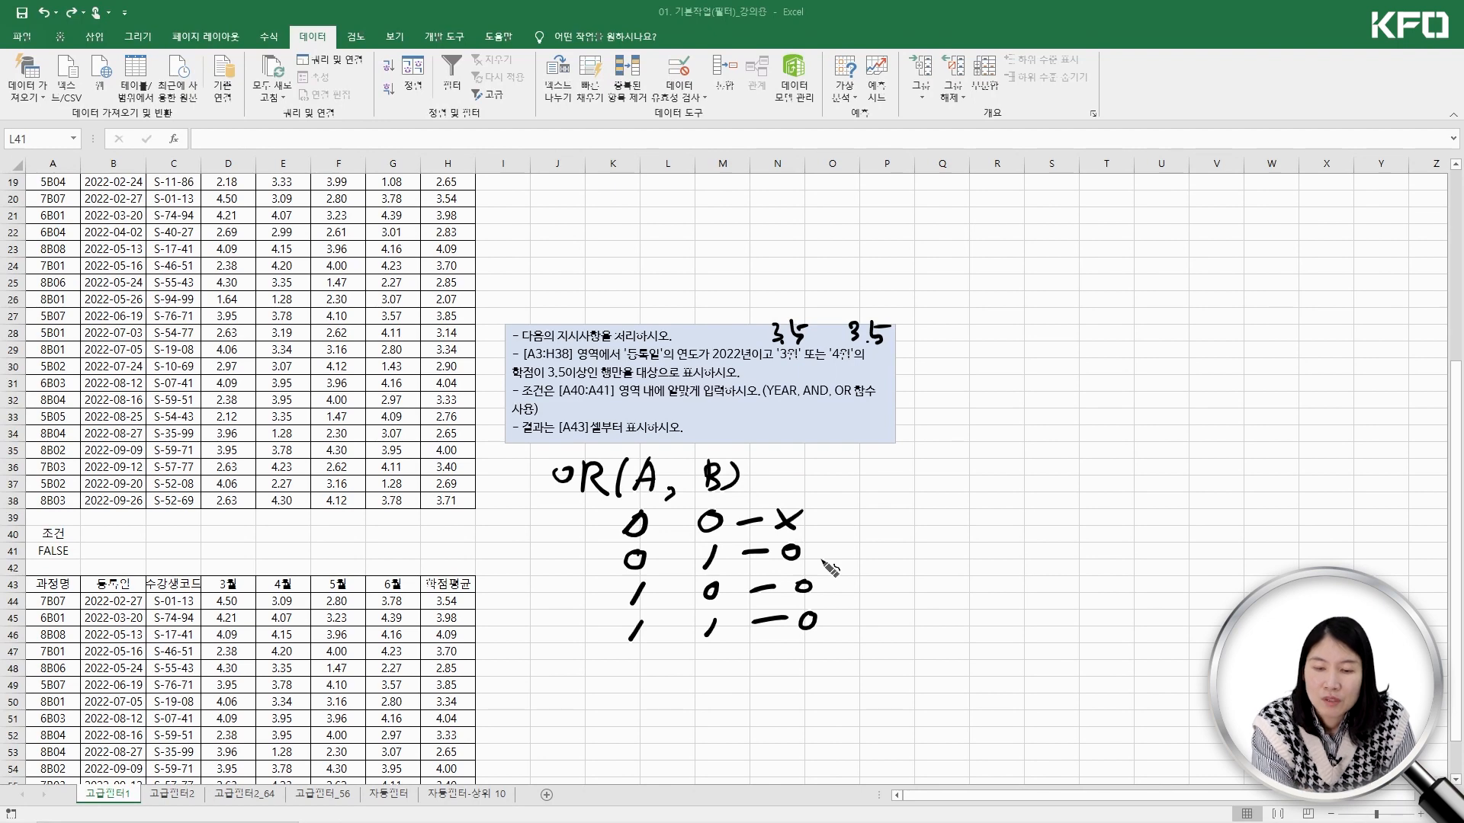
{"action": "mouse_move", "coordinate": [820, 369]}
{"action": "left_mouse_down"}
{"action": "mouse_move", "coordinate": [797, 339]}
{"action": "mouse_move", "coordinate": [811, 371]}
{"action": "left_mouse_up"}
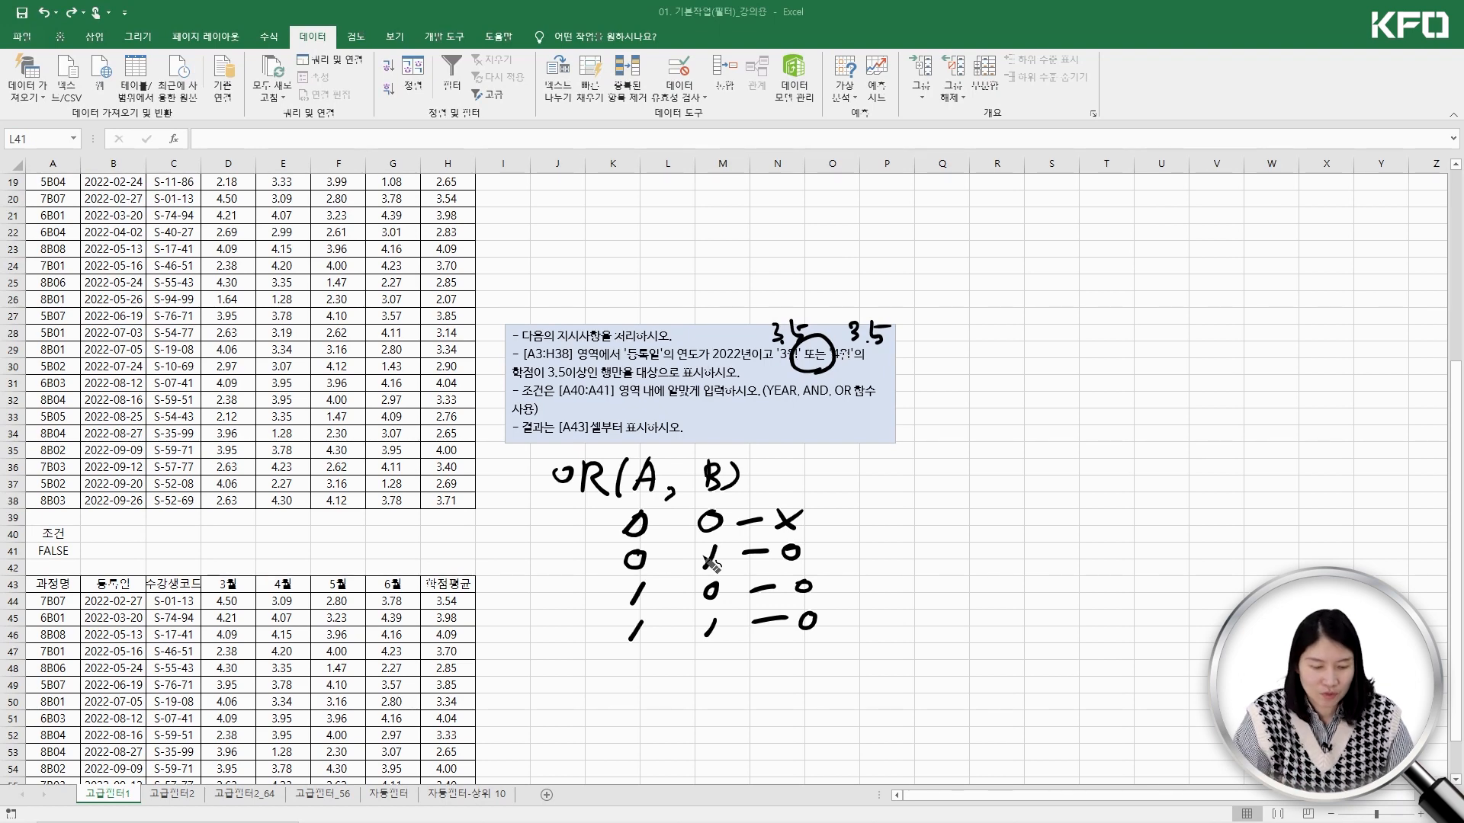
{"action": "key", "text": "Escape"}
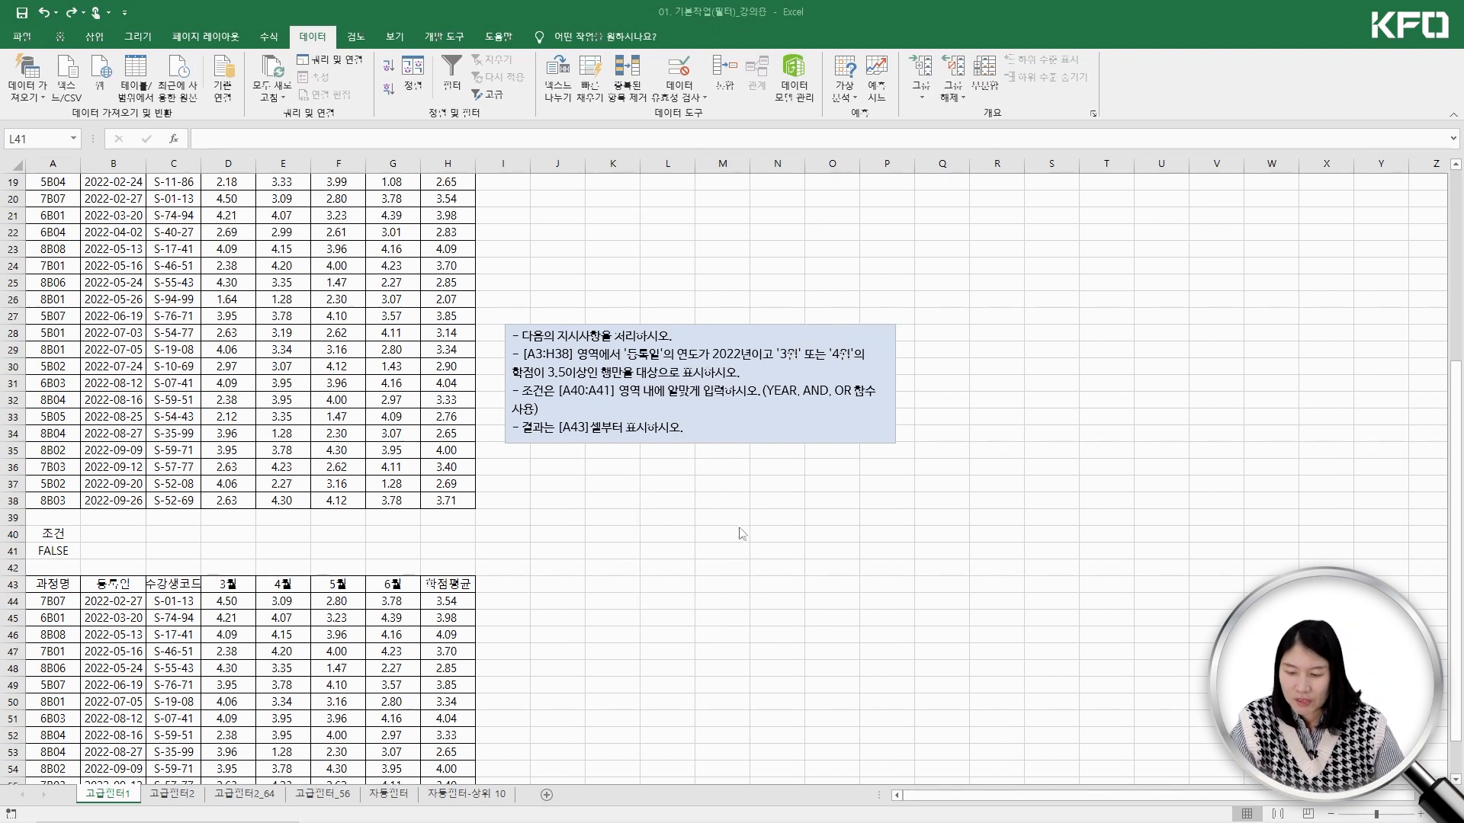
Examine the criterion formula in A41 and the B4 reference inside its YEAR function against the first data row
{"action": "left_click", "coordinate": [52, 552]}
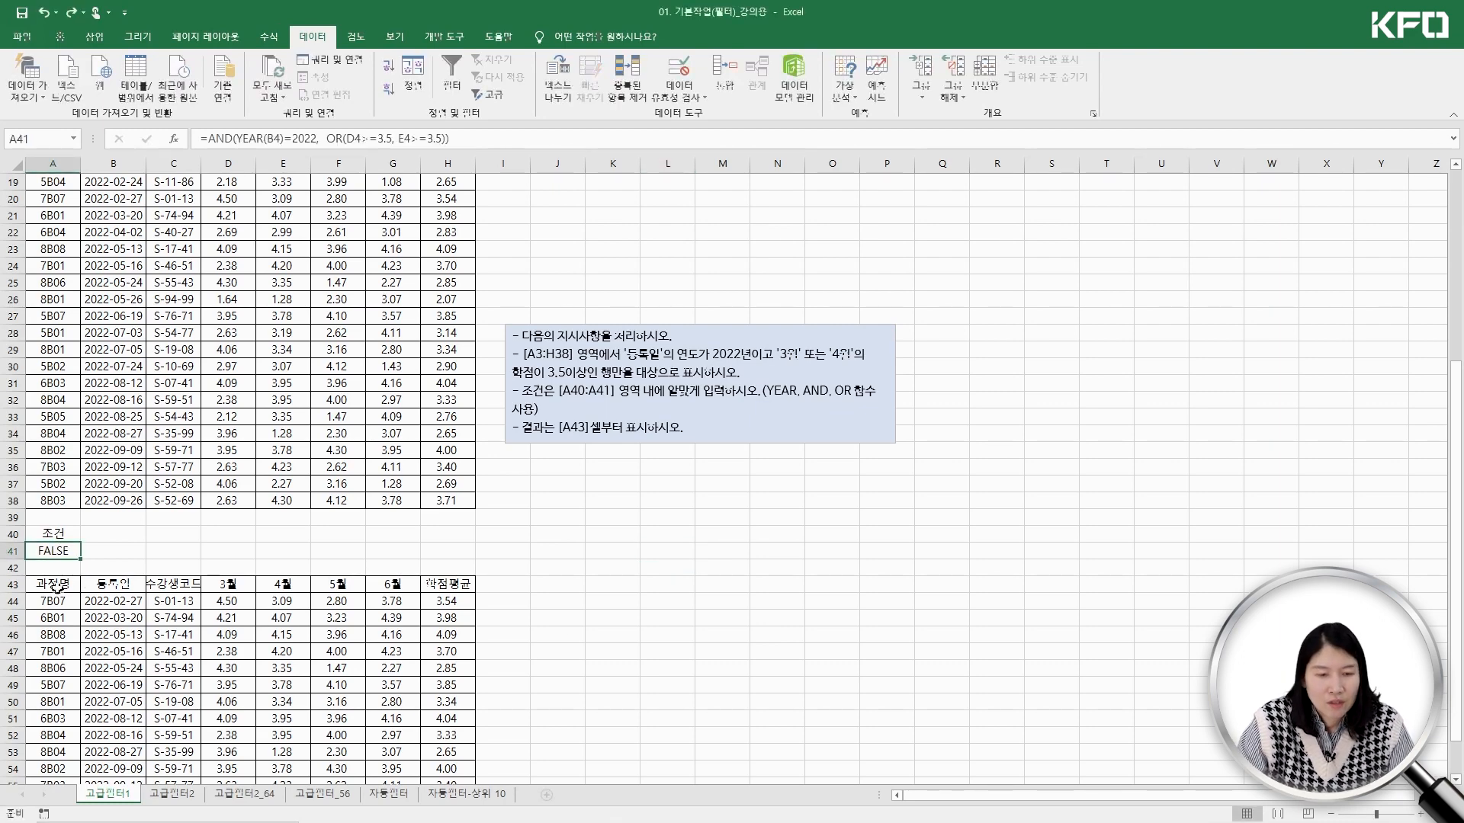
{"action": "left_click", "coordinate": [56, 585]}
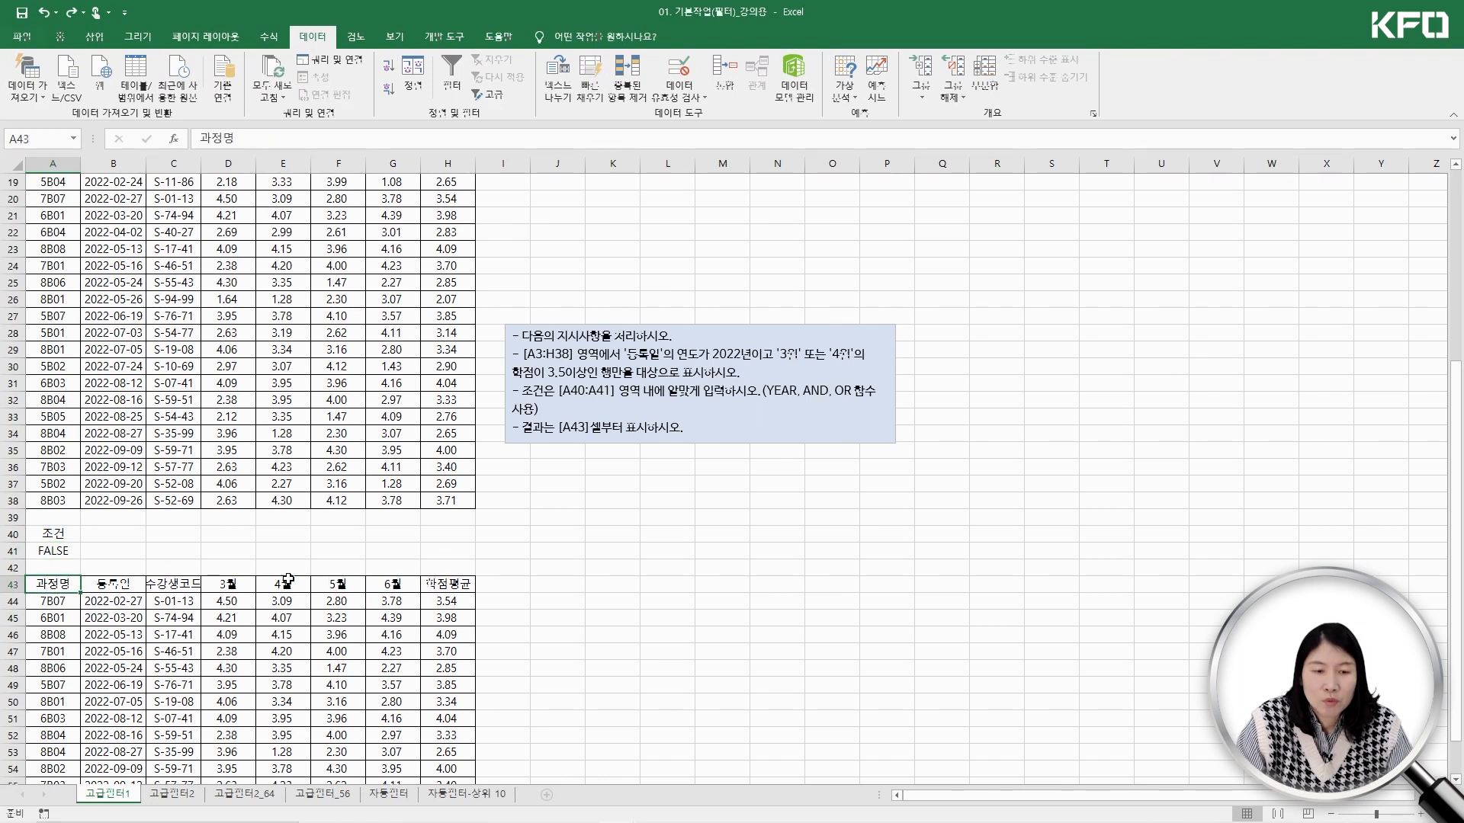
{"action": "left_click", "coordinate": [50, 547]}
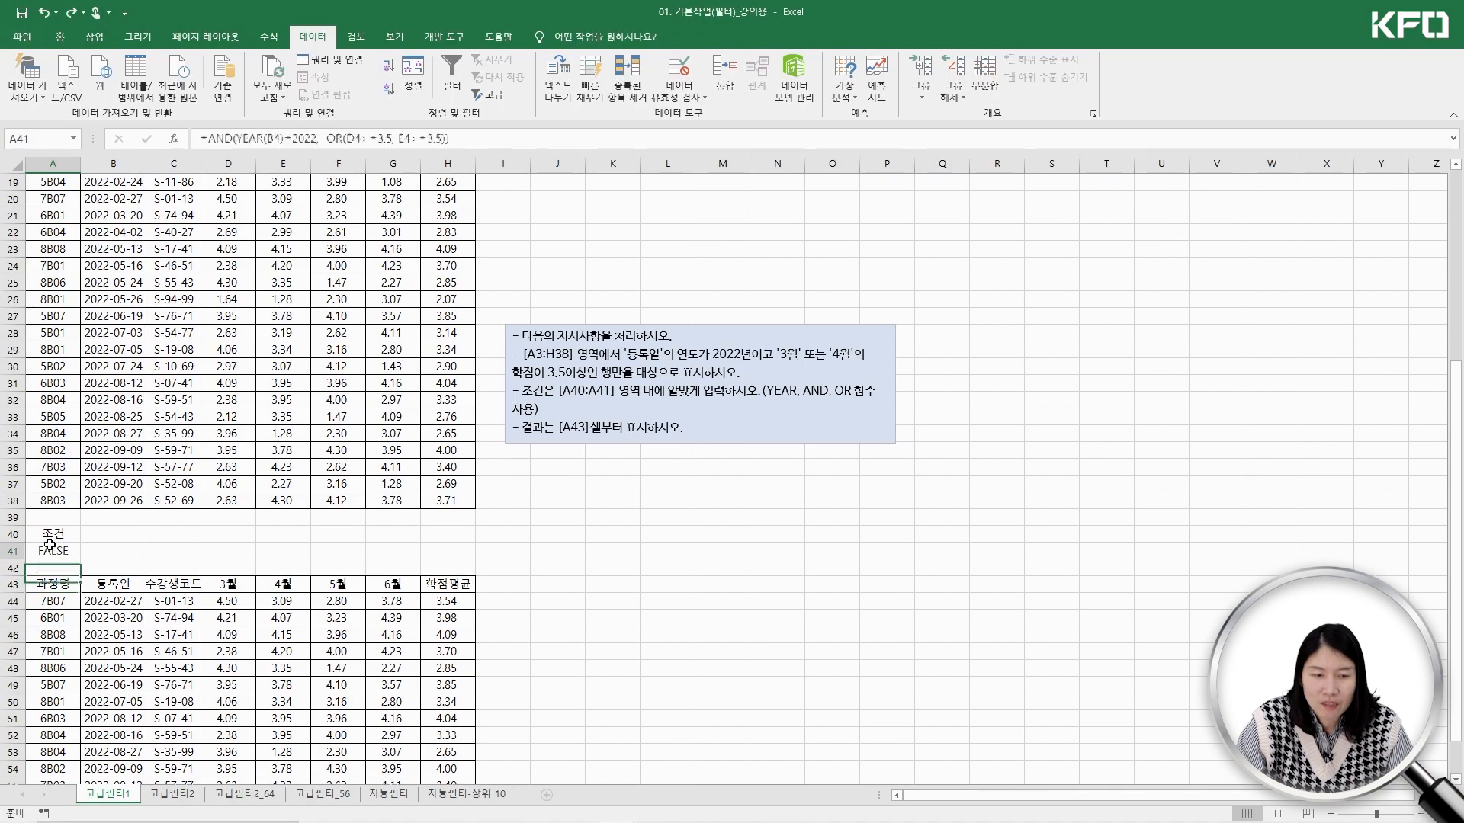
{"action": "double_click", "coordinate": [273, 138]}
{"action": "scroll", "coordinate": [260, 290], "scroll_direction": "up", "scroll_amount": 6}
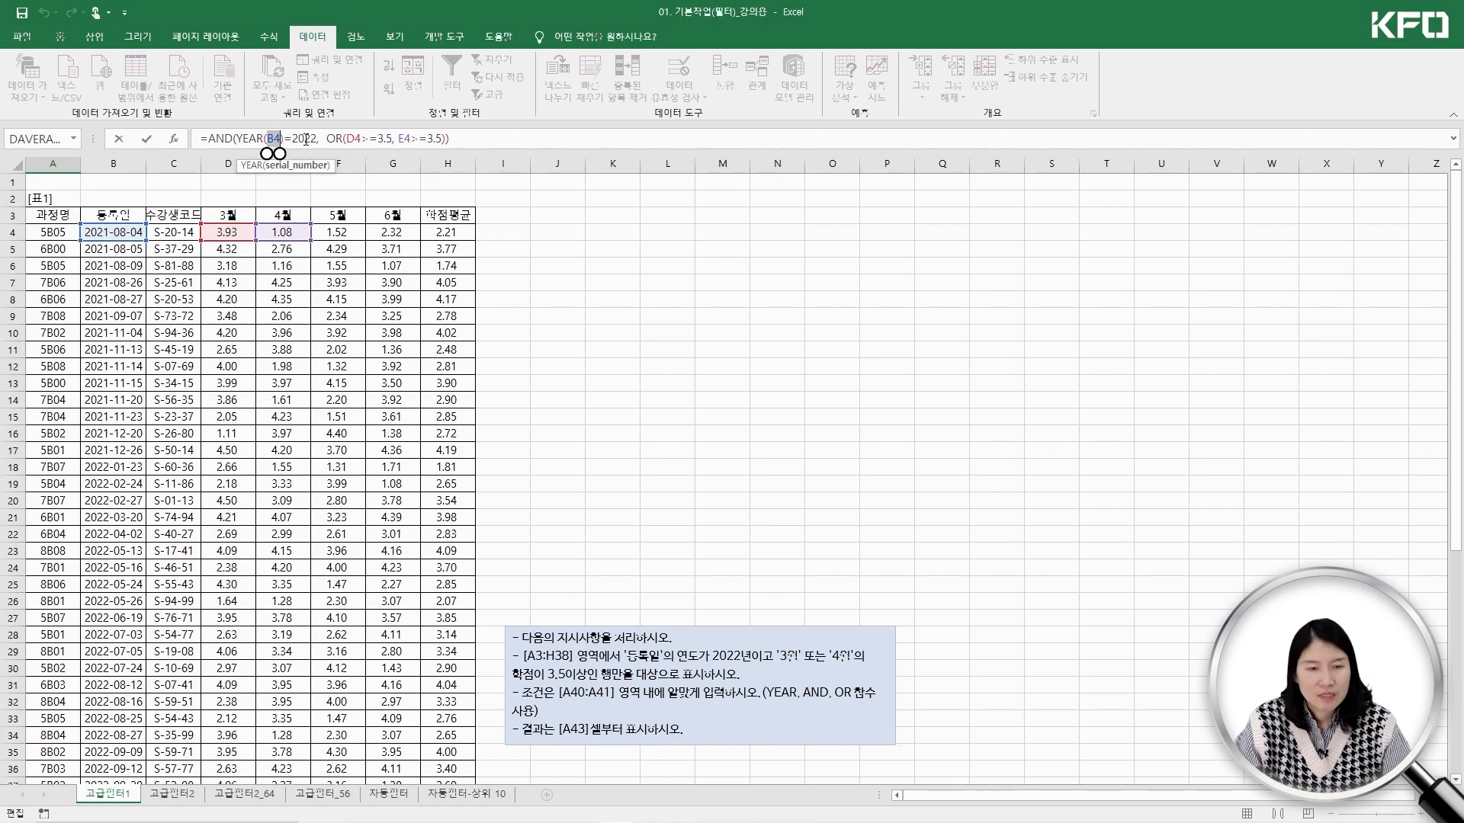
{"action": "key", "text": "ctrl+Return"}
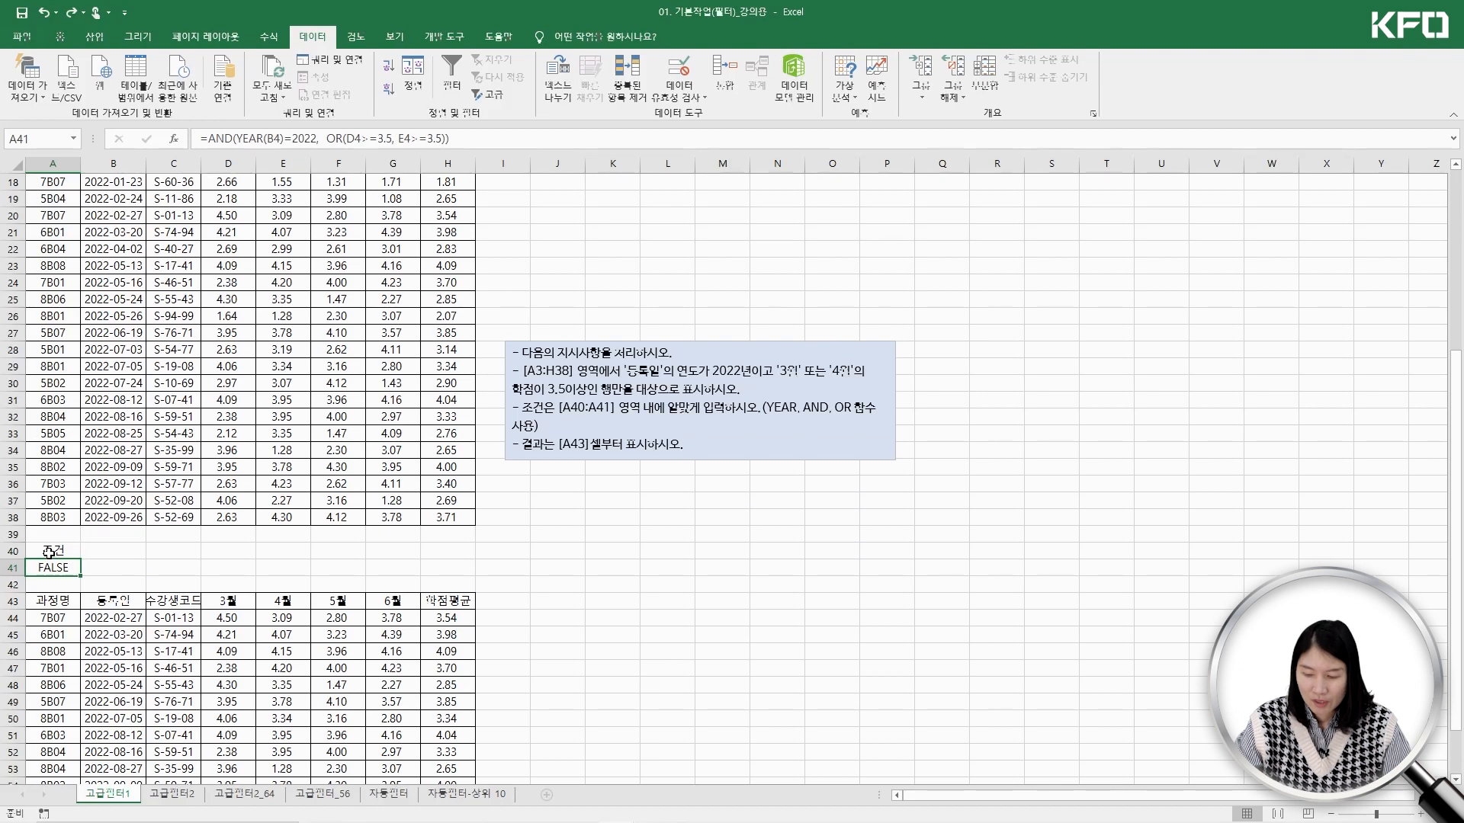
Check the advanced filter's list and criteria ranges with A40:A41 selected, and close it without filtering
{"action": "left_click_drag", "start_coordinate": [49, 551], "coordinate": [53, 569]}
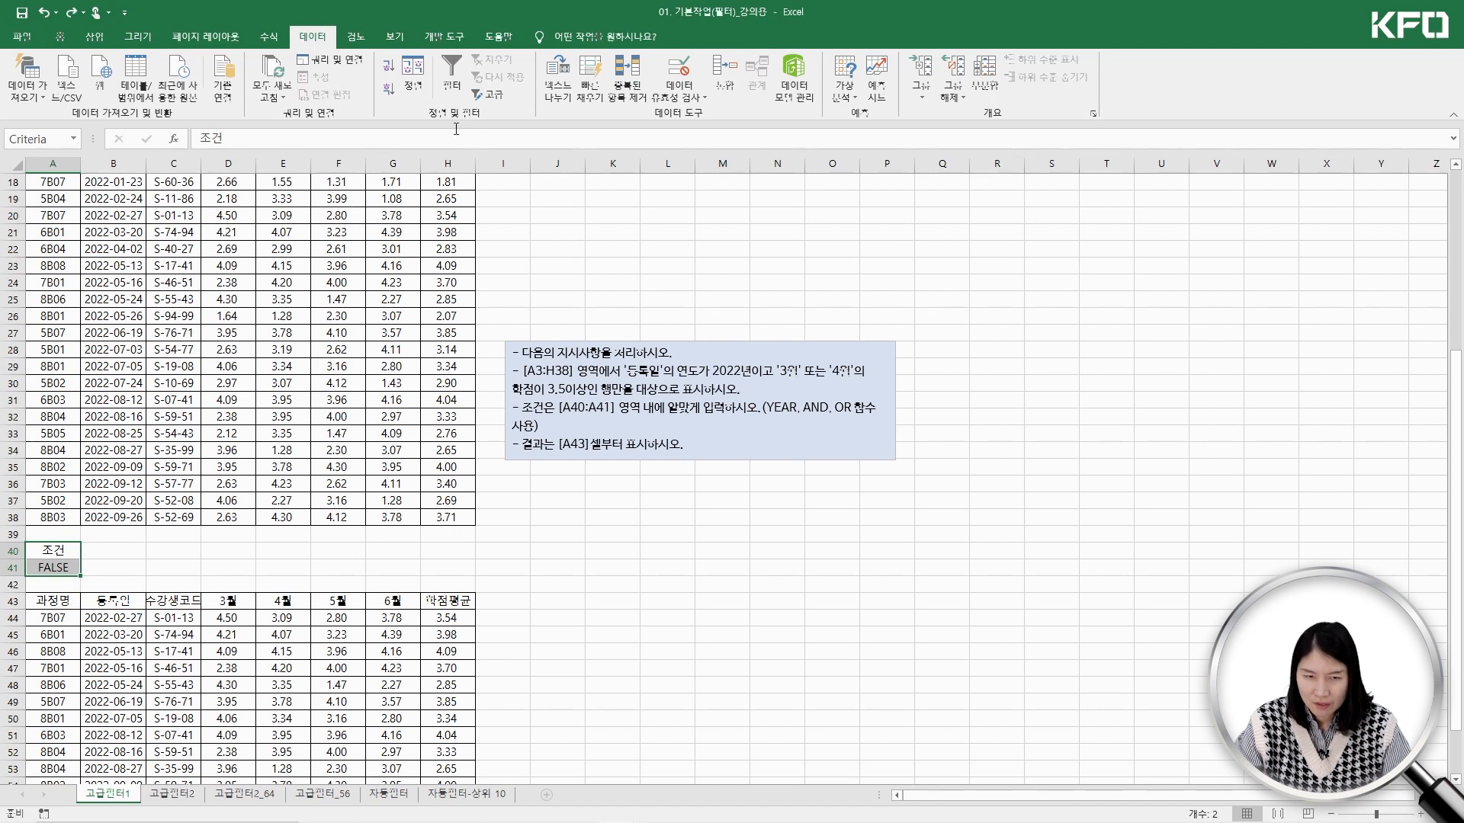
{"action": "left_click", "coordinate": [491, 97]}
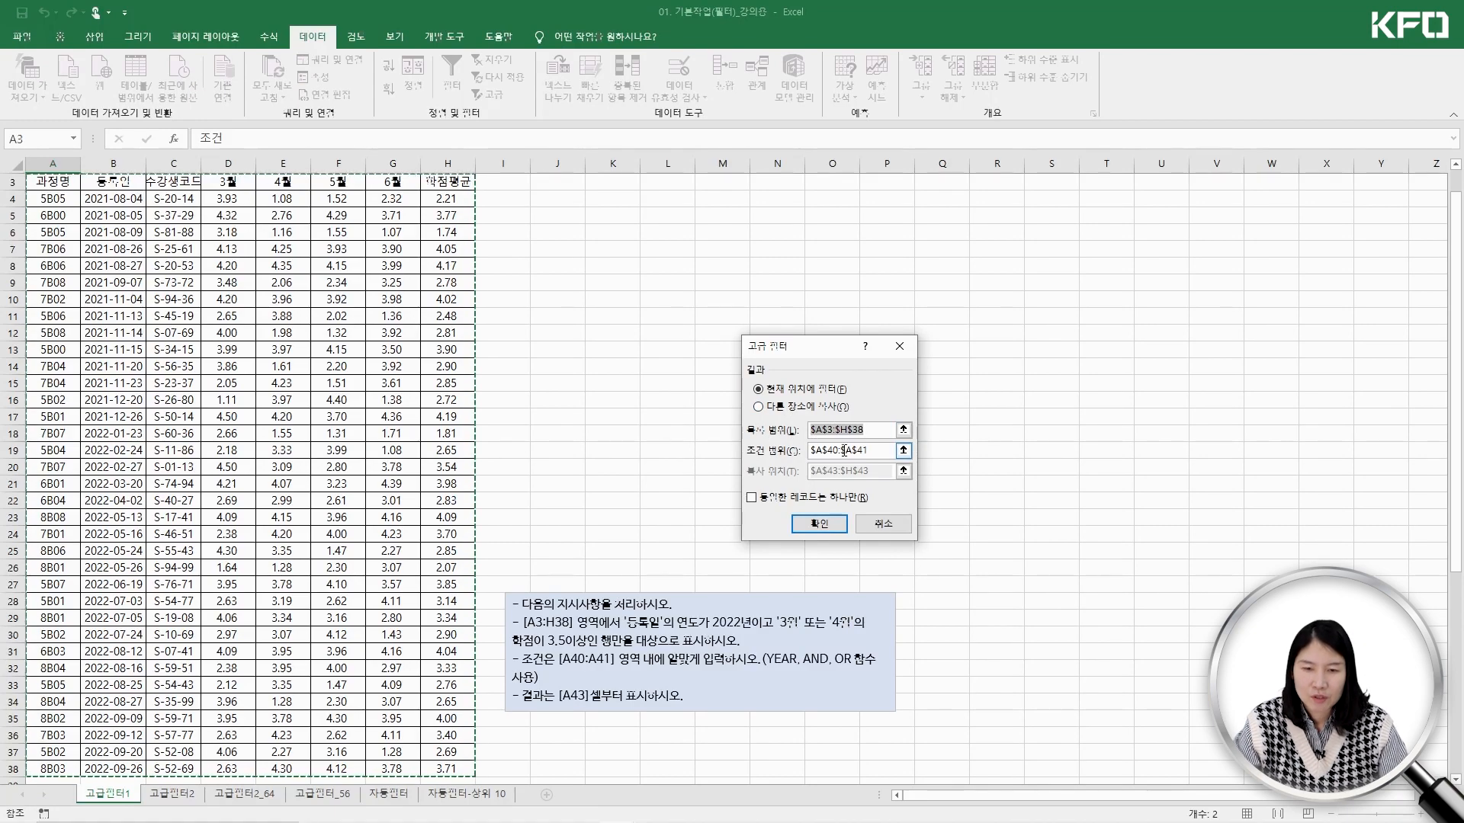
{"action": "left_click", "coordinate": [844, 451]}
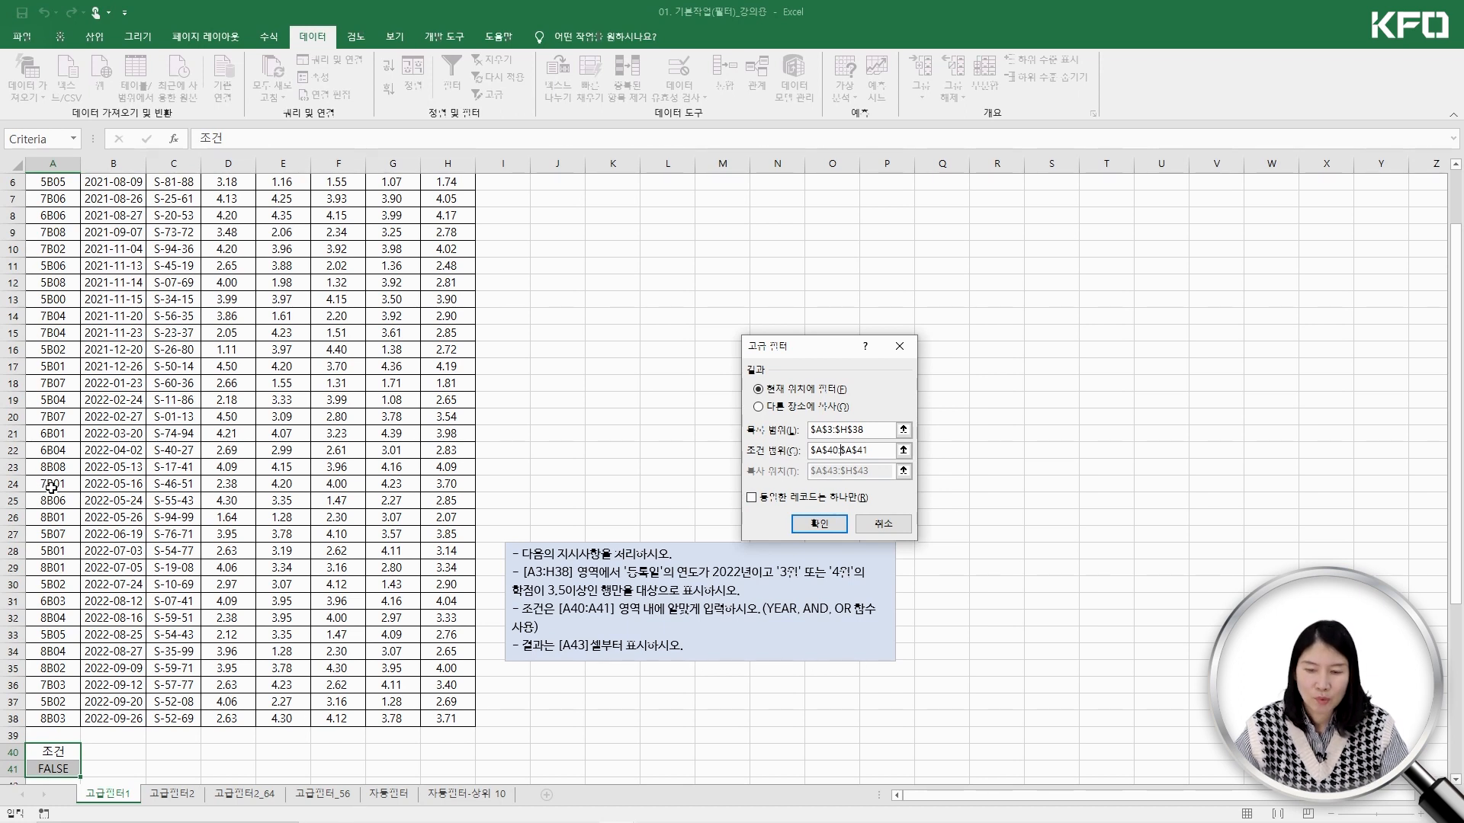
{"action": "left_click", "coordinate": [883, 524]}
Switch to the 고급필터2 sheet and review the table A2:G30 and the first birth date in C3
{"action": "left_click", "coordinate": [173, 795]}
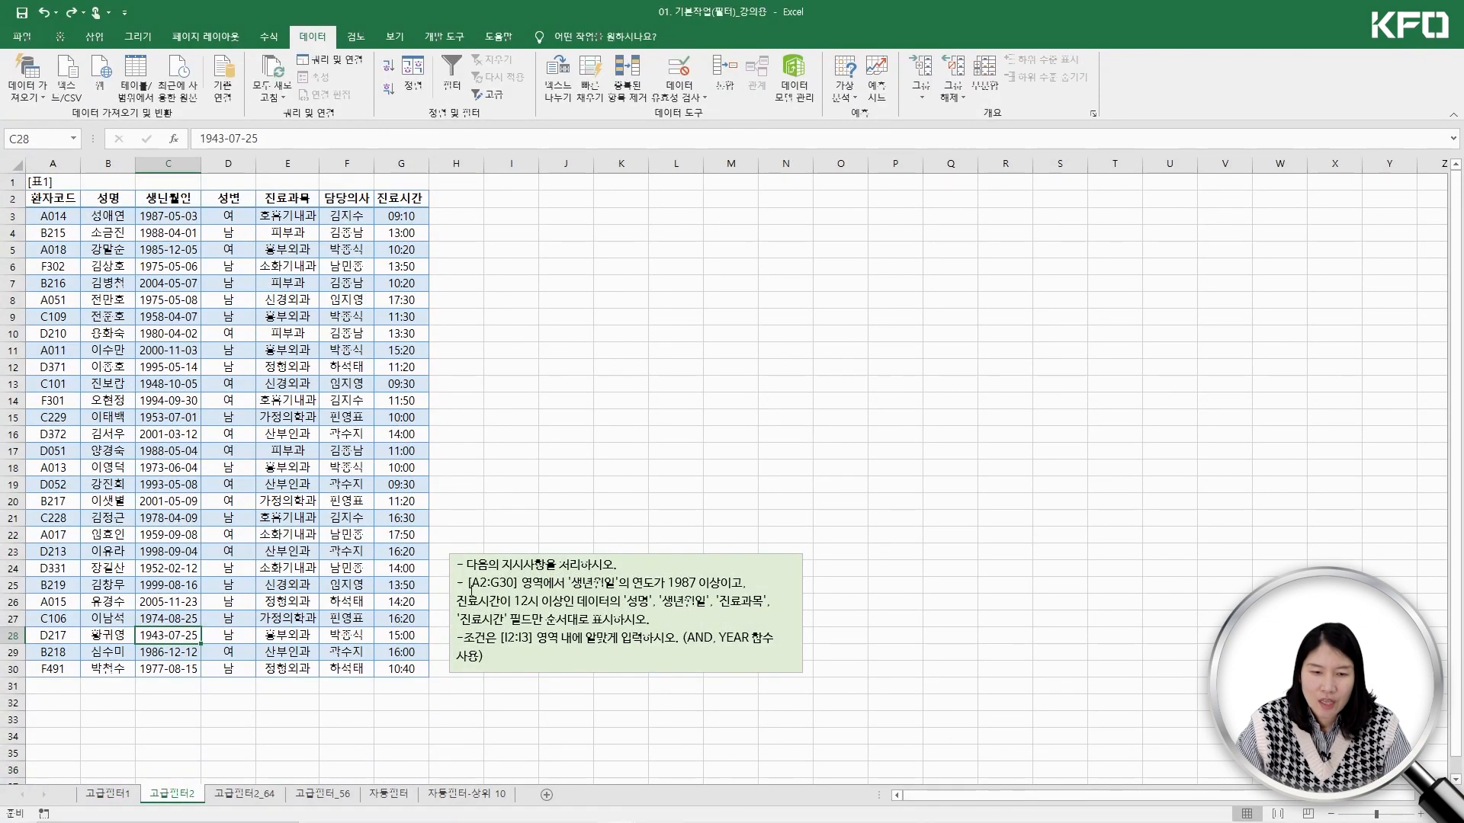
{"action": "left_click", "coordinate": [38, 199]}
{"action": "left_click_drag", "start_coordinate": [38, 199], "coordinate": [409, 664]}
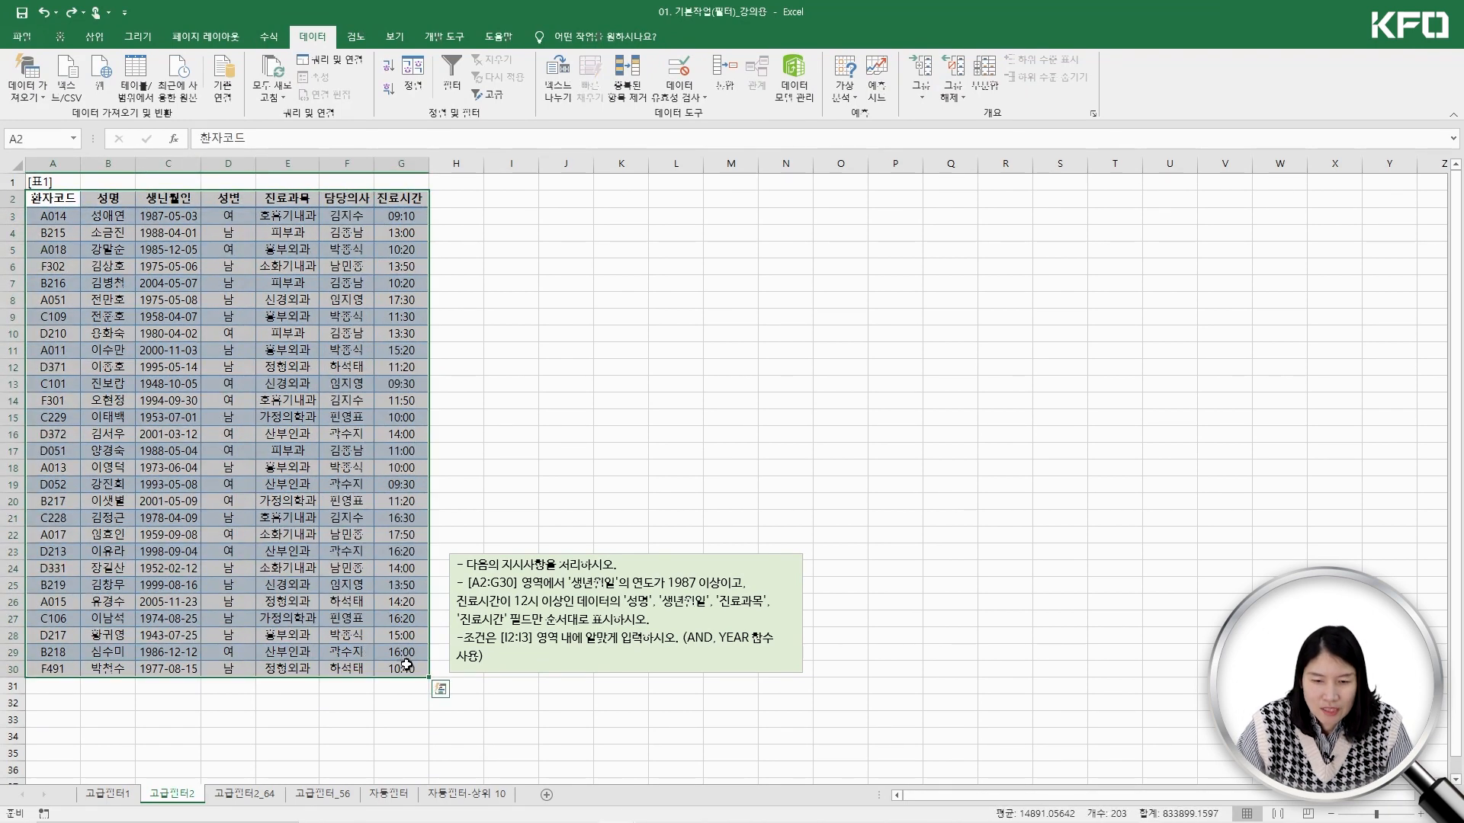
{"action": "left_click", "coordinate": [176, 215]}
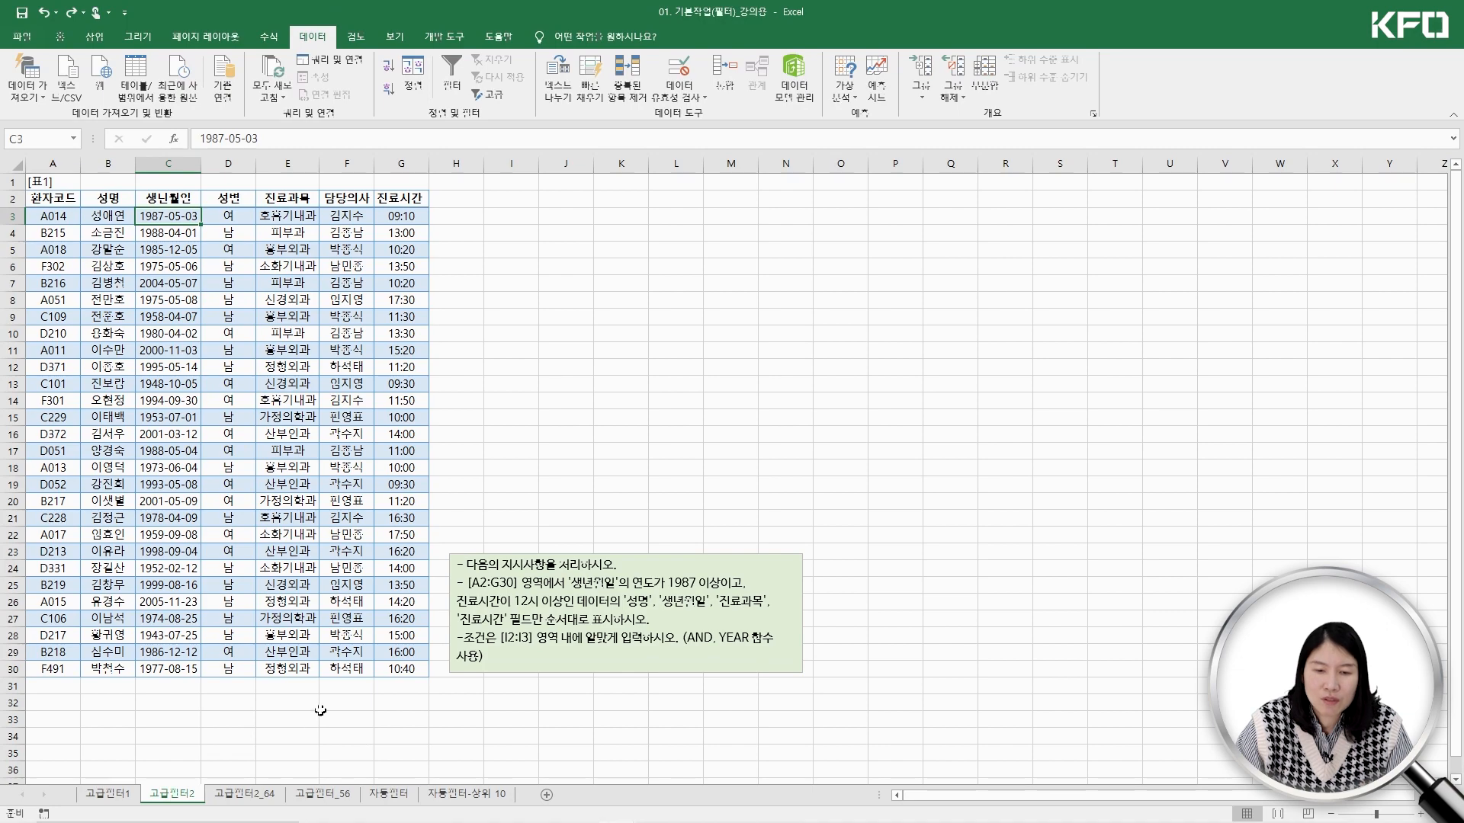
{"action": "scroll", "coordinate": [216, 650], "scroll_direction": "down", "scroll_amount": 2}
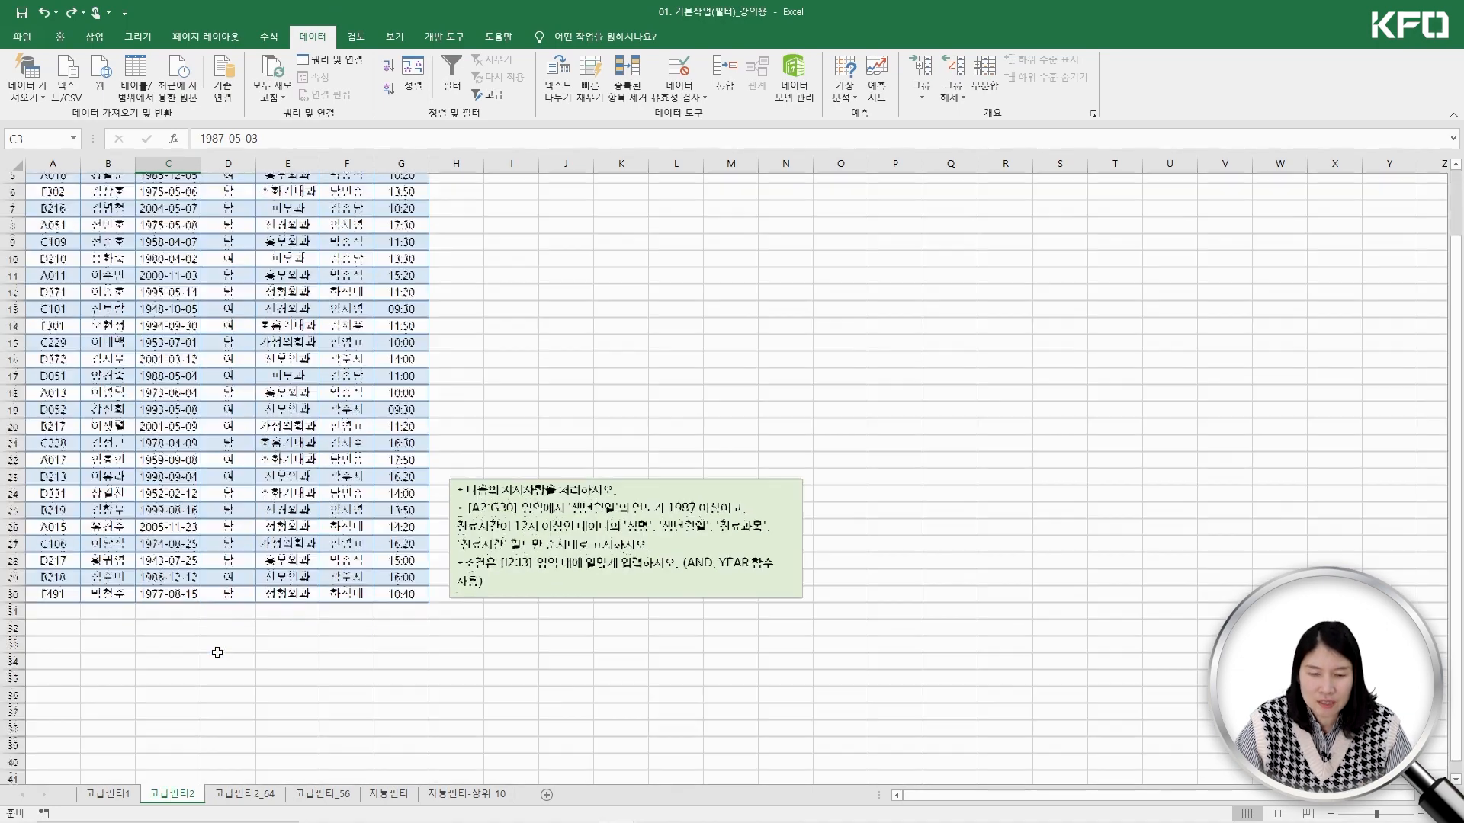
{"action": "scroll", "coordinate": [547, 529], "scroll_direction": "up", "scroll_amount": 2}
Enter the criteria heading 조건 in I2
{"action": "left_click", "coordinate": [511, 199]}
{"action": "type", "text": "w"}
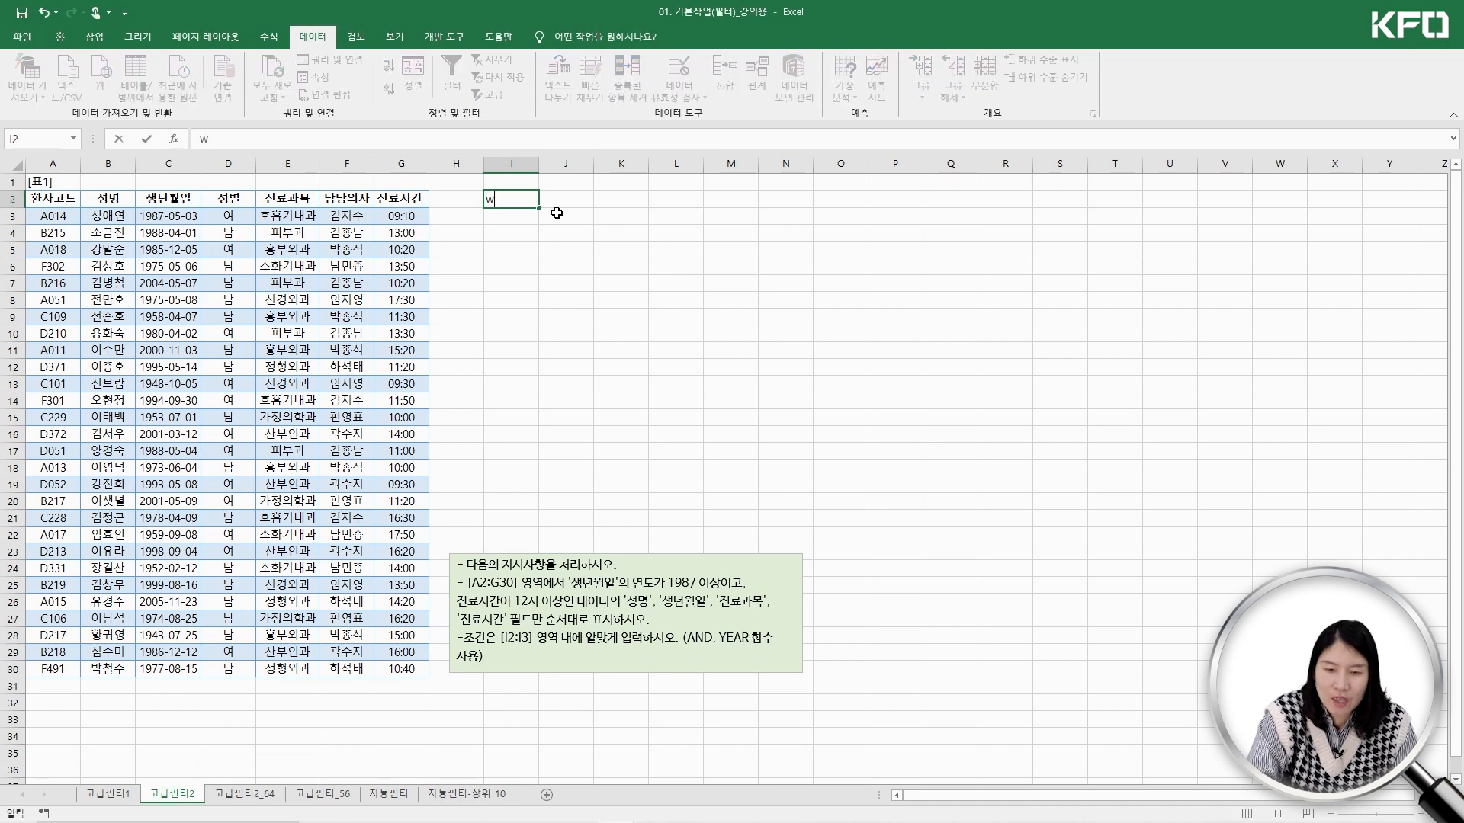
{"action": "key", "text": "BackSpace"}
{"action": "type", "text": "조건"}
{"action": "key", "text": "Return"}
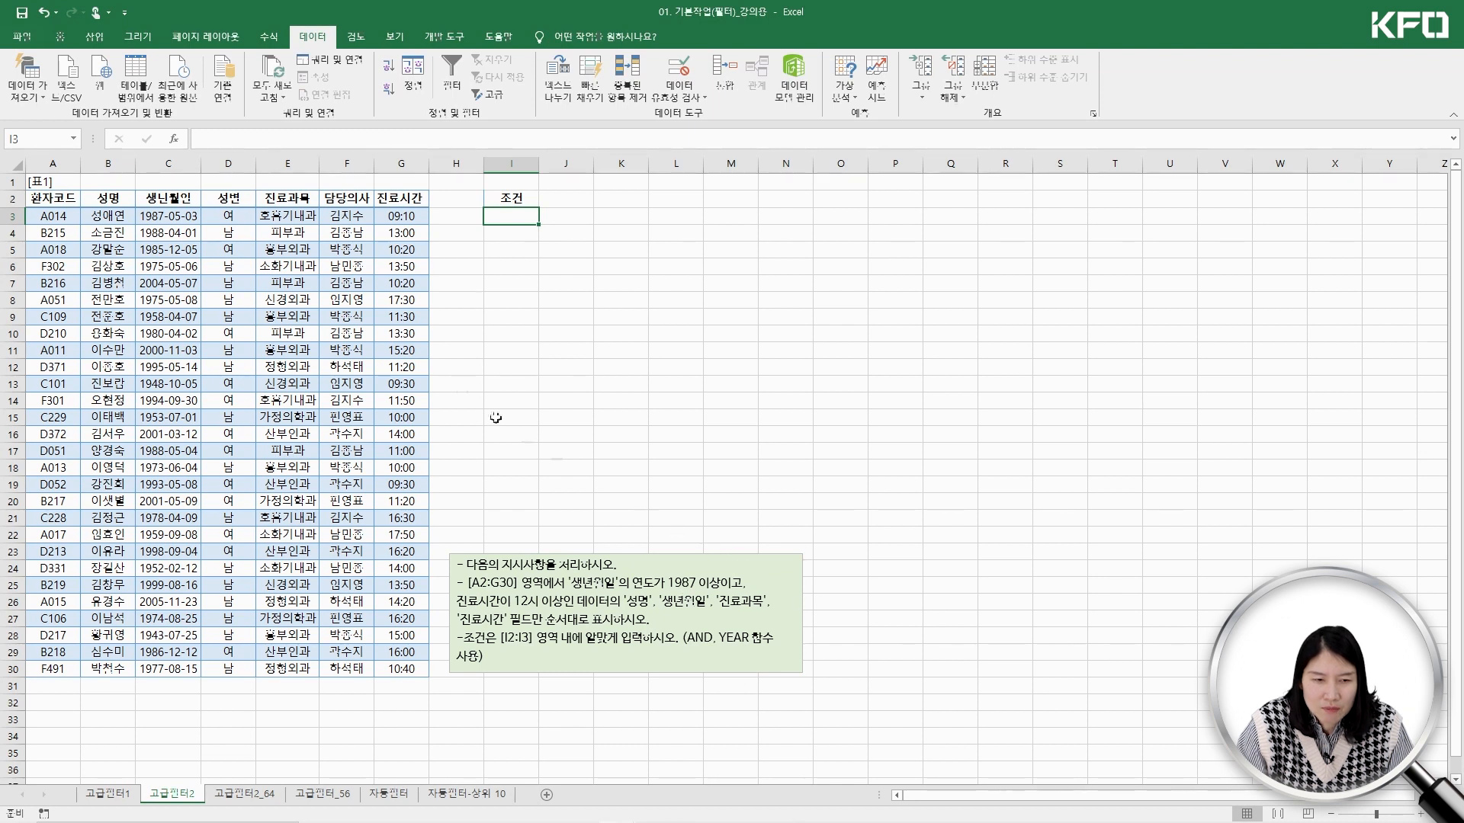
Enter the formula =YEAR(C3) in I3 to extract the birth year of the first record
{"action": "type", "text": "="}
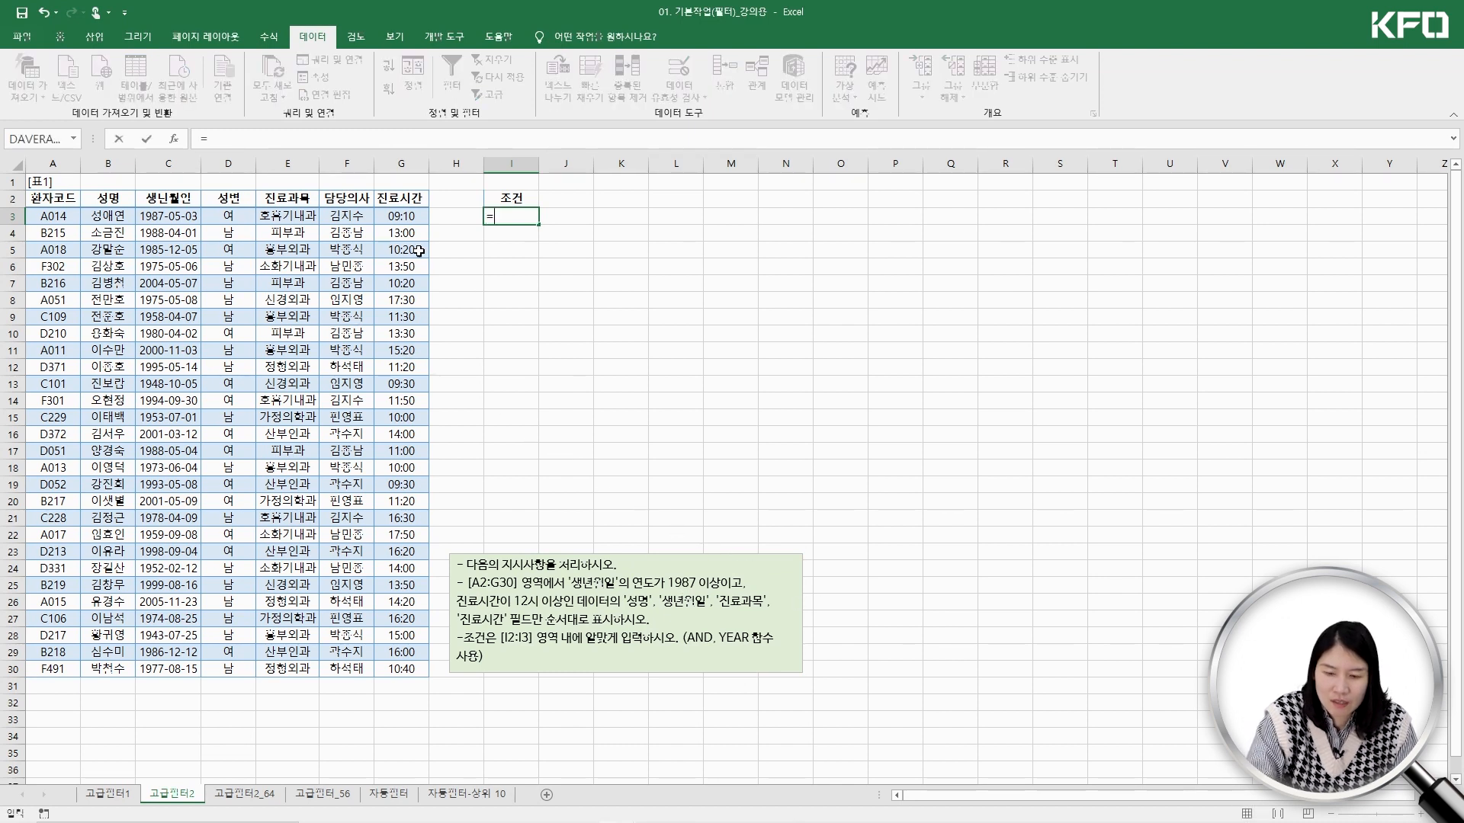
{"action": "type", "text": "year("}
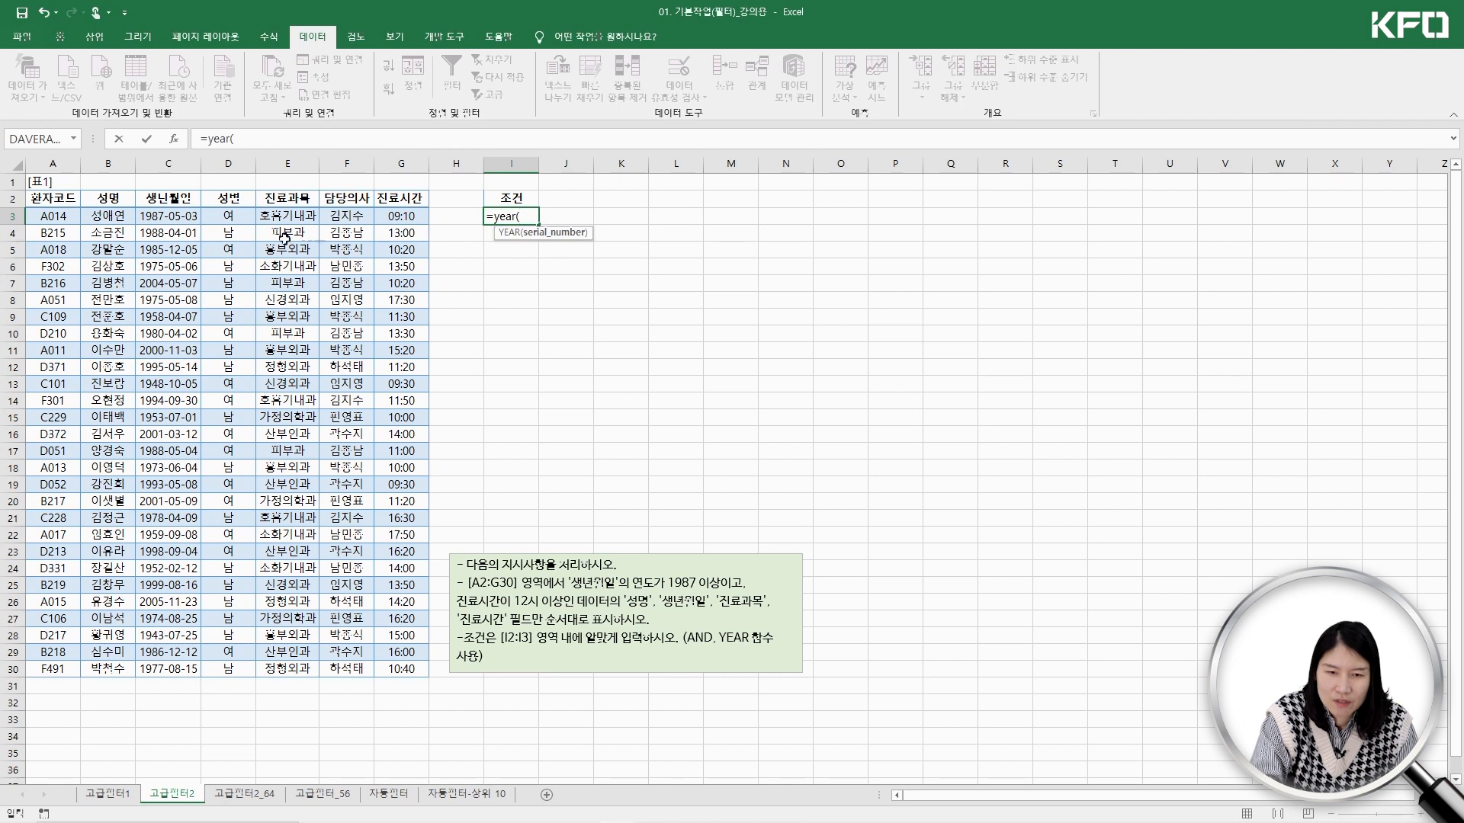
{"action": "left_click", "coordinate": [186, 219]}
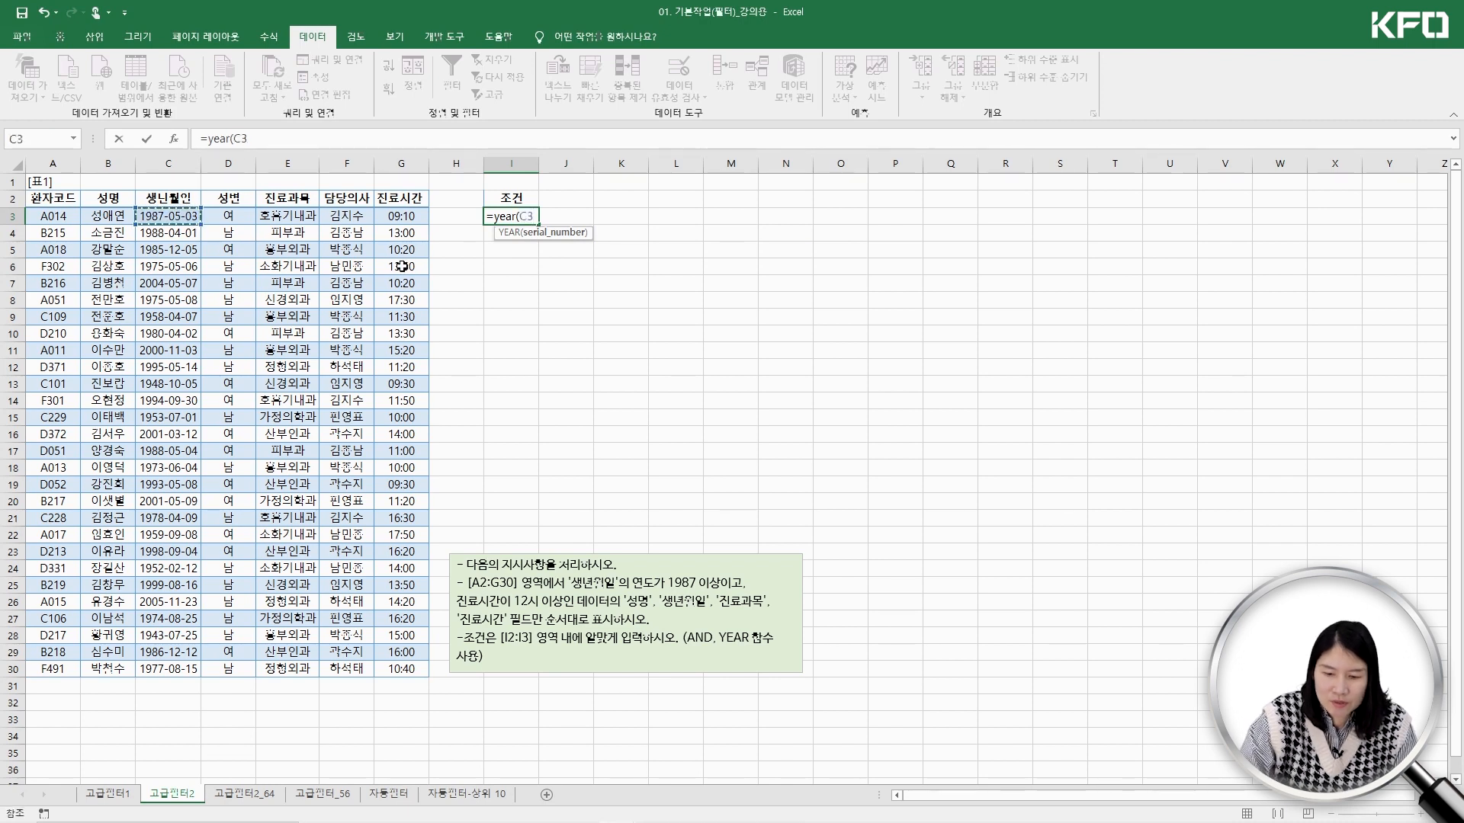
{"action": "type", "text": ")"}
{"action": "key", "text": "Return"}
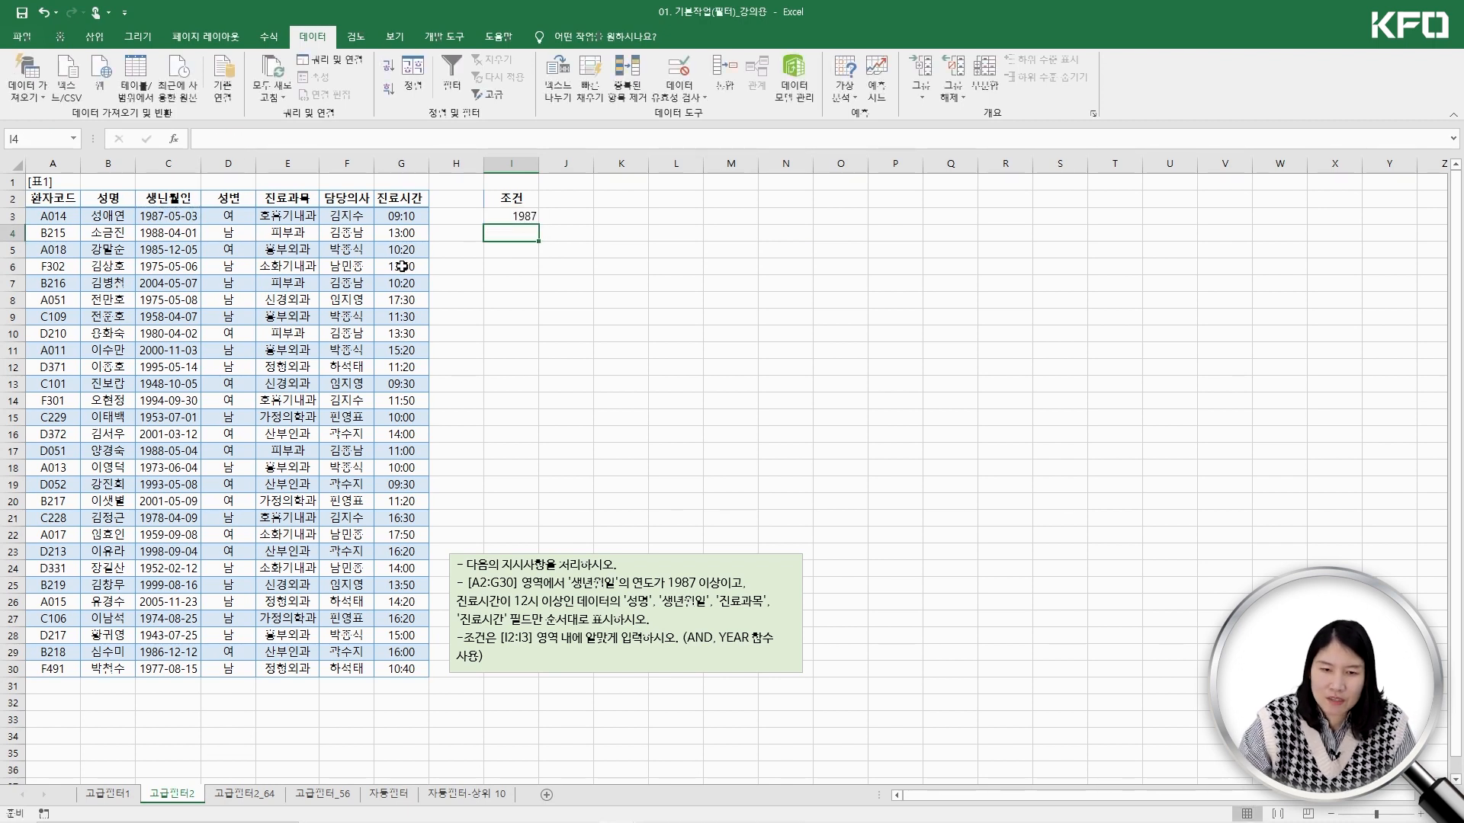
Extend the I3 formula to =YEAR(C3)>=1987 so it tests for birth years from 1987 on
{"action": "left_click", "coordinate": [509, 216]}
{"action": "left_click", "coordinate": [300, 134]}
{"action": "type", "text": ">=1987"}
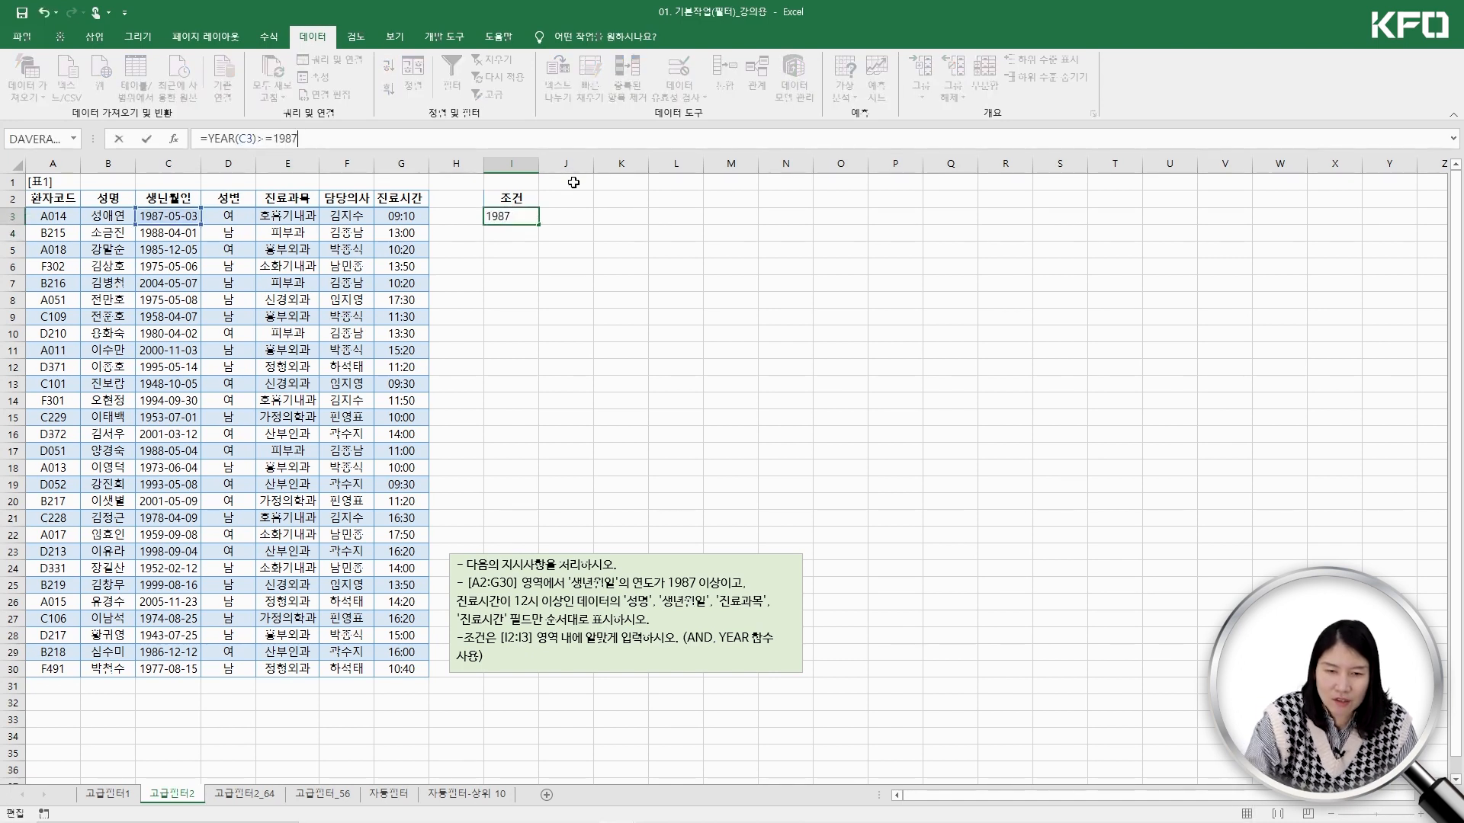
{"action": "key", "text": "Return"}
{"action": "left_click", "coordinate": [509, 217]}
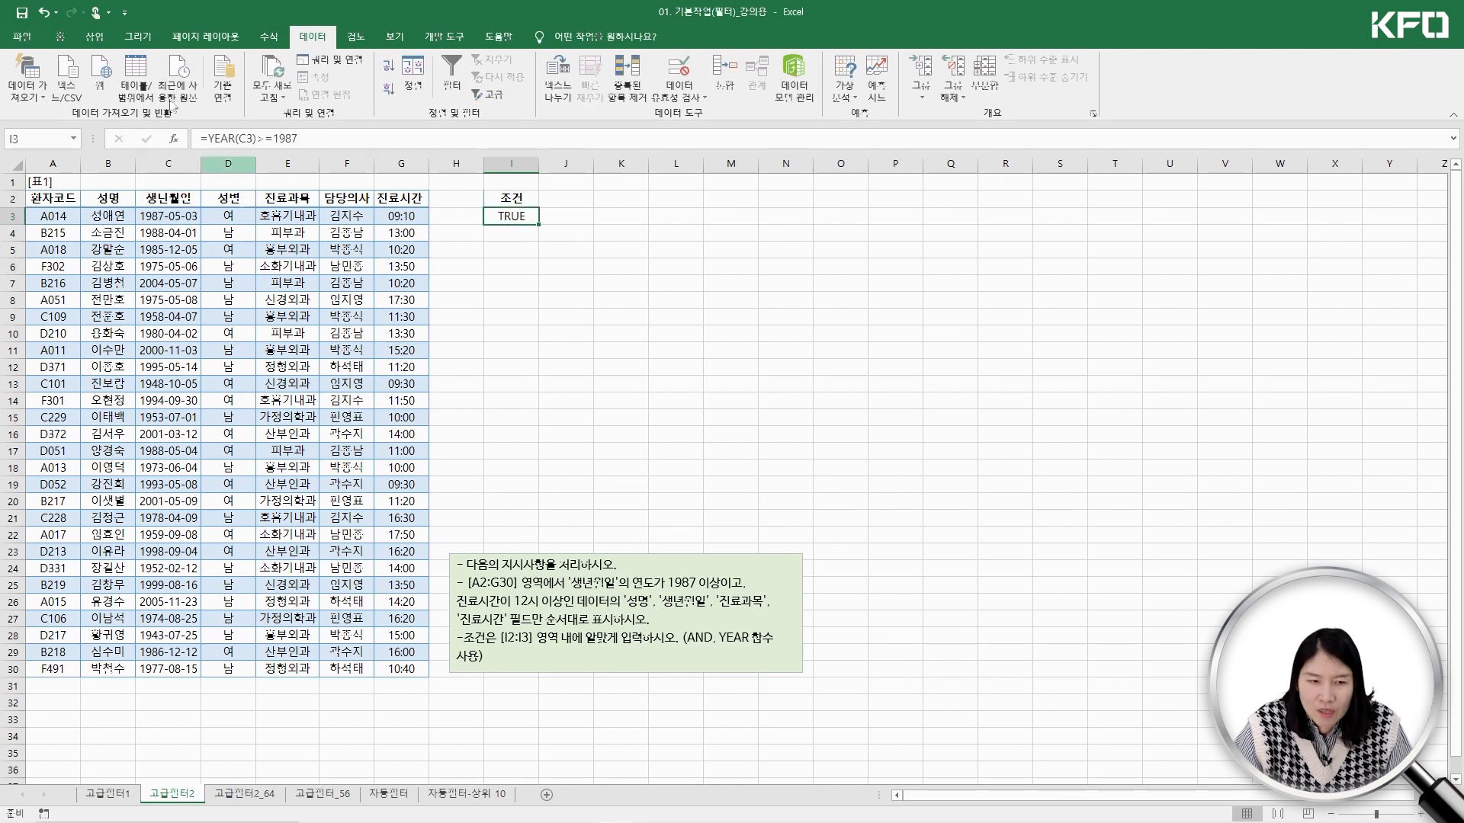
Add the treatment-time condition G3>0.5 to I3 and combine both tests as =AND(YEAR(C3)>=1987, G3>0.5)
{"action": "left_click", "coordinate": [331, 134]}
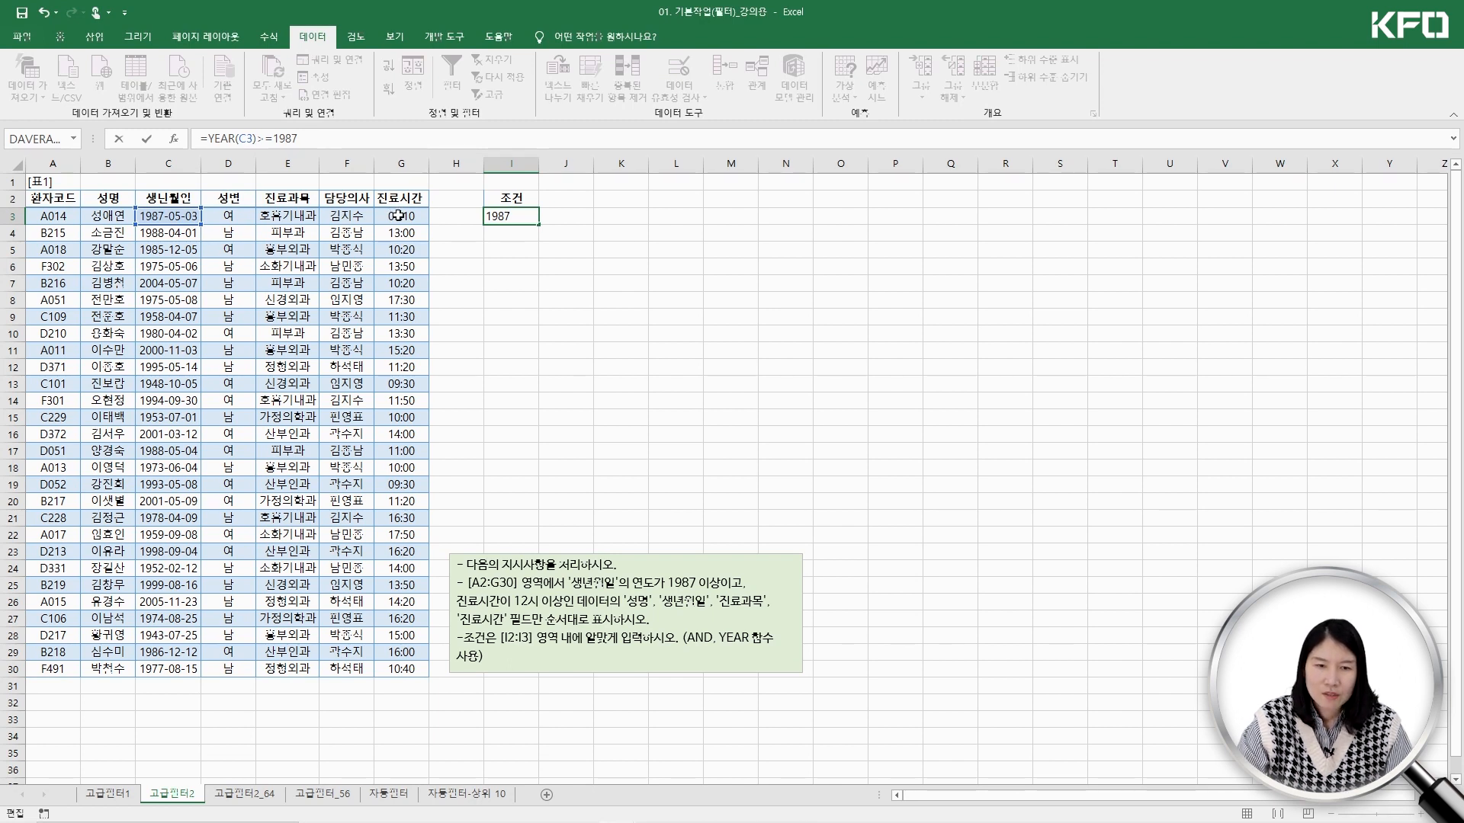
{"action": "left_click", "coordinate": [398, 216]}
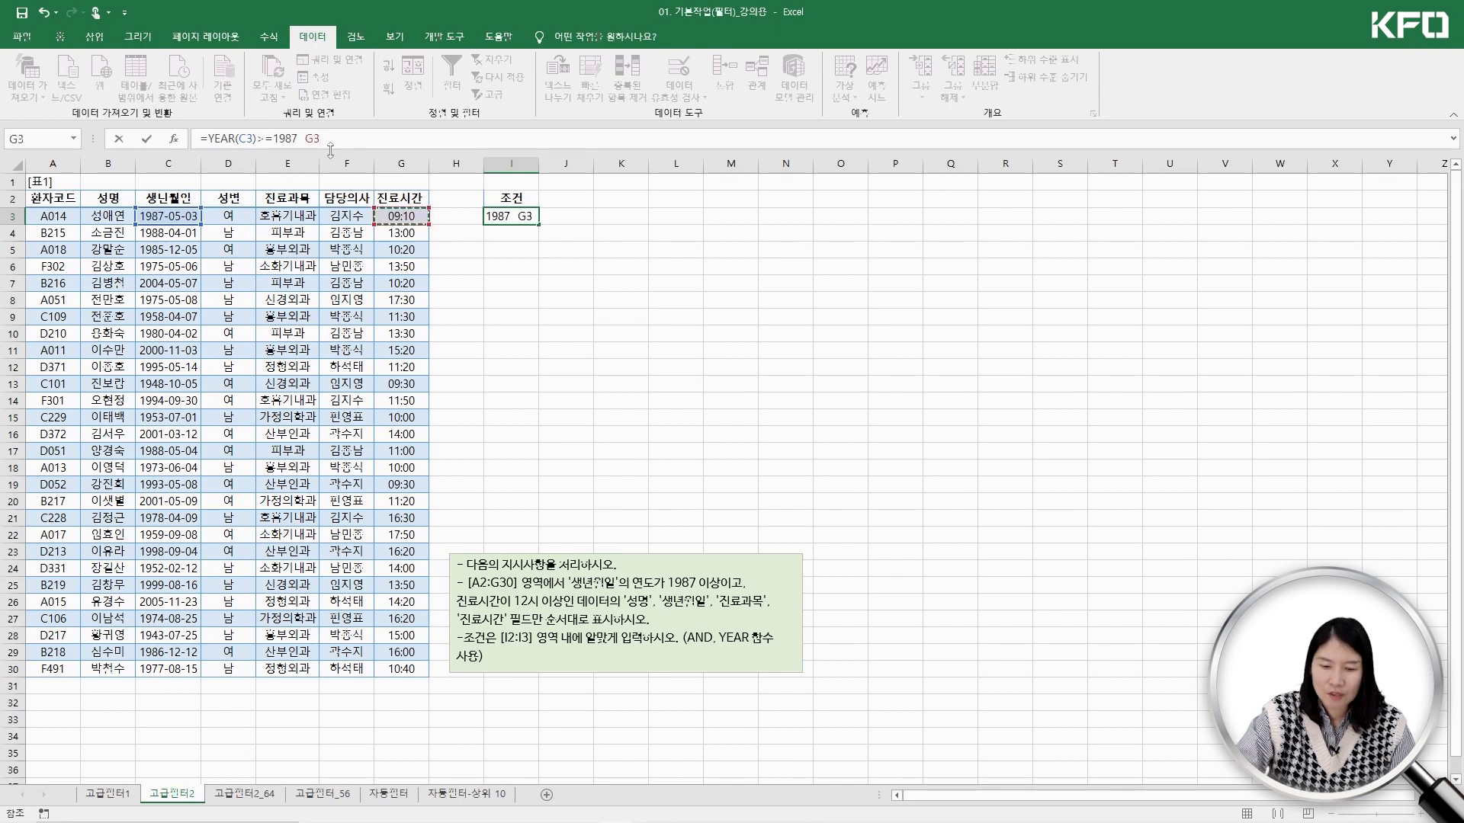
{"action": "type", "text": ">0.5"}
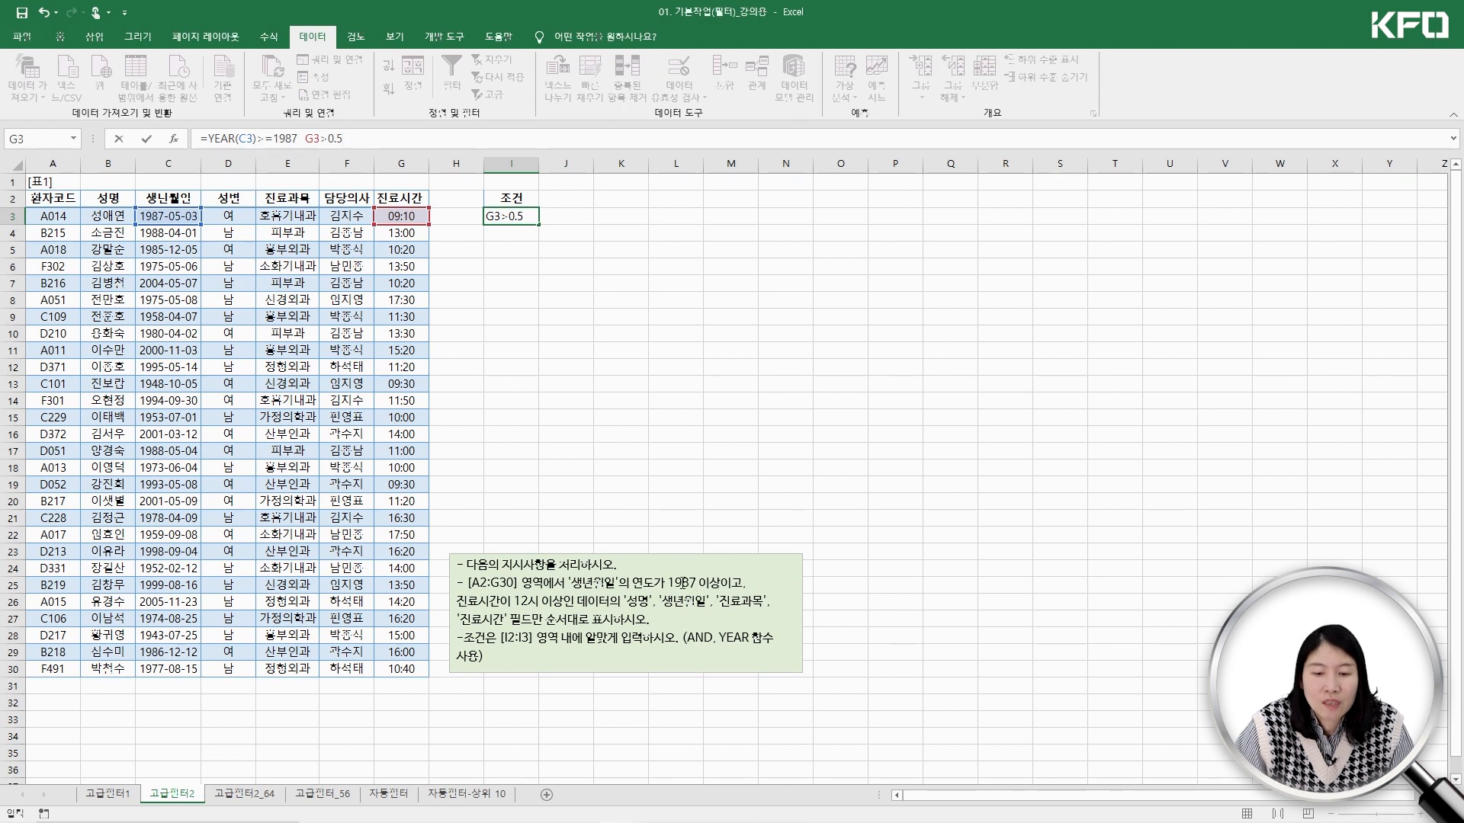
{"action": "left_click", "coordinate": [209, 137]}
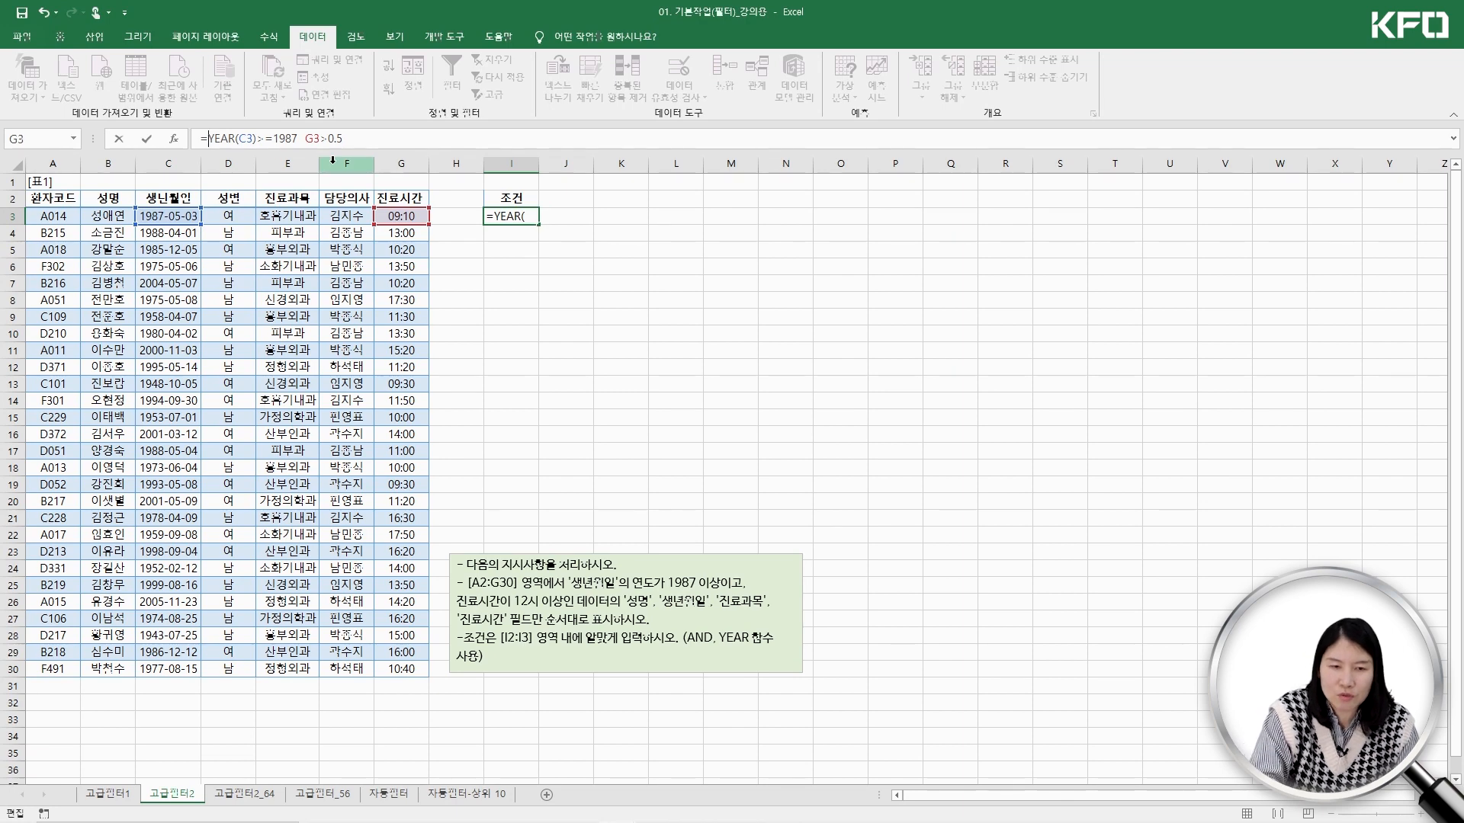
{"action": "type", "text": "and("}
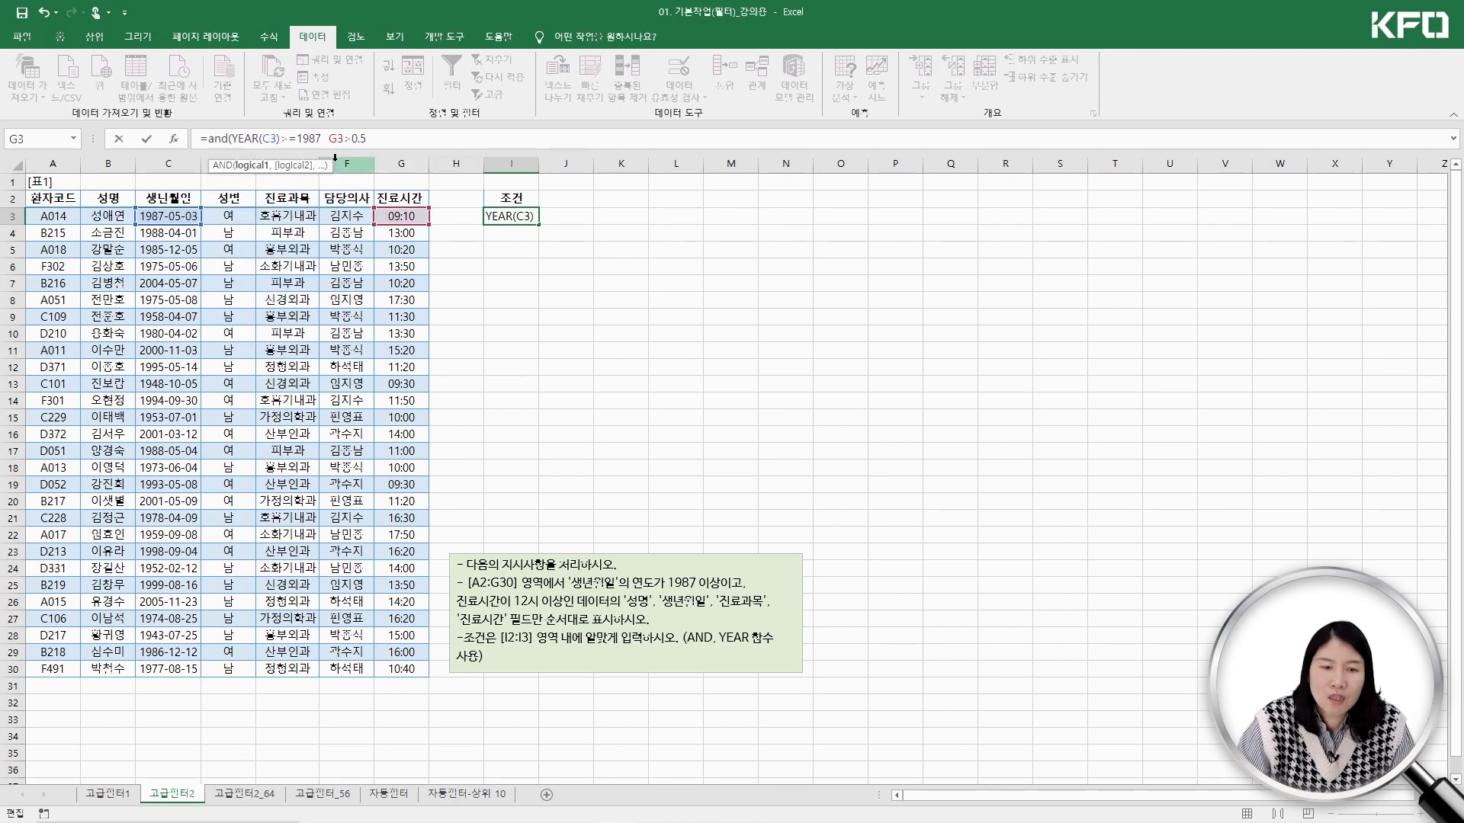
{"action": "left_click", "coordinate": [323, 138]}
{"action": "type", "text": ","}
{"action": "left_click", "coordinate": [384, 138]}
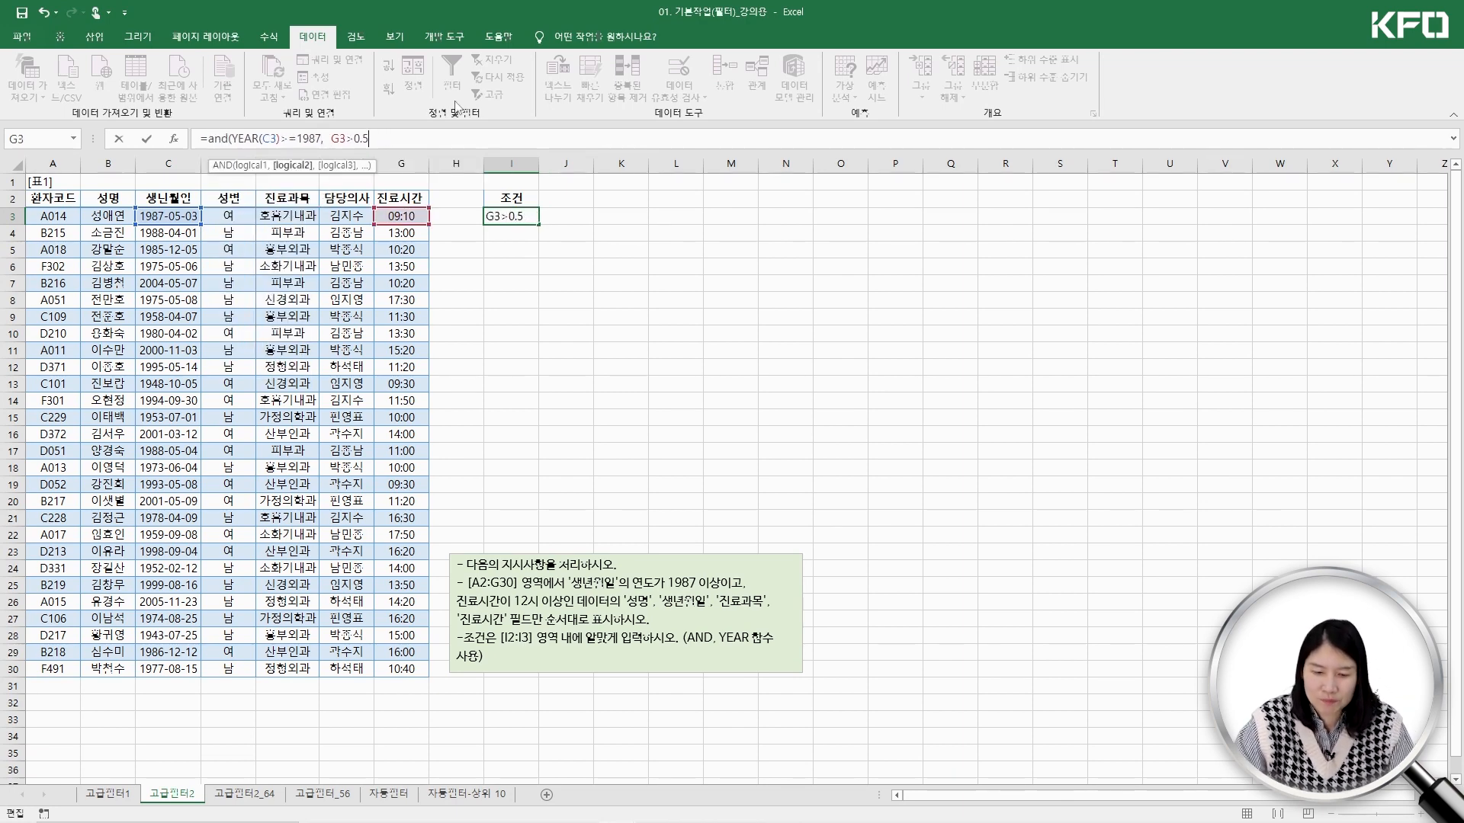
{"action": "type", "text": ")"}
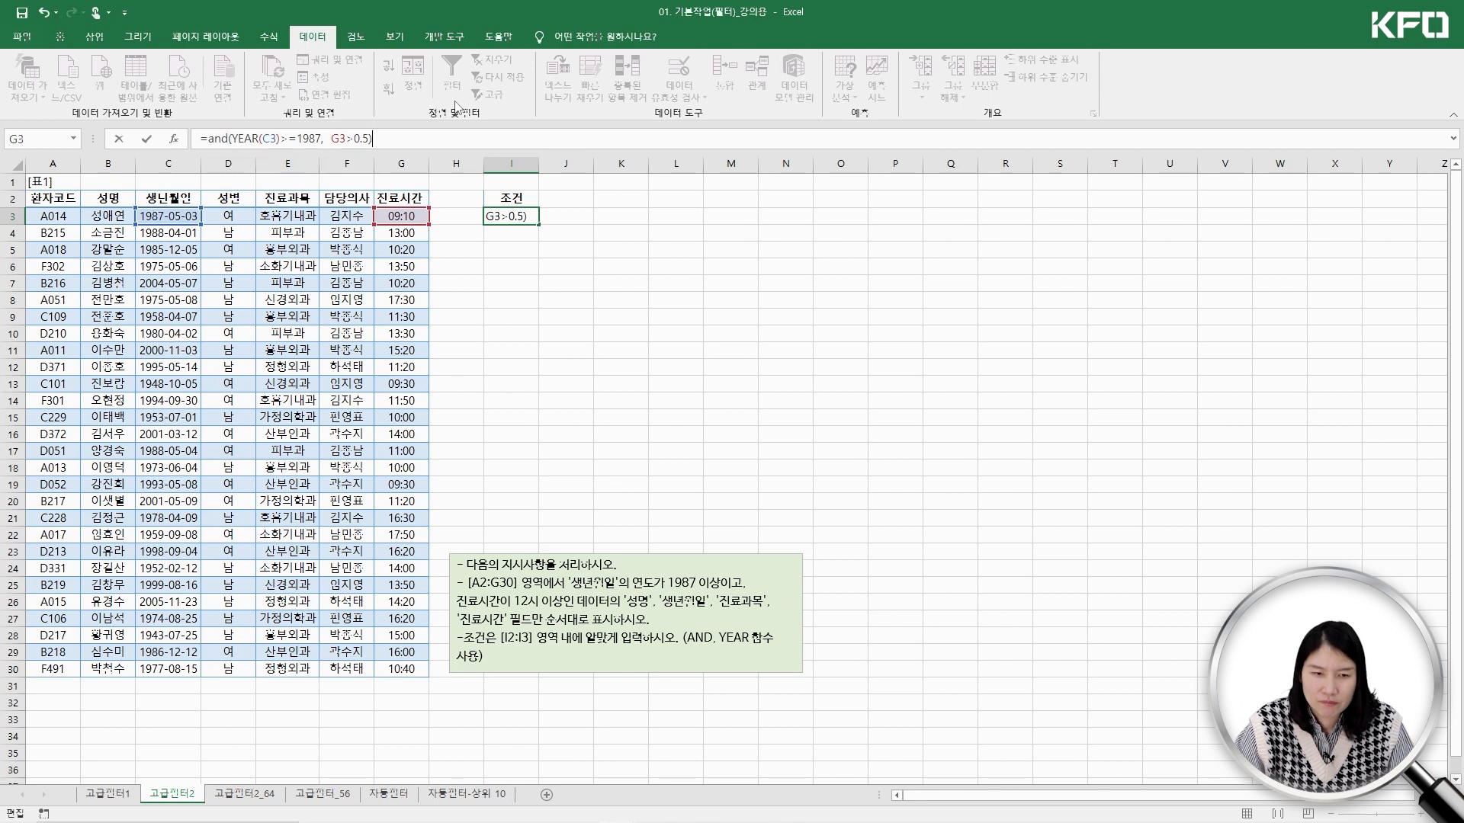
{"action": "key", "text": "Return"}
{"action": "left_click", "coordinate": [505, 217]}
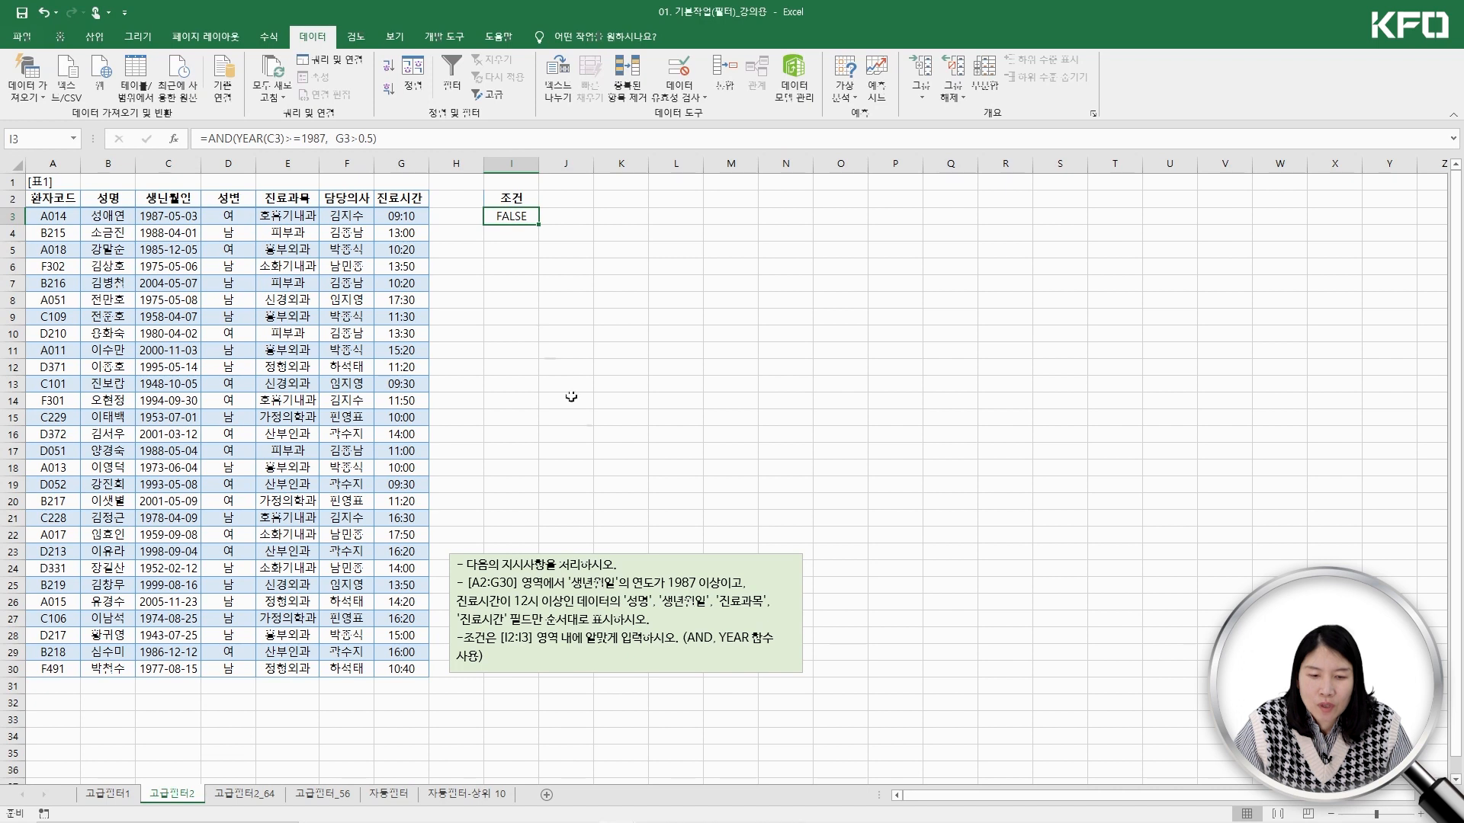
Enter the output headings 성명, 생년월일, 진료과목 and 진료시간 in I5:L5
{"action": "left_click", "coordinate": [513, 266]}
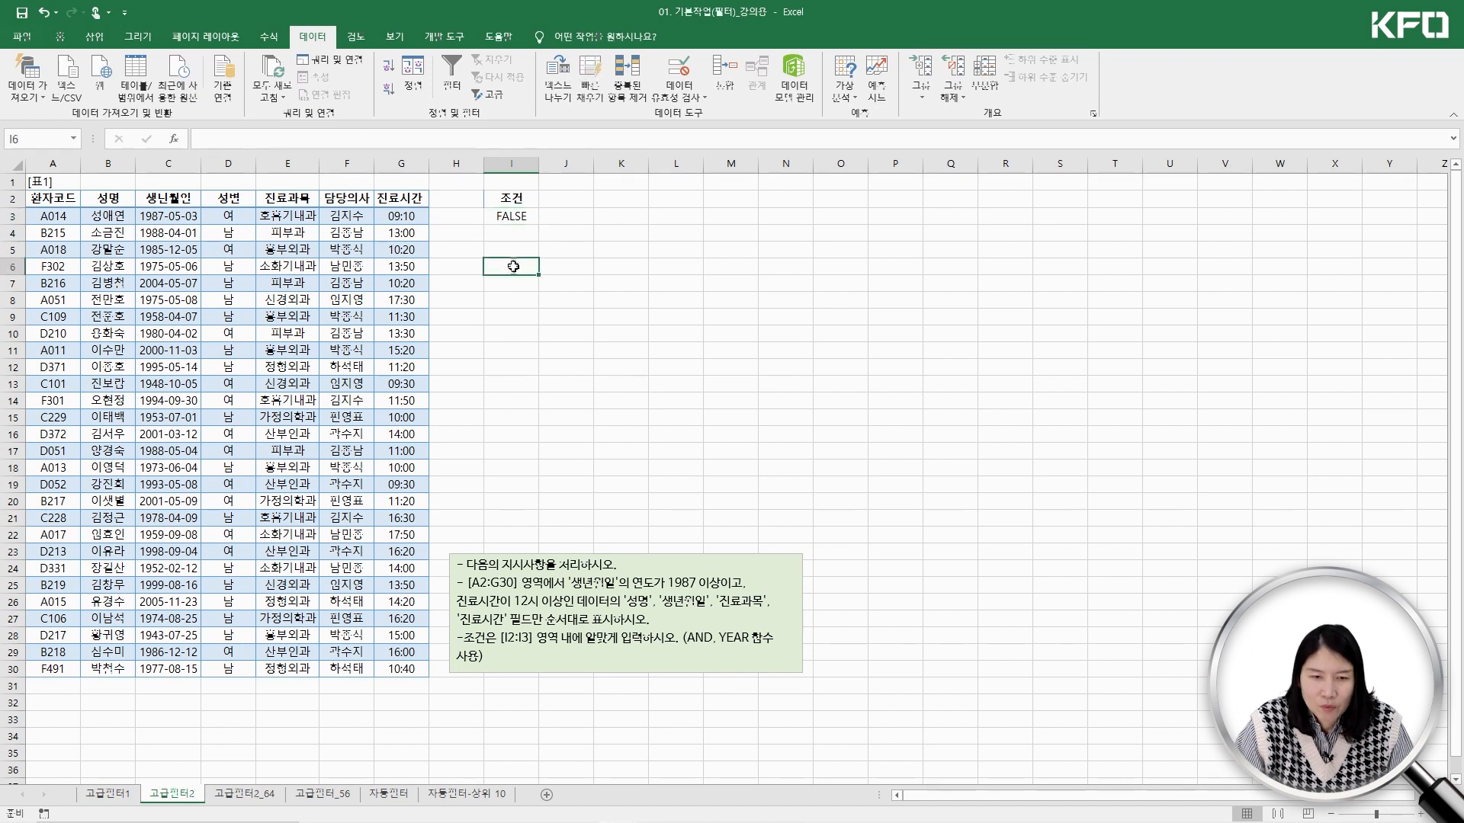
{"action": "left_click", "coordinate": [513, 249]}
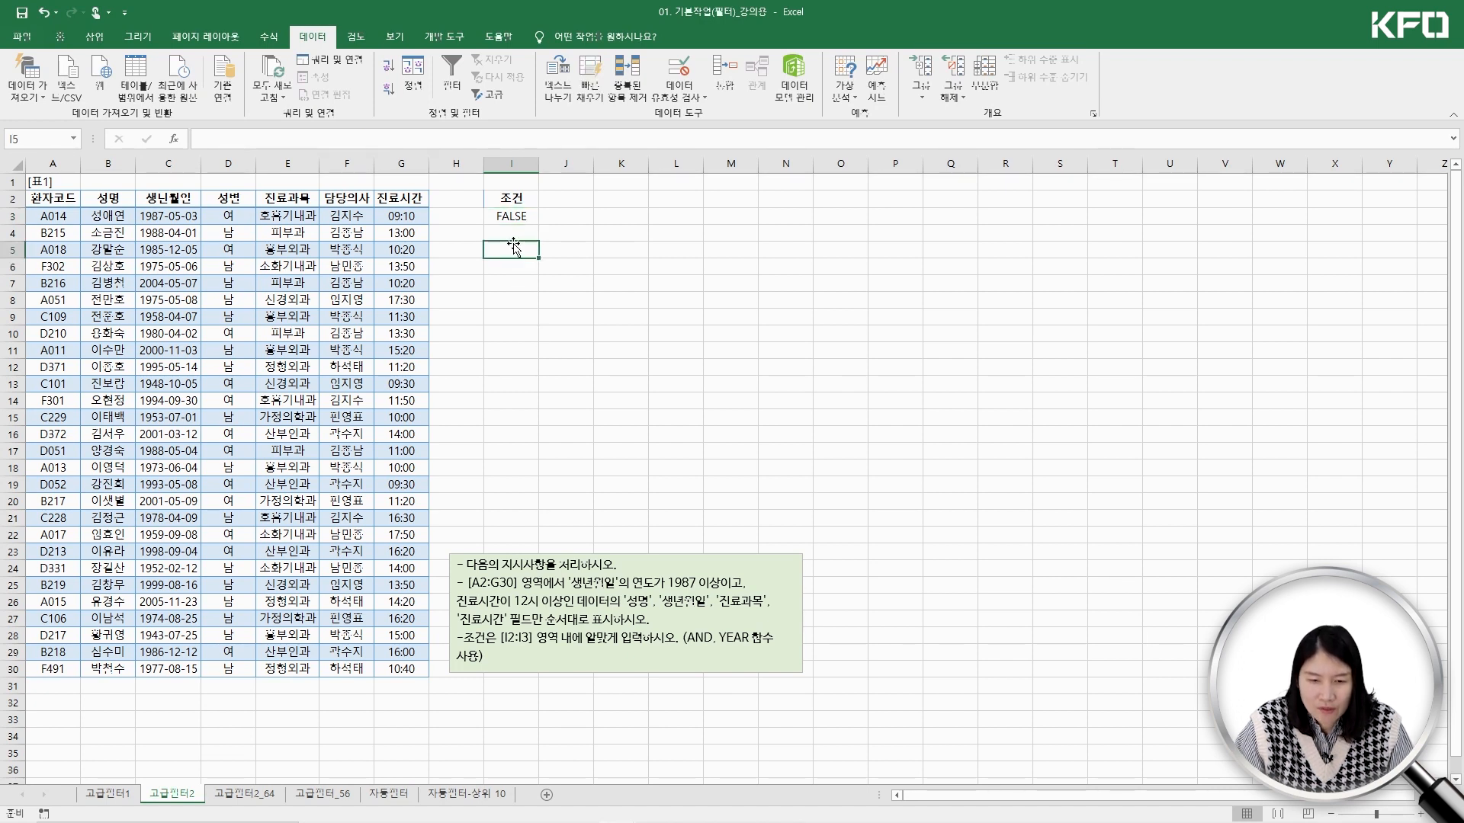
{"action": "type", "text": "성명"}
{"action": "key", "text": "Tab"}
{"action": "type", "text": "생년월일"}
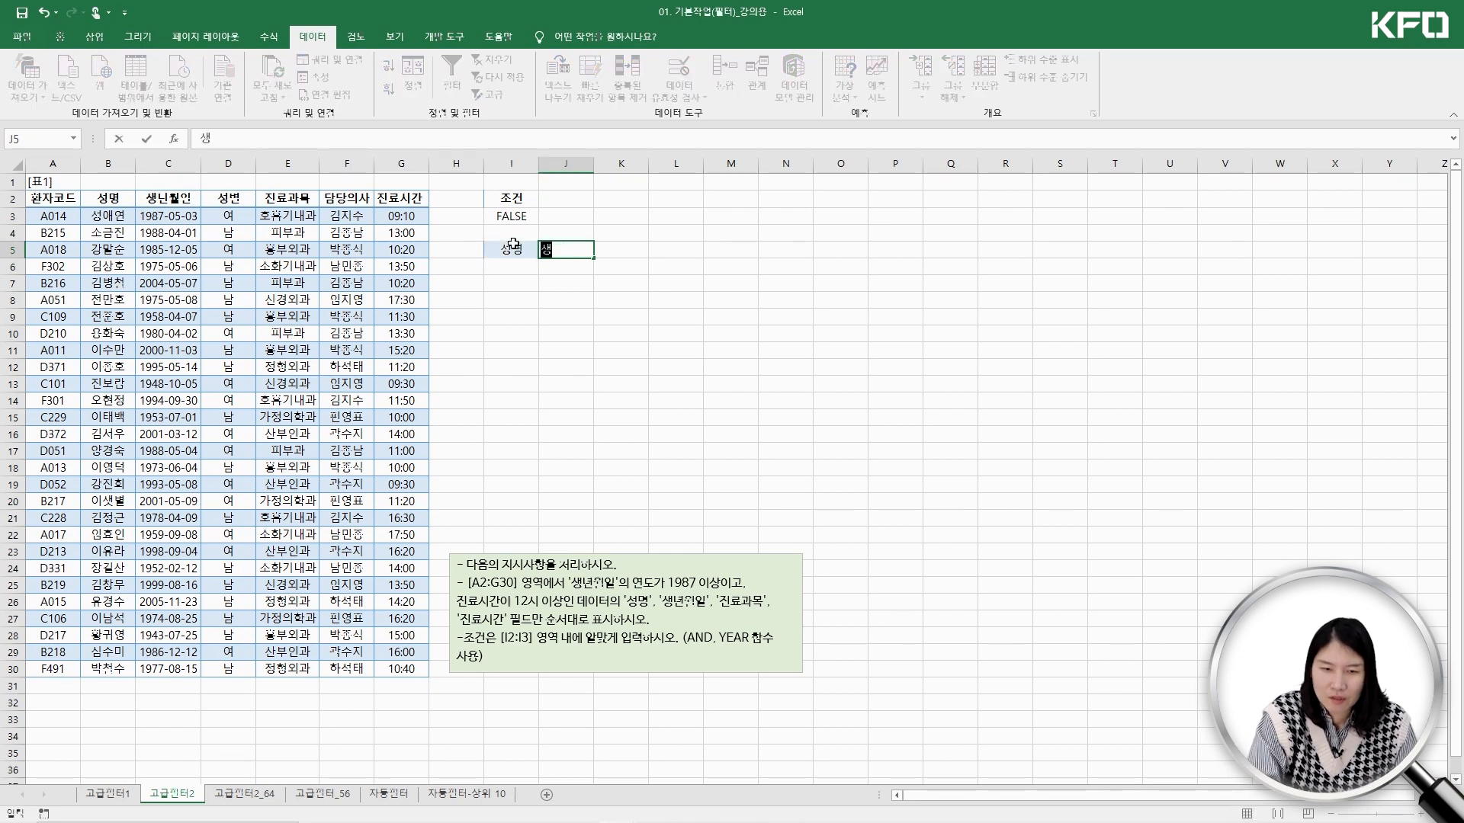
{"action": "key", "text": "Tab"}
{"action": "type", "text": "진료과목"}
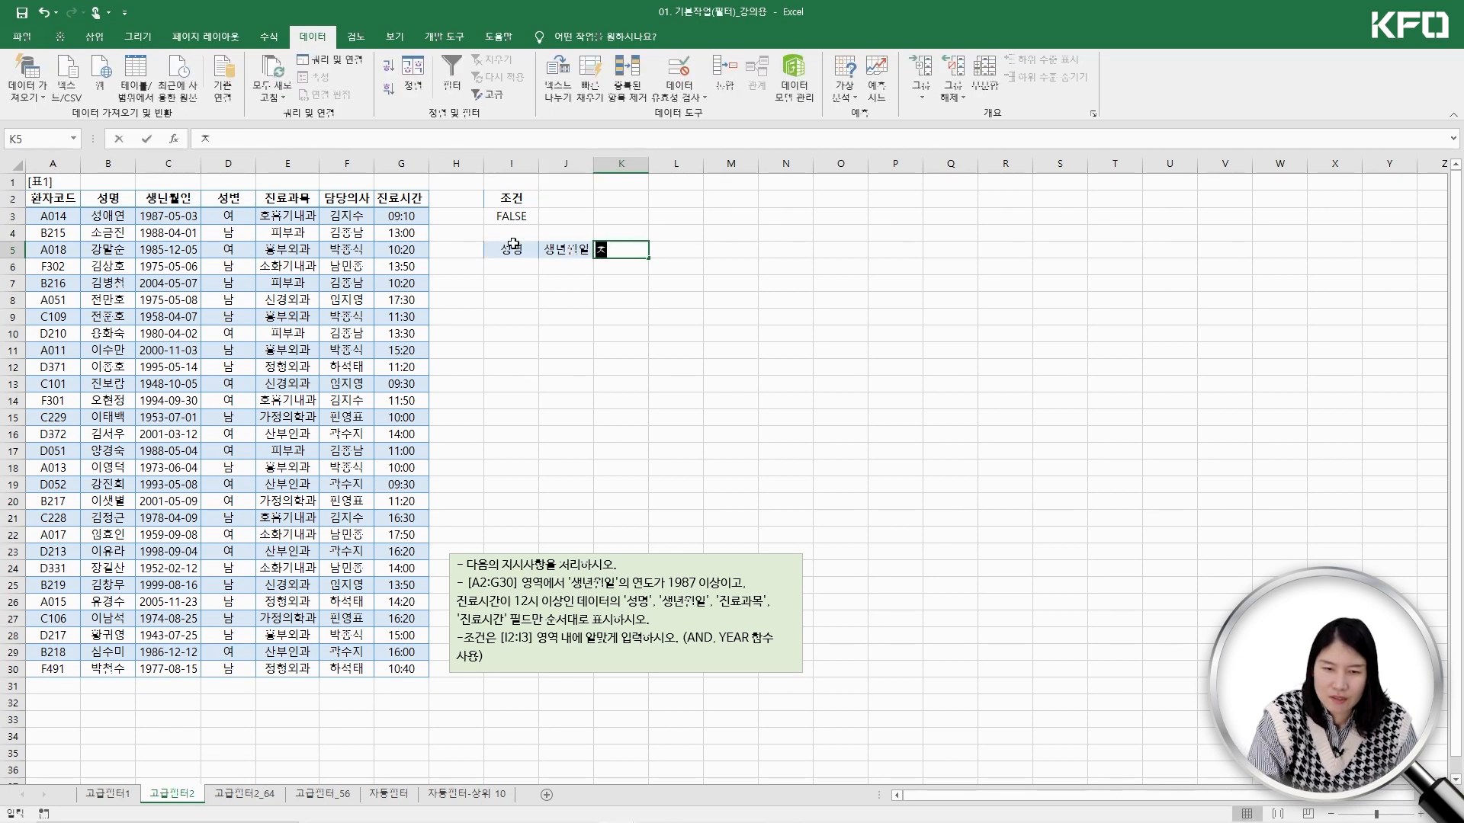
{"action": "key", "text": "Tab"}
{"action": "type", "text": "진료시간"}
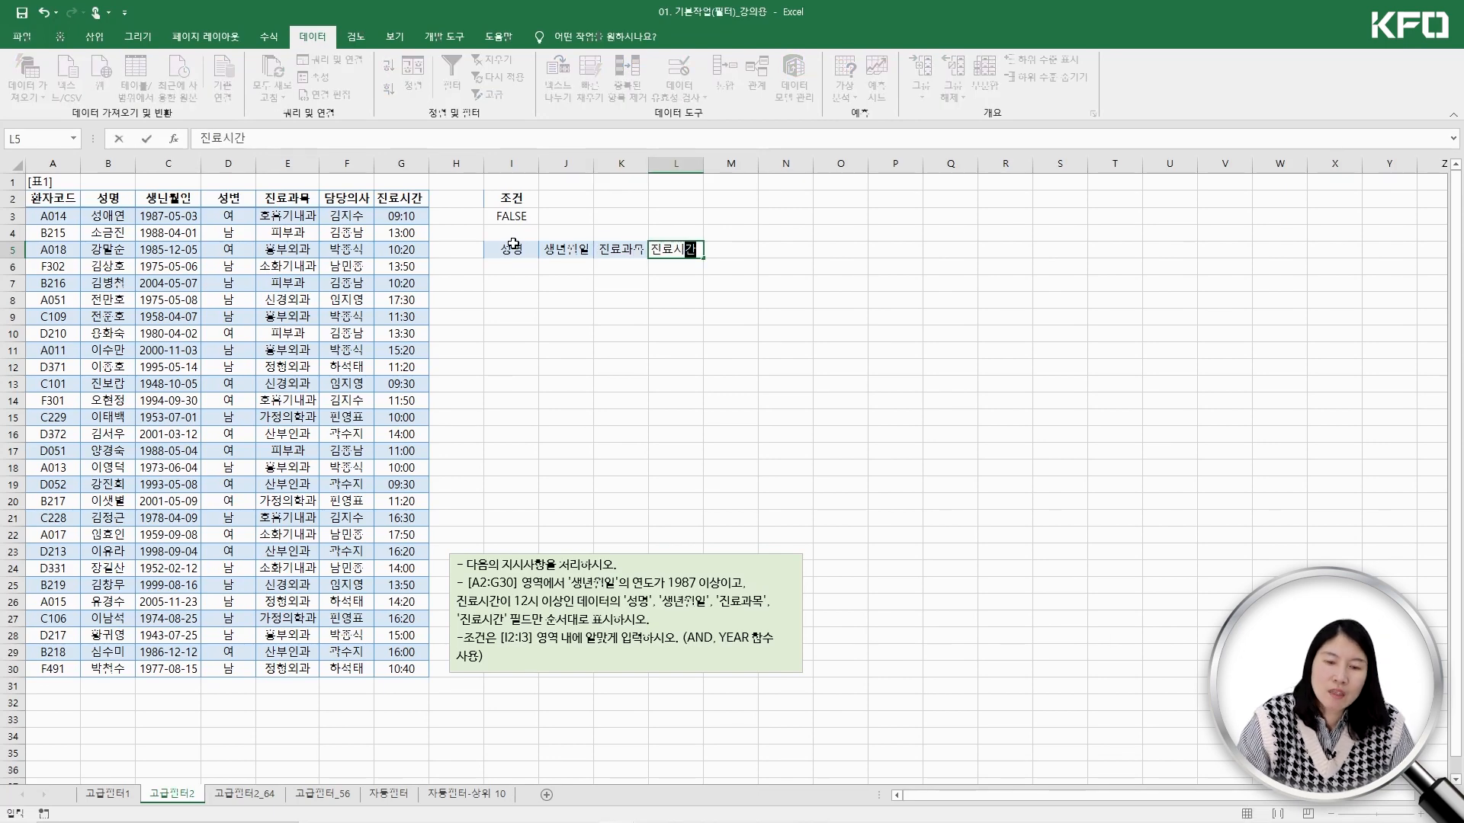
{"action": "key", "text": "Return"}
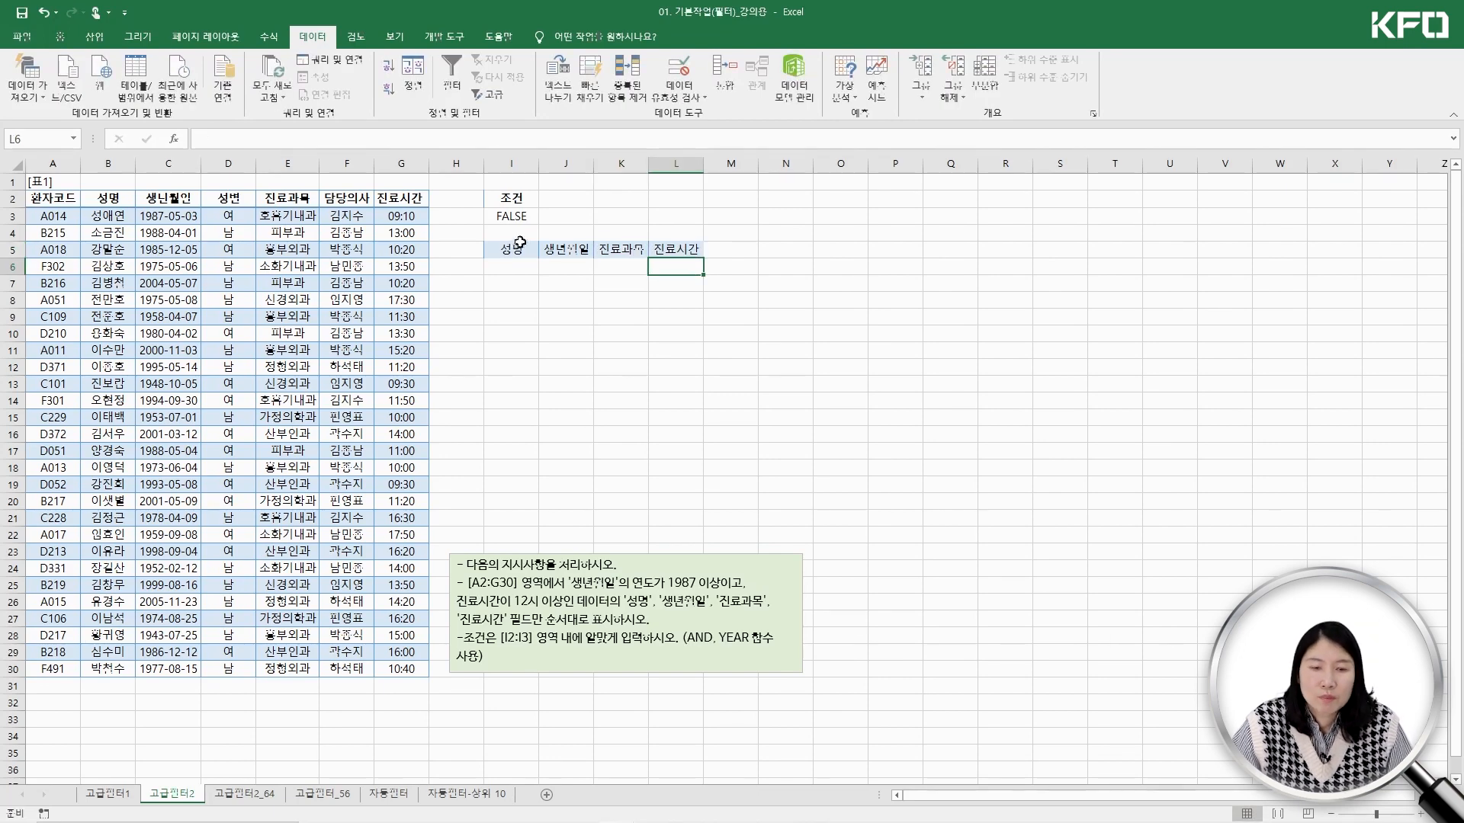
{"action": "left_click", "coordinate": [512, 249]}
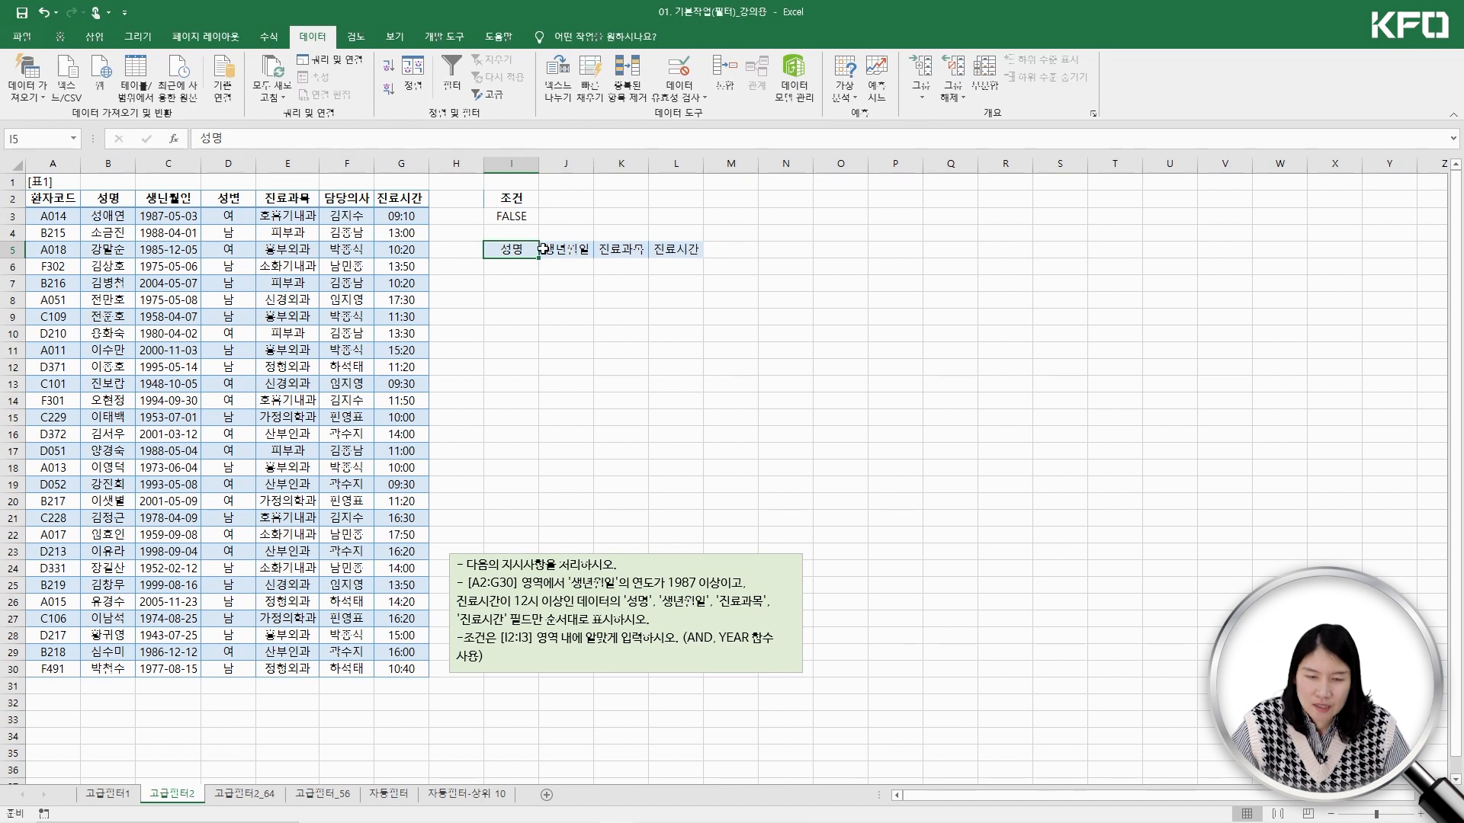
{"action": "left_click", "coordinate": [347, 200]}
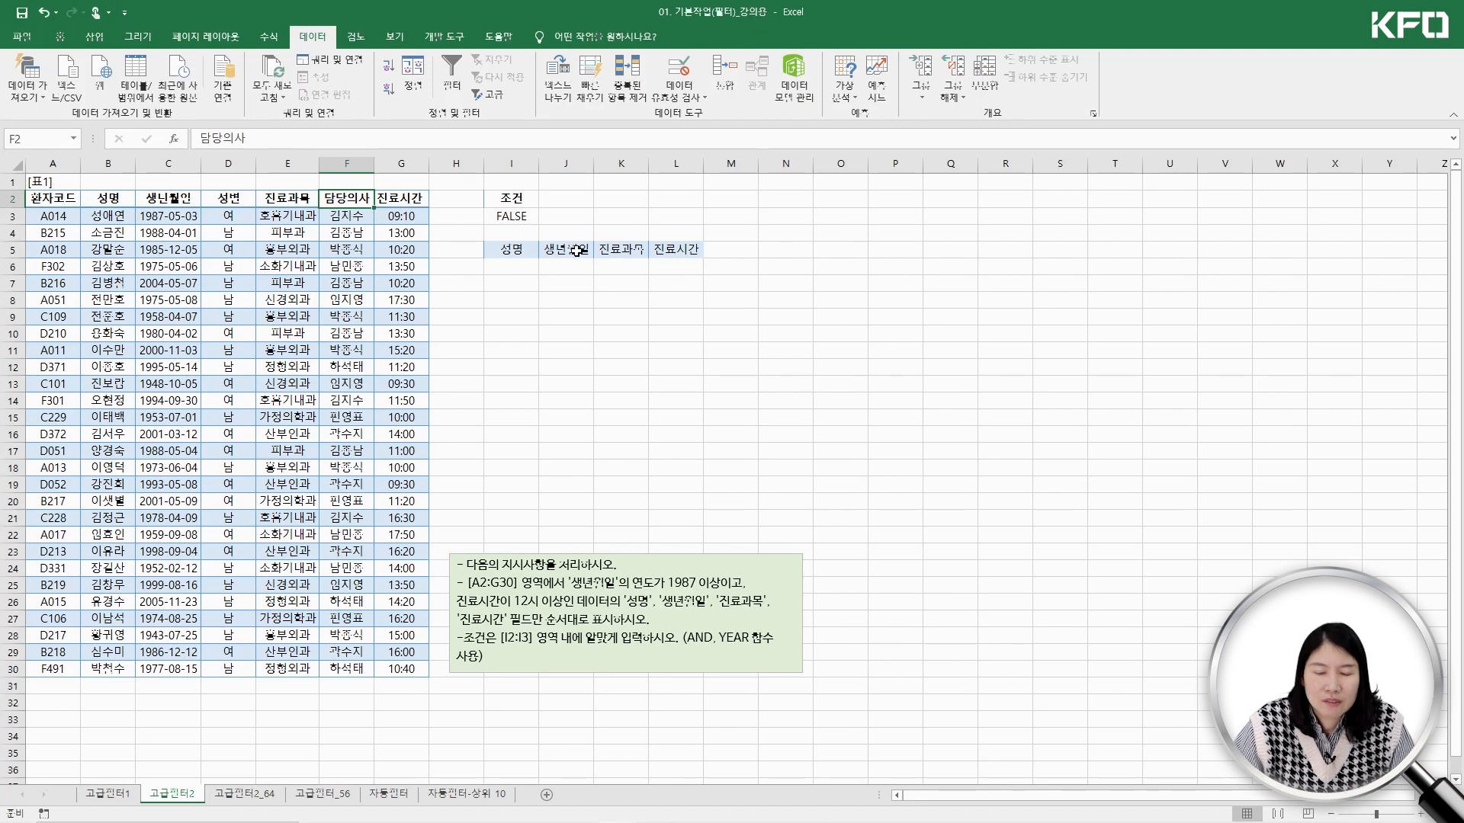
{"action": "left_click", "coordinate": [517, 249]}
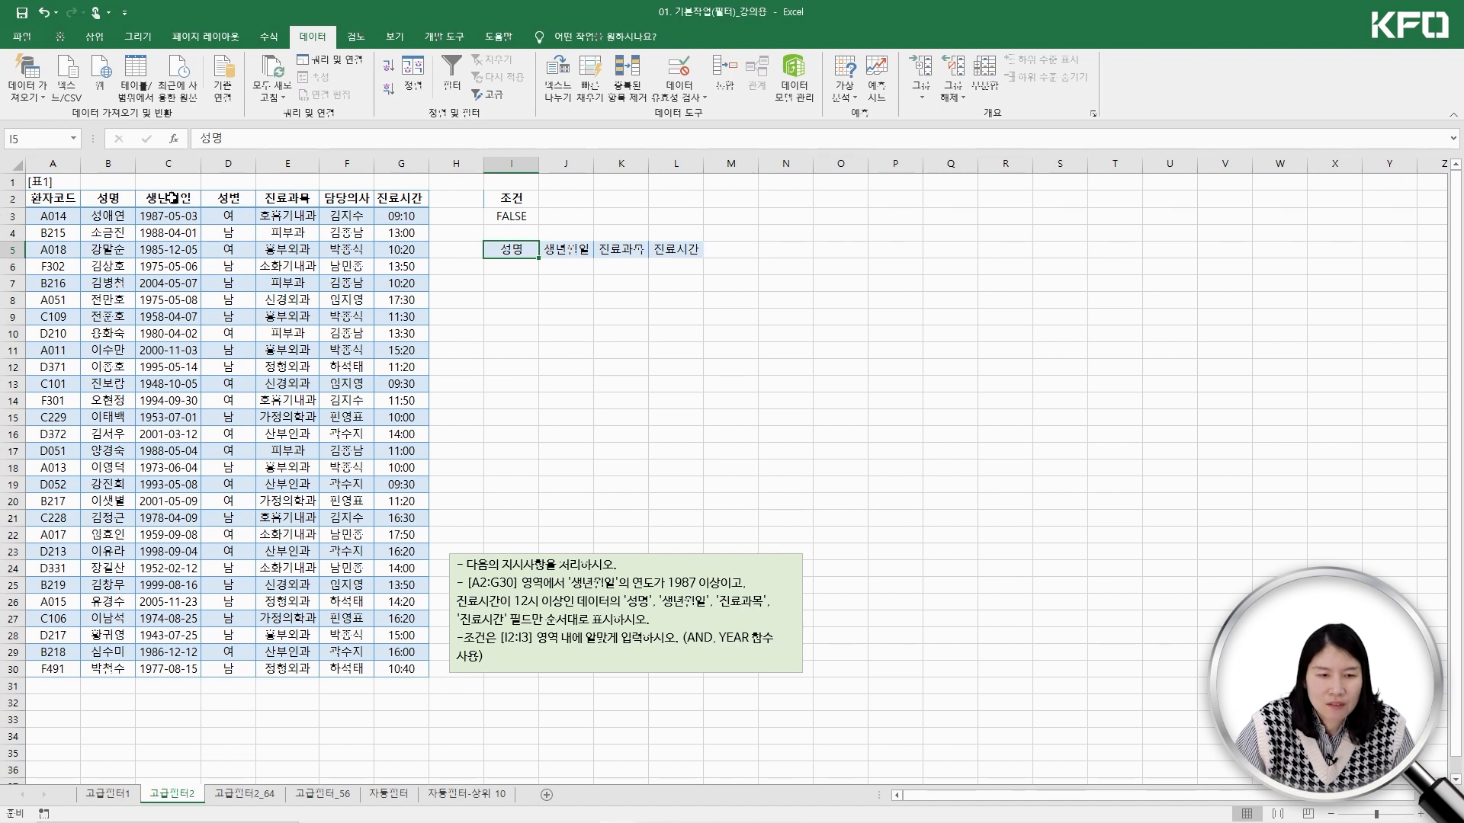
{"action": "left_click", "coordinate": [226, 196]}
{"action": "key", "text": "ctrl+c"}
{"action": "left_click", "coordinate": [511, 249]}
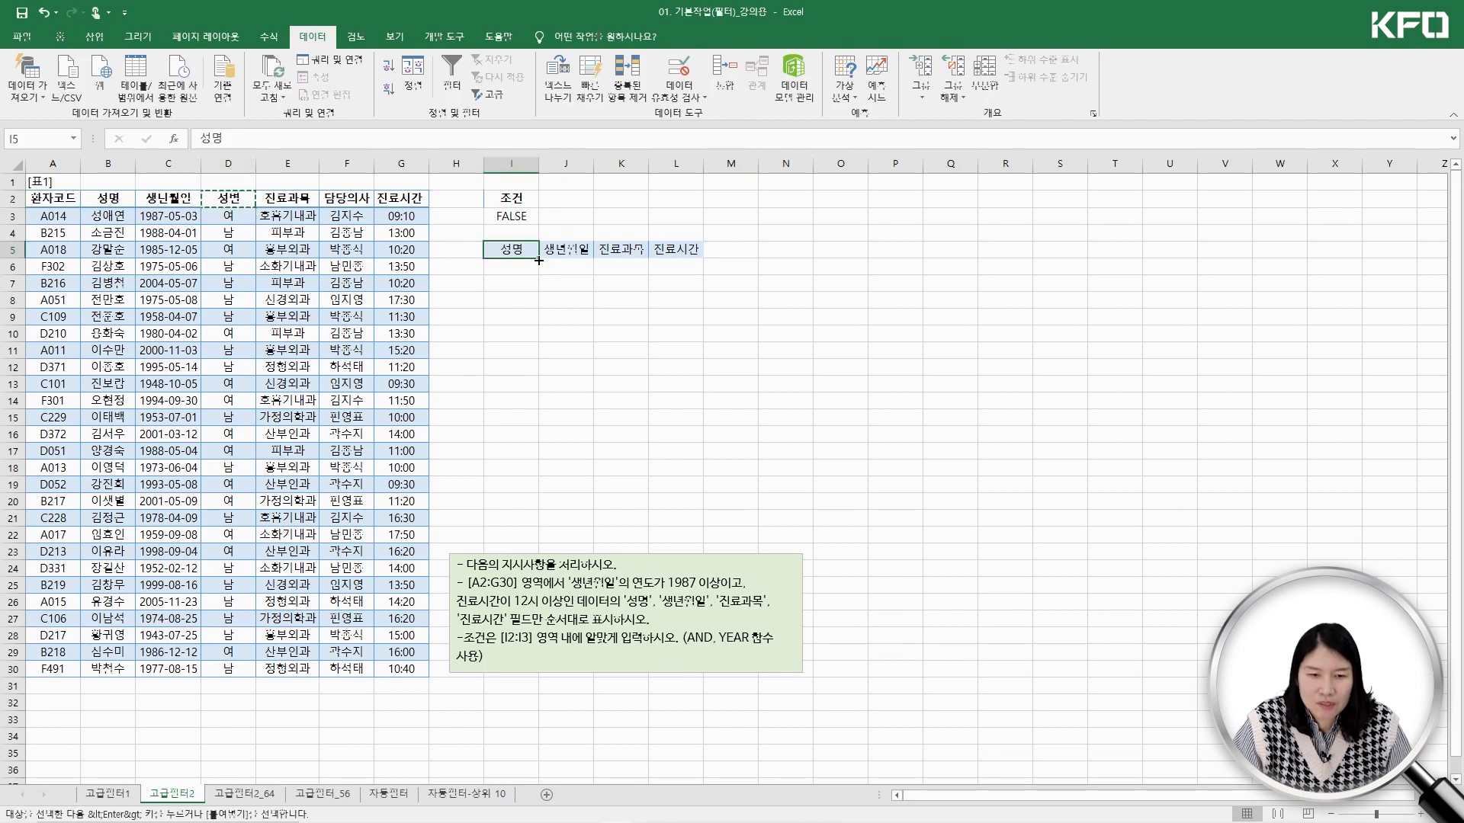
Copy the source table's 성명 and 생년월일 headings into I5 and J5
{"action": "left_click", "coordinate": [108, 198]}
{"action": "key", "text": "ctrl+c"}
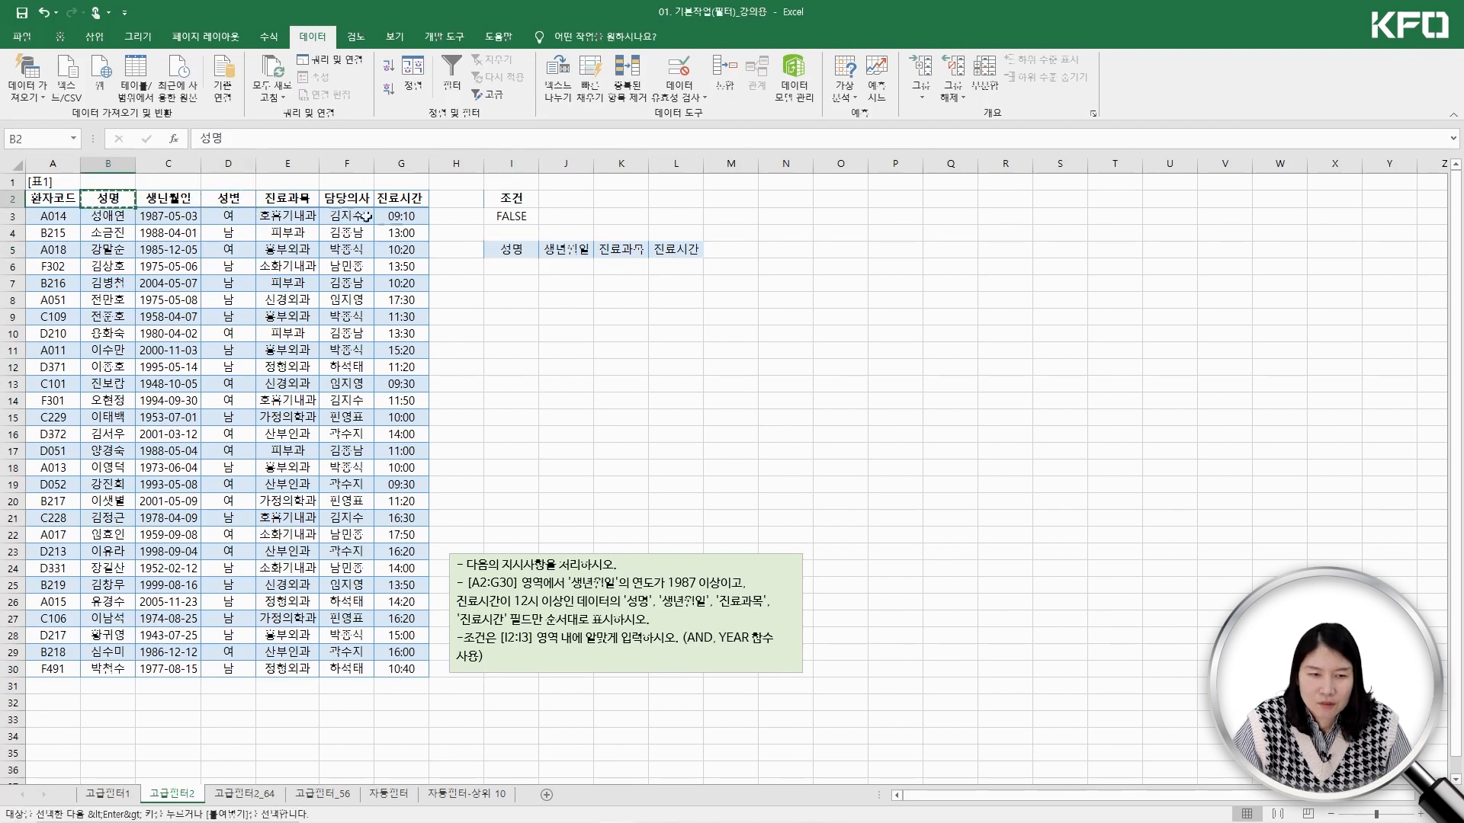
{"action": "left_click", "coordinate": [504, 250]}
{"action": "key", "text": "ctrl+v"}
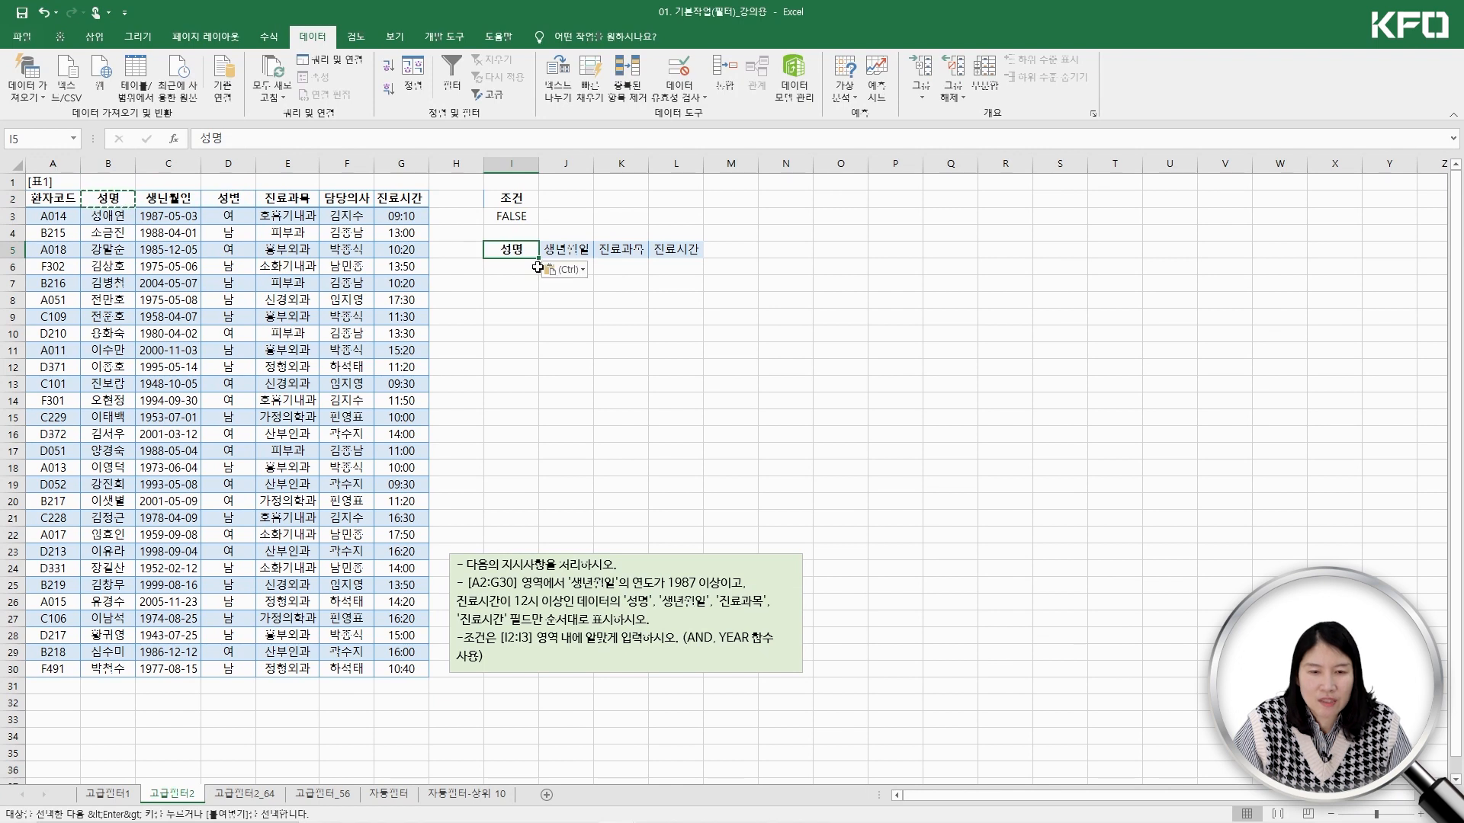
{"action": "left_click", "coordinate": [150, 198]}
{"action": "key", "text": "ctrl+c"}
{"action": "left_click", "coordinate": [581, 250]}
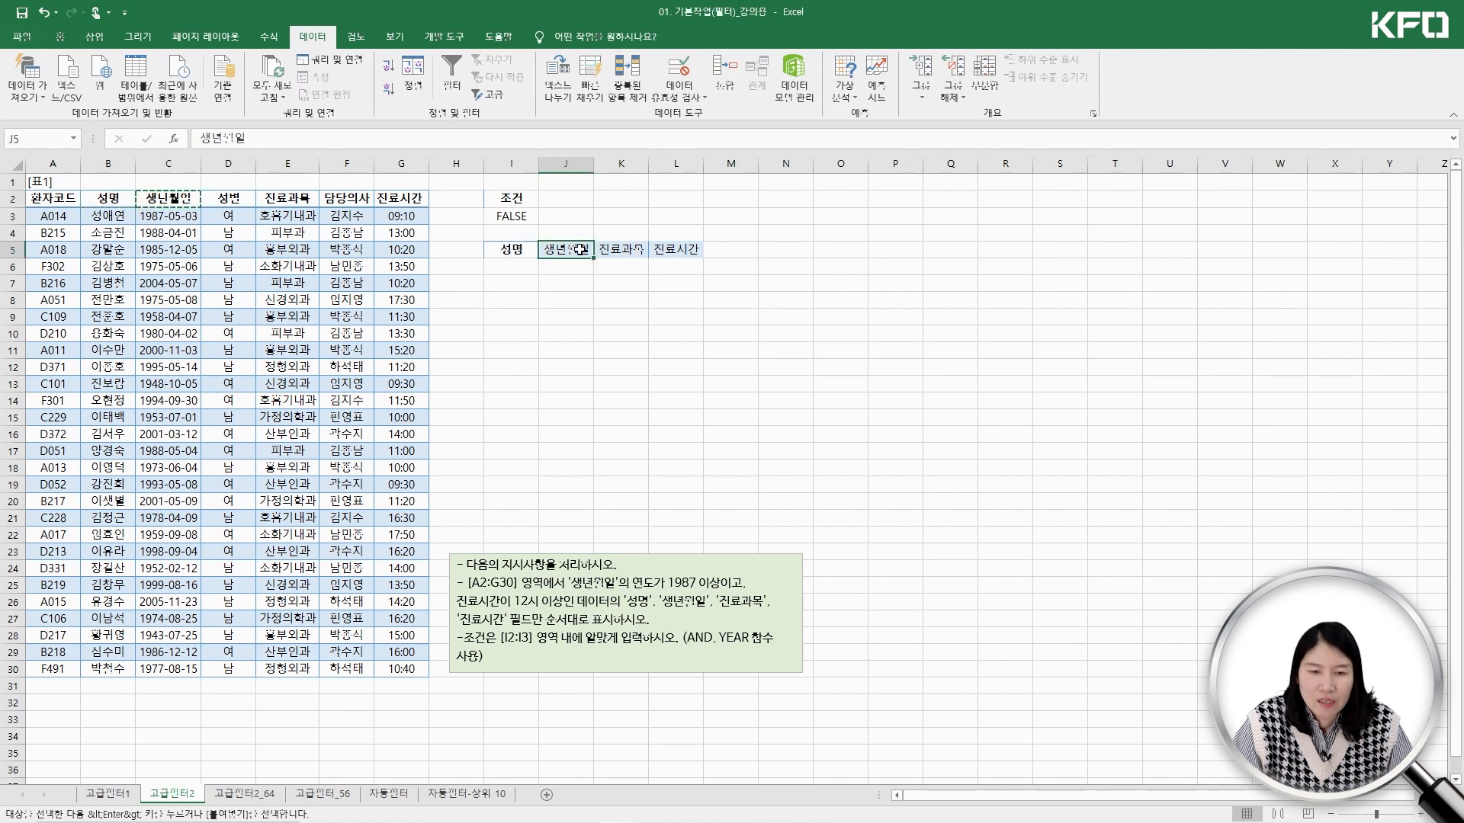
{"action": "key", "text": "ctrl+v"}
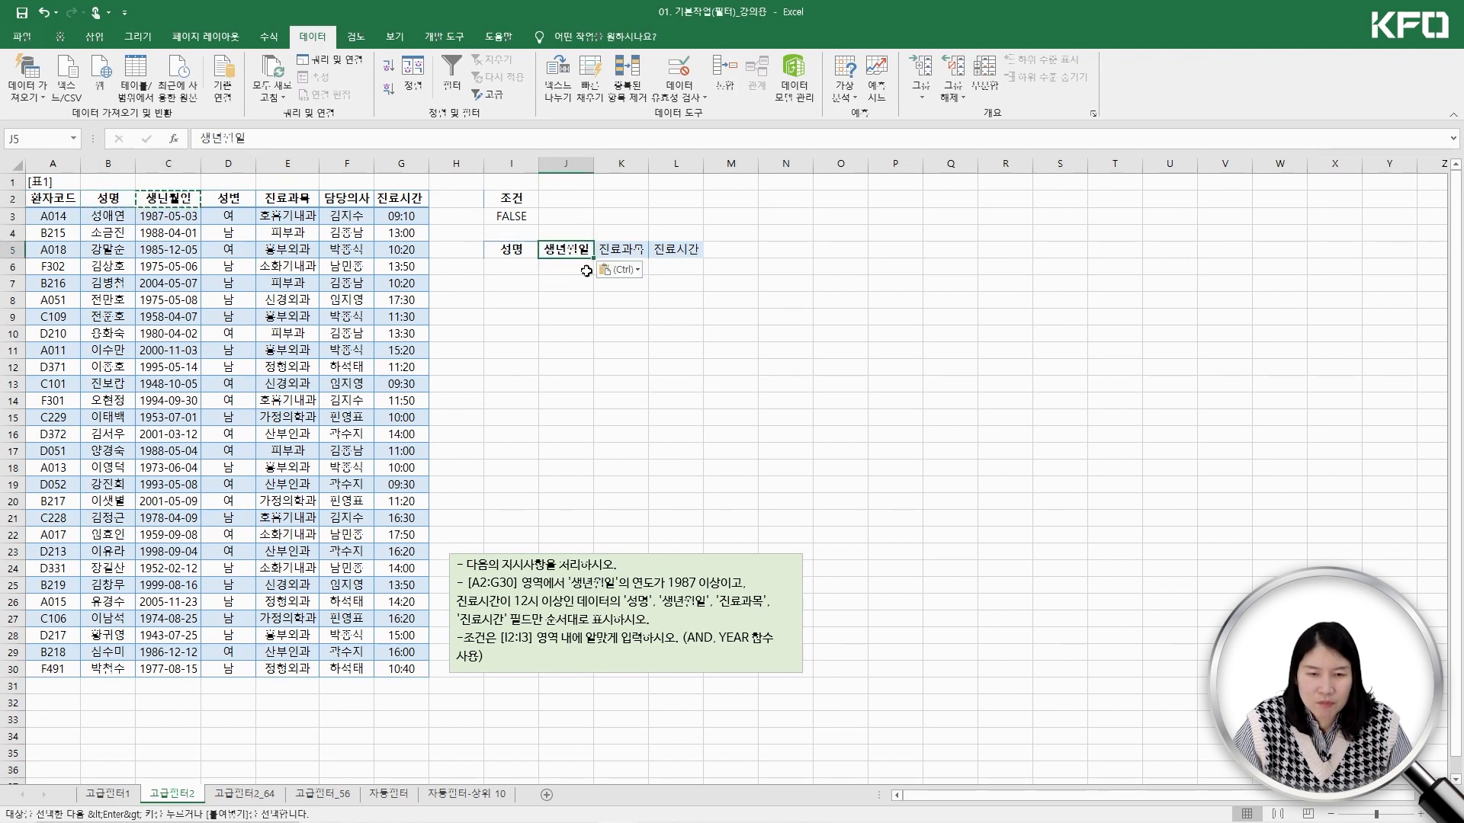
Copy the source table's 진료과목 and 진료시간 headings into K5 and L5
{"action": "left_click", "coordinate": [287, 198]}
{"action": "key", "text": "ctrl+c"}
{"action": "left_click", "coordinate": [620, 249]}
{"action": "key", "text": "ctrl+v"}
{"action": "left_click", "coordinate": [391, 200]}
{"action": "key", "text": "ctrl+c"}
{"action": "left_click", "coordinate": [678, 250]}
{"action": "key", "text": "ctrl+v"}
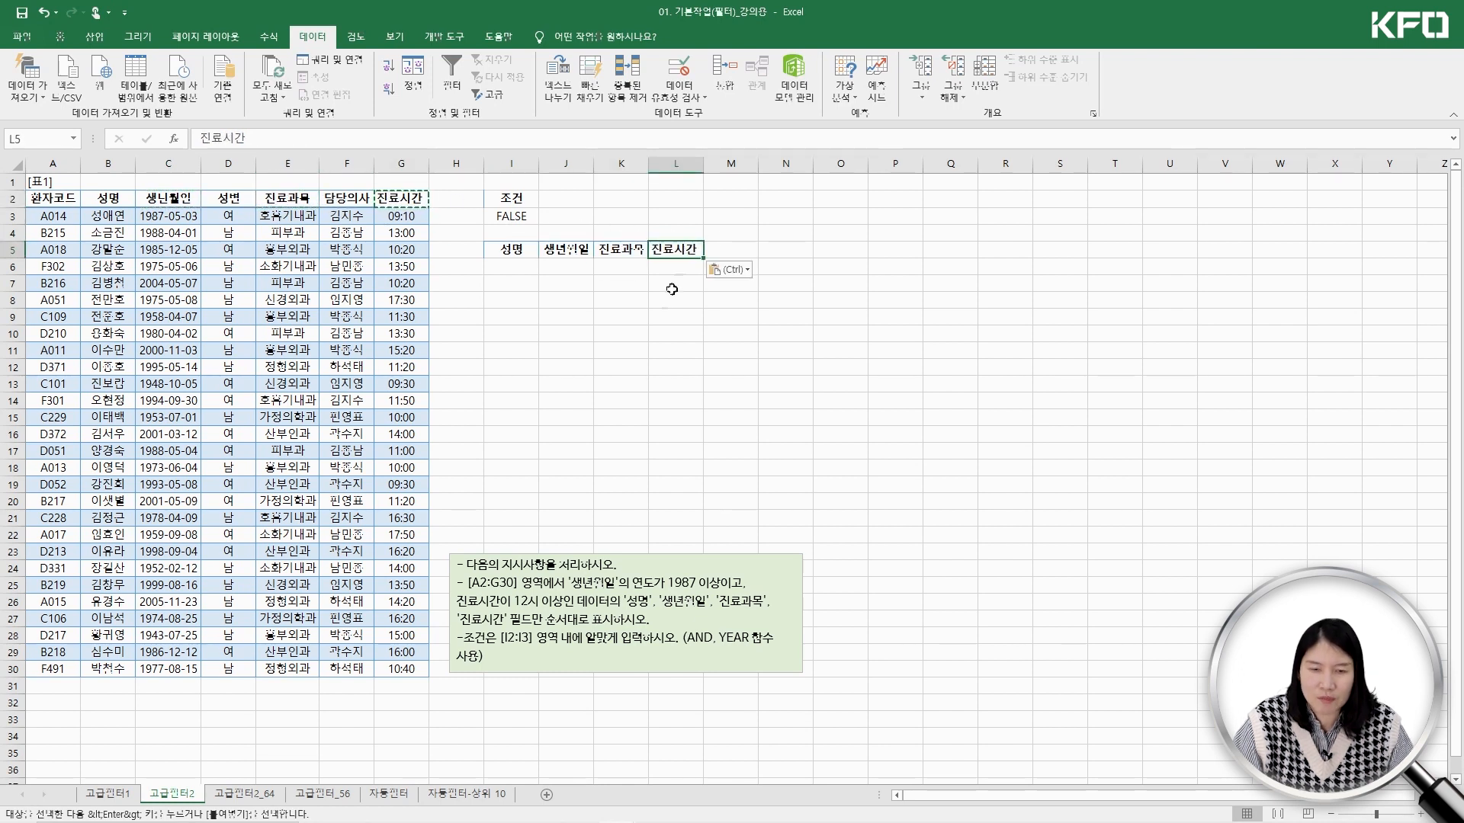
Run an Advanced Filter on A2:G30 with criteria range I2:I3, copying the results to I5:L5, and widen column J to fit the birth dates
{"action": "left_click", "coordinate": [353, 334]}
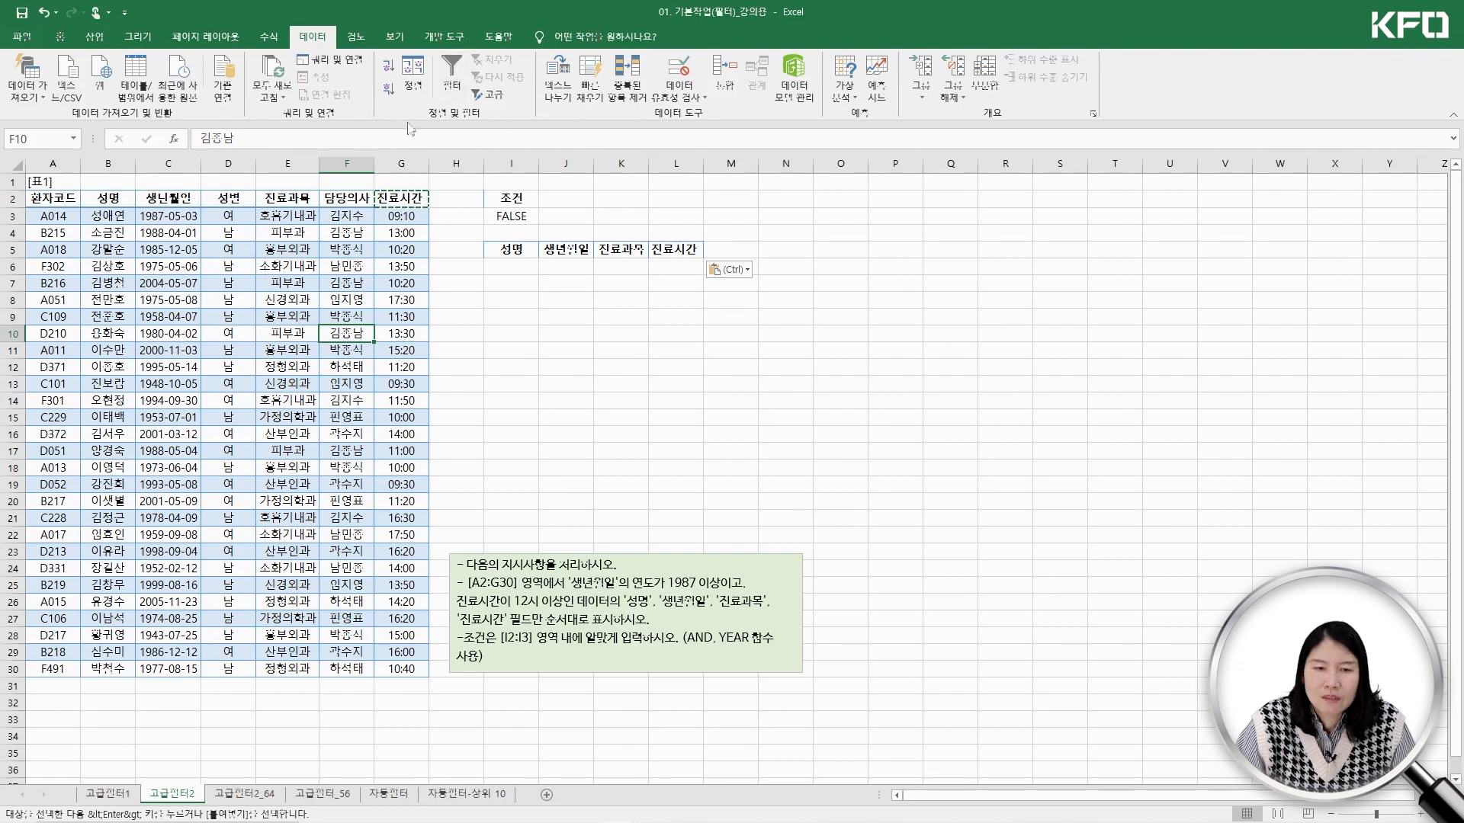
{"action": "left_click", "coordinate": [503, 99]}
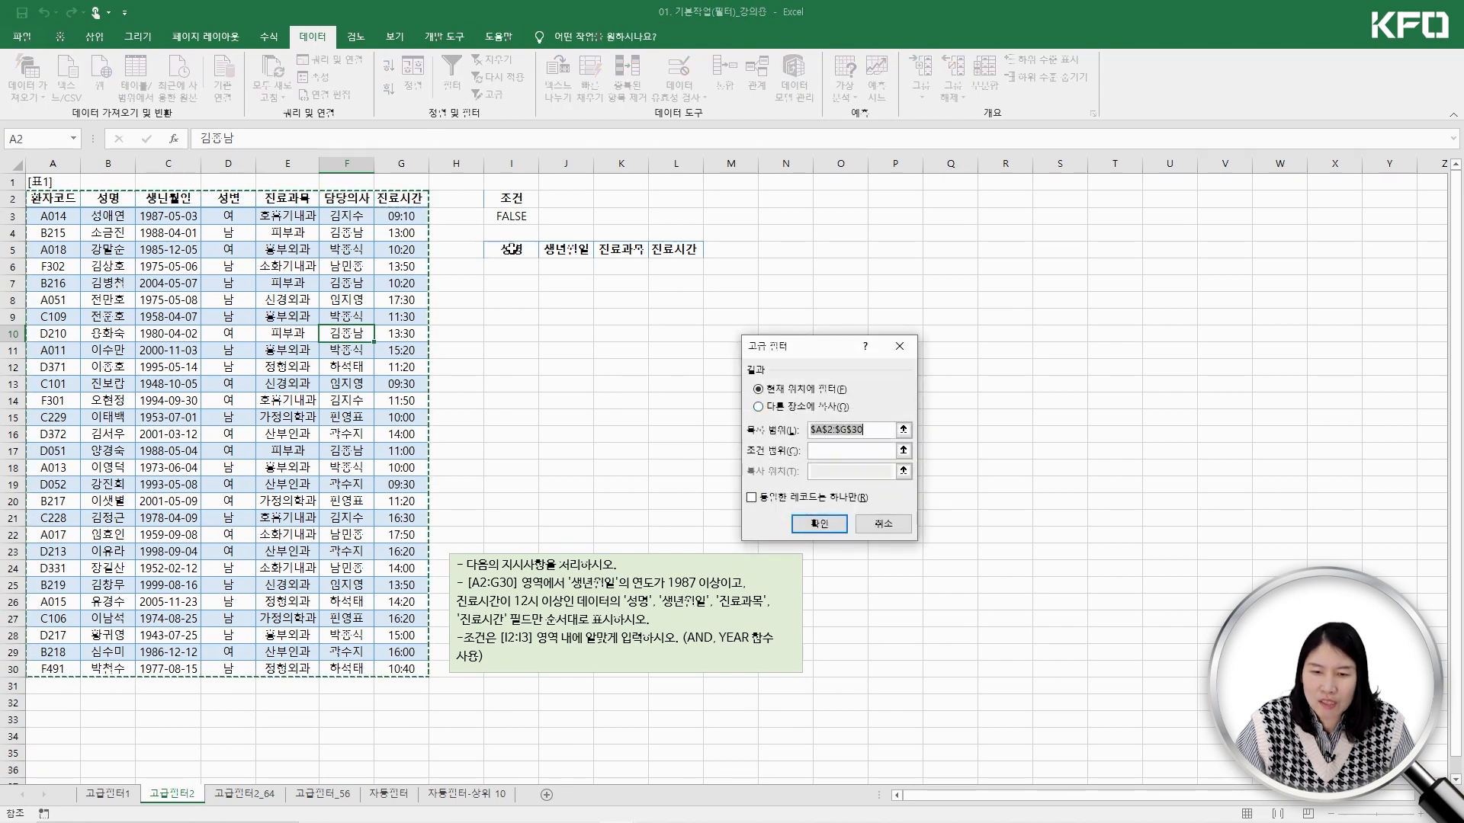
{"action": "left_click", "coordinate": [817, 412]}
{"action": "left_click", "coordinate": [852, 432]}
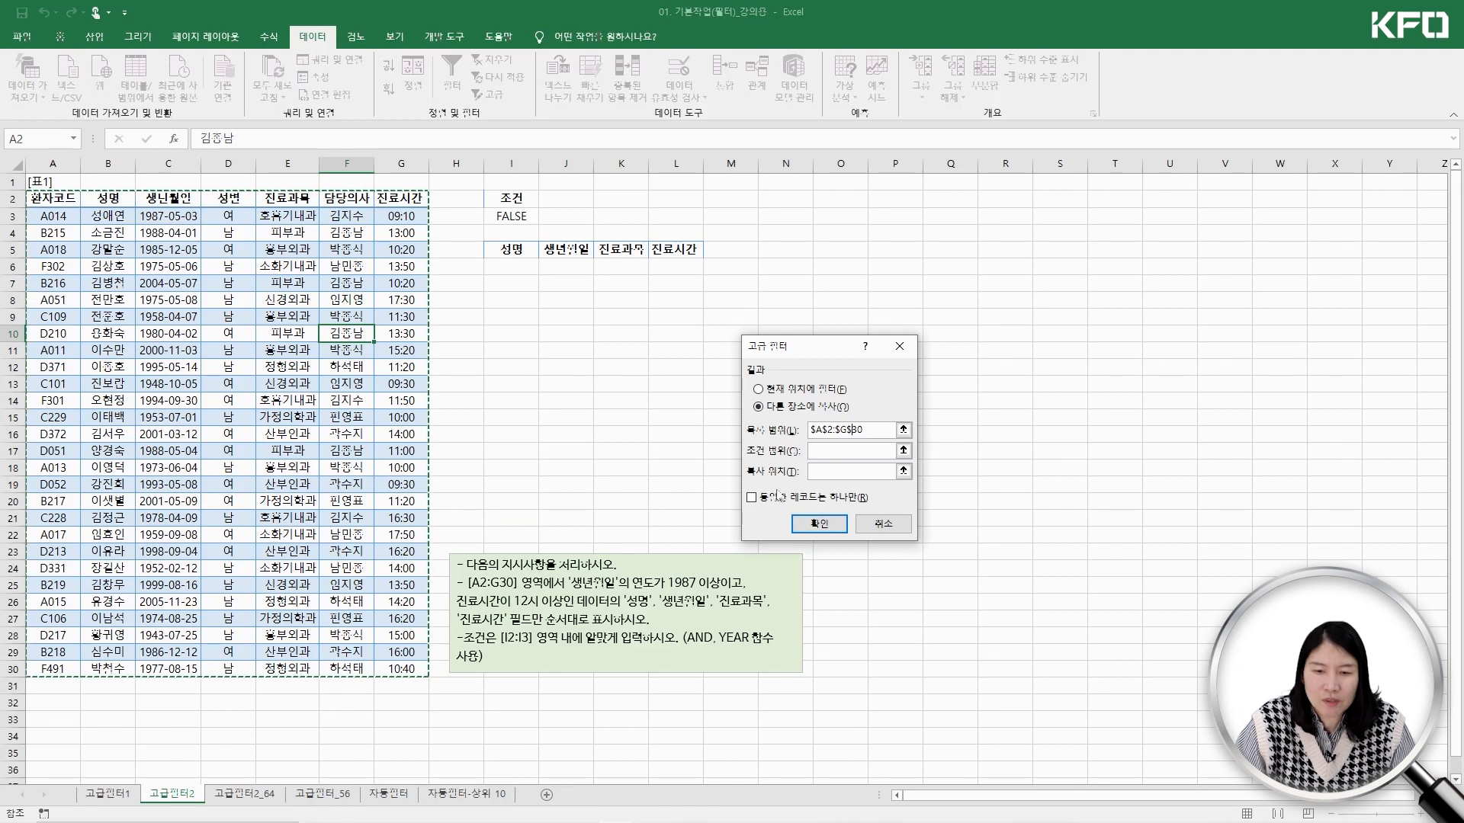
{"action": "left_click", "coordinate": [854, 451]}
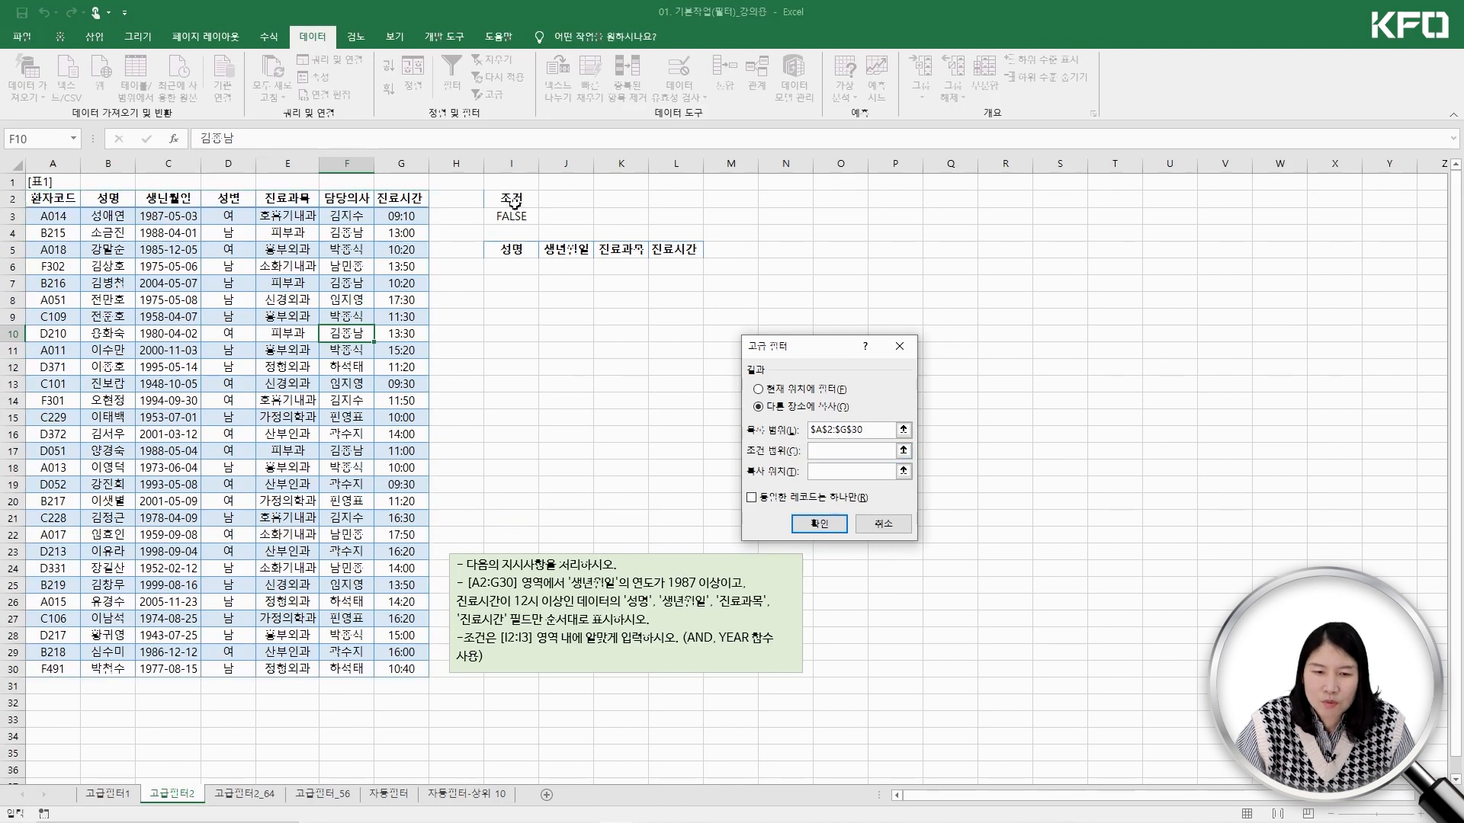
{"action": "left_click_drag", "start_coordinate": [513, 200], "coordinate": [511, 216]}
{"action": "left_click", "coordinate": [825, 473]}
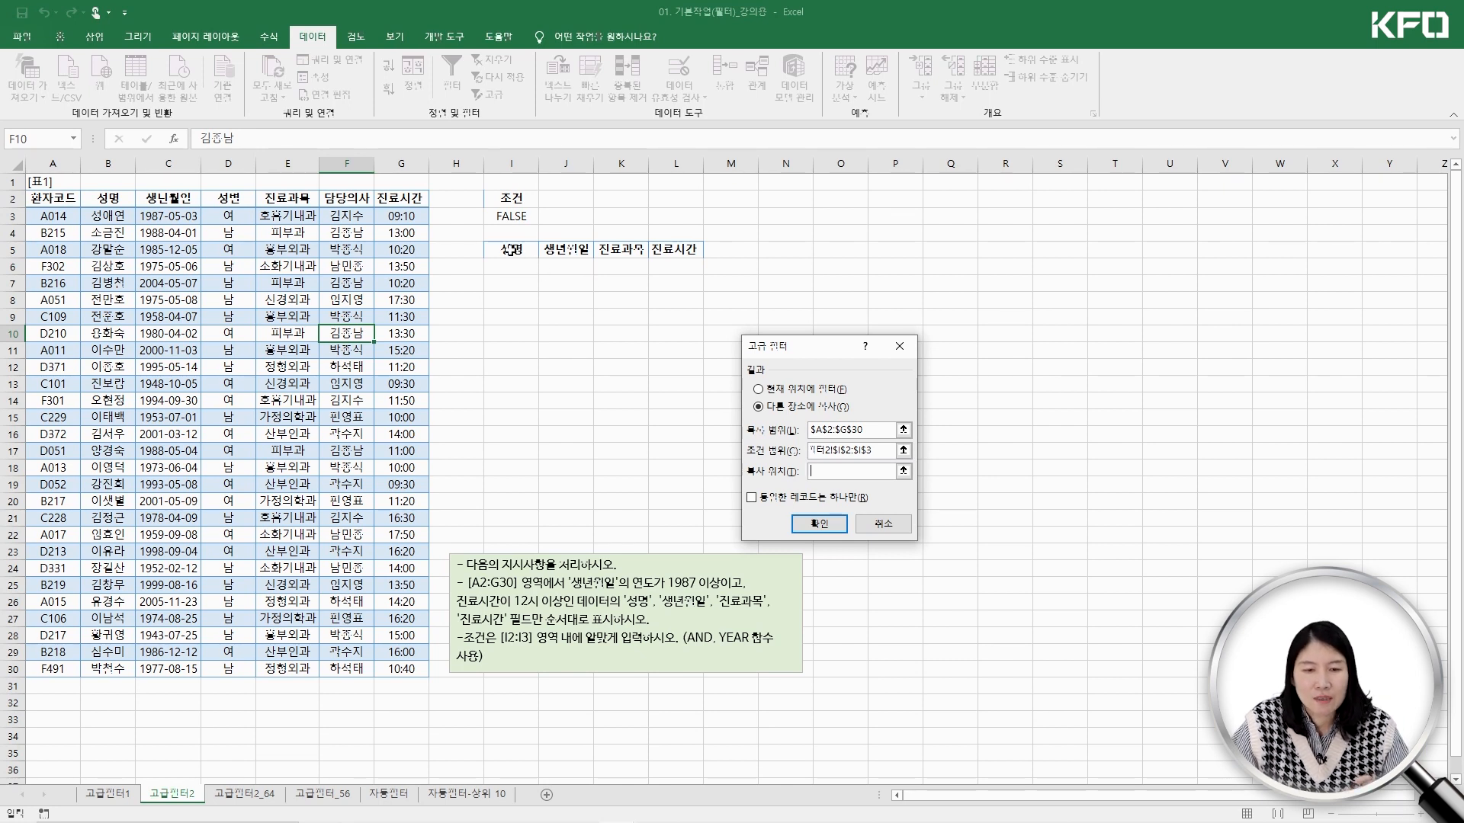
{"action": "left_click_drag", "start_coordinate": [510, 251], "coordinate": [672, 253]}
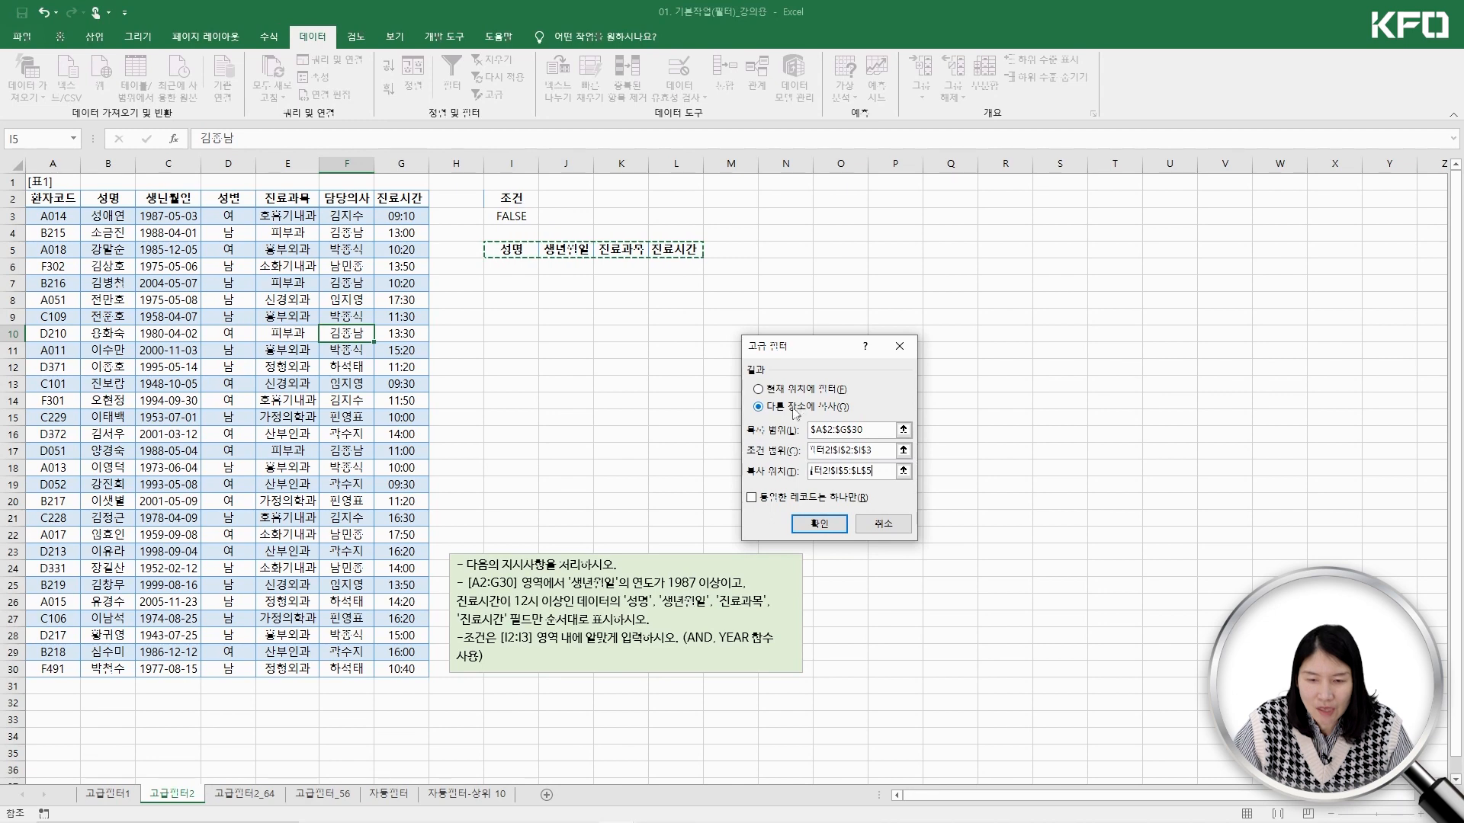
{"action": "left_click", "coordinate": [819, 523]}
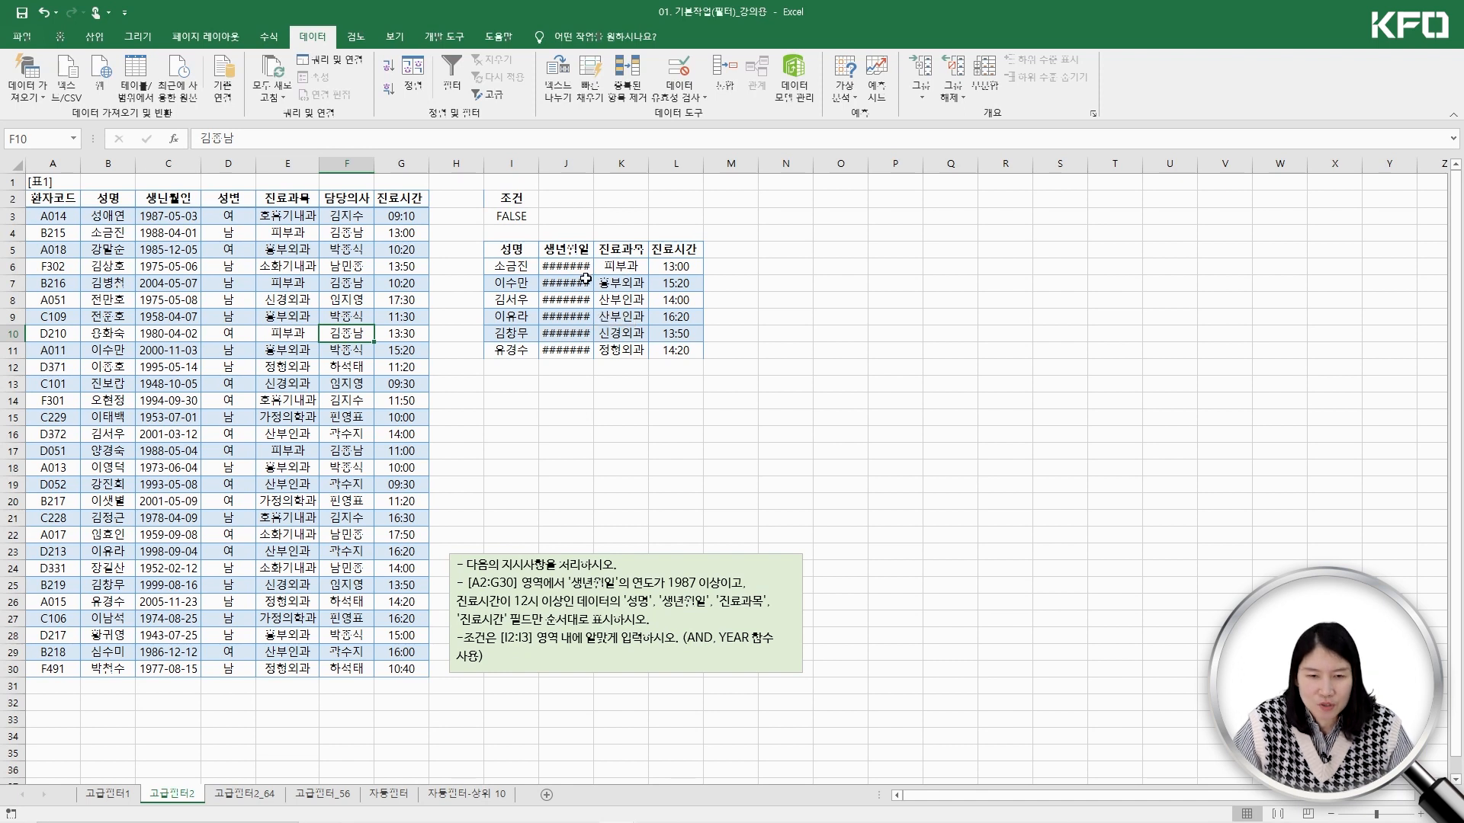
{"action": "left_click_drag", "start_coordinate": [593, 160], "coordinate": [606, 161]}
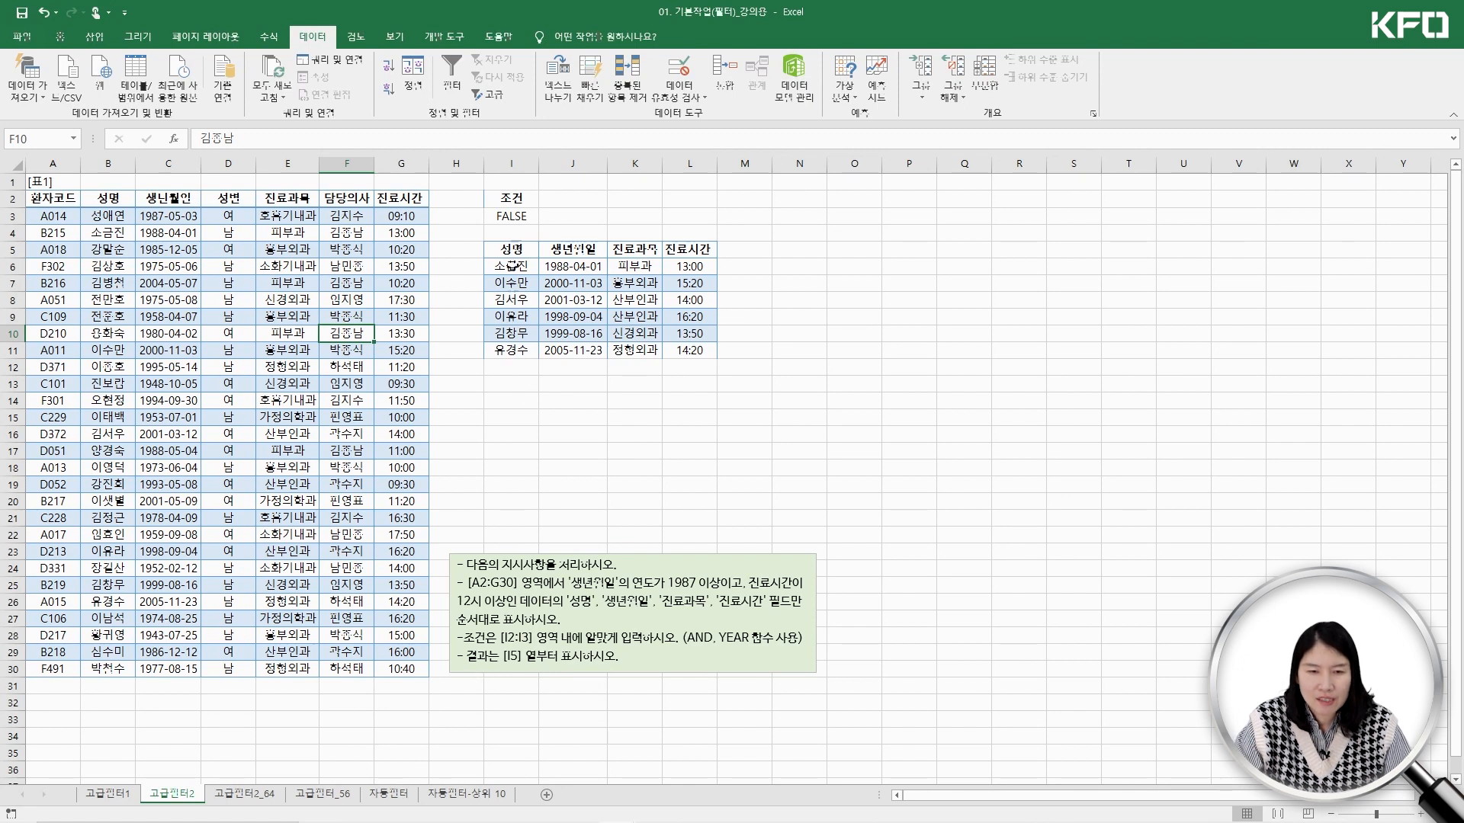
Review the criteria formula in I3 and compare the output headings in I5:L5 with the source table's headings
{"action": "left_click", "coordinate": [508, 216]}
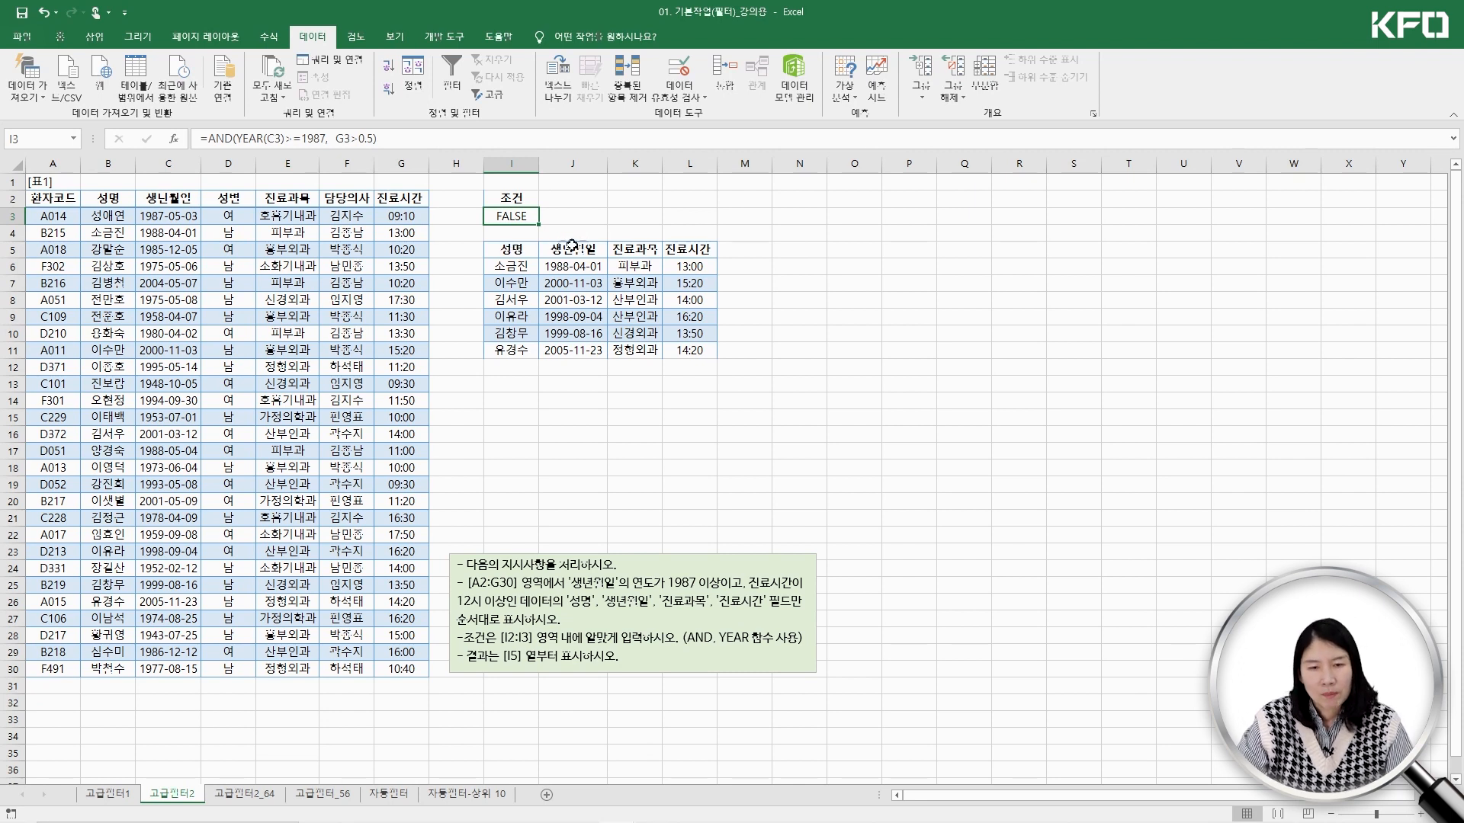
{"action": "left_click_drag", "start_coordinate": [516, 253], "coordinate": [559, 250]}
{"action": "left_click", "coordinate": [391, 196]}
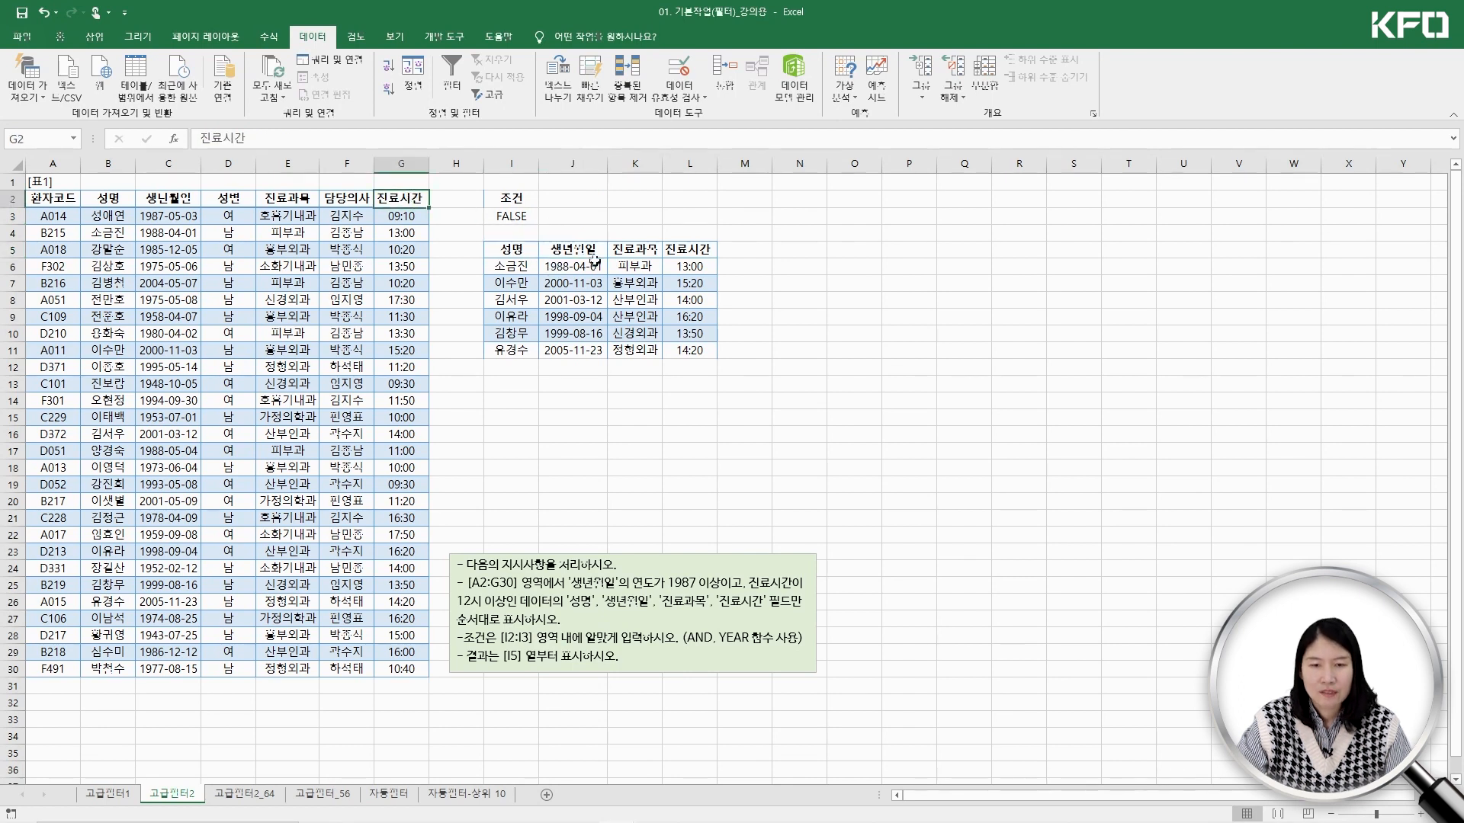
{"action": "left_click", "coordinate": [522, 251]}
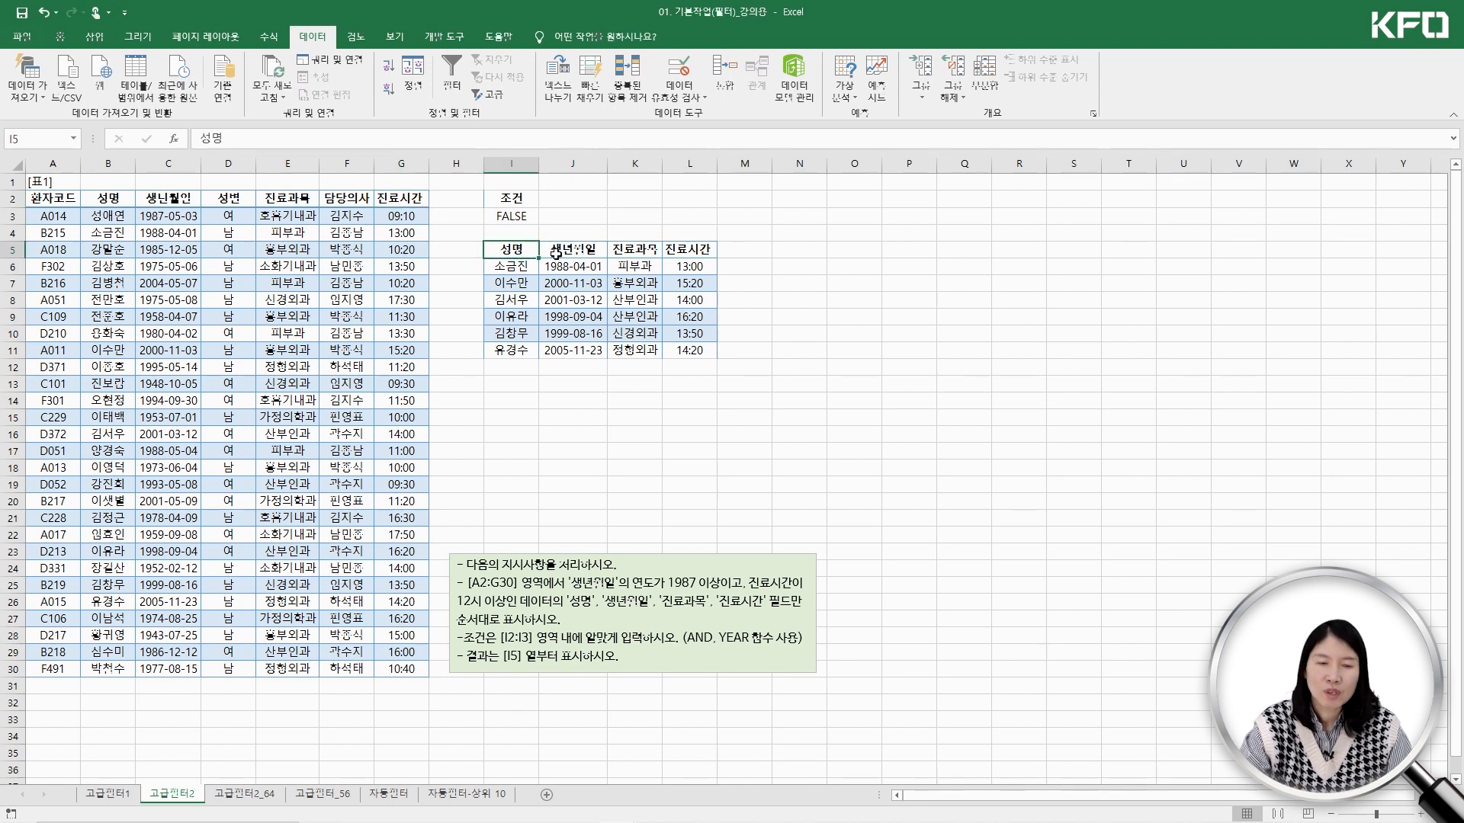
{"action": "left_click", "coordinate": [292, 199]}
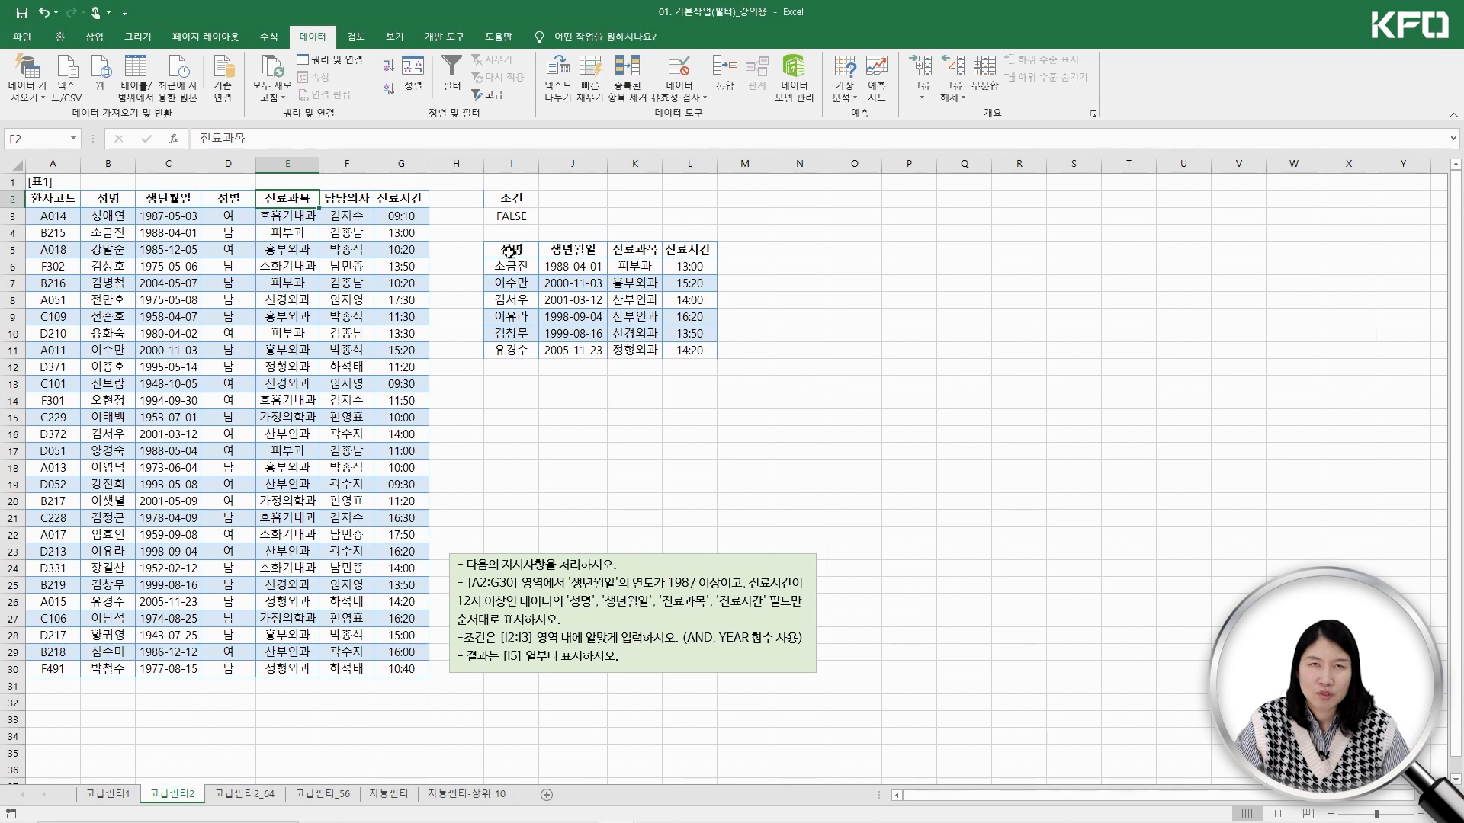
{"action": "left_click_drag", "start_coordinate": [509, 249], "coordinate": [687, 248]}
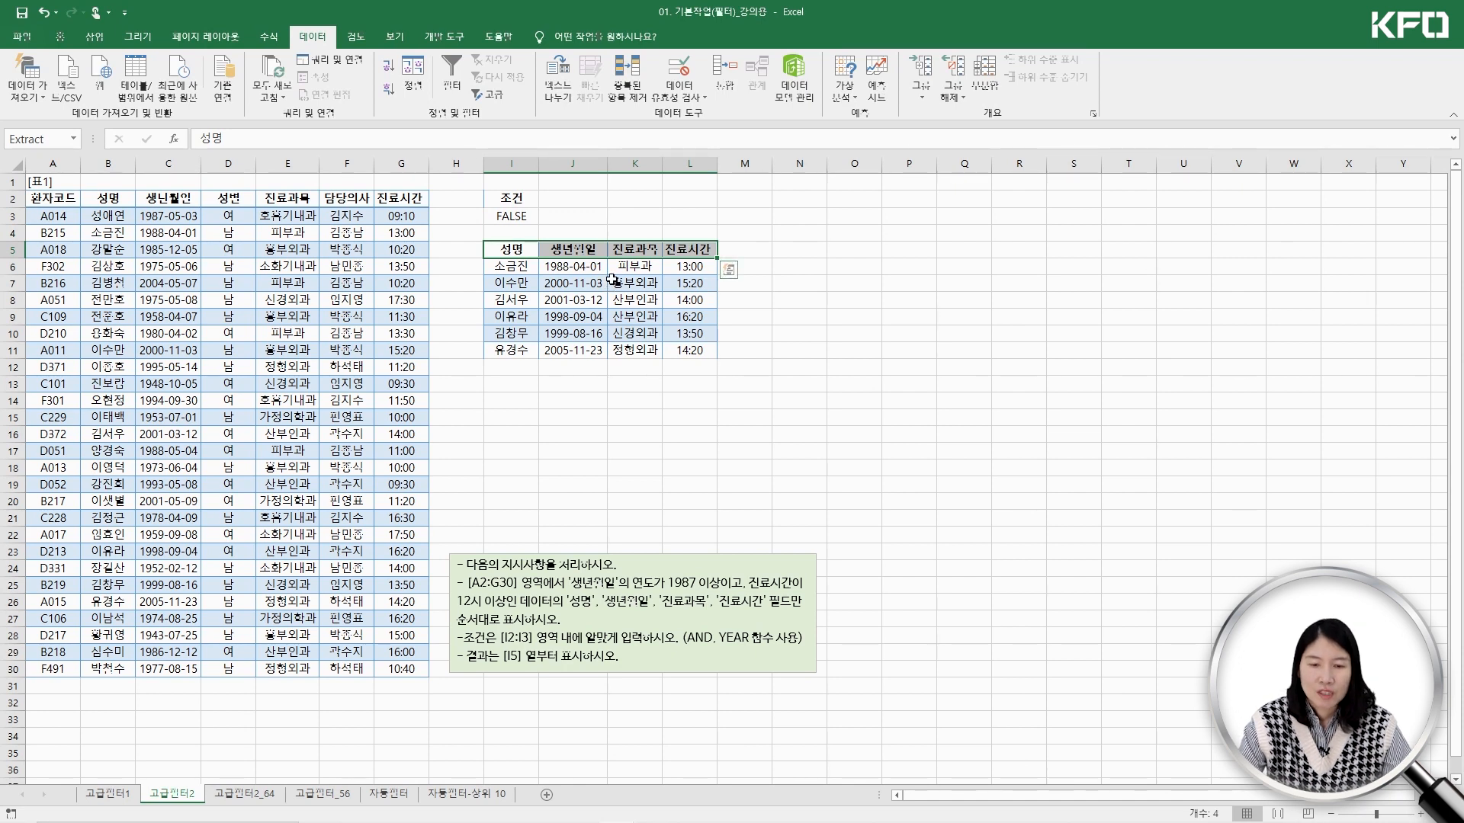
{"action": "left_click", "coordinate": [690, 433]}
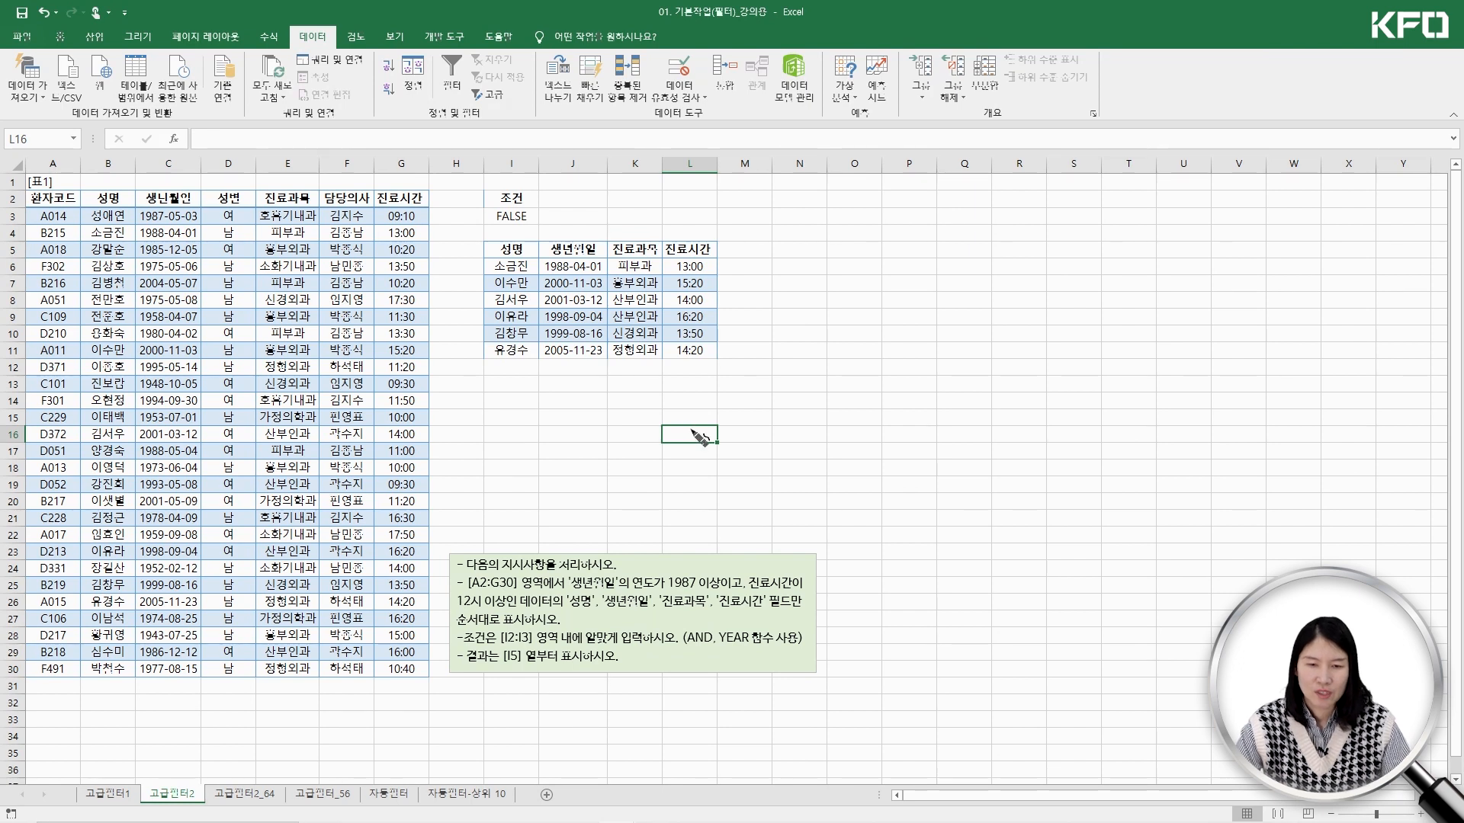
{"action": "mouse_move", "coordinate": [610, 426]}
{"action": "left_mouse_down"}
{"action": "mouse_move", "coordinate": [602, 458]}
{"action": "mouse_move", "coordinate": [621, 446]}
{"action": "left_mouse_up"}
{"action": "mouse_move", "coordinate": [626, 436]}
{"action": "left_mouse_down"}
{"action": "mouse_move", "coordinate": [655, 430]}
{"action": "mouse_move", "coordinate": [654, 456]}
{"action": "left_mouse_up"}
{"action": "left_click_drag", "start_coordinate": [657, 430], "coordinate": [654, 458]}
{"action": "mouse_move", "coordinate": [619, 512]}
{"action": "left_mouse_down"}
{"action": "mouse_move", "coordinate": [621, 528]}
{"action": "mouse_move", "coordinate": [616, 514]}
{"action": "left_mouse_up"}
{"action": "left_click_drag", "start_coordinate": [630, 513], "coordinate": [630, 542]}
{"action": "left_click_drag", "start_coordinate": [630, 514], "coordinate": [638, 516]}
{"action": "left_click_drag", "start_coordinate": [703, 446], "coordinate": [735, 438]}
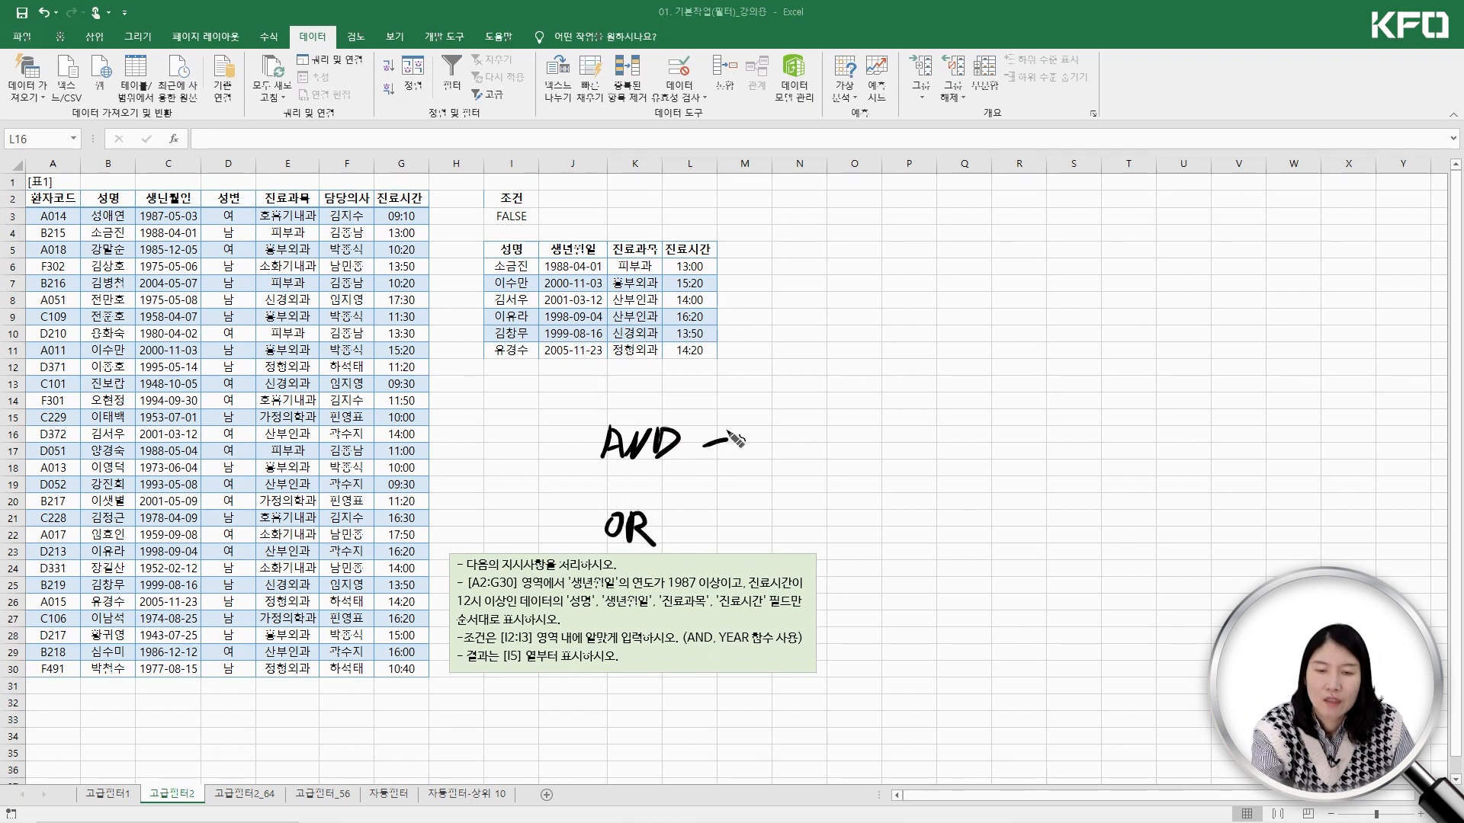
{"action": "left_click_drag", "start_coordinate": [715, 593], "coordinate": [743, 588]}
{"action": "mouse_move", "coordinate": [747, 427]}
{"action": "left_mouse_down"}
{"action": "mouse_move", "coordinate": [823, 418]}
{"action": "mouse_move", "coordinate": [845, 439]}
{"action": "left_mouse_up"}
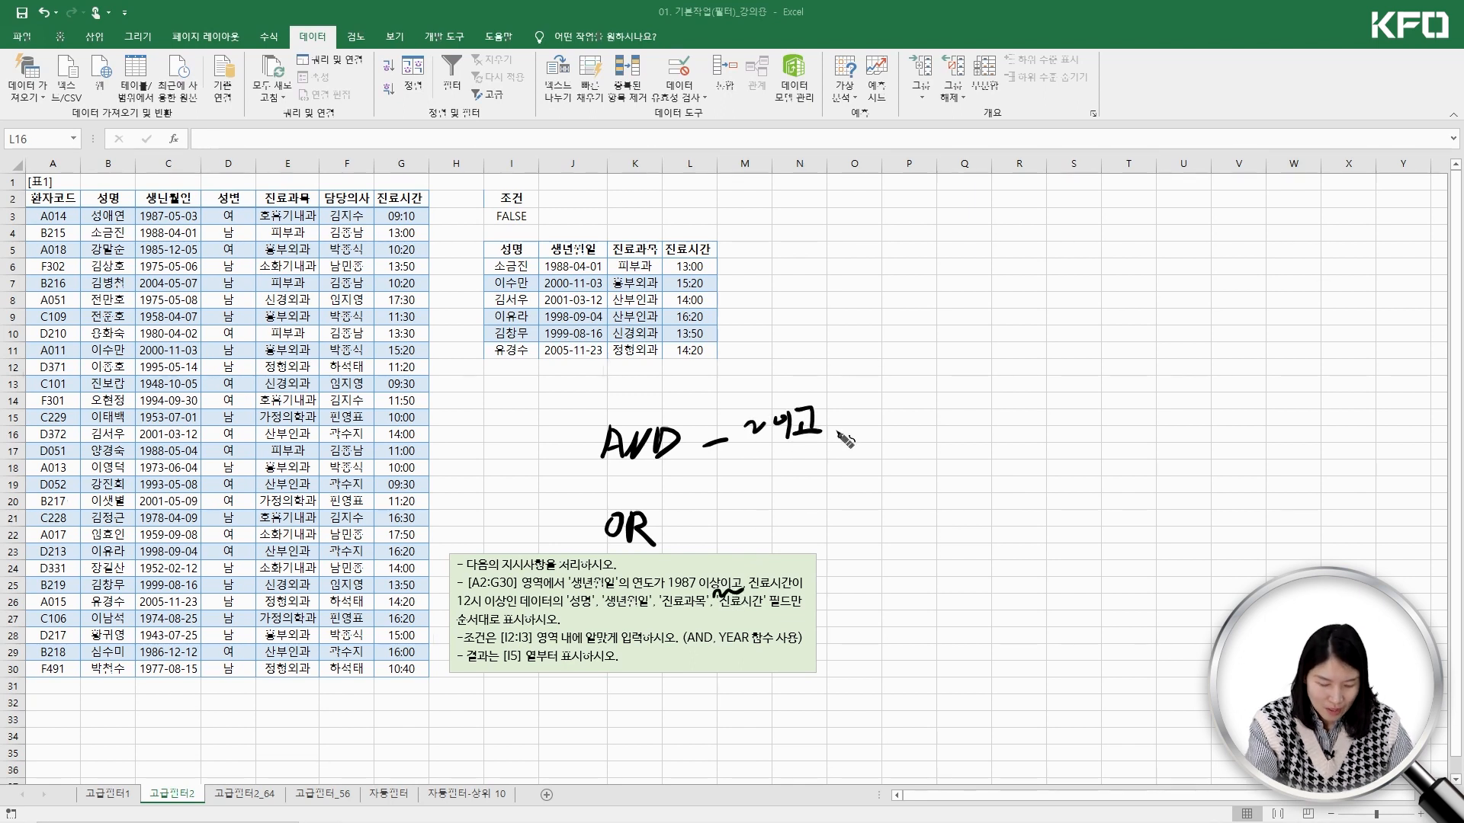
{"action": "left_click", "coordinate": [839, 436]}
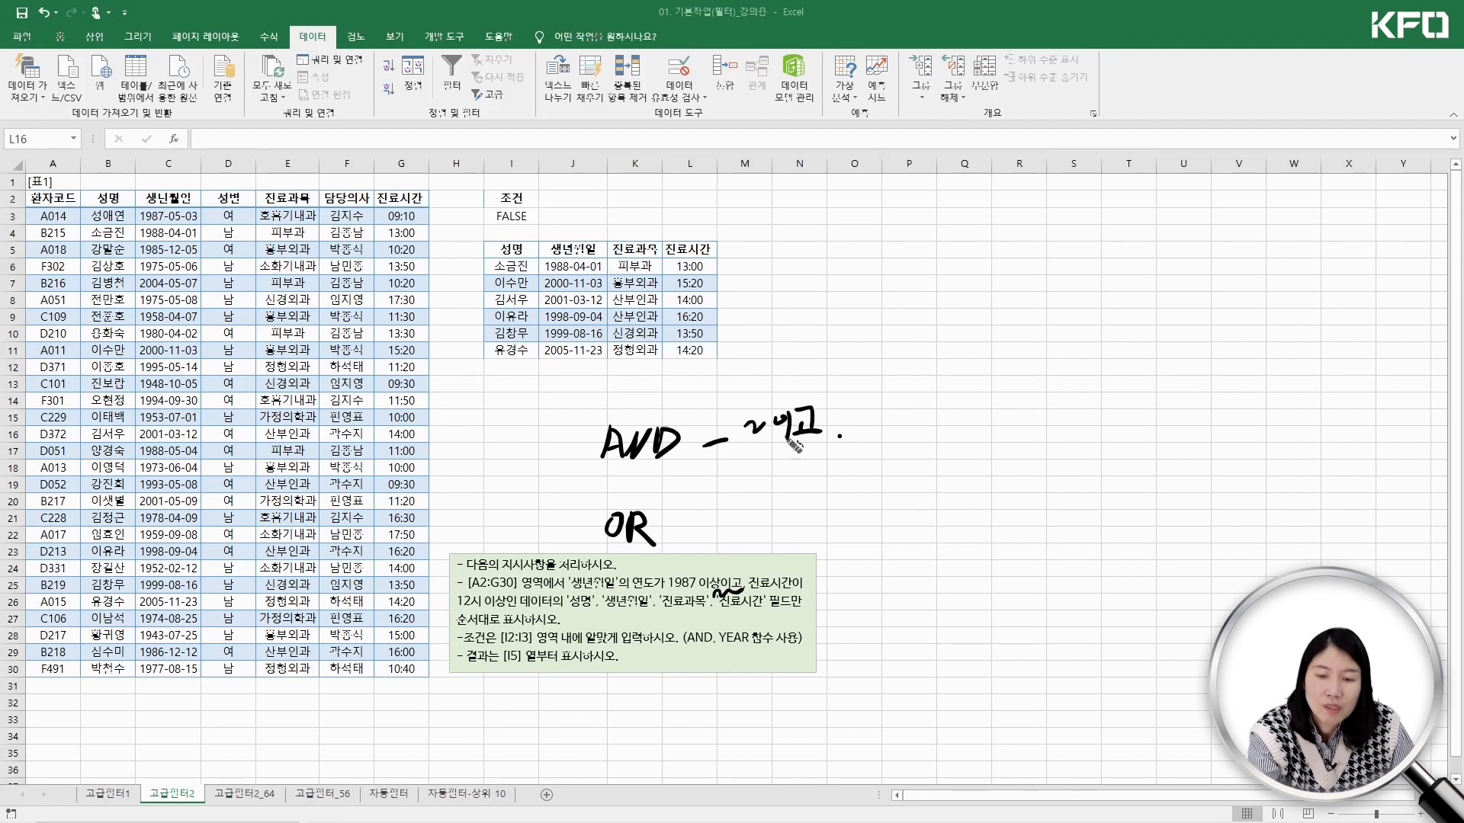
{"action": "left_click_drag", "start_coordinate": [781, 456], "coordinate": [788, 458]}
{"action": "mouse_move", "coordinate": [794, 451]}
{"action": "left_mouse_down"}
{"action": "mouse_move", "coordinate": [798, 473]}
{"action": "mouse_move", "coordinate": [831, 473]}
{"action": "mouse_move", "coordinate": [846, 454]}
{"action": "mouse_move", "coordinate": [843, 484]}
{"action": "mouse_move", "coordinate": [865, 453]}
{"action": "left_mouse_up"}
{"action": "left_click_drag", "start_coordinate": [866, 440], "coordinate": [867, 465]}
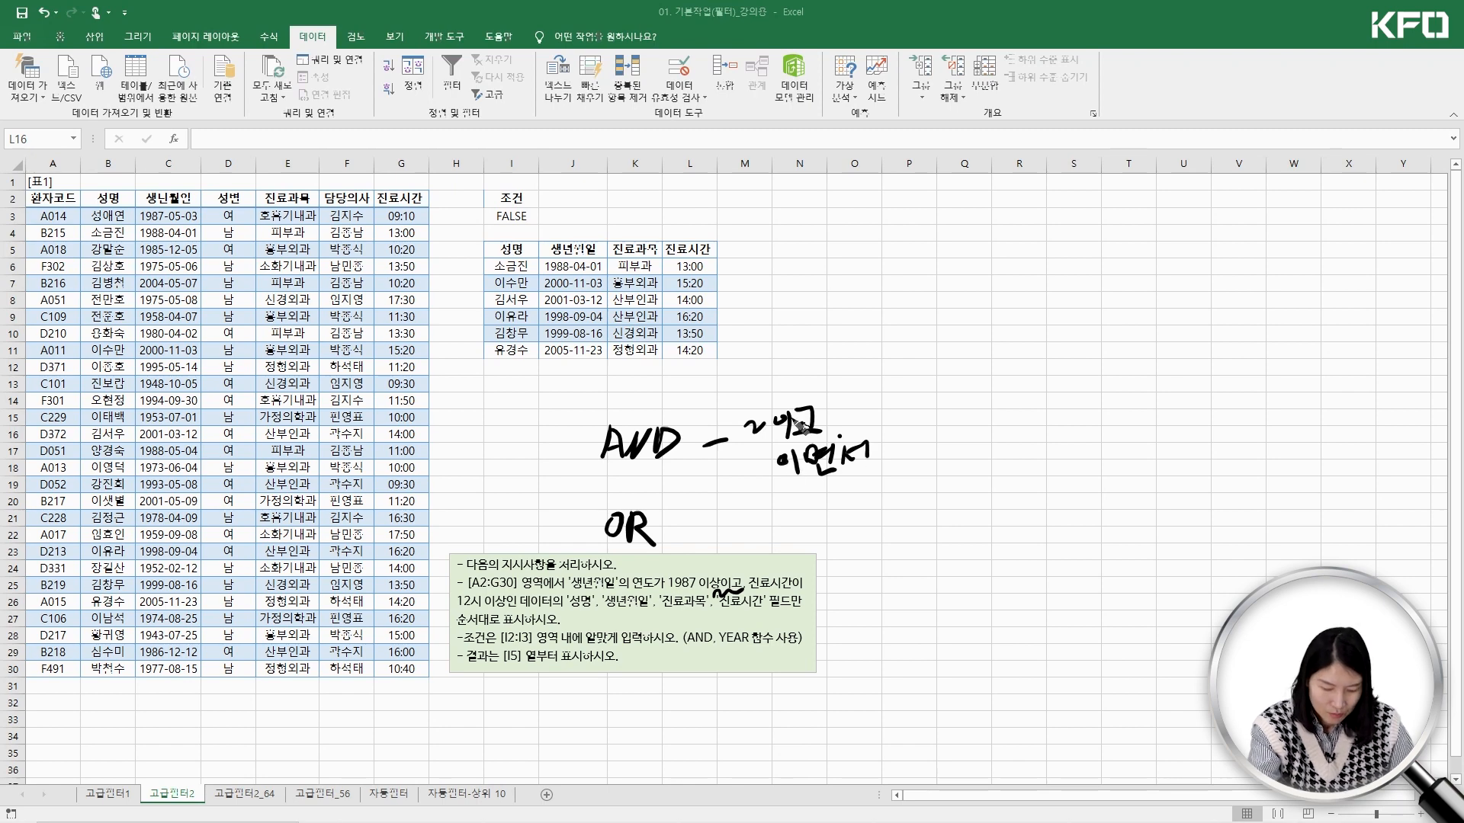
{"action": "left_click_drag", "start_coordinate": [793, 497], "coordinate": [858, 512]}
{"action": "left_click_drag", "start_coordinate": [751, 537], "coordinate": [782, 522]}
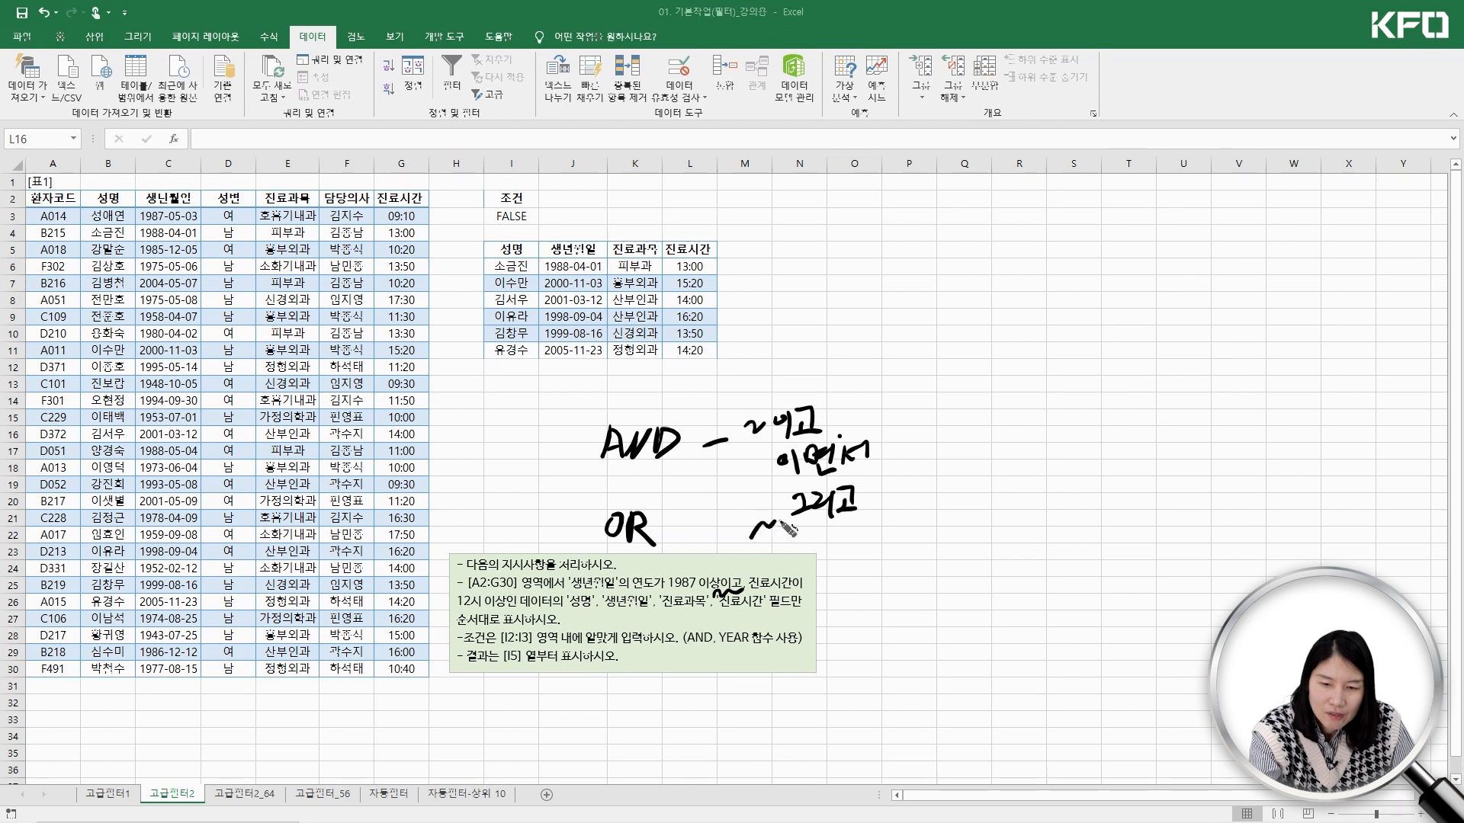
{"action": "left_click_drag", "start_coordinate": [881, 503], "coordinate": [922, 491]}
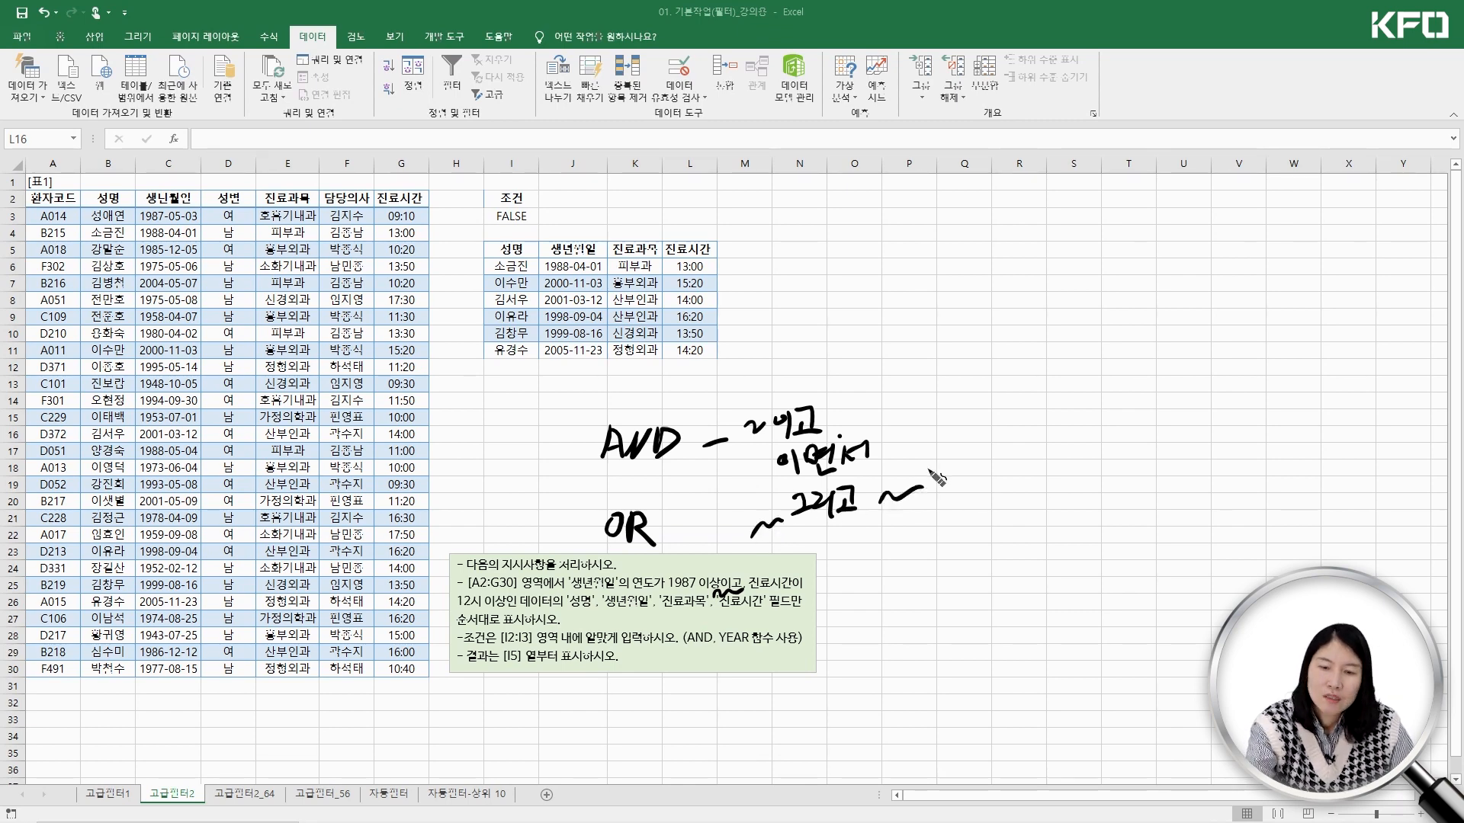
{"action": "left_click_drag", "start_coordinate": [863, 543], "coordinate": [891, 566]}
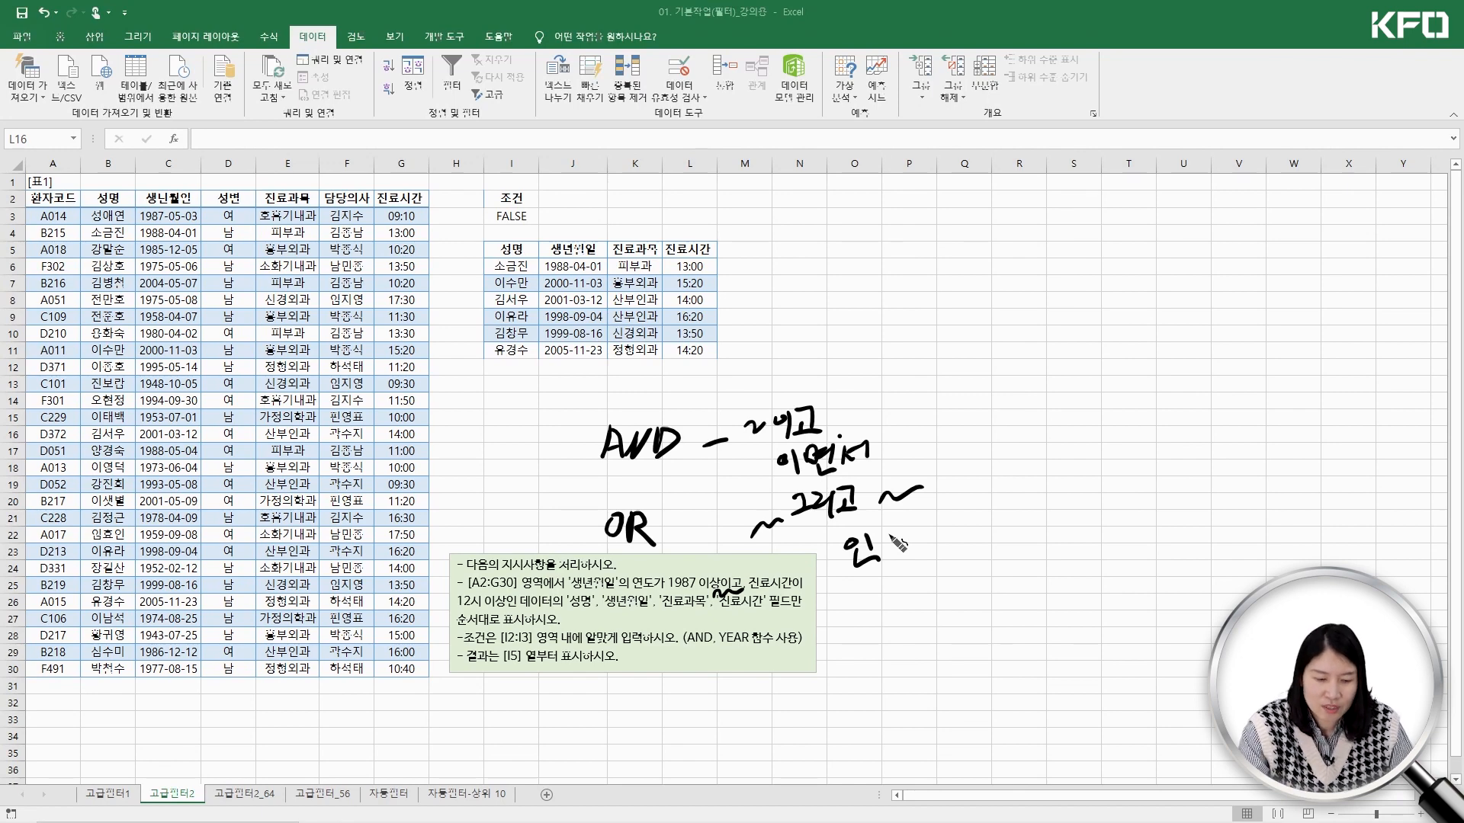
{"action": "key", "text": "e"}
{"action": "left_click_drag", "start_coordinate": [666, 452], "coordinate": [686, 468]}
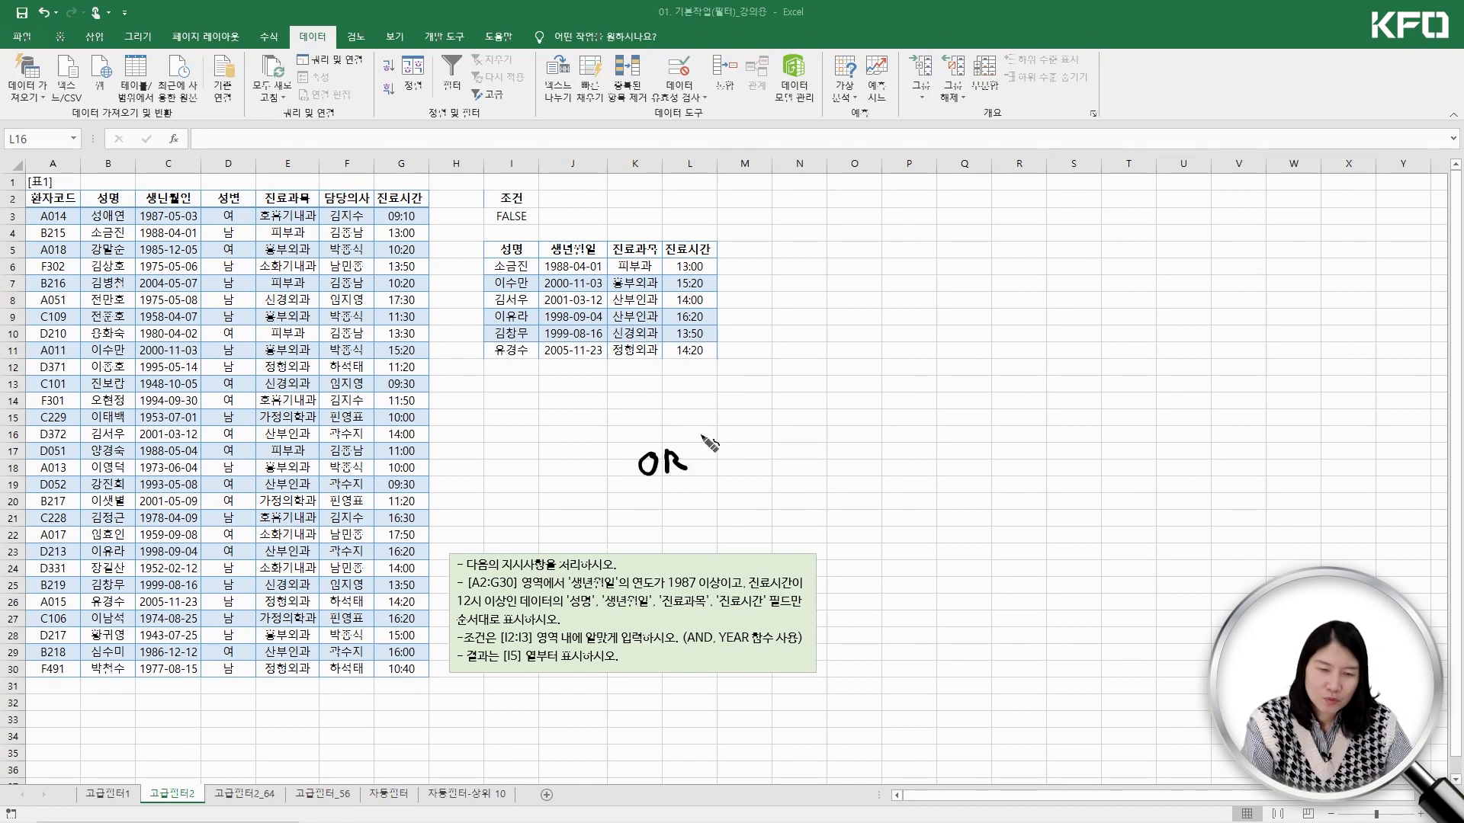
{"action": "left_click_drag", "start_coordinate": [730, 456], "coordinate": [779, 450]}
{"action": "mouse_move", "coordinate": [794, 436]}
{"action": "left_mouse_down"}
{"action": "mouse_move", "coordinate": [795, 466]}
{"action": "mouse_move", "coordinate": [826, 449]}
{"action": "left_mouse_up"}
{"action": "mouse_move", "coordinate": [831, 433]}
{"action": "left_mouse_down"}
{"action": "mouse_move", "coordinate": [831, 466]}
{"action": "mouse_move", "coordinate": [853, 460]}
{"action": "left_mouse_up"}
{"action": "mouse_move", "coordinate": [858, 431]}
{"action": "left_mouse_down"}
{"action": "mouse_move", "coordinate": [857, 467]}
{"action": "mouse_move", "coordinate": [875, 456]}
{"action": "left_mouse_up"}
{"action": "mouse_move", "coordinate": [788, 488]}
{"action": "left_mouse_down"}
{"action": "mouse_move", "coordinate": [814, 509]}
{"action": "mouse_move", "coordinate": [852, 499]}
{"action": "left_mouse_up"}
{"action": "left_click_drag", "start_coordinate": [837, 505], "coordinate": [874, 508]}
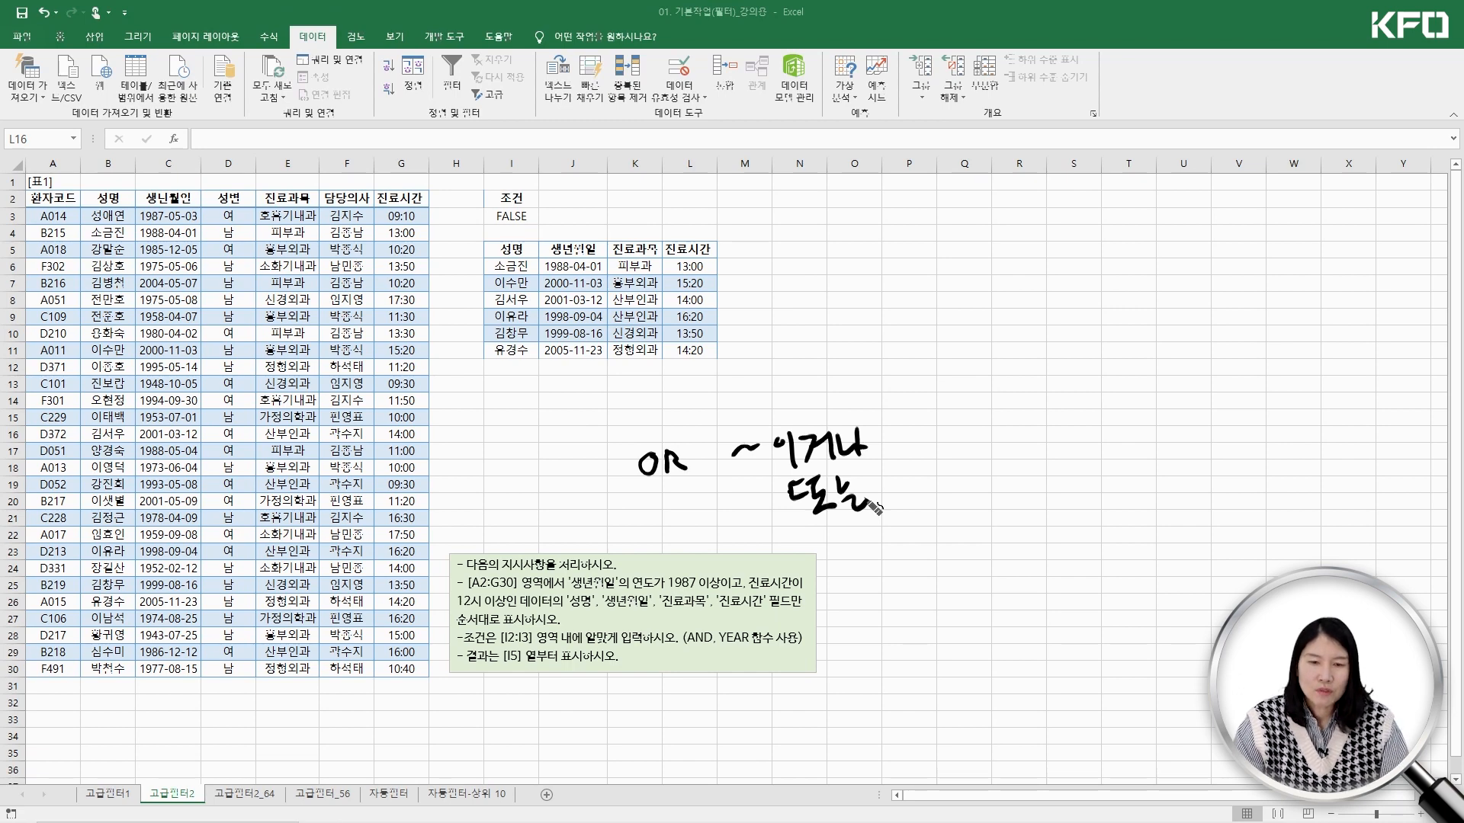
{"action": "key", "text": "e"}
{"action": "key", "text": "Escape"}
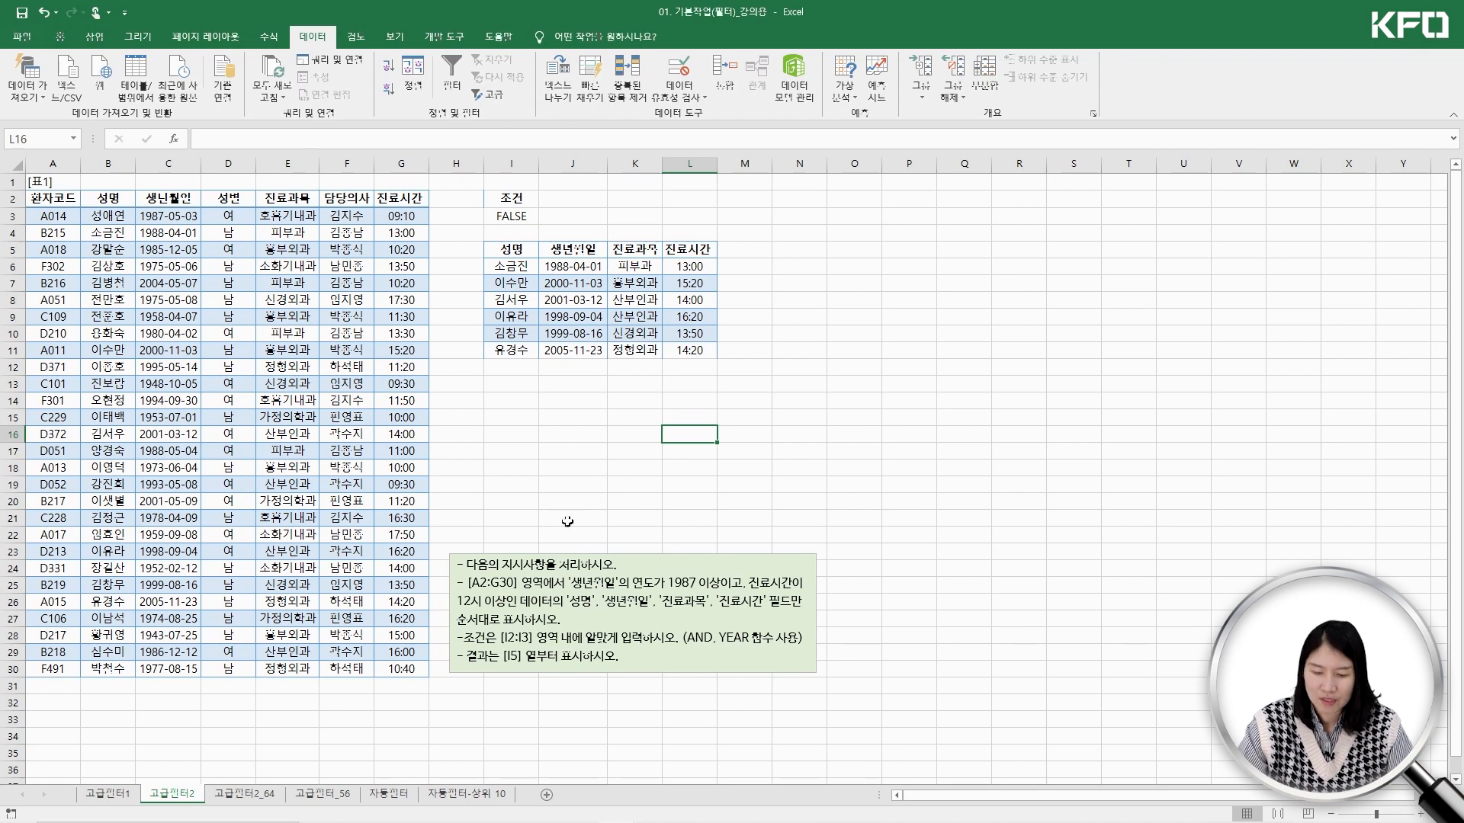
Enter the criteria heading 성별 in I14 and the value 여 in I15
{"action": "left_click", "coordinate": [516, 404]}
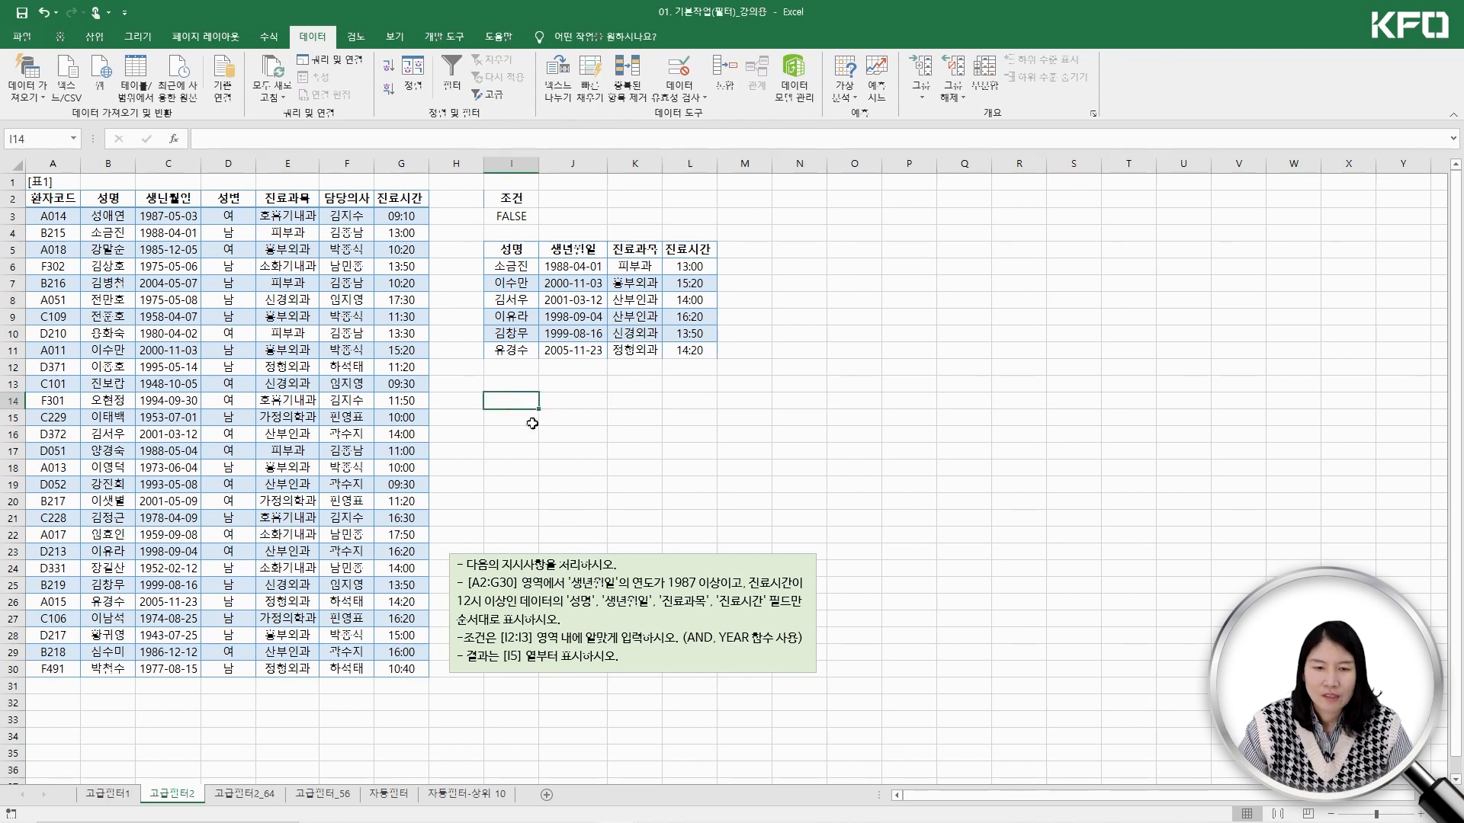
{"action": "type", "text": "성별"}
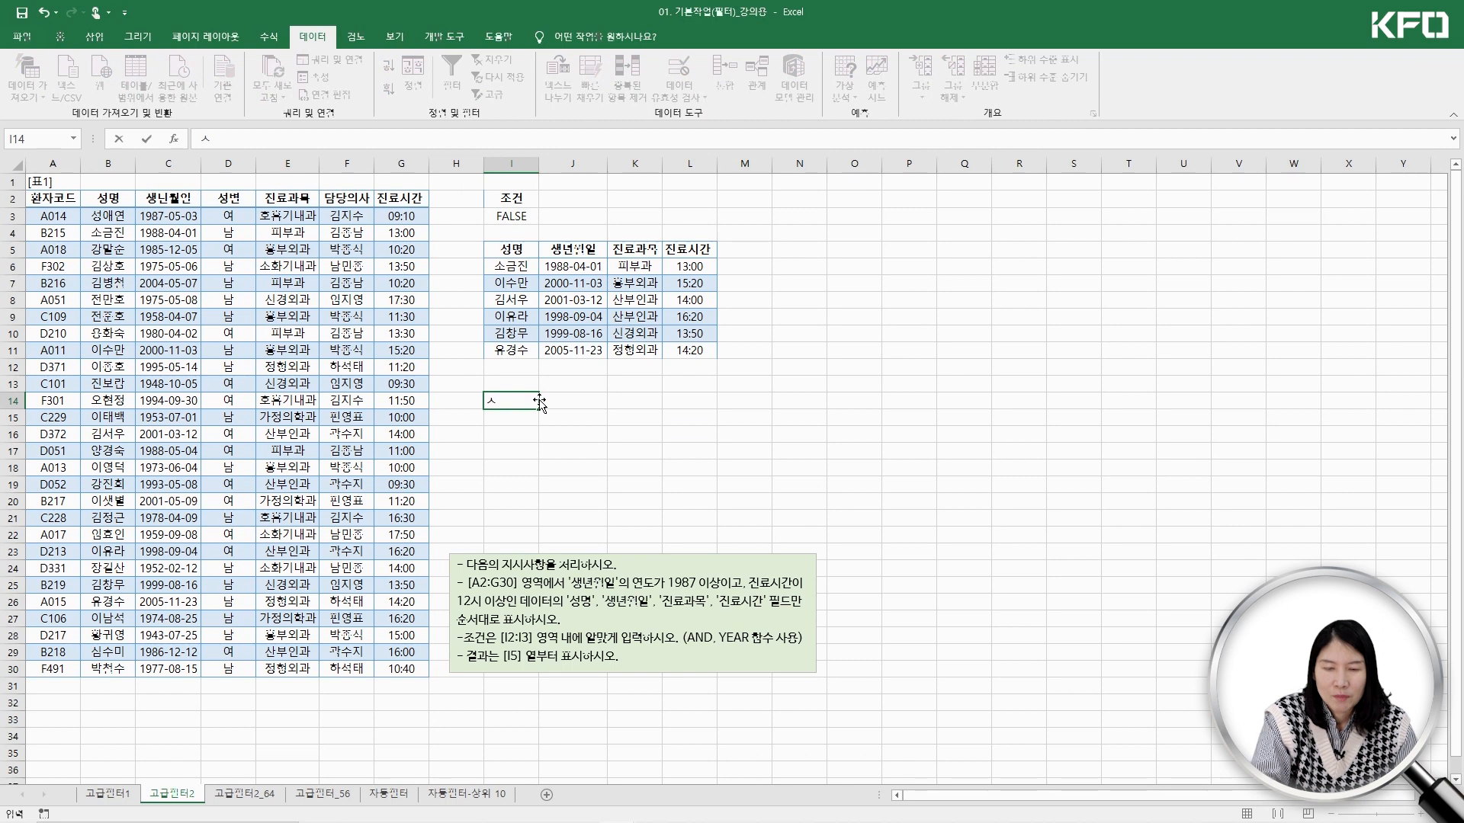
{"action": "key", "text": "Return"}
{"action": "type", "text": "ㅇ"}
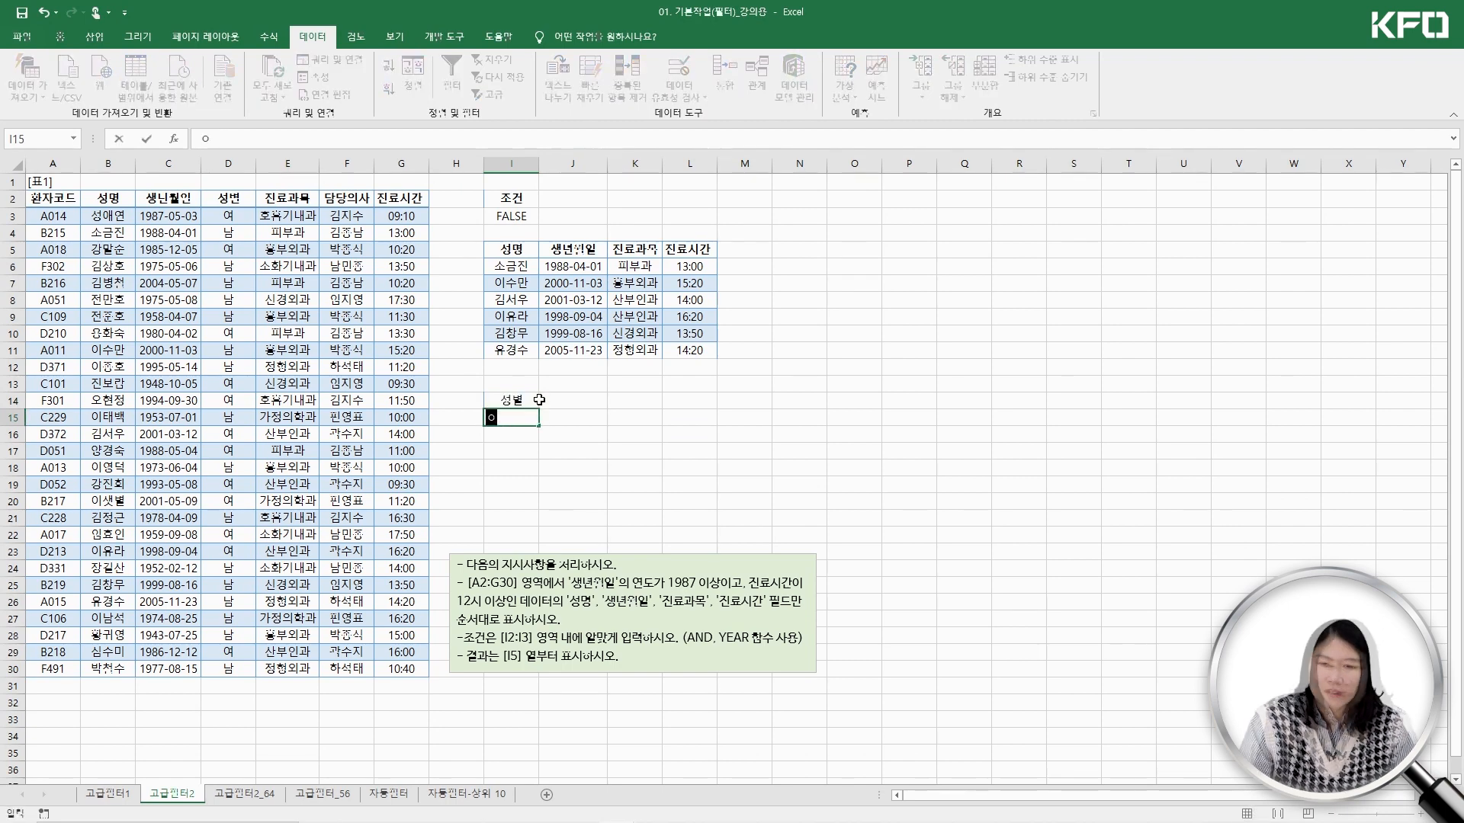
Enter the criteria heading 담당의사 in J14 and the doctor's name from F3 in J15
{"action": "left_click", "coordinate": [540, 400]}
{"action": "type", "text": "담다"}
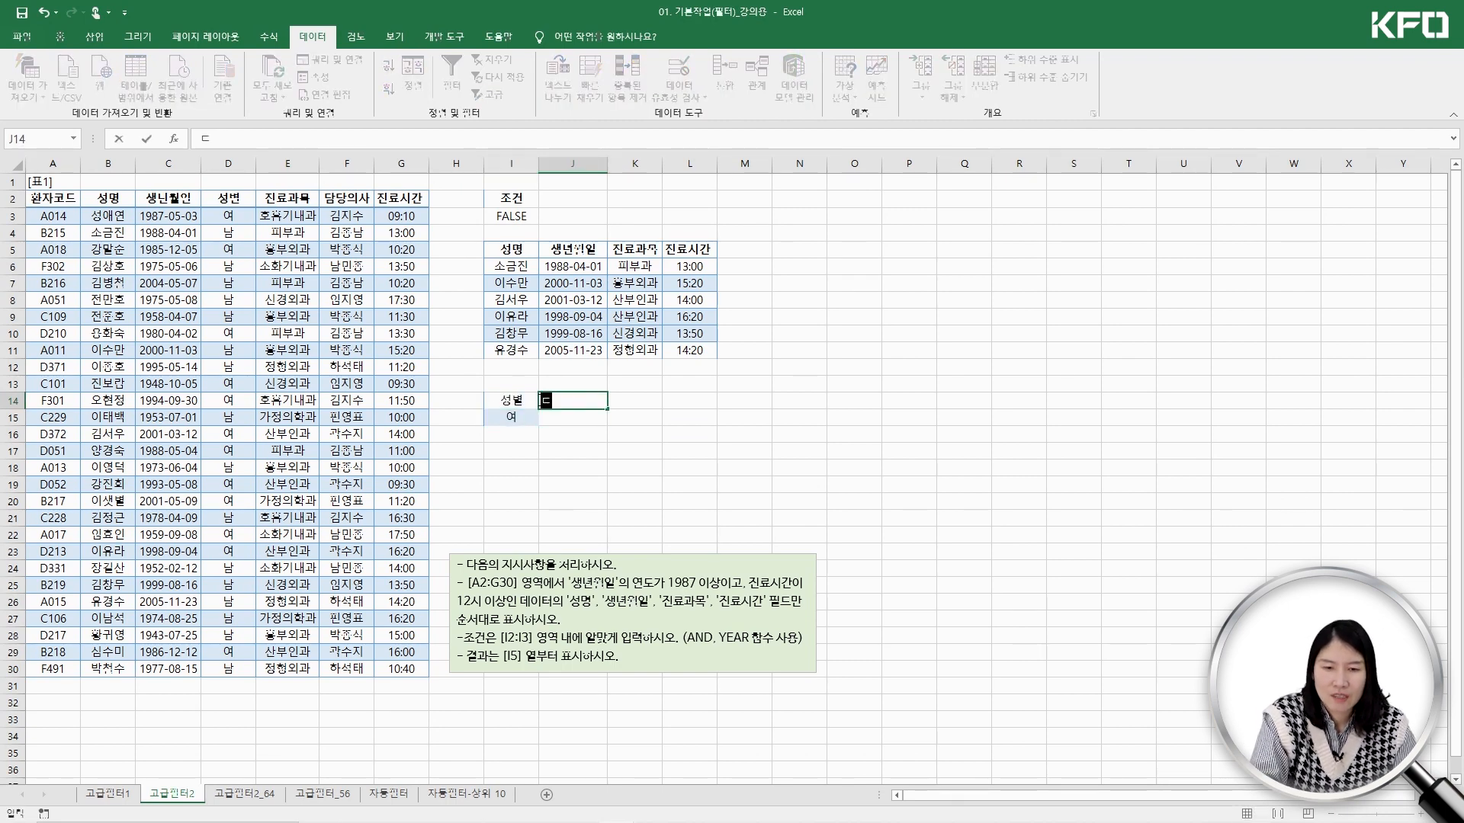
{"action": "type", "text": "ㅇ의사"}
{"action": "key", "text": "Return"}
{"action": "type", "text": "김"}
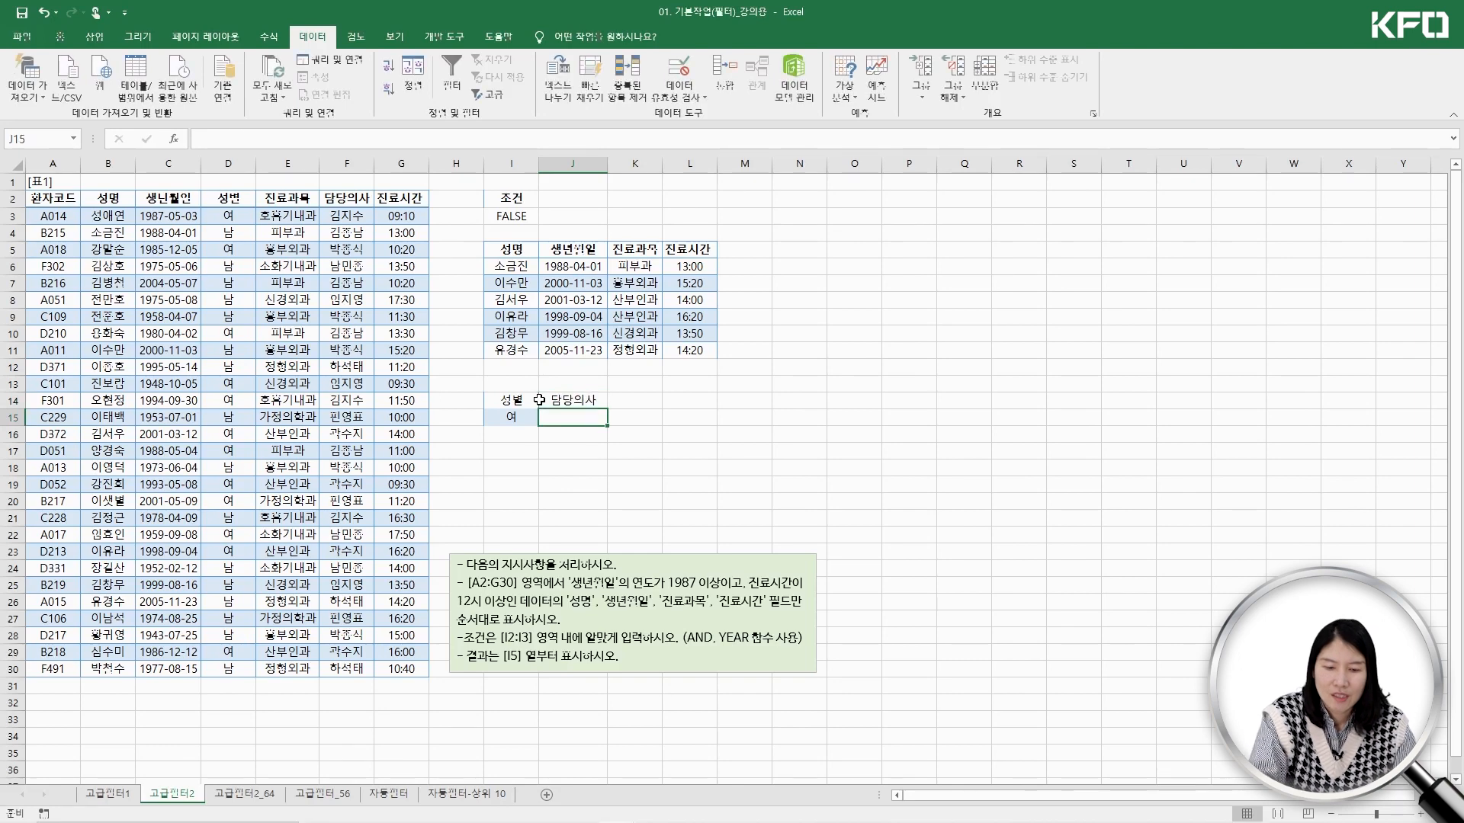
{"action": "type", "text": "지수"}
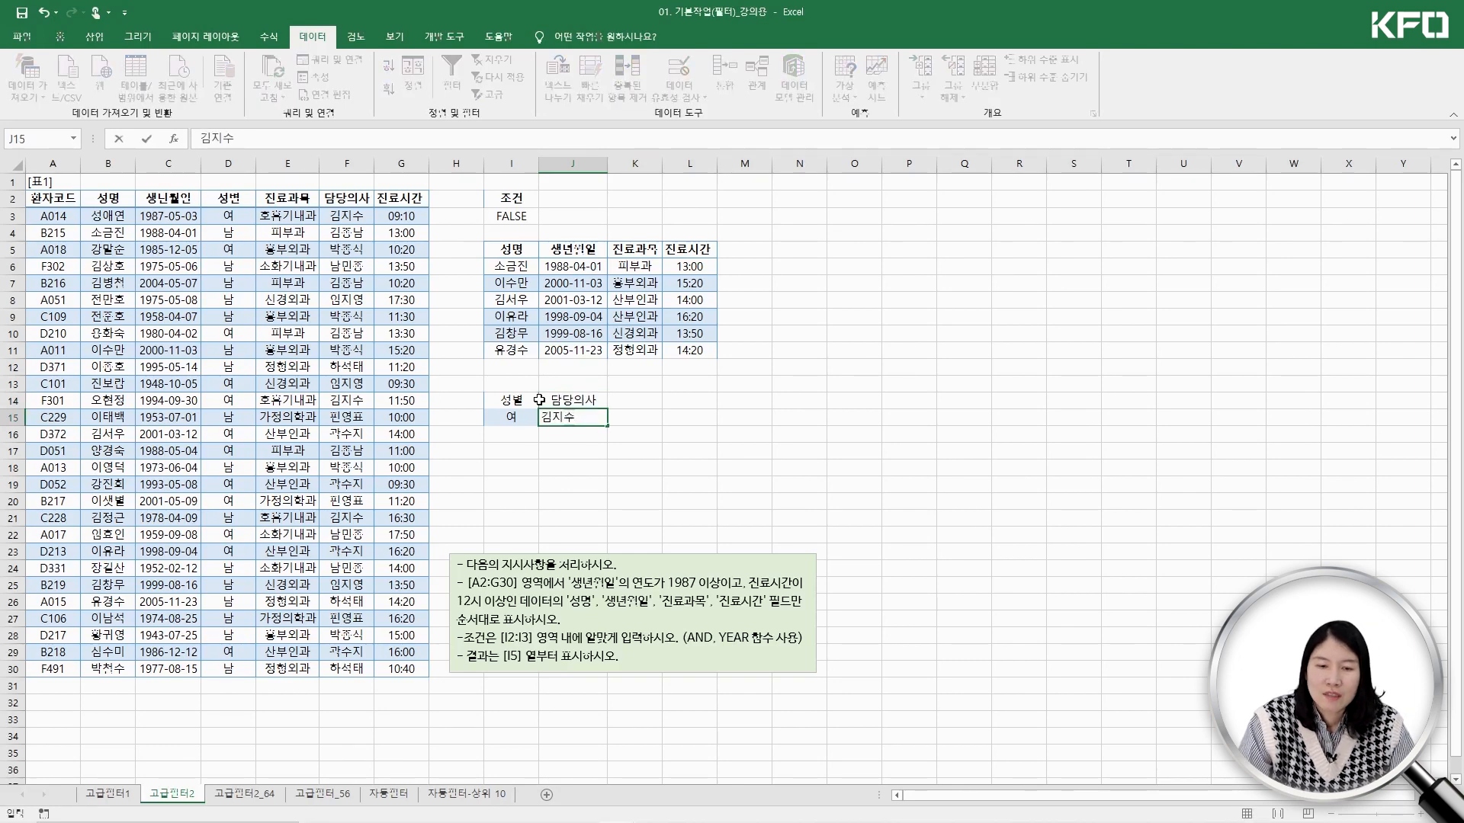
{"action": "key", "text": "Tab"}
Run an Advanced Filter on A2:G30 with criteria range I14:J15, copying the results to O5
{"action": "left_click_drag", "start_coordinate": [508, 398], "coordinate": [571, 418]}
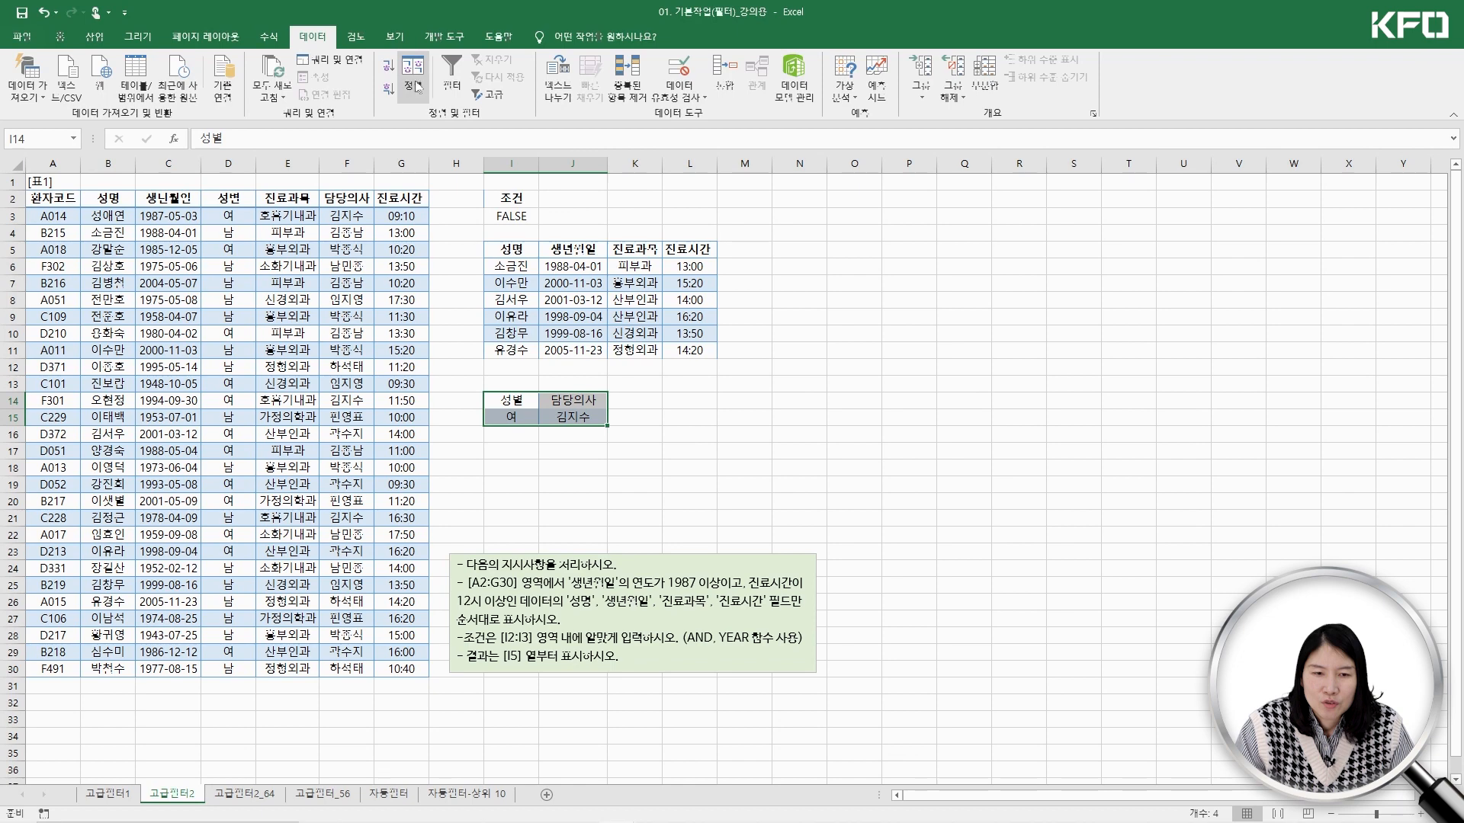
{"action": "left_click", "coordinate": [492, 94]}
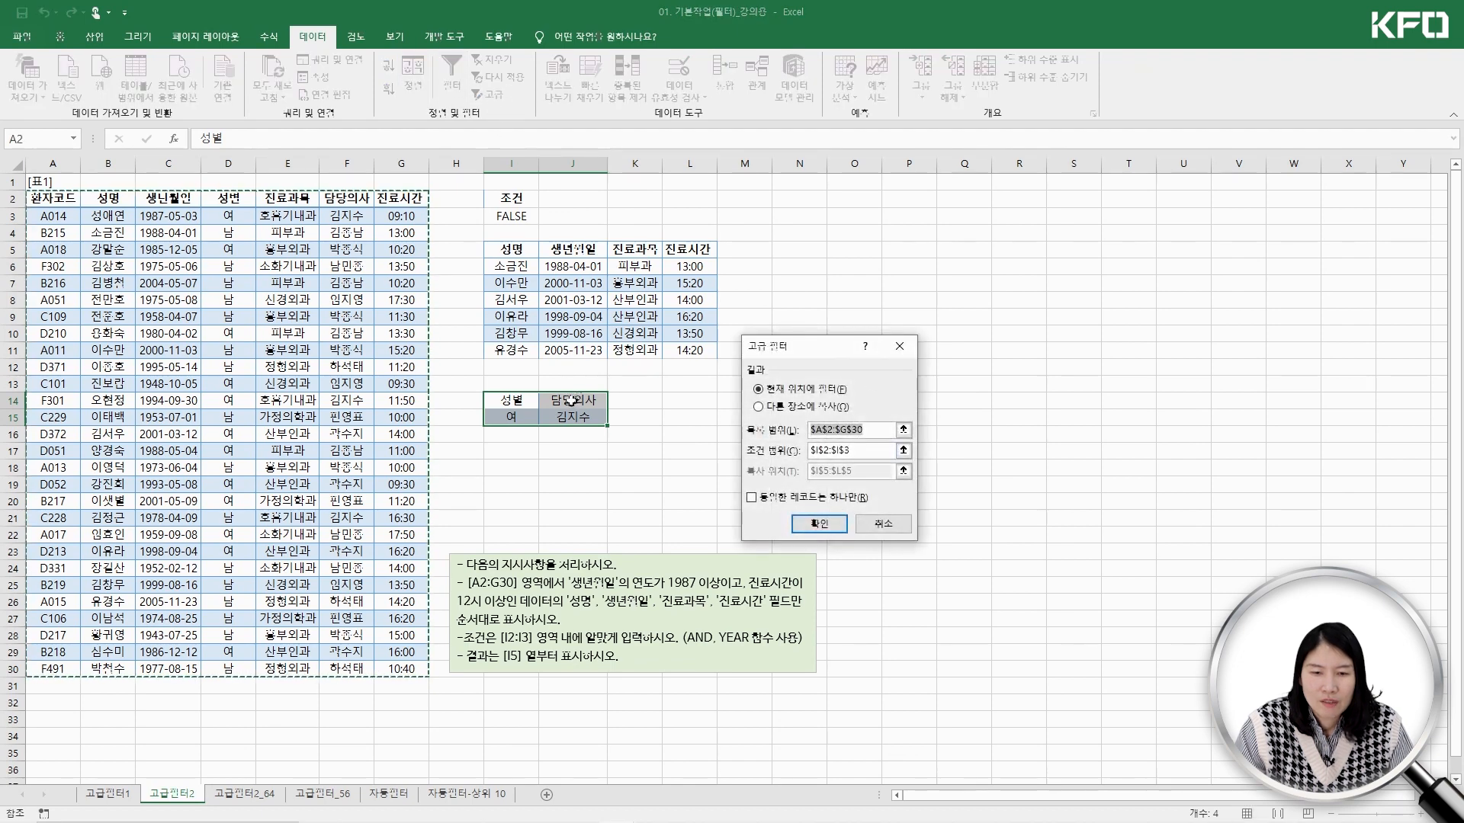
{"action": "left_click", "coordinate": [805, 409]}
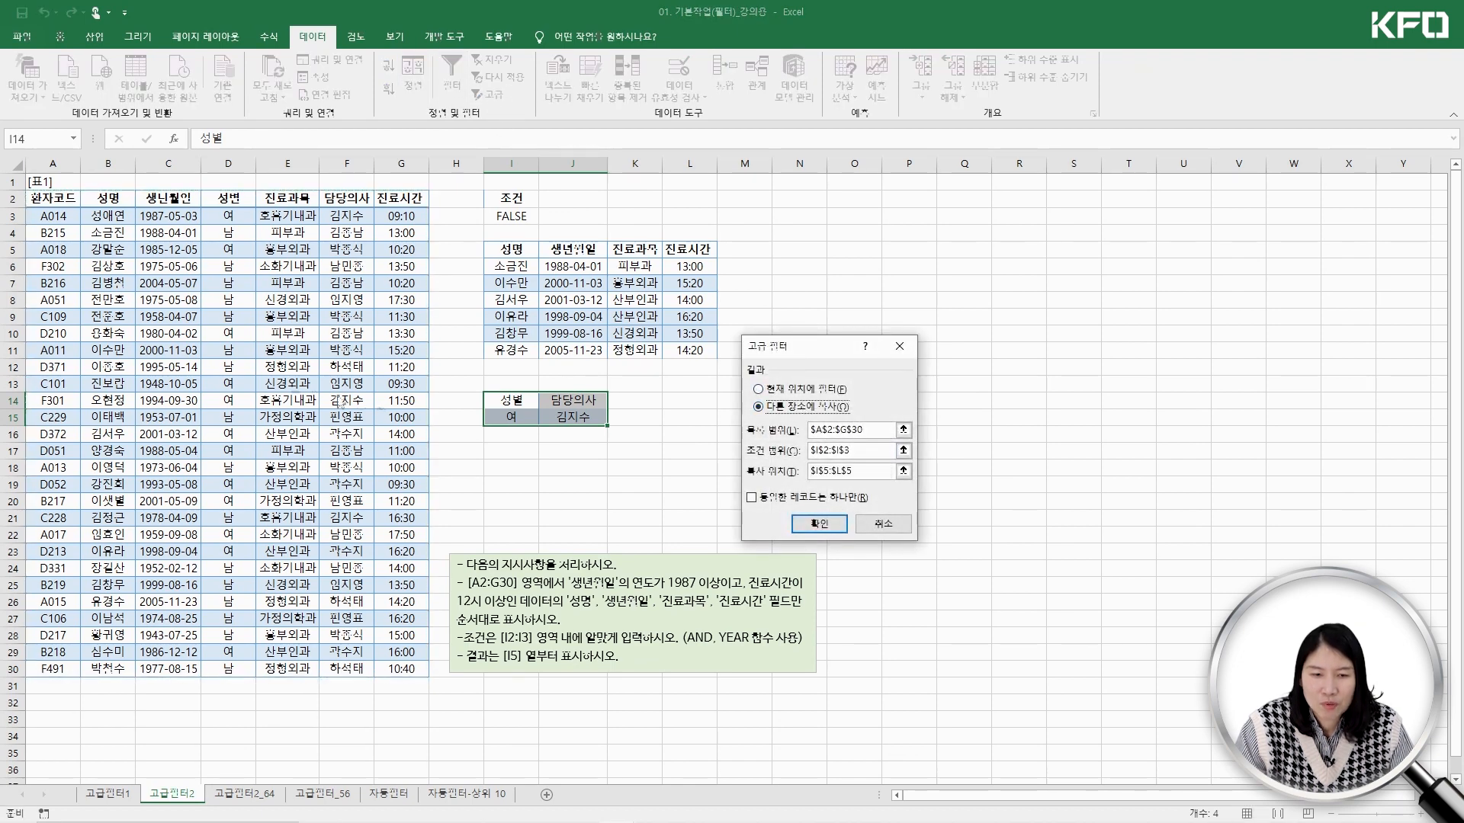
{"action": "left_click", "coordinate": [884, 430]}
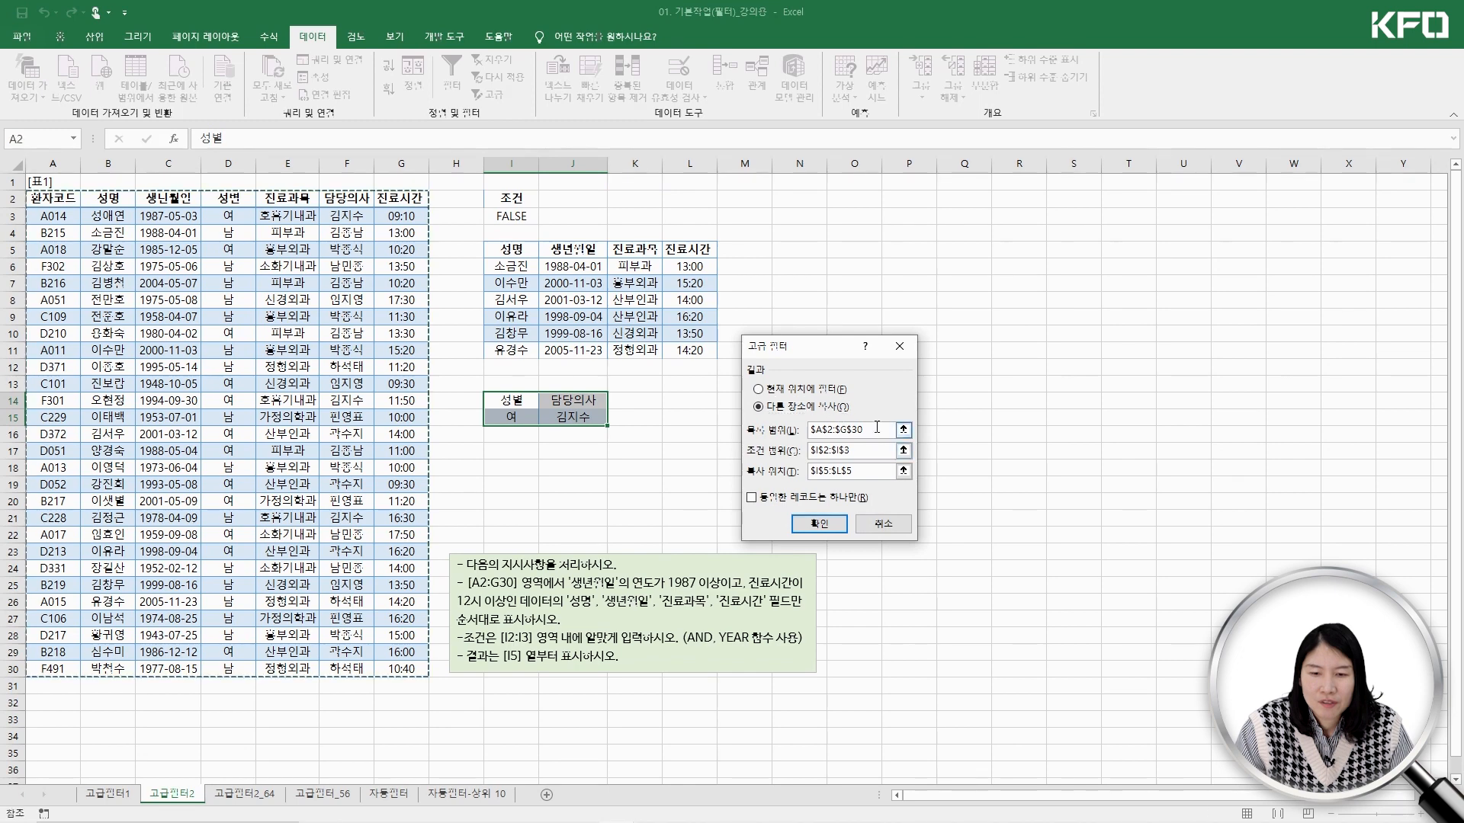
{"action": "left_click", "coordinate": [864, 451]}
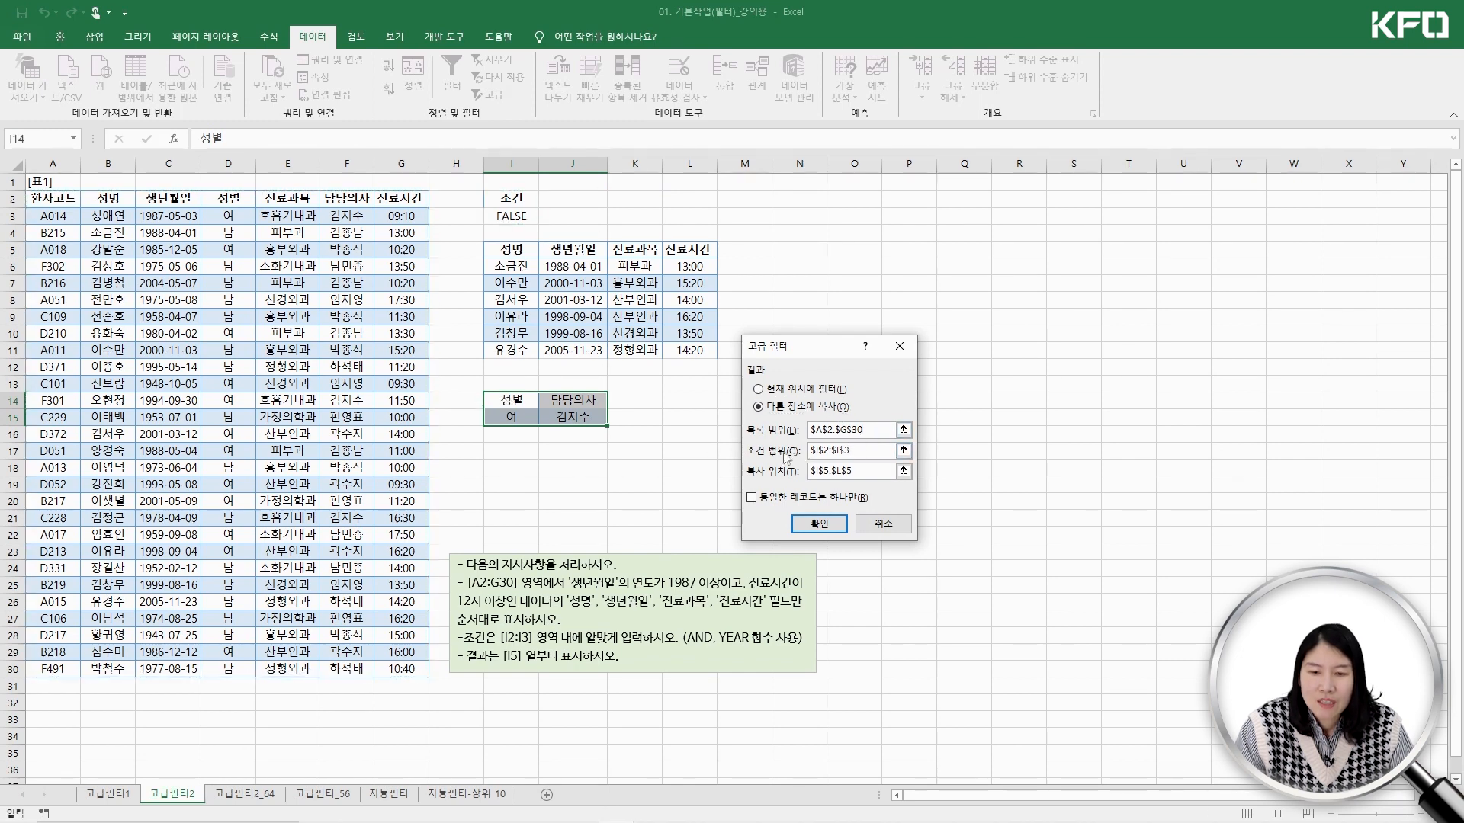
{"action": "left_click_drag", "start_coordinate": [876, 451], "coordinate": [809, 451]}
{"action": "left_click_drag", "start_coordinate": [496, 395], "coordinate": [574, 417]}
{"action": "left_click_drag", "start_coordinate": [870, 468], "coordinate": [797, 455]}
{"action": "left_click", "coordinate": [850, 257]}
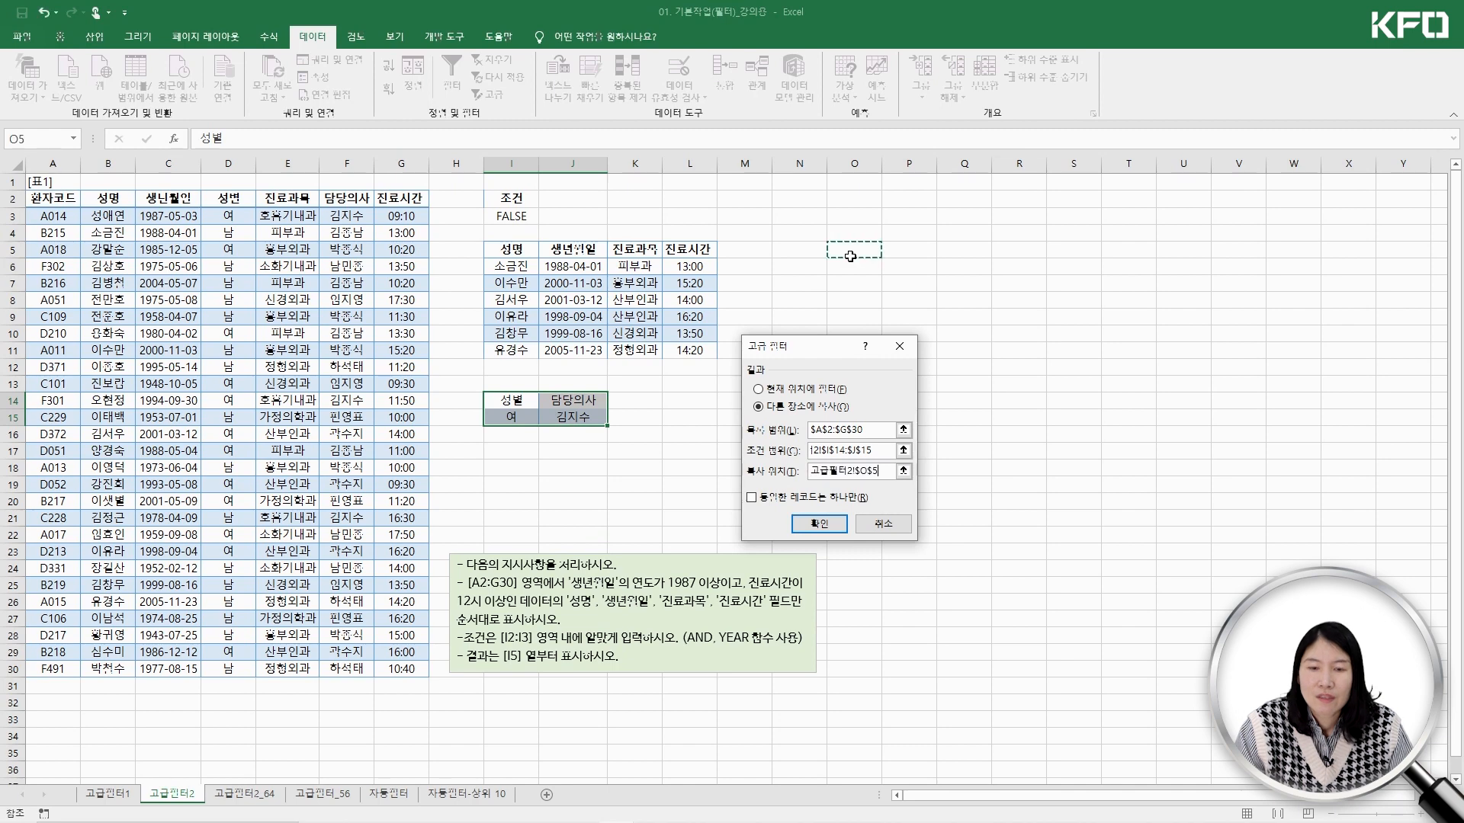
{"action": "left_click", "coordinate": [818, 524]}
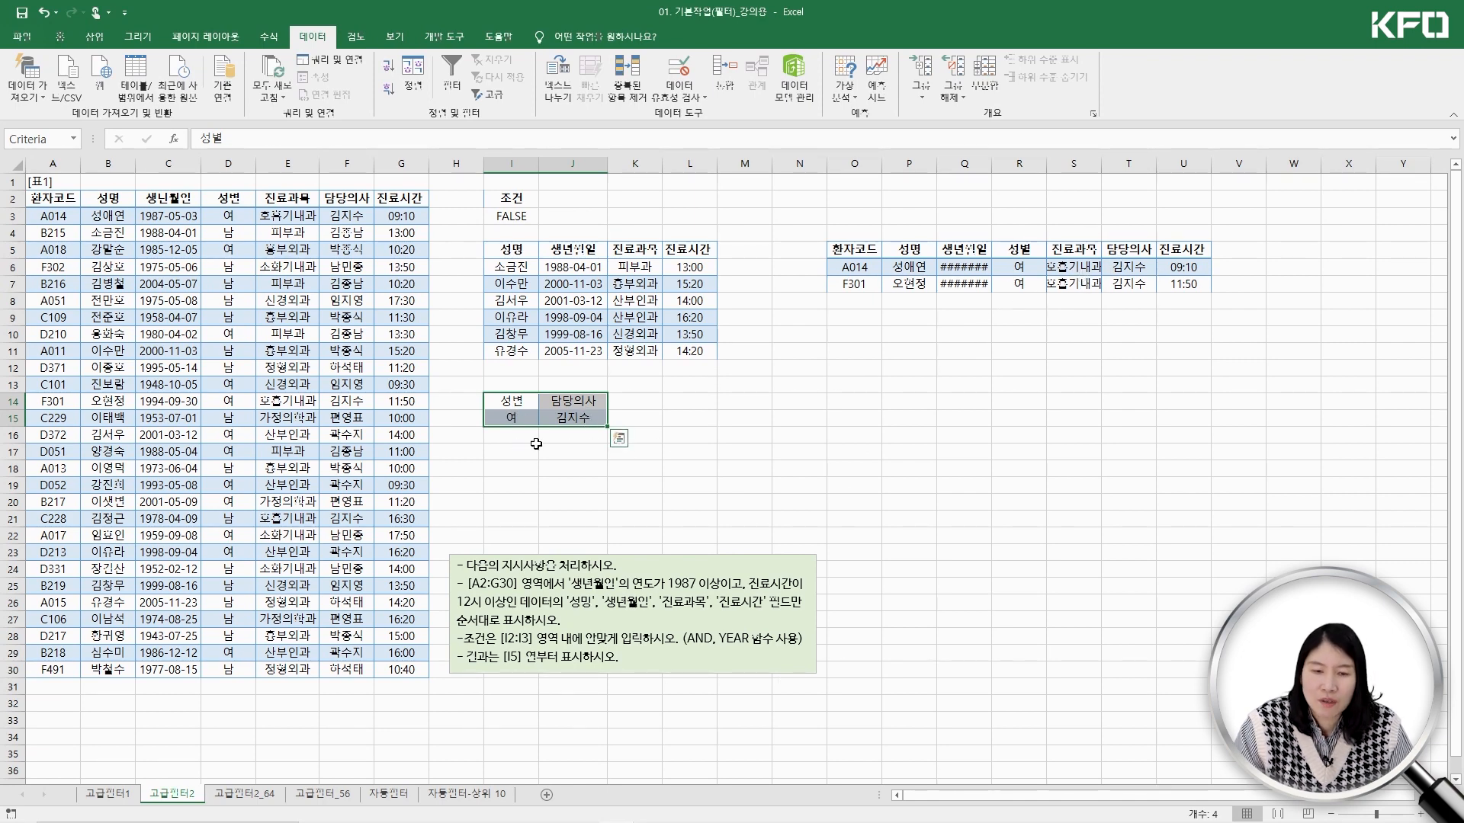
Compare the formula criterion in I3 with the 성별 and 담당의사 heading-and-value criteria in I14:J15
{"action": "left_click", "coordinate": [508, 217]}
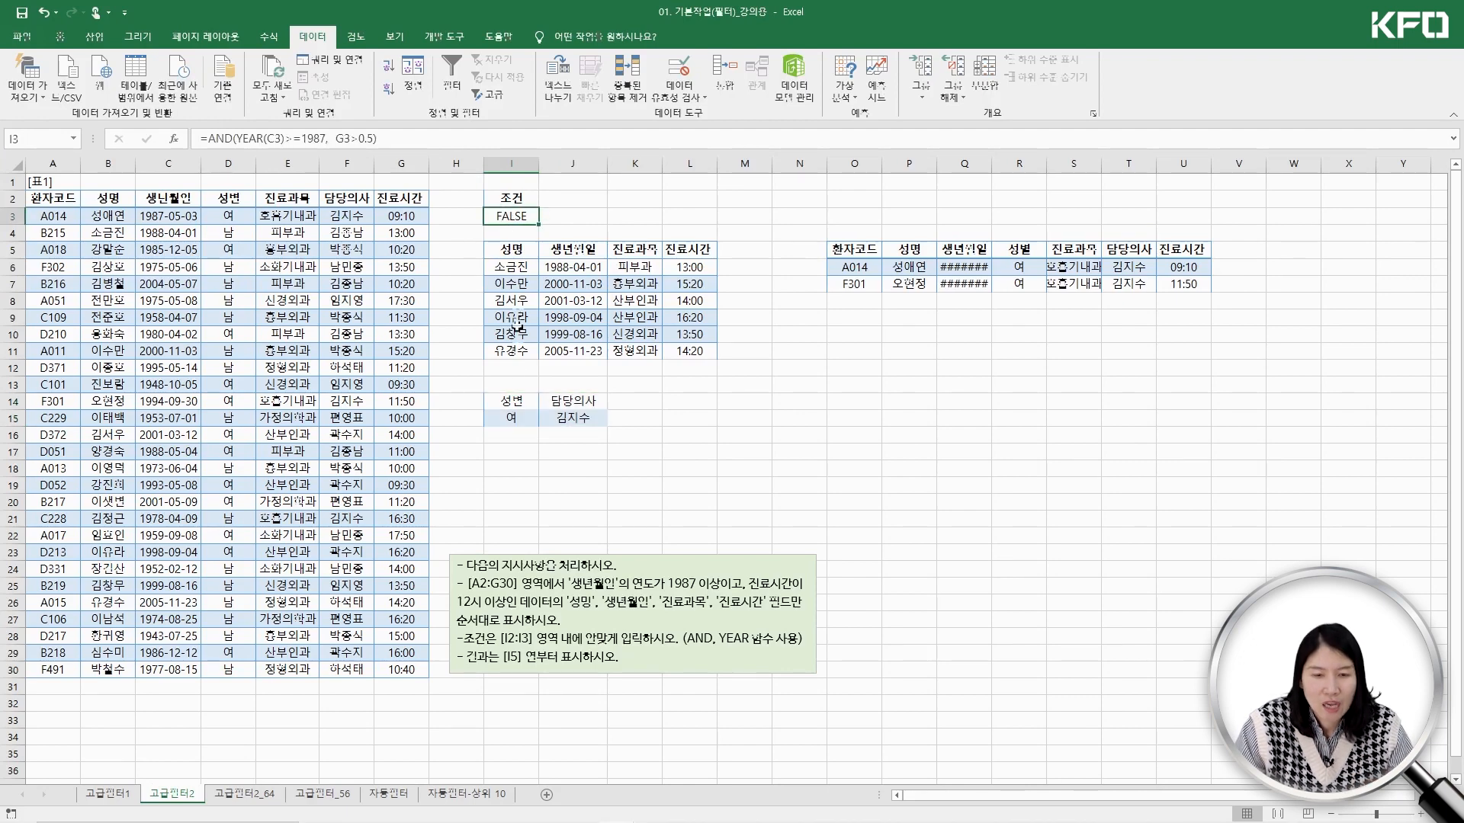
{"action": "left_click_drag", "start_coordinate": [512, 402], "coordinate": [516, 415]}
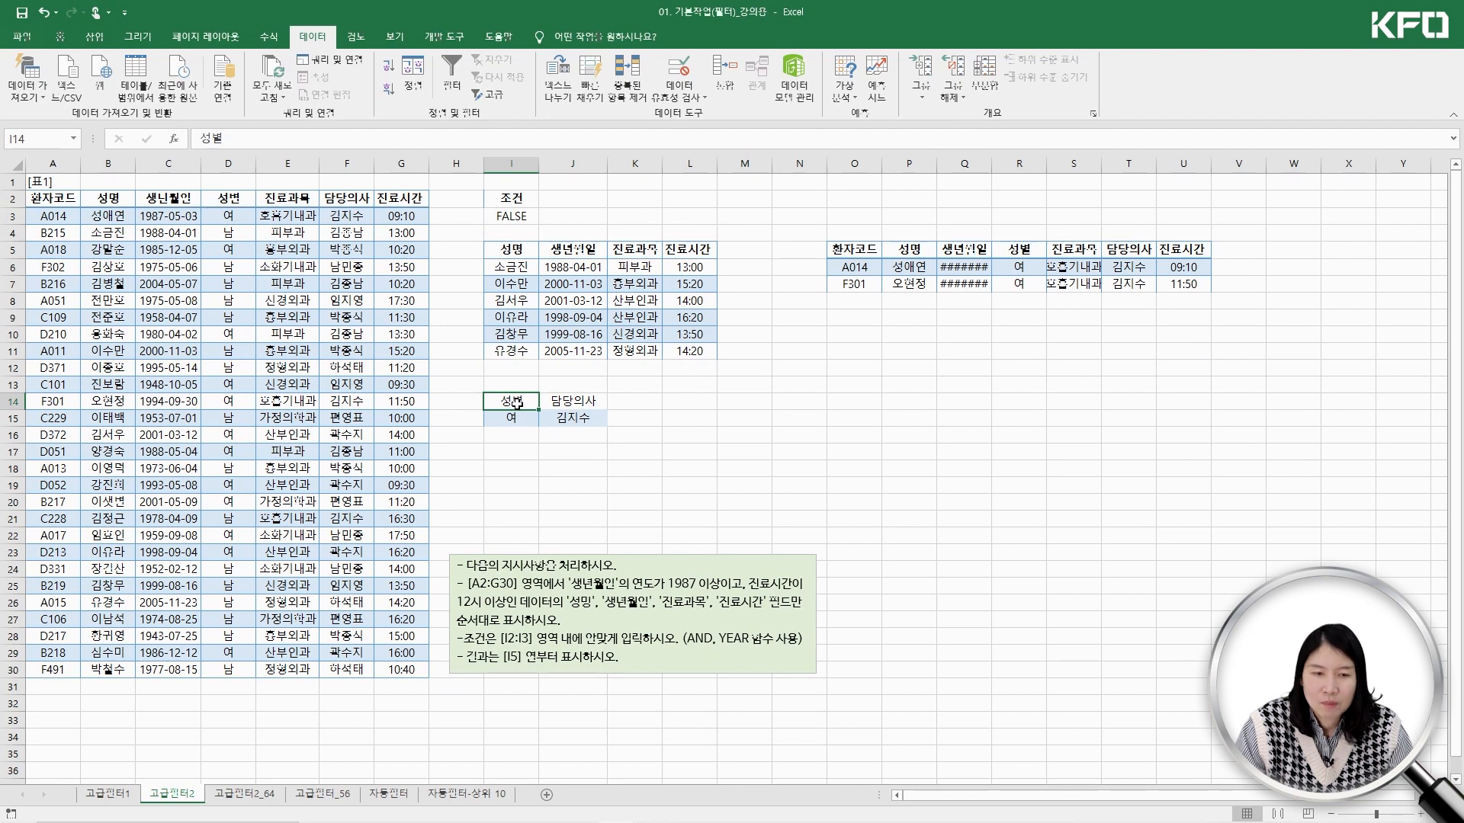
{"action": "left_click", "coordinate": [562, 400]}
{"action": "left_click_drag", "start_coordinate": [563, 400], "coordinate": [563, 417]}
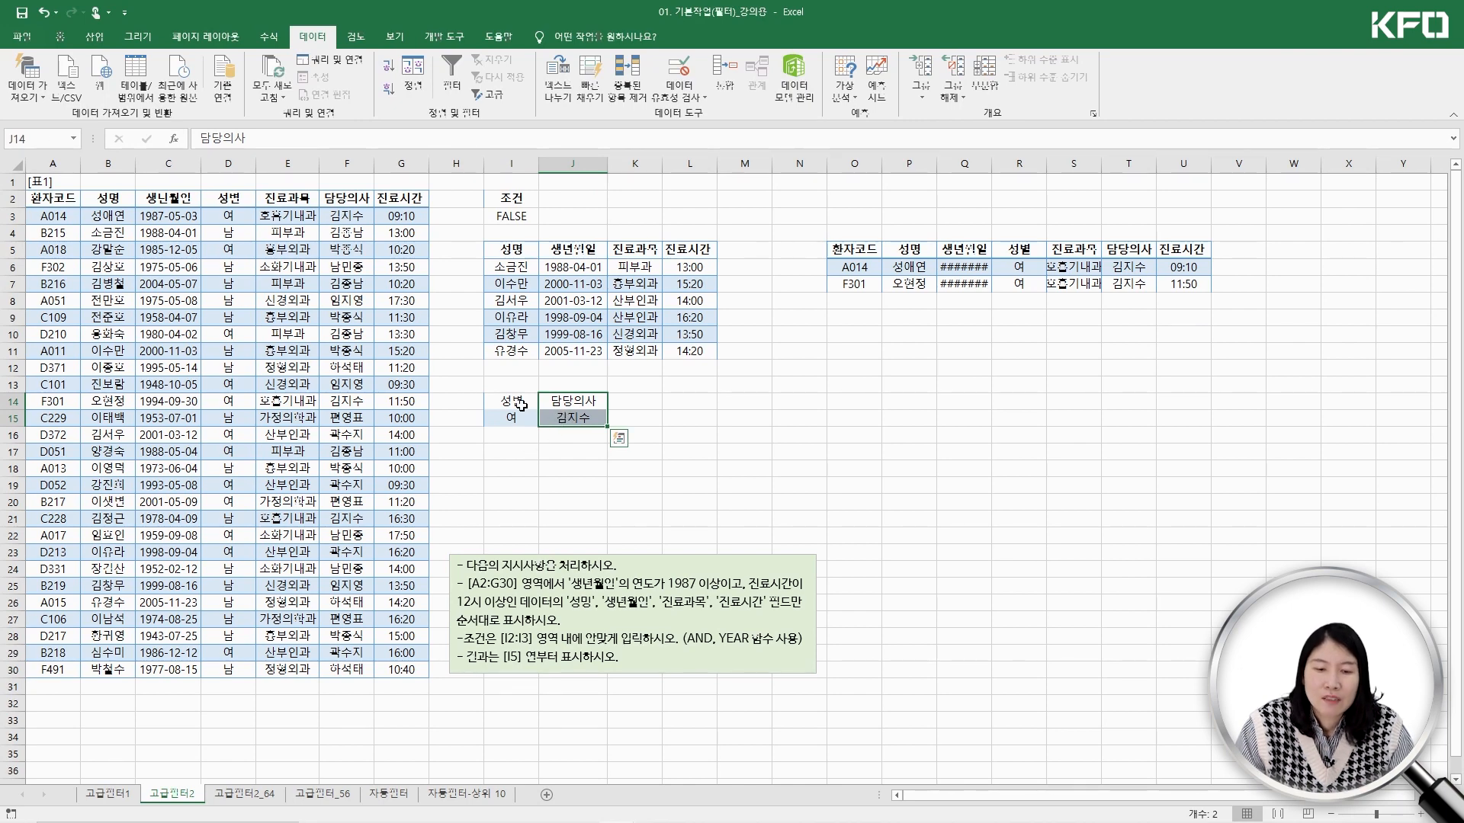
{"action": "left_click_drag", "start_coordinate": [515, 400], "coordinate": [541, 412]}
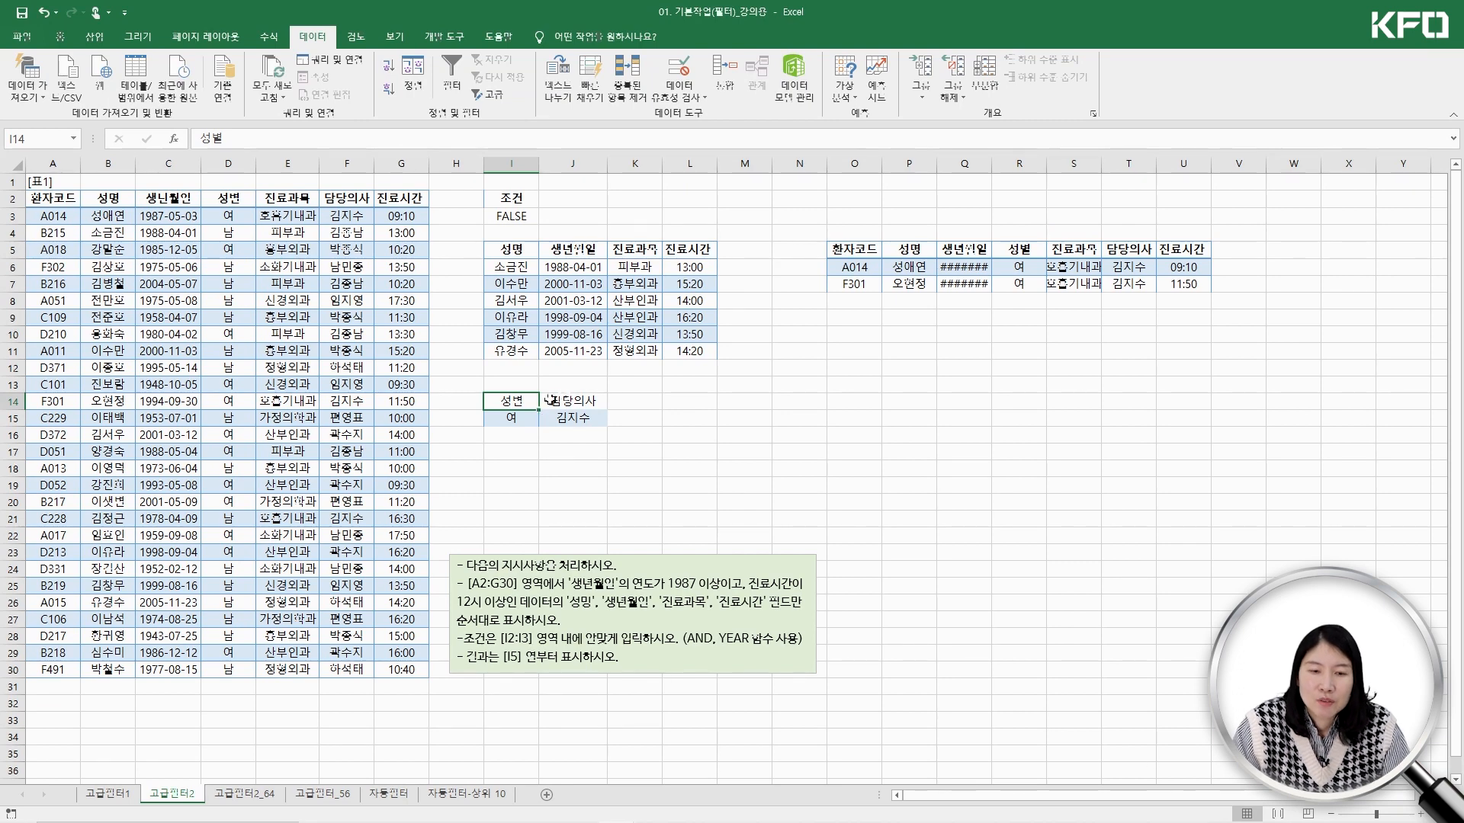
{"action": "left_click", "coordinate": [569, 402]}
{"action": "left_click_drag", "start_coordinate": [520, 402], "coordinate": [564, 402]}
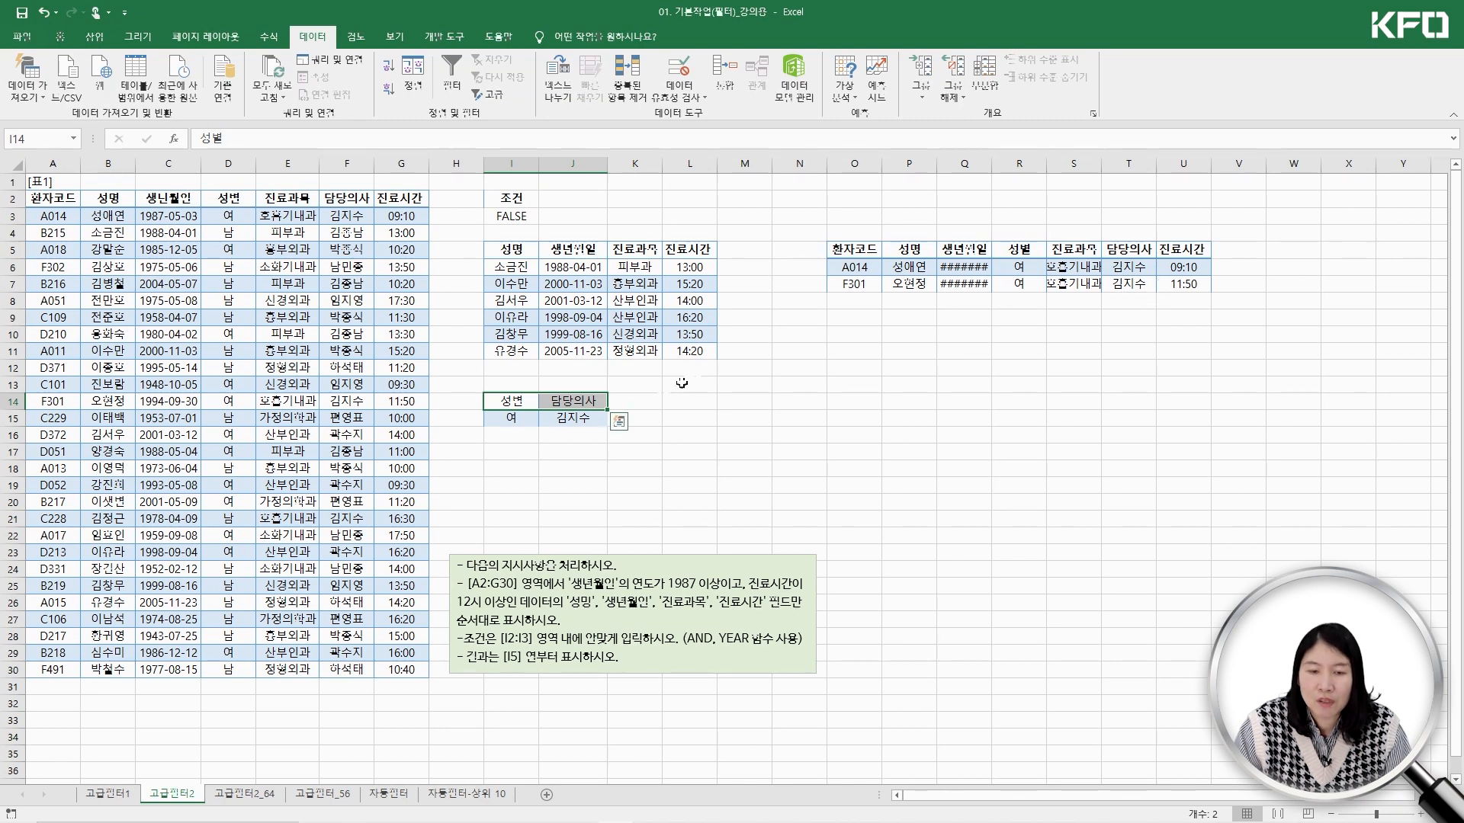
{"action": "left_click", "coordinate": [507, 419]}
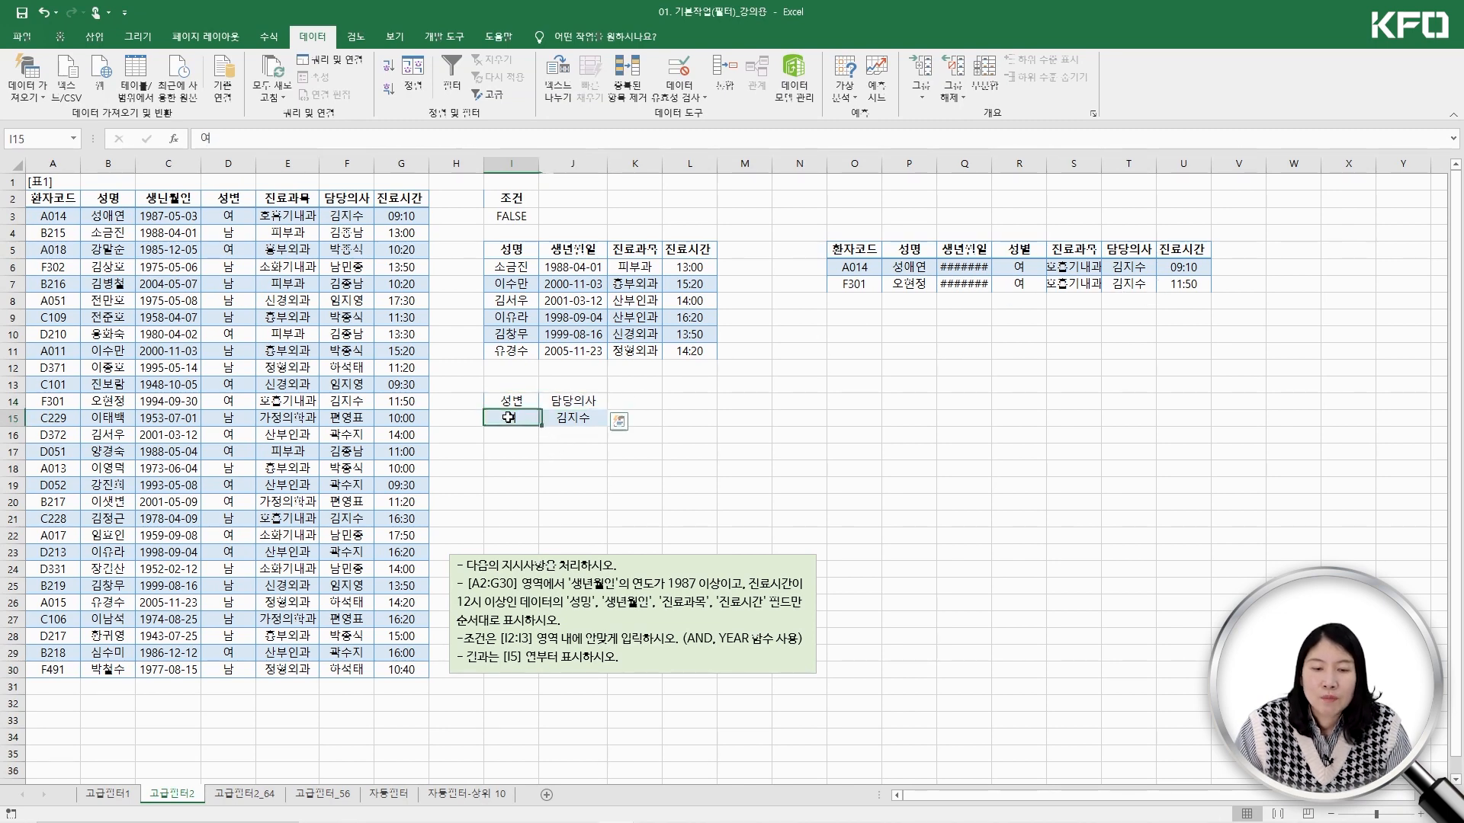
Turn the criteria into an OR condition by clearing J15 and entering the same doctor's name one row lower in J16
{"action": "left_click", "coordinate": [576, 419]}
{"action": "key", "text": "Delete"}
{"action": "key", "text": "Down"}
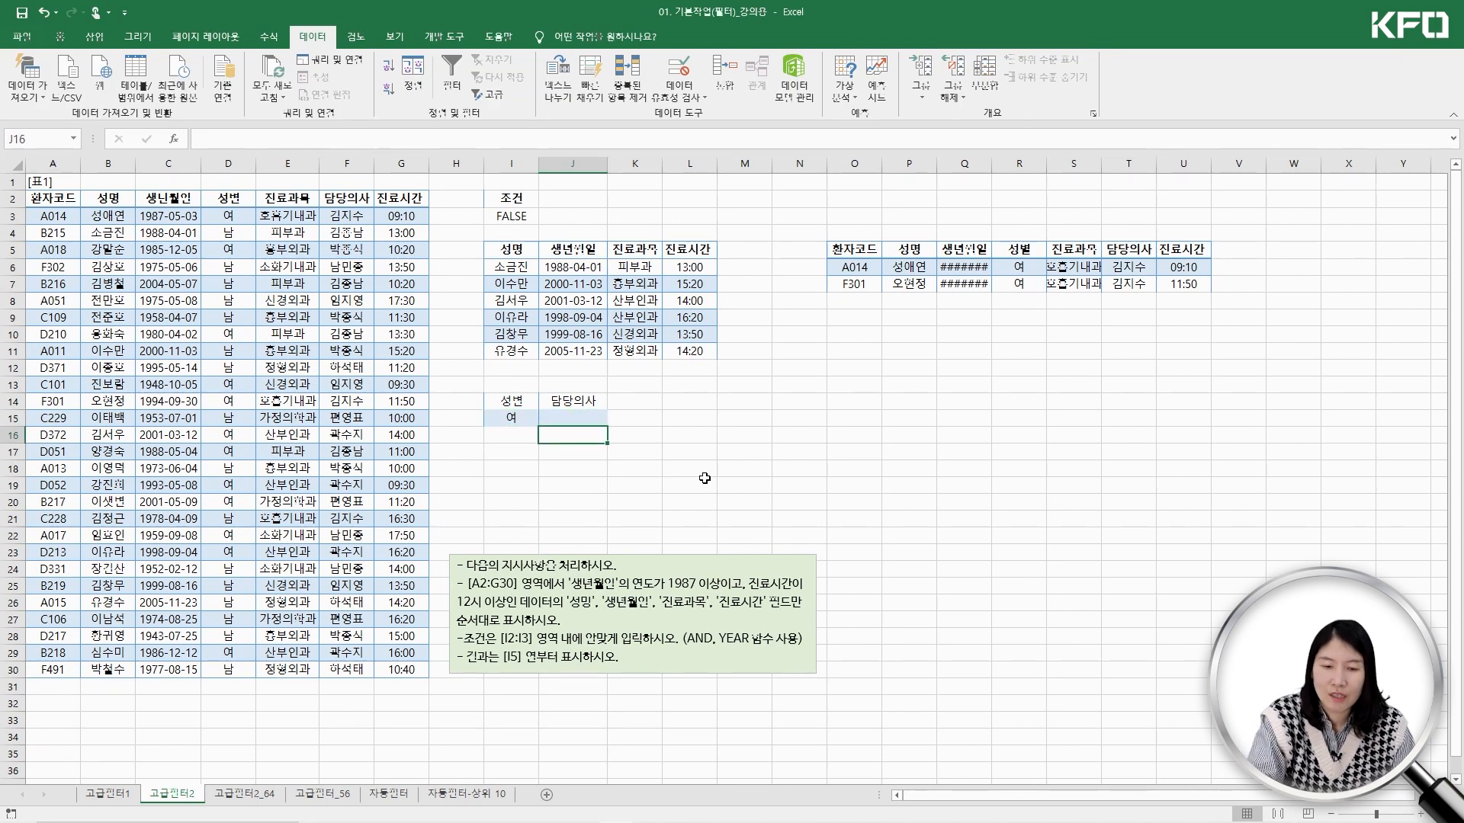
{"action": "type", "text": "김지수"}
{"action": "key", "text": "Return"}
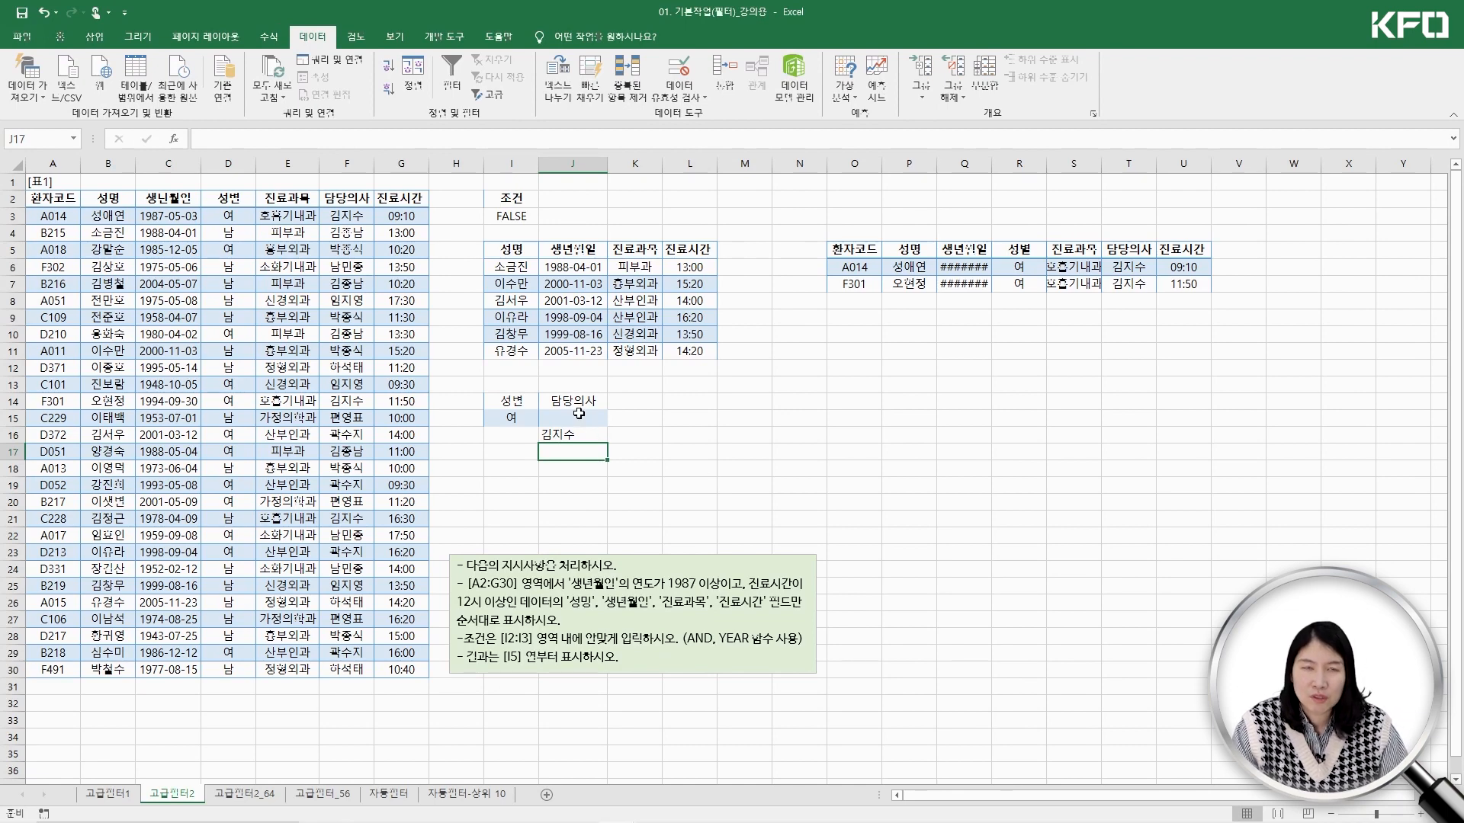
{"action": "left_click_drag", "start_coordinate": [520, 417], "coordinate": [554, 418]}
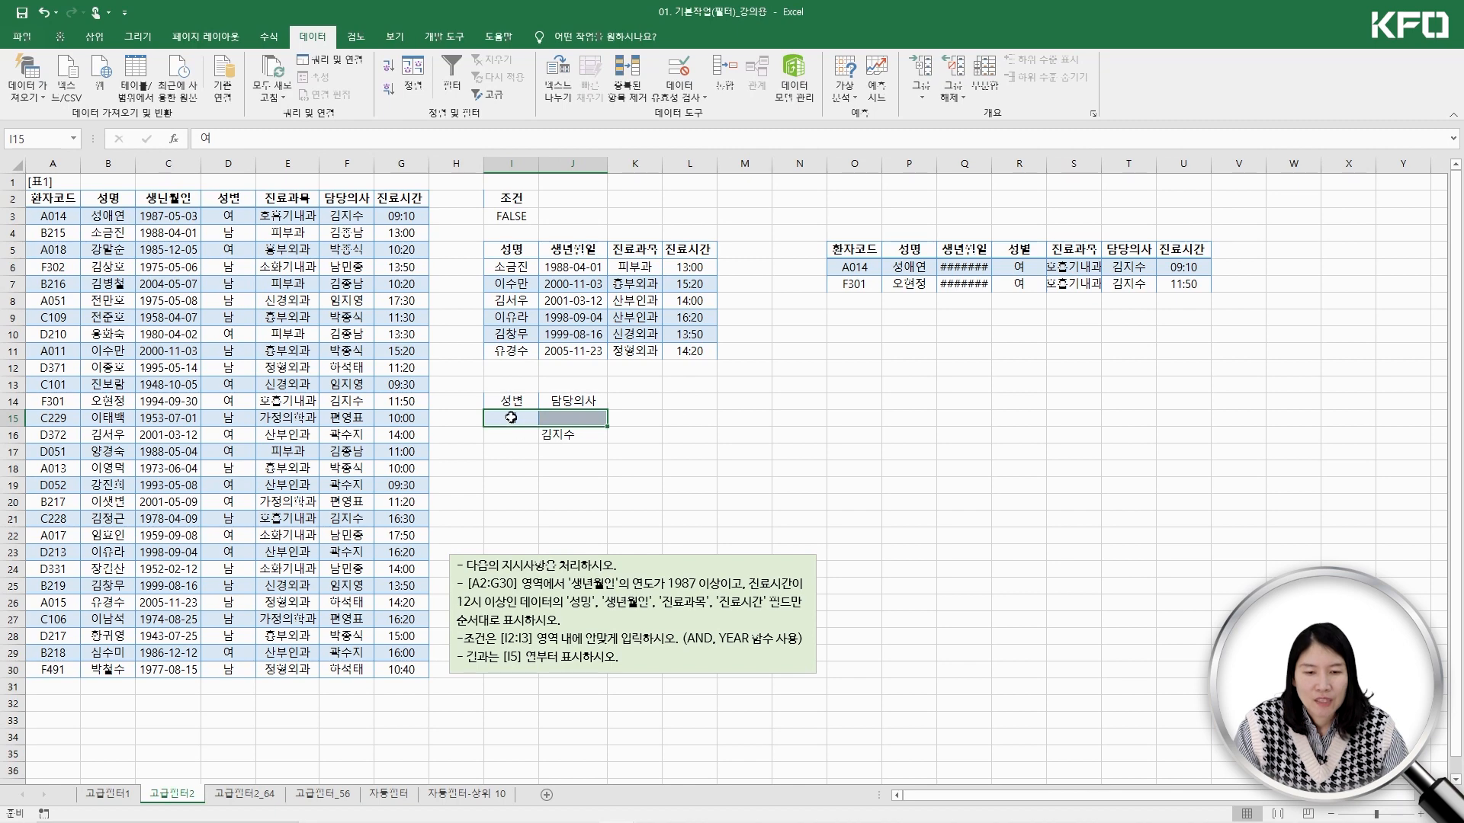
{"action": "left_click", "coordinate": [557, 440]}
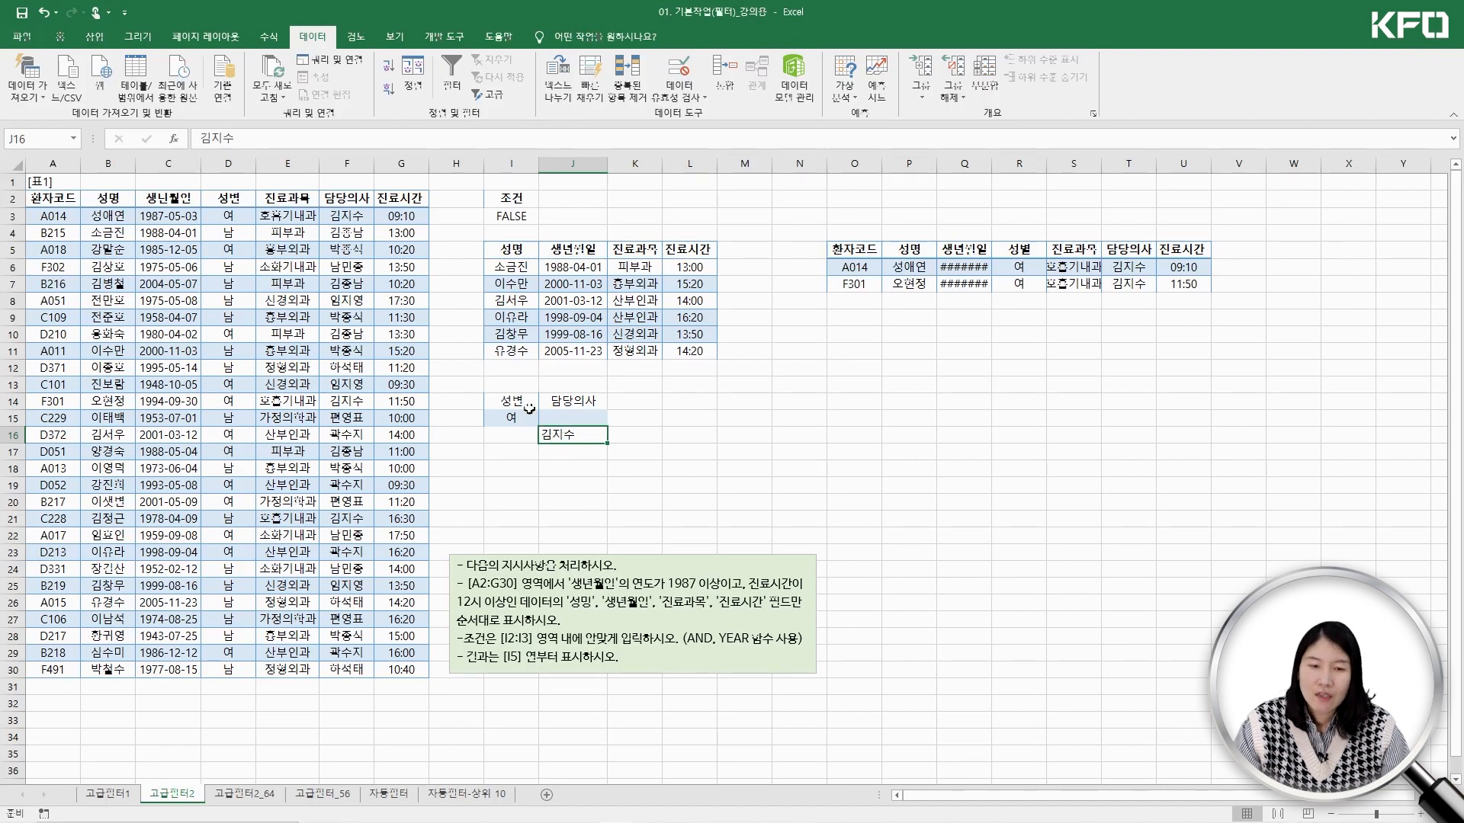
Run an Advanced Filter on A2:G30 with criteria range I14:J16, copying the results to O11
{"action": "left_click_drag", "start_coordinate": [509, 402], "coordinate": [568, 436]}
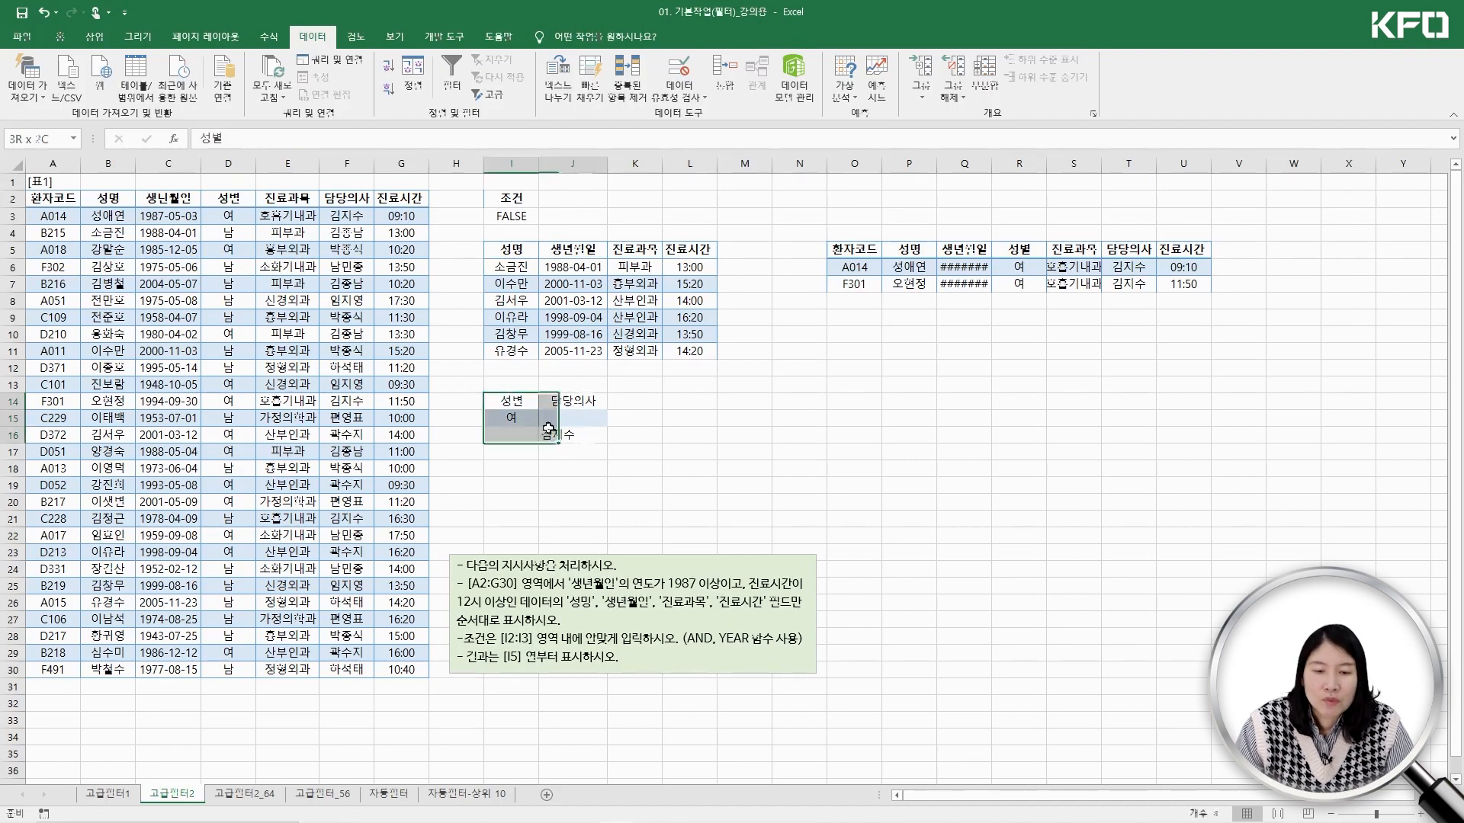
{"action": "left_click", "coordinate": [346, 435]}
{"action": "left_click", "coordinate": [488, 93]}
{"action": "left_click", "coordinate": [793, 407]}
{"action": "left_click", "coordinate": [821, 432]}
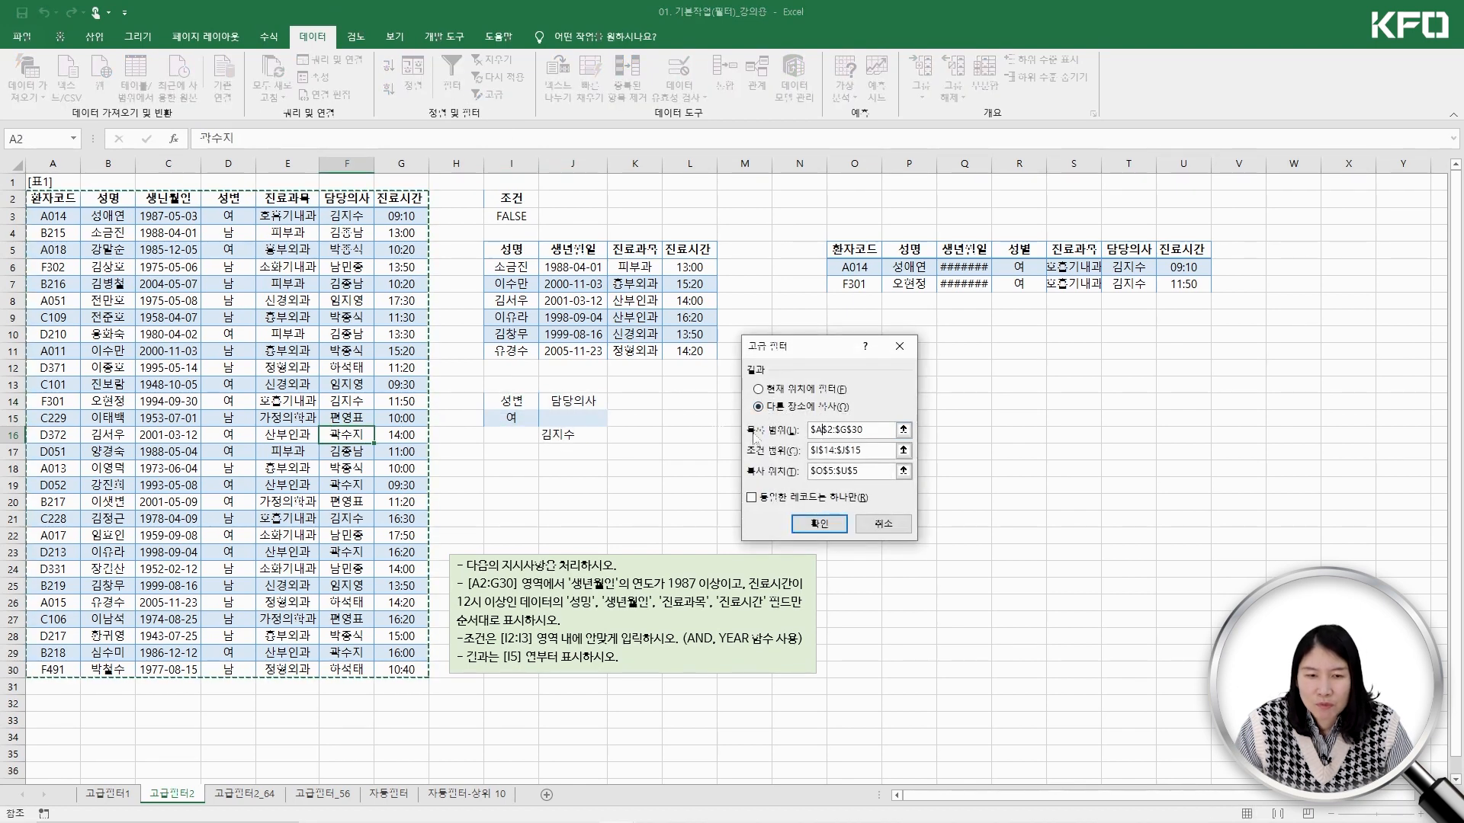
{"action": "left_click", "coordinate": [878, 453]}
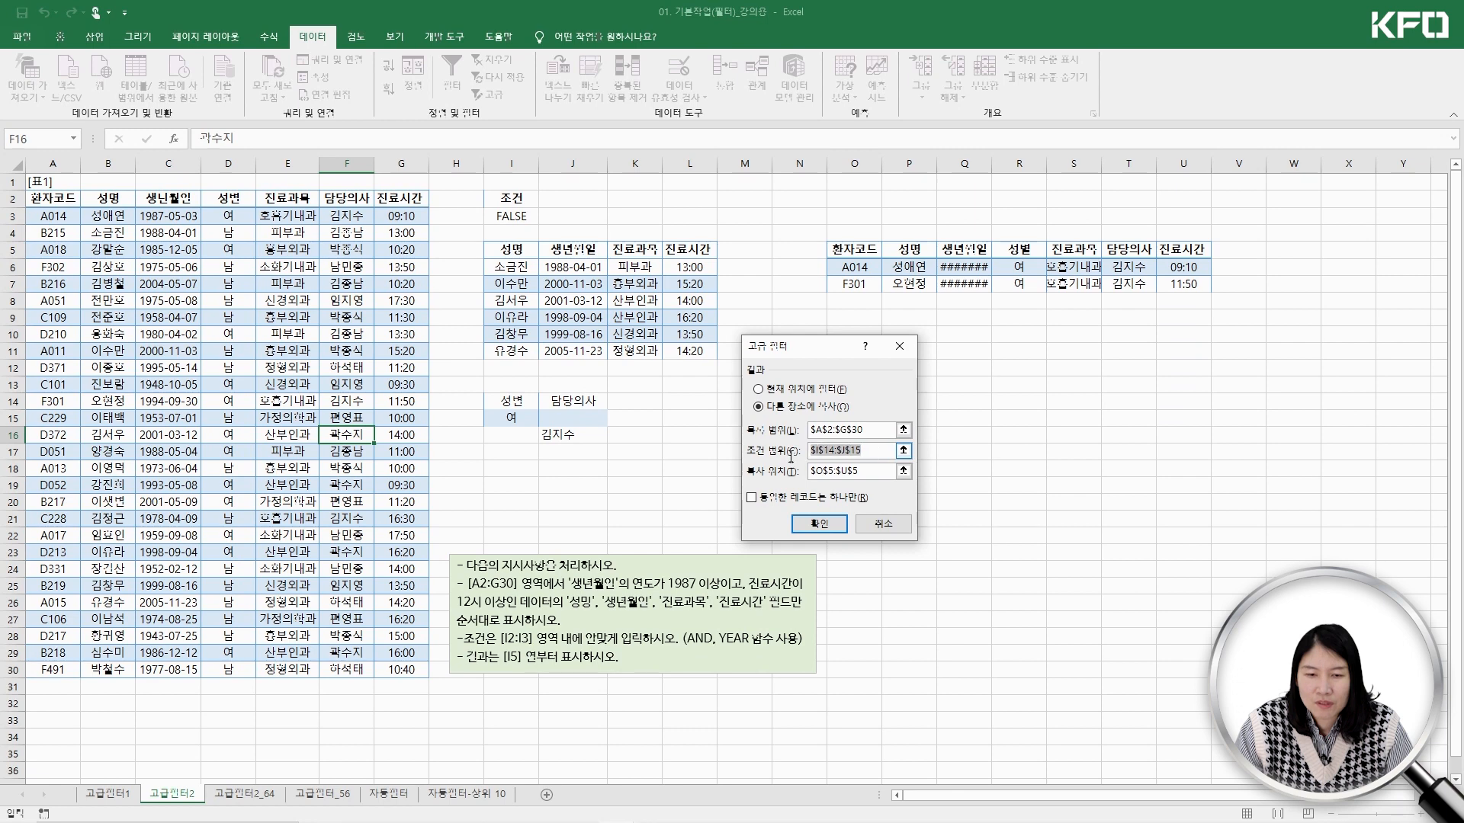
{"action": "left_click_drag", "start_coordinate": [507, 400], "coordinate": [580, 432]}
{"action": "left_click", "coordinate": [868, 472]}
{"action": "left_click_drag", "start_coordinate": [863, 474], "coordinate": [776, 474]}
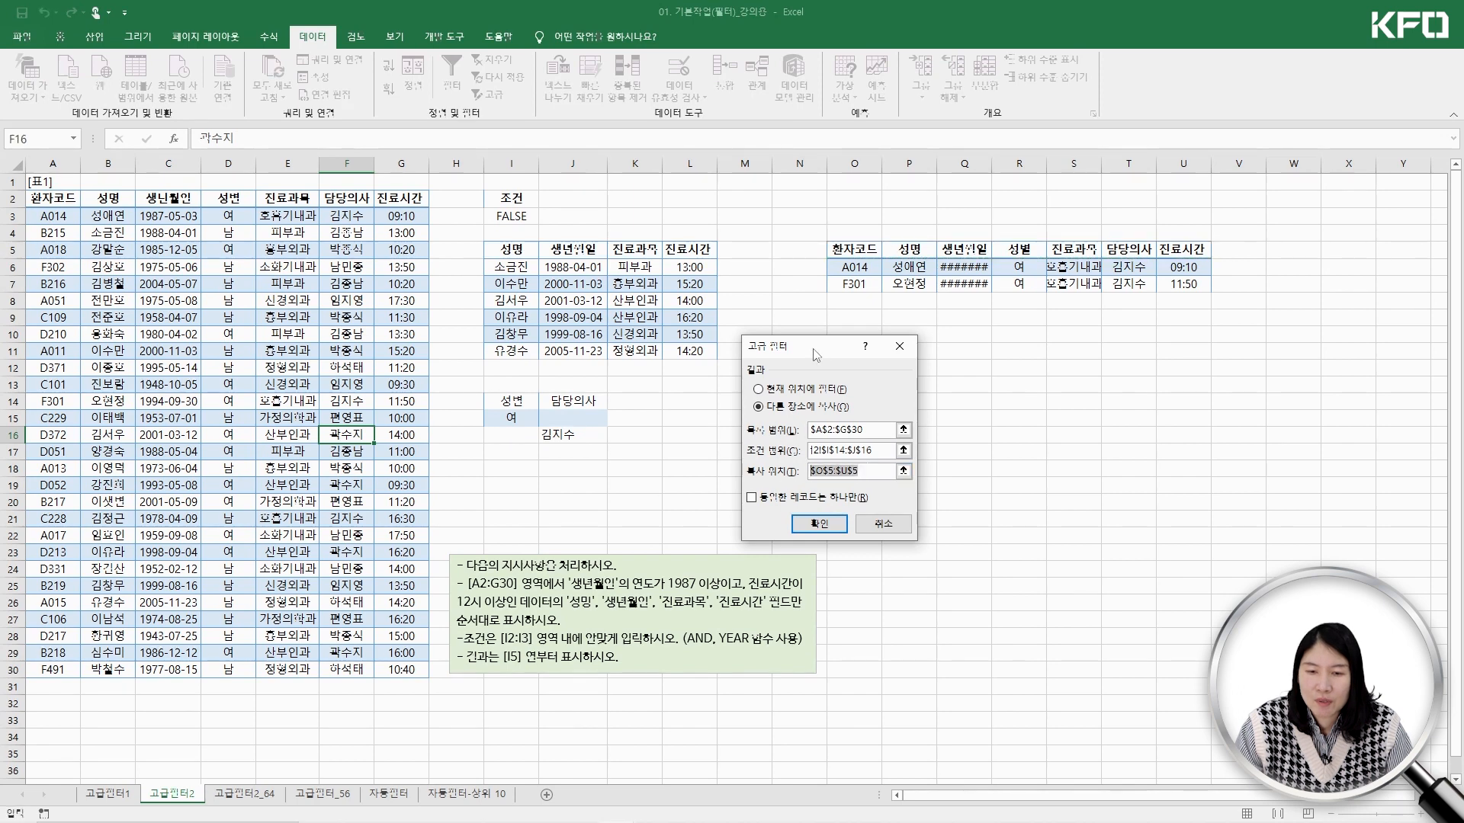
{"action": "left_click_drag", "start_coordinate": [819, 349], "coordinate": [753, 429]}
{"action": "left_click", "coordinate": [852, 352]}
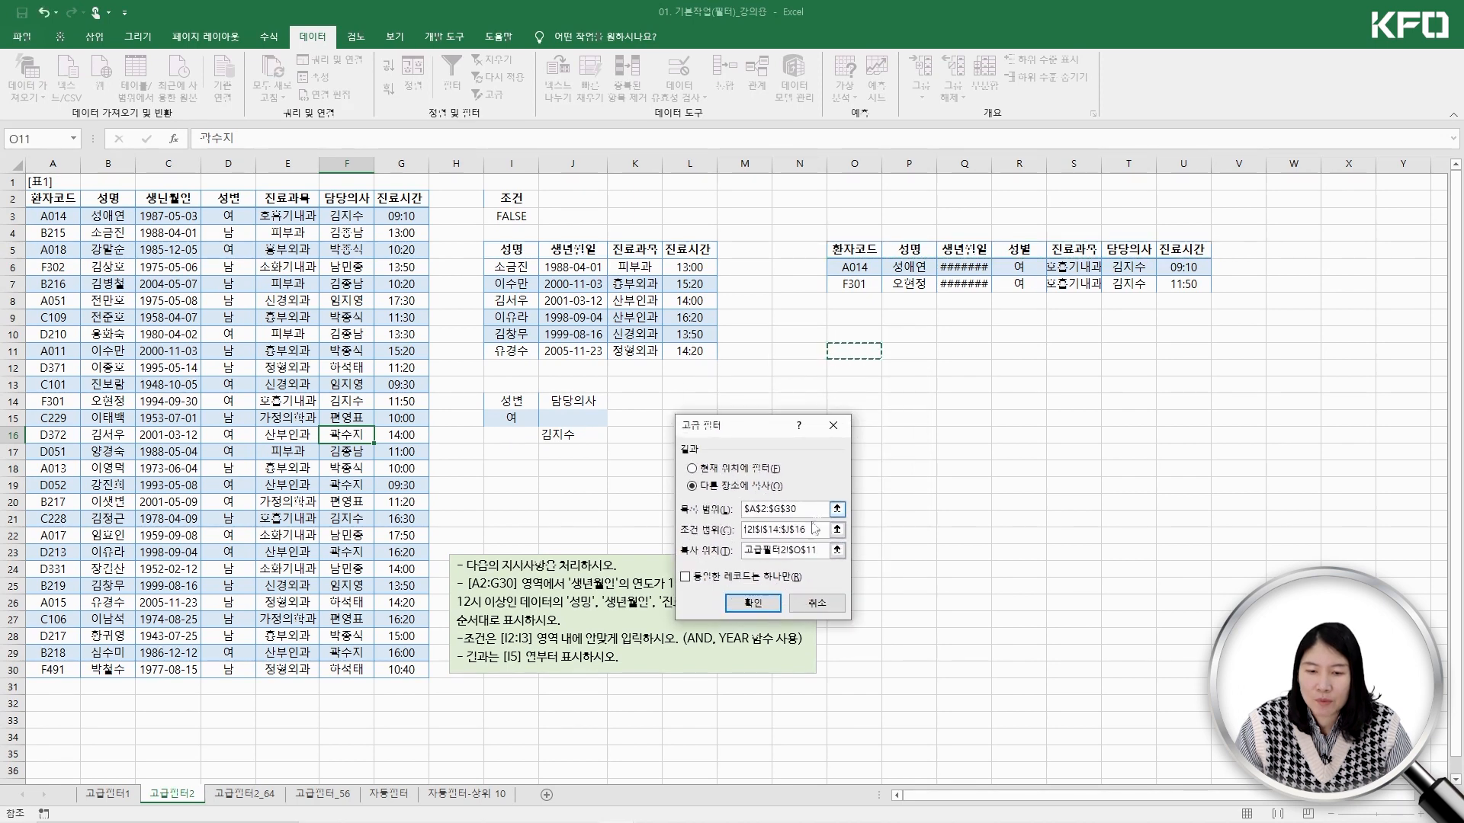
{"action": "left_click", "coordinate": [753, 602]}
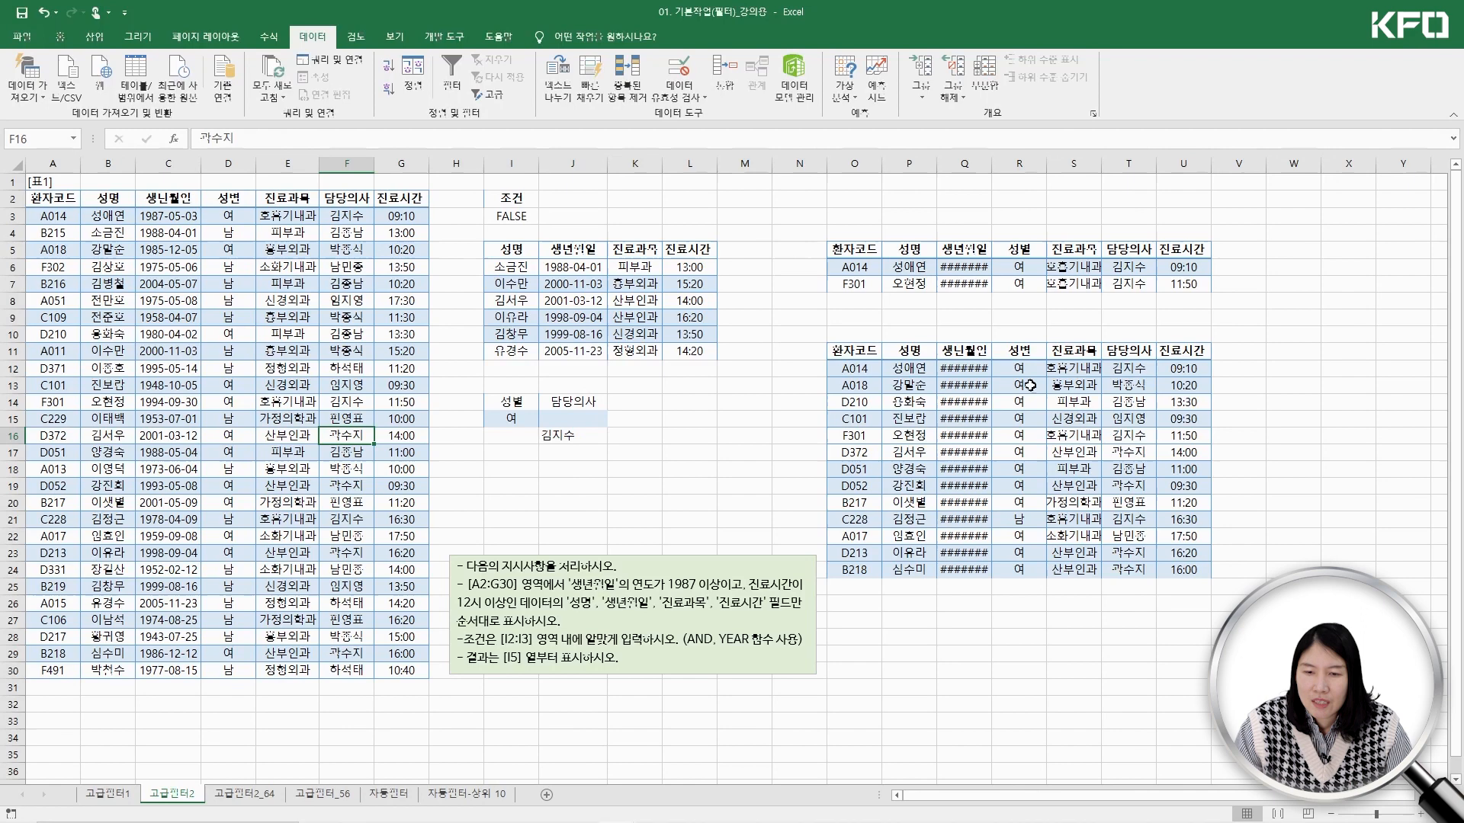
Check the 성별 value in R21 of the OR results against the criteria in I14:J15
{"action": "left_click", "coordinate": [1022, 519]}
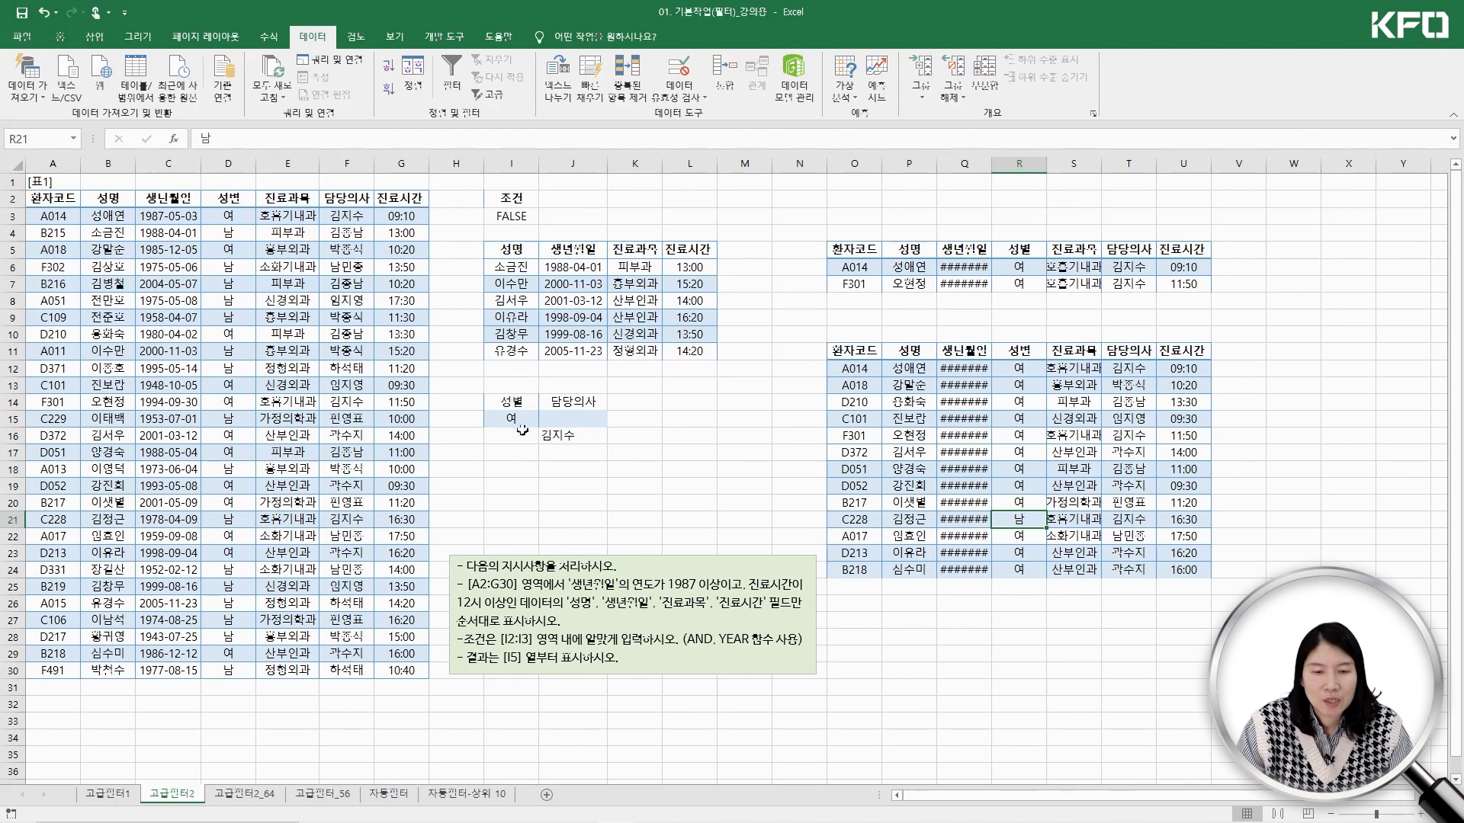
{"action": "left_click_drag", "start_coordinate": [511, 401], "coordinate": [570, 421]}
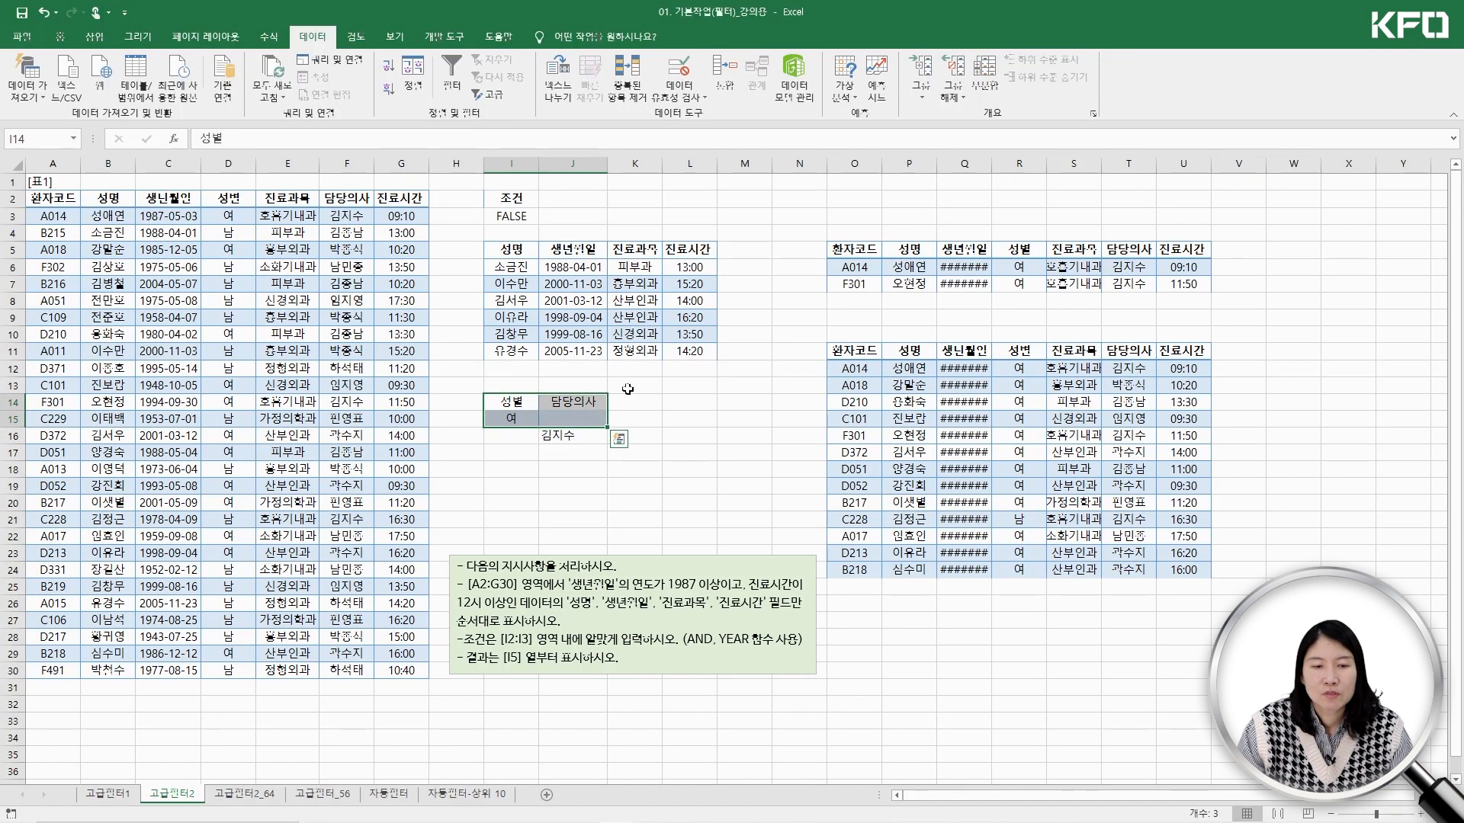
Review the 성별 and 담당의사 criteria in I14:J16, comparing the entries in rows 15 and 16
{"action": "left_click", "coordinate": [512, 402]}
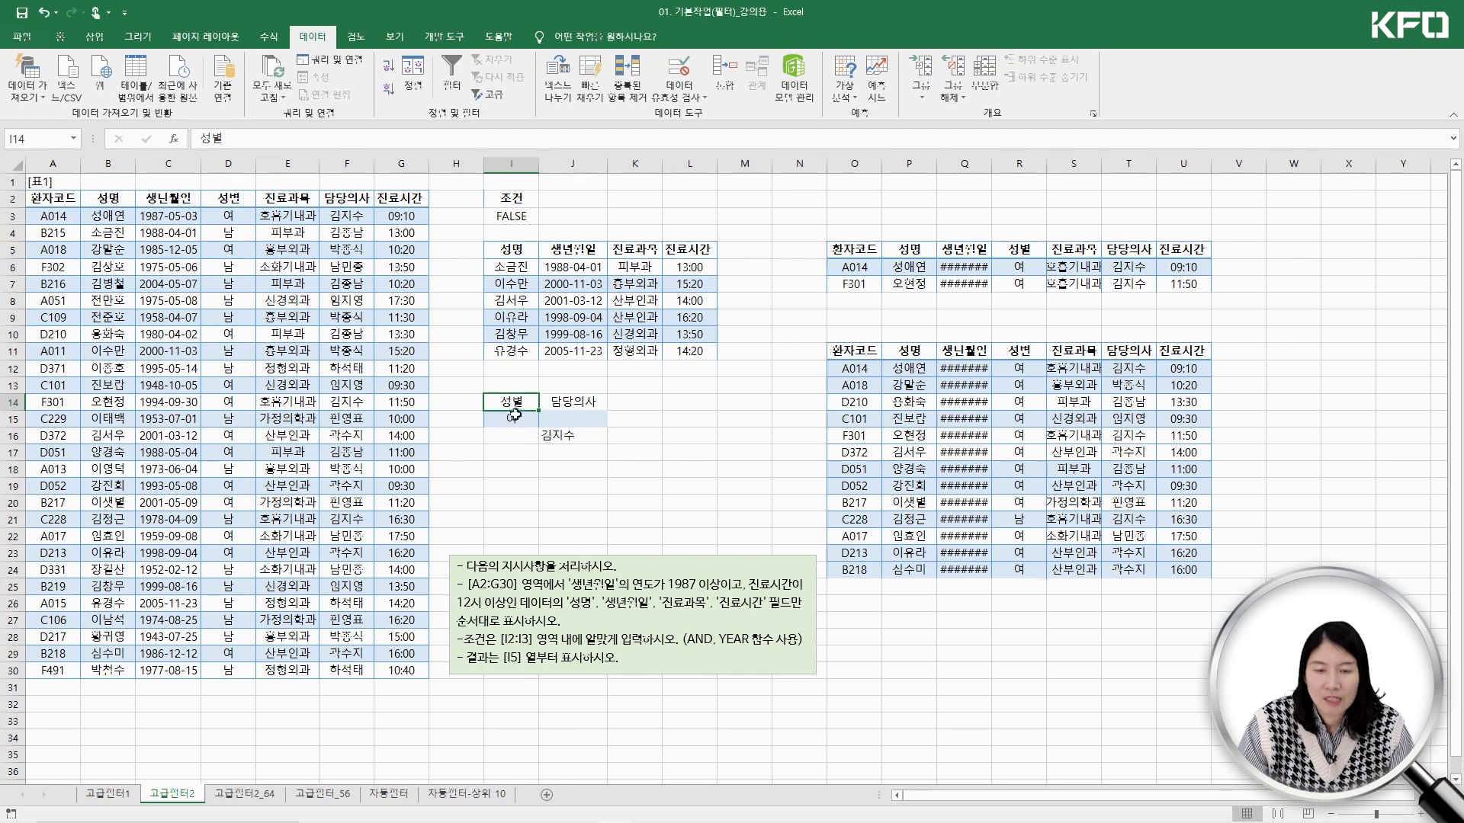
{"action": "left_click_drag", "start_coordinate": [510, 420], "coordinate": [554, 420]}
{"action": "left_click_drag", "start_coordinate": [526, 419], "coordinate": [673, 418]}
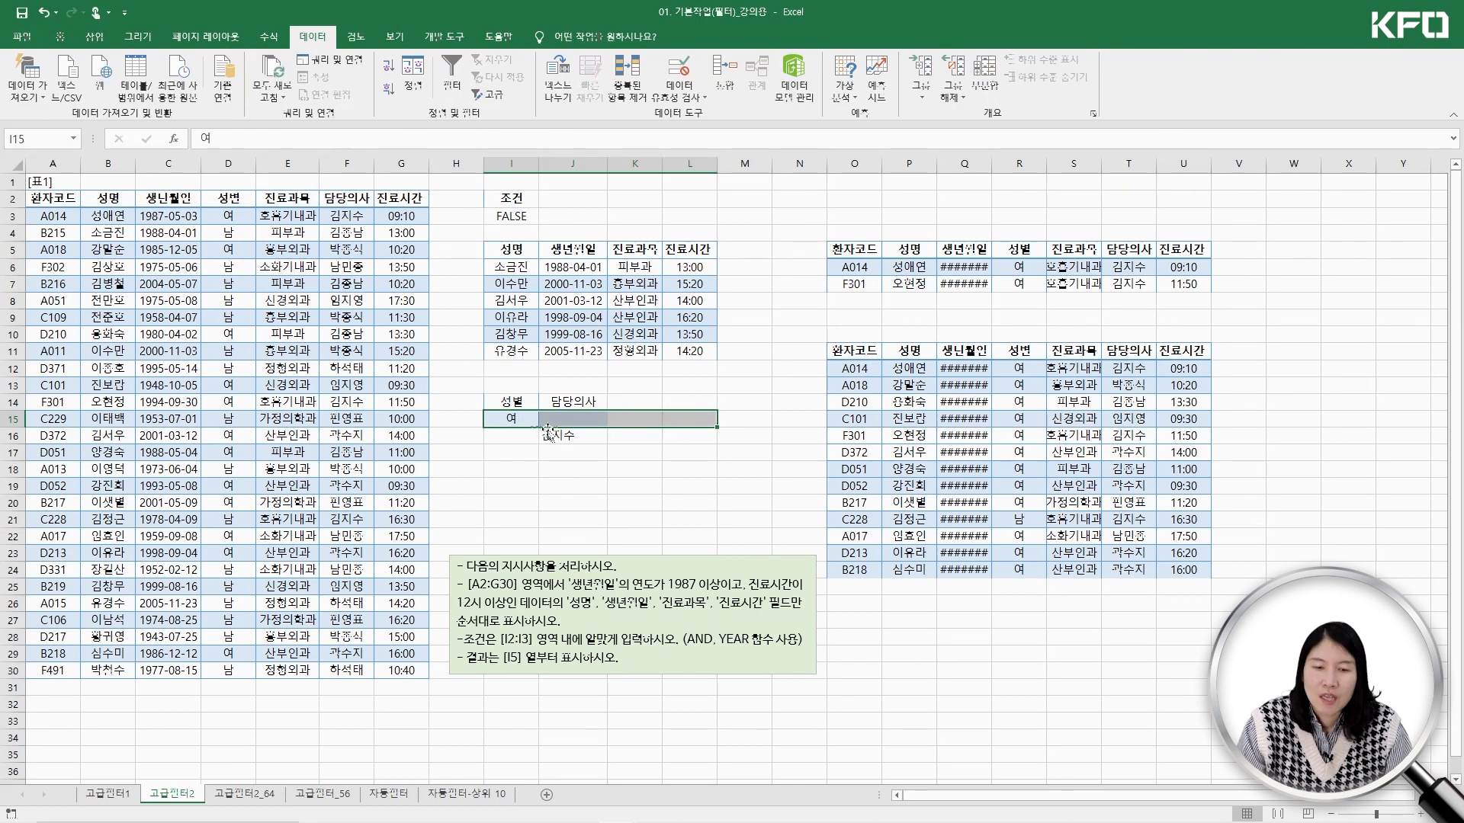
{"action": "left_click", "coordinate": [509, 421]}
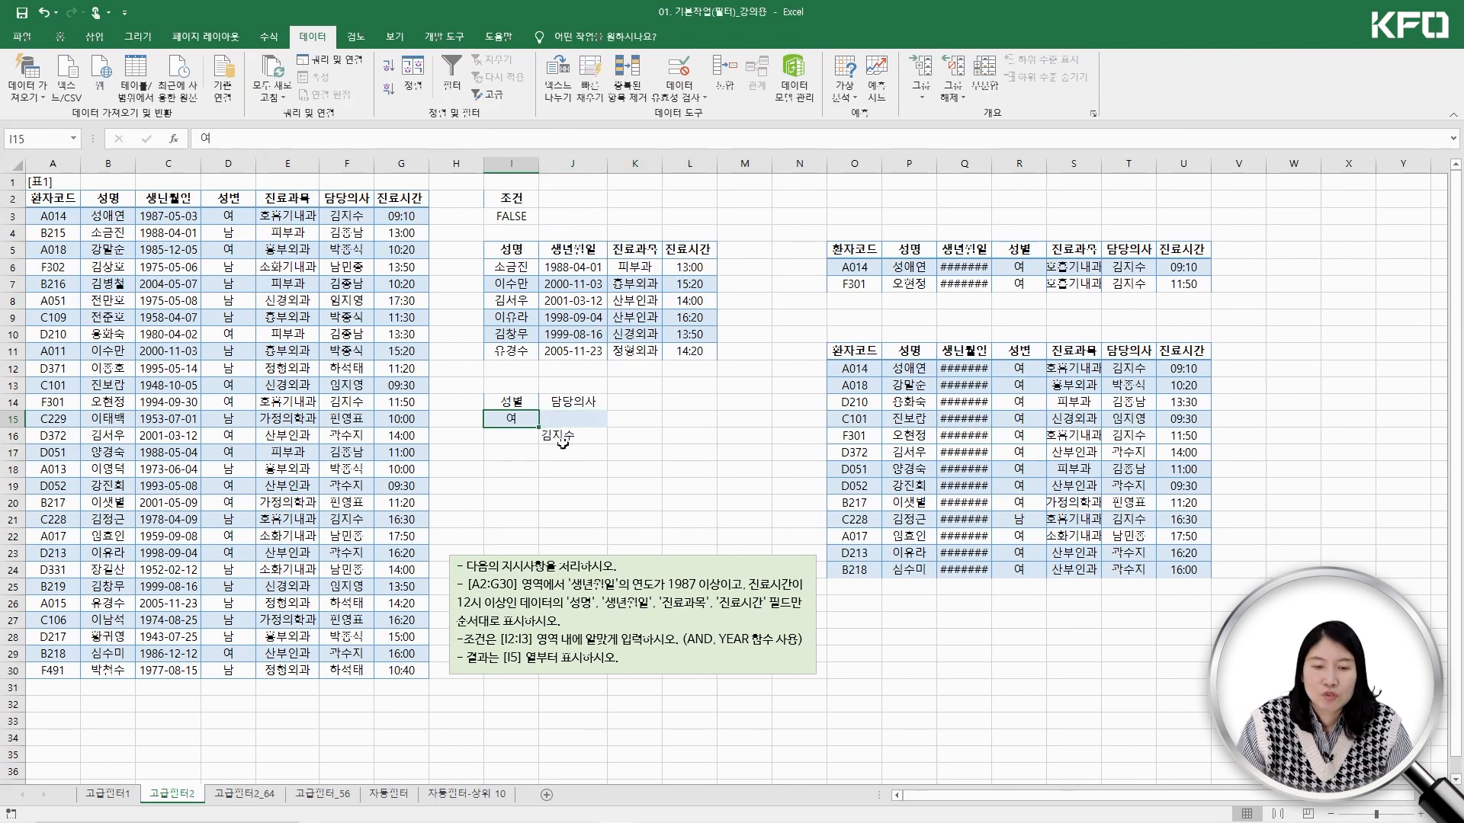
{"action": "left_click", "coordinate": [562, 439]}
{"action": "left_click", "coordinate": [638, 453]}
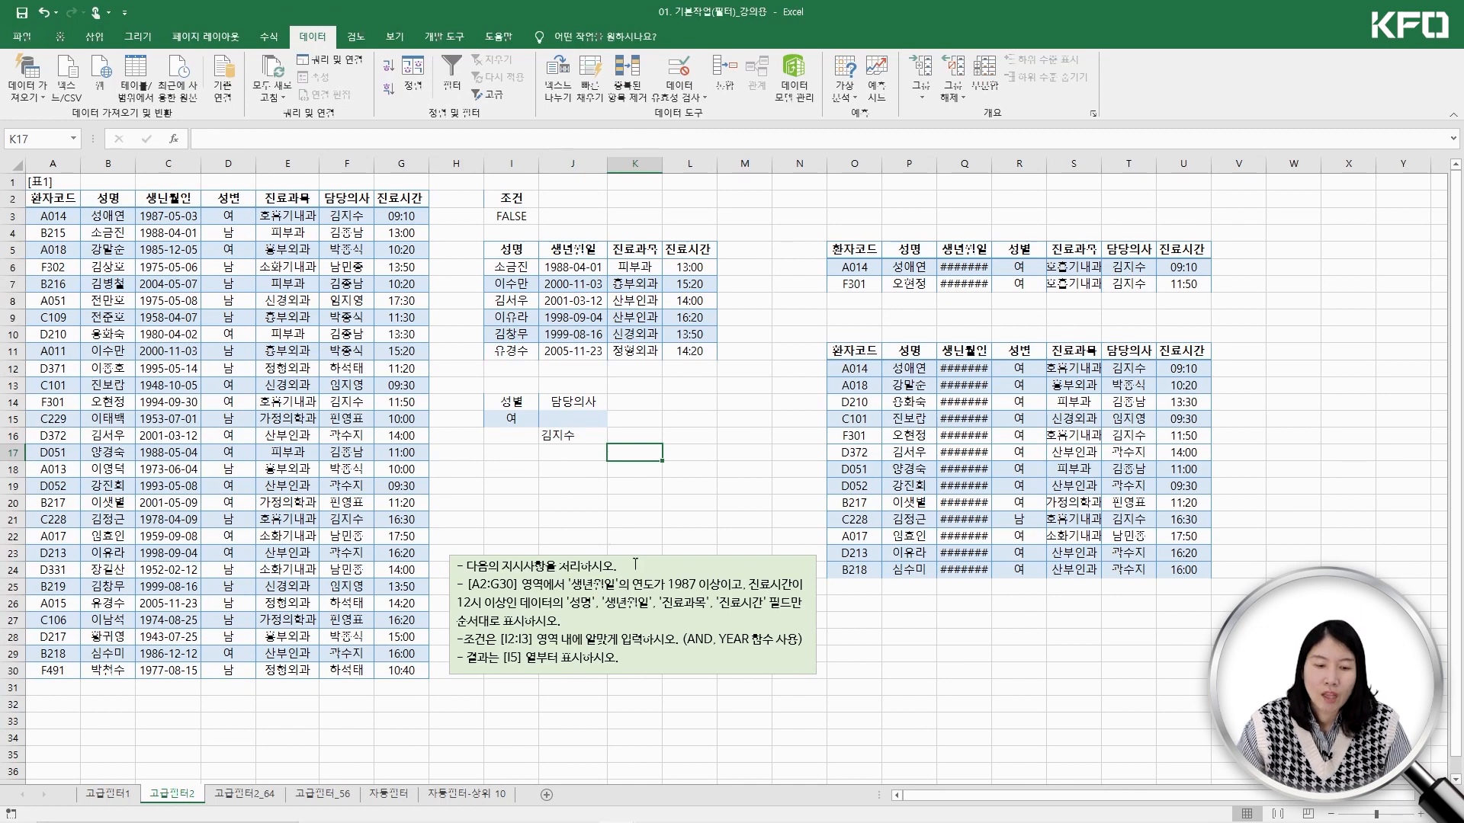
On the 고급필터2_64 sheet, enter the criteria heading 조건 in A16
{"action": "left_click", "coordinate": [247, 793]}
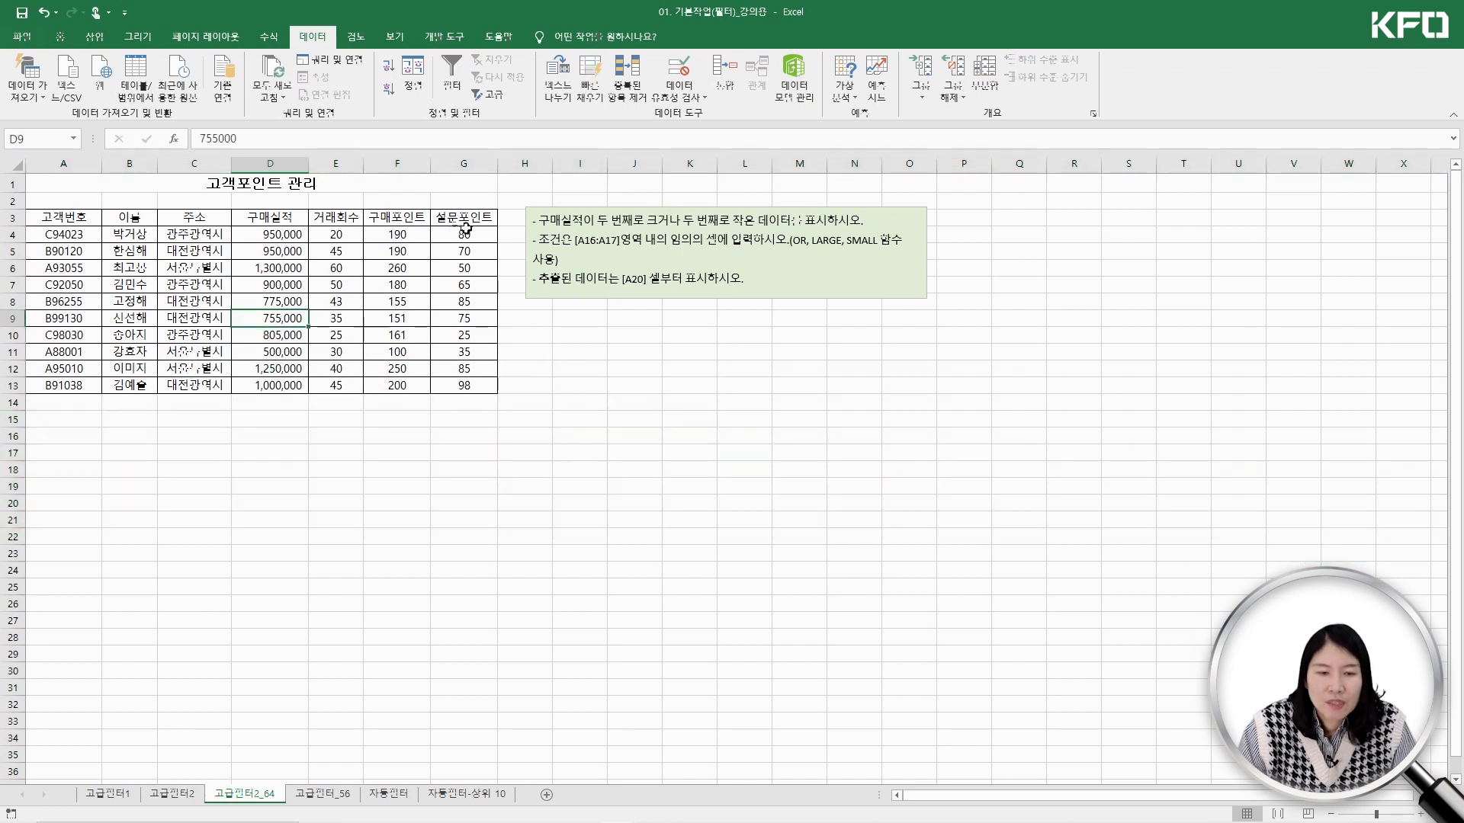
{"action": "left_click", "coordinate": [274, 234]}
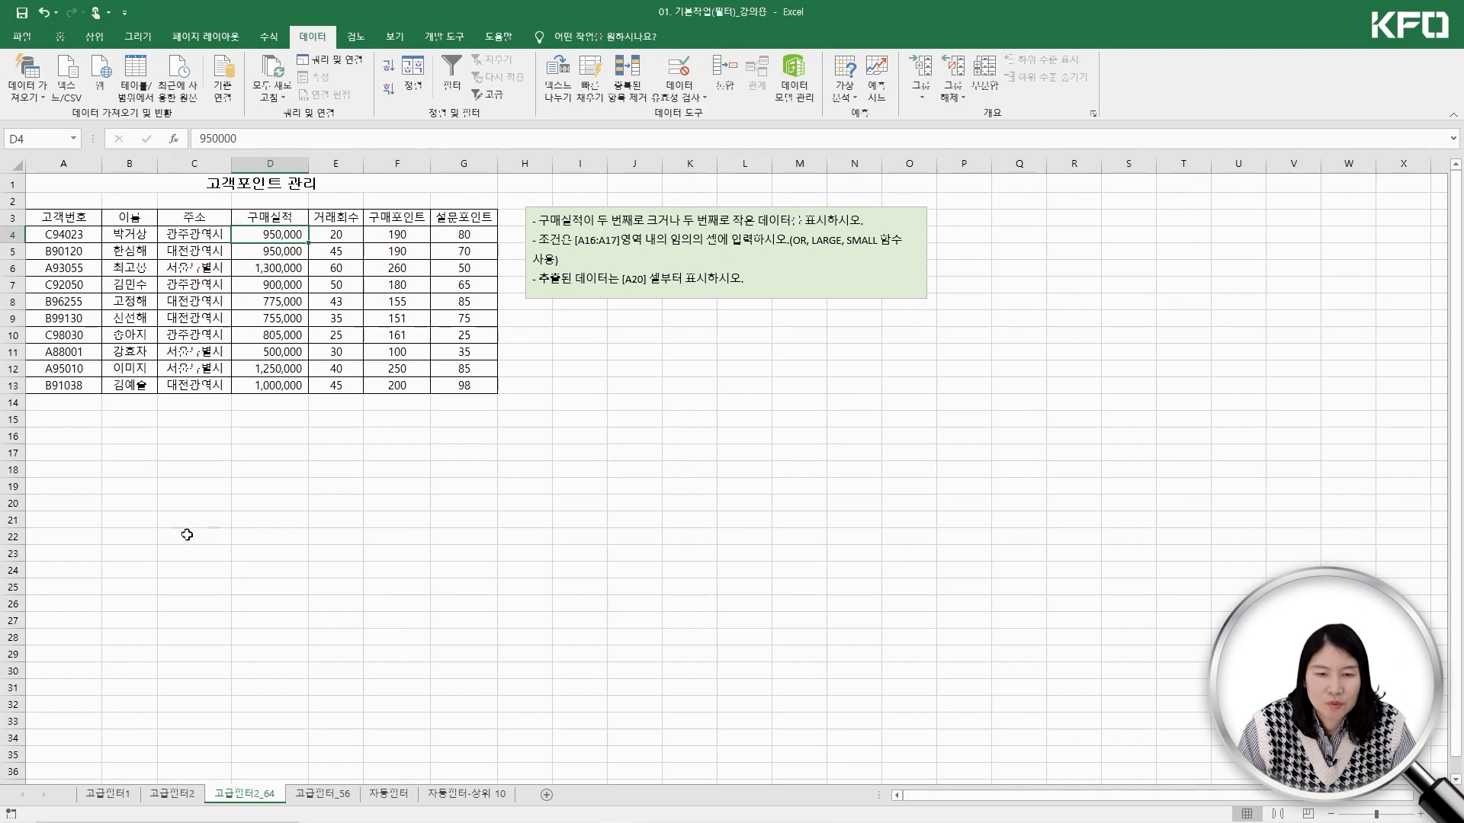
{"action": "left_click", "coordinate": [61, 434]}
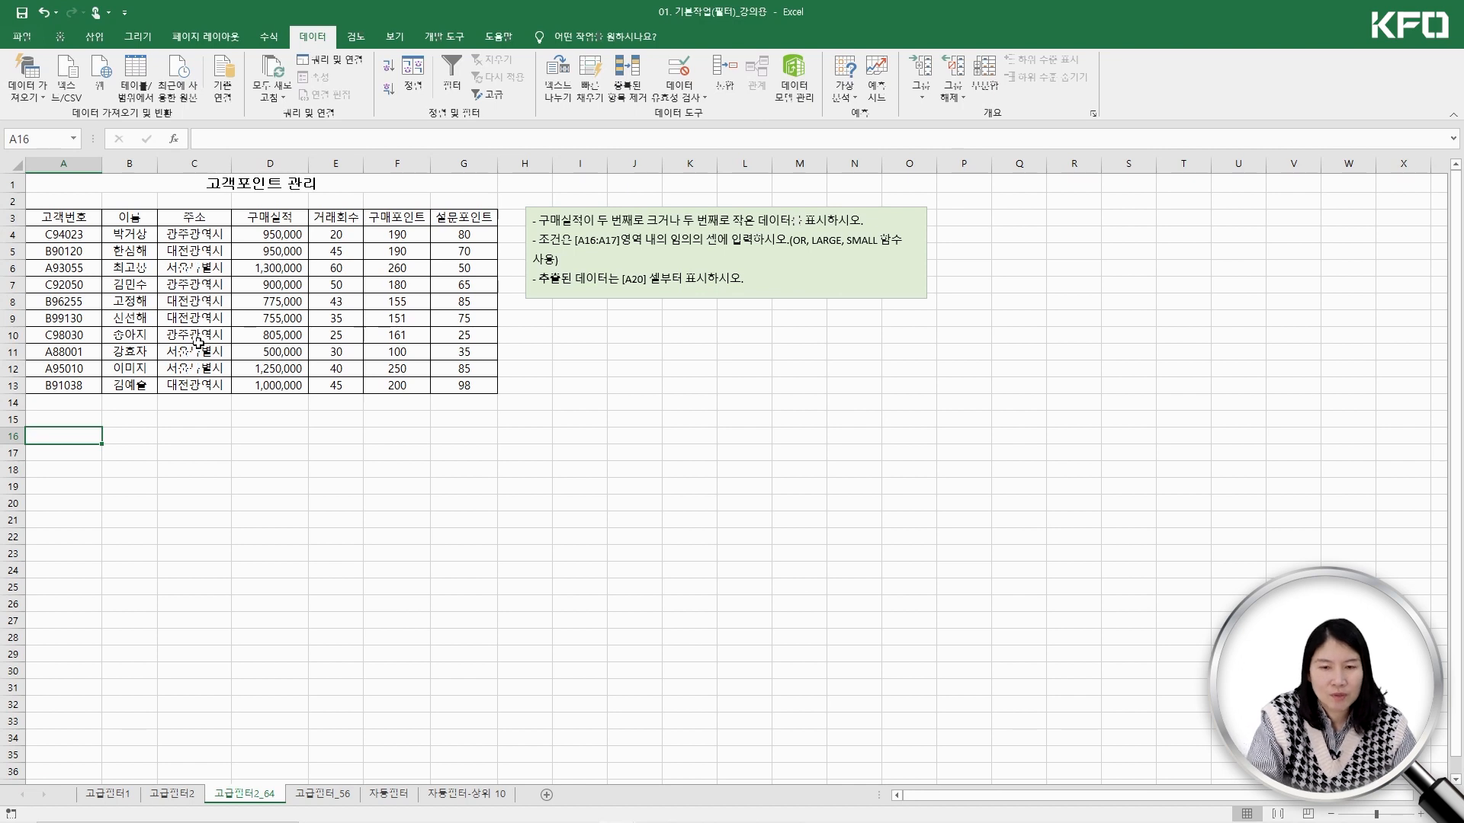
{"action": "type", "text": "조건"}
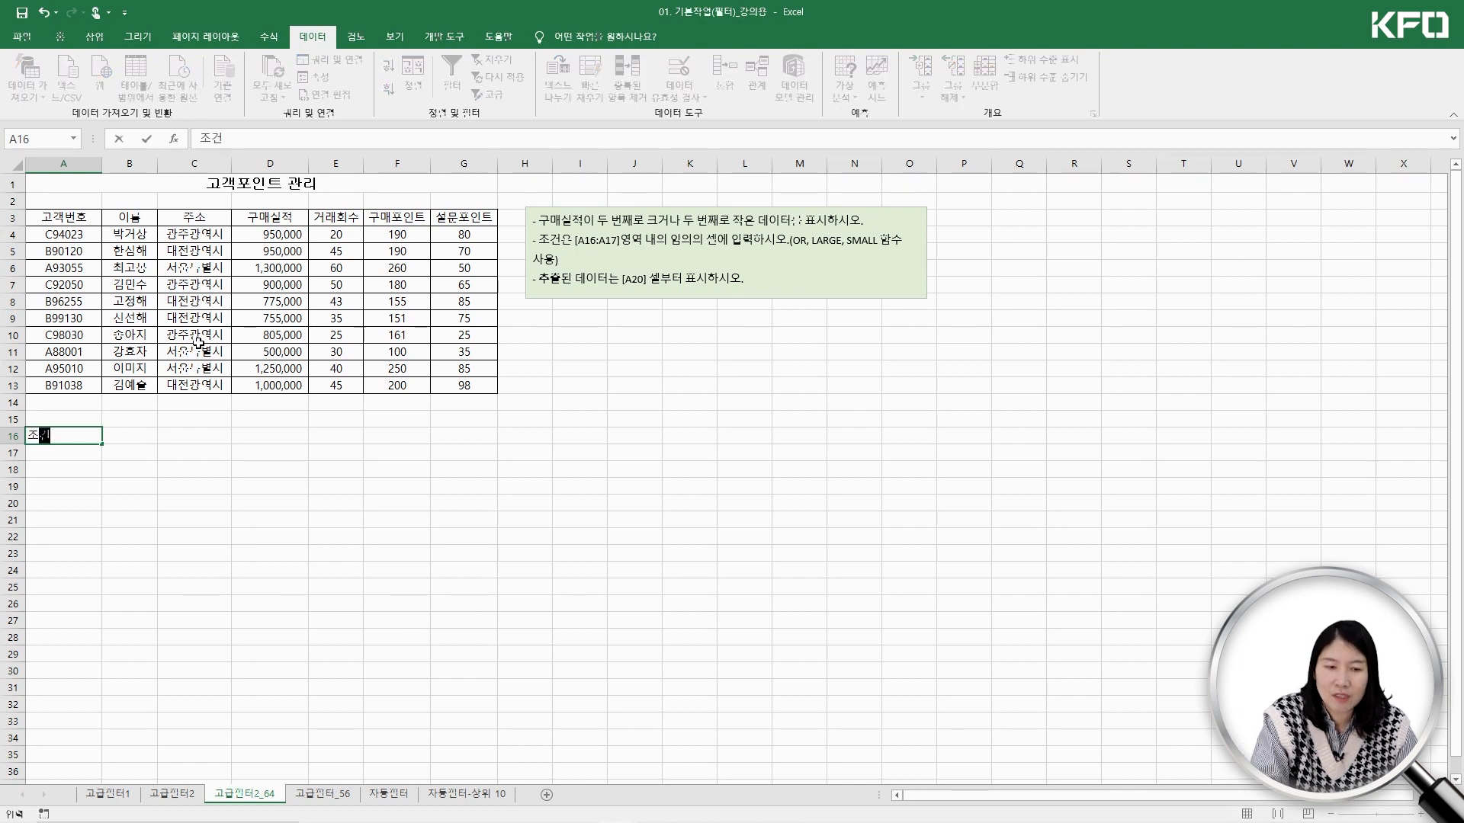
{"action": "key", "text": "Return"}
Begin the formula in A17 as =large($D$4:$D$13, 2), using absolute references for the 구매실적 range
{"action": "type", "text": "="}
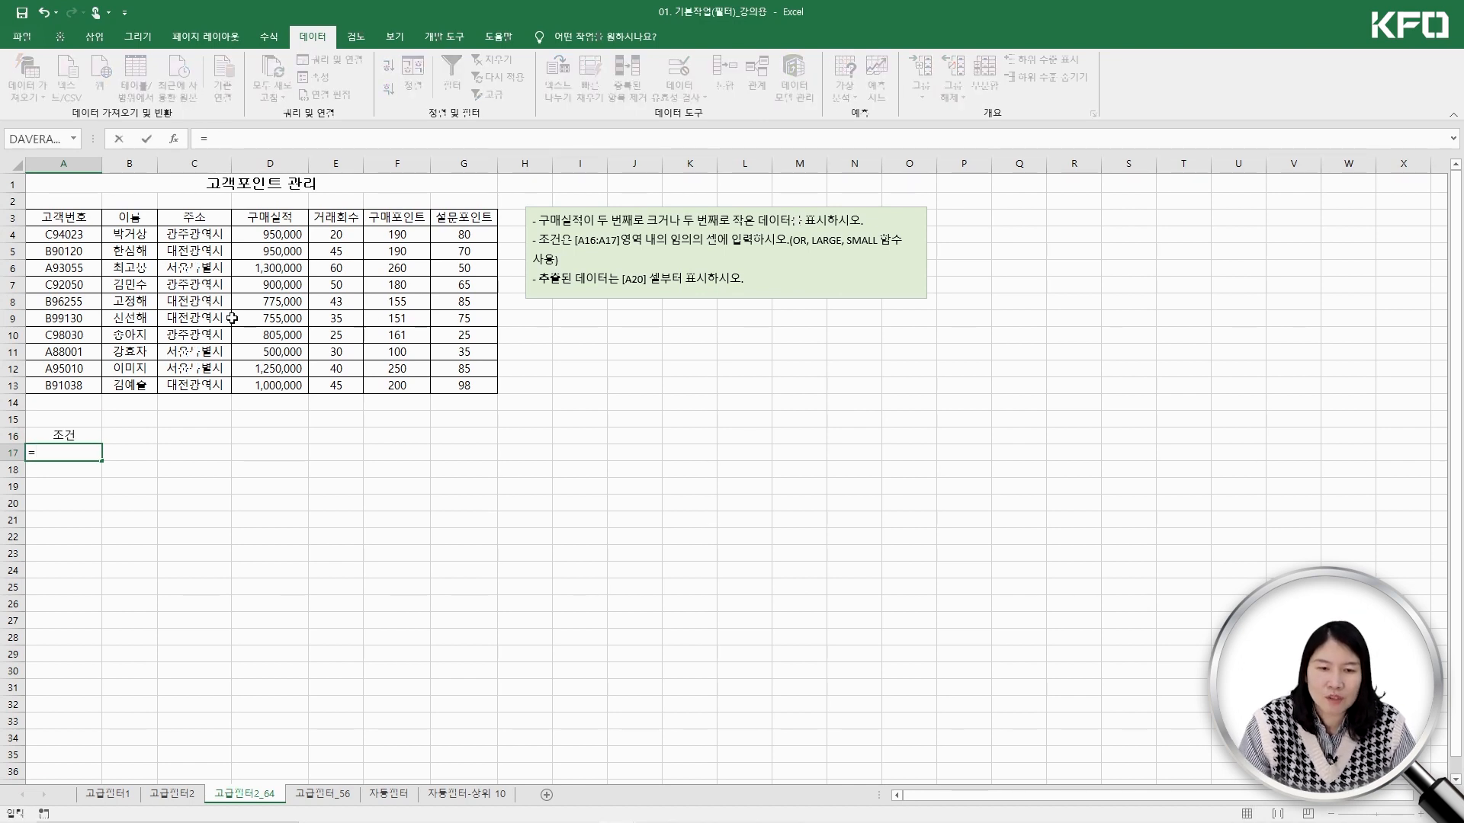
{"action": "left_click", "coordinate": [273, 236]}
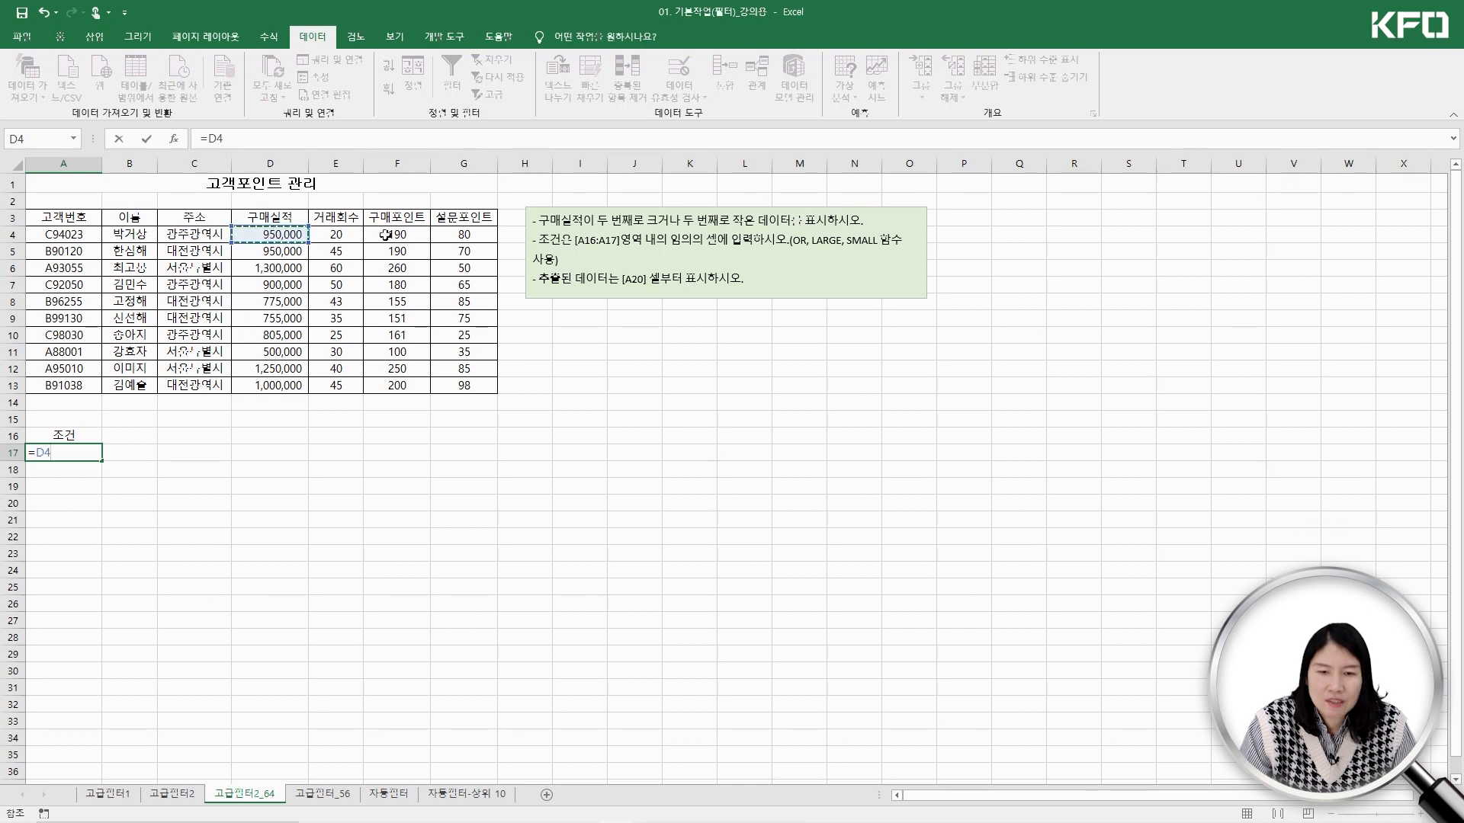
{"action": "left_click", "coordinate": [204, 141]}
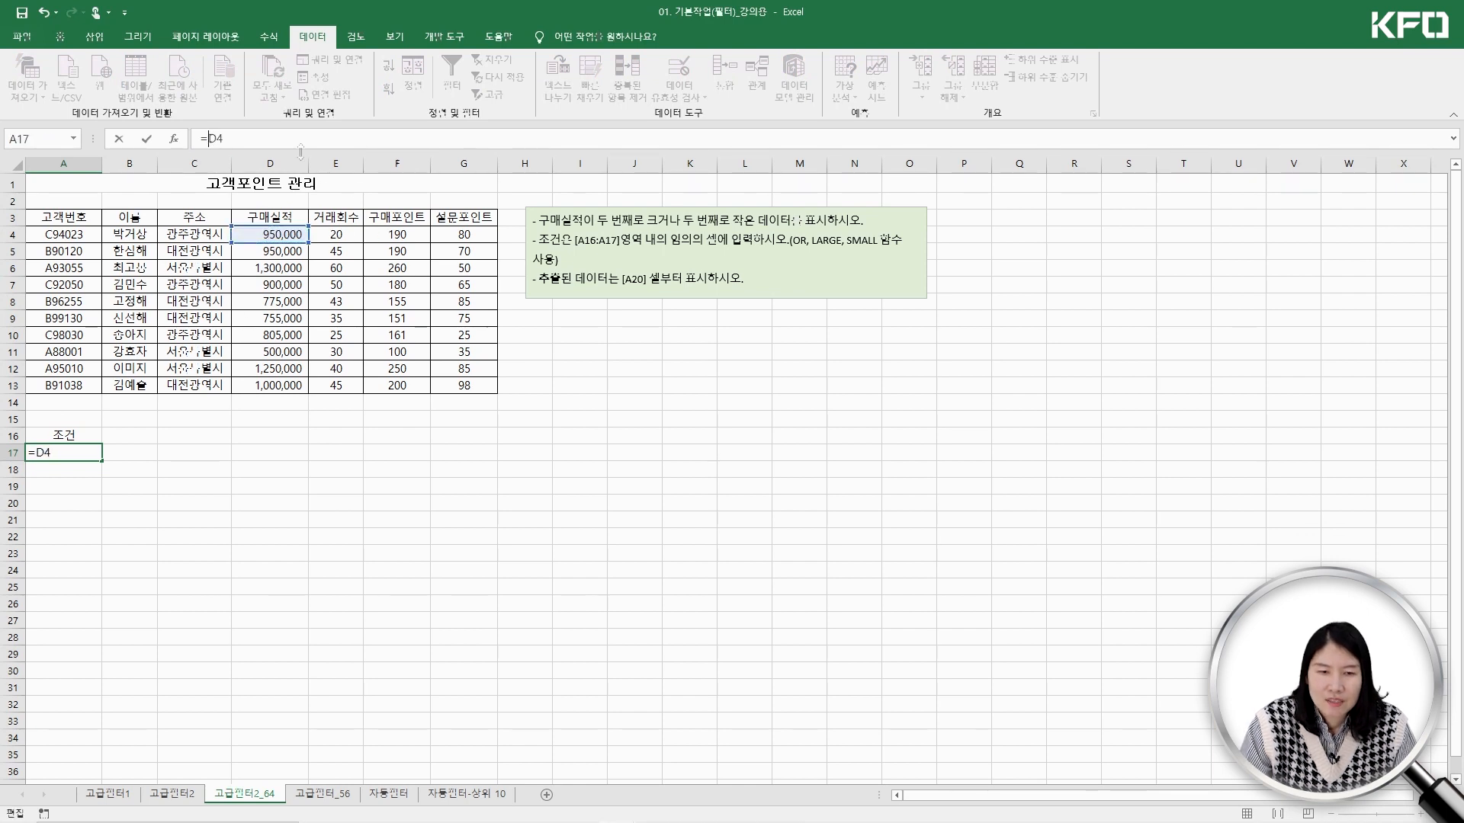
{"action": "type", "text": "large(D4"}
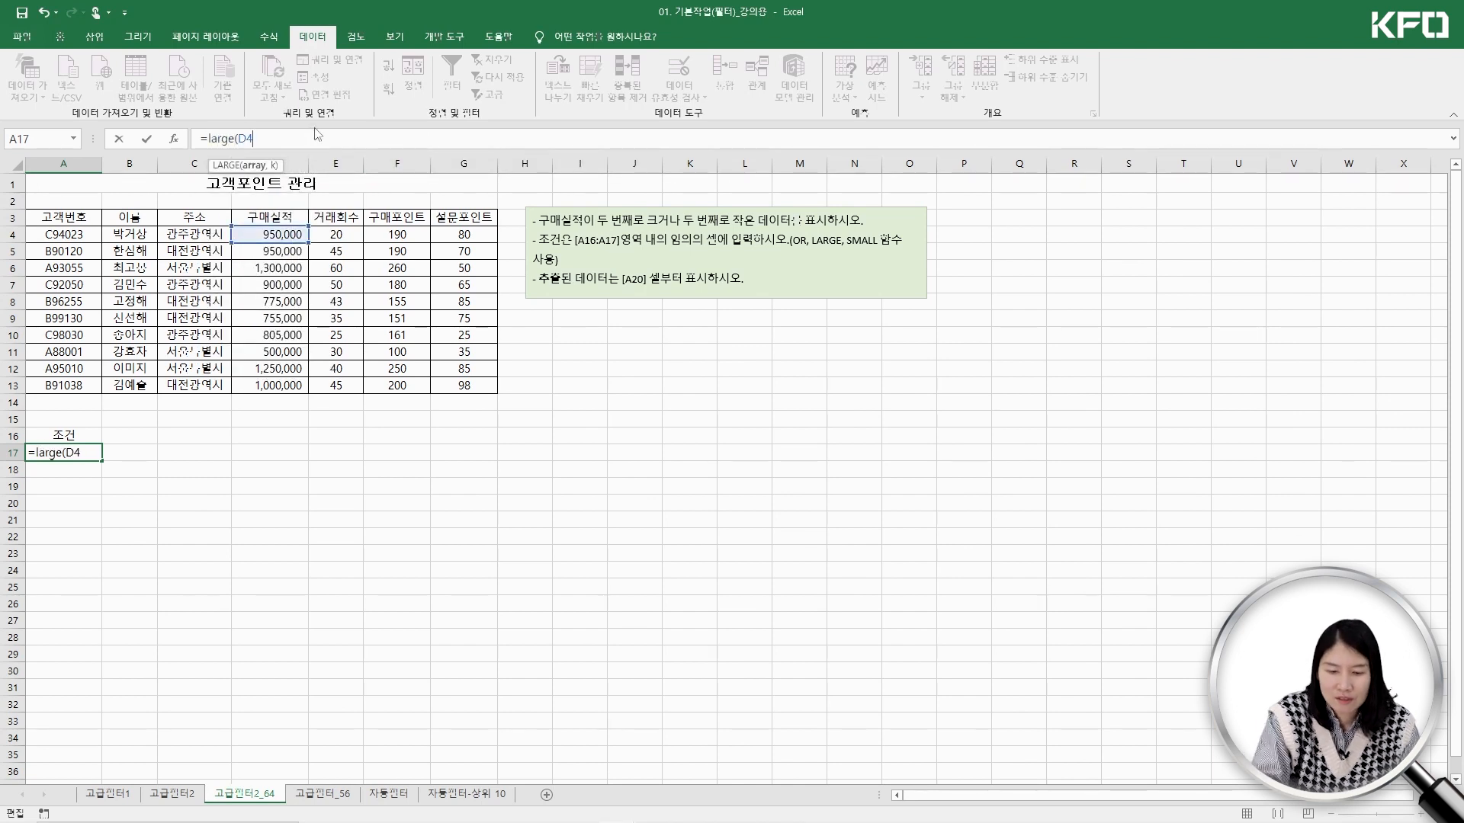
{"action": "type", "text": ", 2)"}
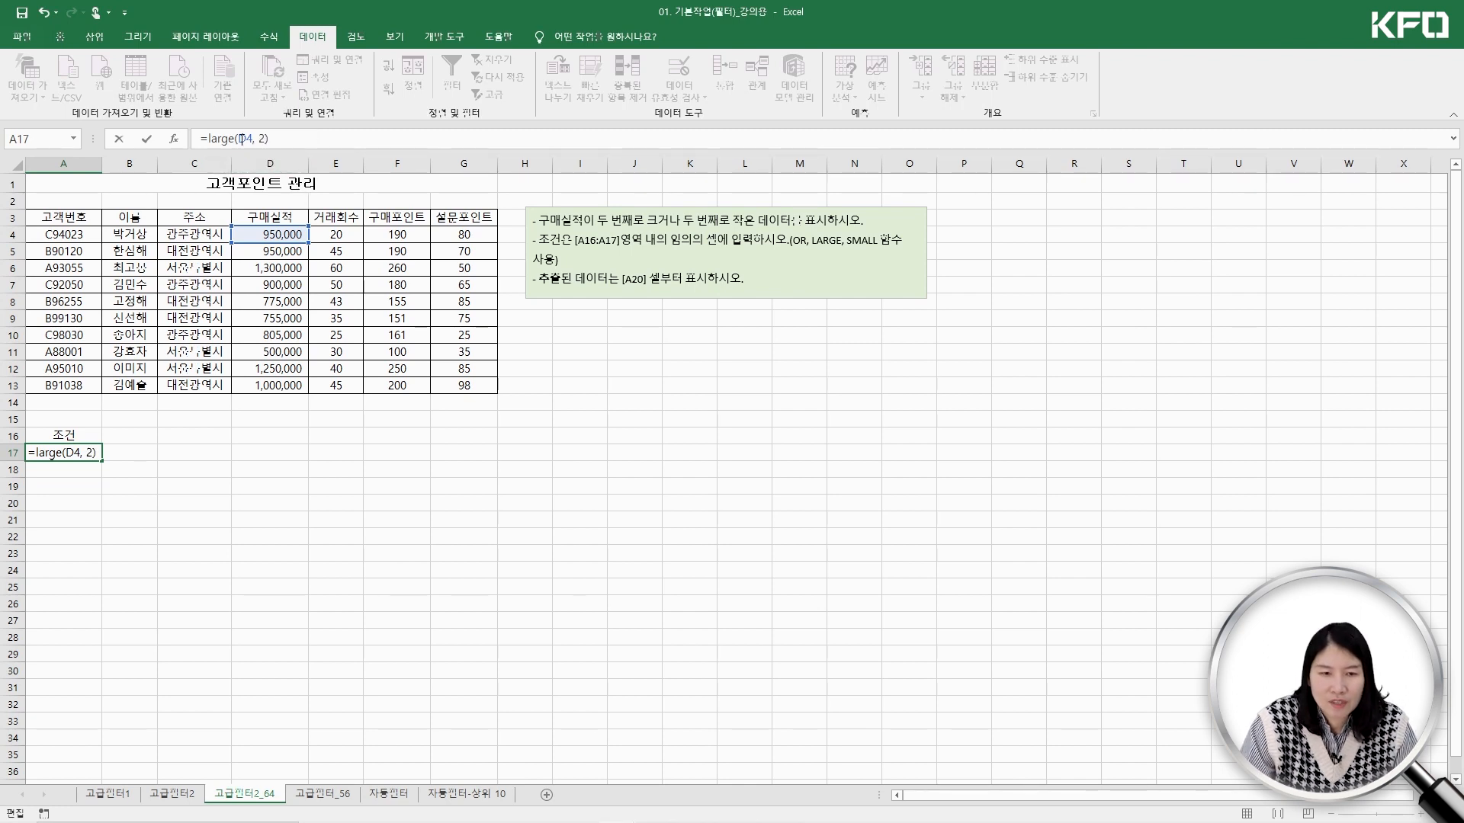
{"action": "left_click_drag", "start_coordinate": [237, 138], "coordinate": [250, 138]}
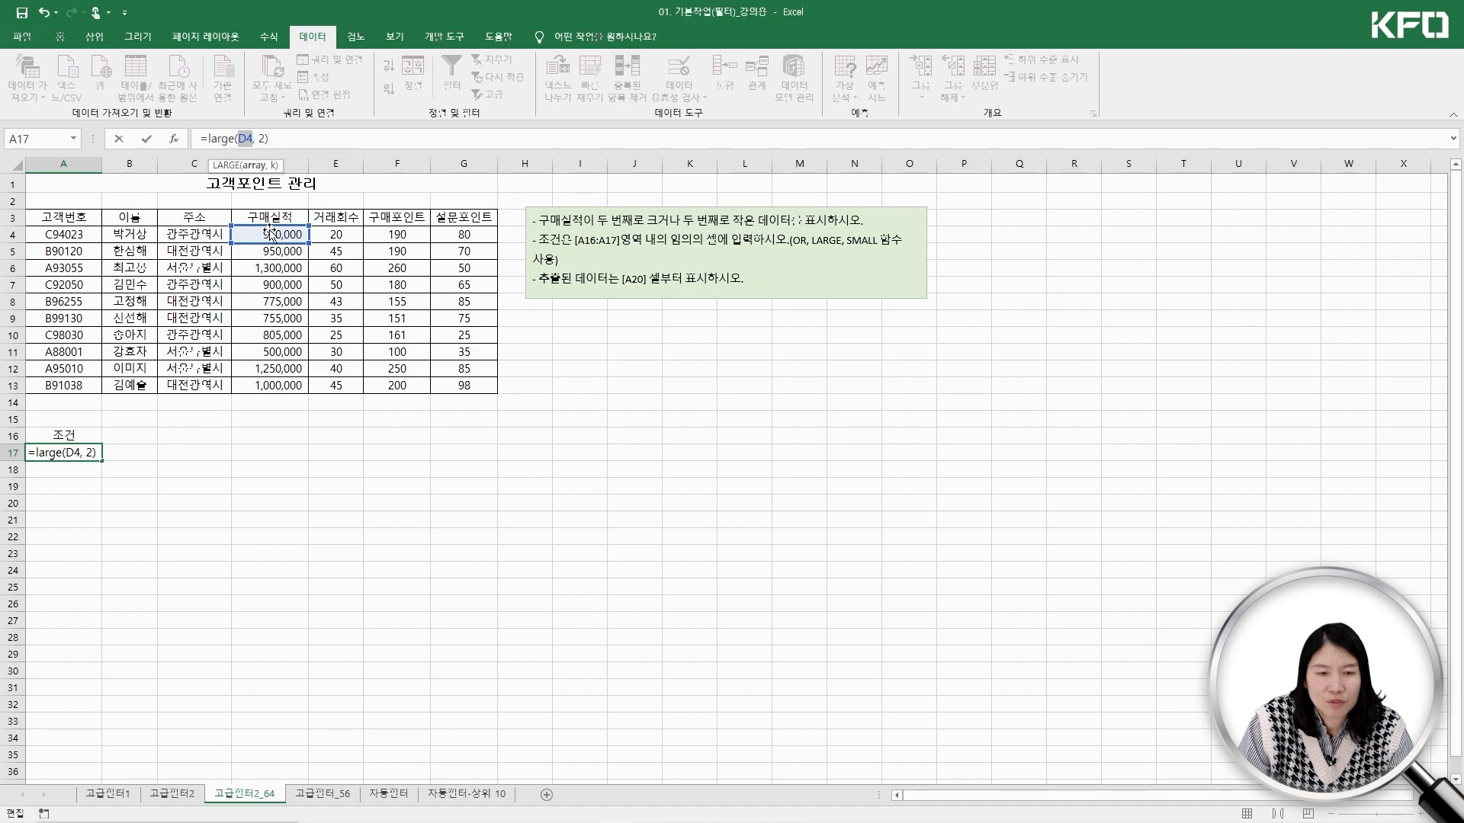
{"action": "left_click_drag", "start_coordinate": [269, 234], "coordinate": [278, 384]}
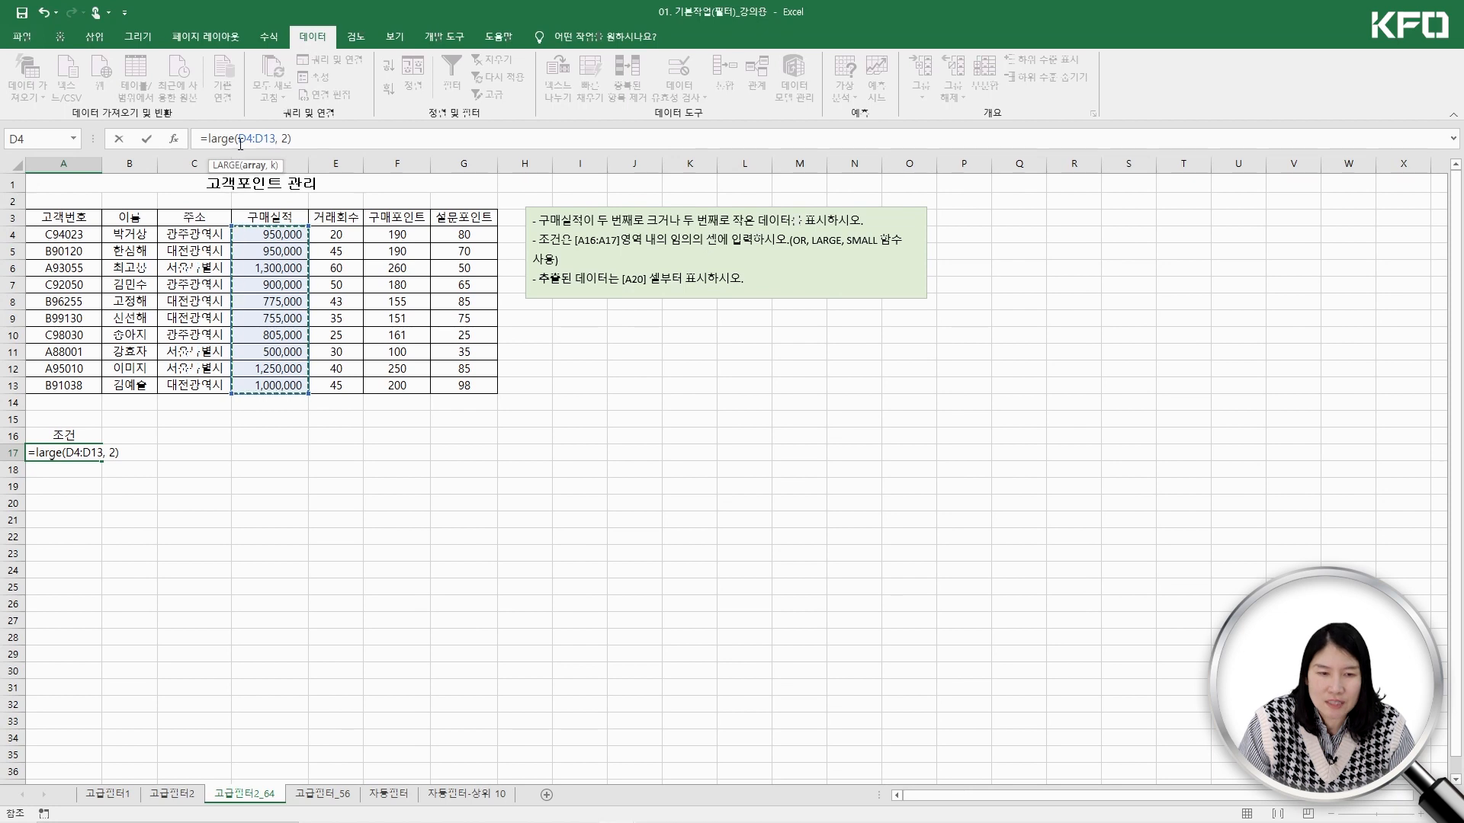
{"action": "left_click_drag", "start_coordinate": [241, 139], "coordinate": [276, 139]}
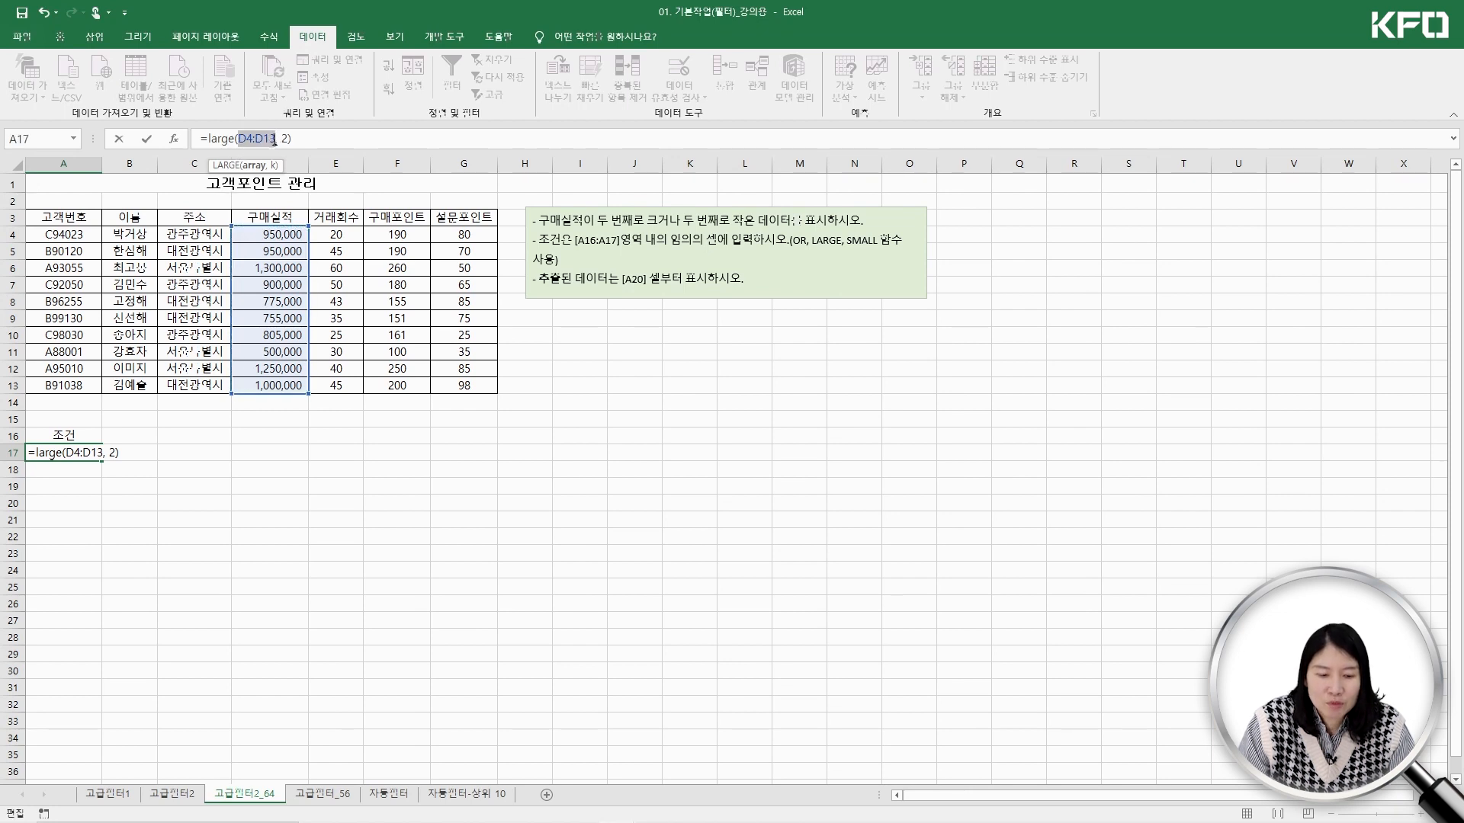
{"action": "key", "text": "F4"}
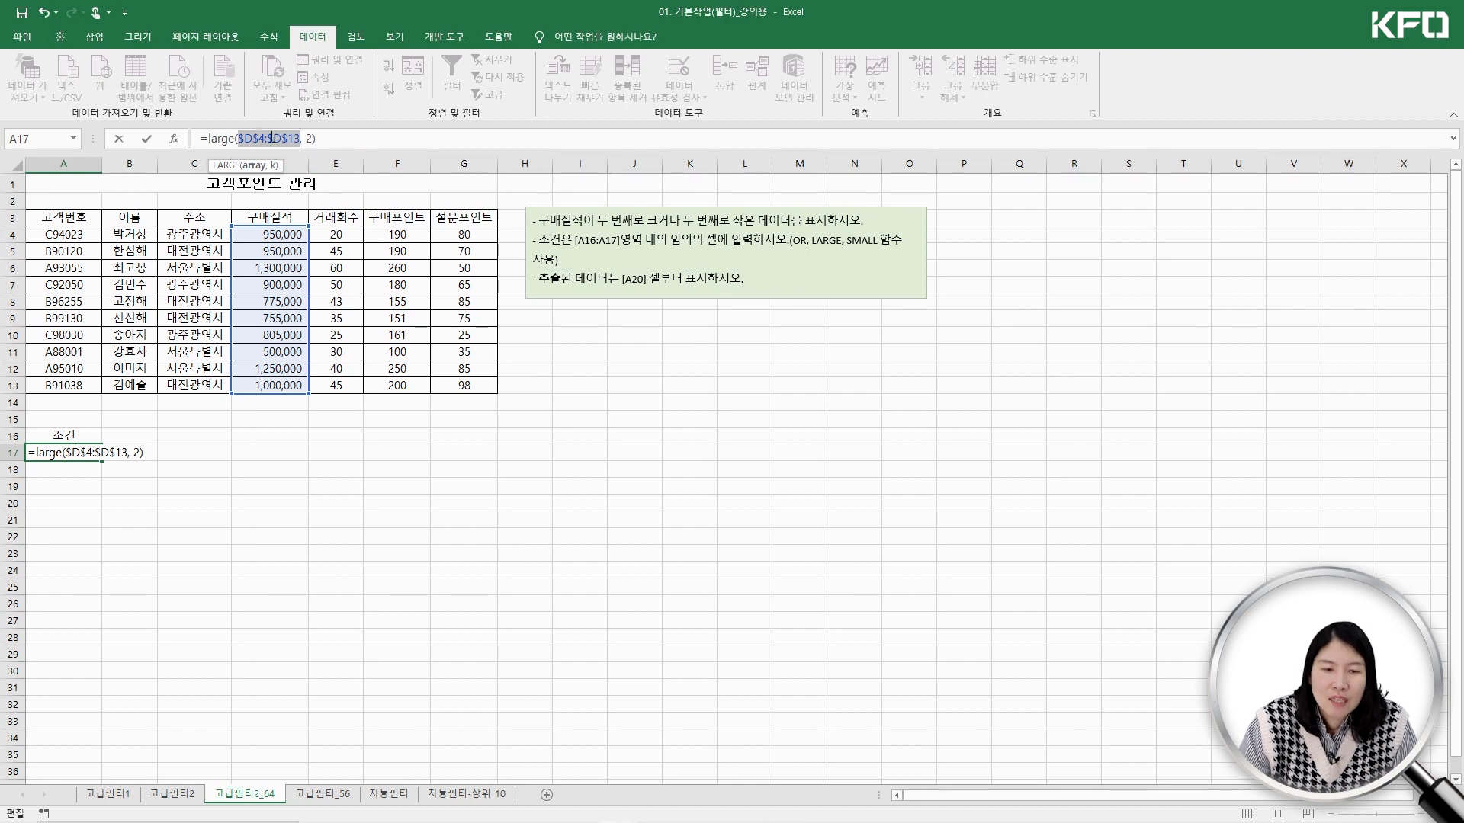
Insert D4= before the LARGE function so A17 compares the first 구매실적 value with the second largest
{"action": "left_click", "coordinate": [252, 139]}
{"action": "left_click_drag", "start_coordinate": [252, 138], "coordinate": [241, 140]}
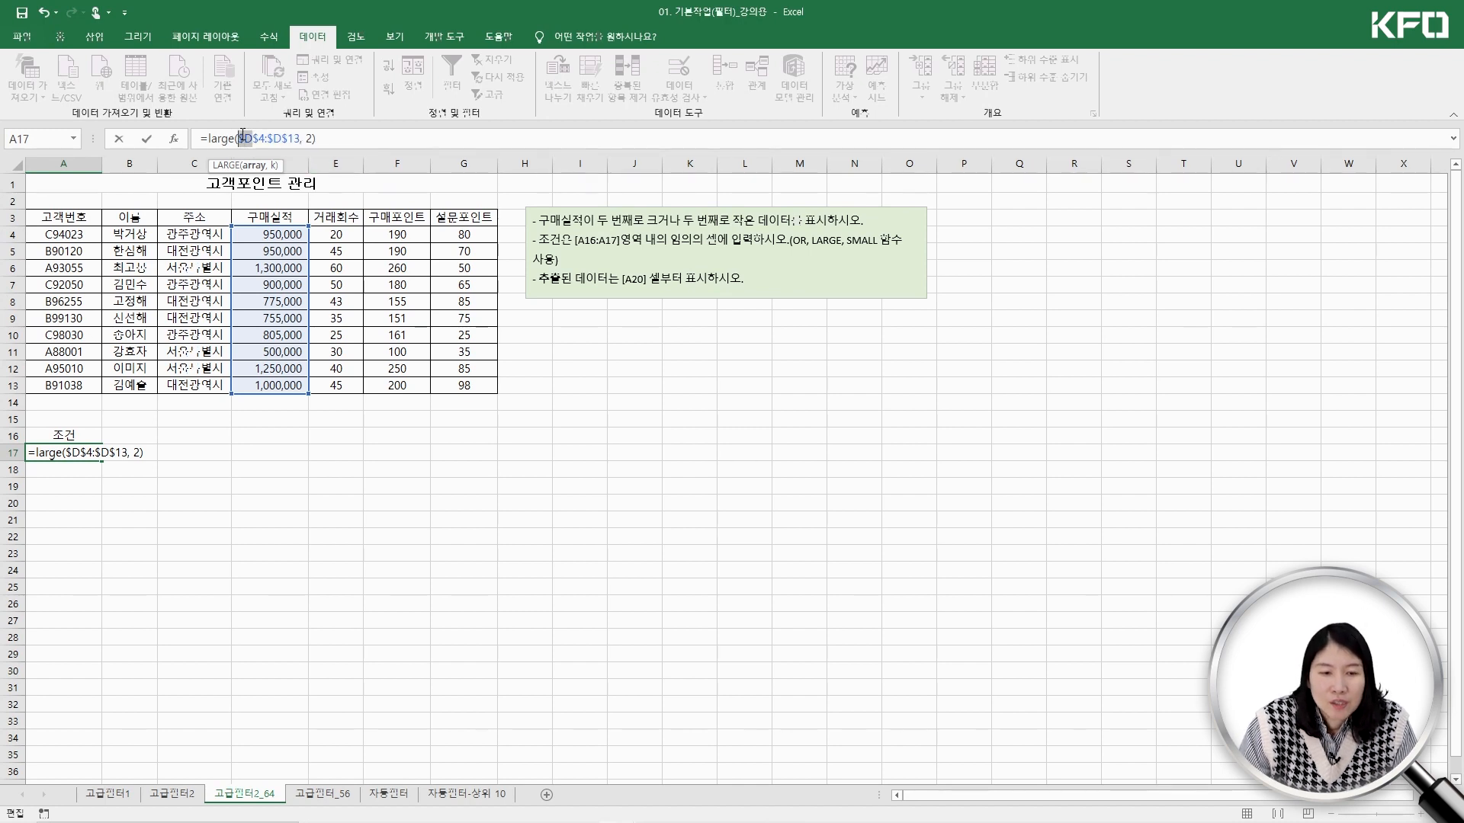
{"action": "left_click_drag", "start_coordinate": [265, 139], "coordinate": [254, 139]}
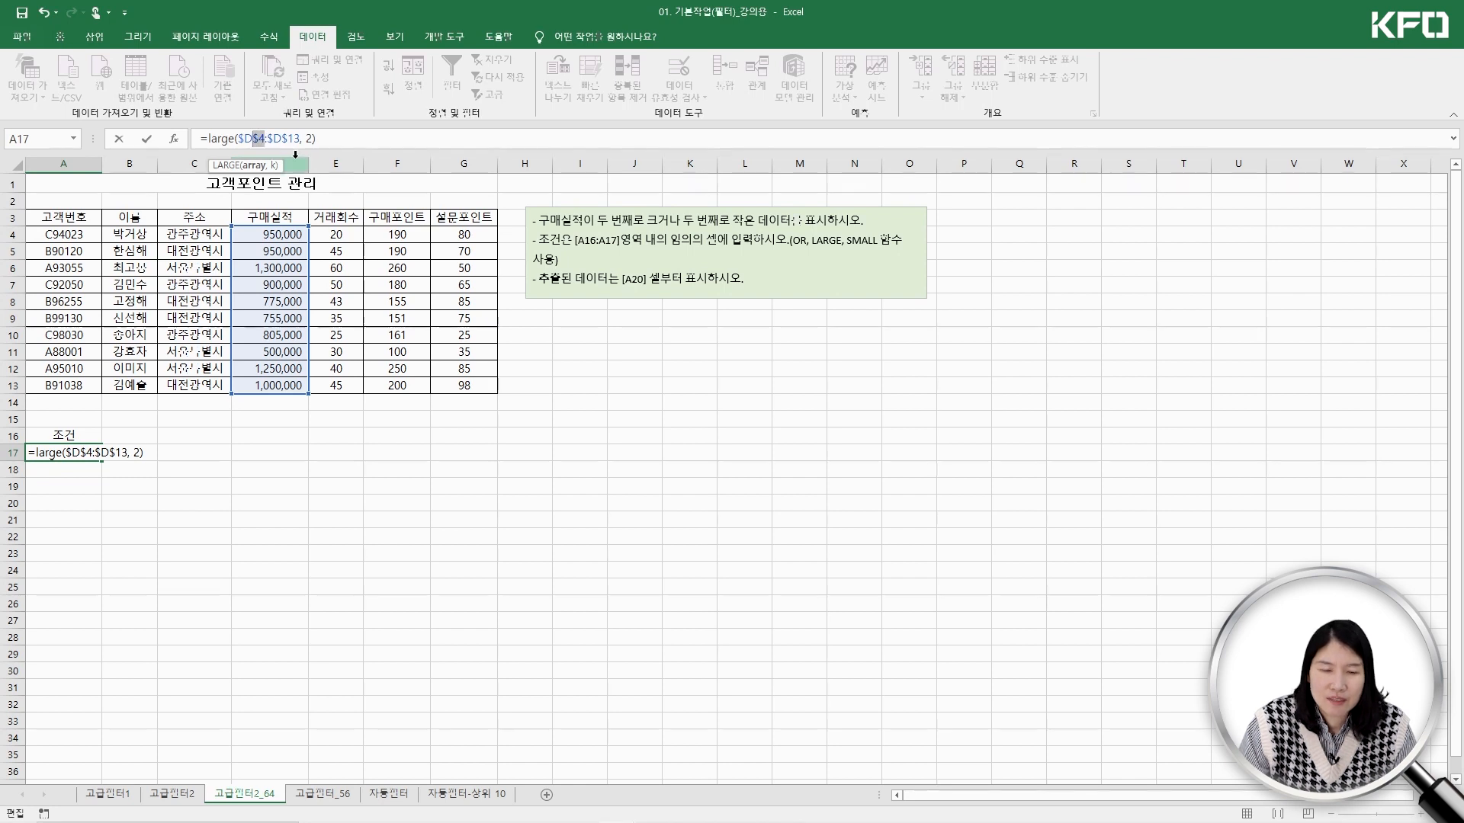
{"action": "left_click", "coordinate": [208, 139]}
{"action": "left_click", "coordinate": [284, 234]}
{"action": "type", "text": "="}
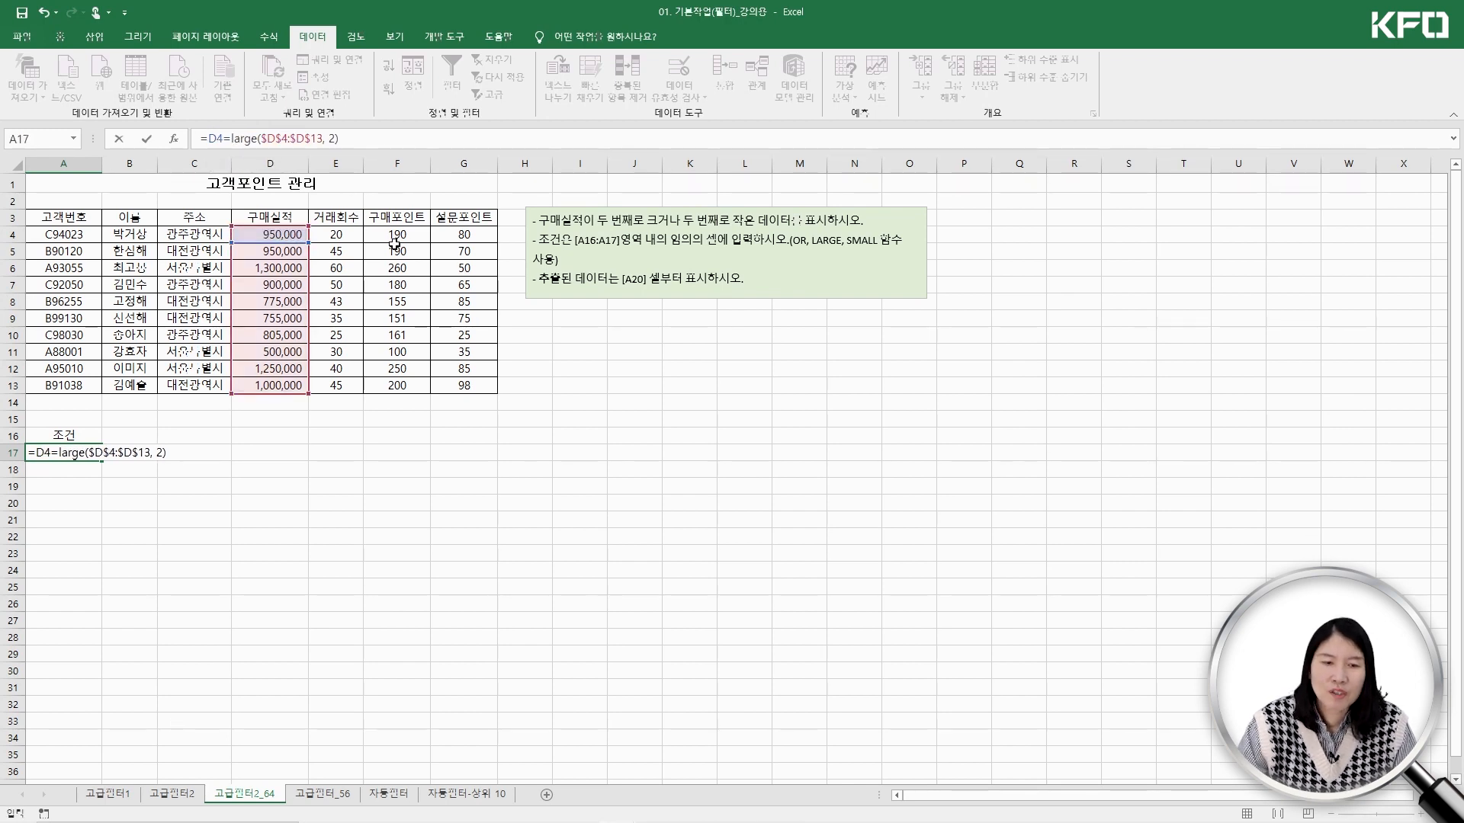
{"action": "left_click_drag", "start_coordinate": [210, 139], "coordinate": [339, 139]}
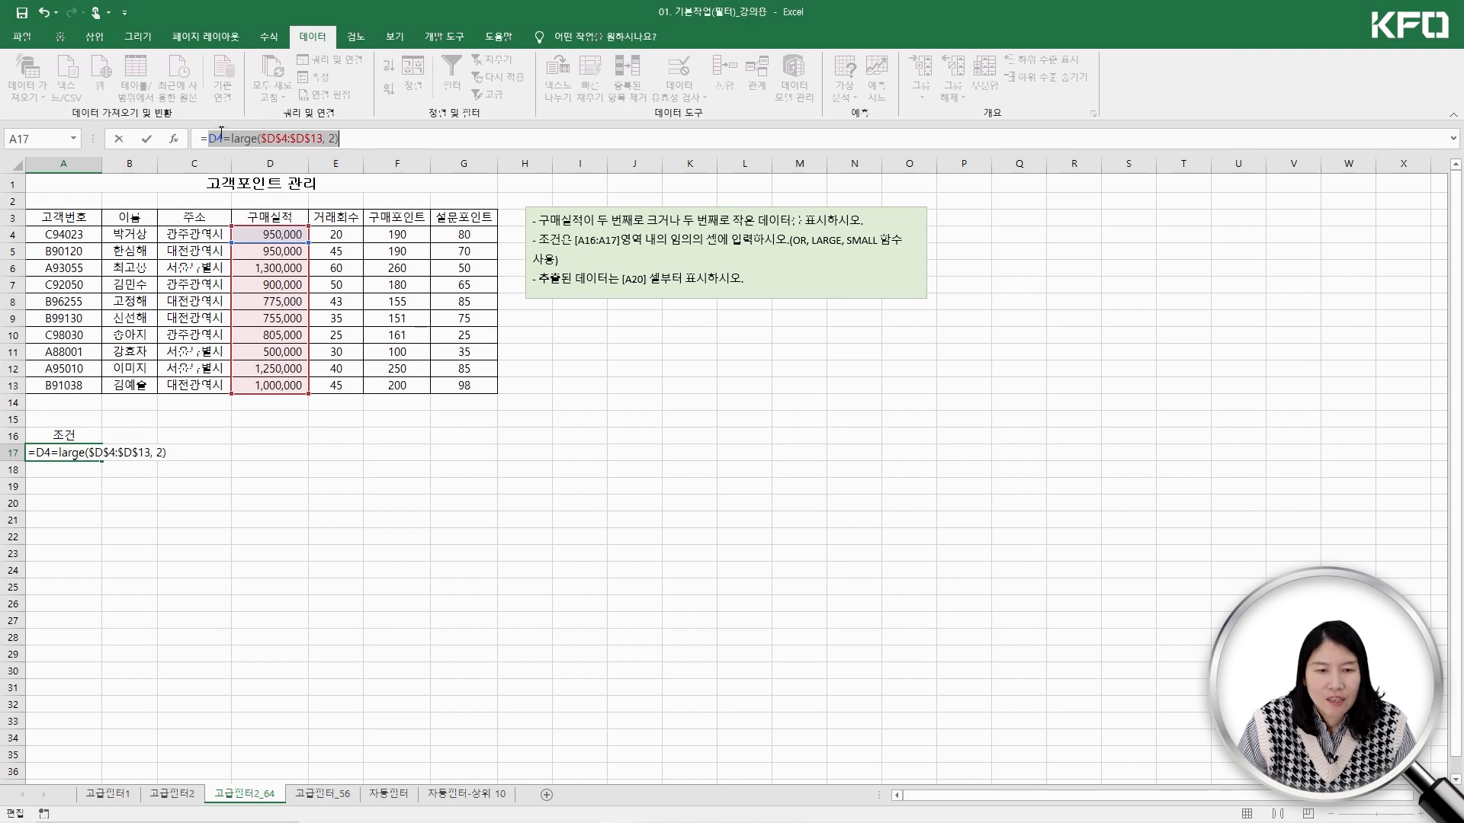
{"action": "left_click", "coordinate": [356, 139]}
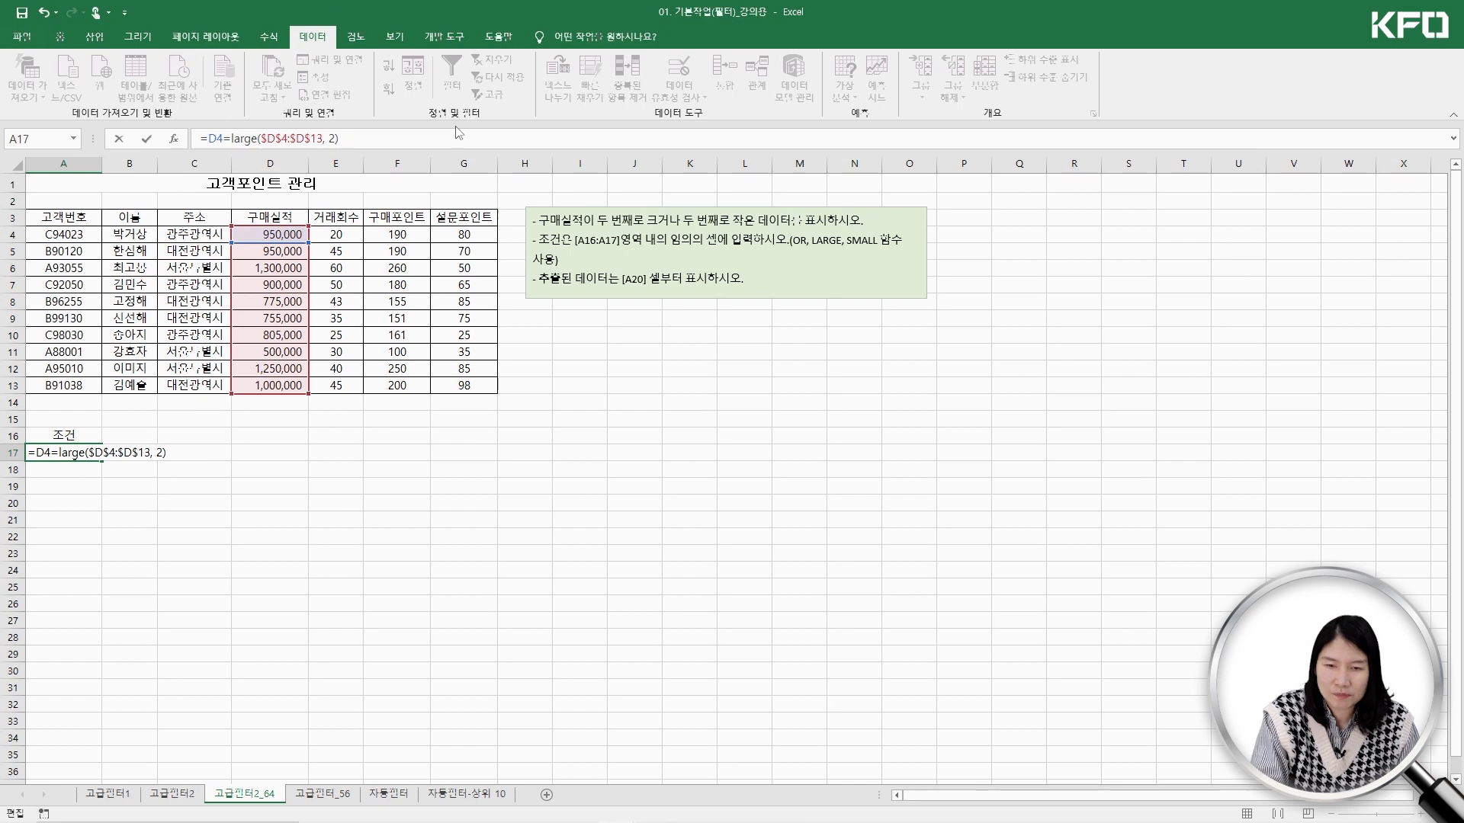
Append the second comparison D4=small($D$4:$D$13, 2) after the LARGE comparison in A17's formula
{"action": "type", "text": "small("}
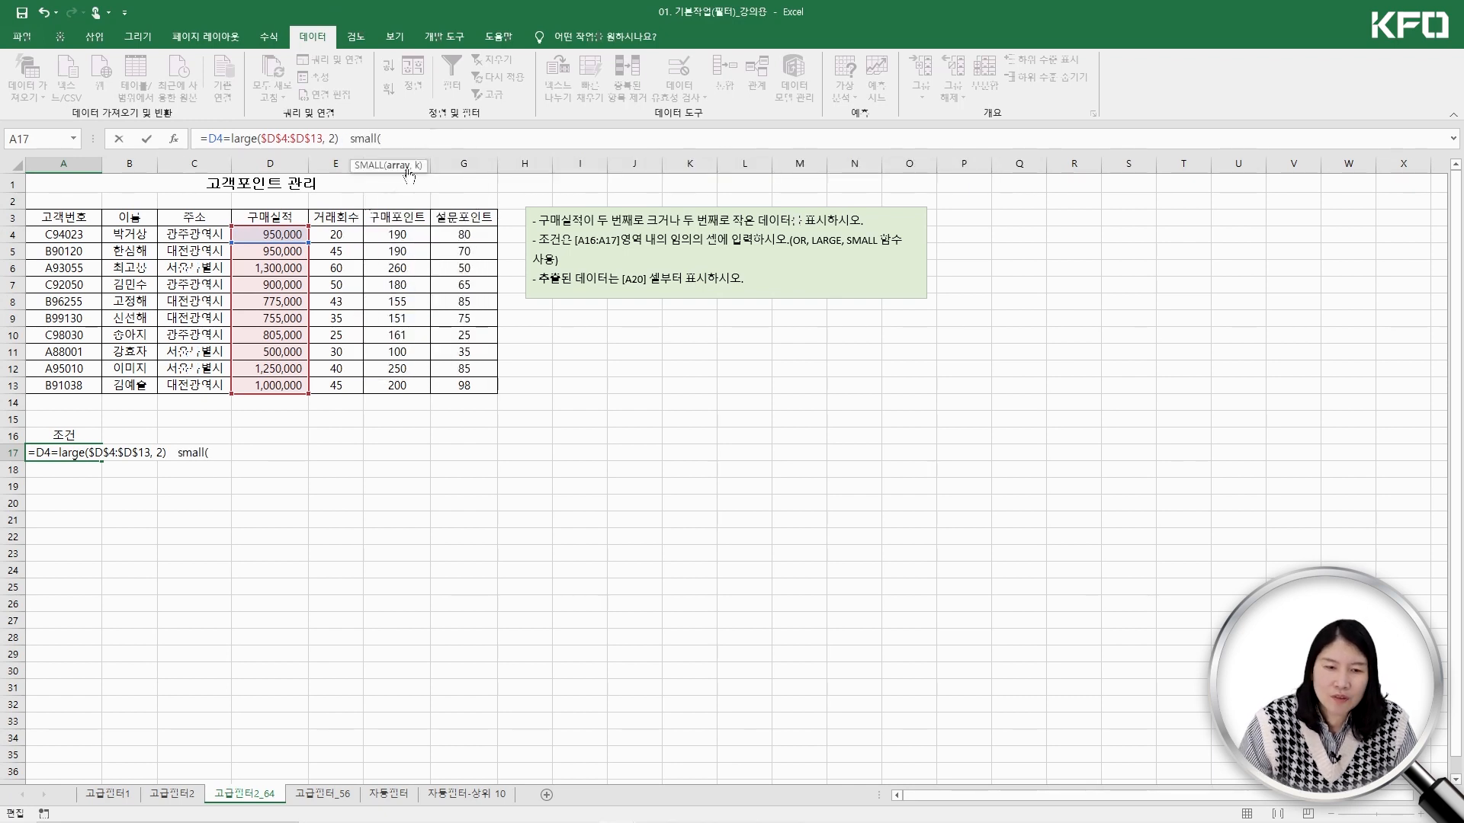
{"action": "left_click_drag", "start_coordinate": [279, 234], "coordinate": [280, 387]}
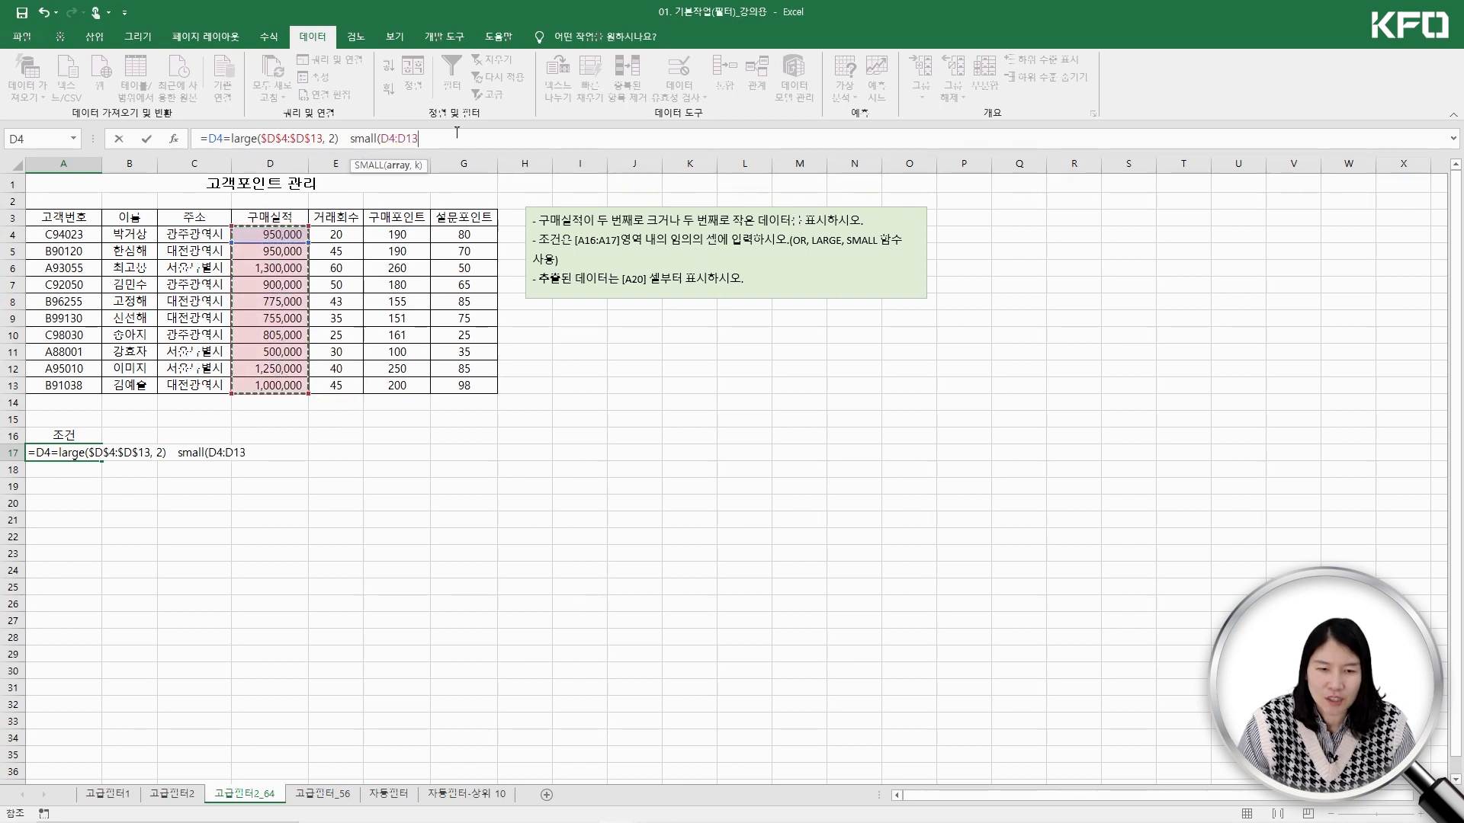
{"action": "key", "text": "F4"}
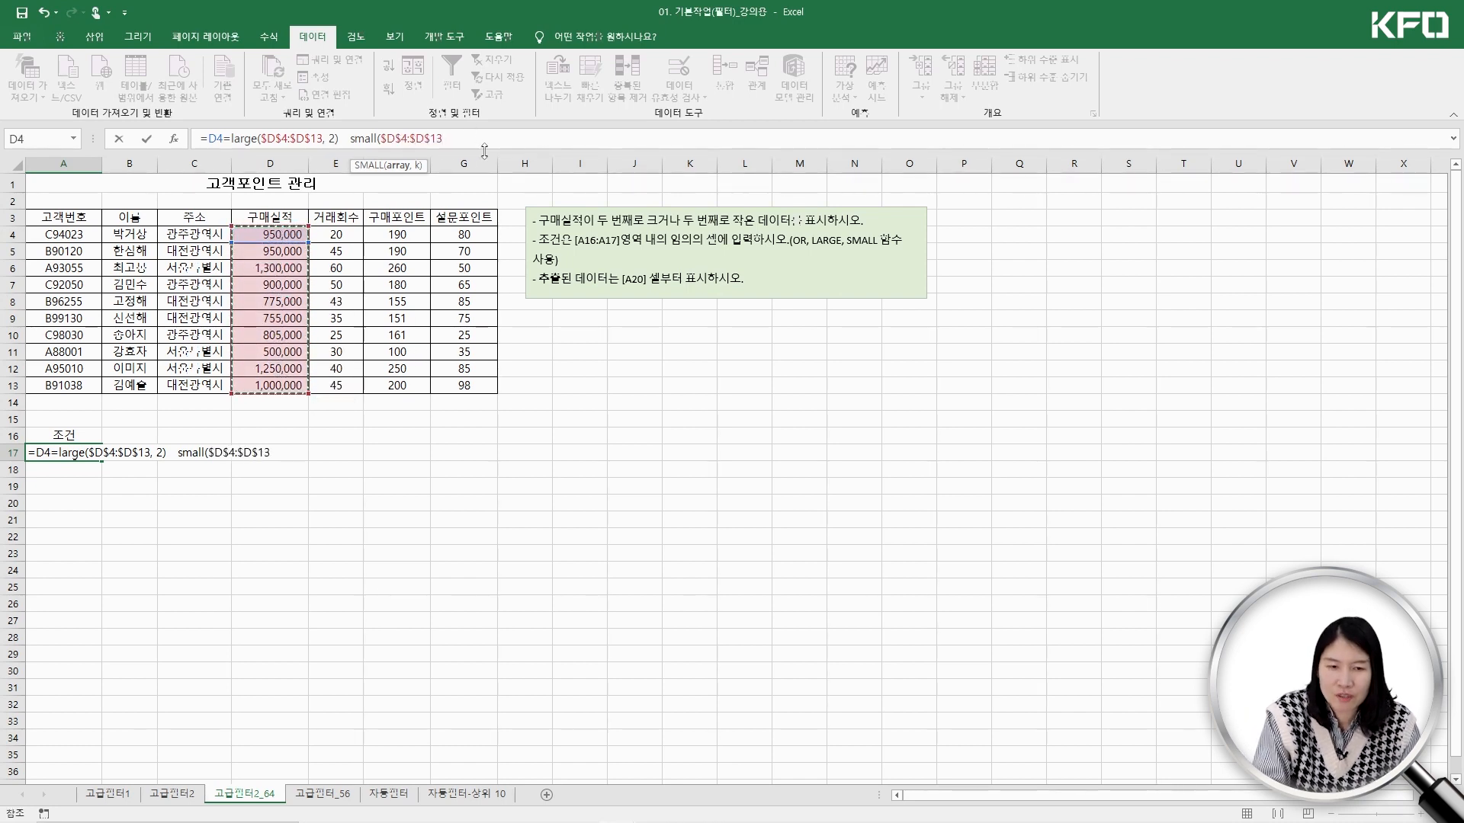
{"action": "type", "text": ","}
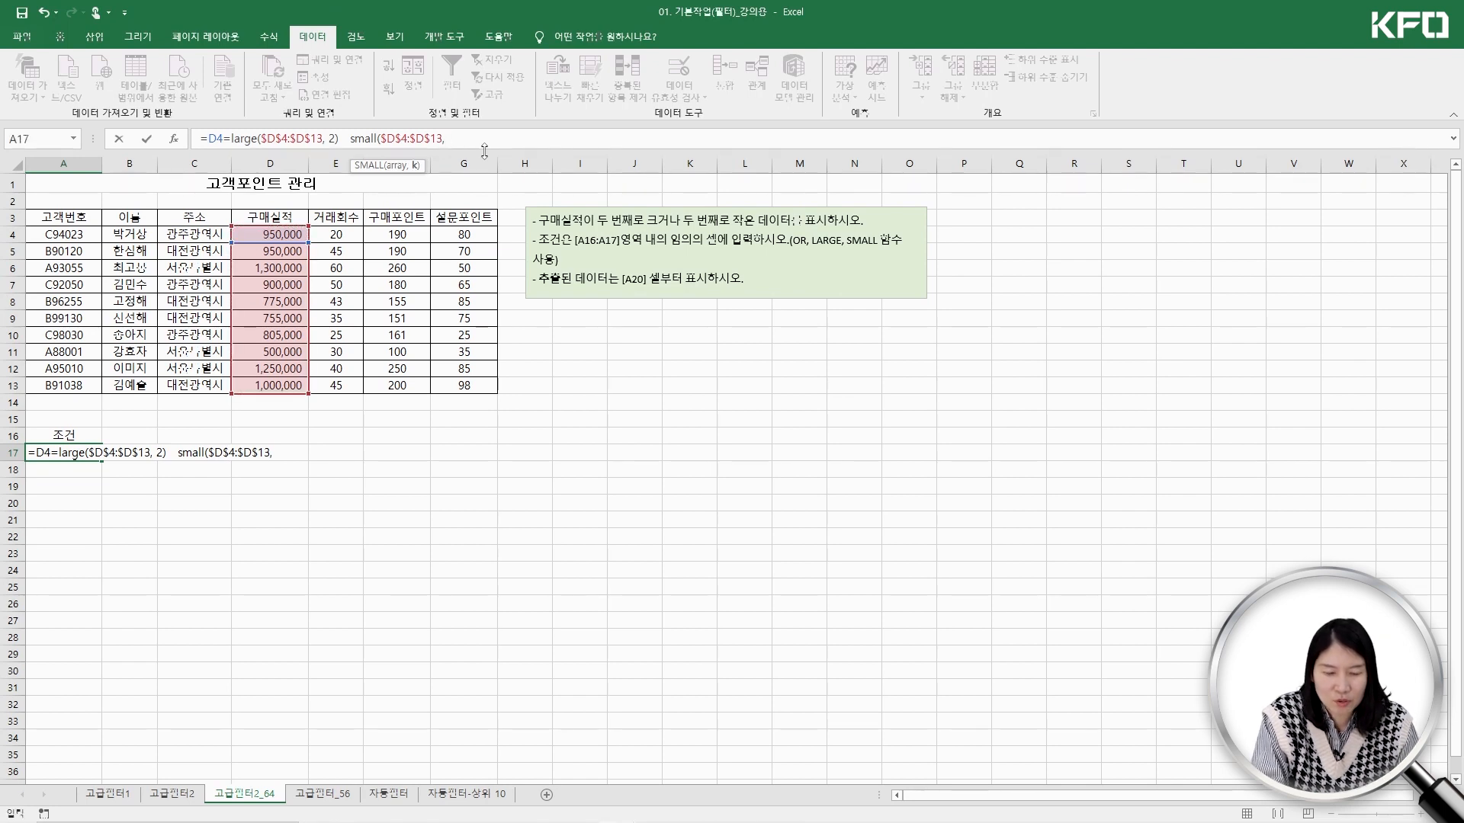
{"action": "type", "text": " 2)"}
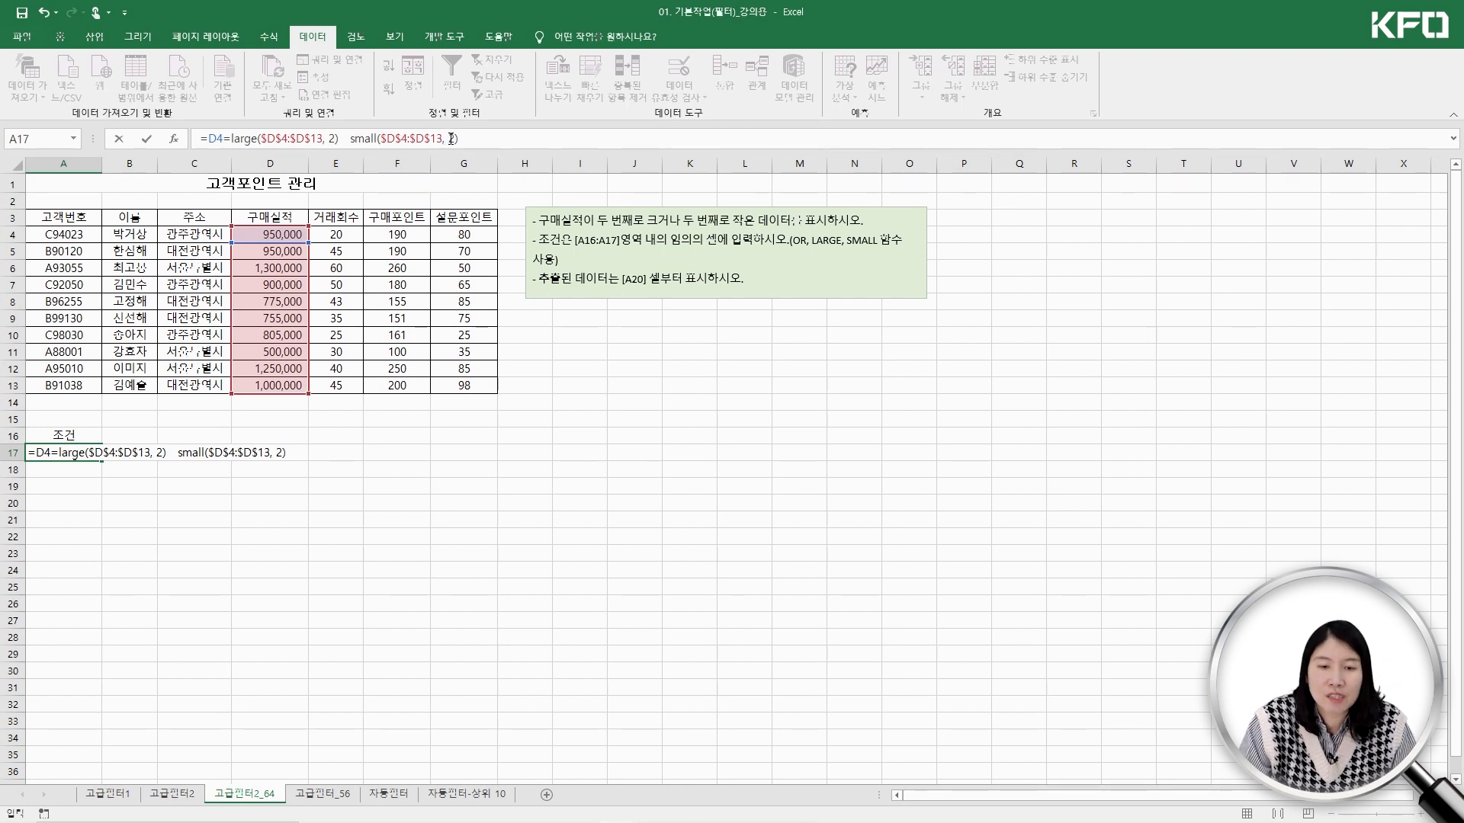
{"action": "left_click", "coordinate": [351, 142]}
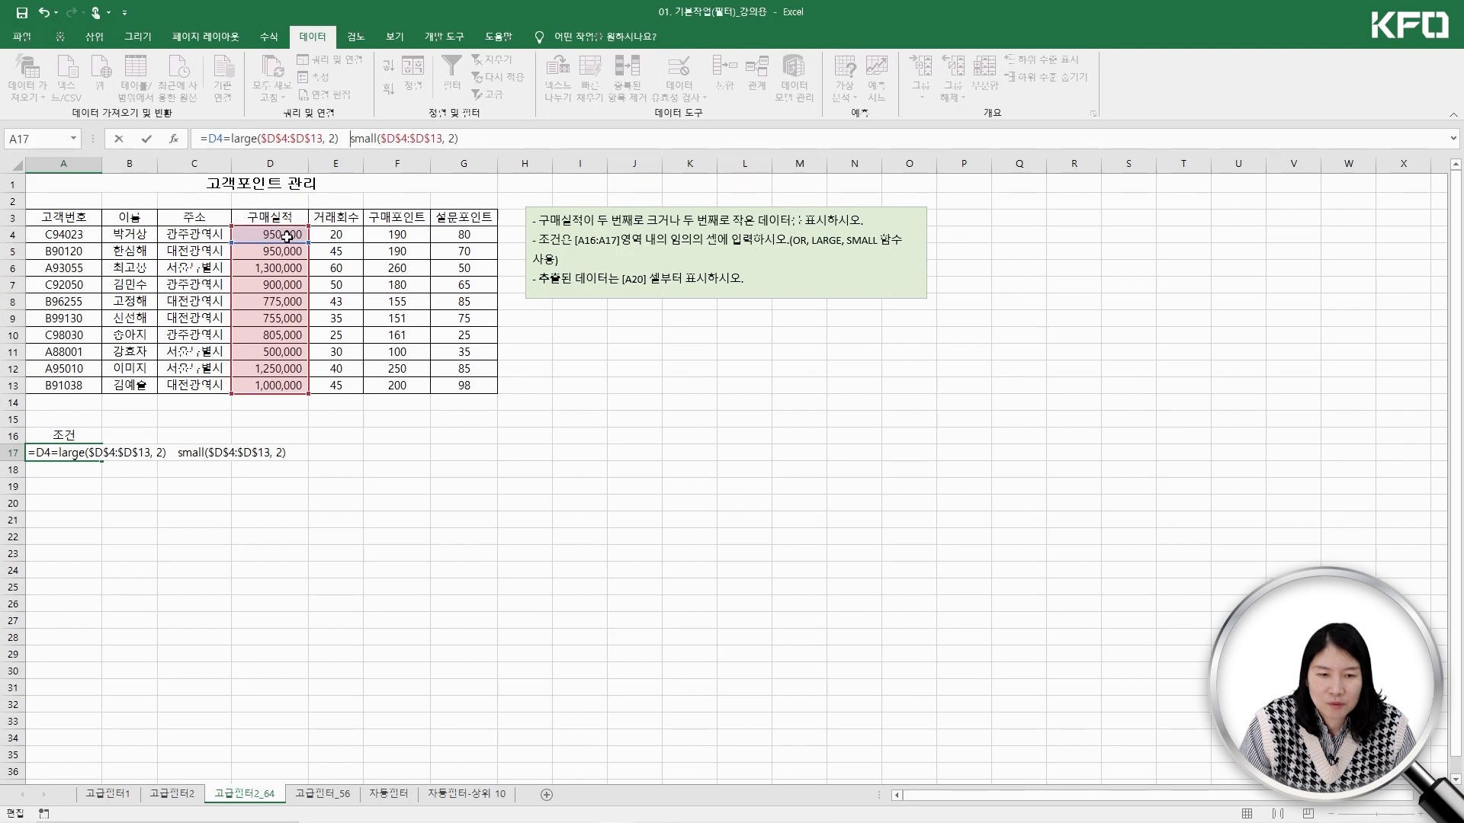
{"action": "type", "text": "D4="}
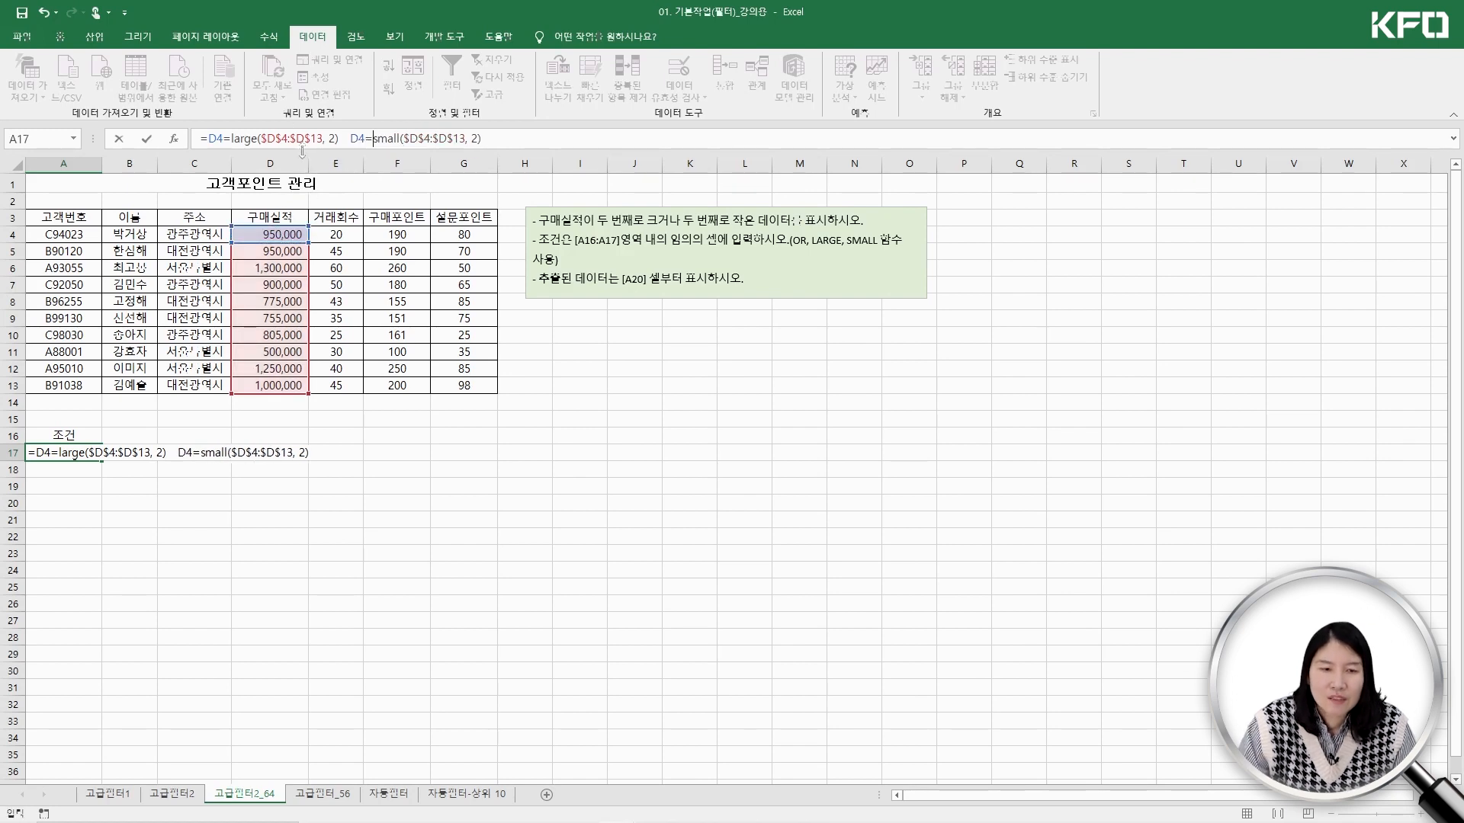
Wrap both comparisons in OR, separated by a comma, and enter A17's formula, accepting the proposed closing-parenthesis correction
{"action": "left_click", "coordinate": [207, 137]}
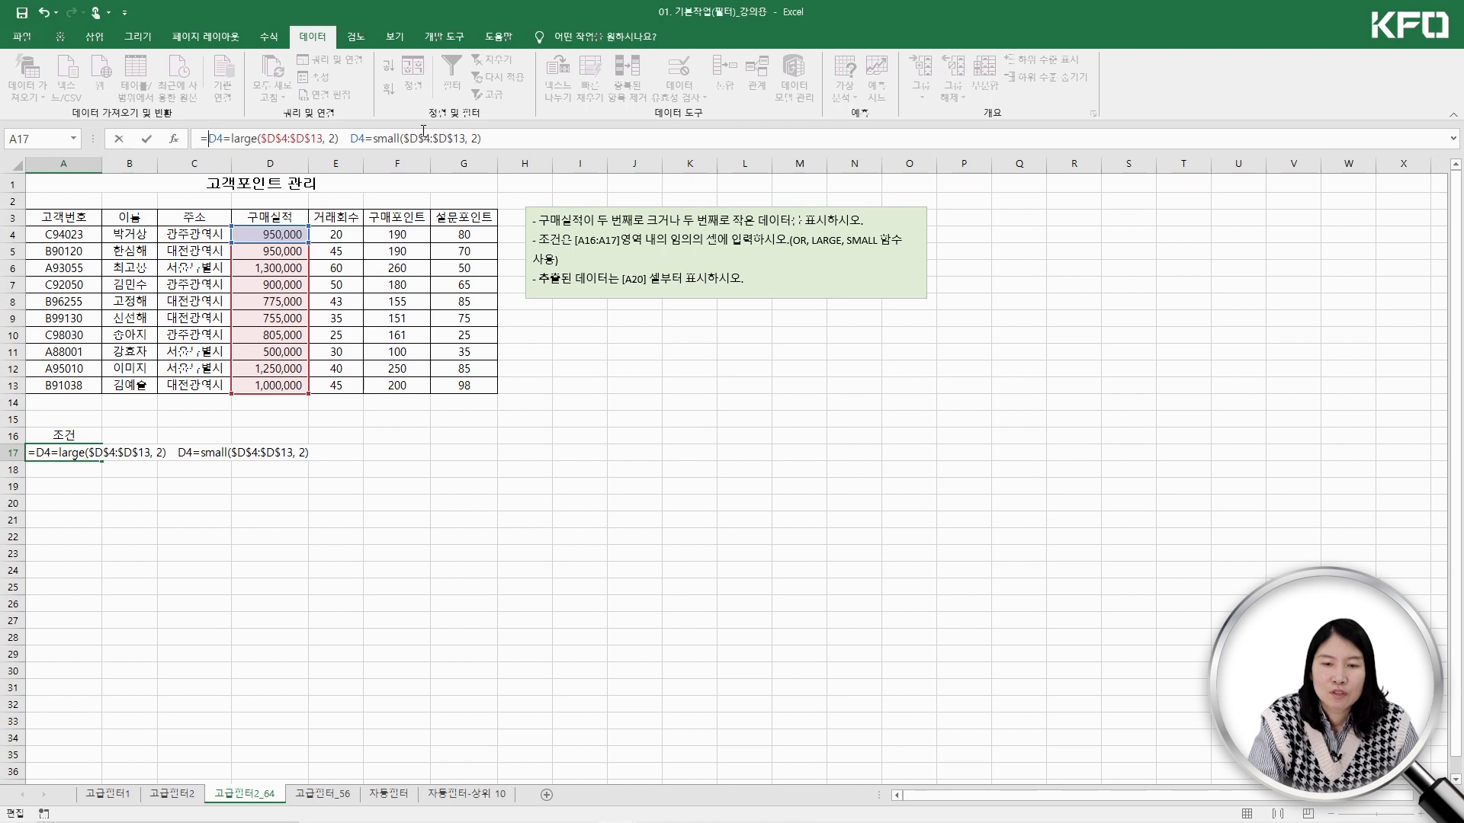
{"action": "type", "text": "or("}
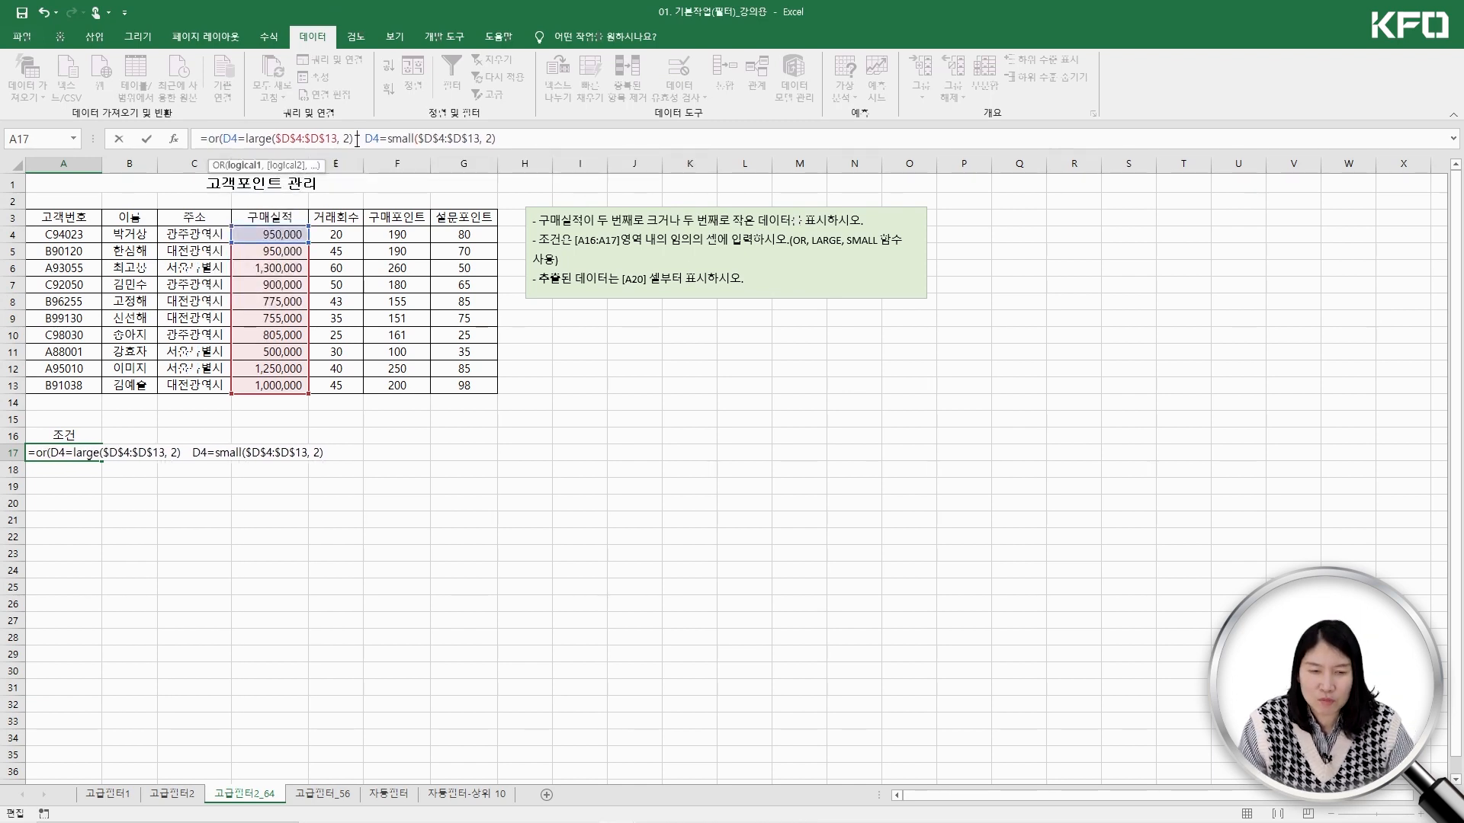
{"action": "type", "text": ","}
{"action": "left_click", "coordinate": [520, 139]}
{"action": "type", "text": ")"}
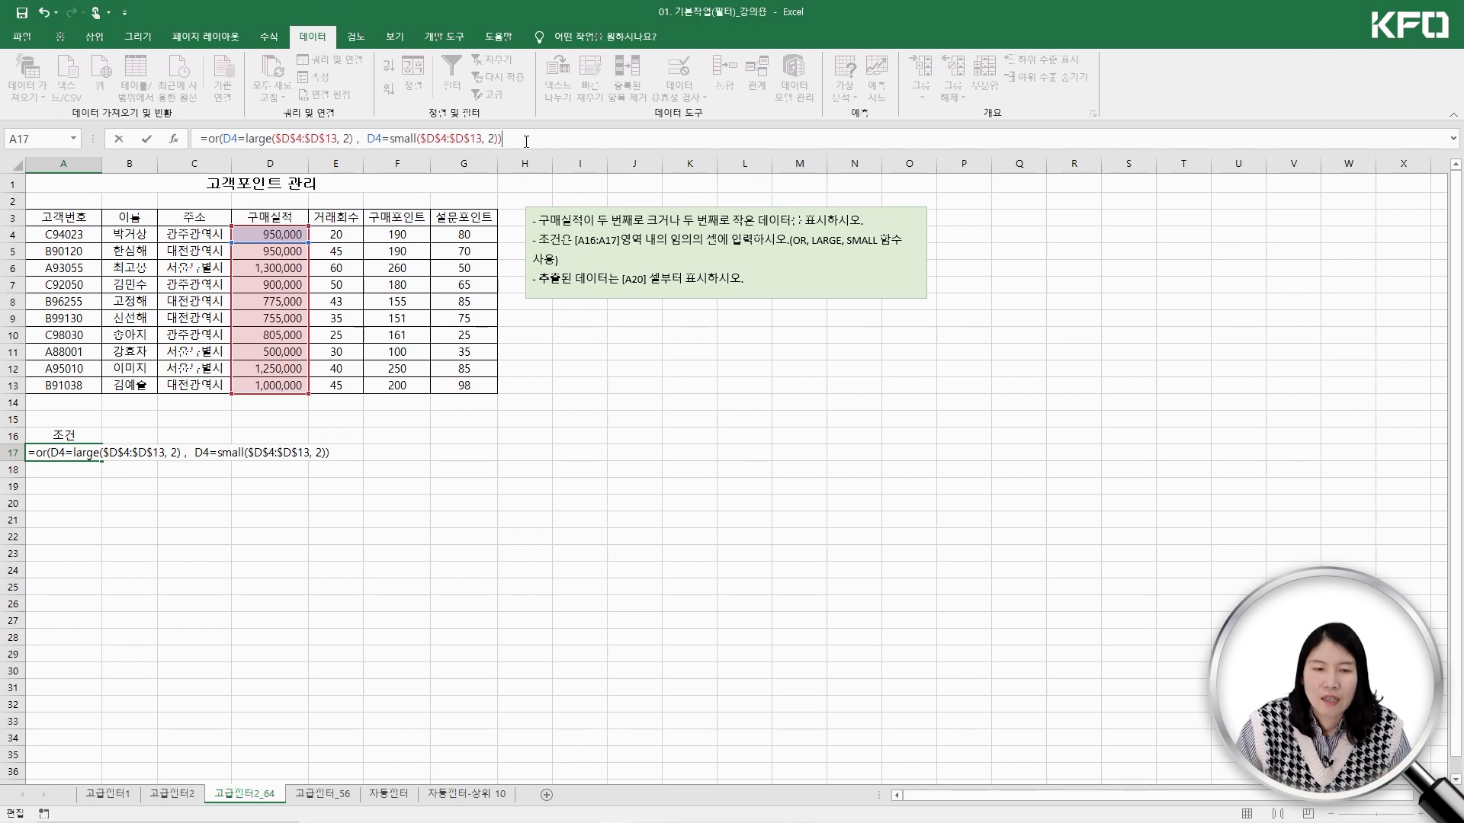
{"action": "key", "text": "BackSpace"}
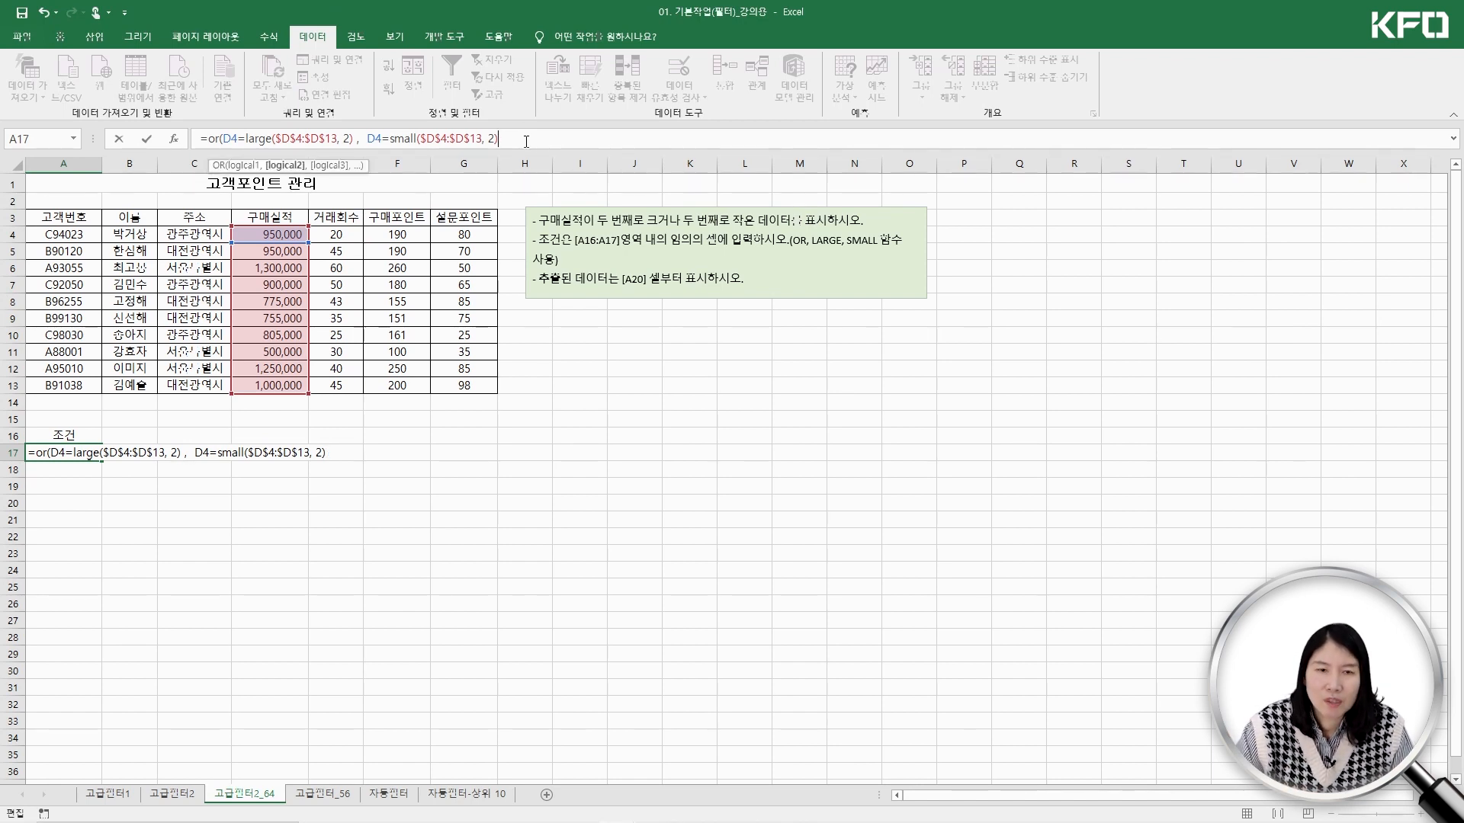
{"action": "key", "text": "Return"}
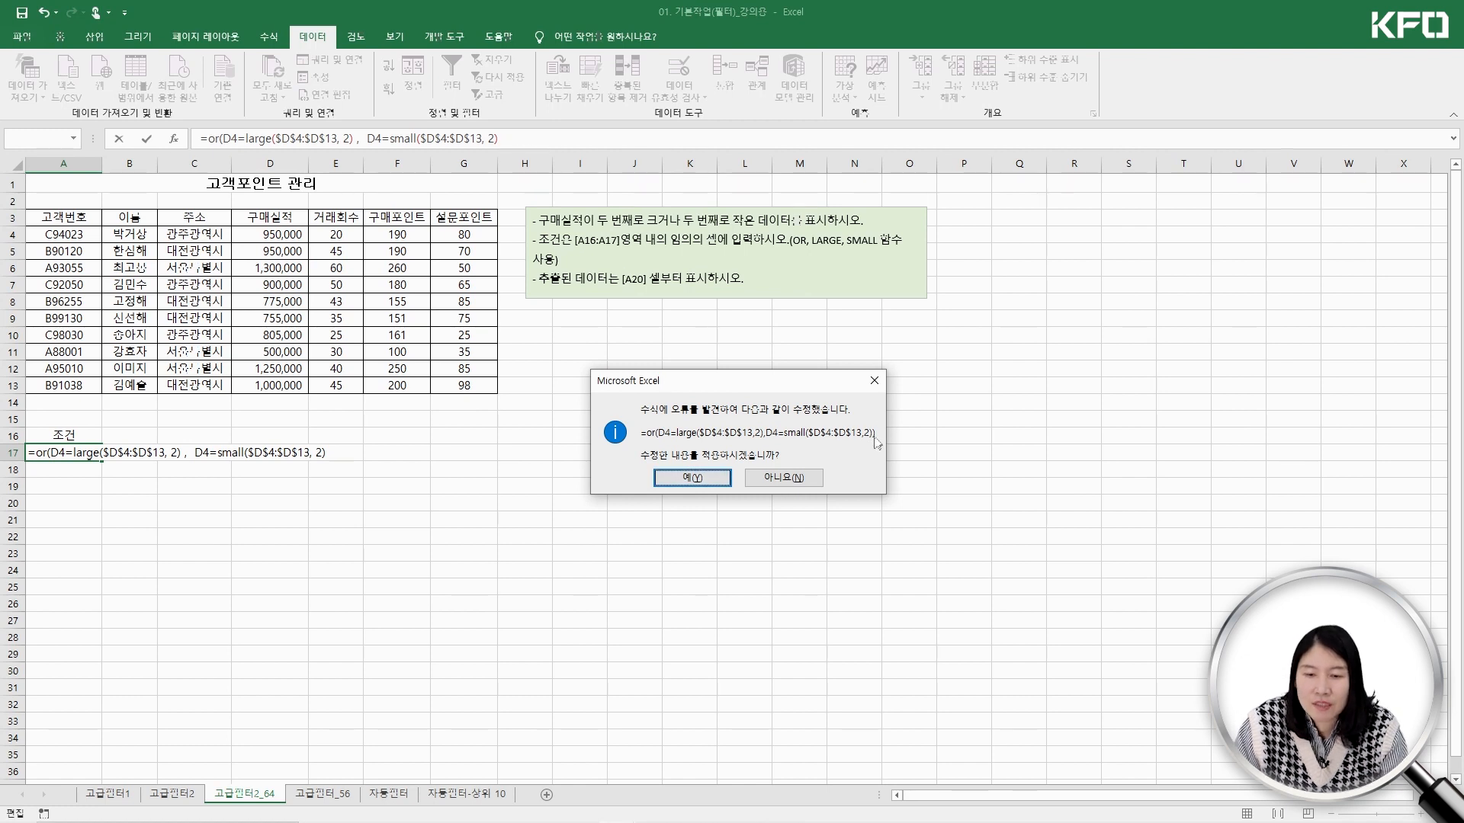
{"action": "left_click", "coordinate": [691, 478]}
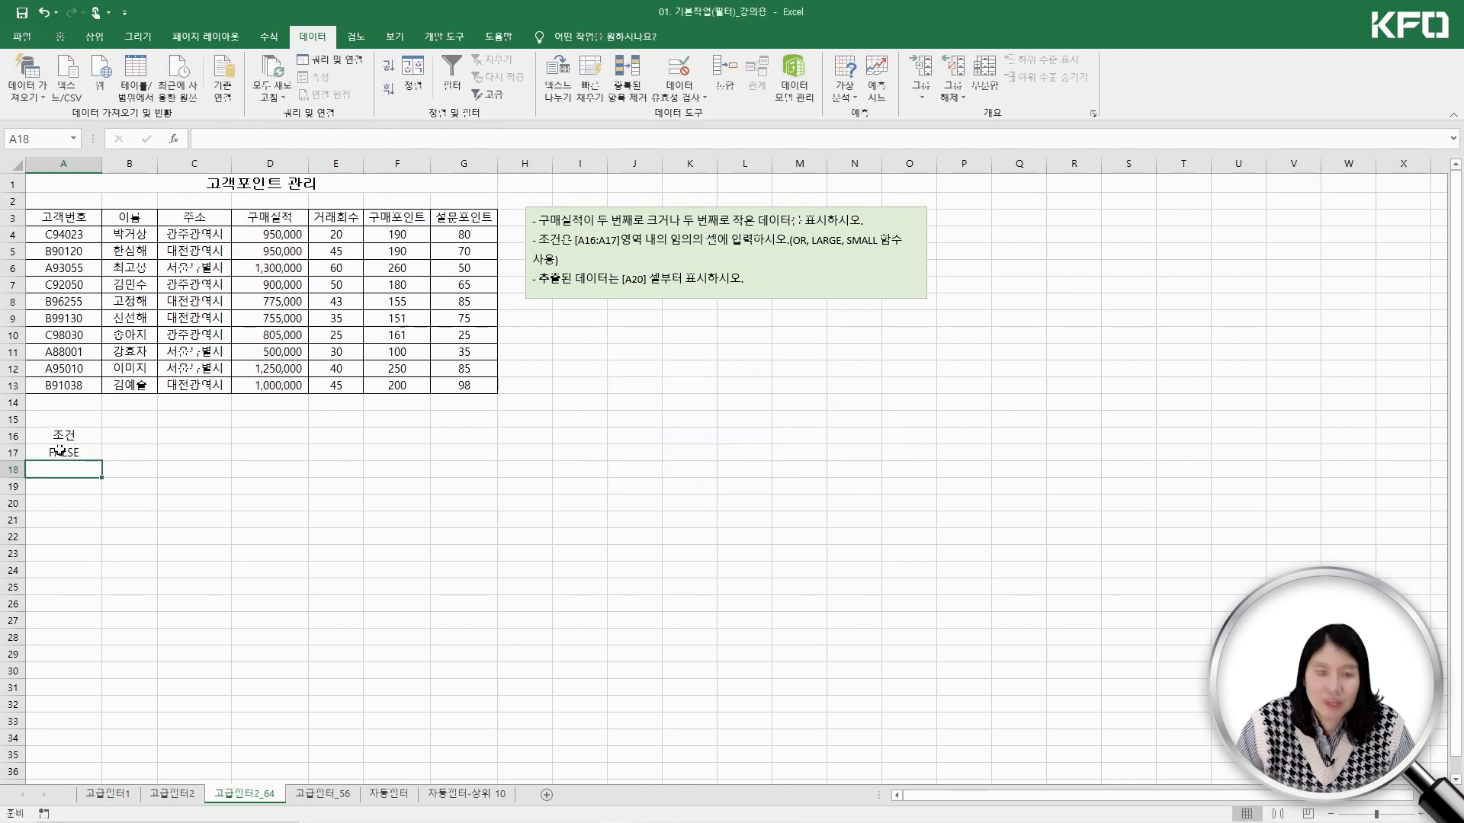
Review A17's OR formula and the LARGE and SMALL comparisons inside it, leaving the formula as entered
{"action": "key", "text": "Up"}
{"action": "left_click", "coordinate": [548, 137]}
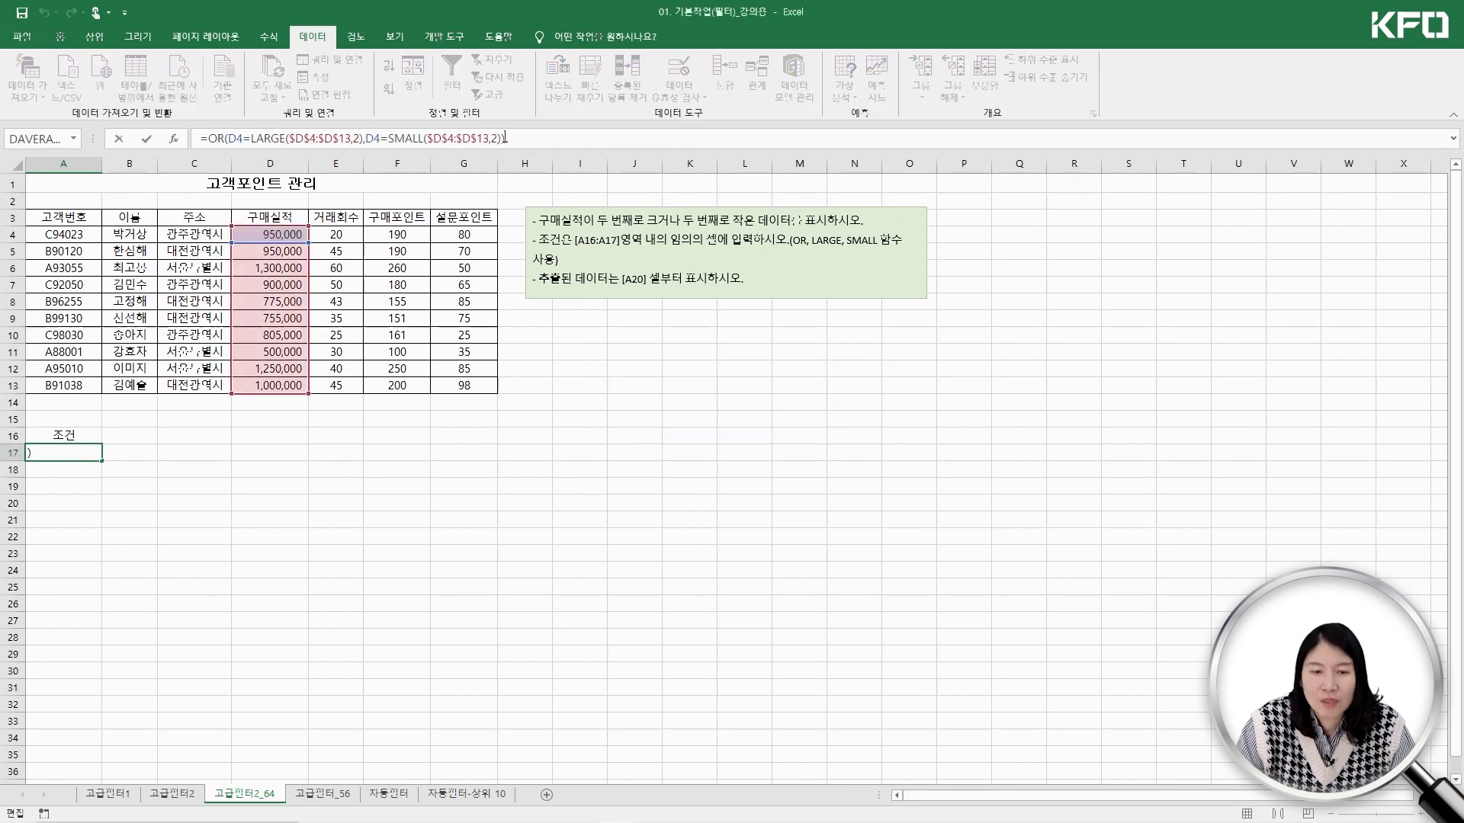
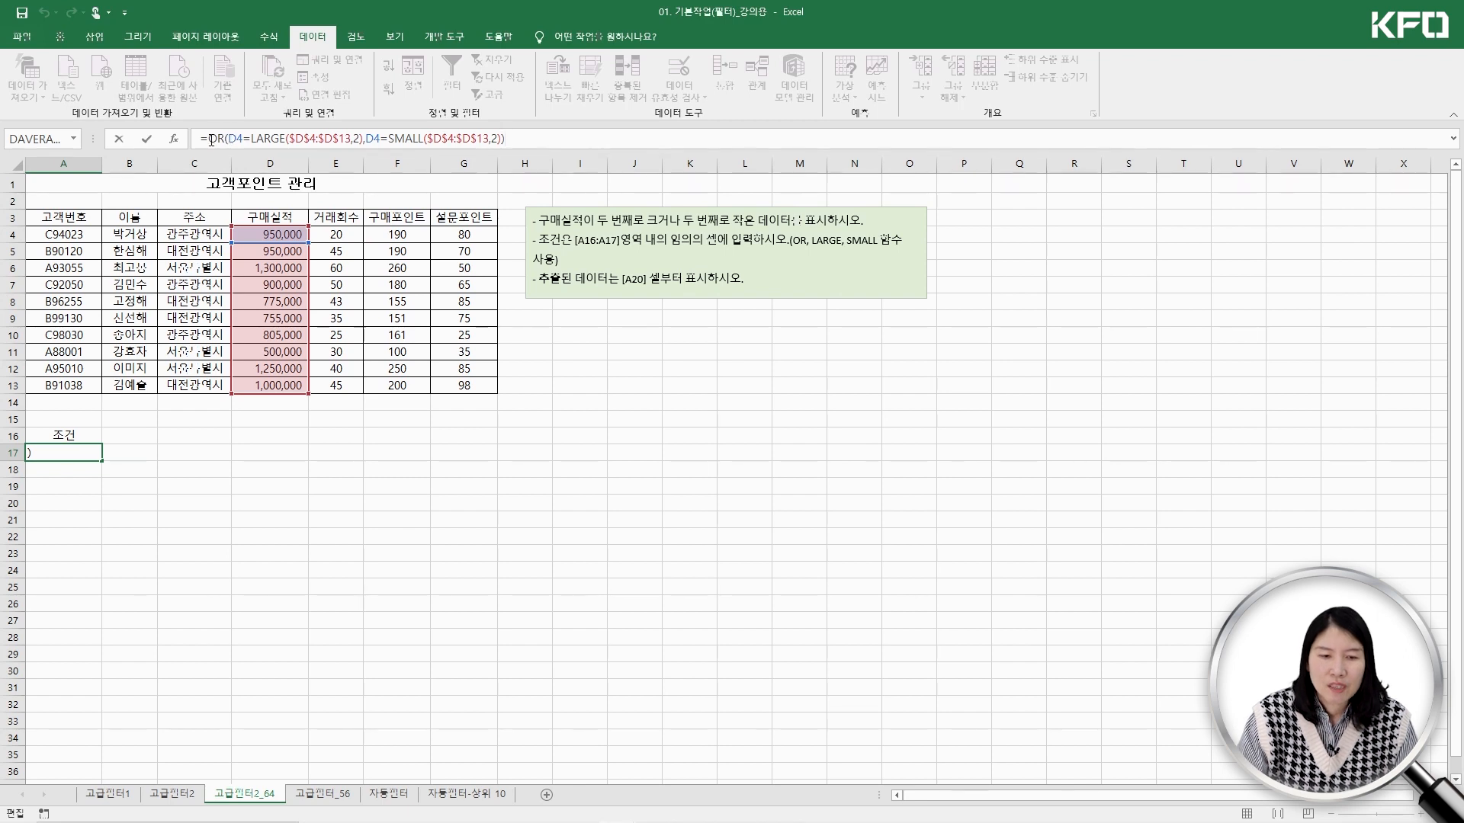
{"action": "left_click_drag", "start_coordinate": [208, 139], "coordinate": [547, 144]}
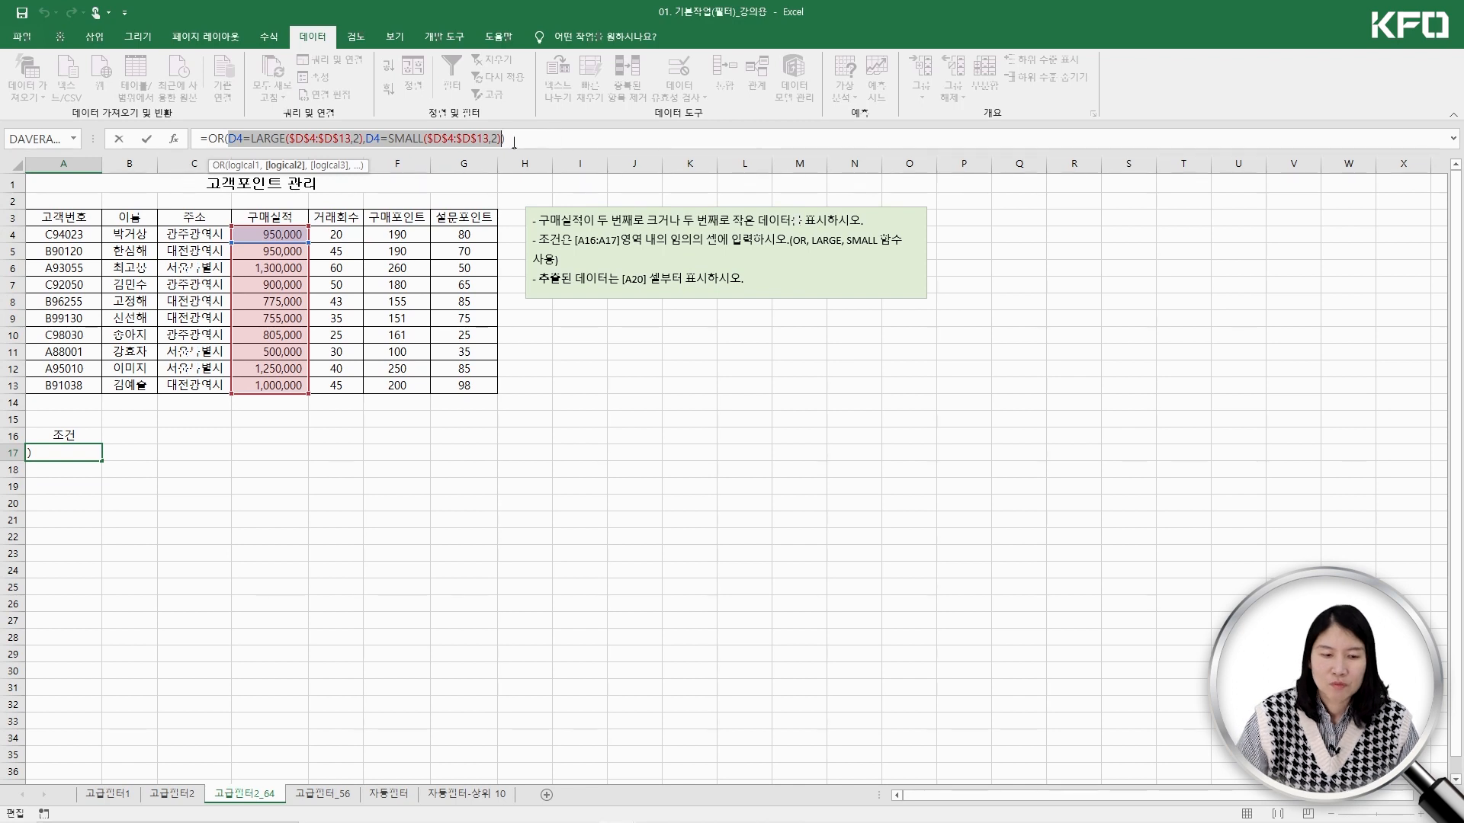
{"action": "key", "text": "ctrl+Return"}
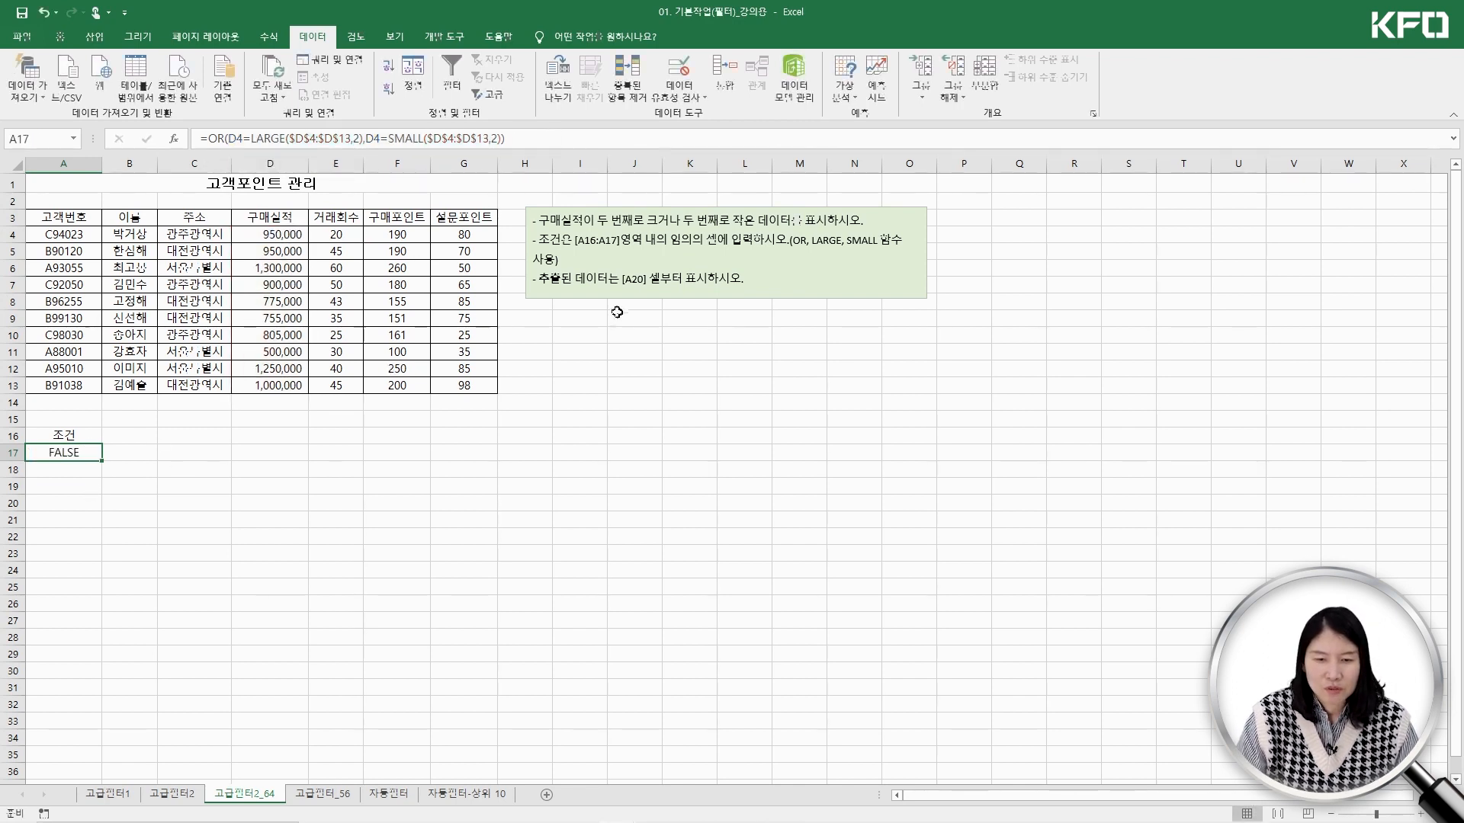
Run an advanced filter on $A$3:$G$13 with criteria range $A$16:$A$17, copying the results to $A$20
{"action": "left_click", "coordinate": [64, 503]}
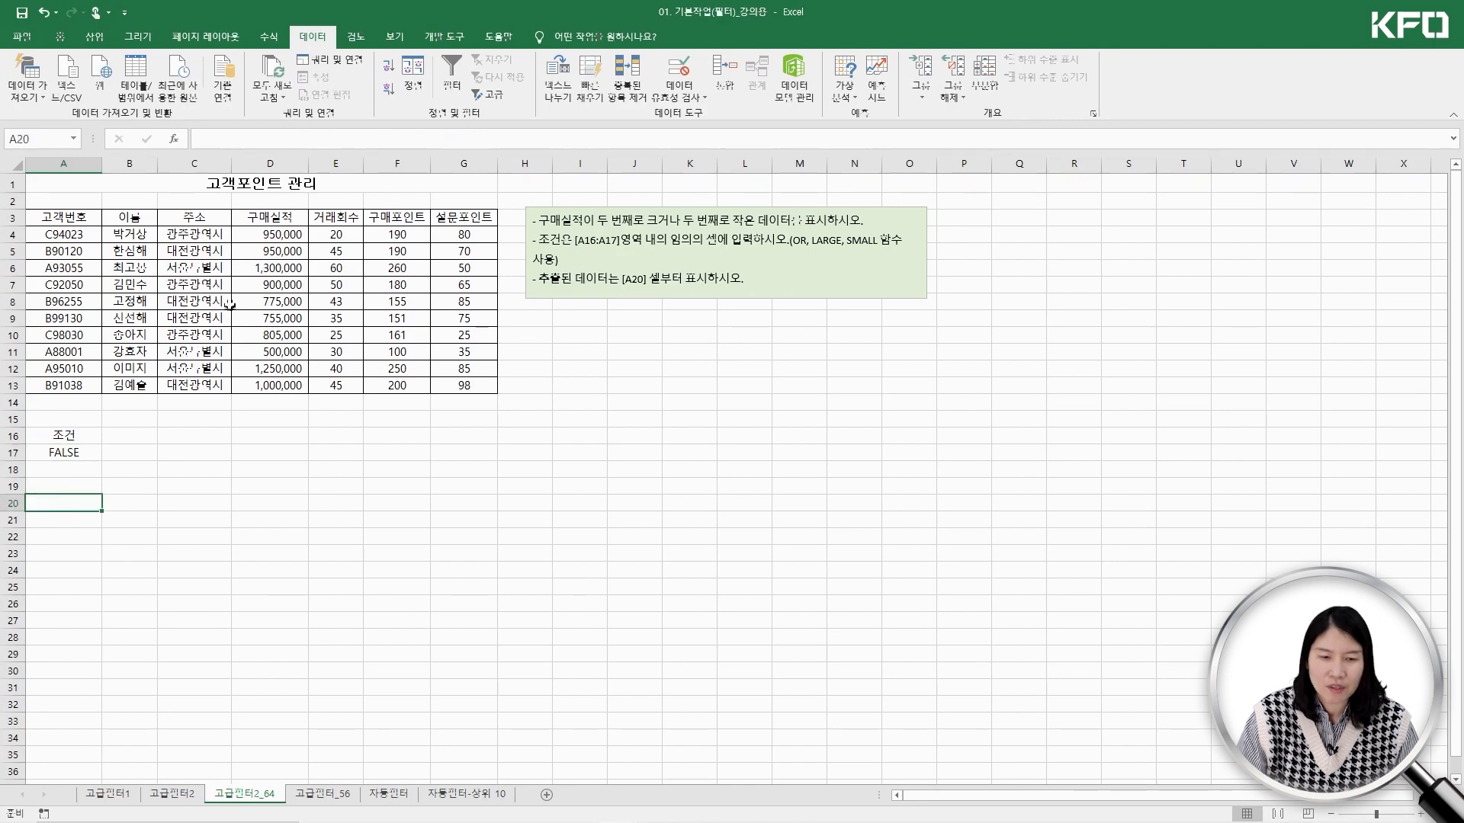
{"action": "left_click", "coordinate": [254, 284]}
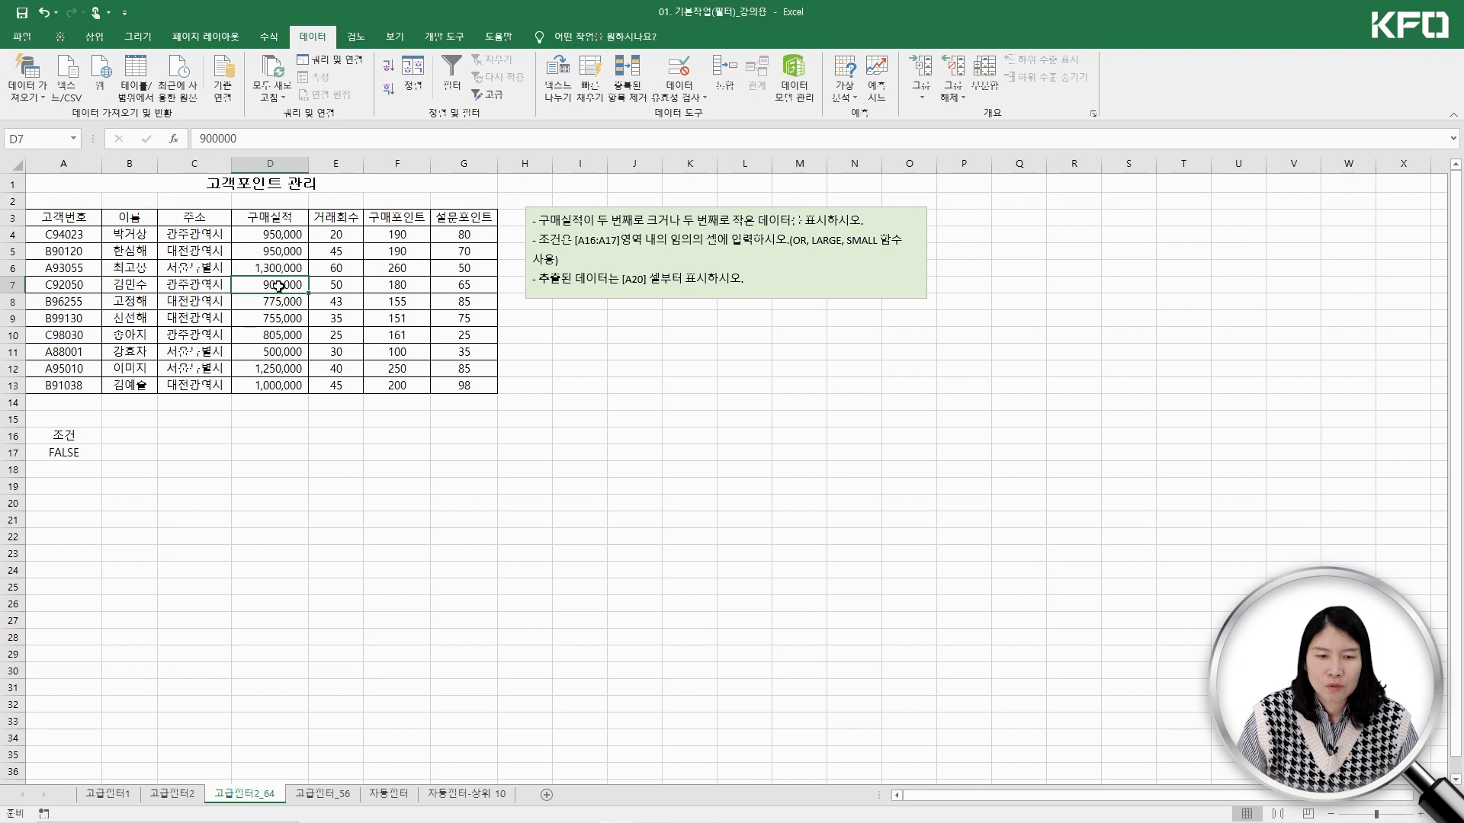
{"action": "left_click", "coordinate": [488, 94]}
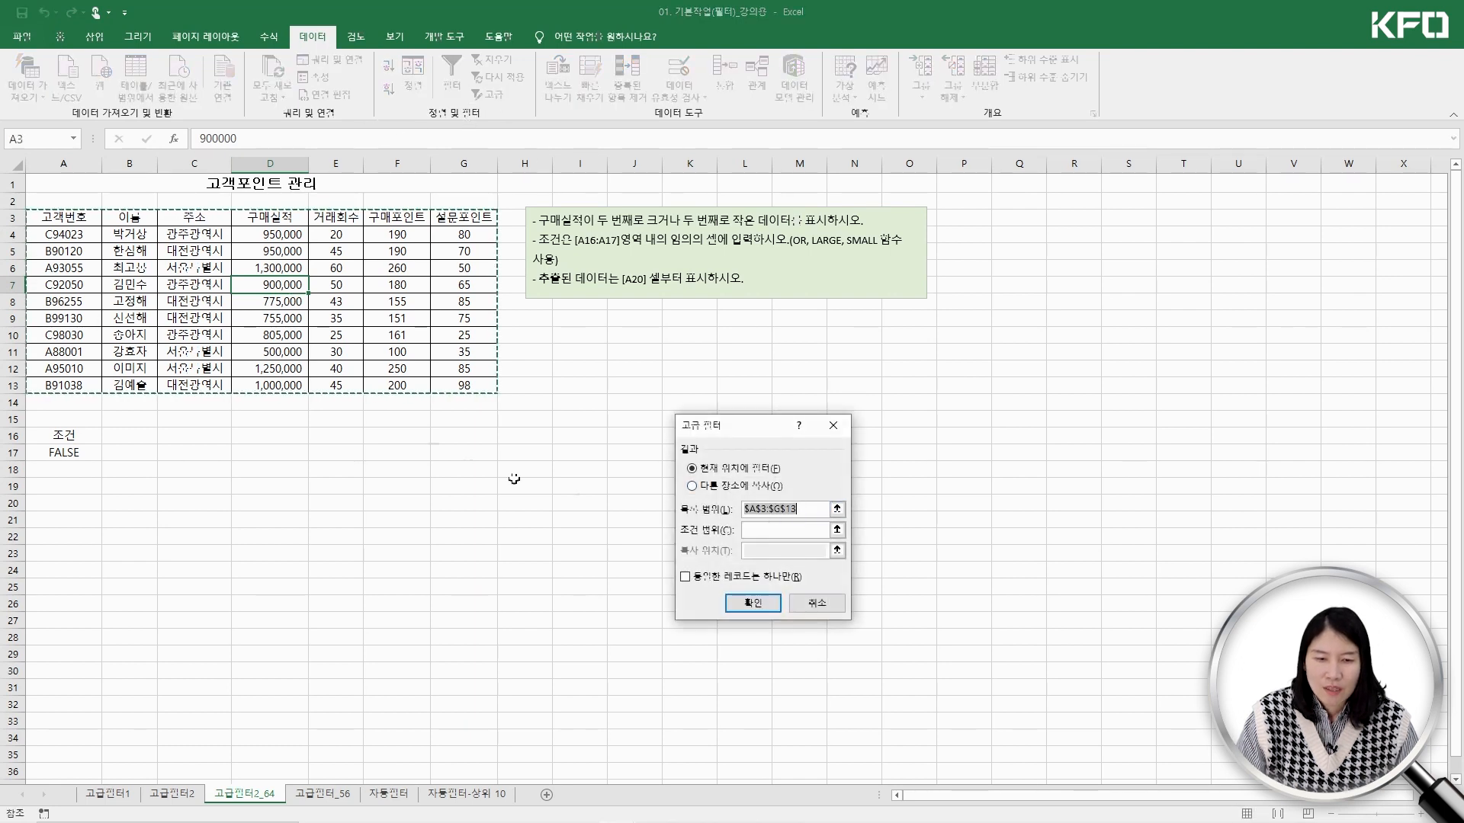
{"action": "left_click", "coordinate": [769, 529]}
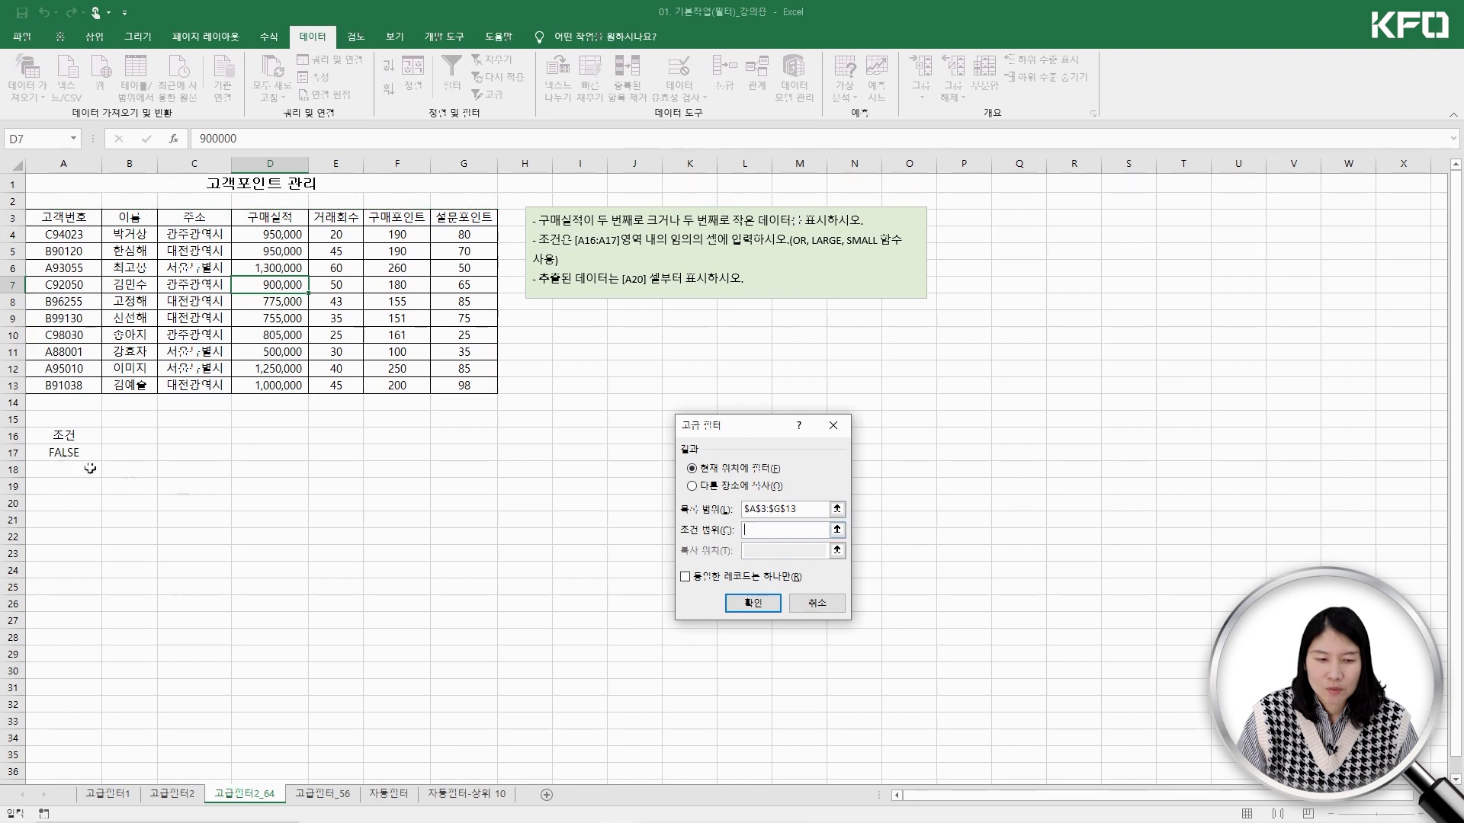
{"action": "left_click_drag", "start_coordinate": [60, 436], "coordinate": [61, 452]}
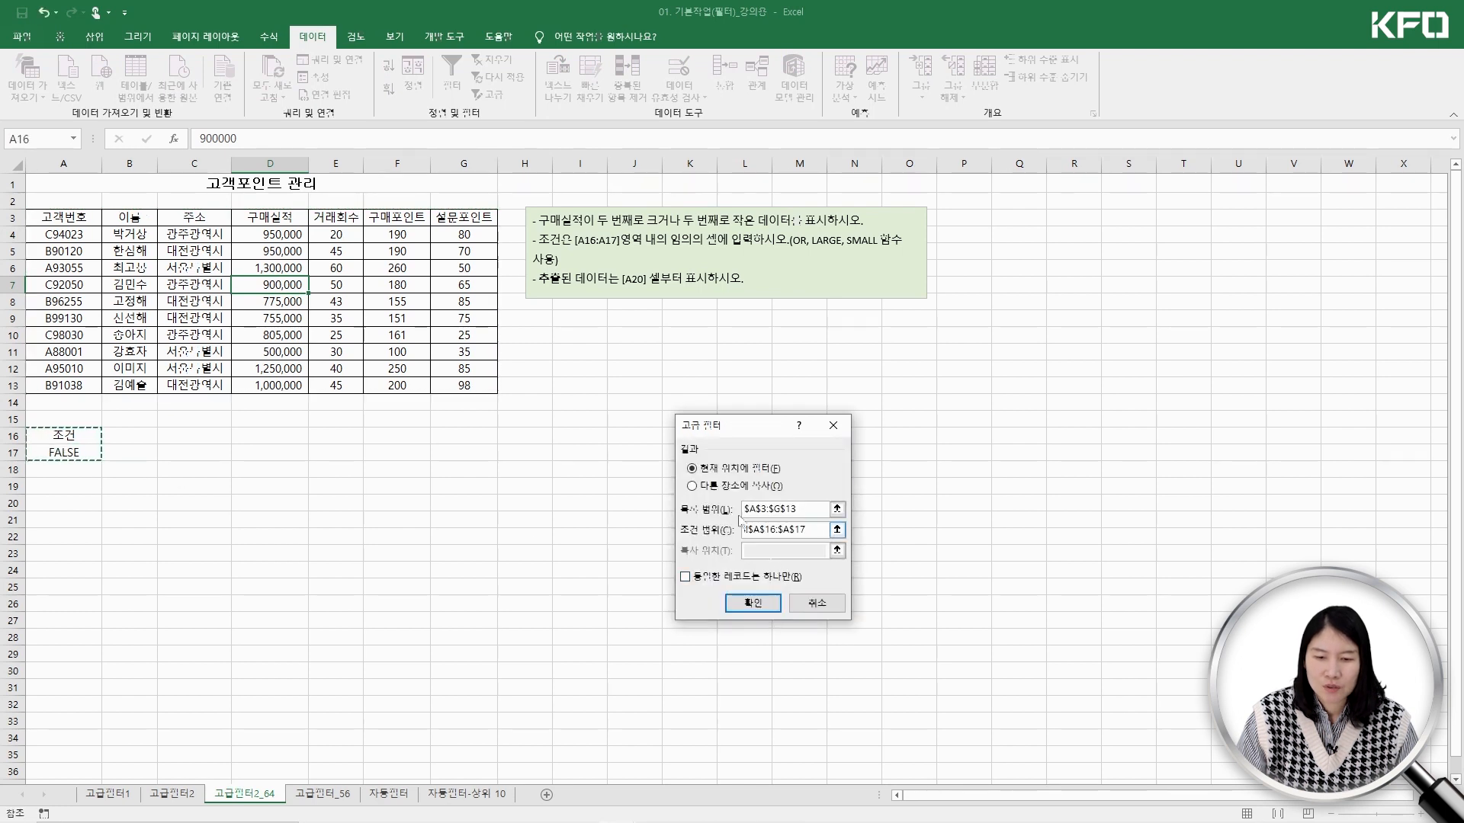
{"action": "left_click", "coordinate": [761, 551]}
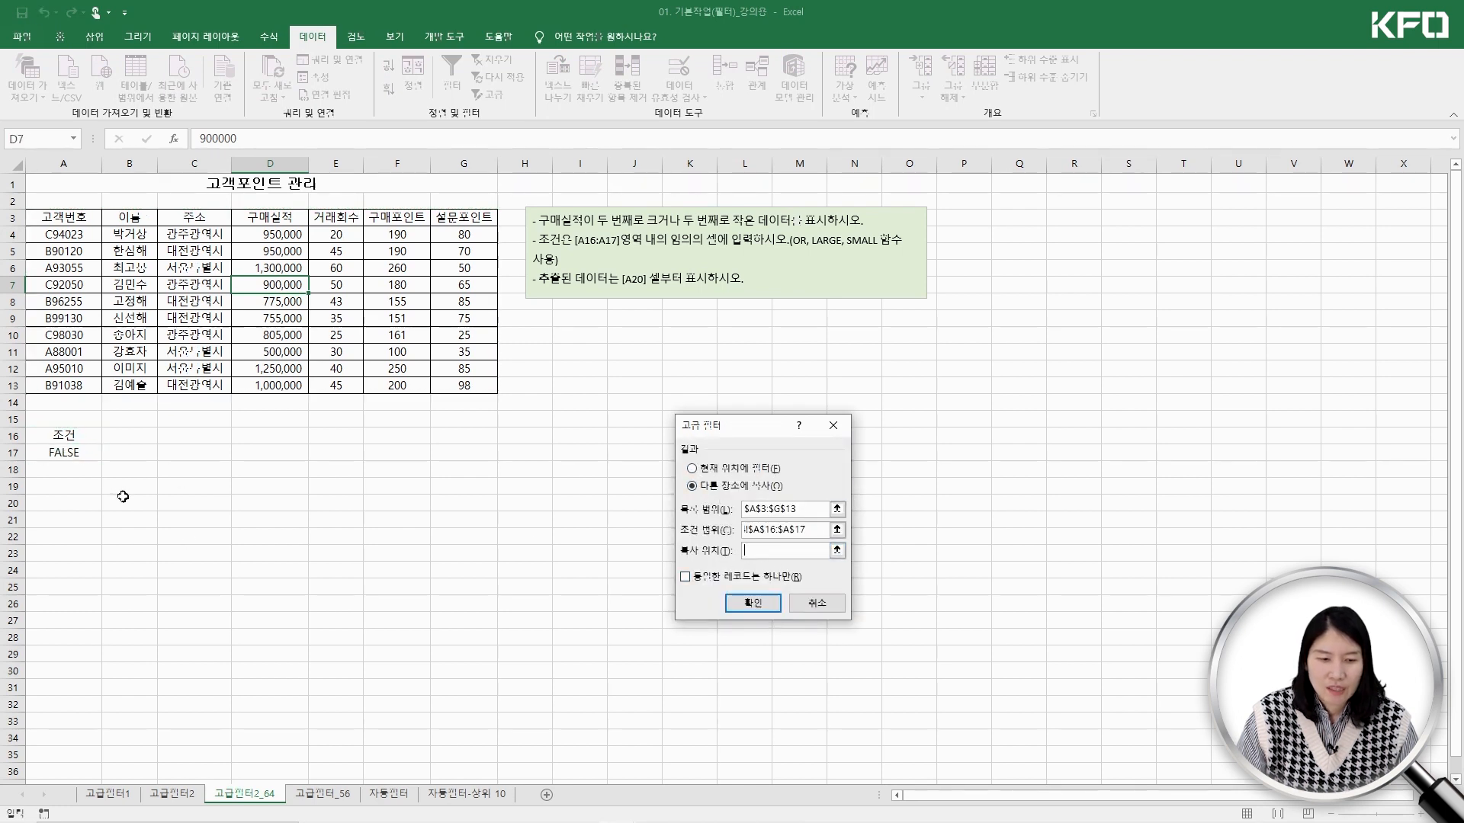
{"action": "left_click", "coordinate": [74, 502]}
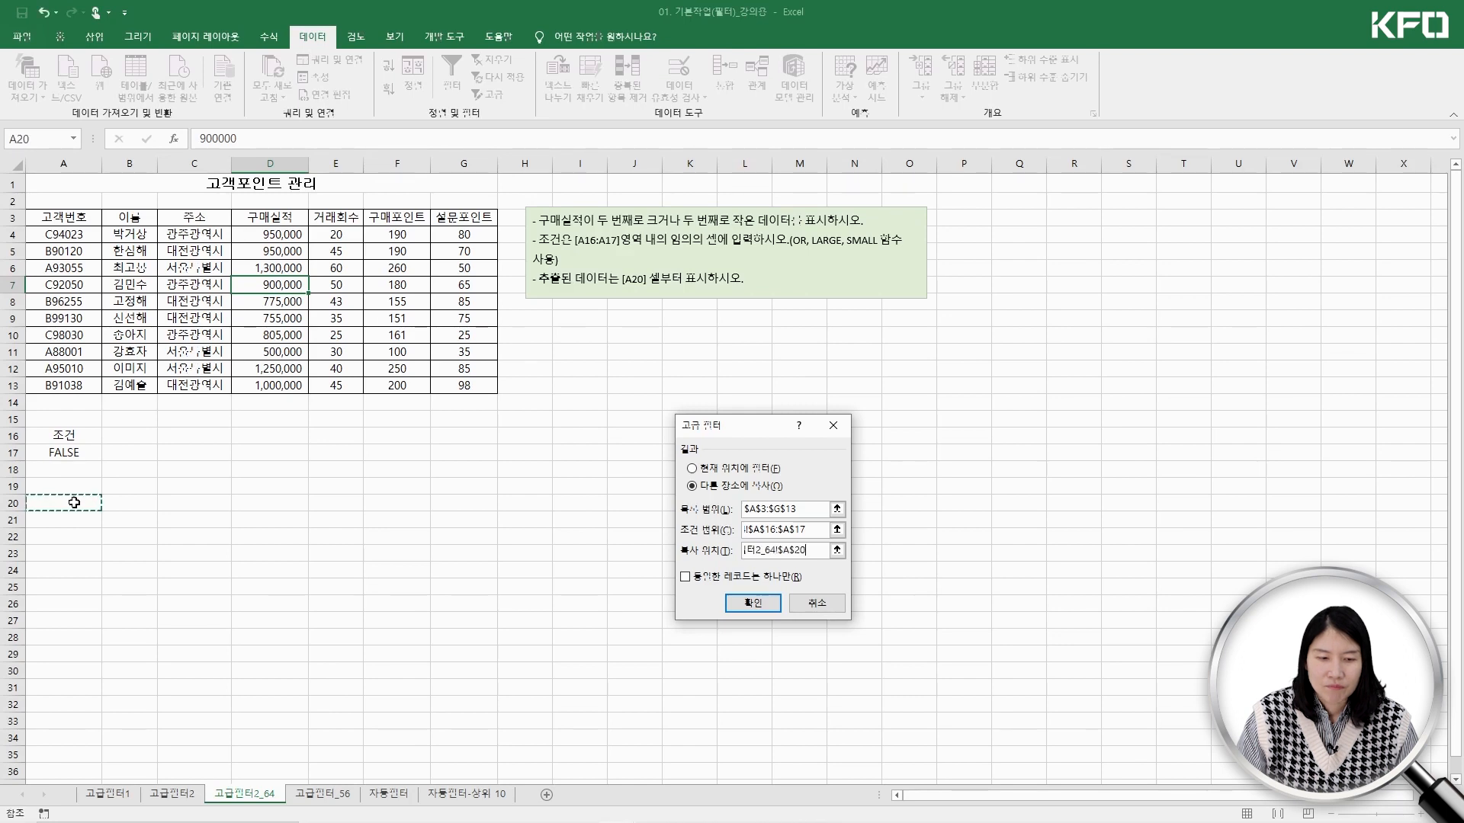
{"action": "left_click", "coordinate": [738, 603]}
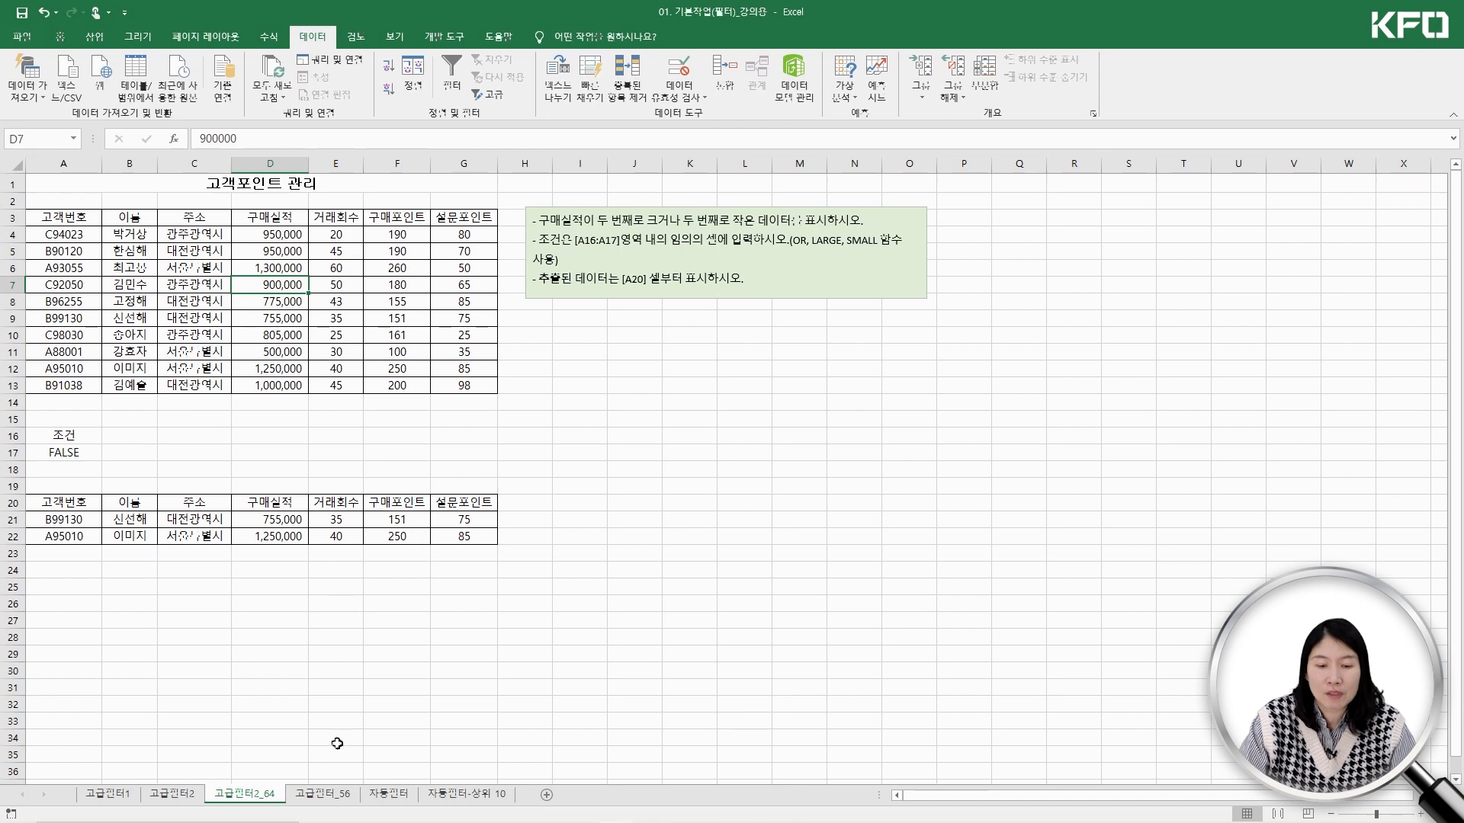
Switch to the 고급필터_56 sheet and examine the 직책 and 퇴직금 data that the task's conditions refer to
{"action": "left_click", "coordinate": [330, 795]}
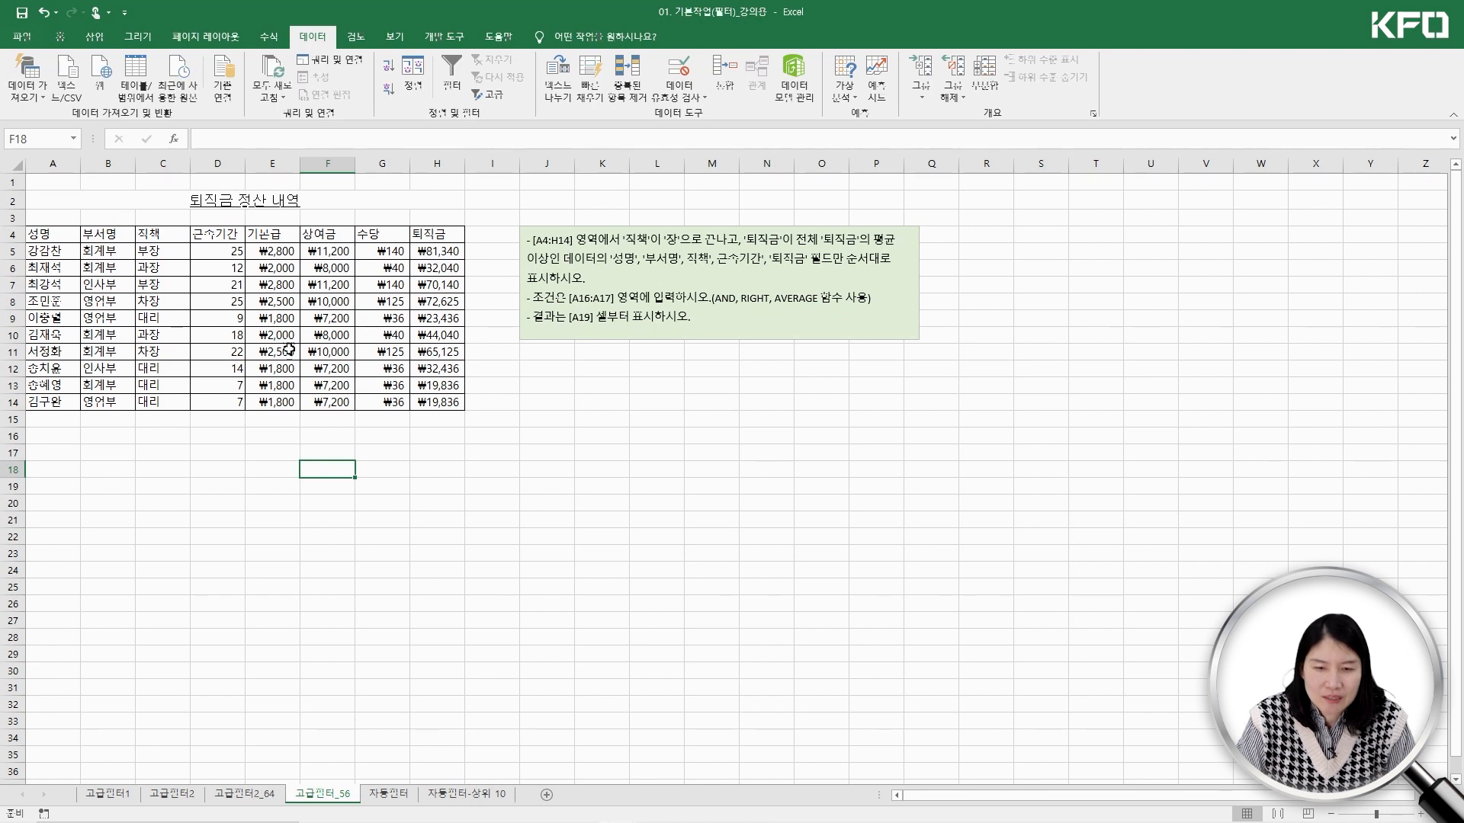
{"action": "left_click", "coordinate": [167, 249]}
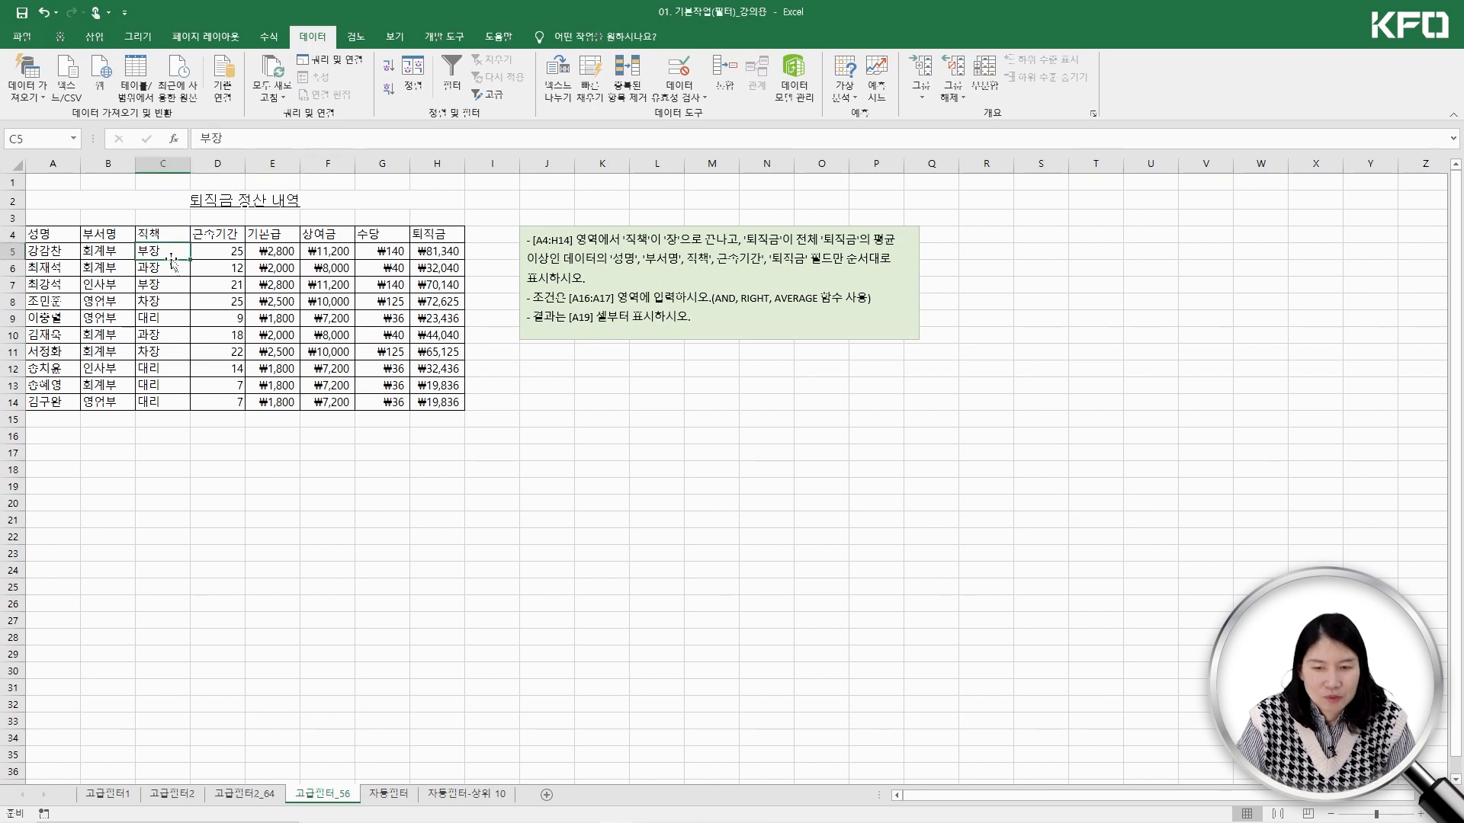
{"action": "left_click_drag", "start_coordinate": [414, 255], "coordinate": [426, 402]}
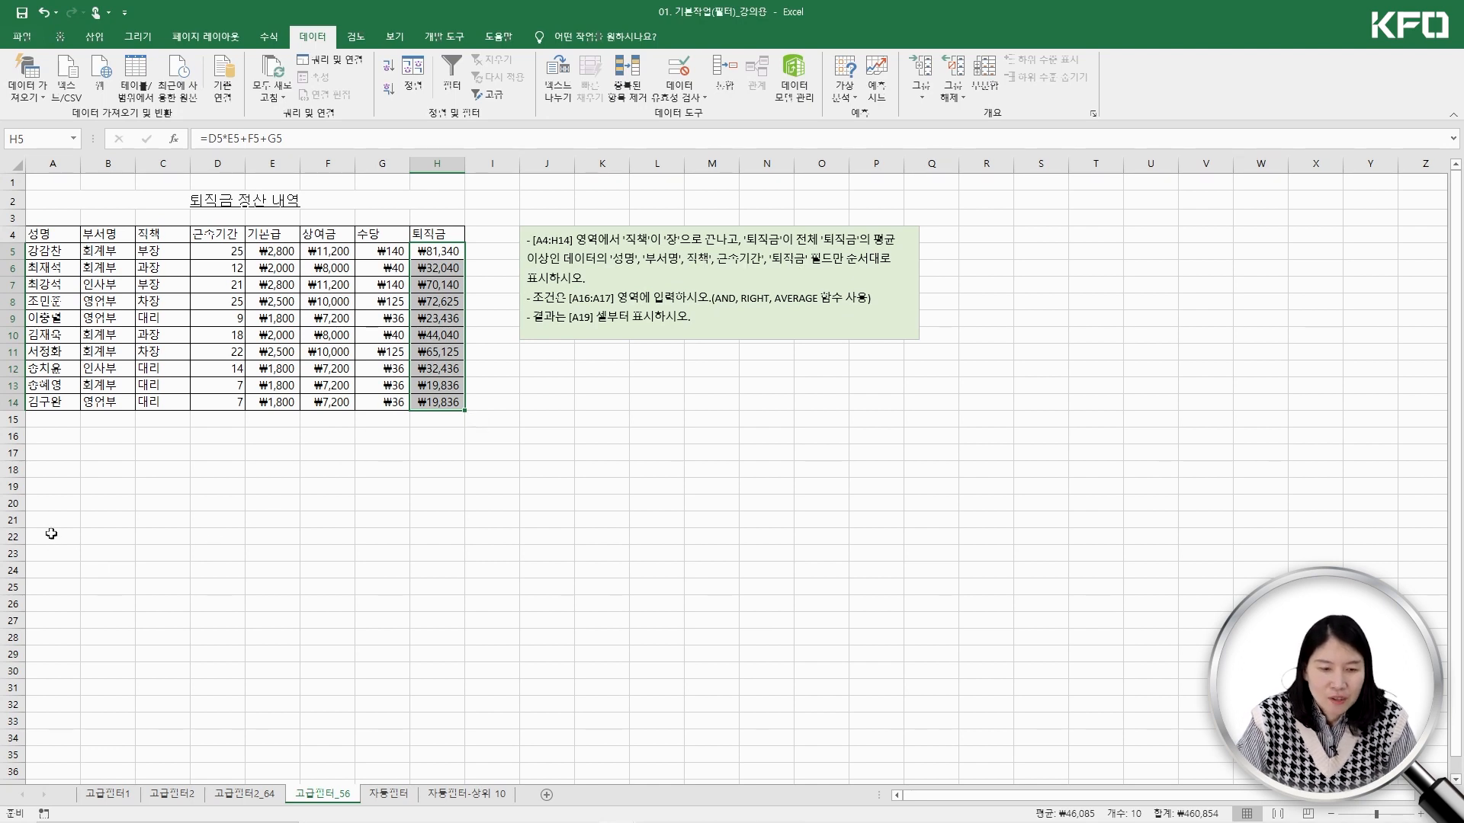
Enter the output headings 성명, 부서명, 직책, 근속기간 and 퇴직금 in A19:E19
{"action": "left_click", "coordinate": [46, 486]}
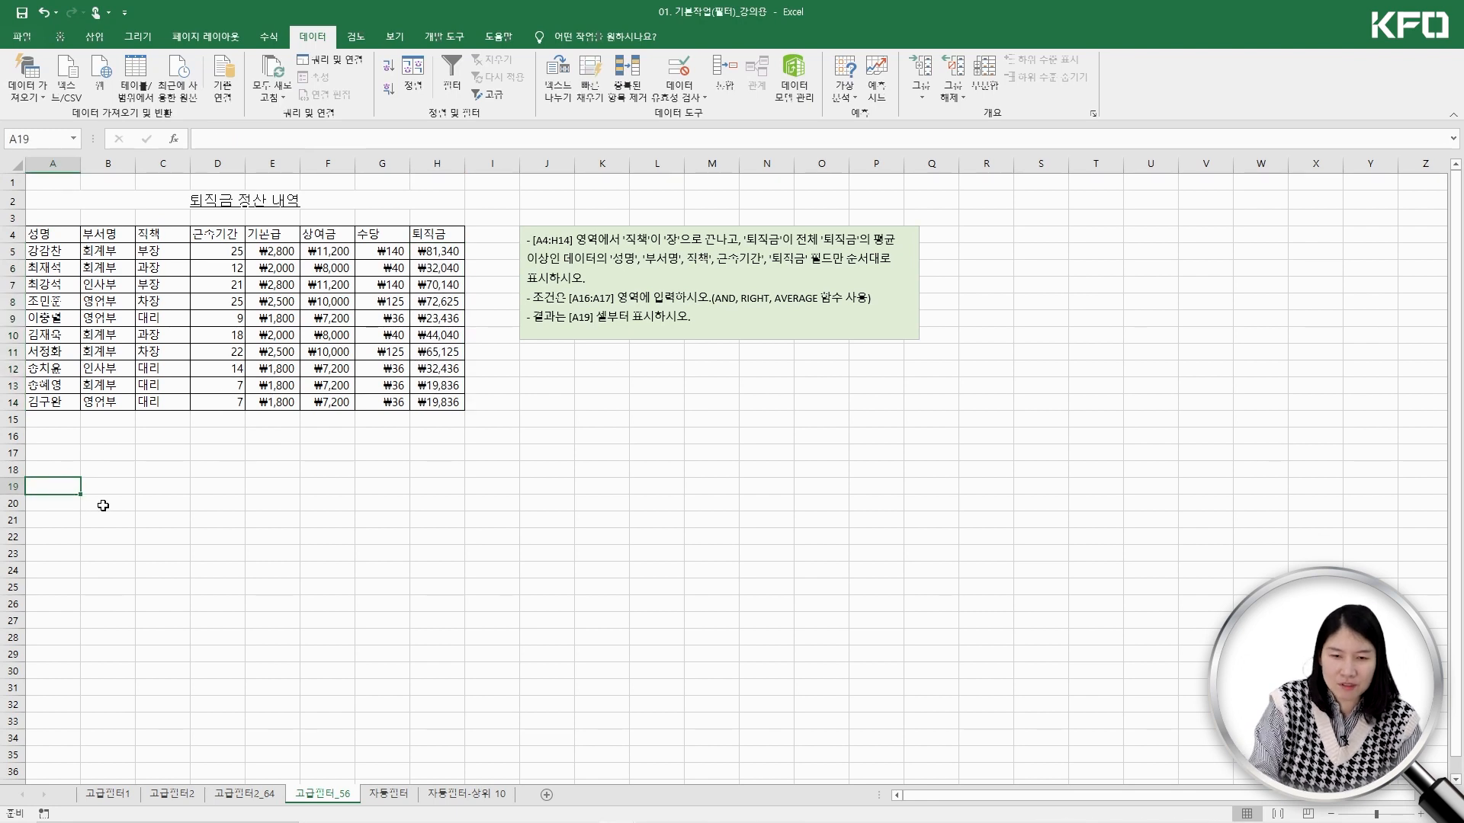
{"action": "type", "text": "성명"}
{"action": "key", "text": "Tab"}
{"action": "type", "text": "부서명"}
{"action": "key", "text": "Tab"}
{"action": "type", "text": "직책"}
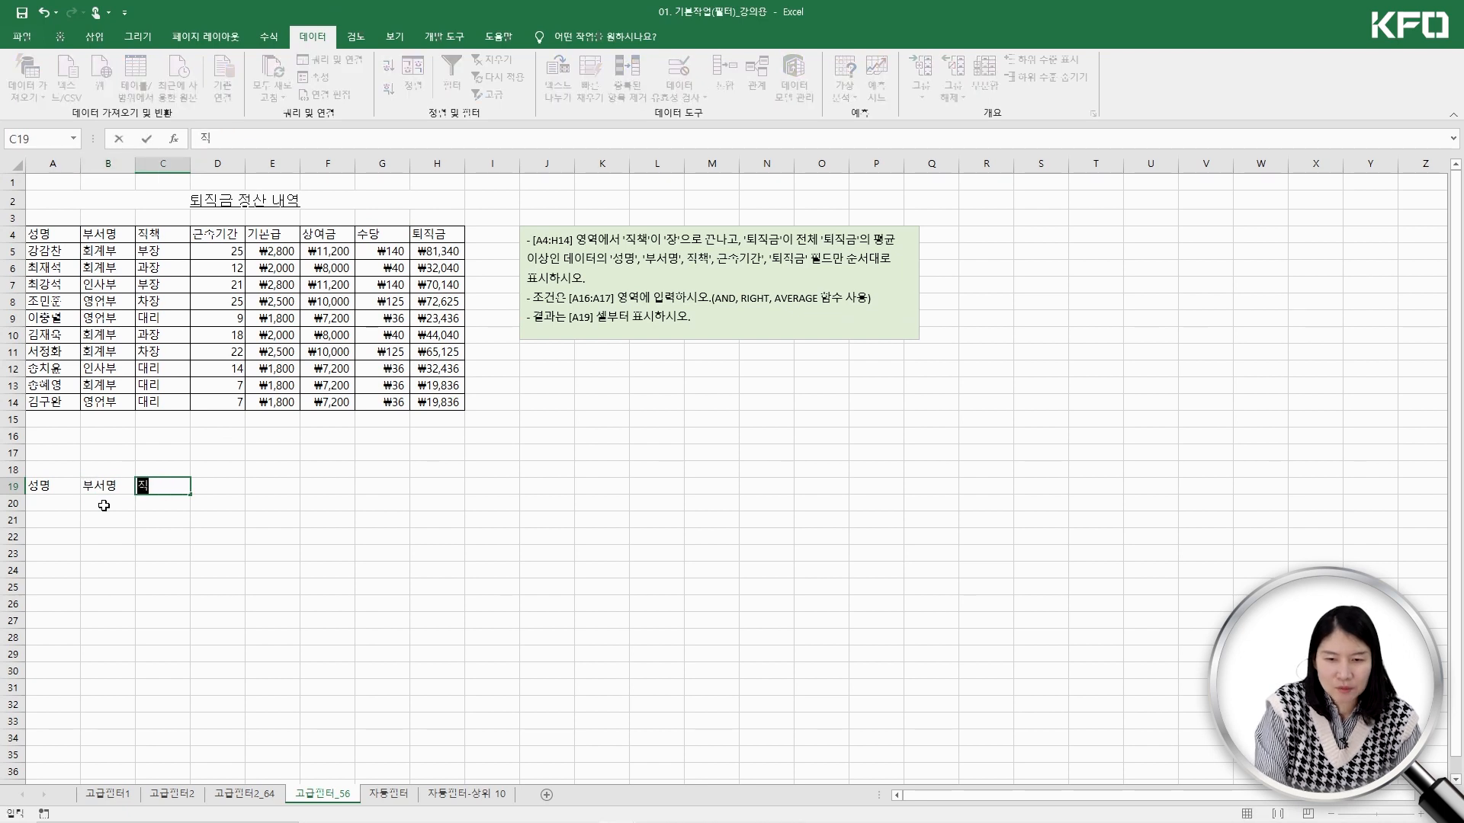
{"action": "key", "text": "Tab"}
{"action": "type", "text": "근속기간"}
{"action": "key", "text": "Tab"}
{"action": "type", "text": "퇴직금"}
{"action": "key", "text": "Return"}
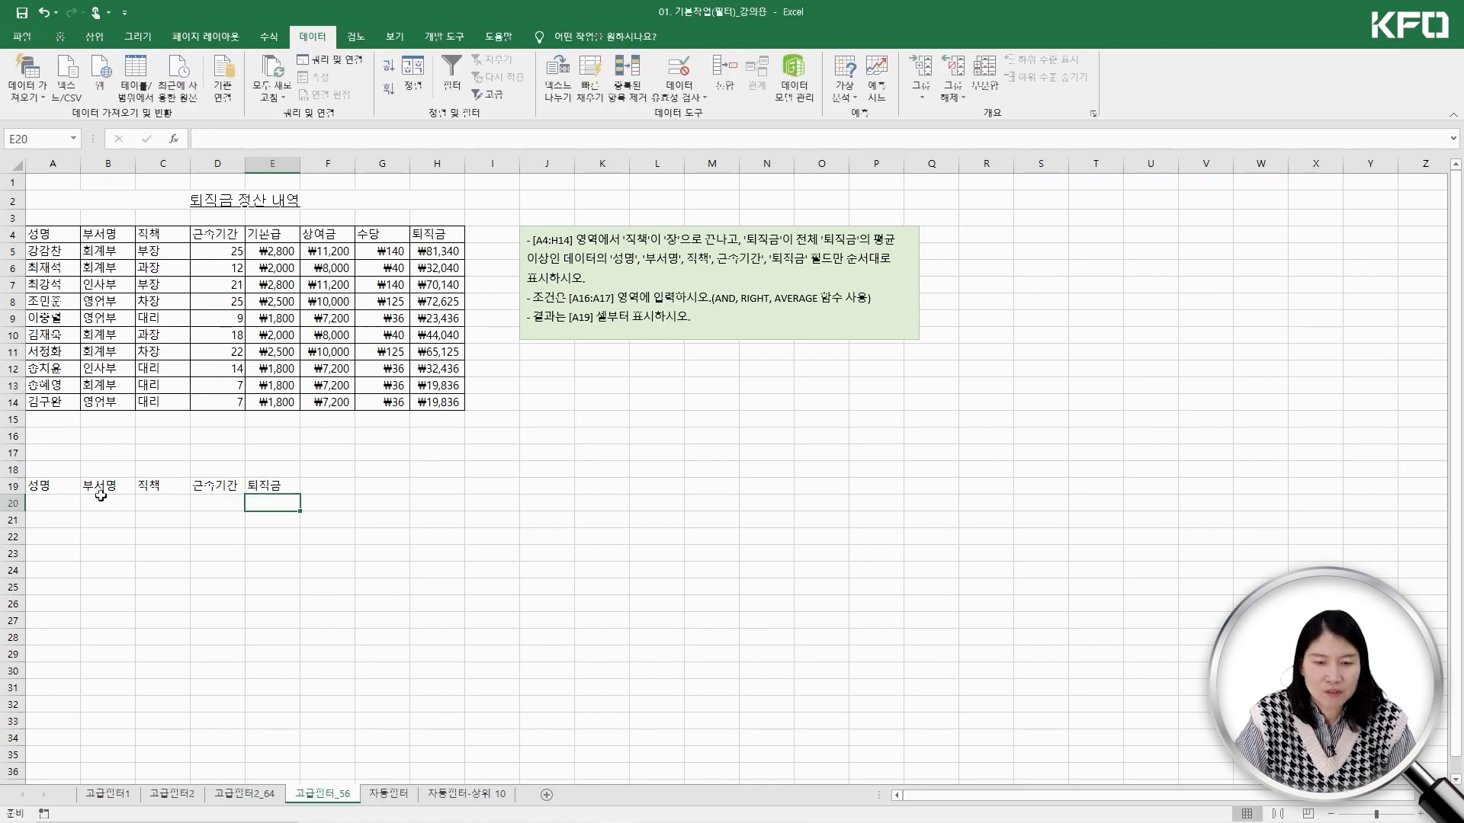
{"action": "left_click", "coordinate": [49, 484]}
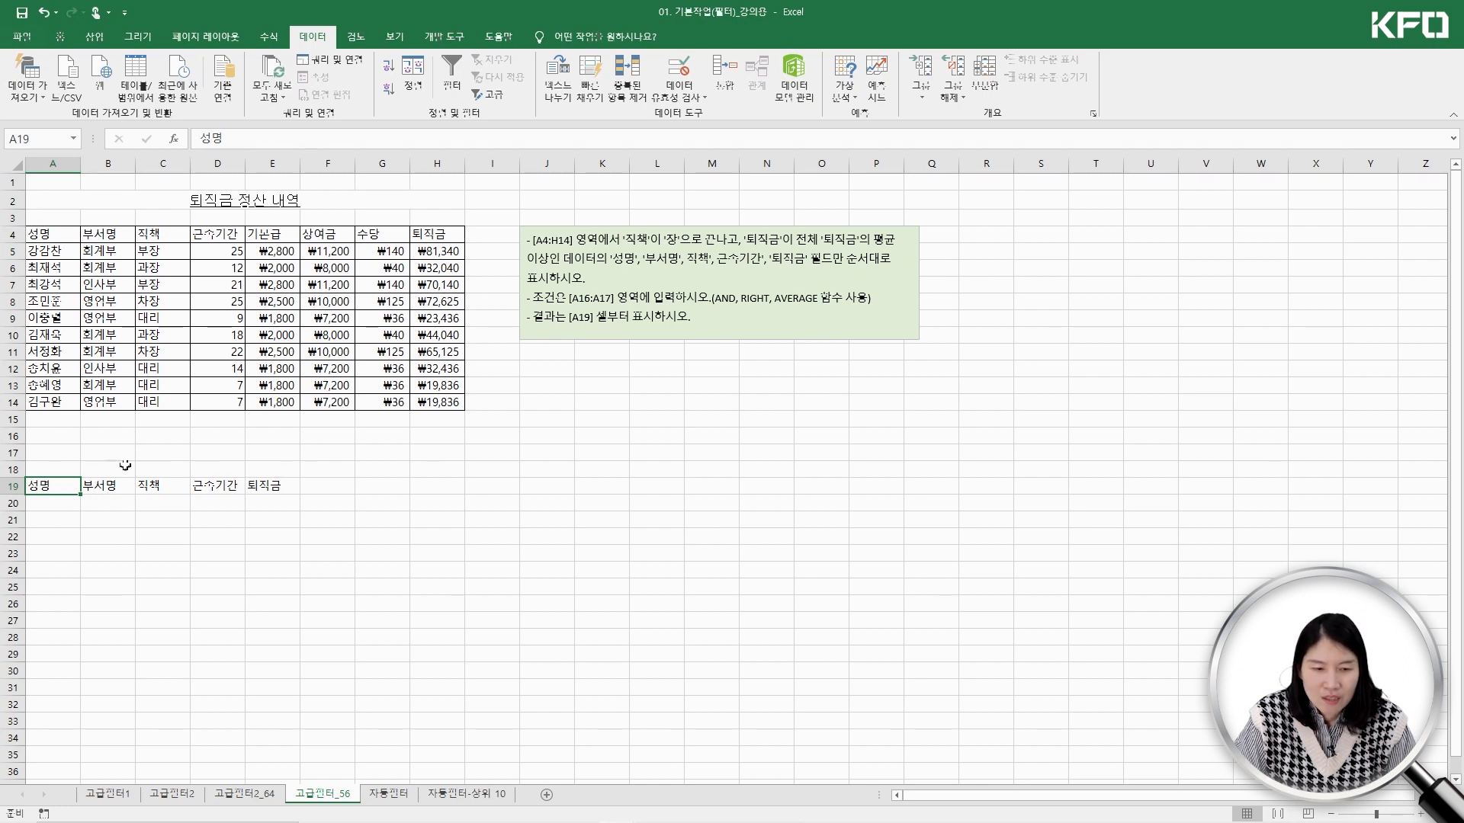
Enter the criteria heading 조건 in A16
{"action": "left_click", "coordinate": [44, 434]}
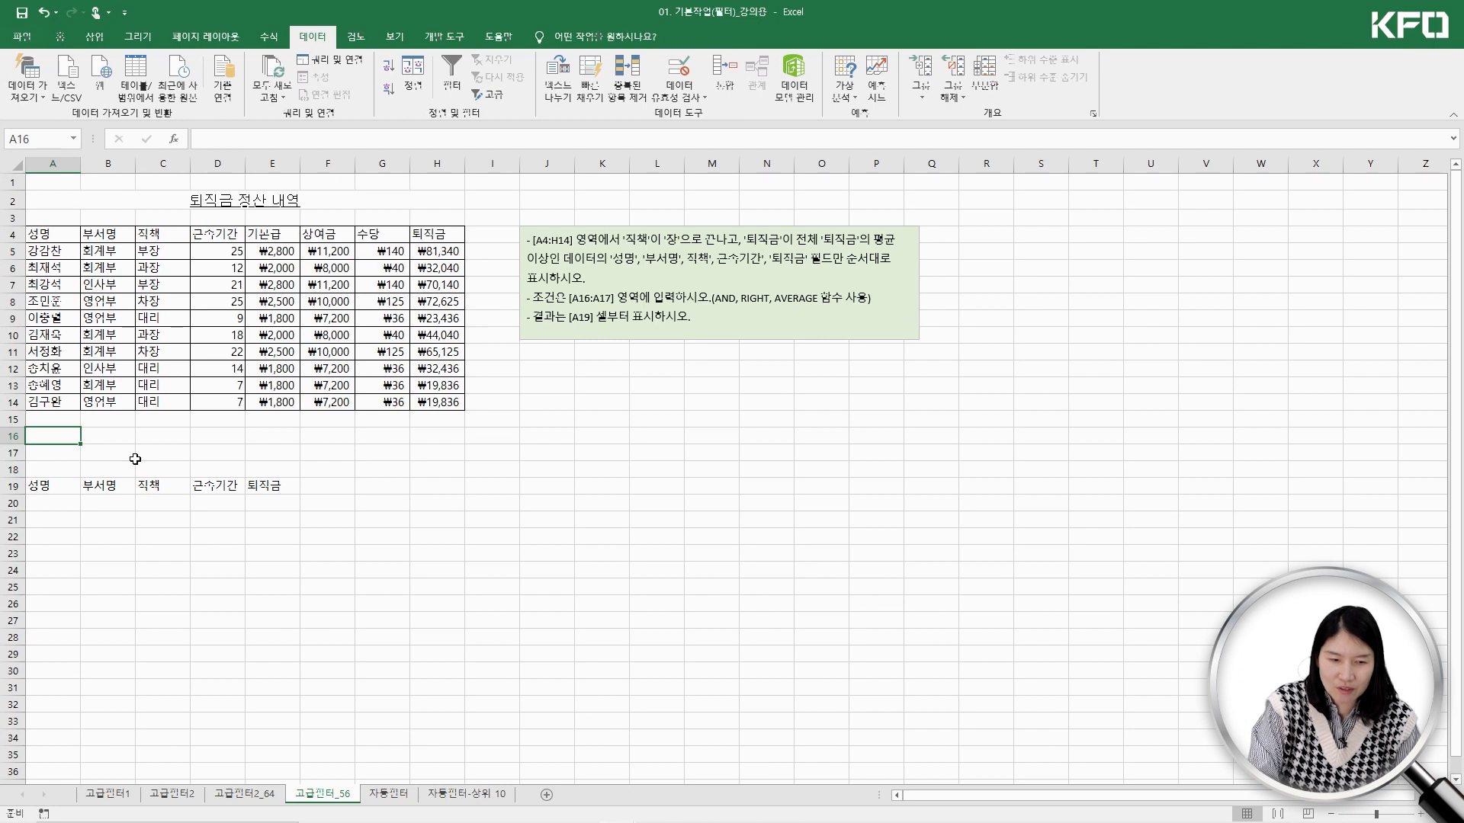
{"action": "type", "text": "조건"}
{"action": "key", "text": "Return"}
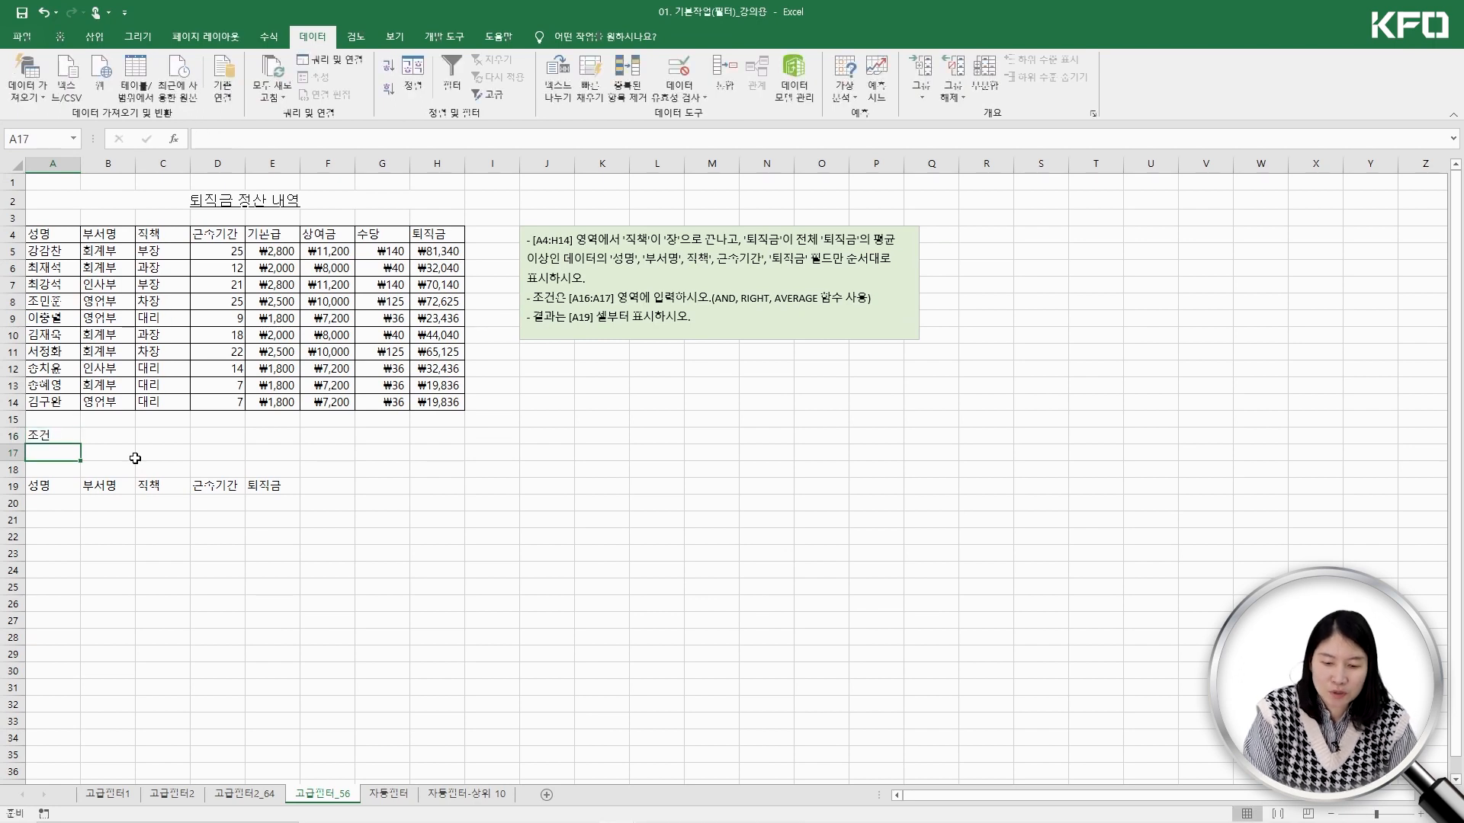
Enter =right(C5, 1) in A17 to extract the last character of the first 직책 value
{"action": "type", "text": "="}
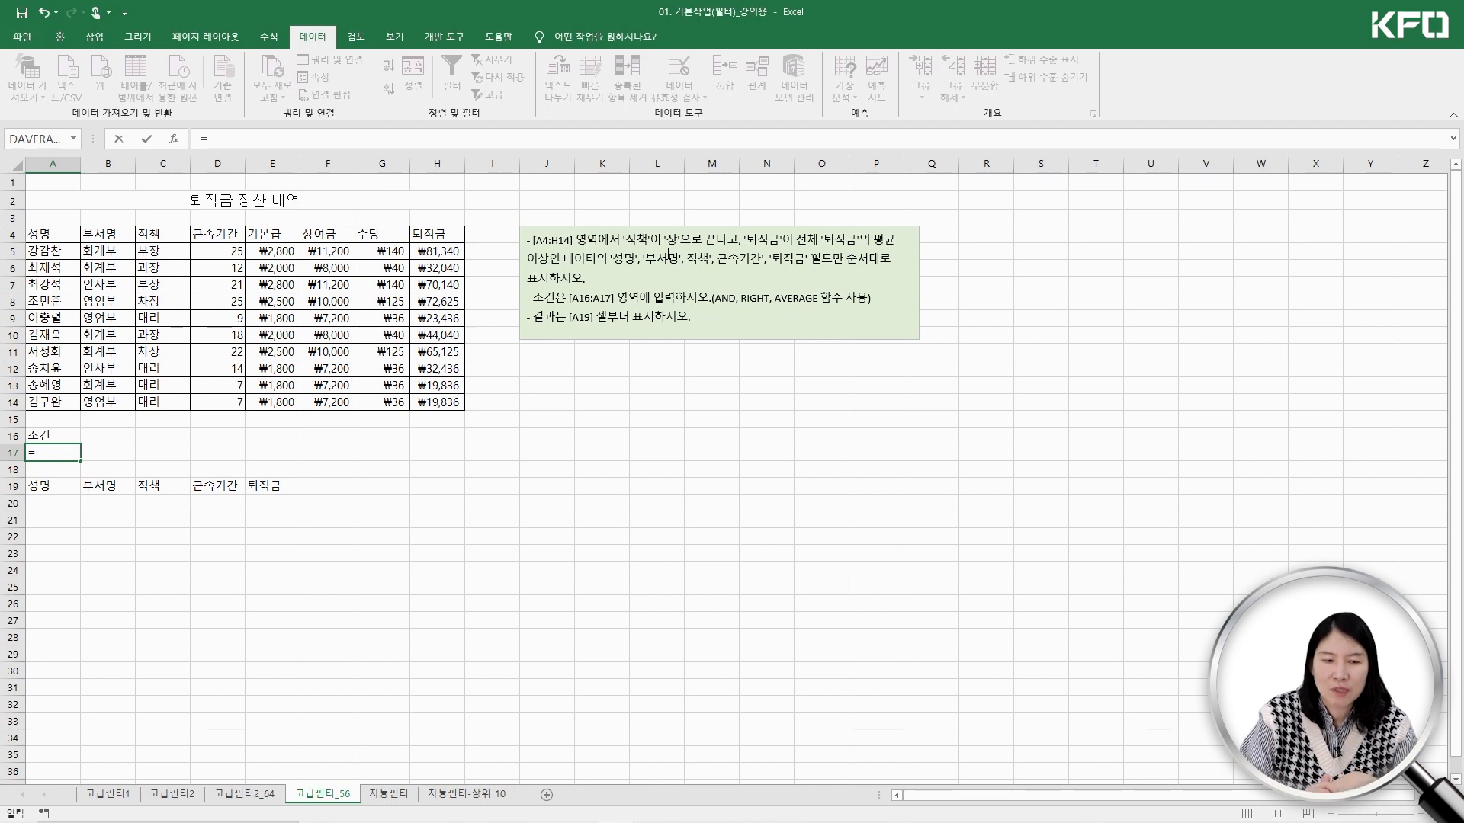
{"action": "type", "text": "right("}
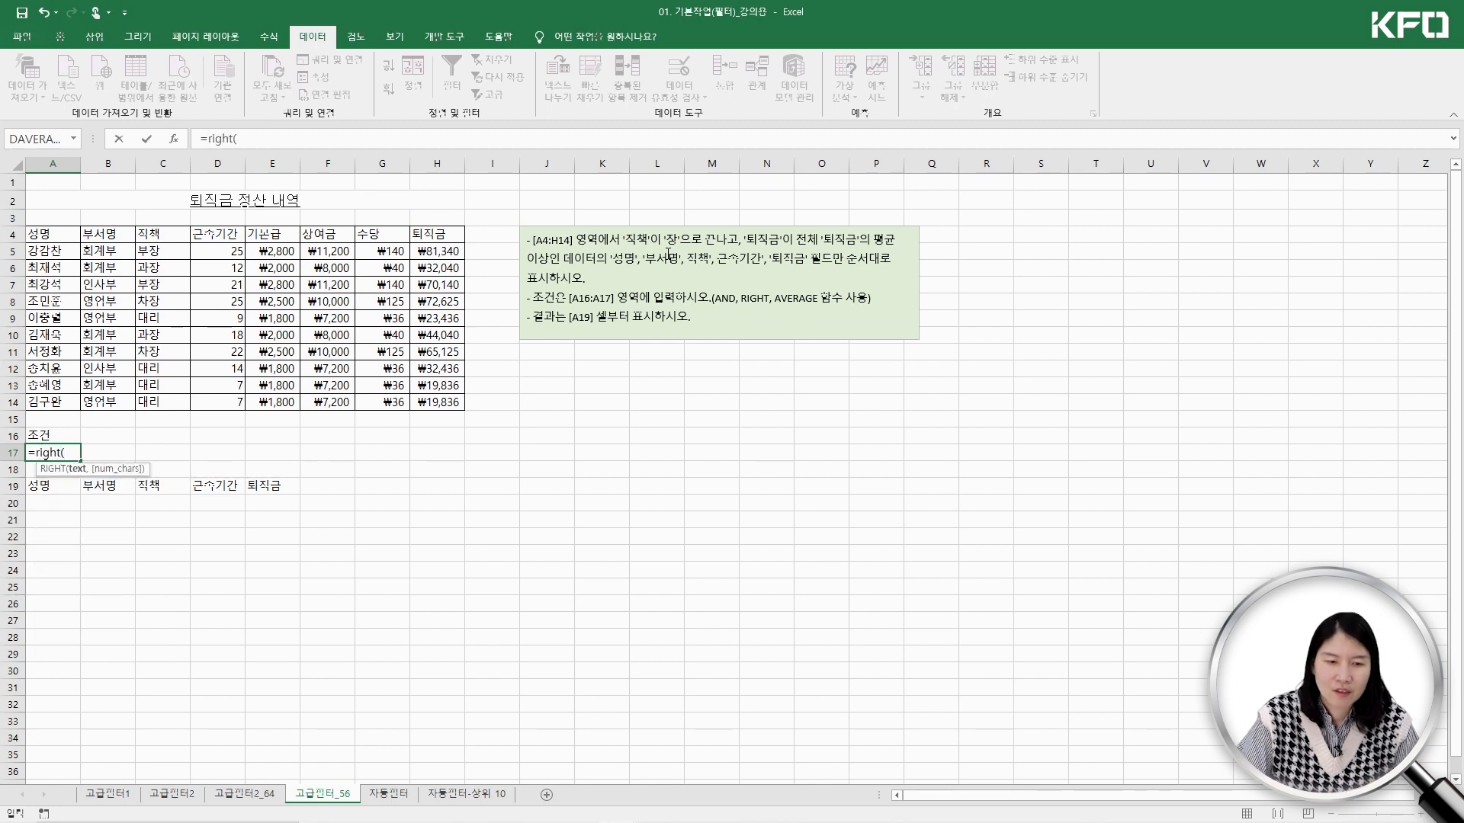
{"action": "left_click", "coordinate": [164, 250]}
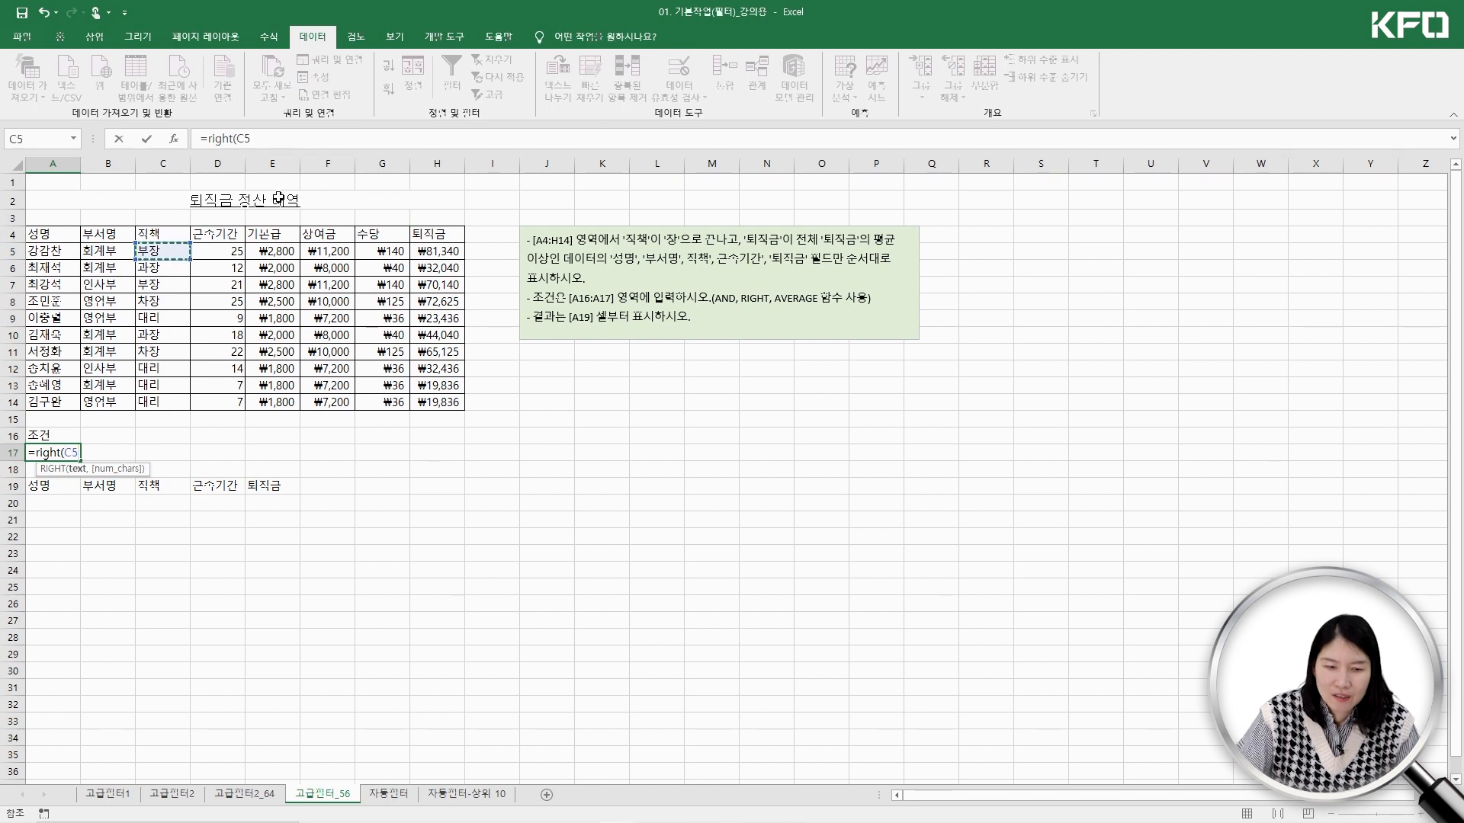
{"action": "type", "text": ", 1)"}
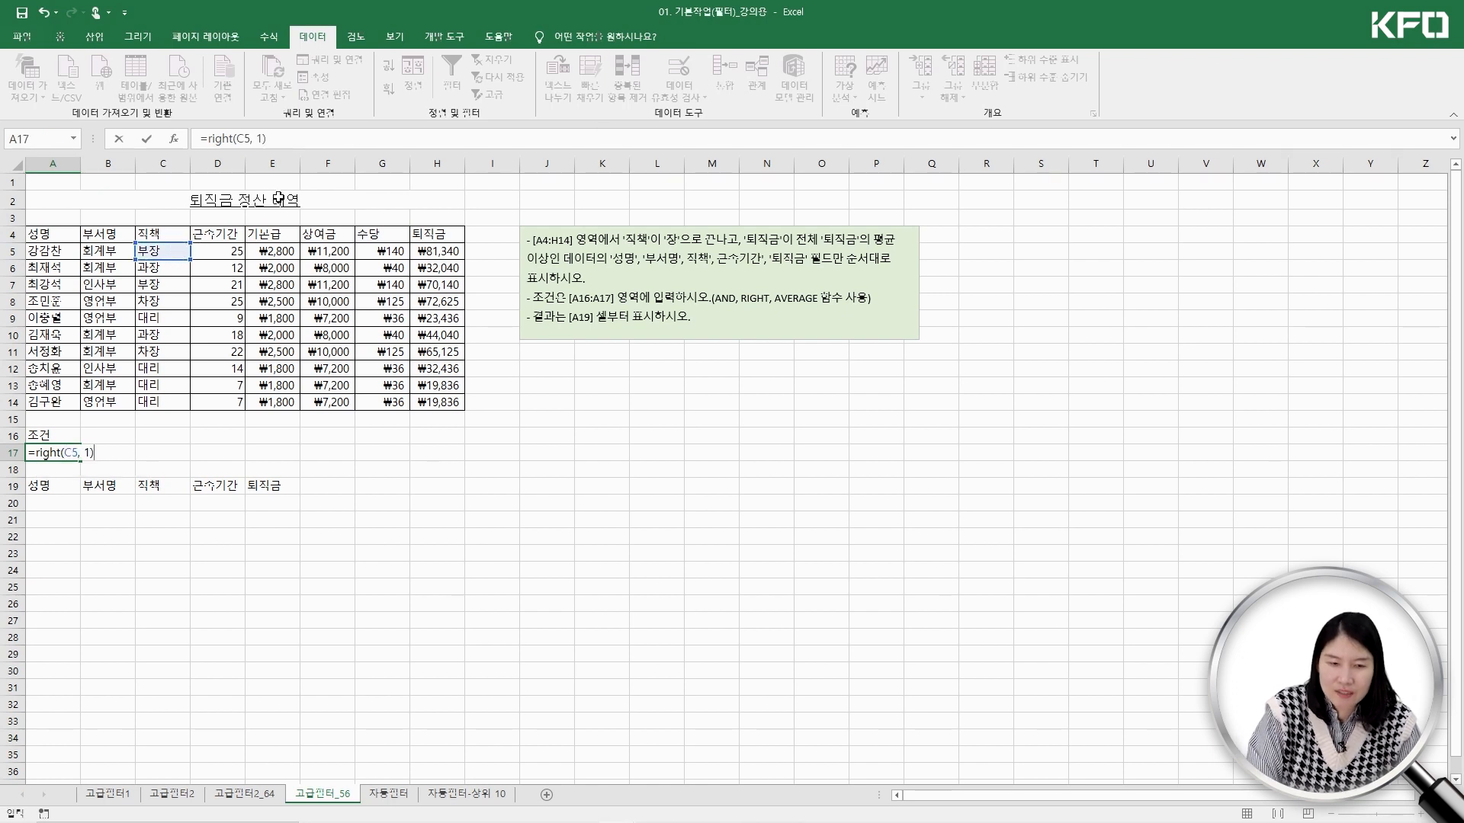
{"action": "key", "text": "Return"}
{"action": "key", "text": "Up"}
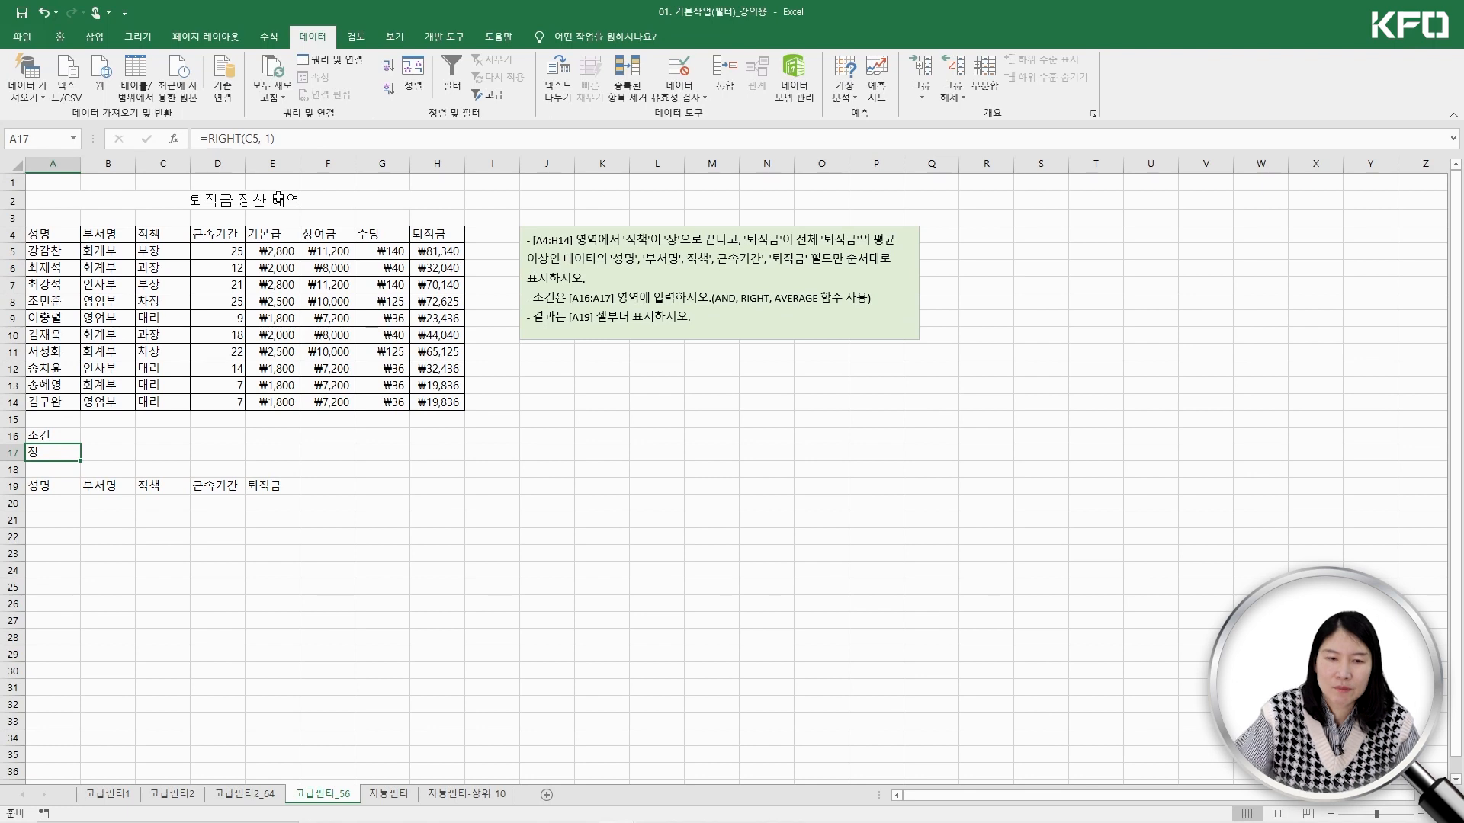
Append ="장" to A17's RIGHT formula so it tests whether 직책 ends with 장
{"action": "left_click", "coordinate": [282, 140]}
{"action": "type", "text": "=\"장\""}
{"action": "key", "text": "Return"}
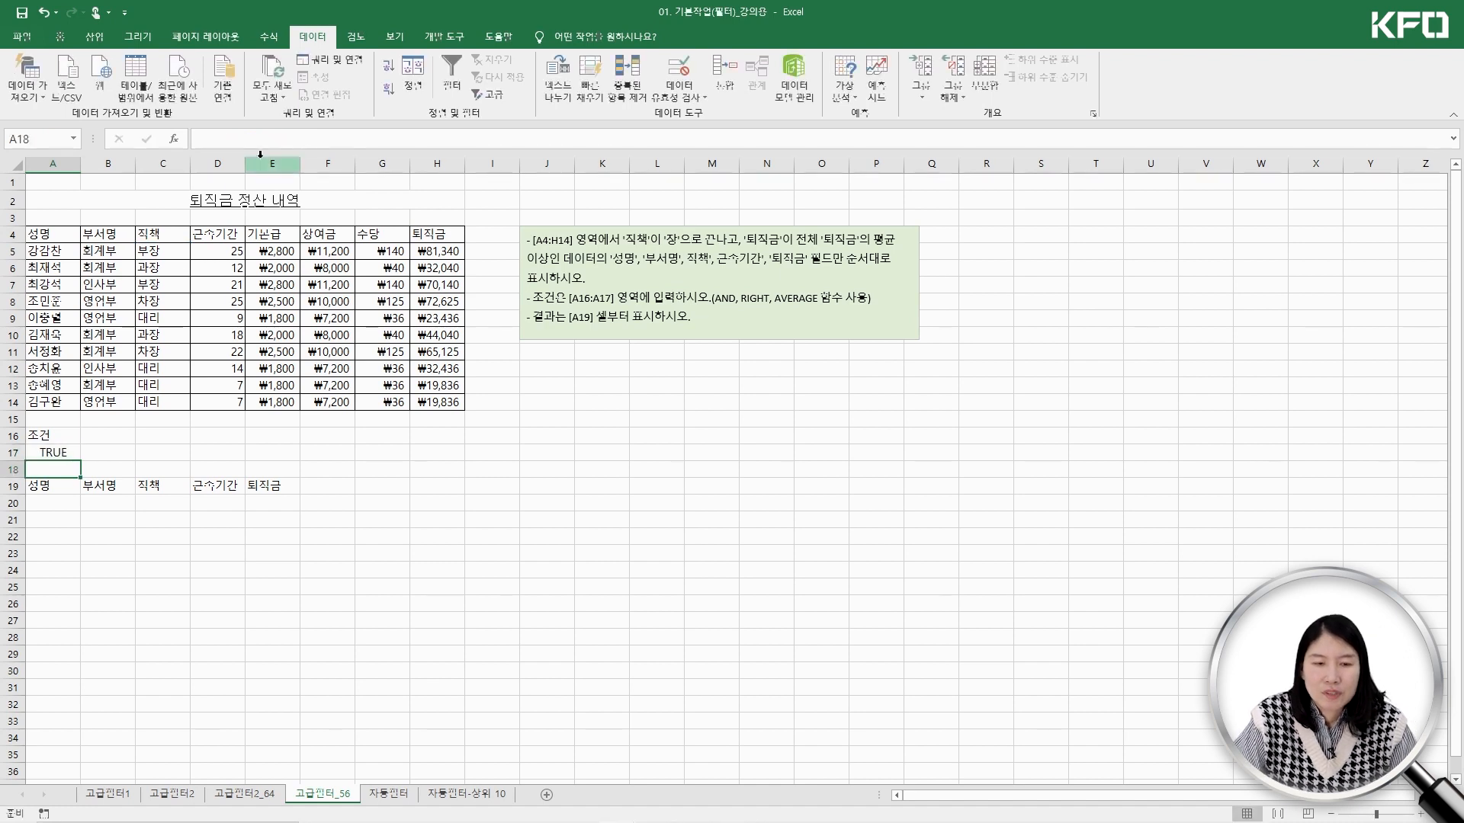
Extend A17's formula with a second test, H5>=AVERAGE($H$5:$H$14), after the RIGHT test, using an absolute range for the average
{"action": "left_click", "coordinate": [48, 454]}
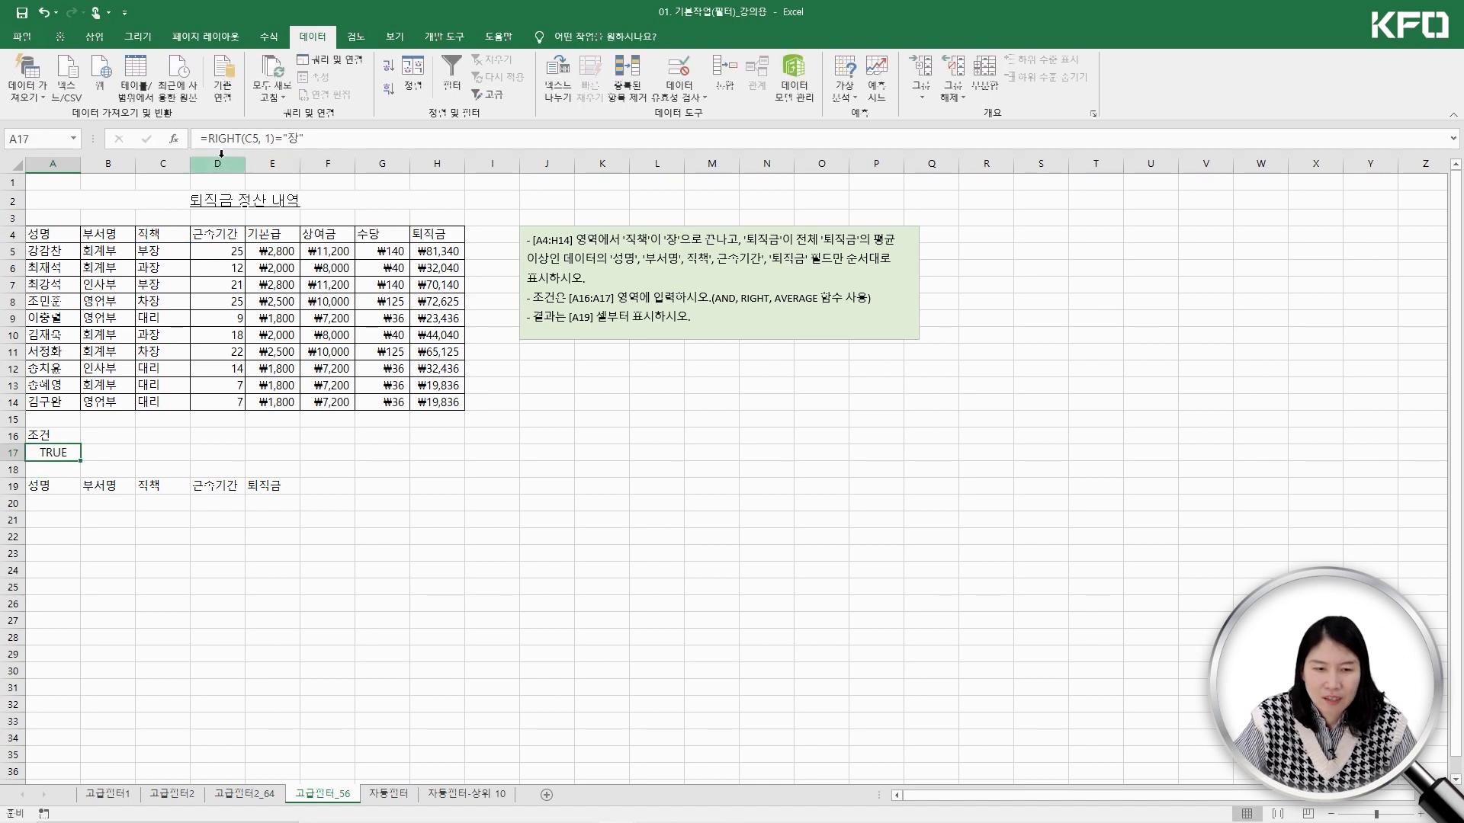
{"action": "left_click", "coordinate": [335, 138]}
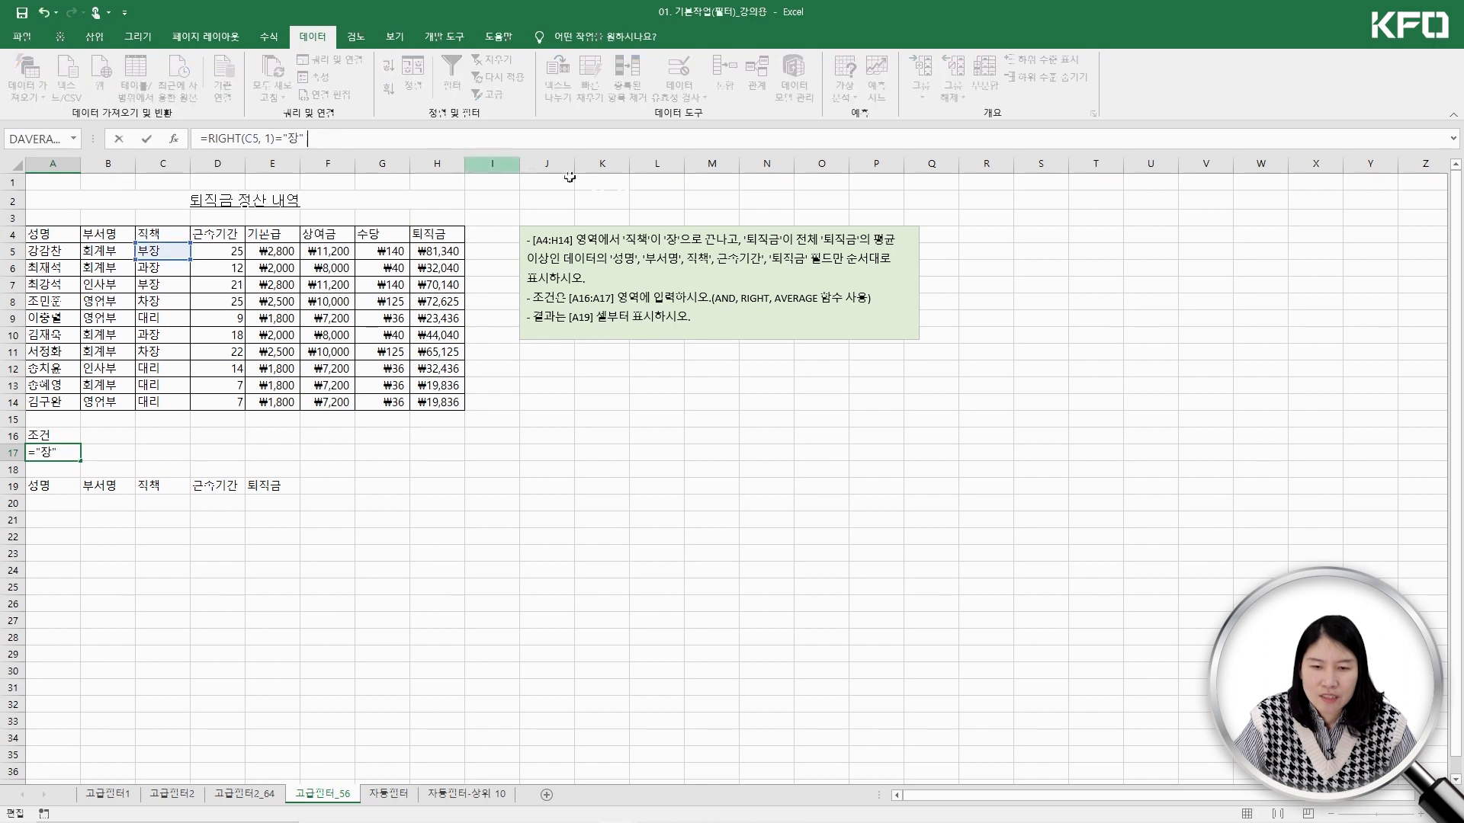
{"action": "left_click", "coordinate": [438, 252]}
{"action": "type", "text": ">="}
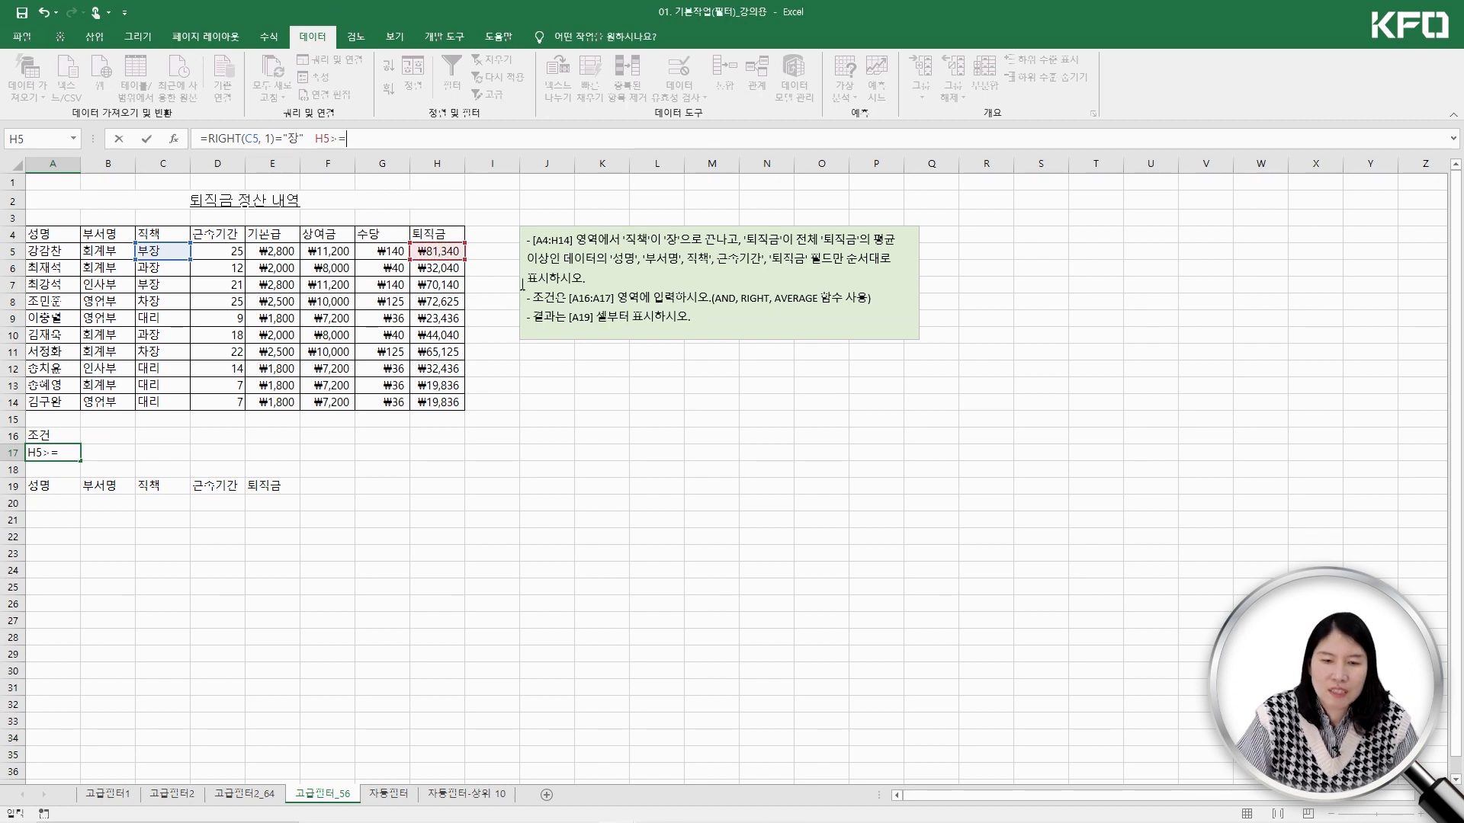
{"action": "mouse_move", "coordinate": [349, 140]}
{"action": "left_mouse_down"}
{"action": "mouse_move", "coordinate": [324, 139]}
{"action": "mouse_move", "coordinate": [362, 141]}
{"action": "left_mouse_up"}
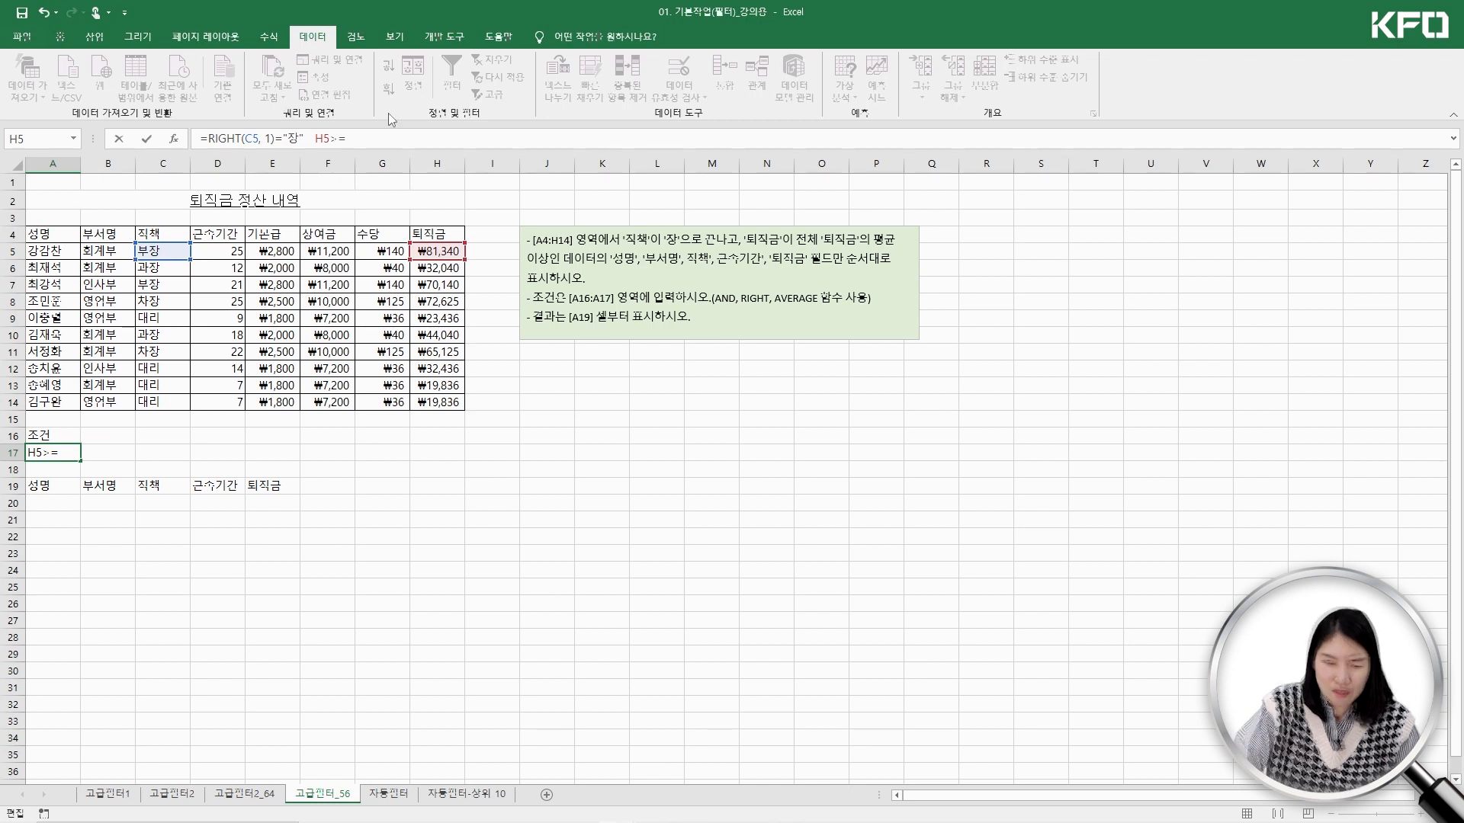
{"action": "type", "text": "av"}
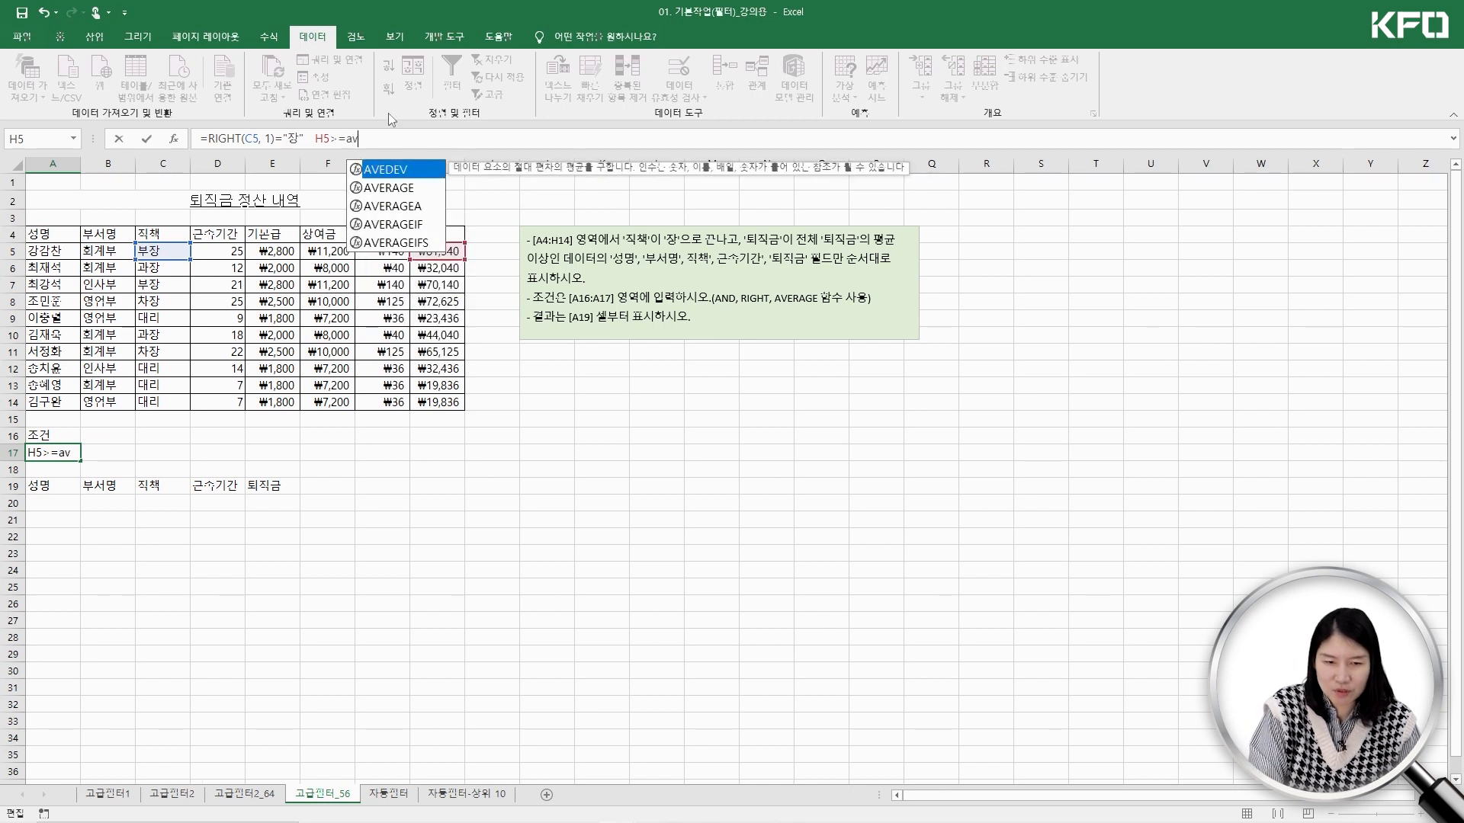
{"action": "type", "text": "erage("}
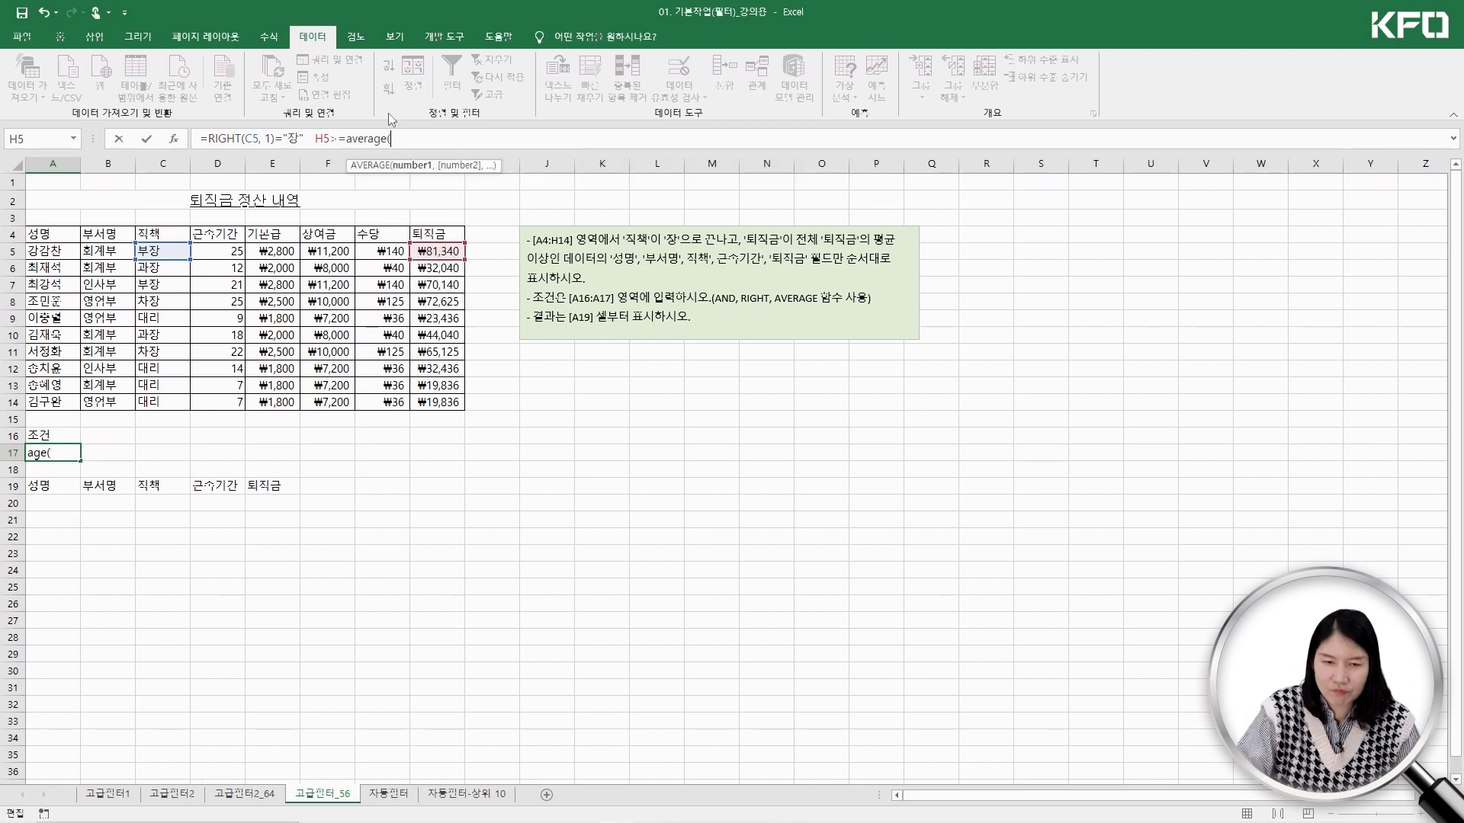
{"action": "left_click_drag", "start_coordinate": [431, 253], "coordinate": [439, 402]}
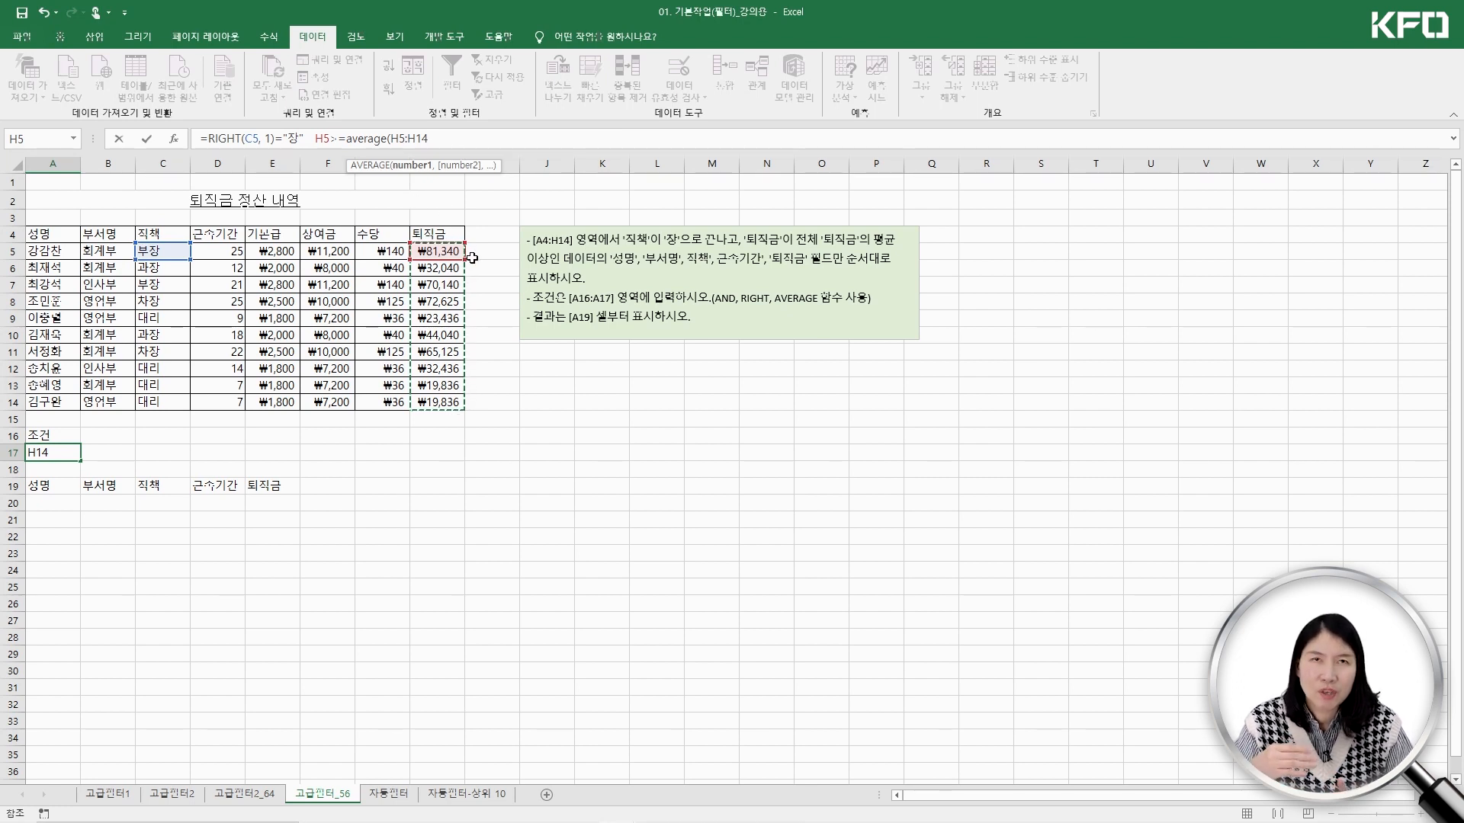
{"action": "key", "text": "F4"}
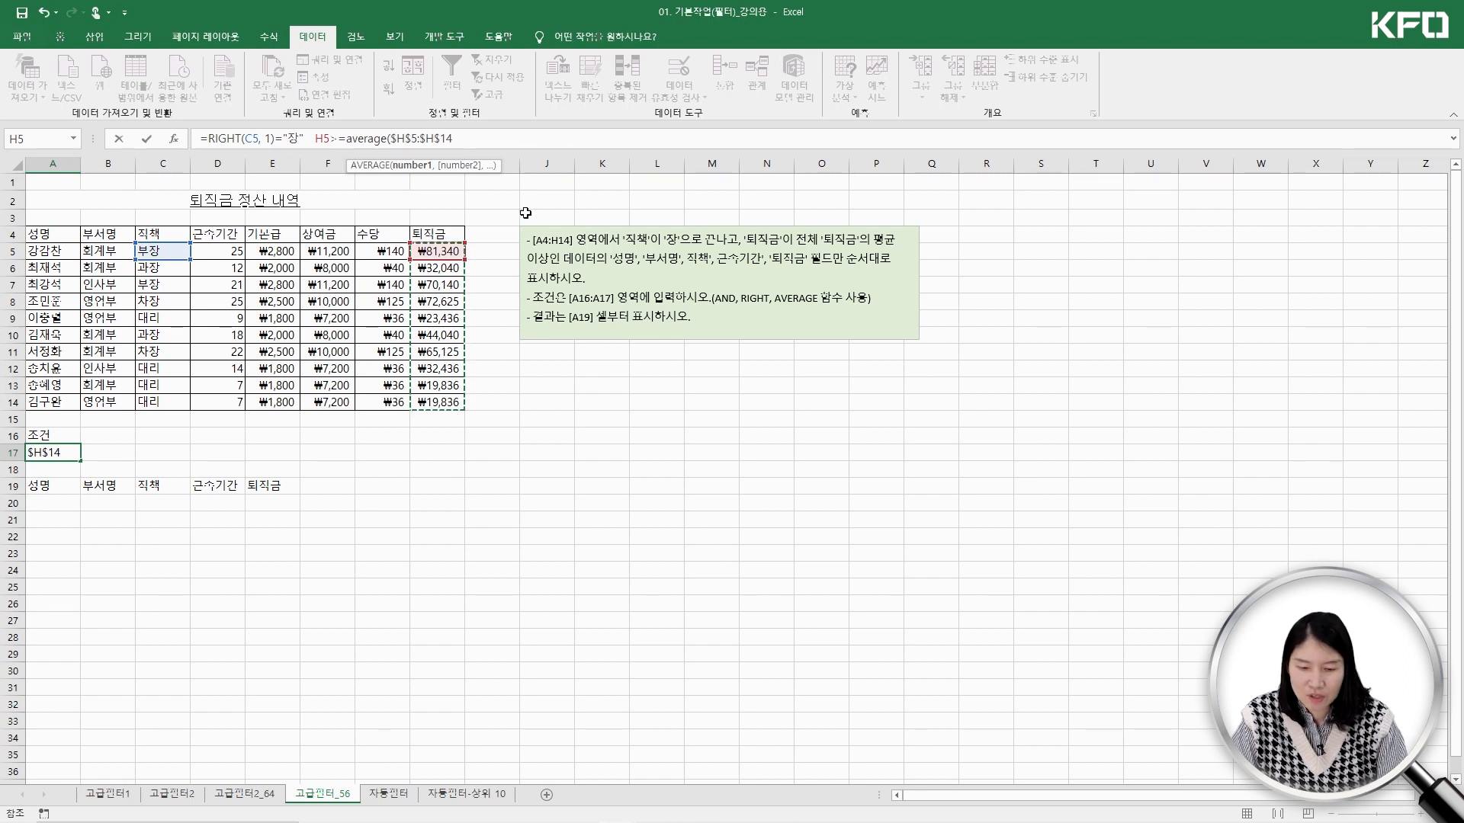
{"action": "type", "text": ")"}
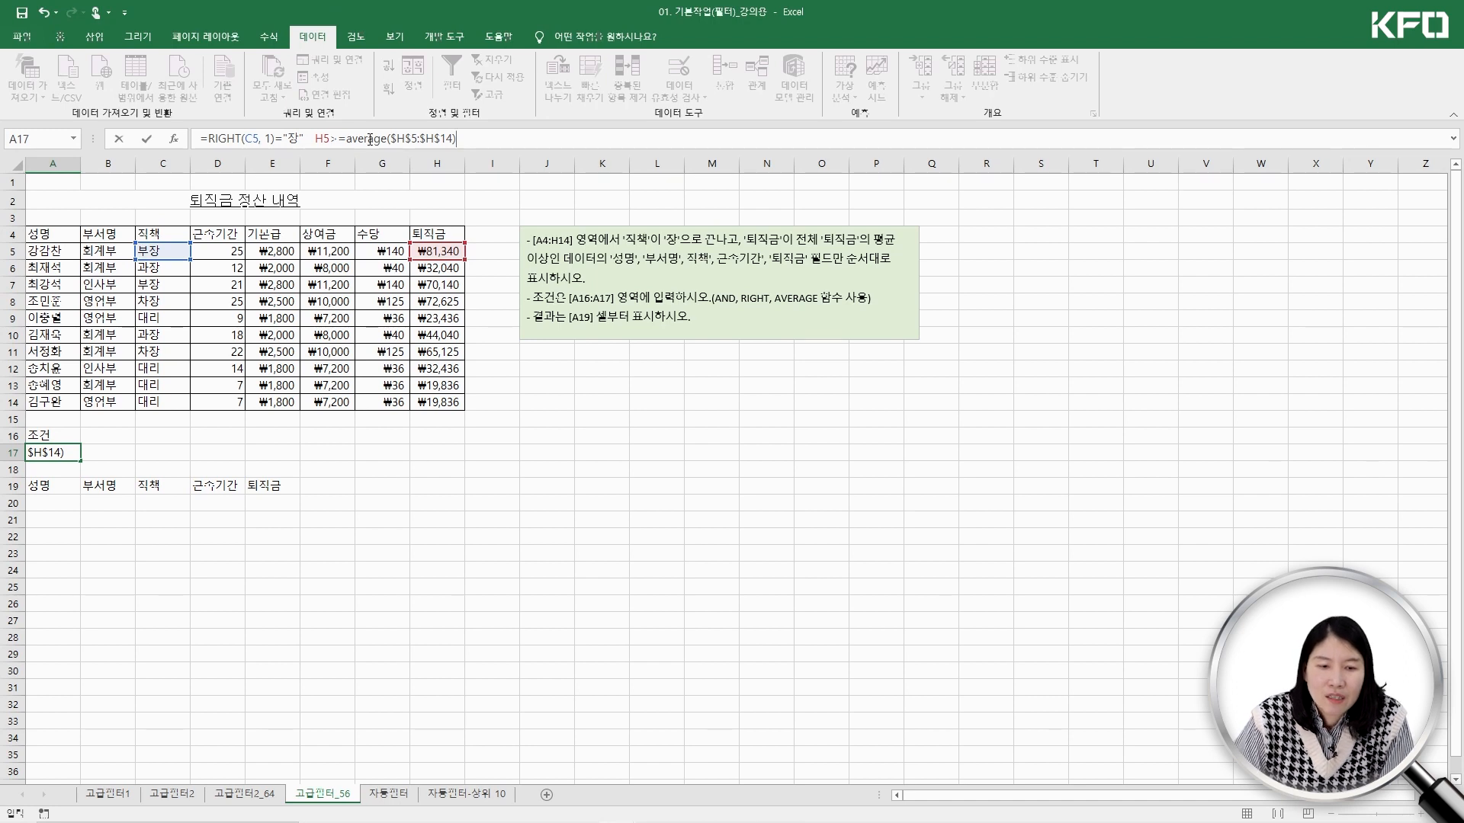
Combine both tests in A17 with AND, so the formula reads =AND(RIGHT(C5, 1)="장", H5>=AVERAGE($H$5:$H$14))
{"action": "left_click_drag", "start_coordinate": [388, 139], "coordinate": [464, 136]}
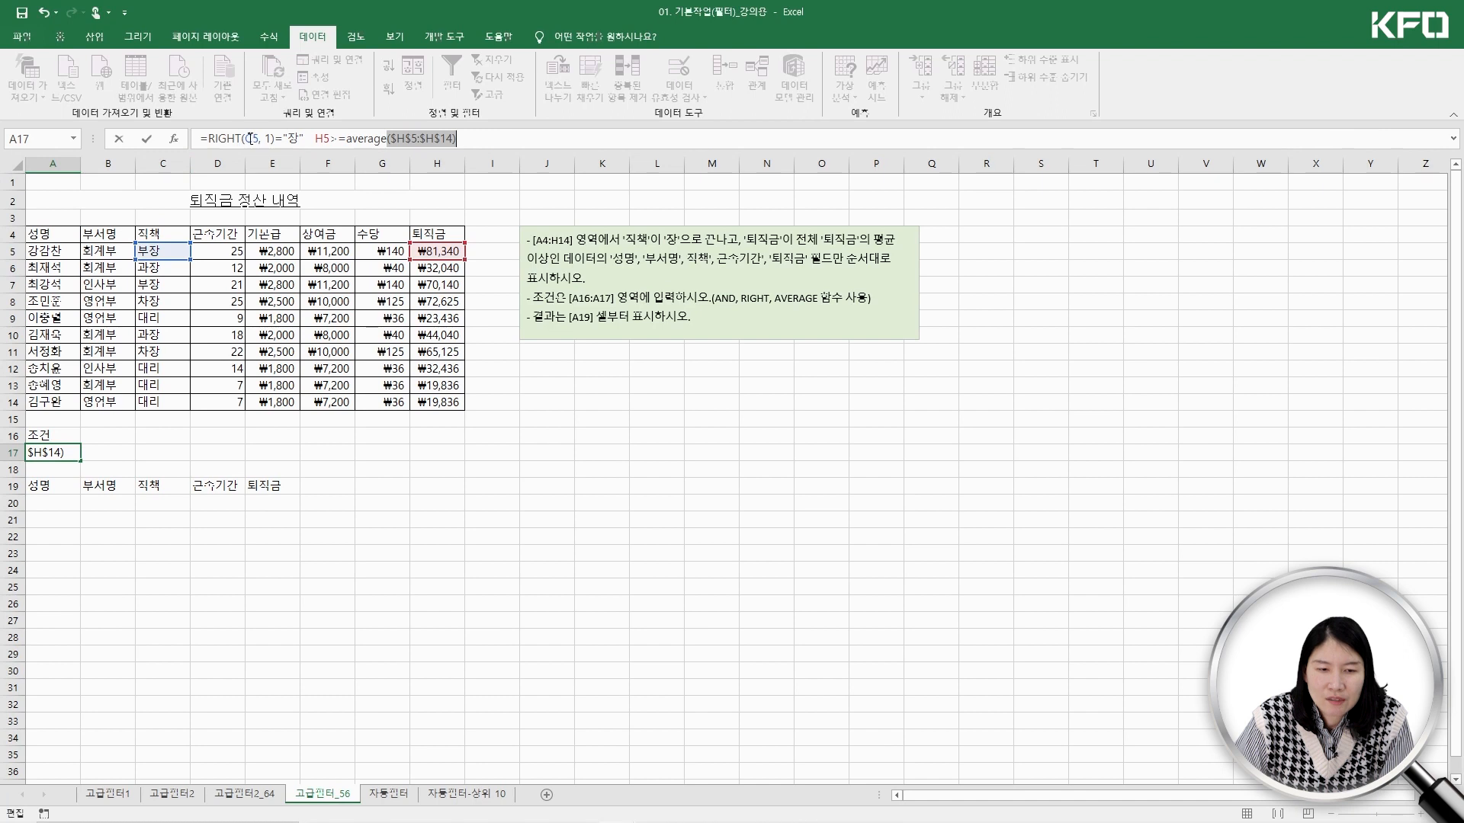
{"action": "left_click_drag", "start_coordinate": [240, 139], "coordinate": [272, 138]}
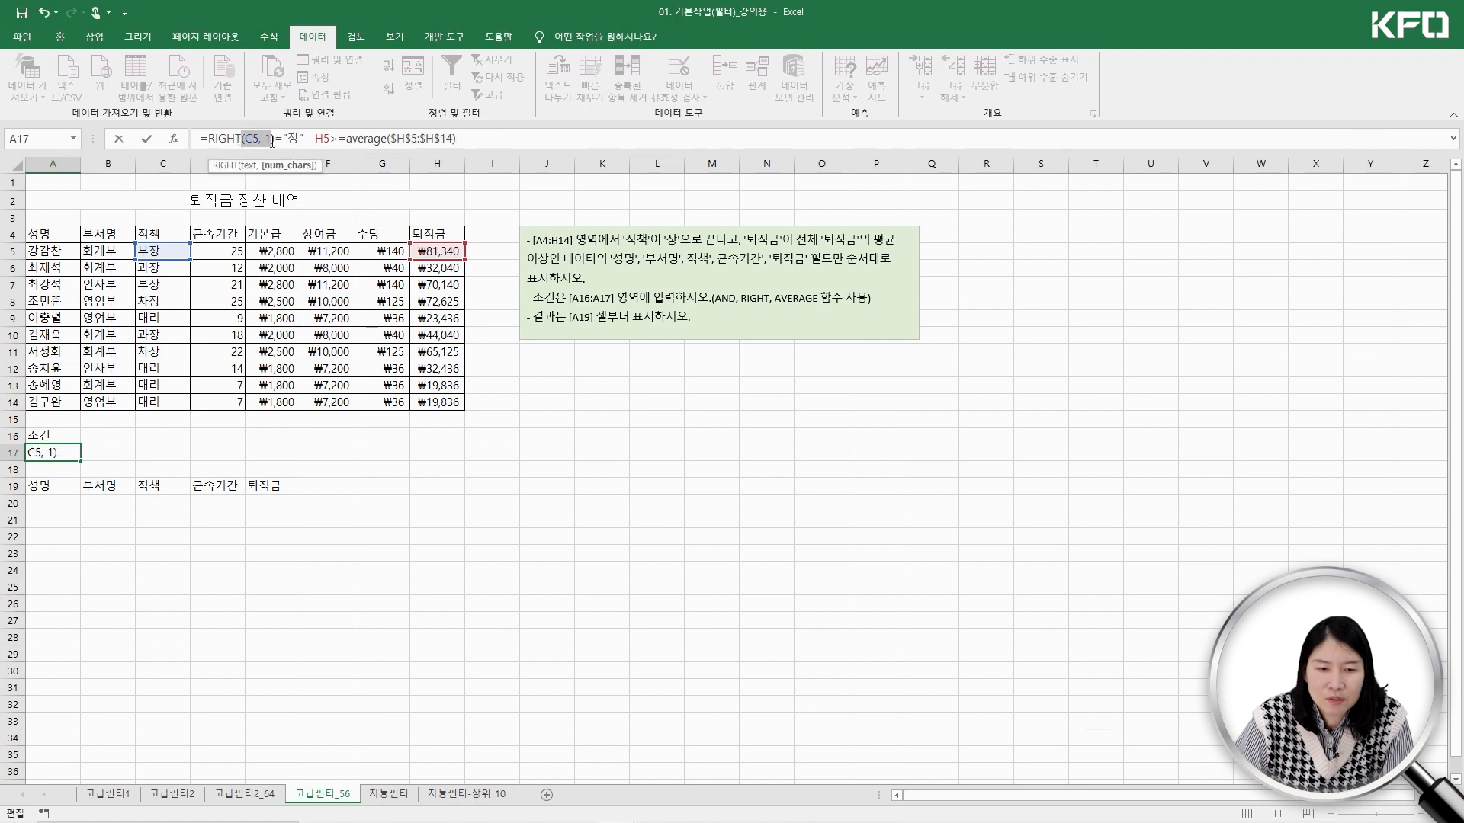
{"action": "left_click", "coordinate": [207, 140]}
{"action": "type", "text": "and("}
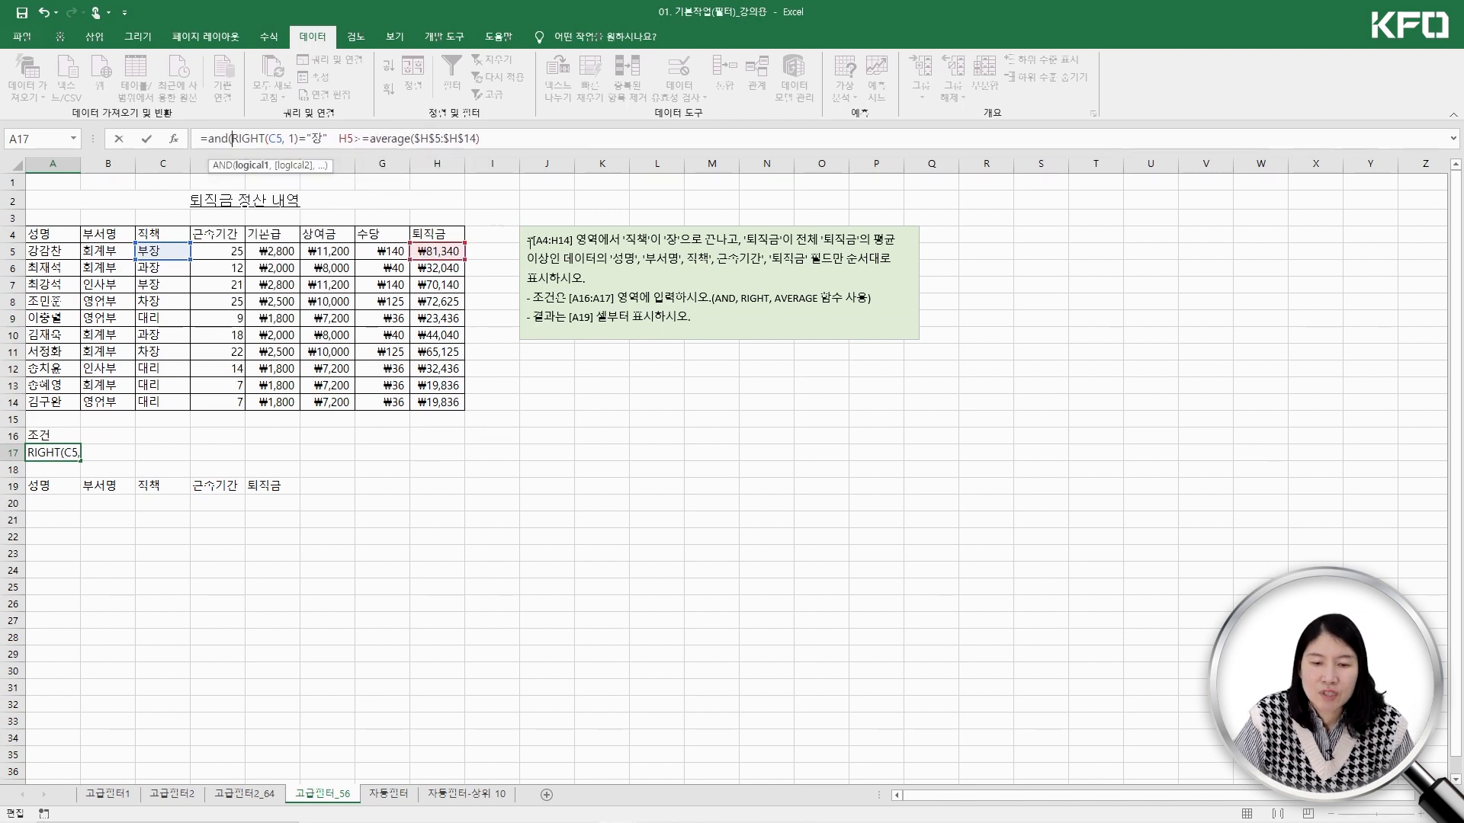
{"action": "left_click", "coordinate": [333, 139]}
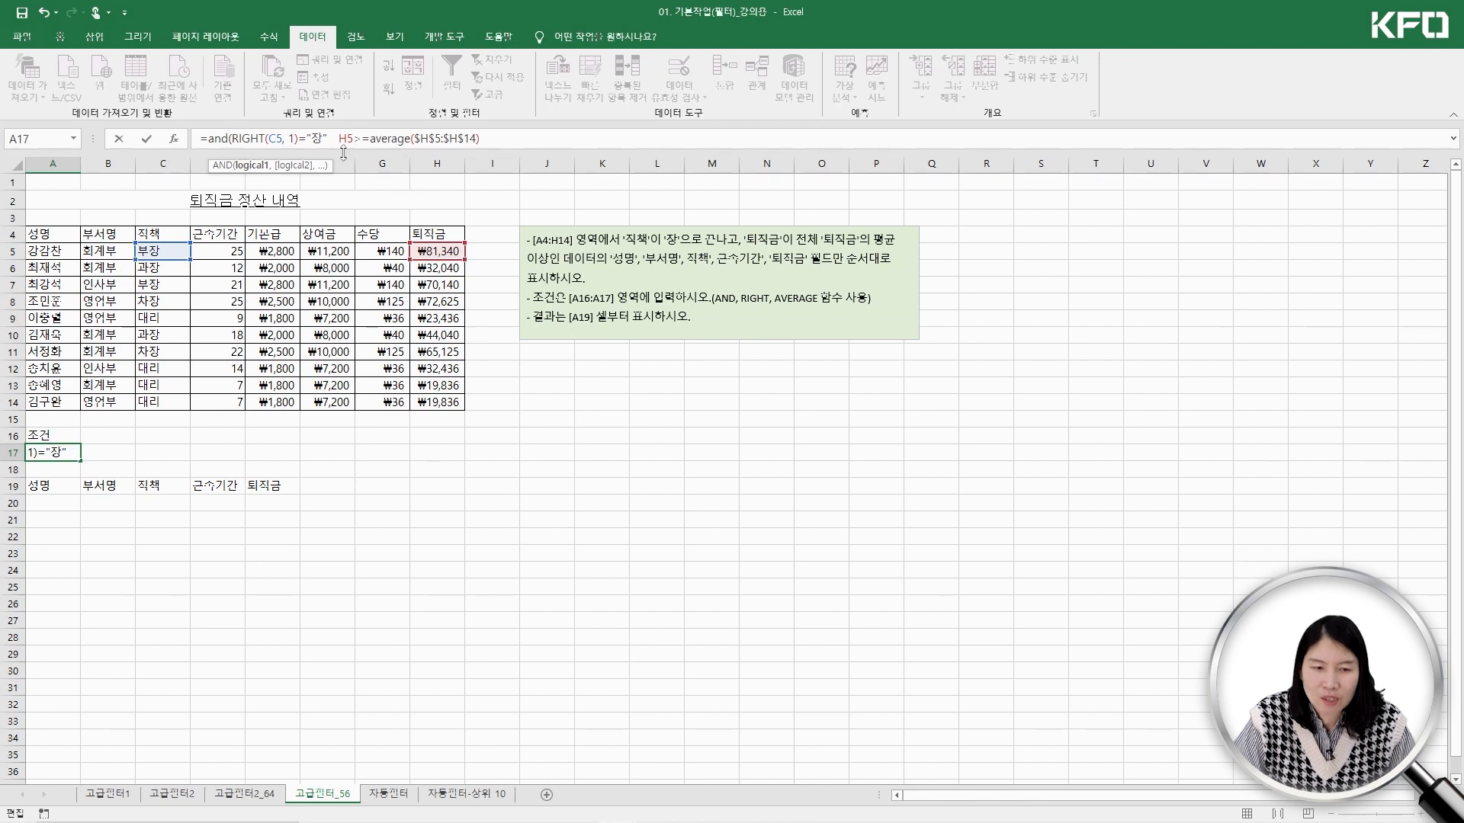
{"action": "type", "text": ","}
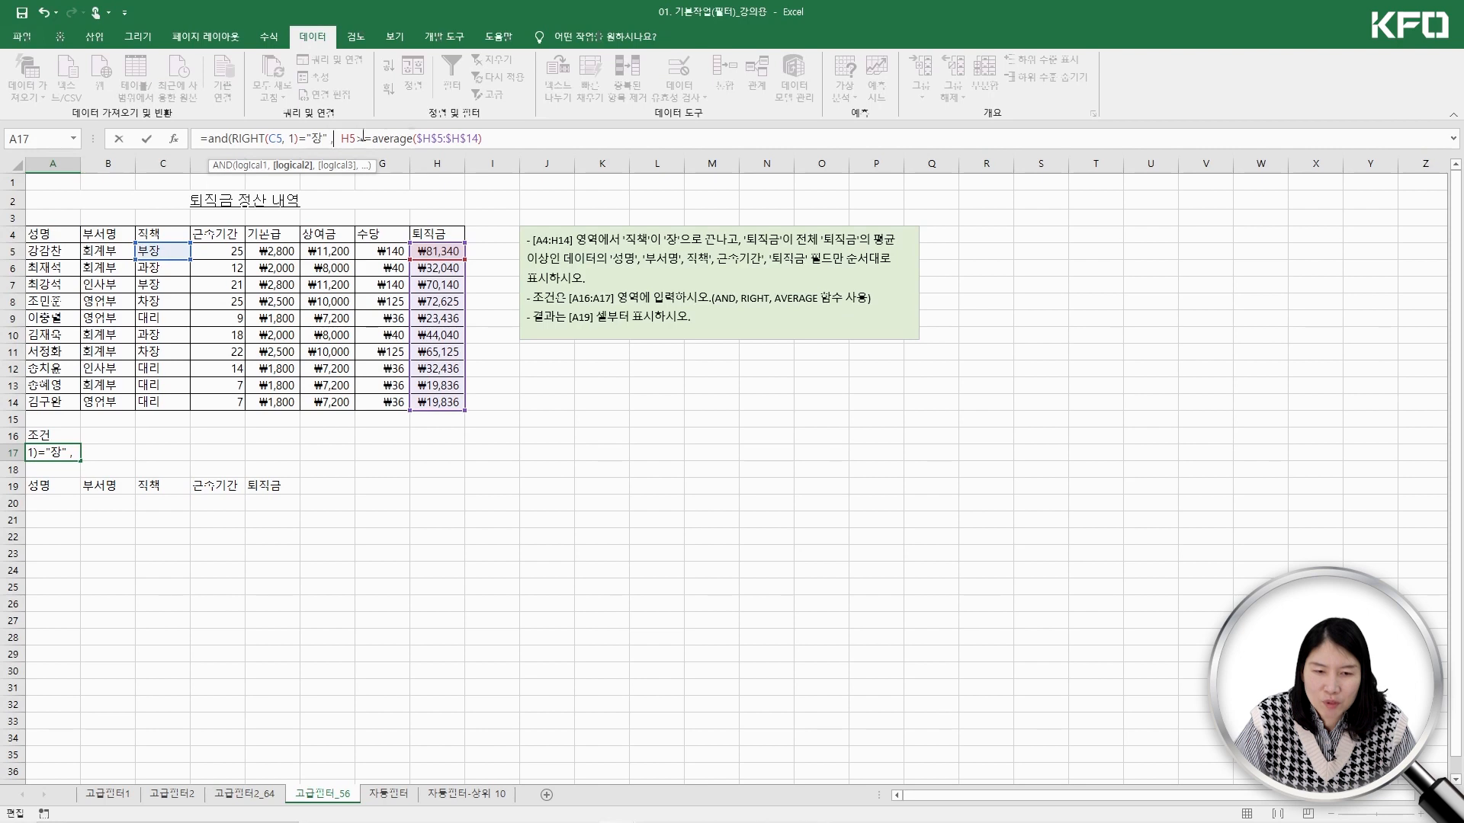
{"action": "left_click", "coordinate": [494, 140]}
{"action": "left_click_drag", "start_coordinate": [342, 139], "coordinate": [503, 139]}
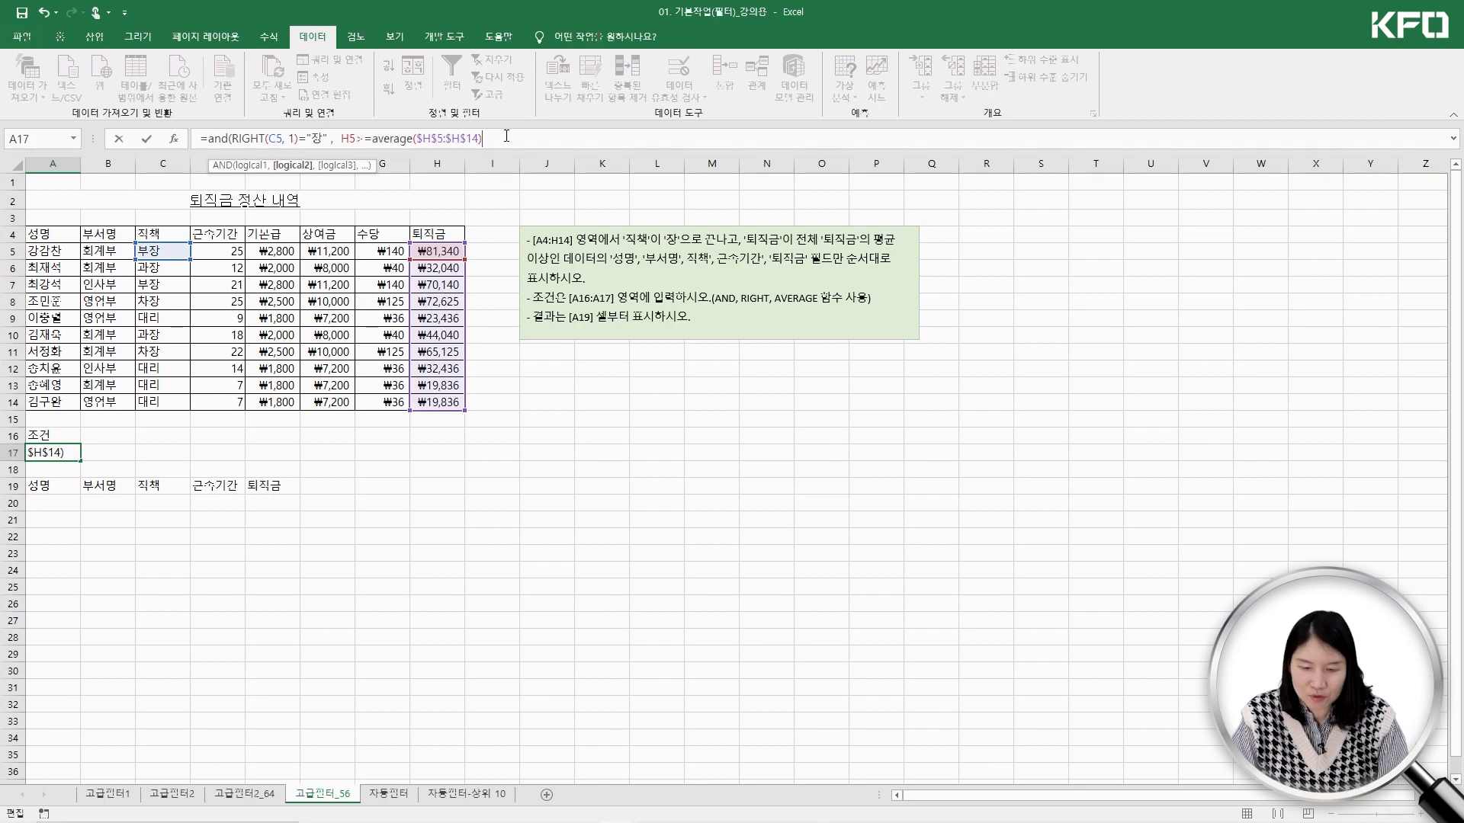
{"action": "type", "text": ")"}
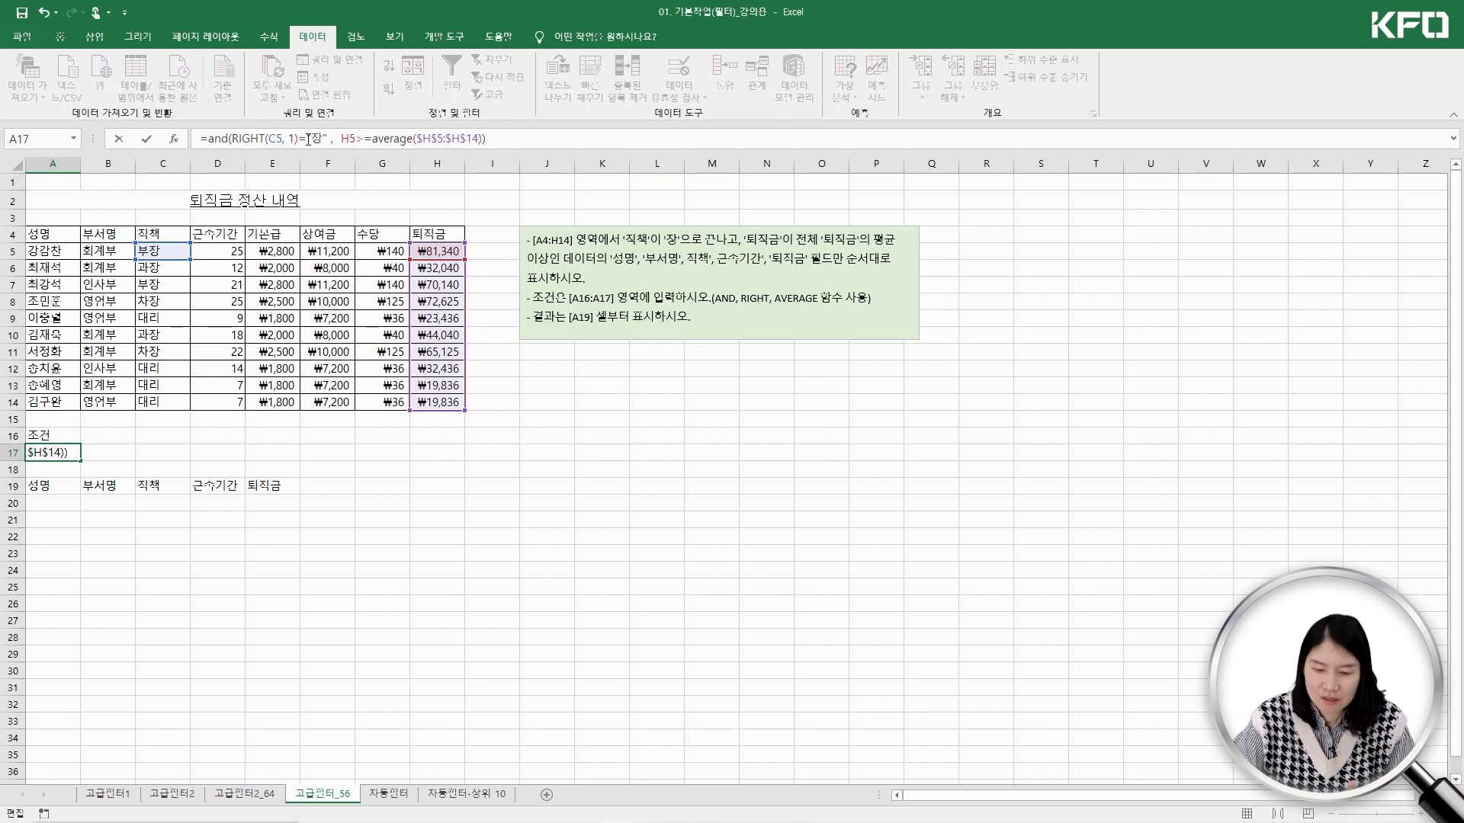
{"action": "key", "text": "Return"}
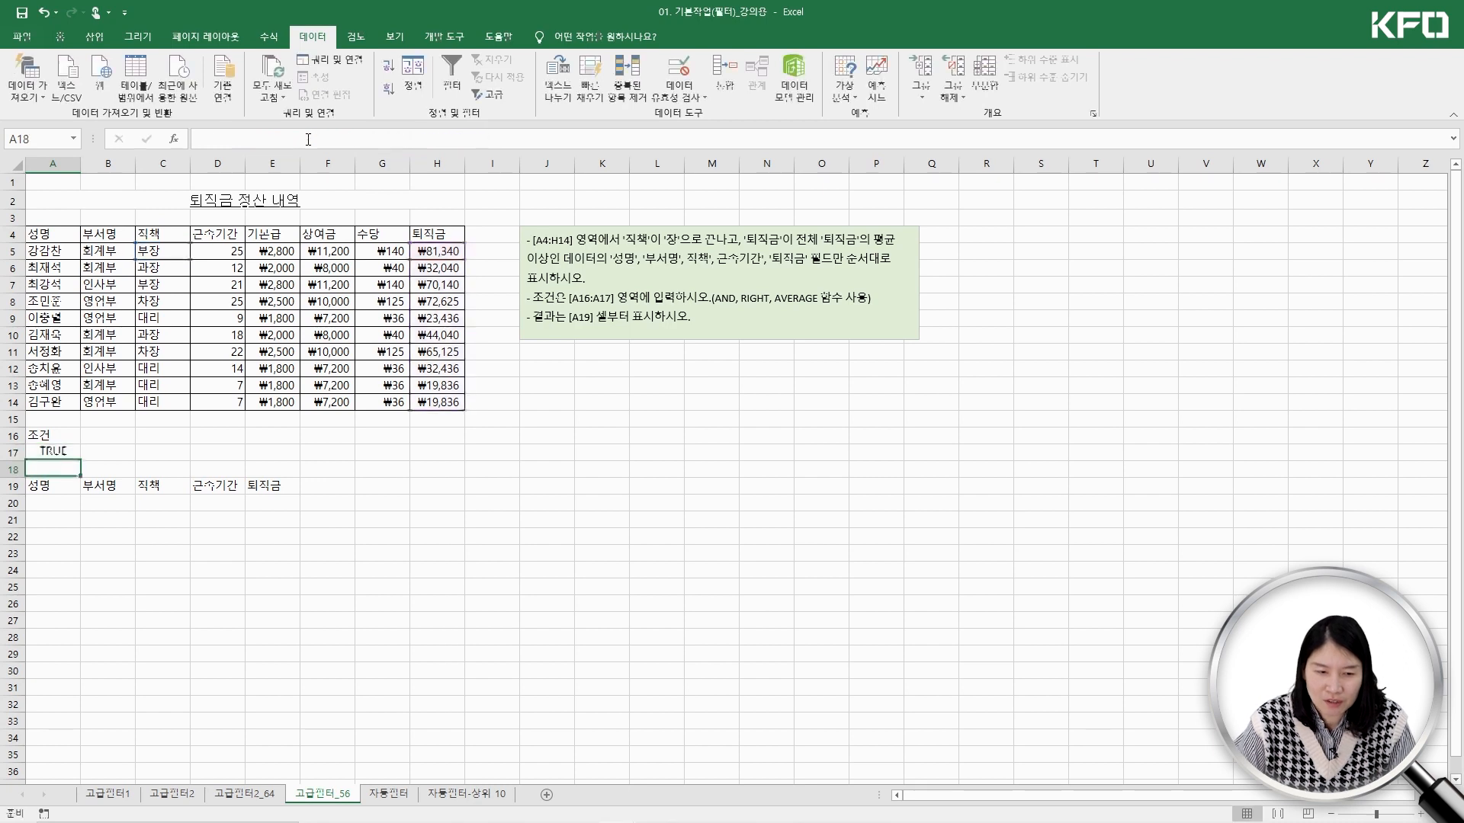
{"action": "left_click", "coordinate": [46, 452]}
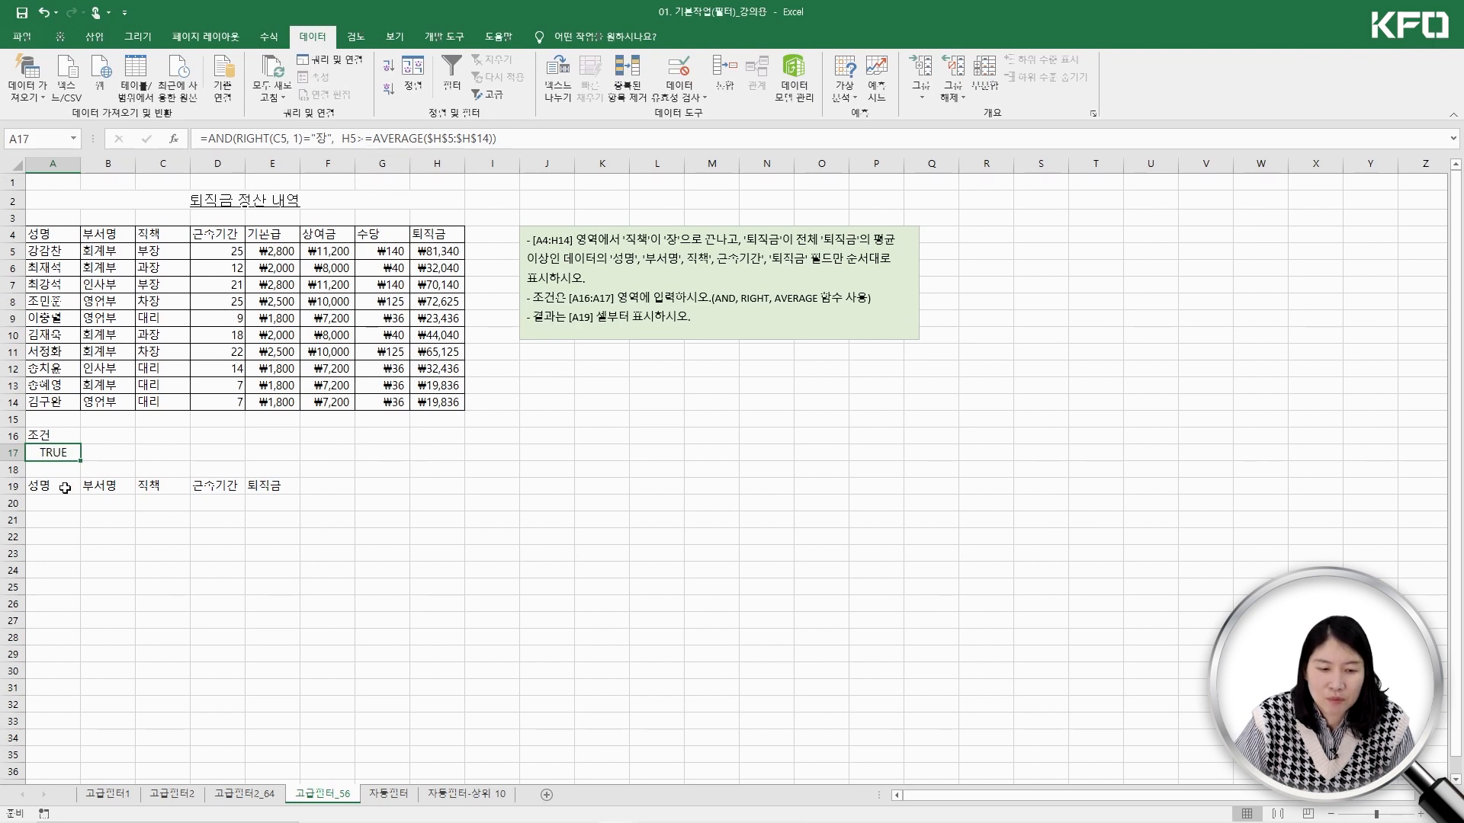
Run an advanced filter on A4:H14 with criteria range A16:A17, copying the results to the headings in A19:E19
{"action": "left_click", "coordinate": [222, 353]}
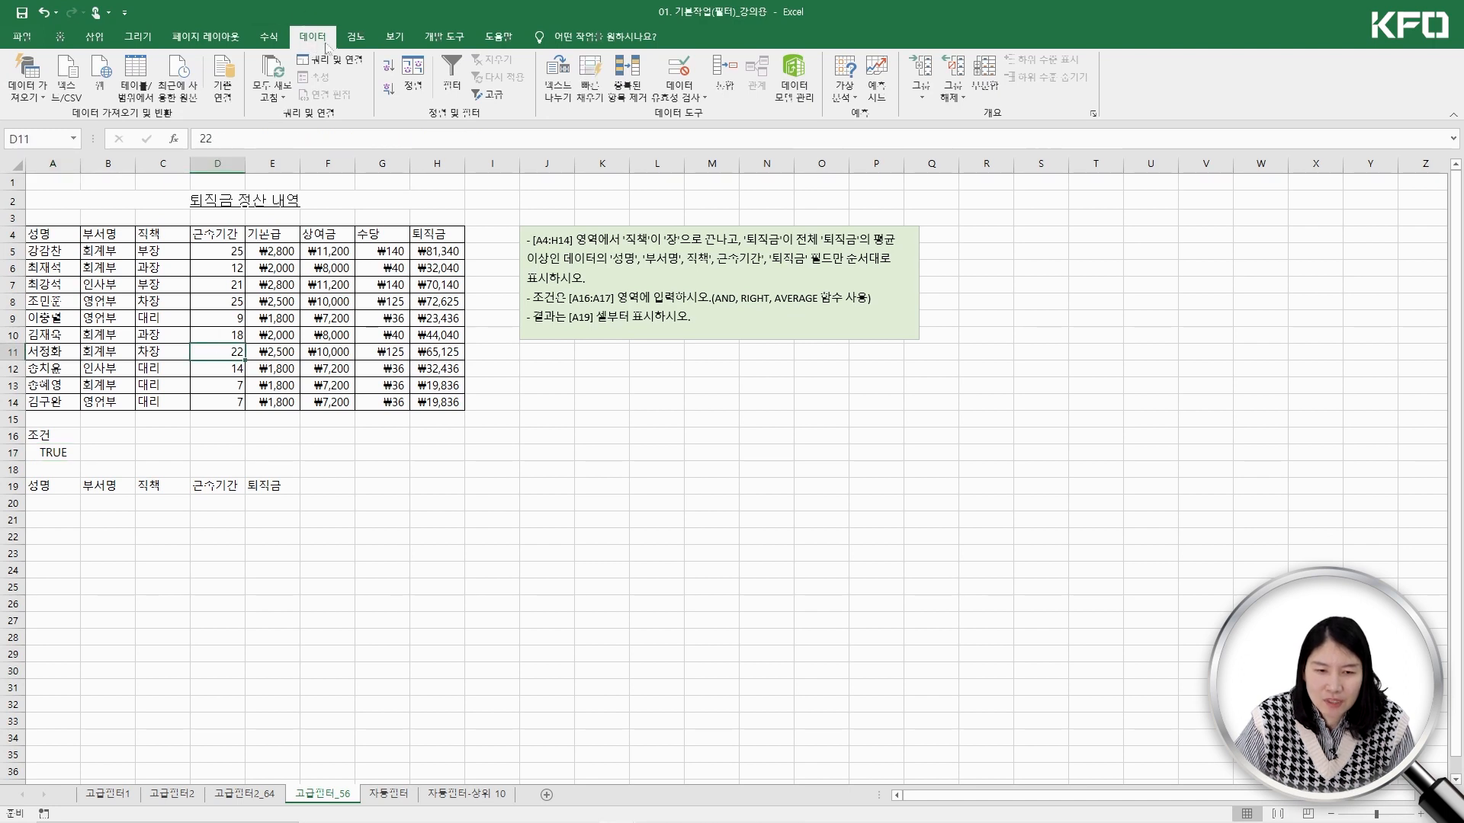
{"action": "left_click", "coordinate": [490, 93]}
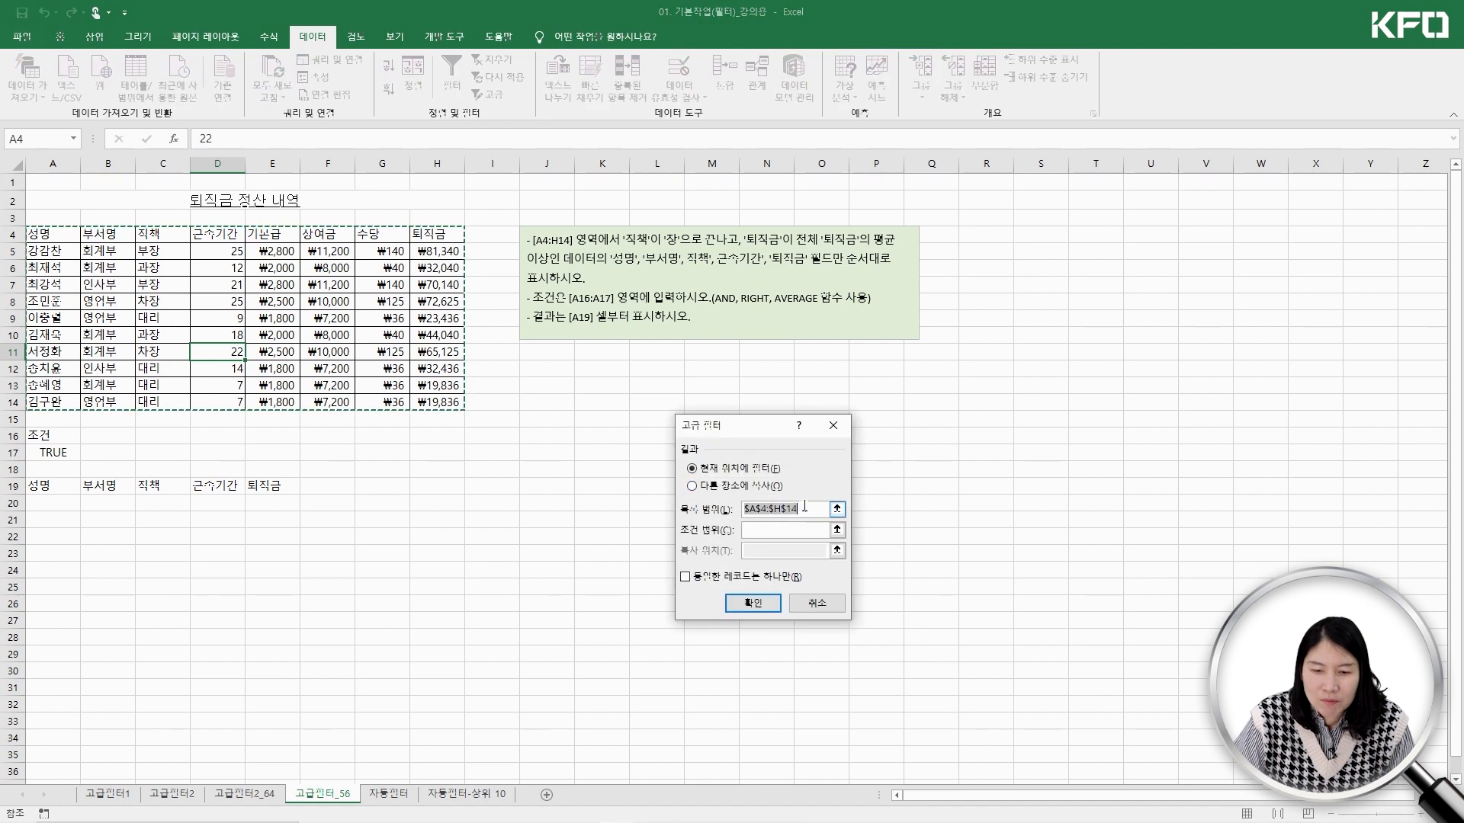
{"action": "left_click", "coordinate": [763, 530]}
{"action": "left_click_drag", "start_coordinate": [42, 435], "coordinate": [45, 453]}
{"action": "left_click", "coordinate": [716, 486]}
{"action": "left_click", "coordinate": [777, 550]}
{"action": "left_click_drag", "start_coordinate": [48, 488], "coordinate": [254, 483]}
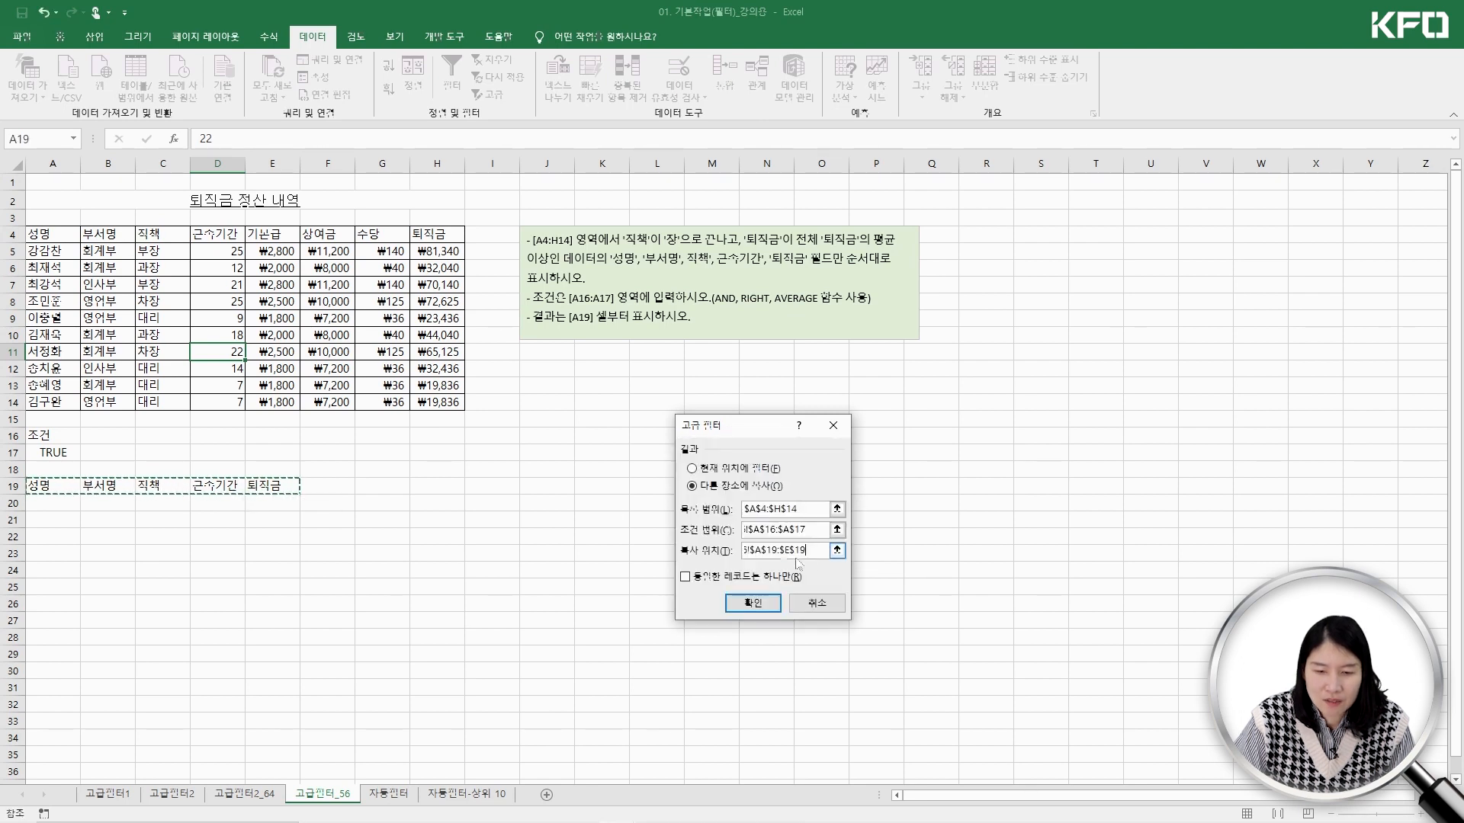
{"action": "left_click", "coordinate": [757, 605]}
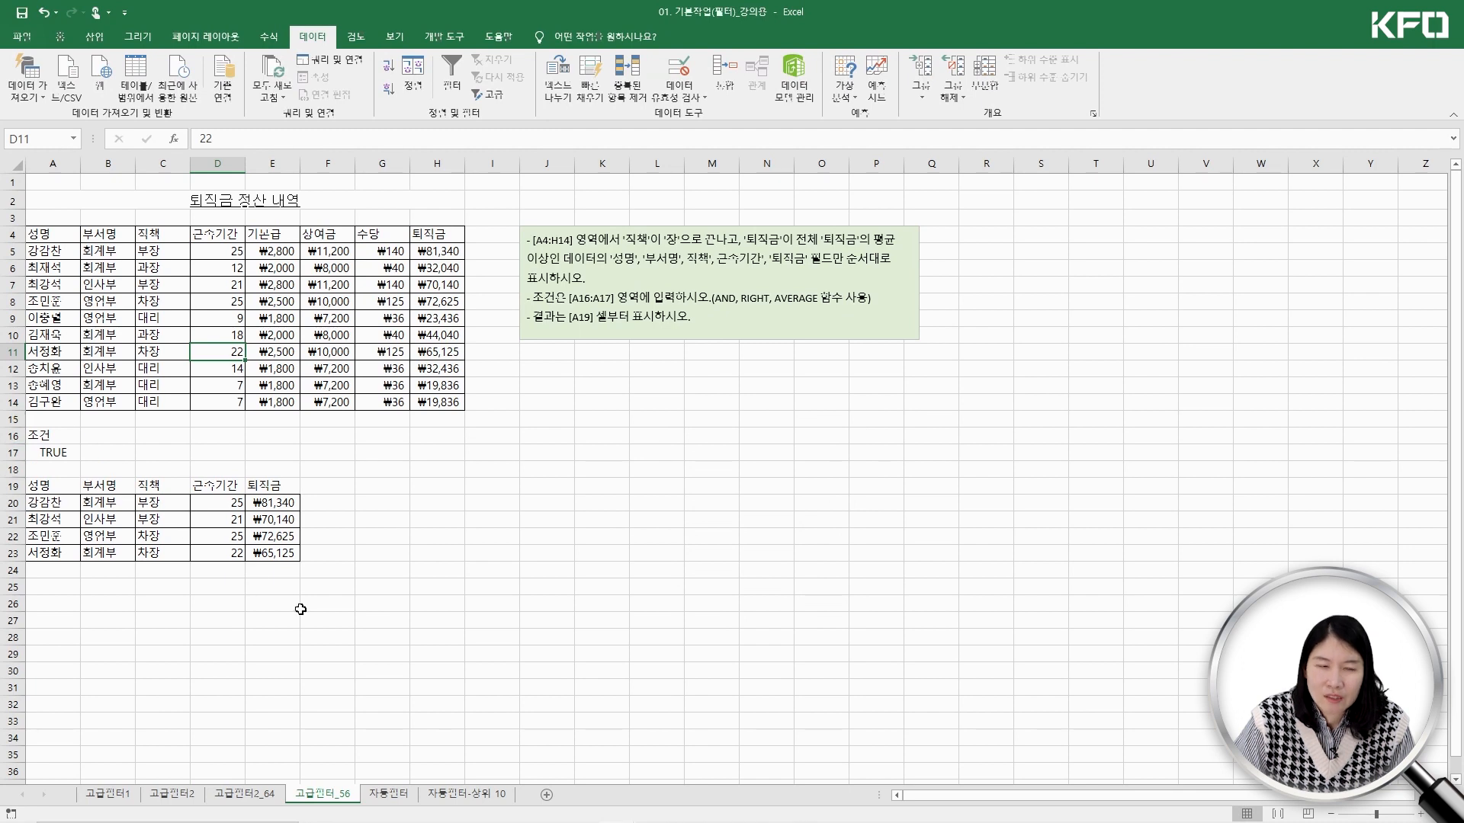
Switch to the 자동필터 sheet and select a cell inside the 대리점별 보트 판매현황 table
{"action": "left_click", "coordinate": [390, 794]}
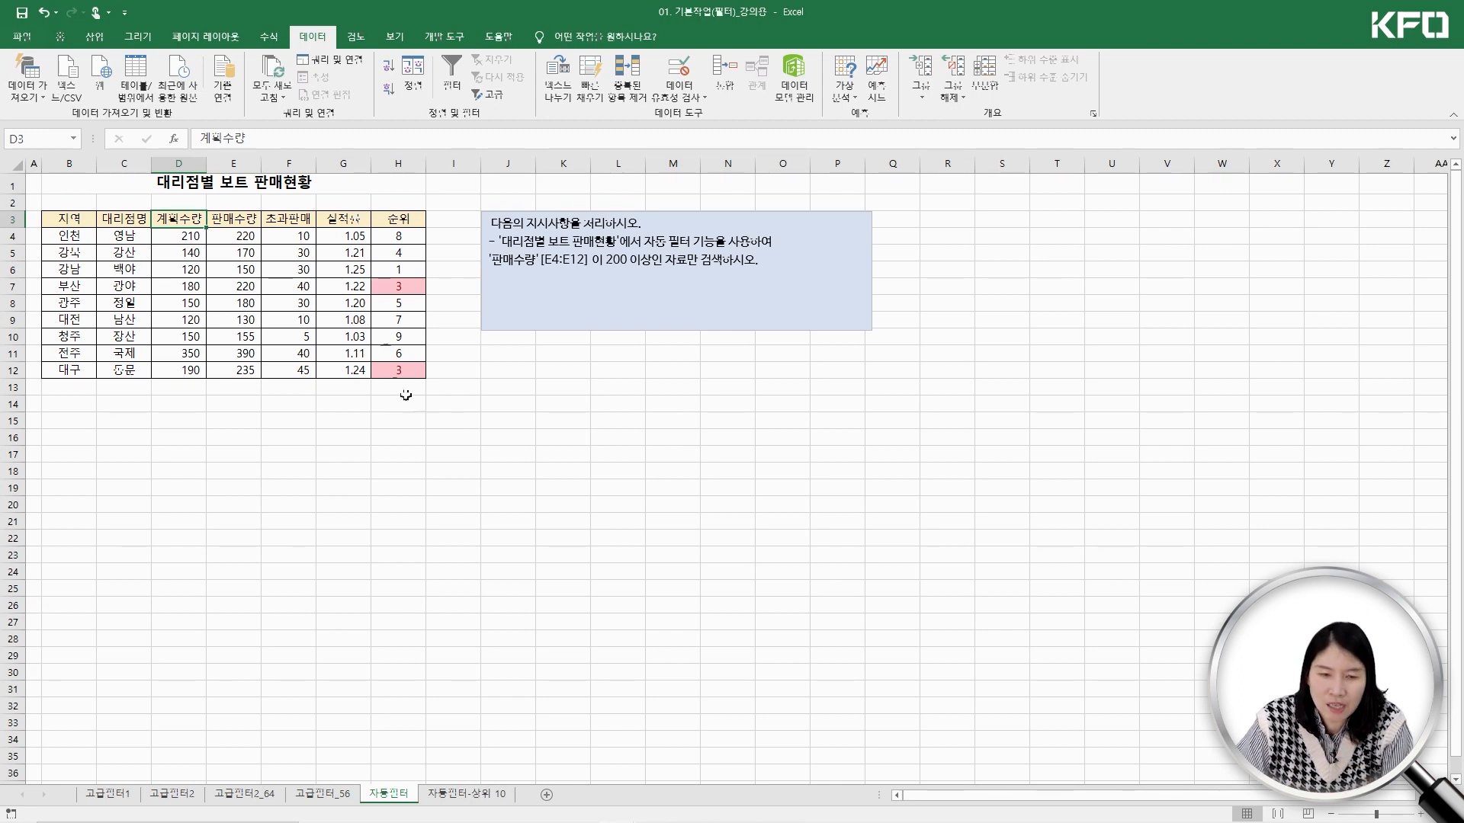
{"action": "left_click", "coordinate": [91, 255]}
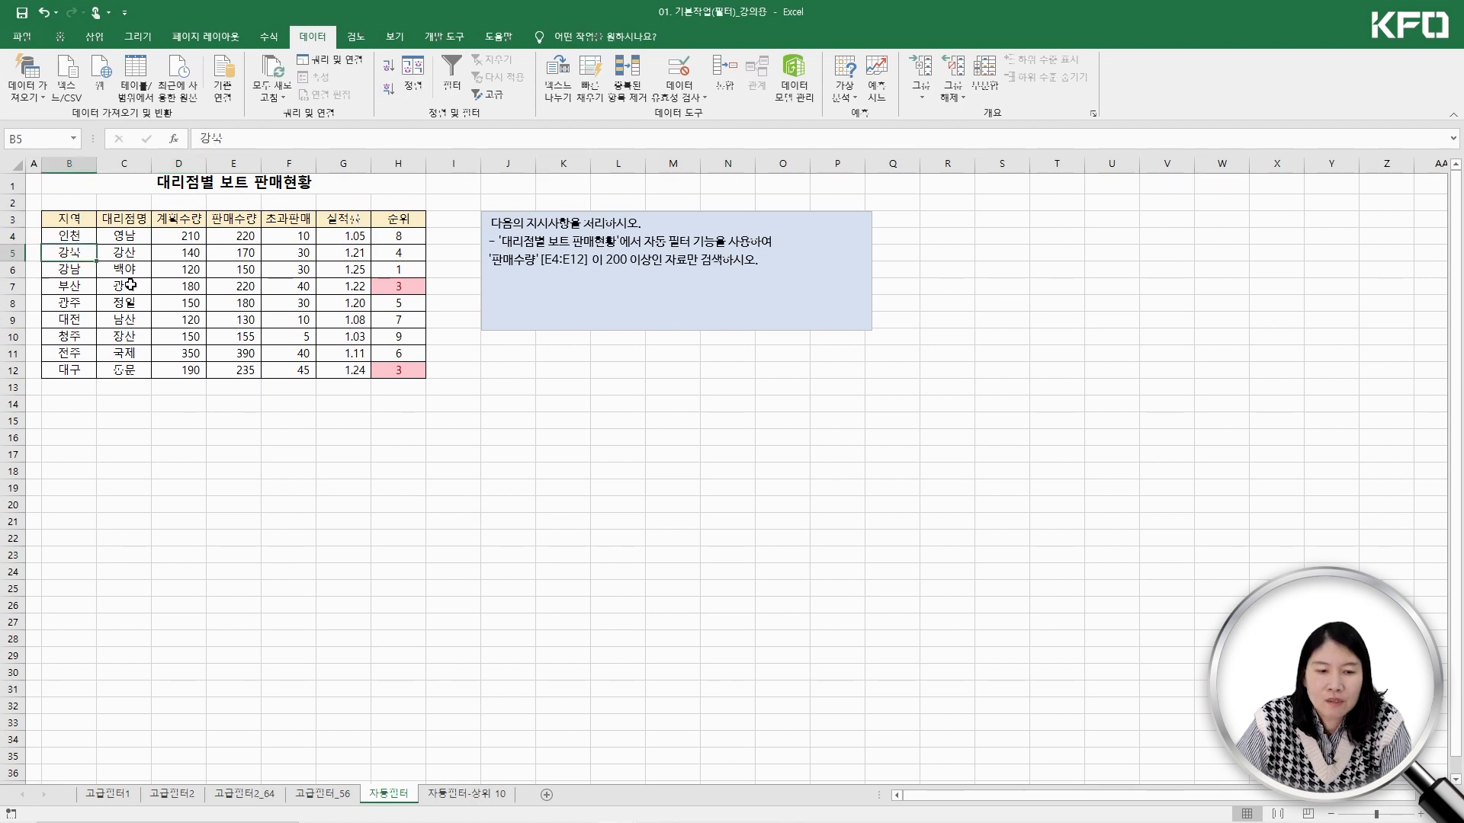
{"action": "left_click", "coordinate": [129, 288]}
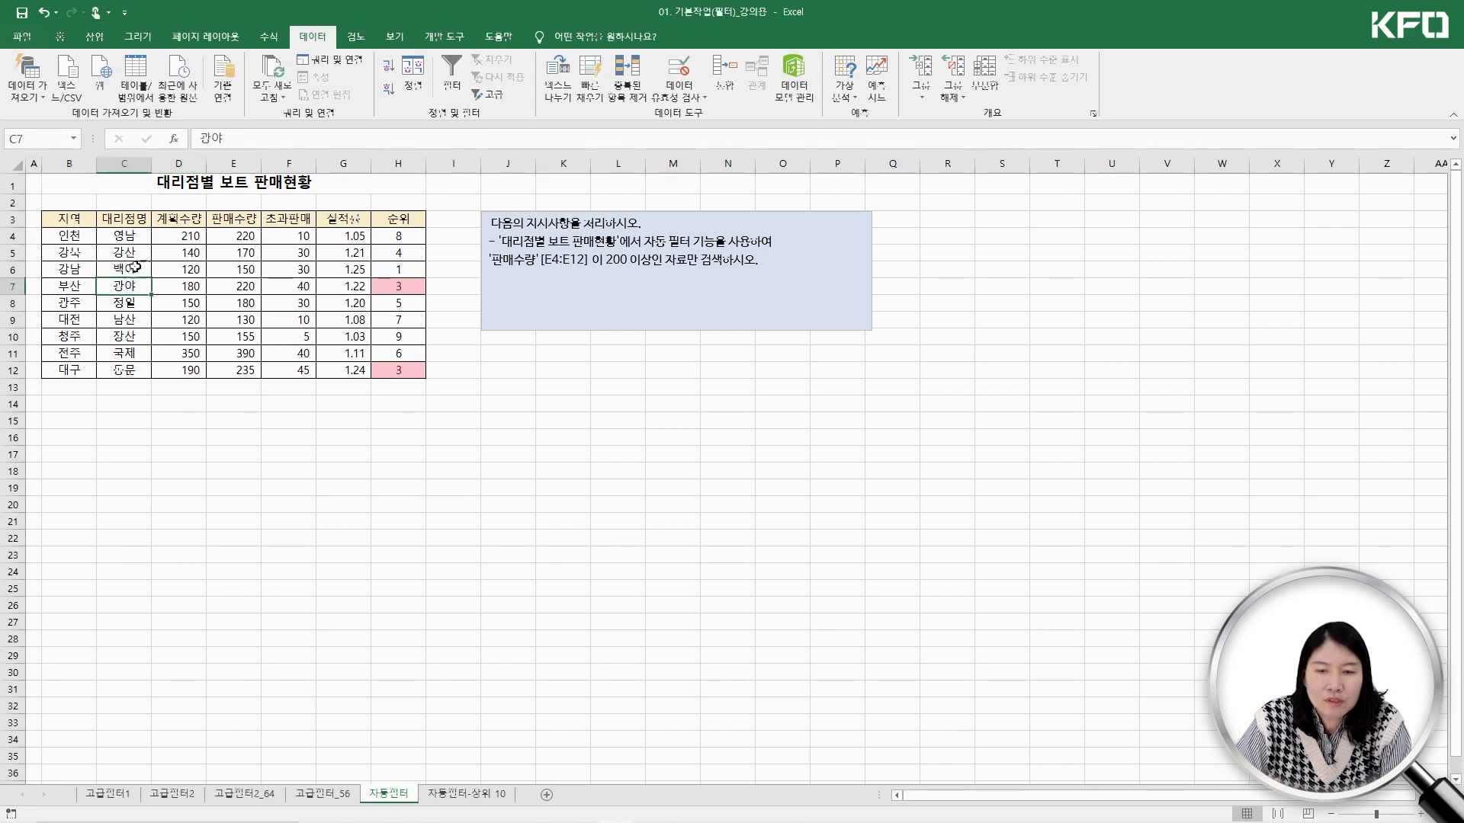
Turn on the automatic filter for the 대리점별 보트 판매현황 table
{"action": "left_click", "coordinate": [60, 37]}
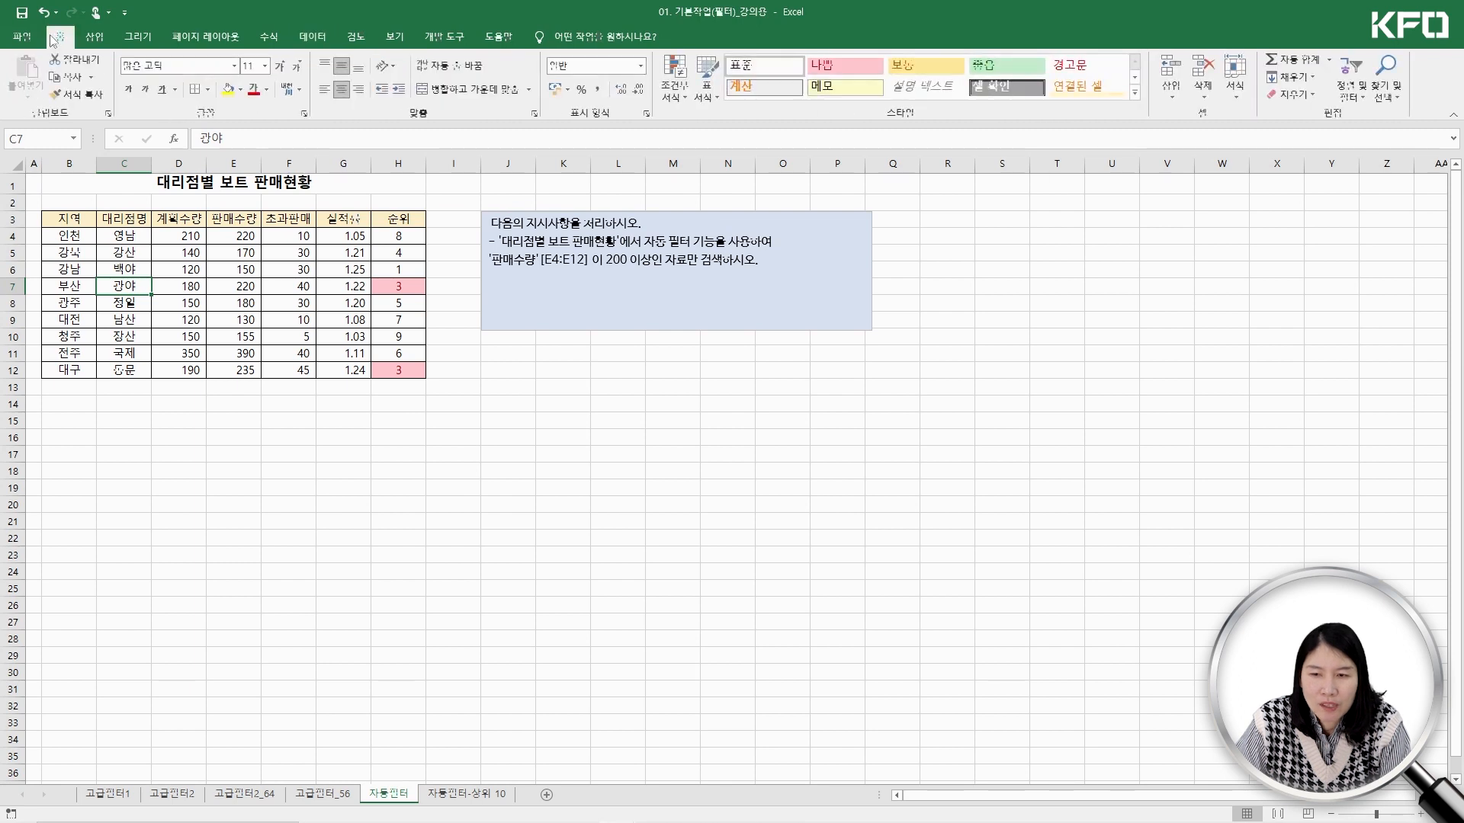
{"action": "left_click", "coordinate": [1355, 106]}
{"action": "left_click", "coordinate": [1355, 170]}
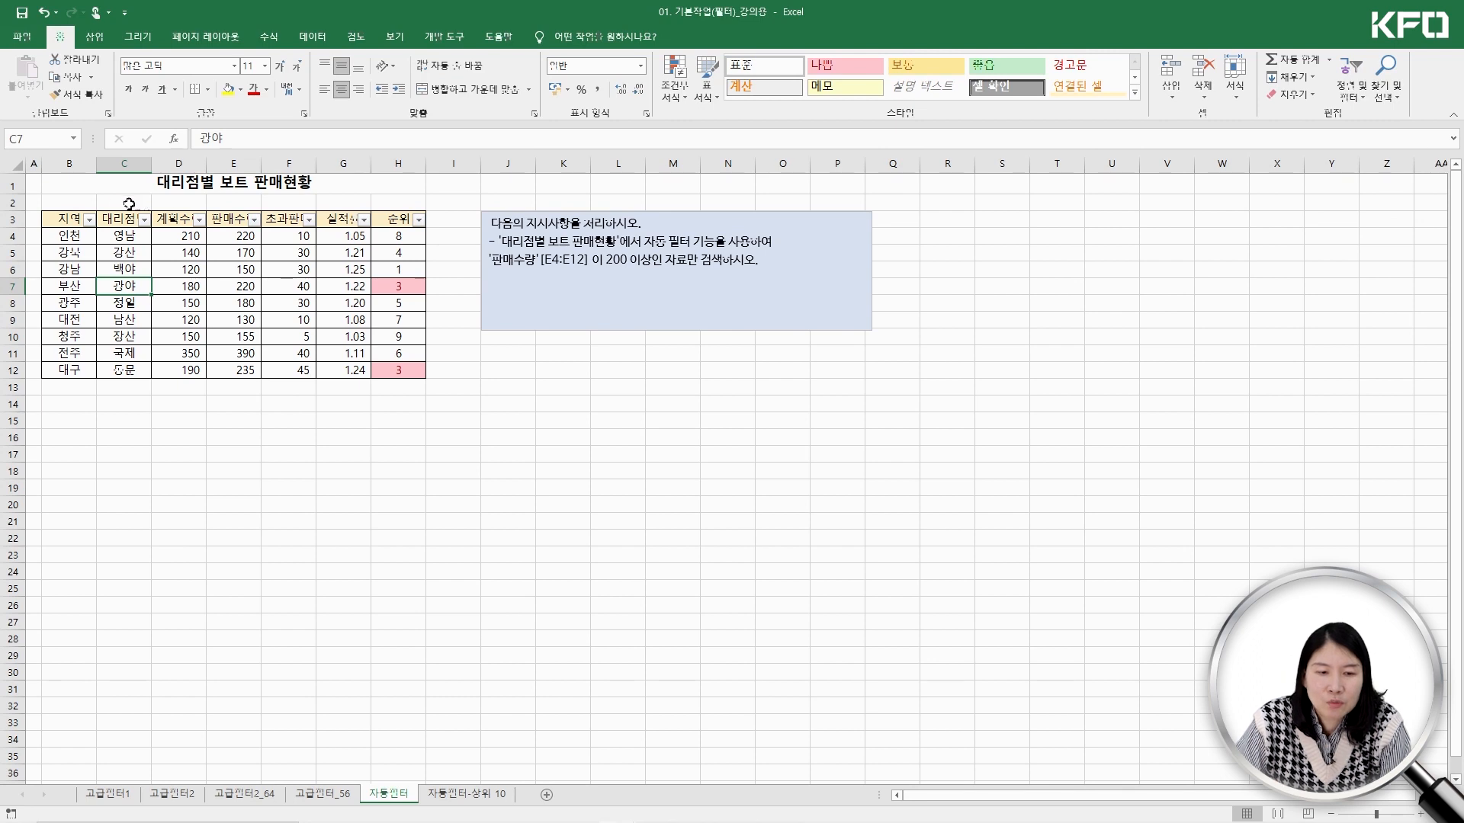
Remove the automatic filter from the 대리점별 보트 판매현황 table's headings
{"action": "left_click", "coordinate": [66, 220]}
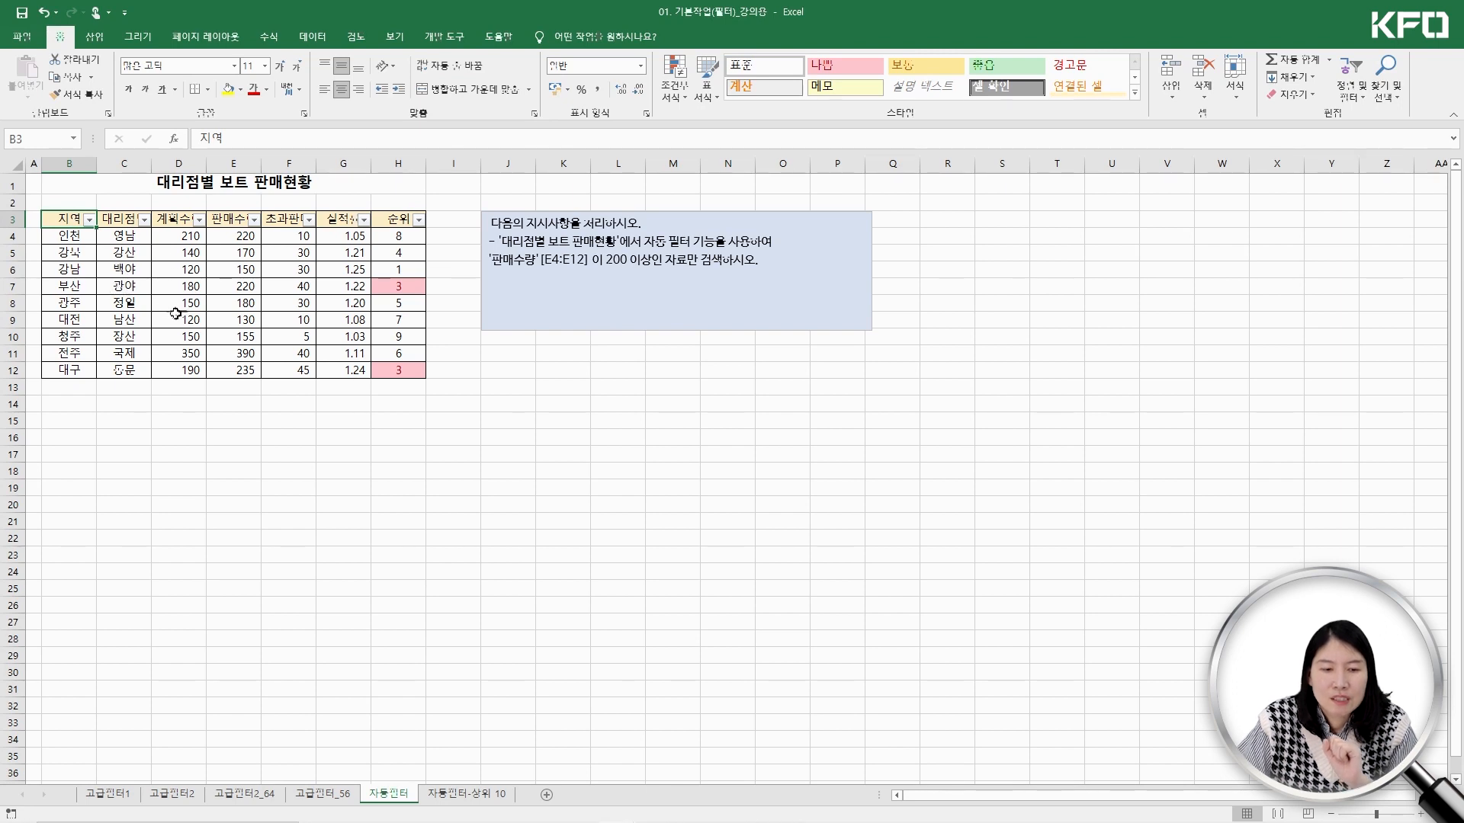
{"action": "left_click", "coordinate": [128, 305]}
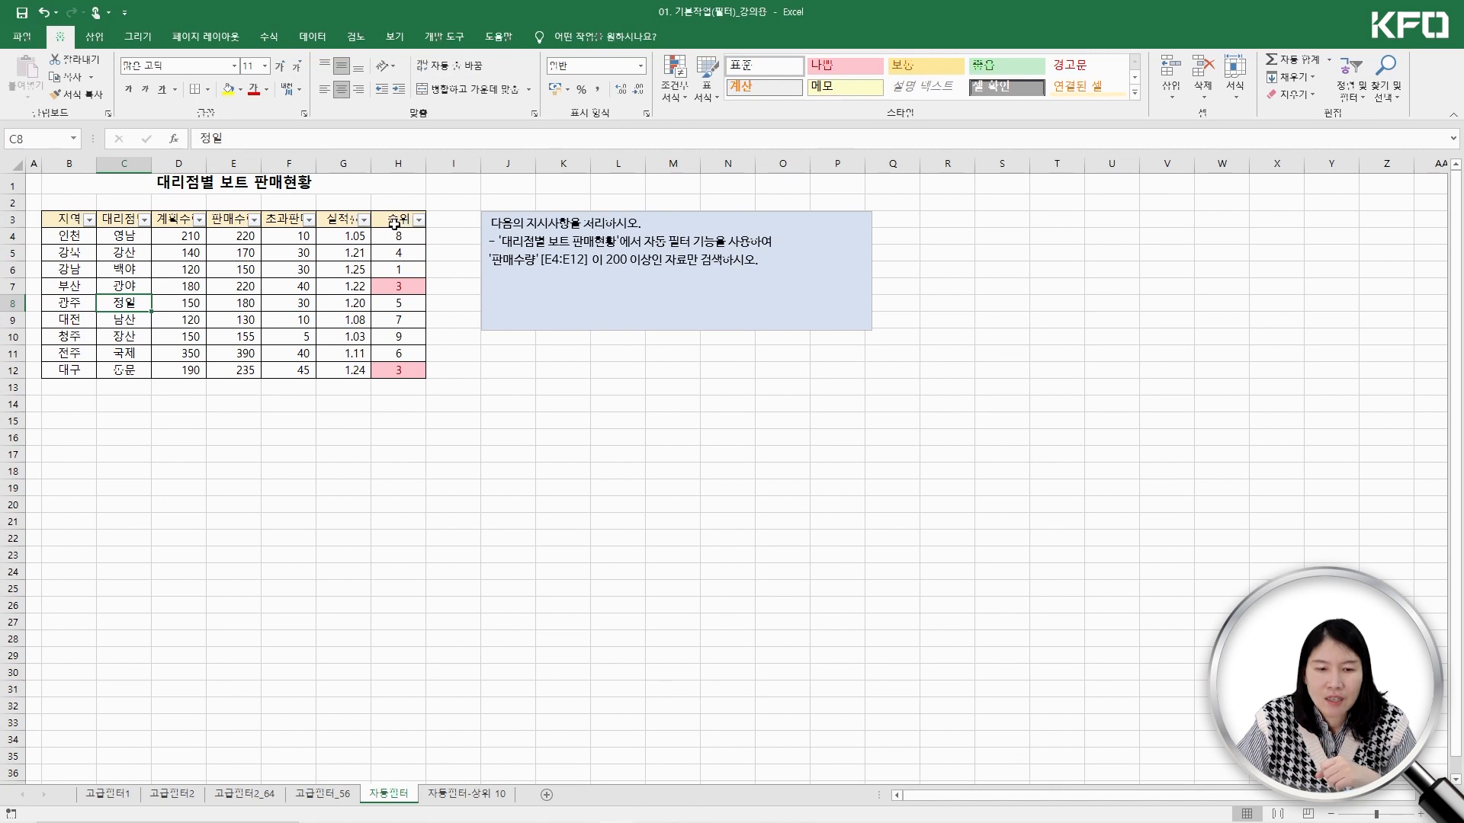
{"action": "left_click", "coordinate": [74, 220]}
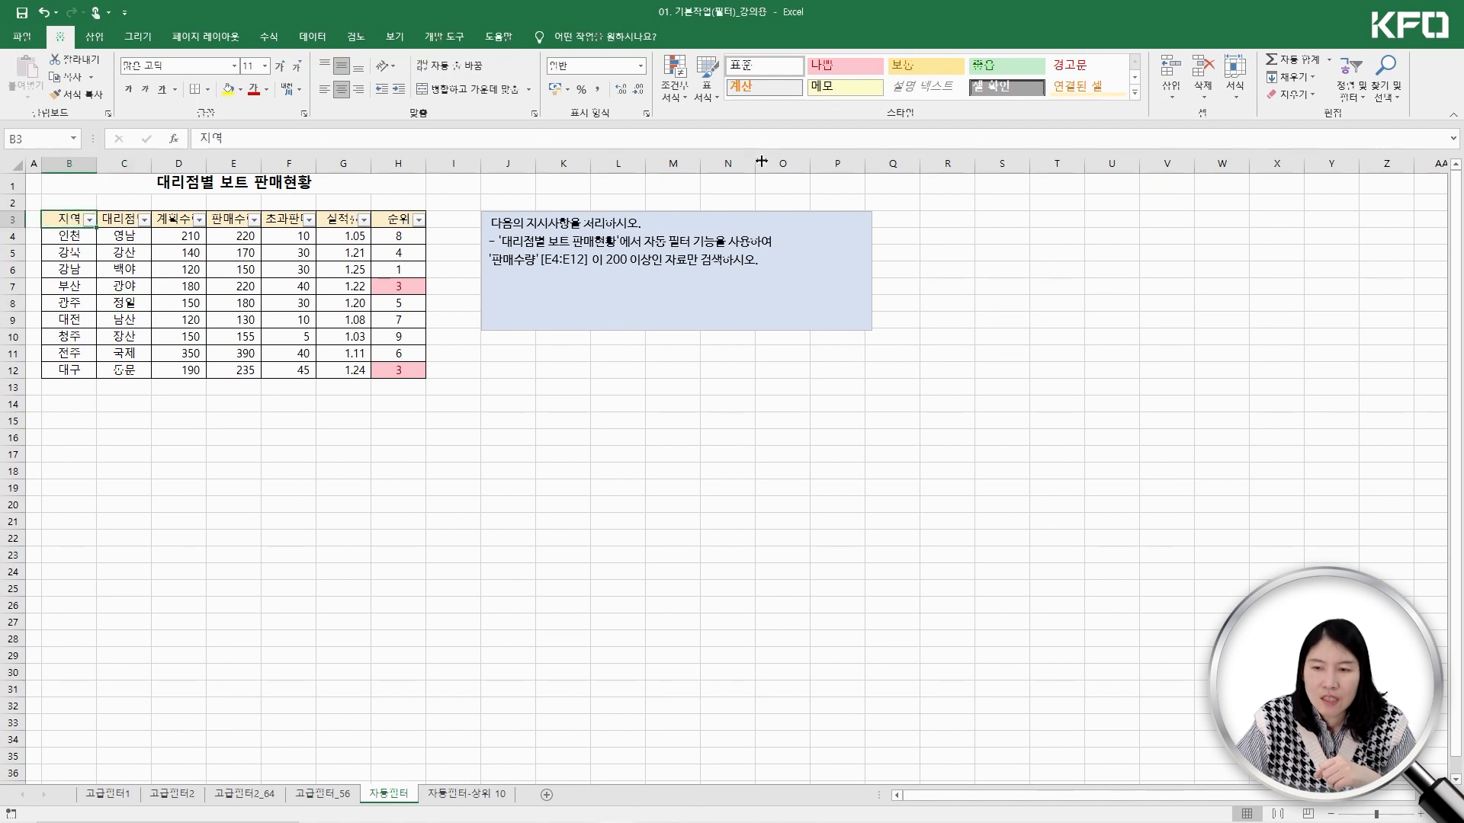
{"action": "left_click", "coordinate": [1361, 97]}
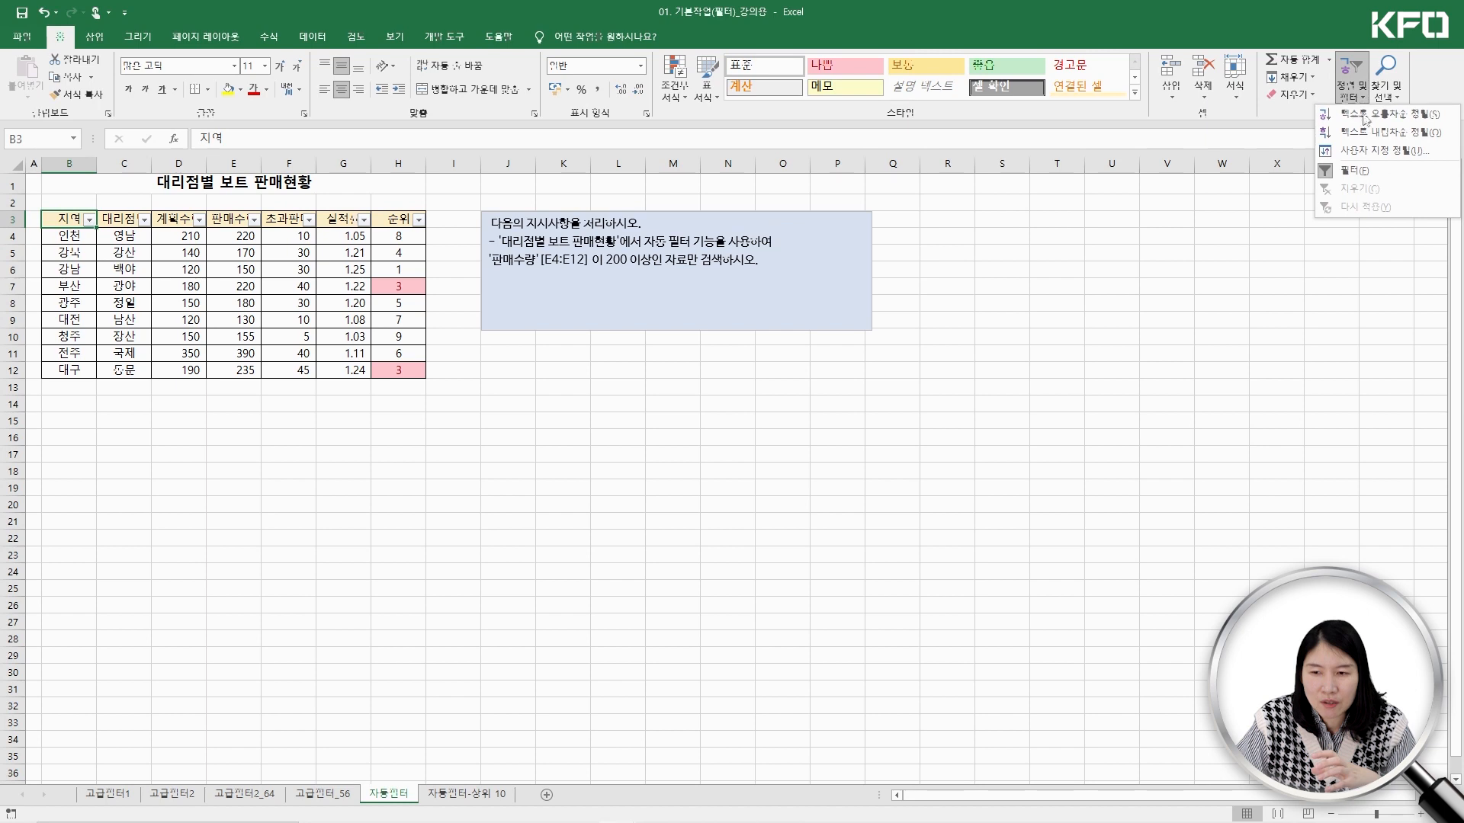
{"action": "left_click", "coordinate": [1370, 179]}
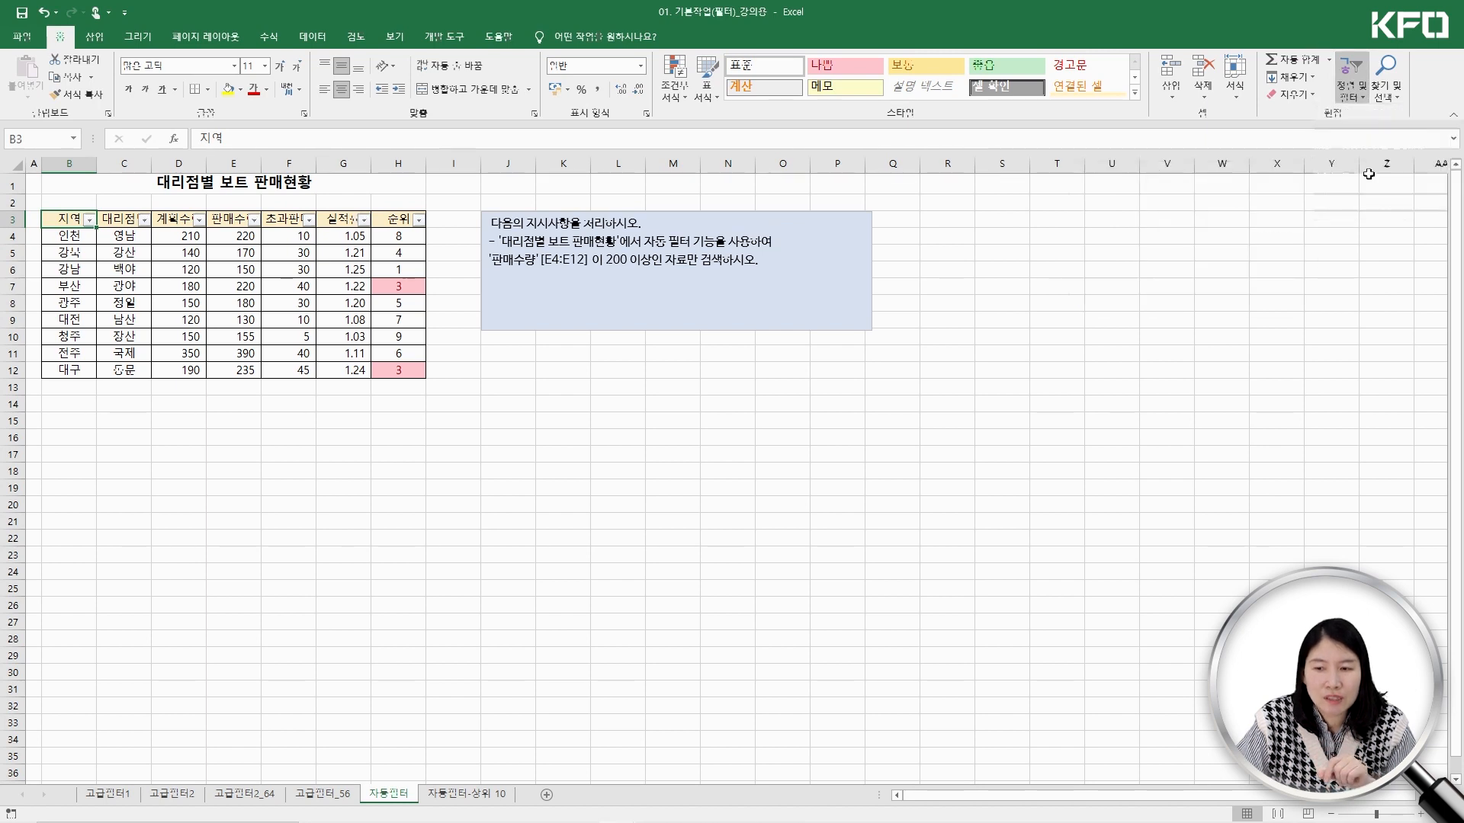
{"action": "left_click", "coordinate": [159, 272]}
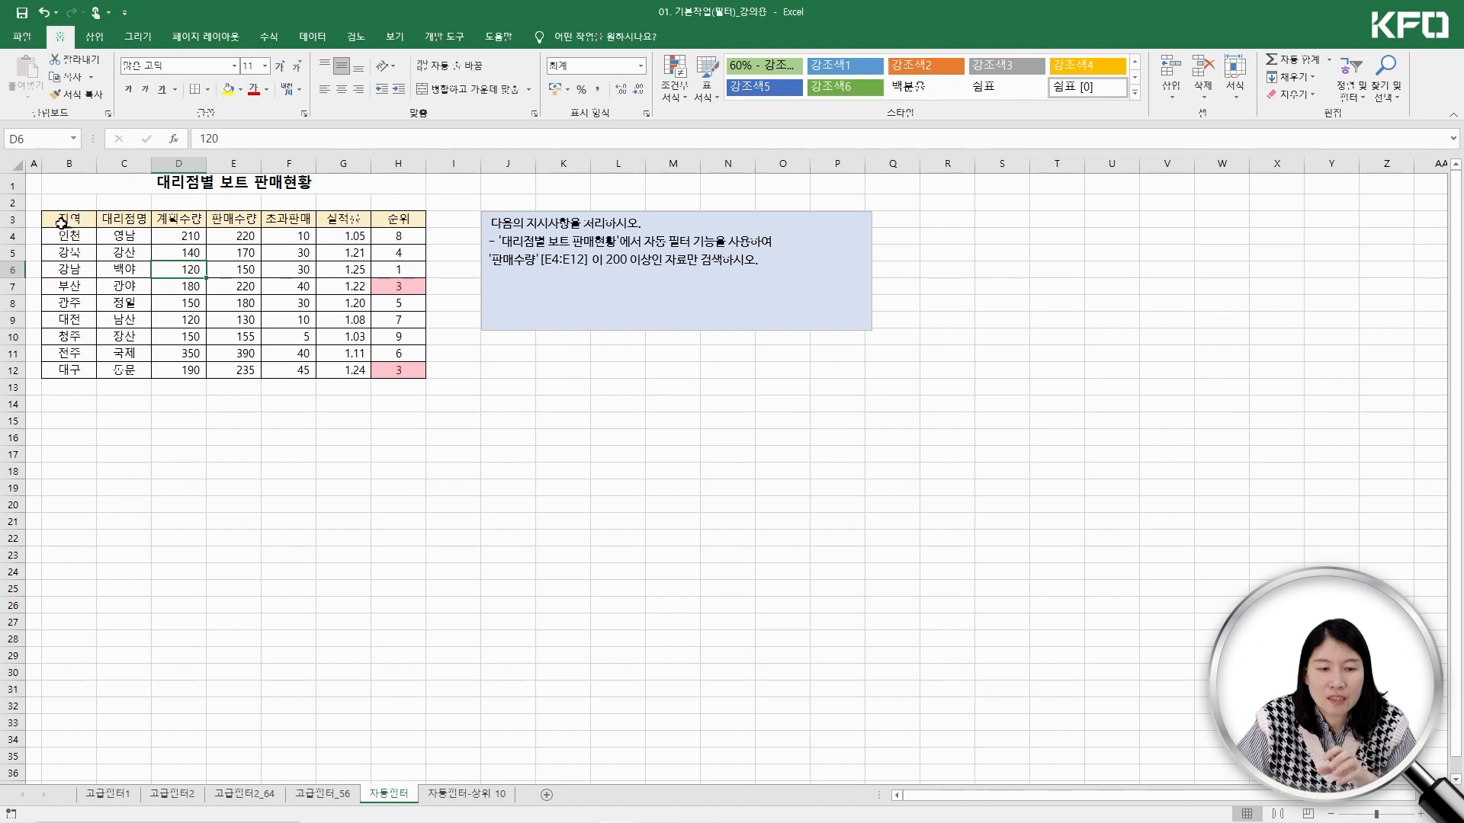
Turn on the automatic filter for the headings B3:H3 of the 대리점별 보트 판매현황 table
{"action": "left_click_drag", "start_coordinate": [57, 219], "coordinate": [397, 228]}
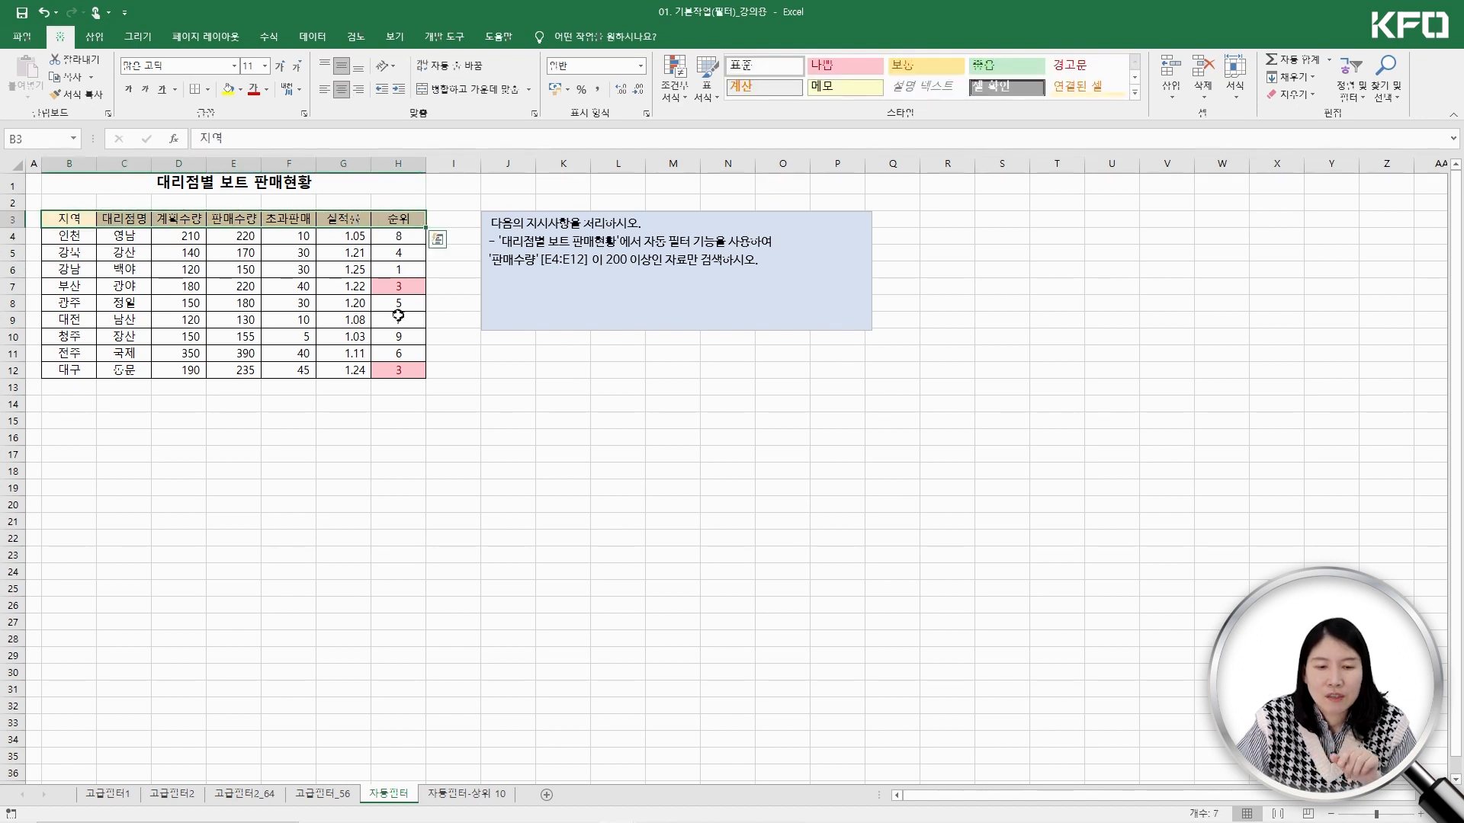
{"action": "left_click", "coordinate": [1353, 98]}
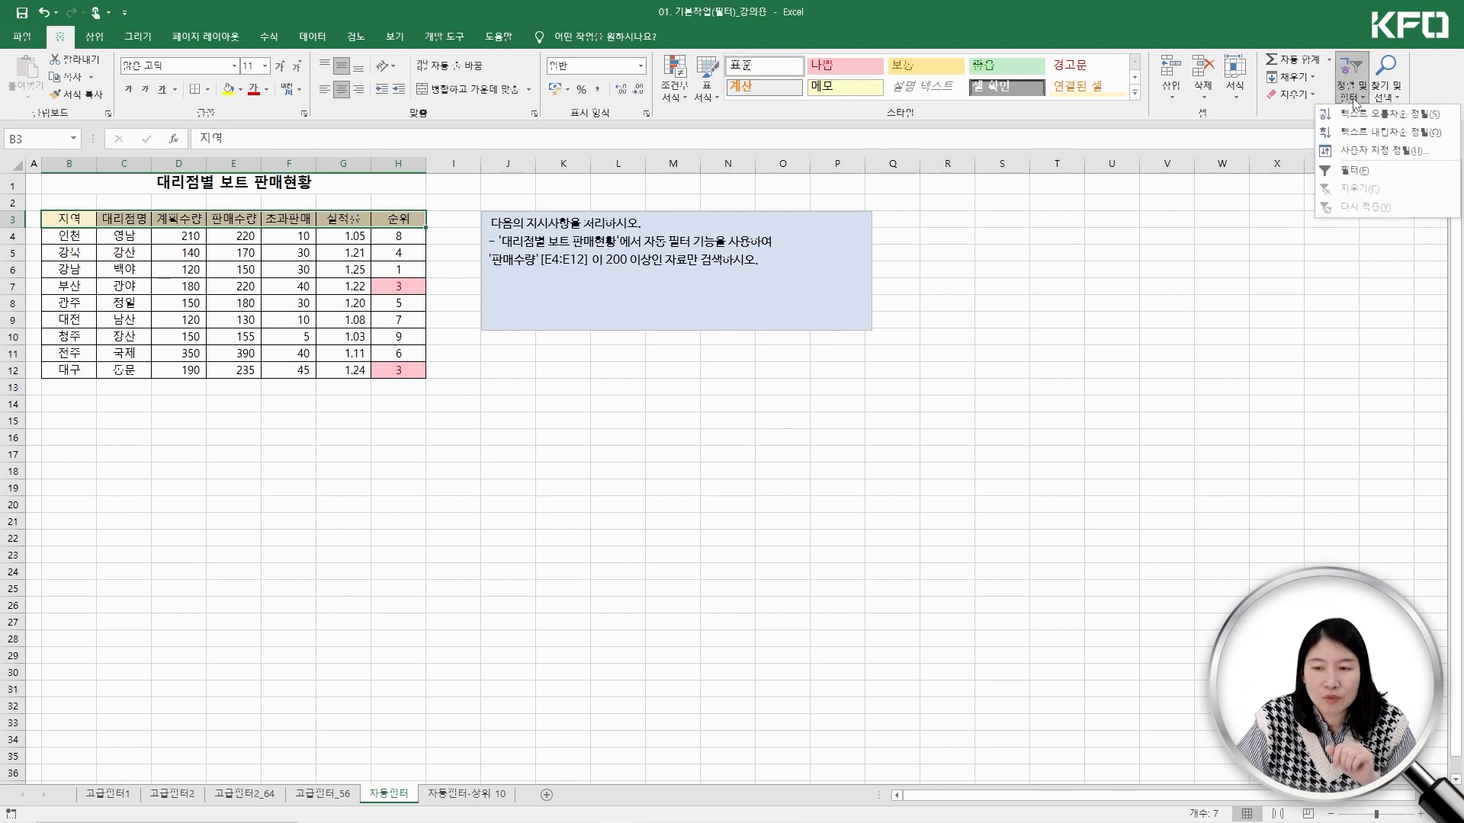
{"action": "left_click", "coordinate": [1351, 170]}
{"action": "left_click", "coordinate": [282, 270]}
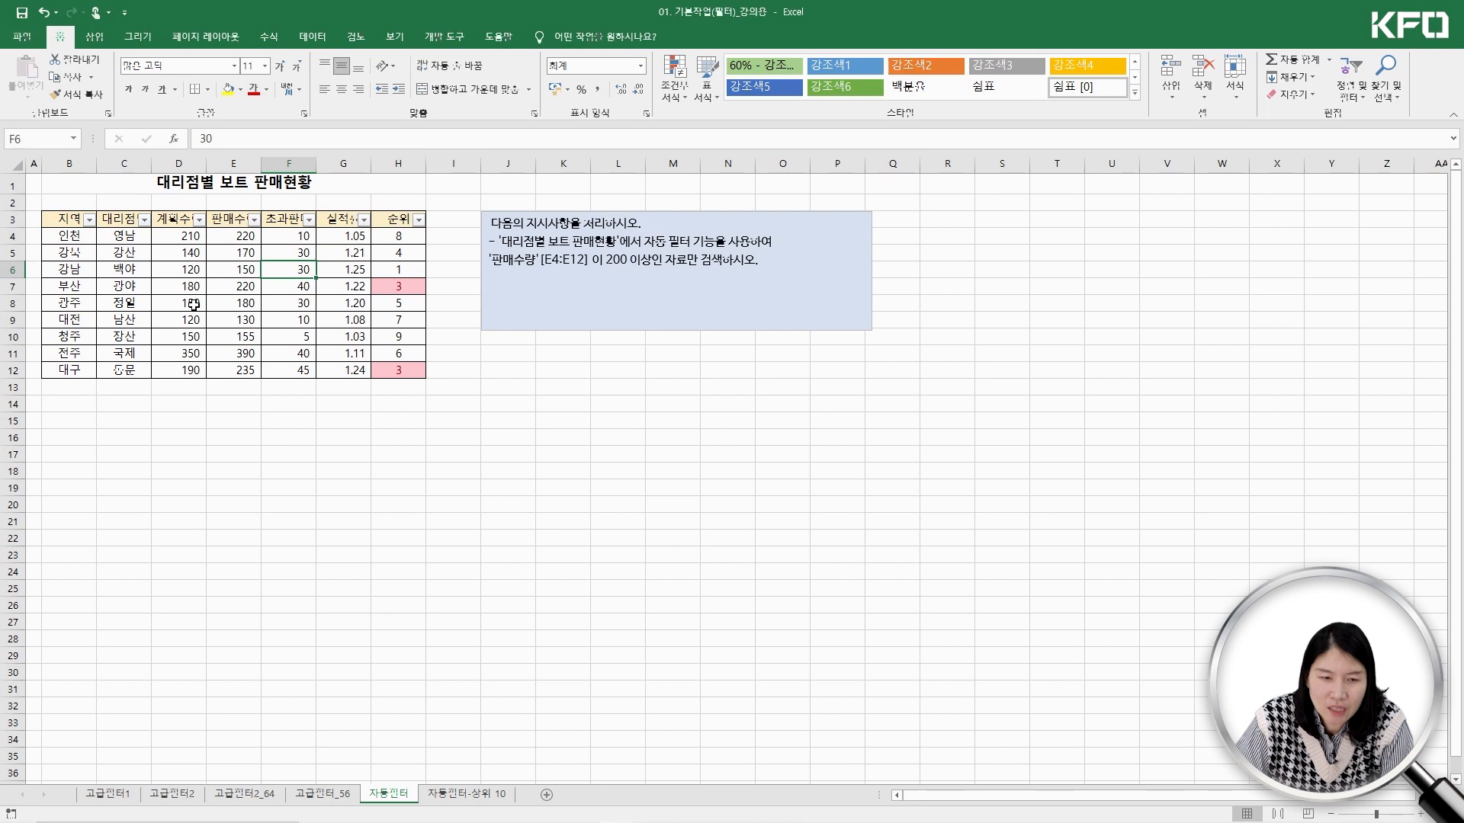
Examine the filter options of the 실적률 column and close them without filtering
{"action": "left_click", "coordinate": [90, 223]}
{"action": "left_click", "coordinate": [246, 270]}
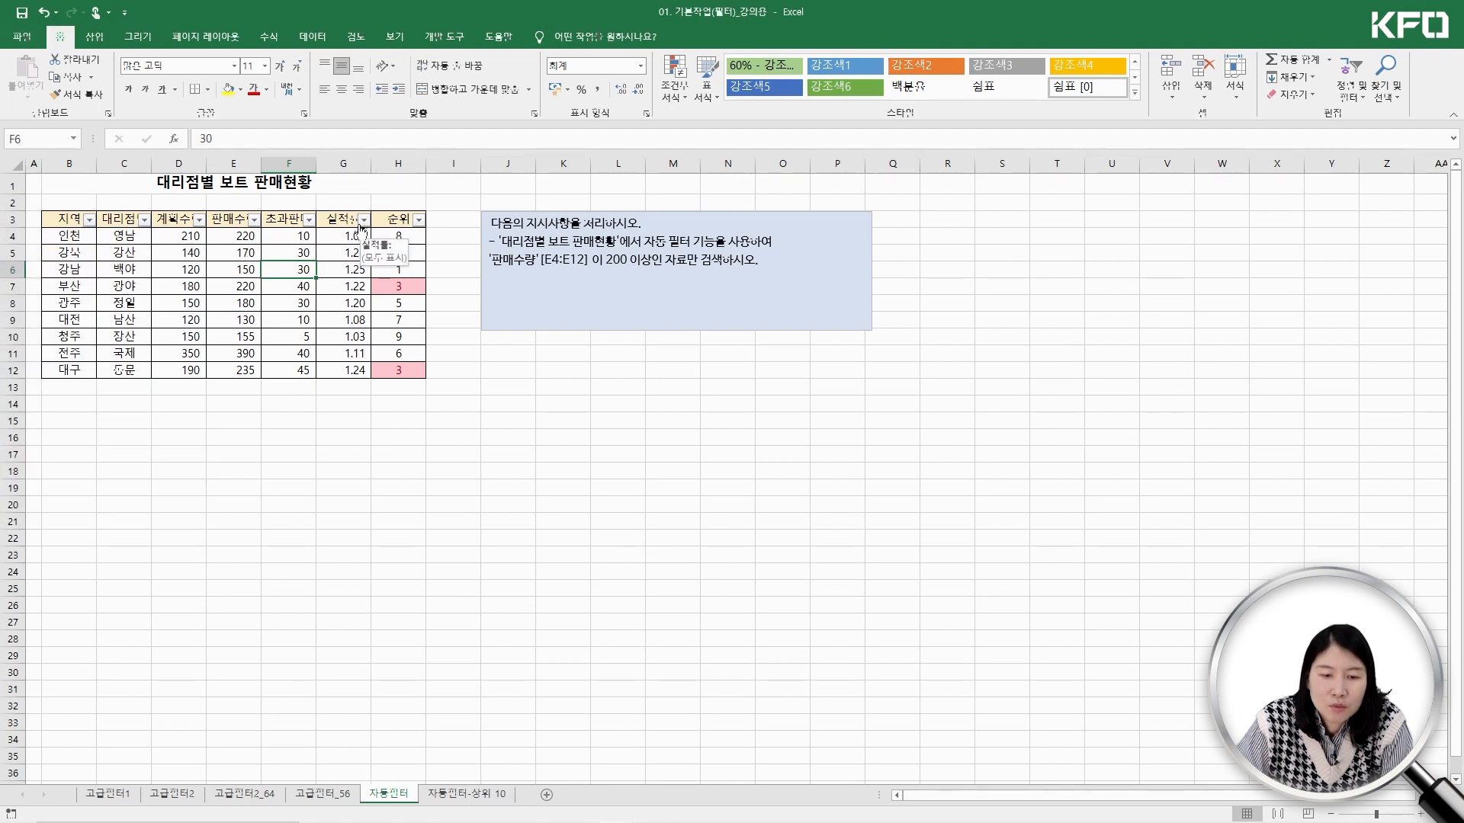
{"action": "left_click", "coordinate": [362, 220]}
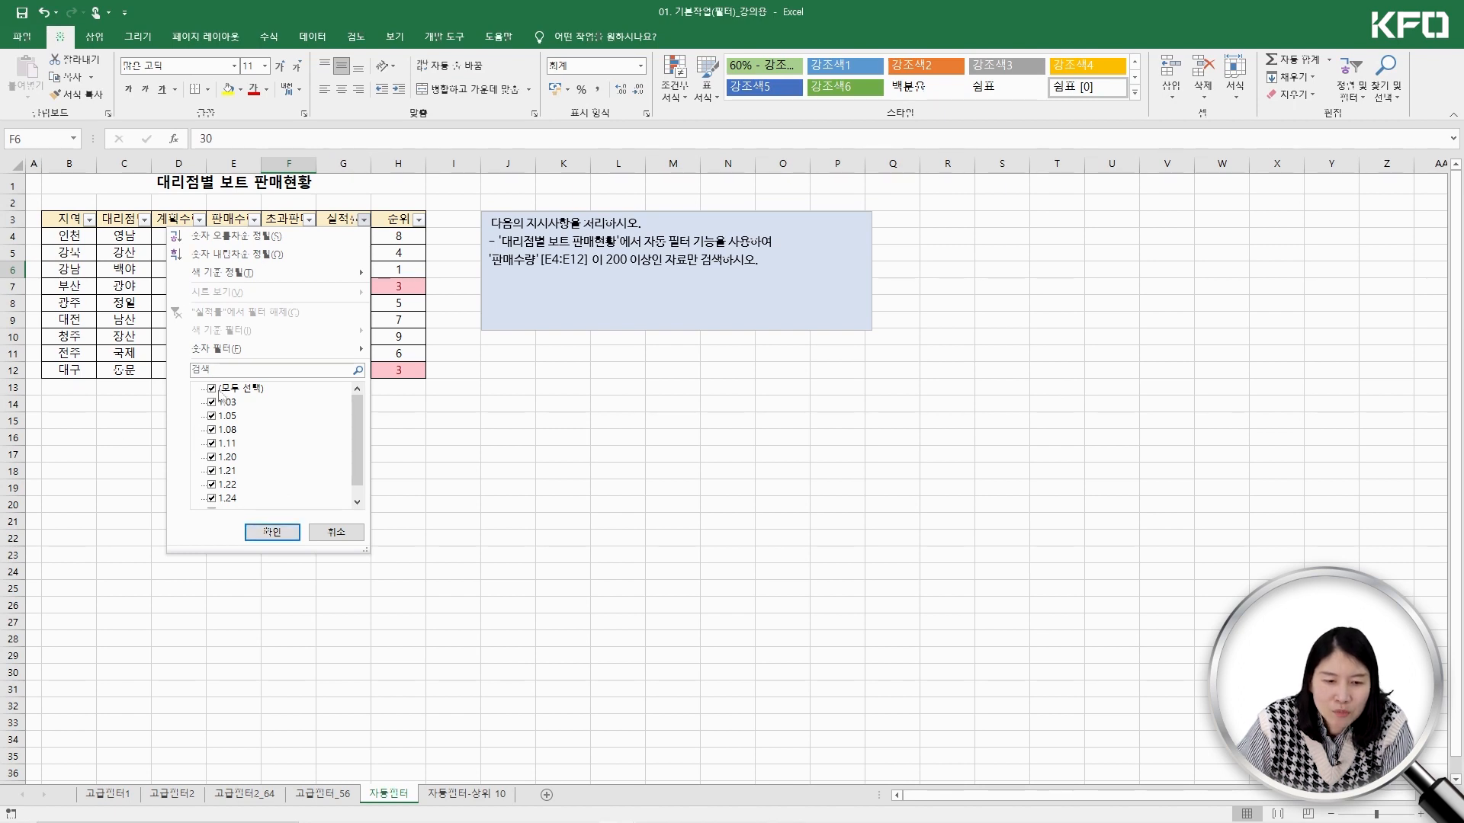
{"action": "left_click", "coordinate": [332, 540]}
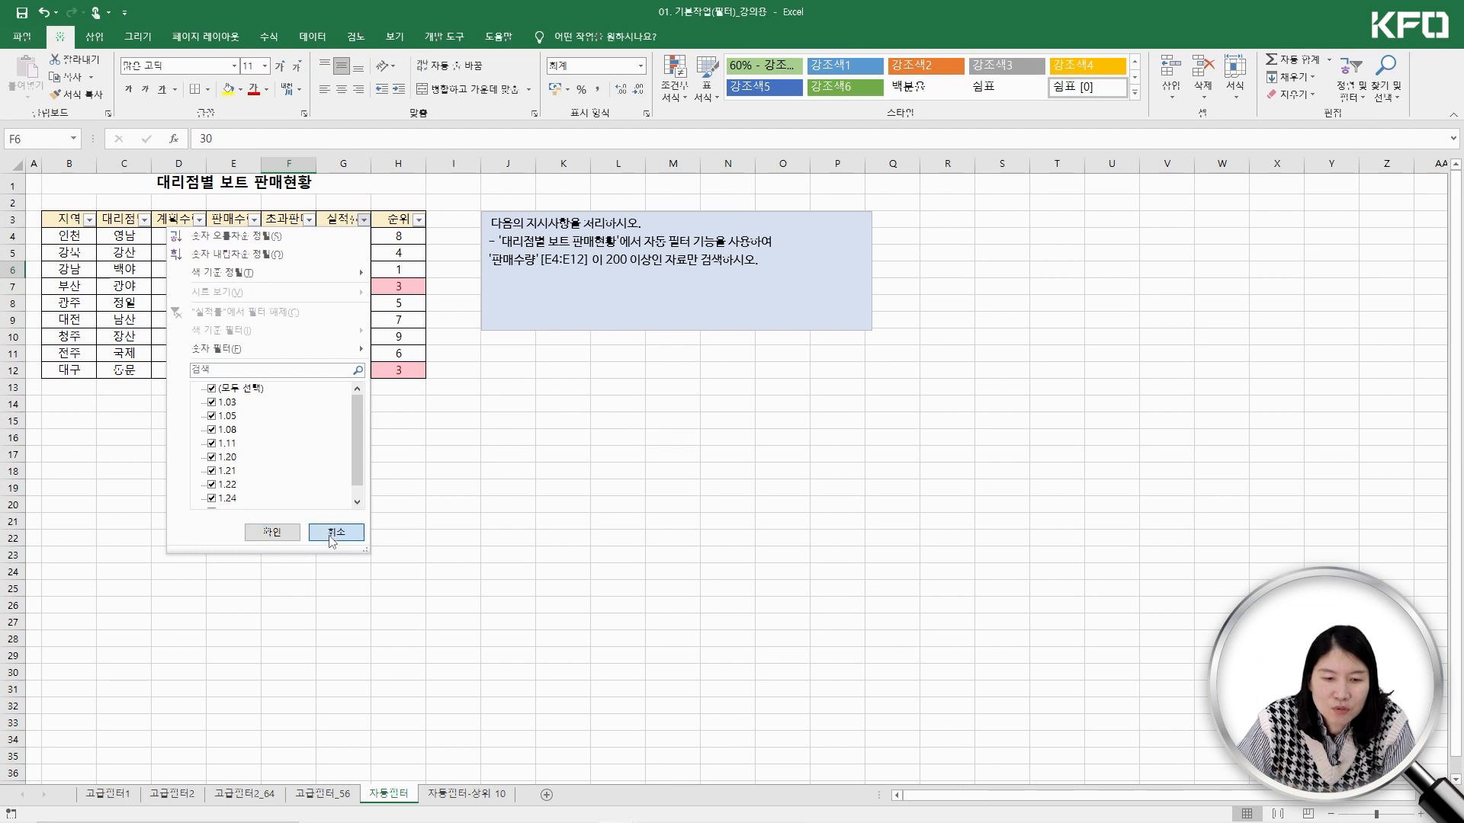
Filter the 지역 column to show only the 대구 and 부산 rows
{"action": "left_click", "coordinate": [90, 219]}
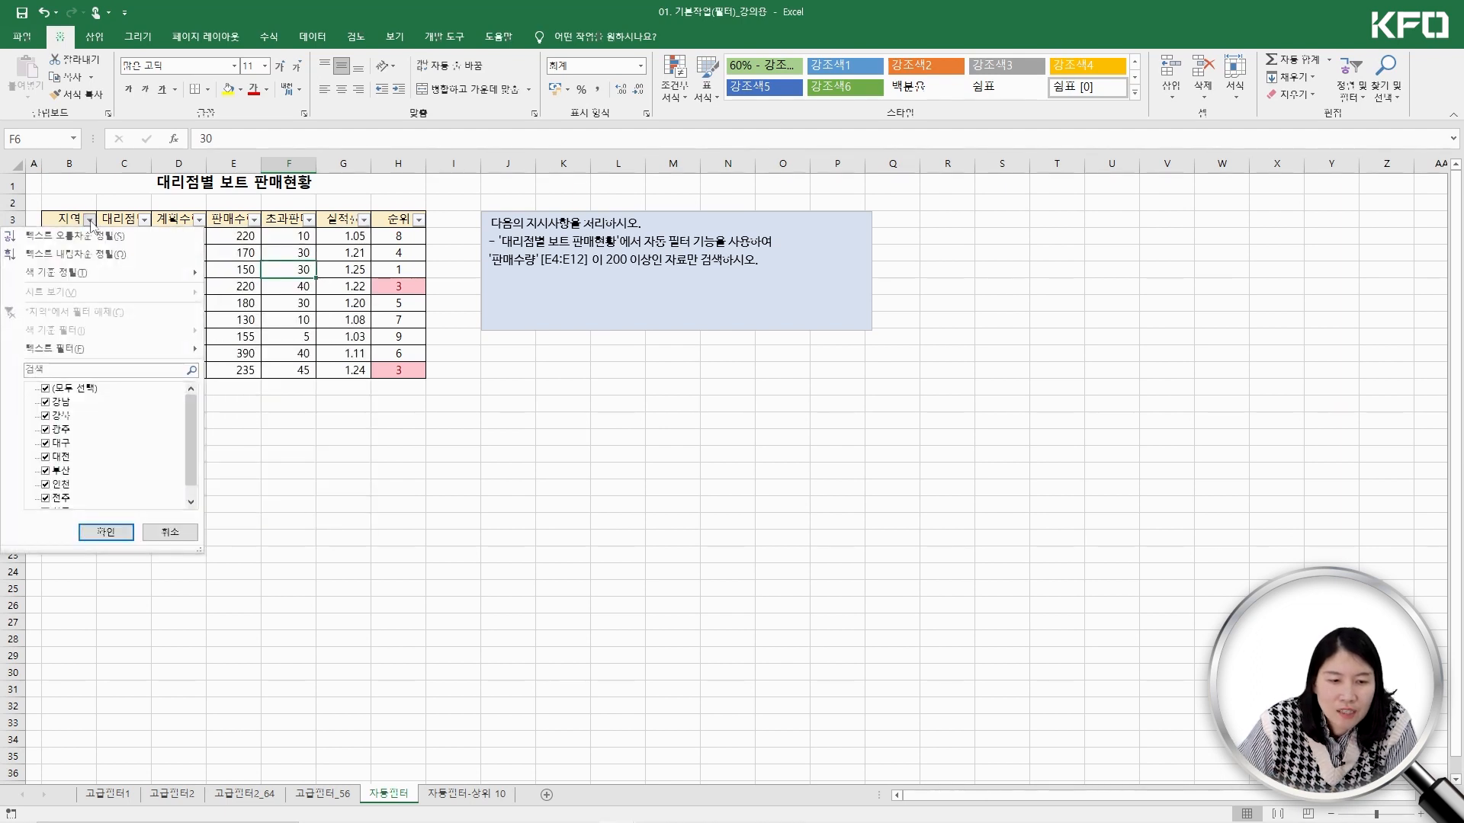
{"action": "left_click", "coordinate": [45, 389]}
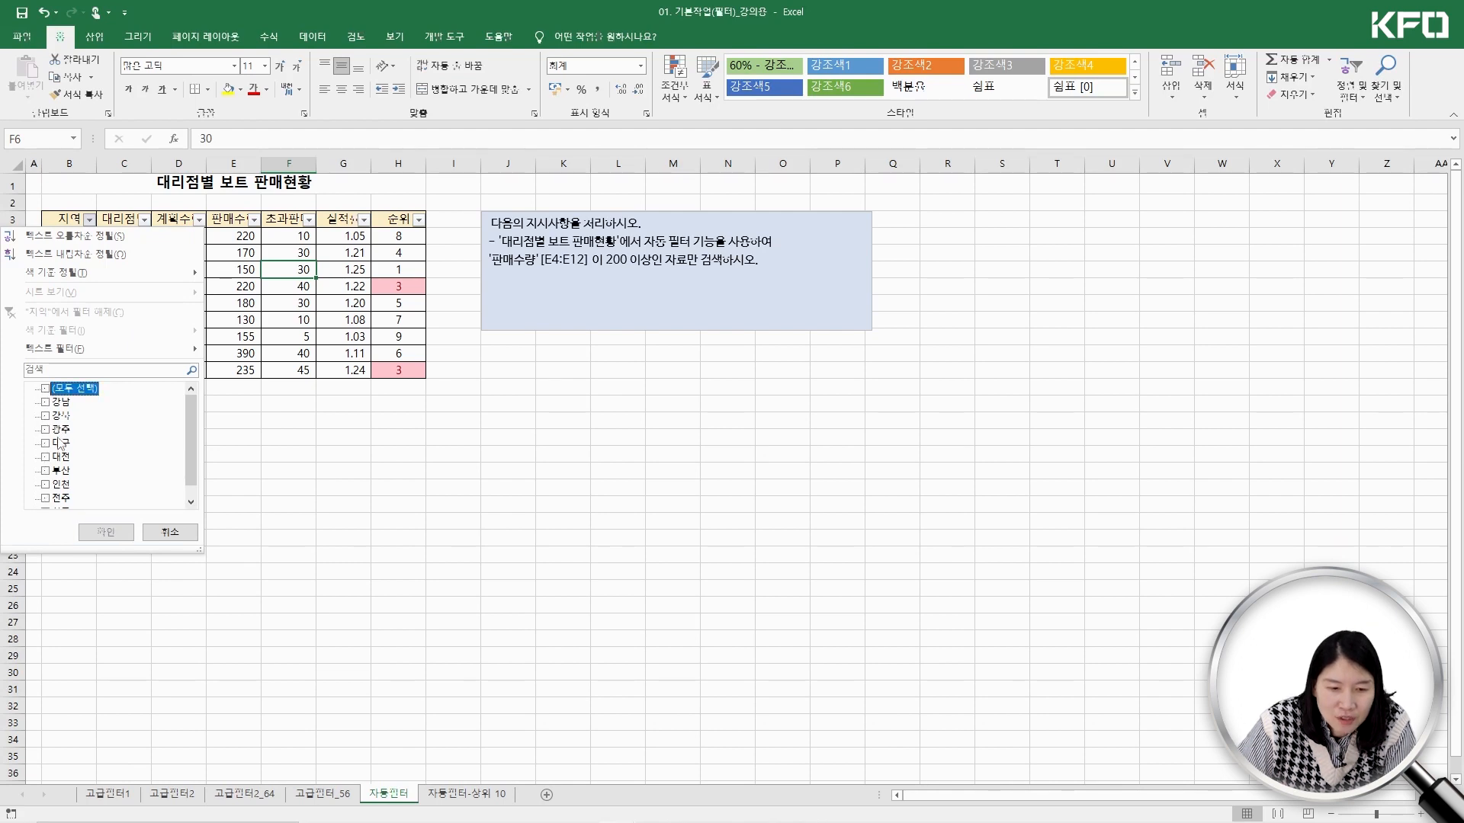
{"action": "left_click", "coordinate": [45, 443]}
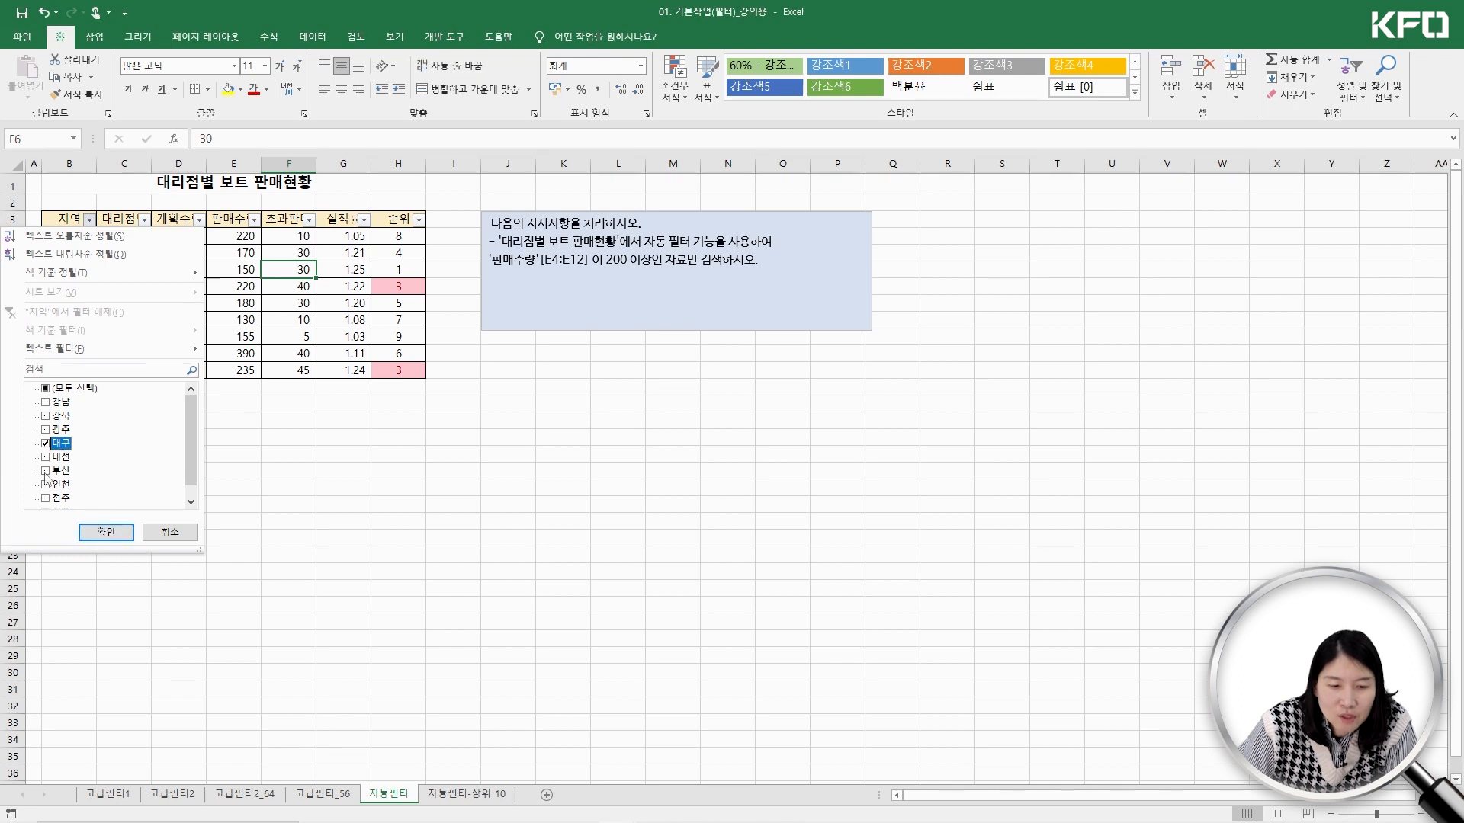
{"action": "left_click", "coordinate": [46, 471]}
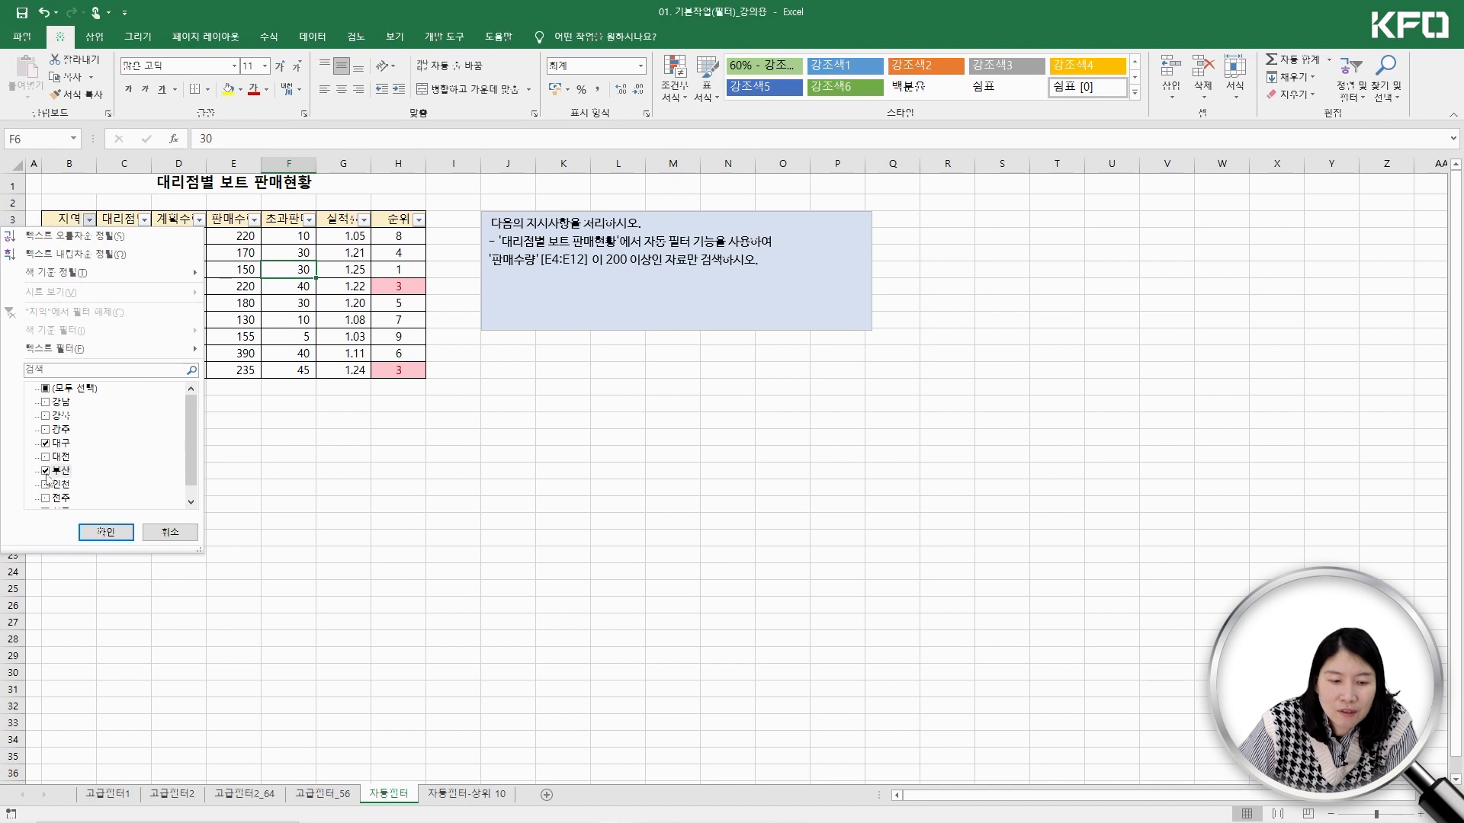
{"action": "left_click", "coordinate": [93, 534]}
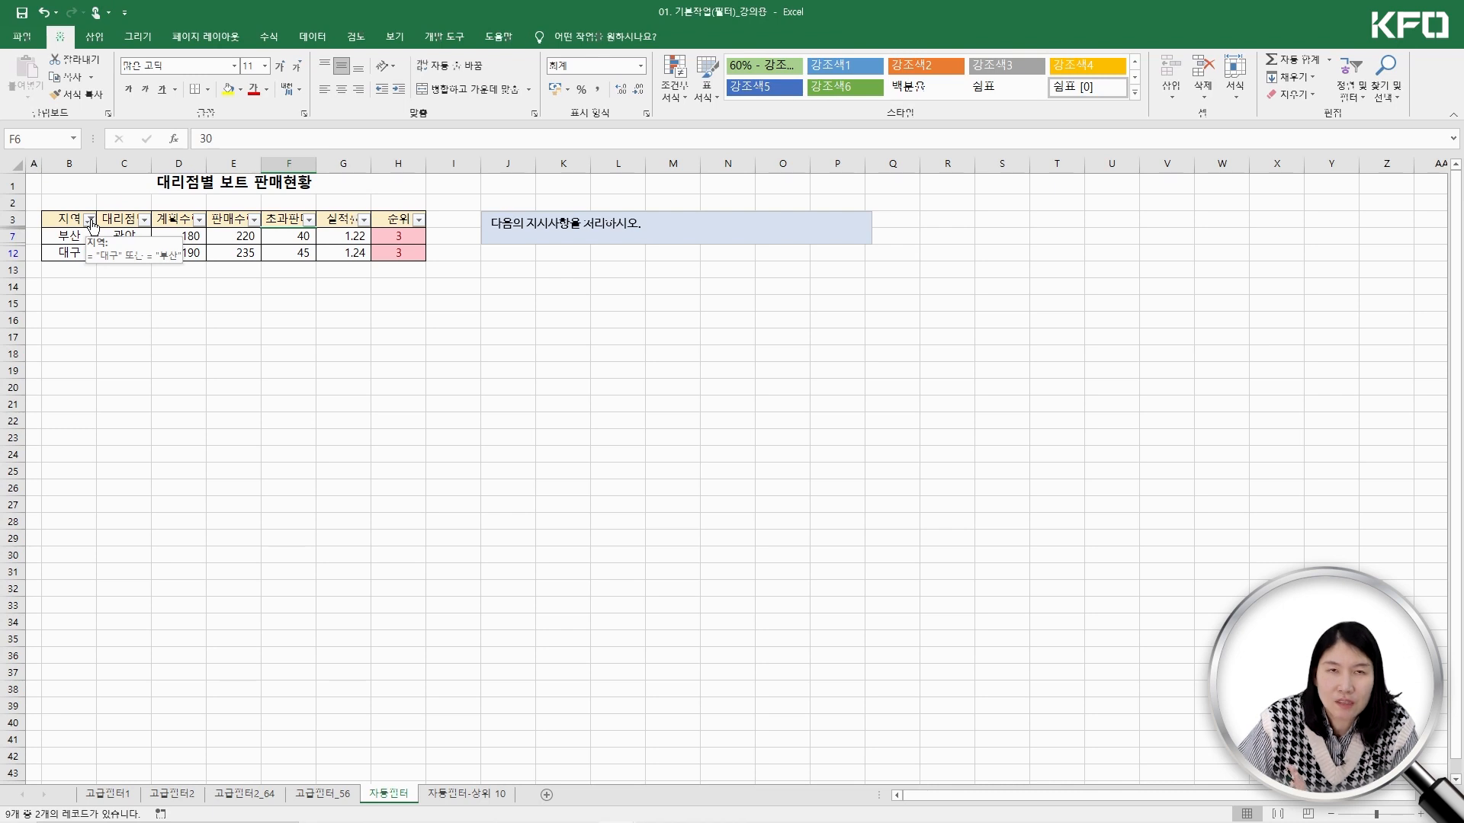
Reselect all regions in the 지역 filter to show every row again
{"action": "left_click", "coordinate": [90, 220]}
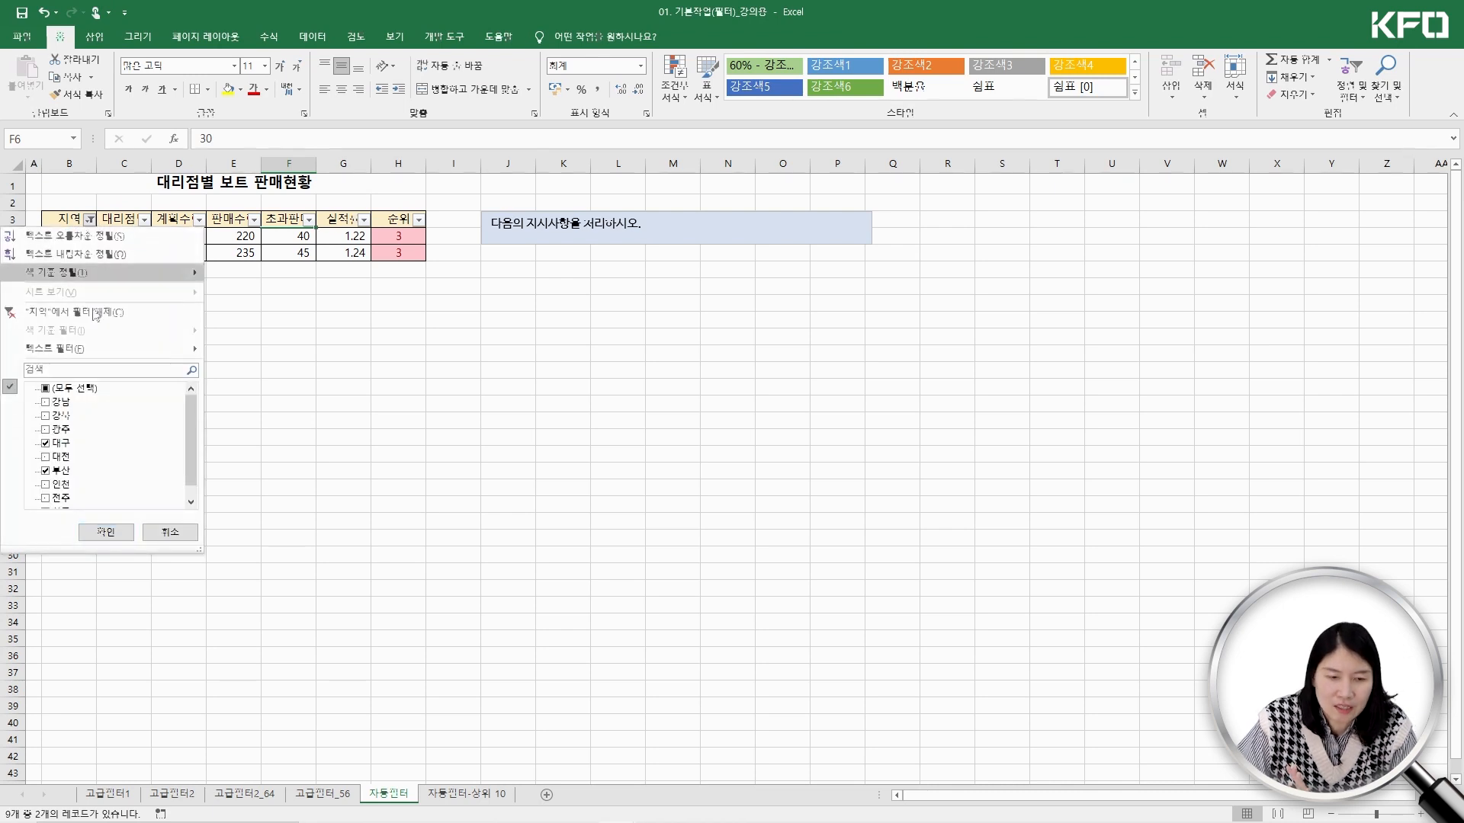
{"action": "left_click", "coordinate": [45, 388]}
{"action": "left_click", "coordinate": [105, 532]}
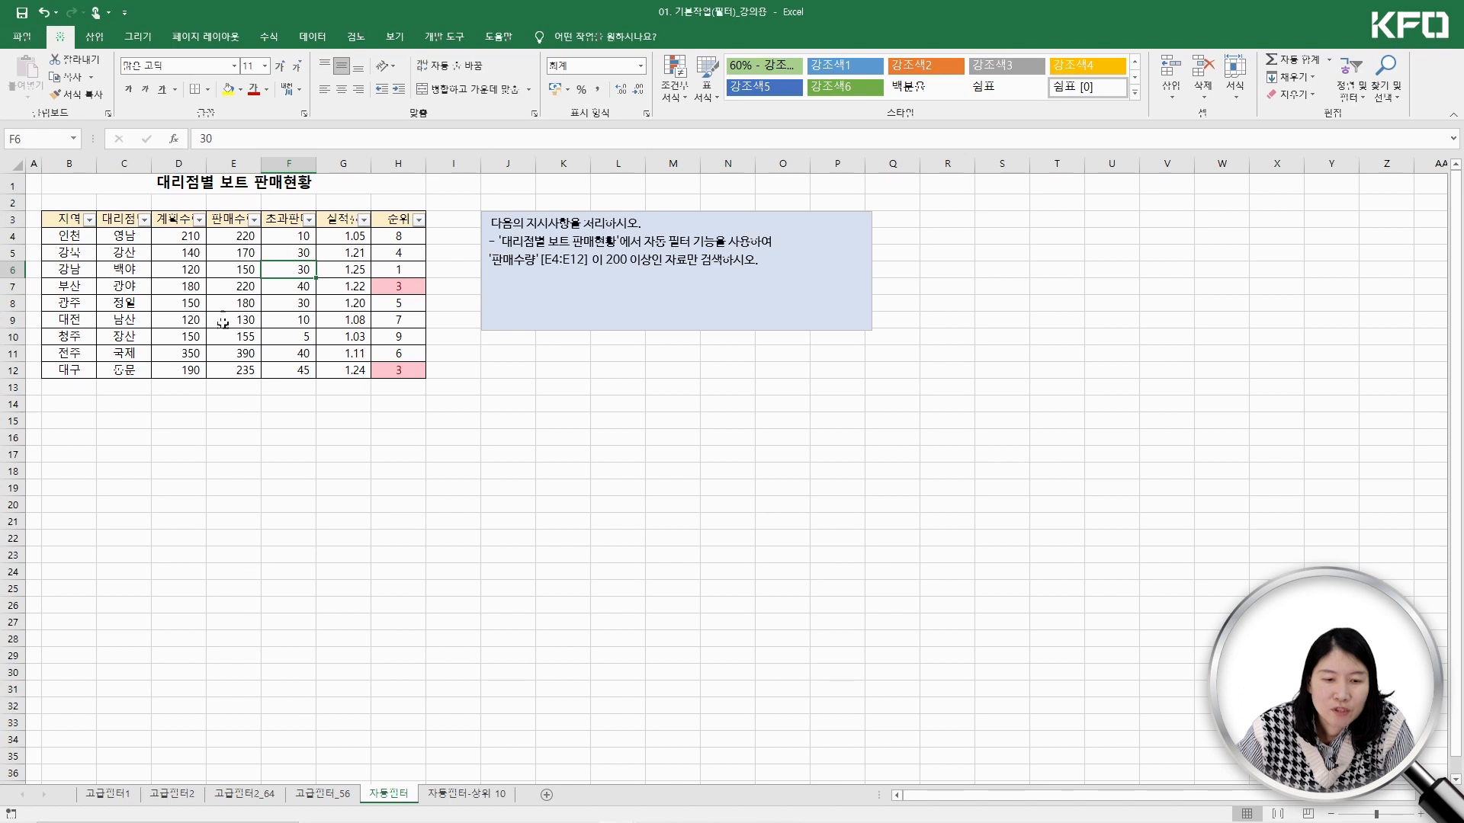
{"action": "left_click", "coordinate": [240, 285]}
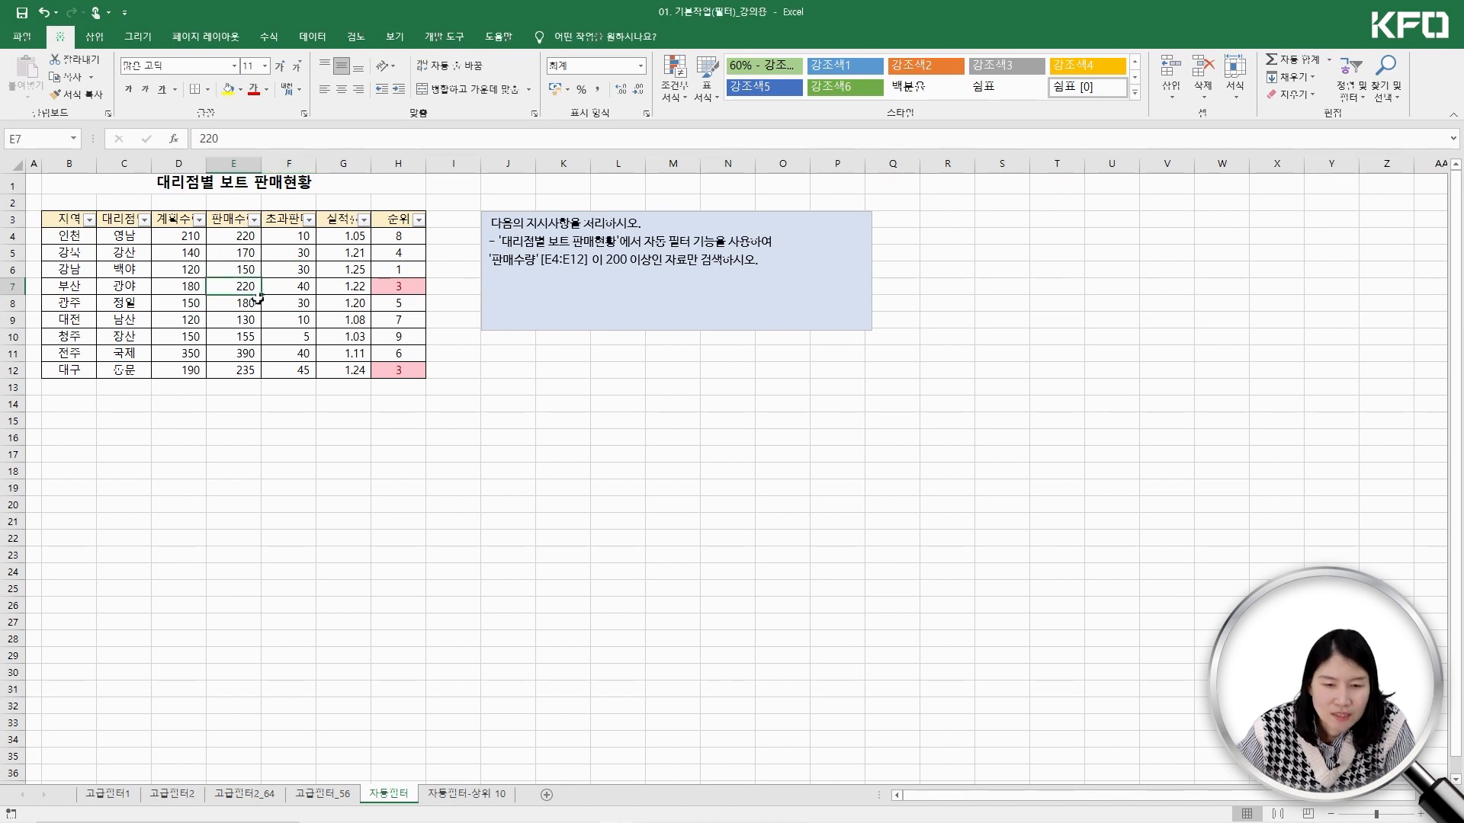
{"action": "left_click", "coordinate": [192, 250]}
{"action": "left_click", "coordinate": [247, 254]}
{"action": "left_click", "coordinate": [303, 254]}
{"action": "left_click", "coordinate": [358, 253]}
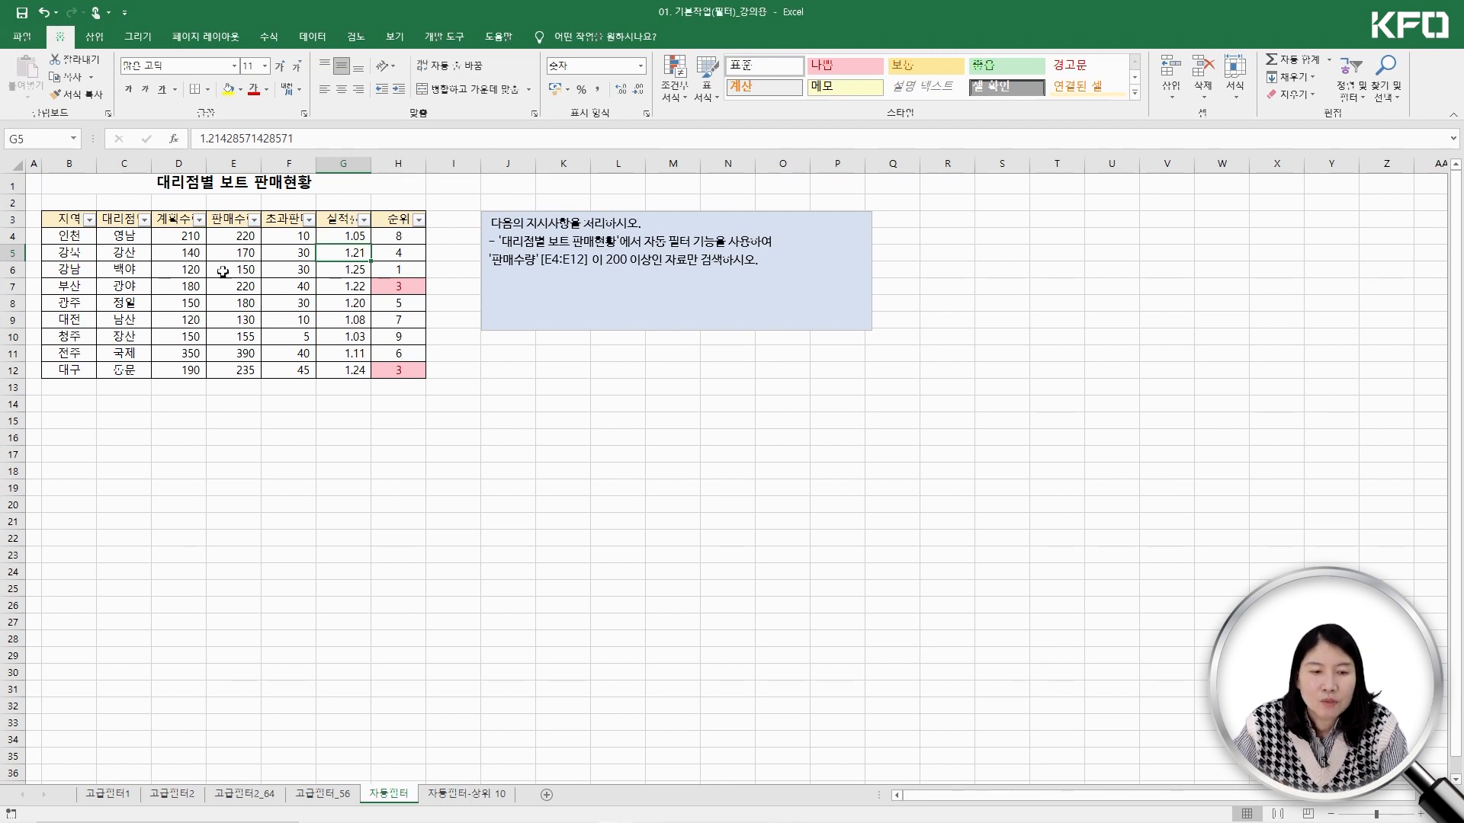
{"action": "left_click", "coordinate": [246, 238]}
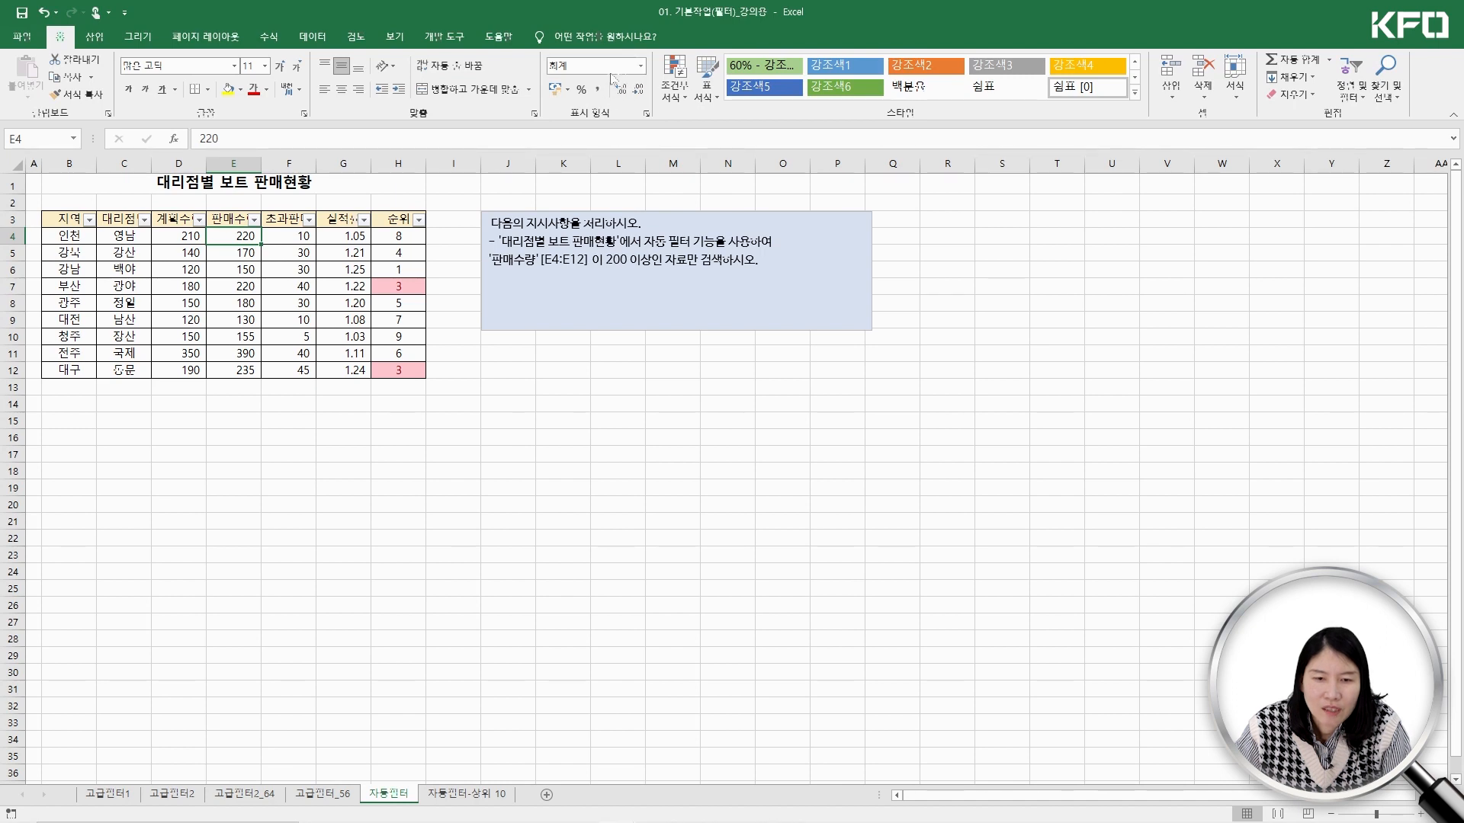
{"action": "left_click", "coordinate": [244, 272]}
{"action": "left_click", "coordinate": [250, 317]}
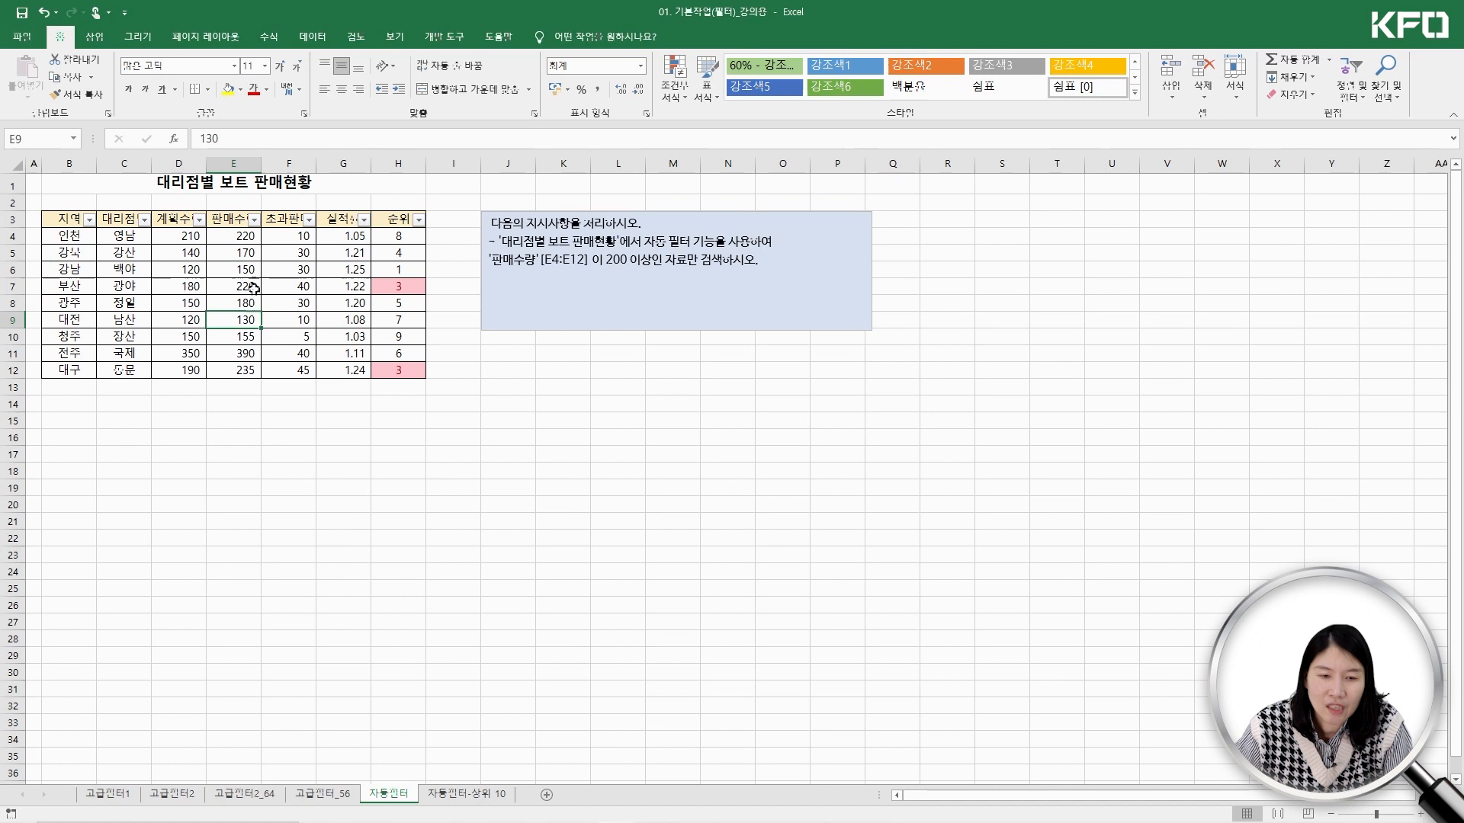
Filter the 판매수량 column to values greater than or equal to 200 and select the remaining values in that column
{"action": "left_click", "coordinate": [253, 220]}
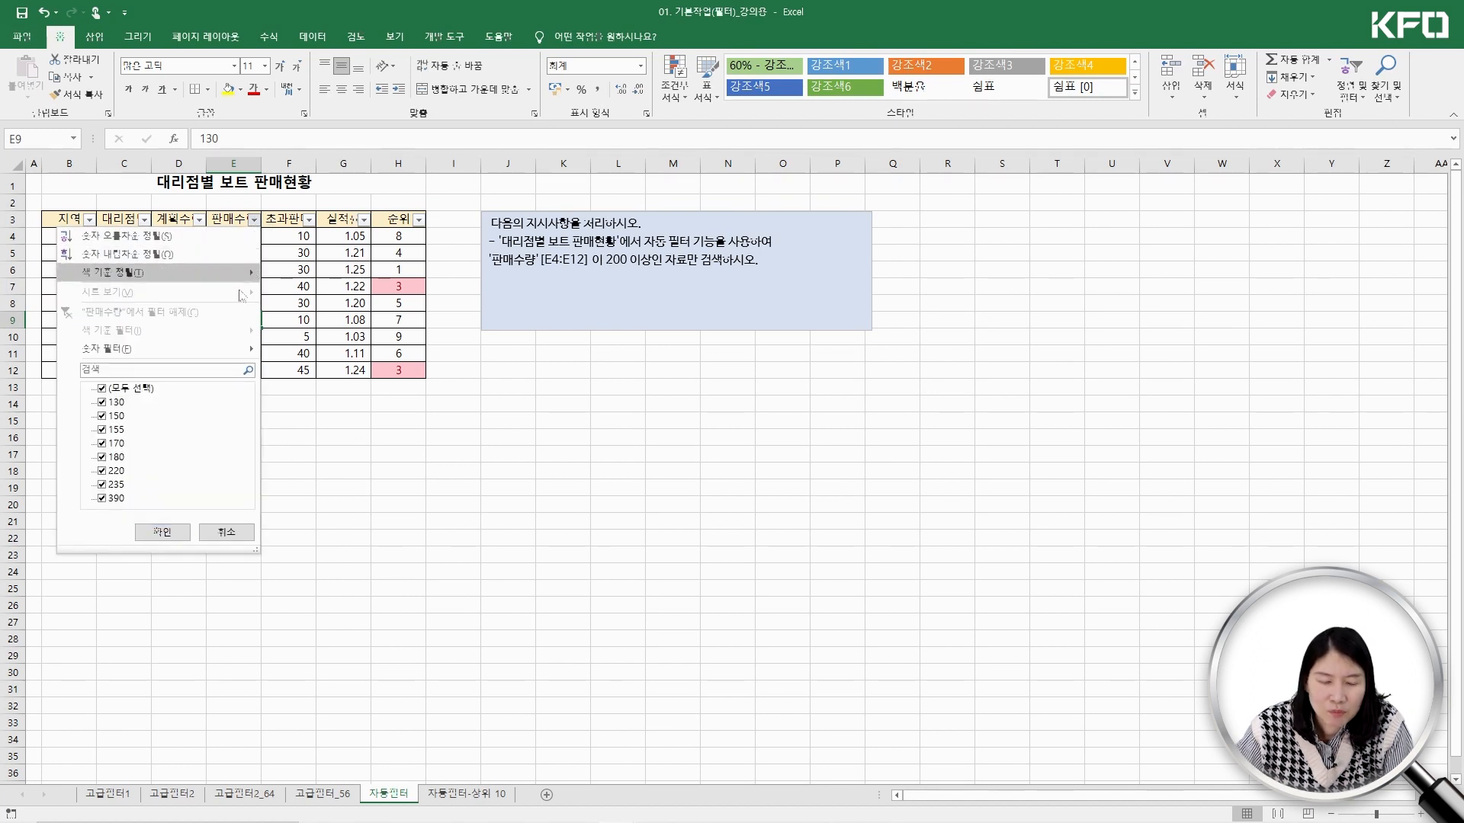
{"action": "mouse_move", "coordinate": [227, 355]}
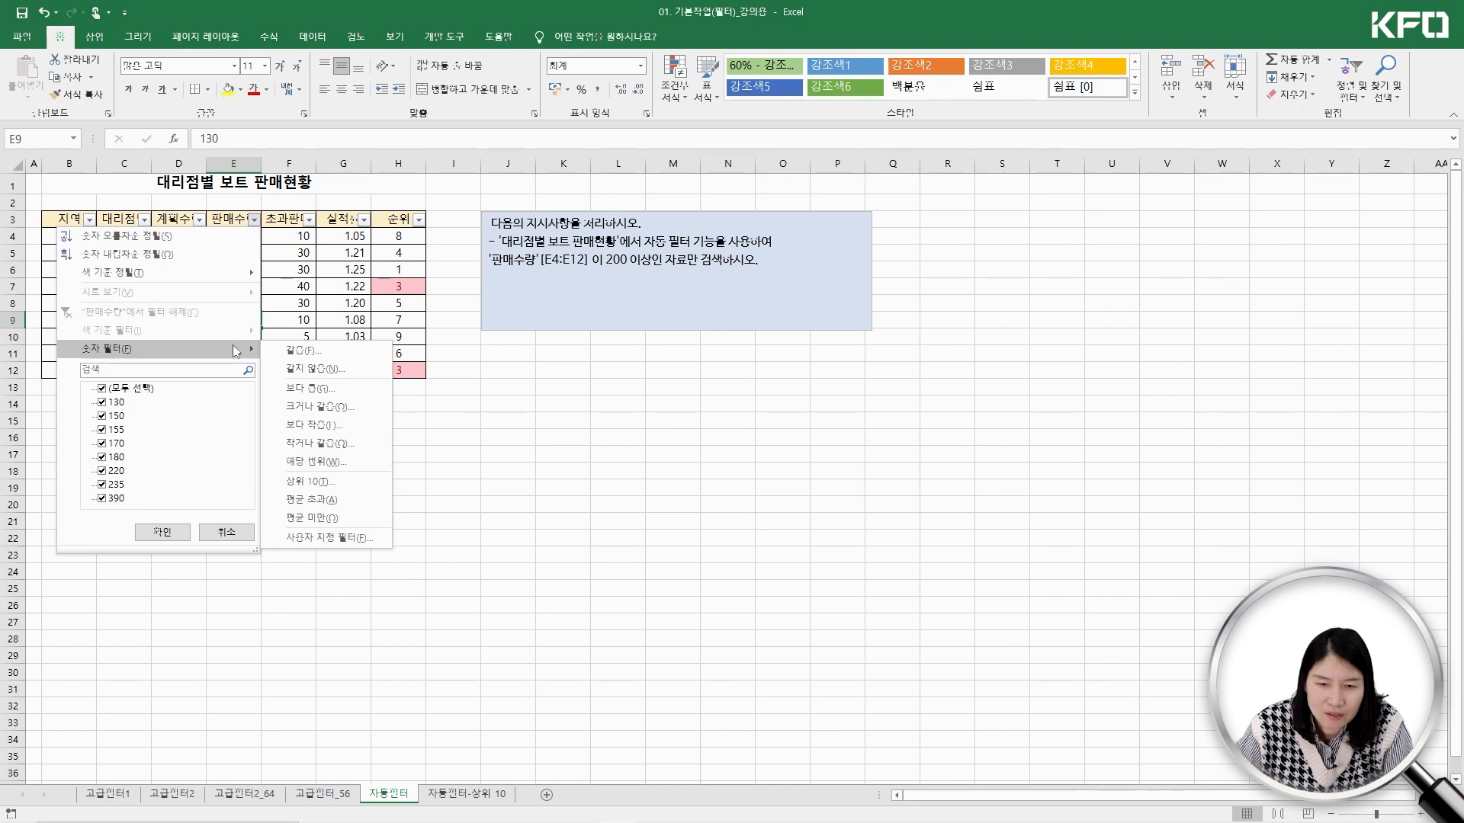
{"action": "left_click", "coordinate": [349, 409]}
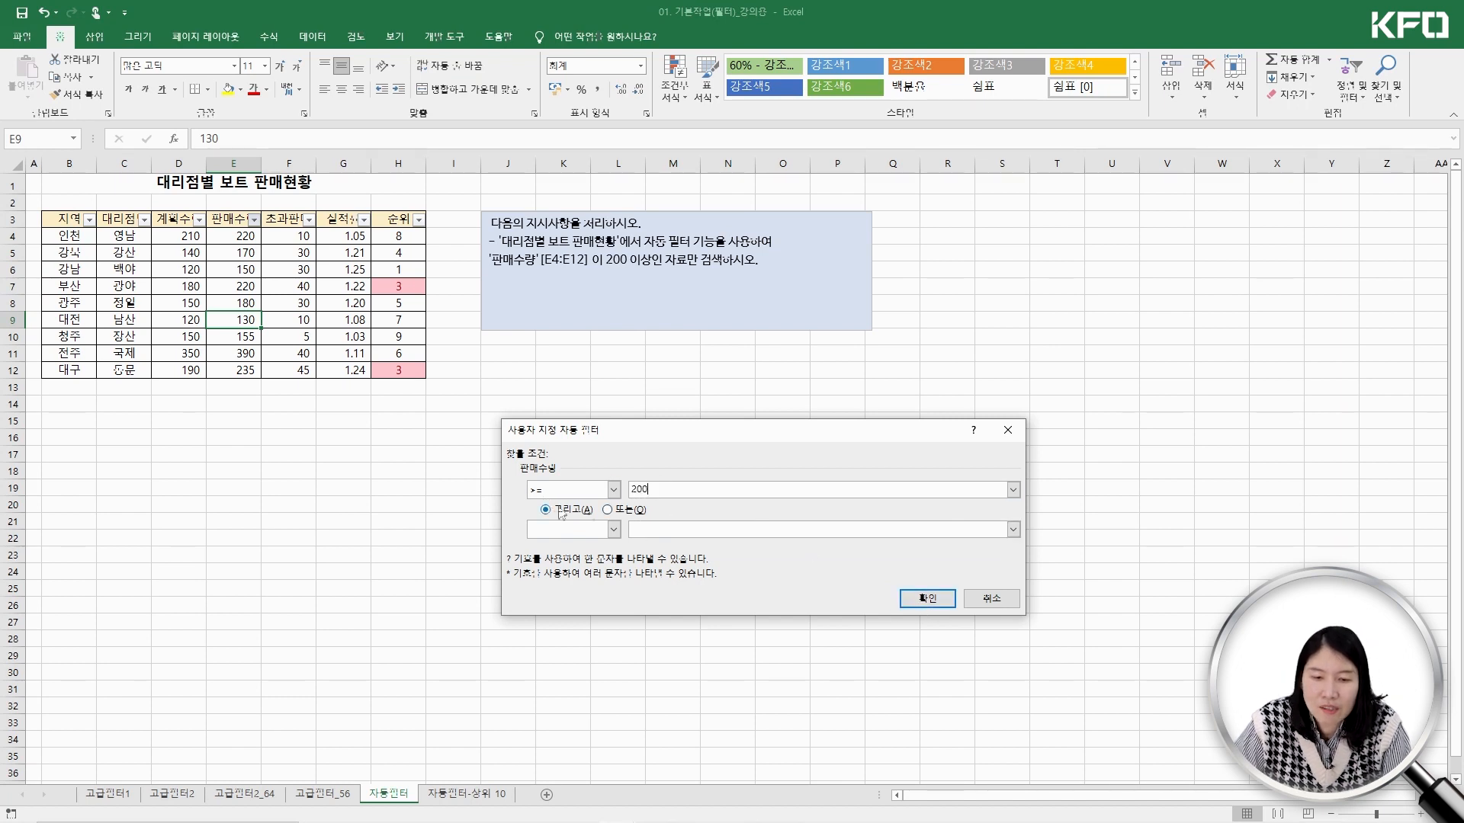
{"action": "left_click", "coordinate": [935, 599]}
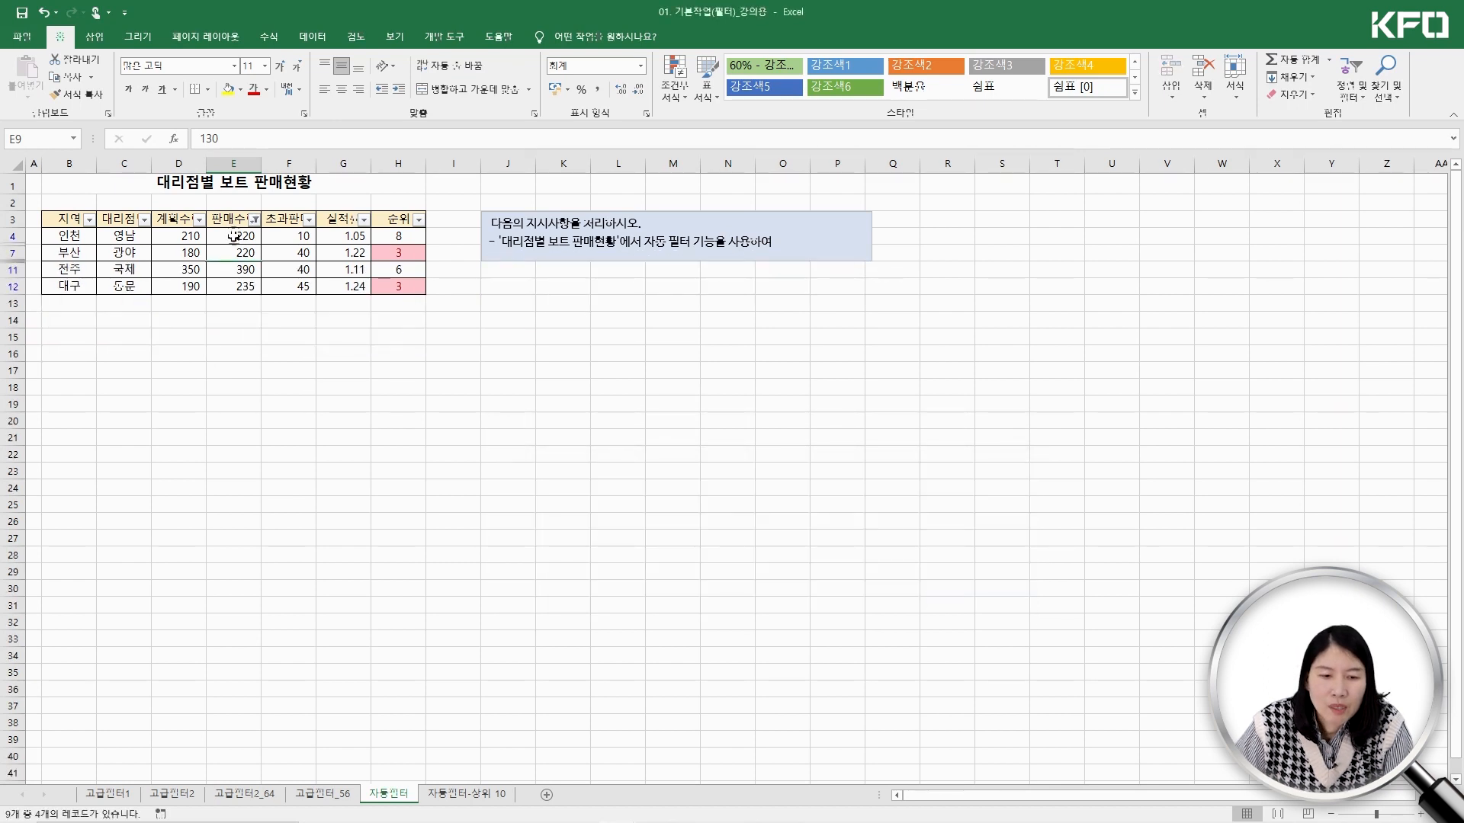
{"action": "left_click_drag", "start_coordinate": [232, 238], "coordinate": [258, 297]}
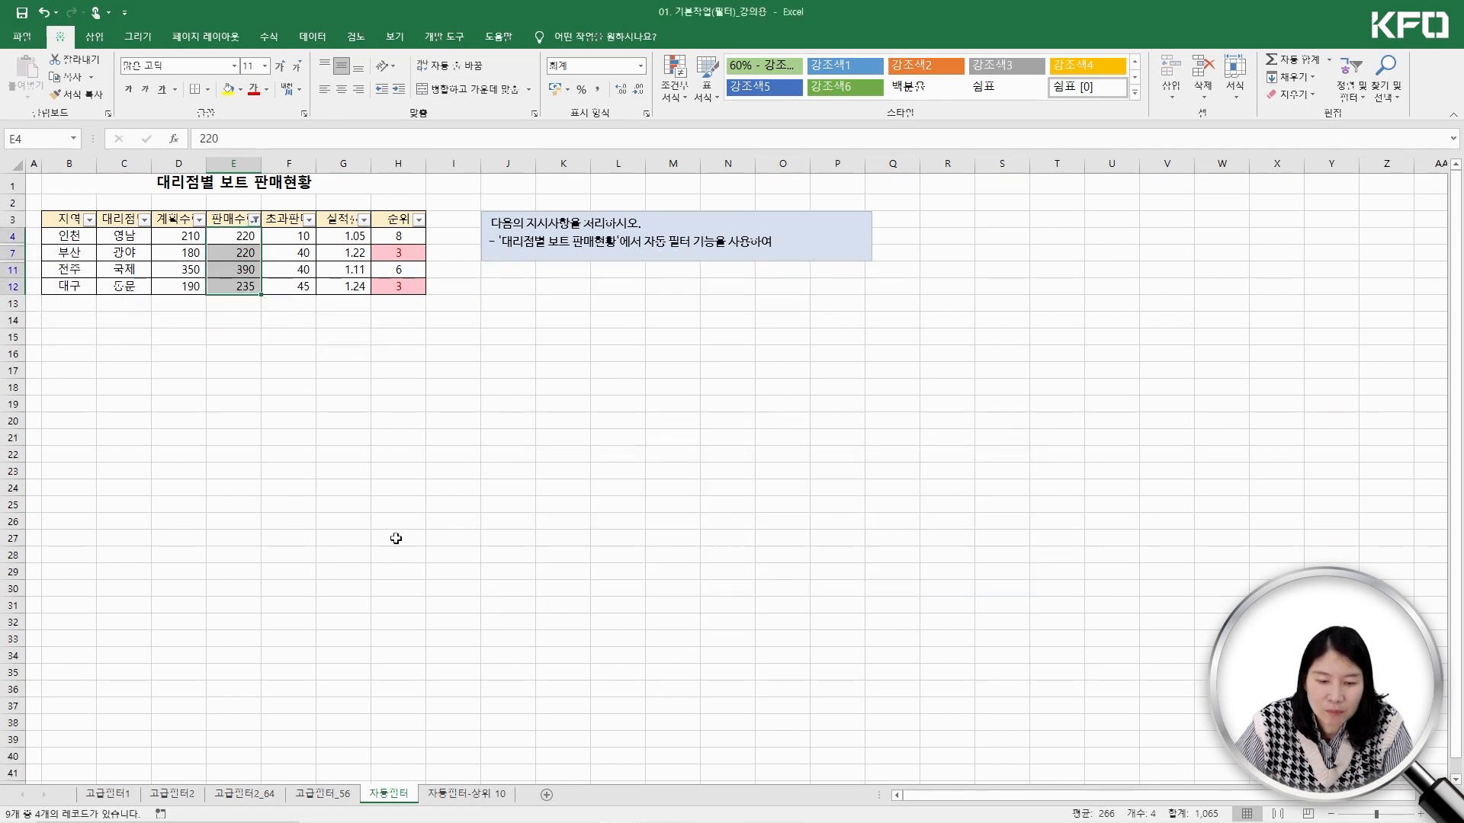
Switch to the 자동필터-상위 10 sheet and turn on the automatic filter from the 판매수량 heading
{"action": "left_click", "coordinate": [467, 794]}
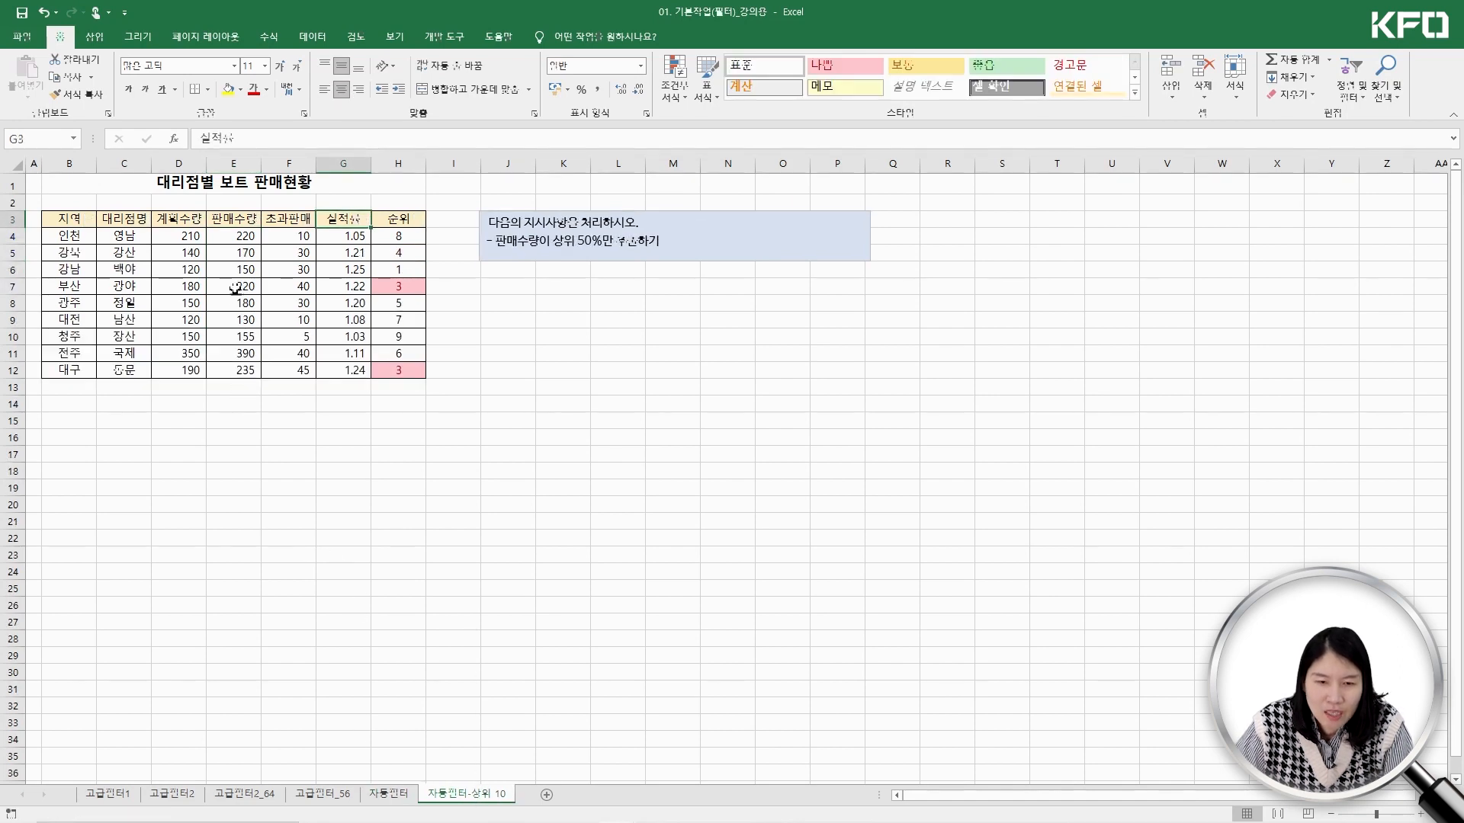
{"action": "left_click", "coordinate": [236, 221]}
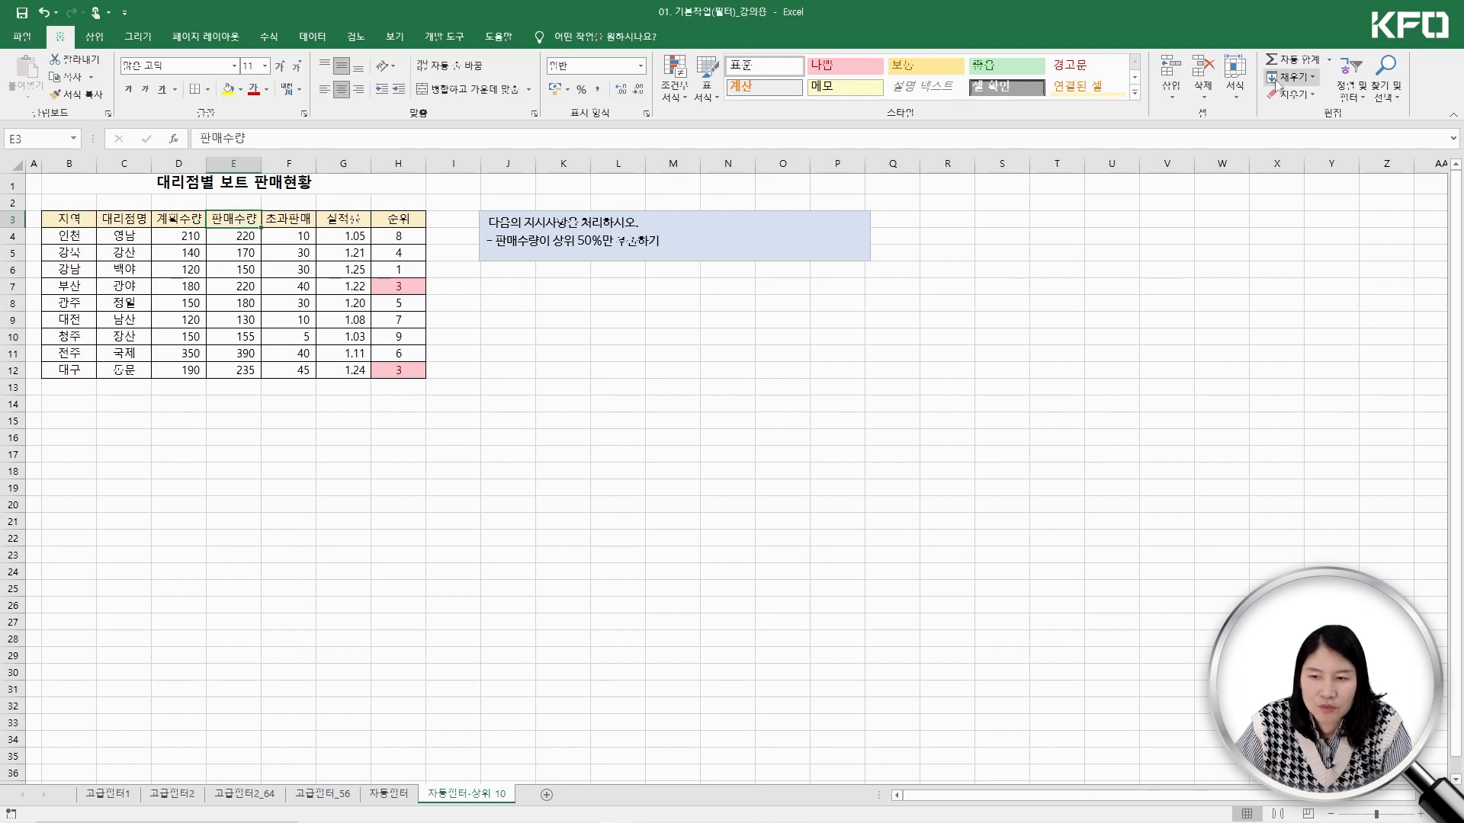
{"action": "left_click", "coordinate": [1350, 84]}
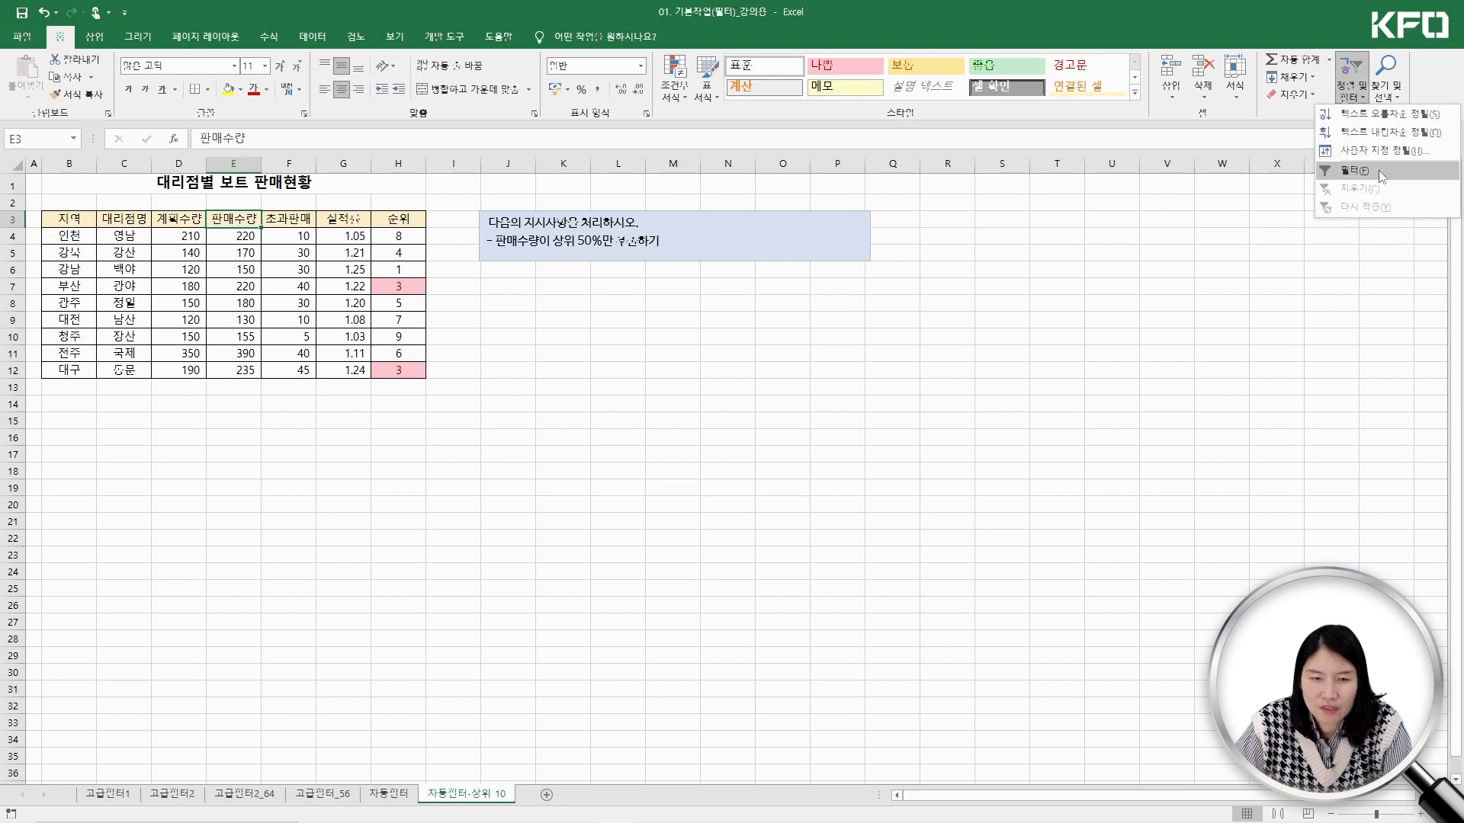
{"action": "left_click", "coordinate": [1382, 171]}
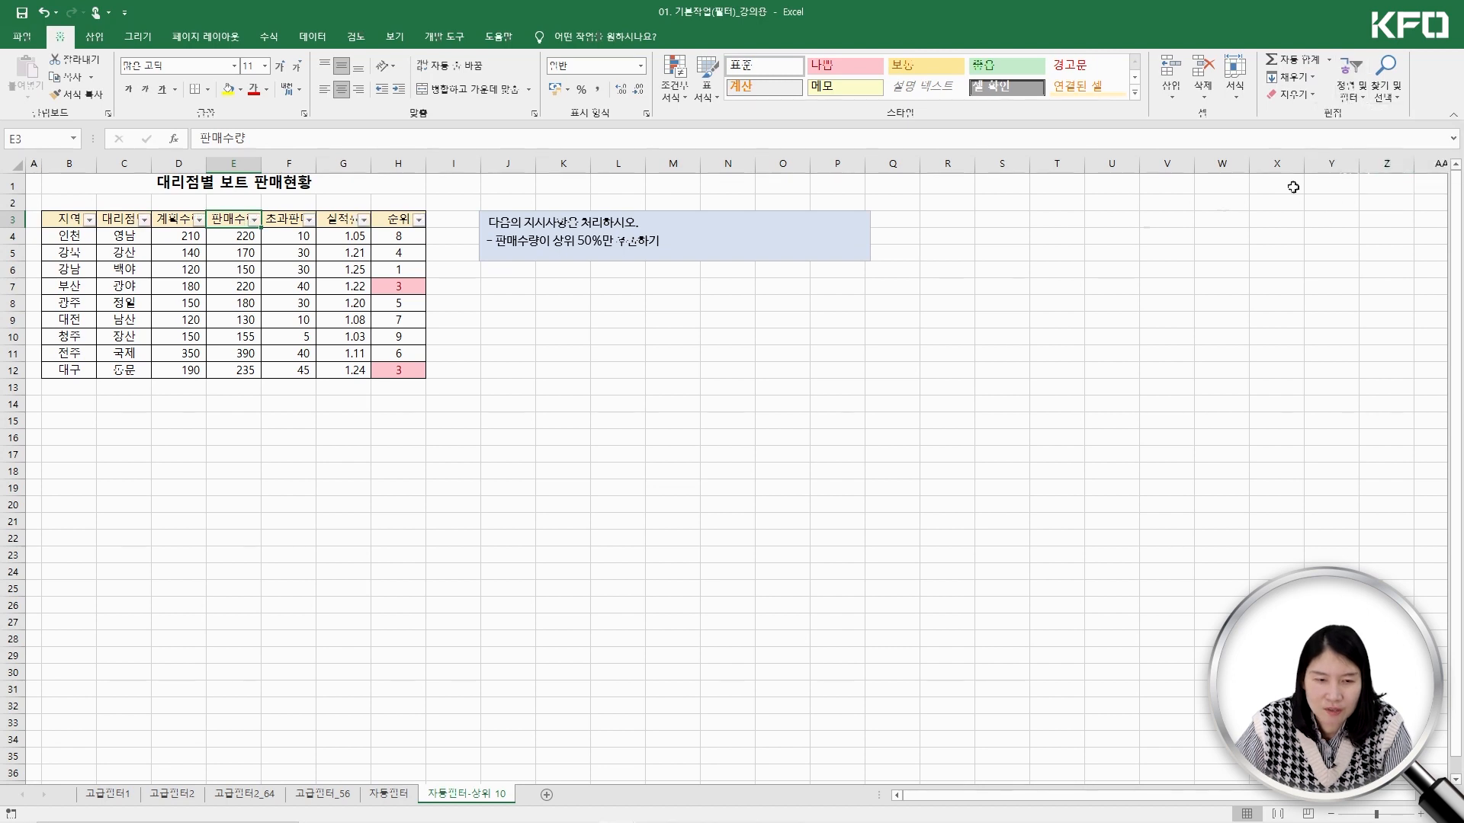
Apply a top 10 filter to the 판매수량 column, set to 상위 50 %
{"action": "left_click", "coordinate": [254, 220]}
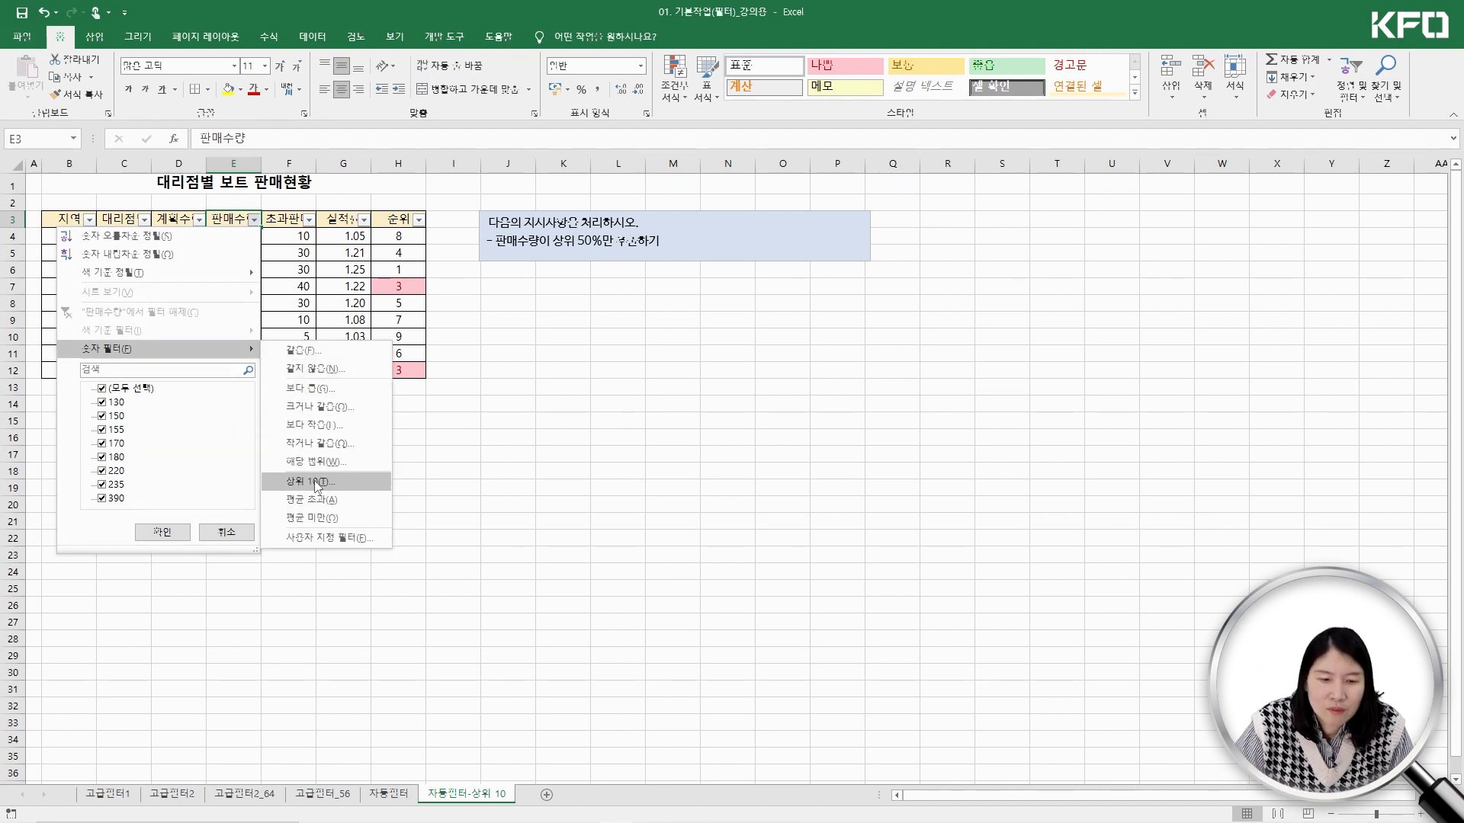
{"action": "left_click", "coordinate": [321, 483]}
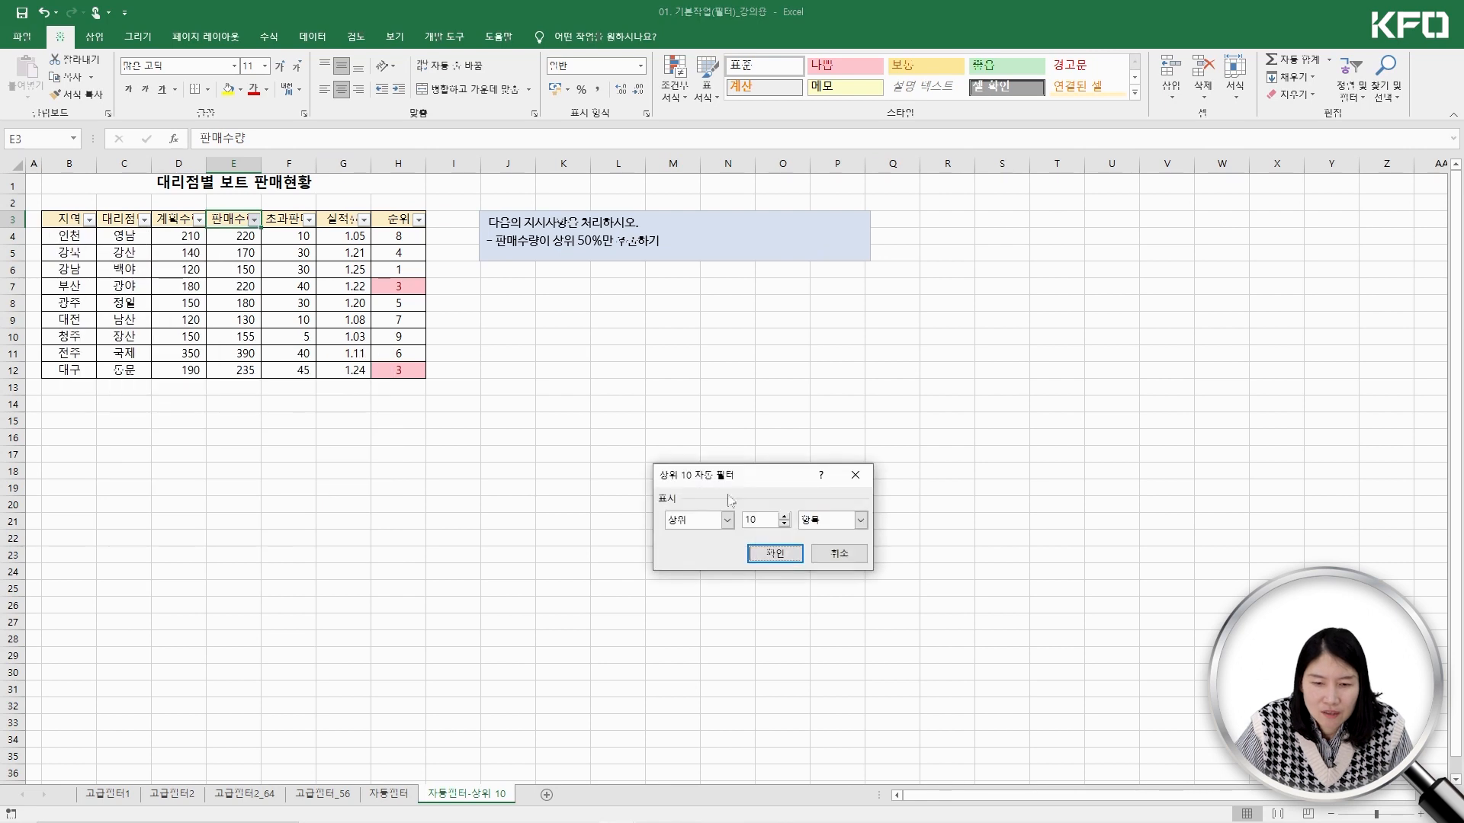
{"action": "double_click", "coordinate": [750, 520]}
{"action": "type", "text": "50"}
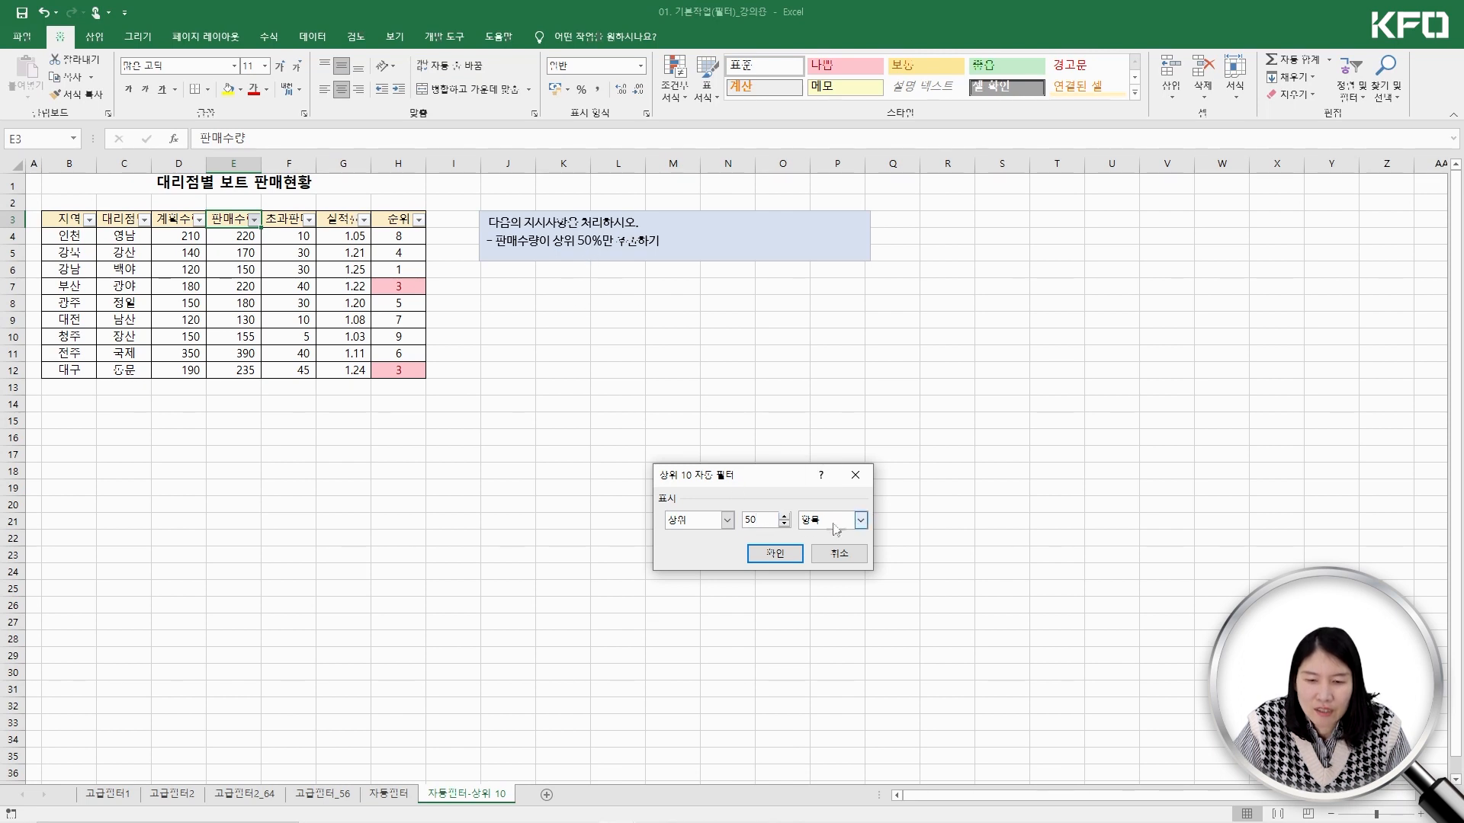
{"action": "left_click", "coordinate": [860, 520]}
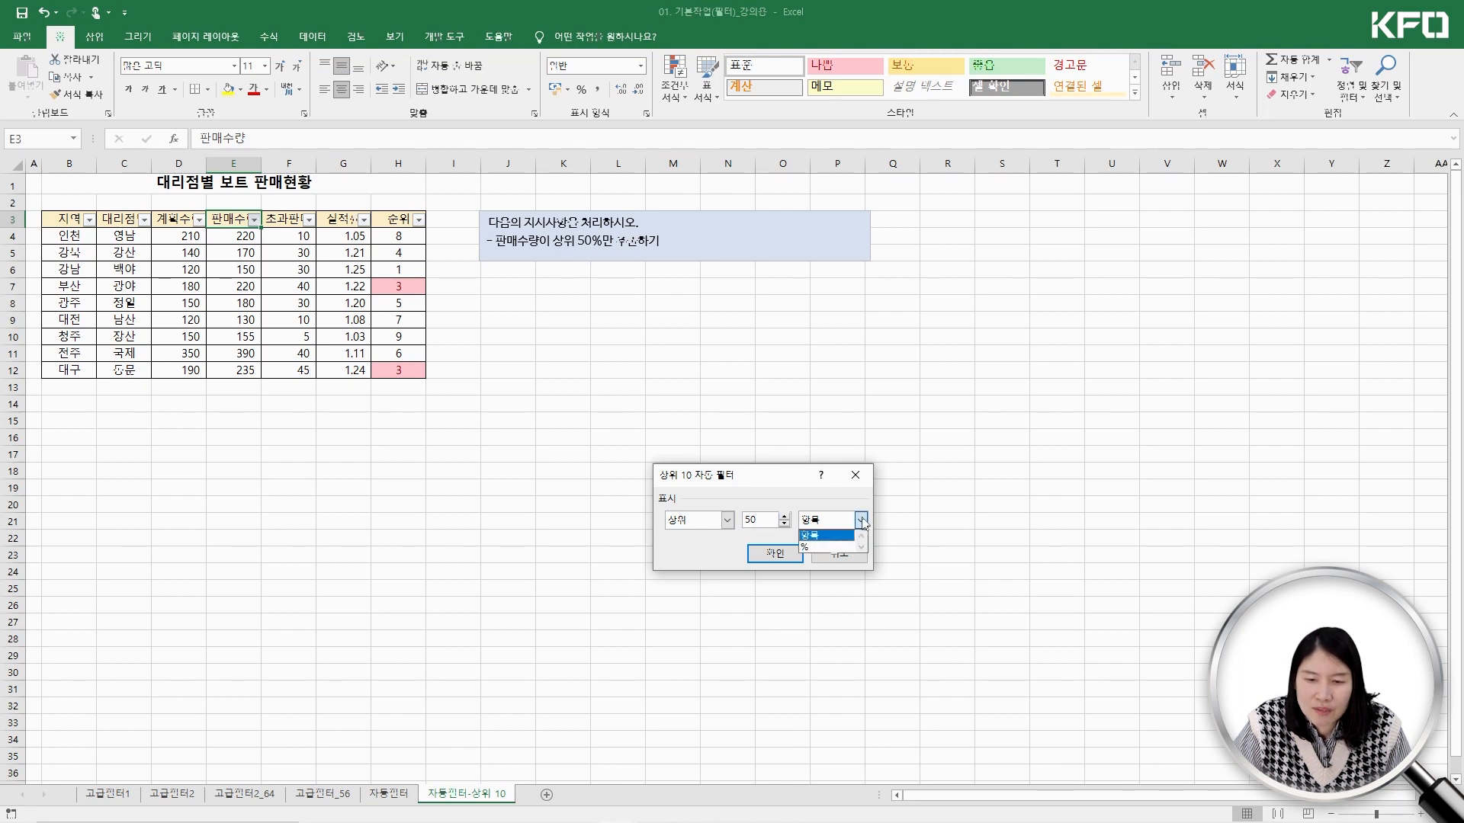
{"action": "left_click", "coordinate": [845, 549]}
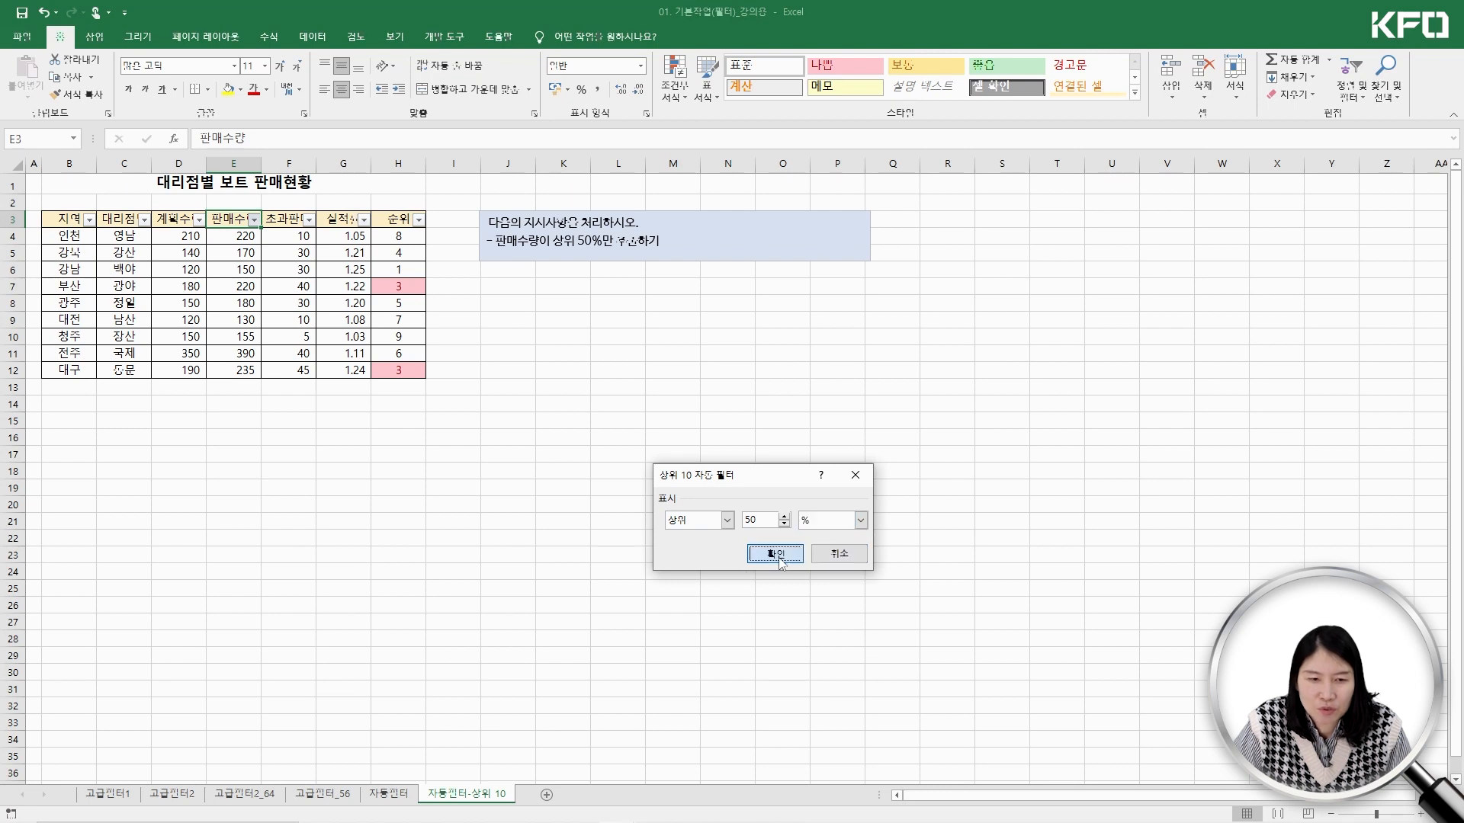
{"action": "left_click", "coordinate": [775, 553]}
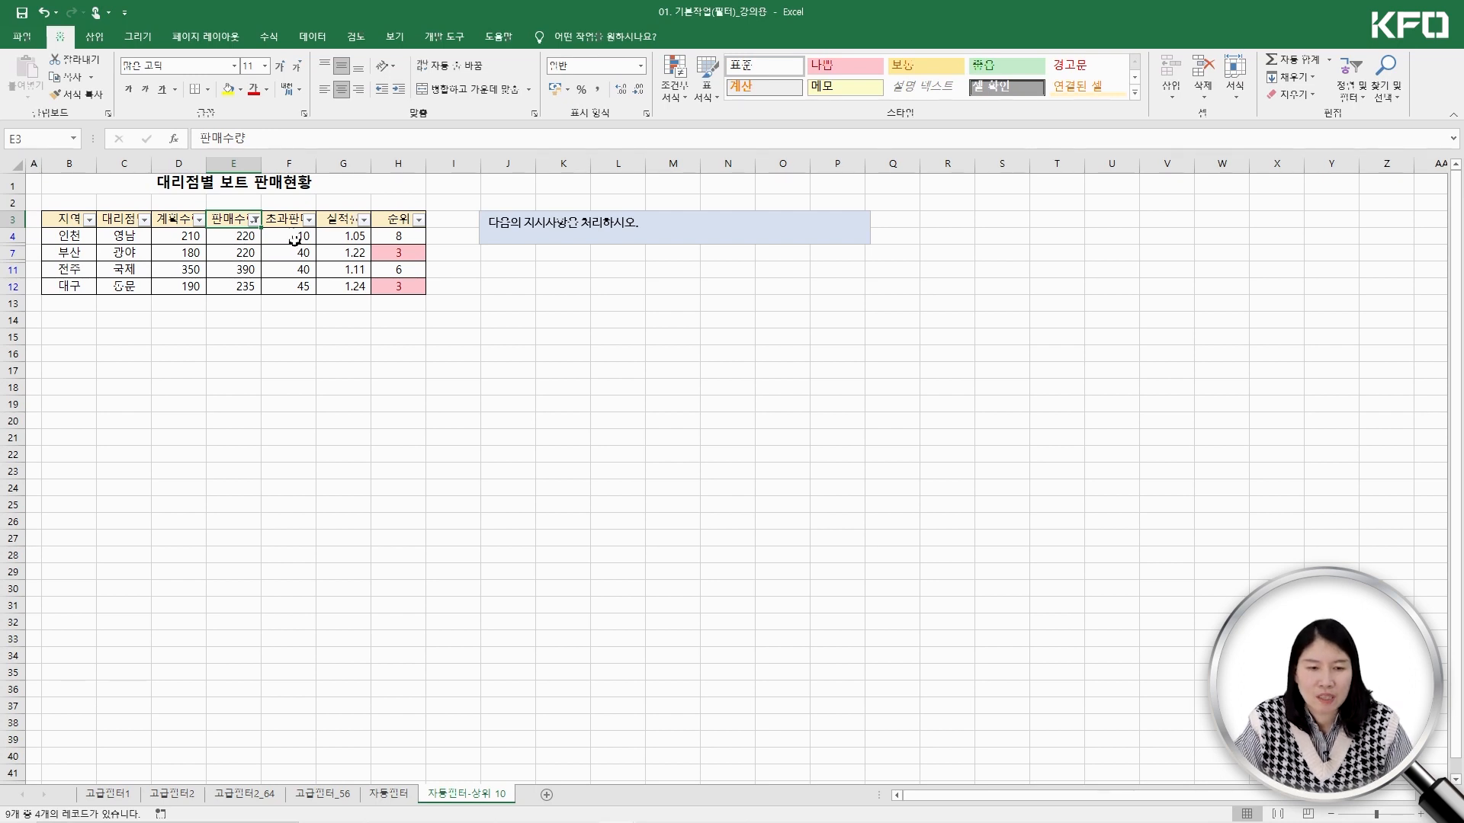
Clear the 판매수량 column's filter and remove the automatic filter from the table
{"action": "left_click", "coordinate": [254, 219]}
{"action": "mouse_move", "coordinate": [157, 352]}
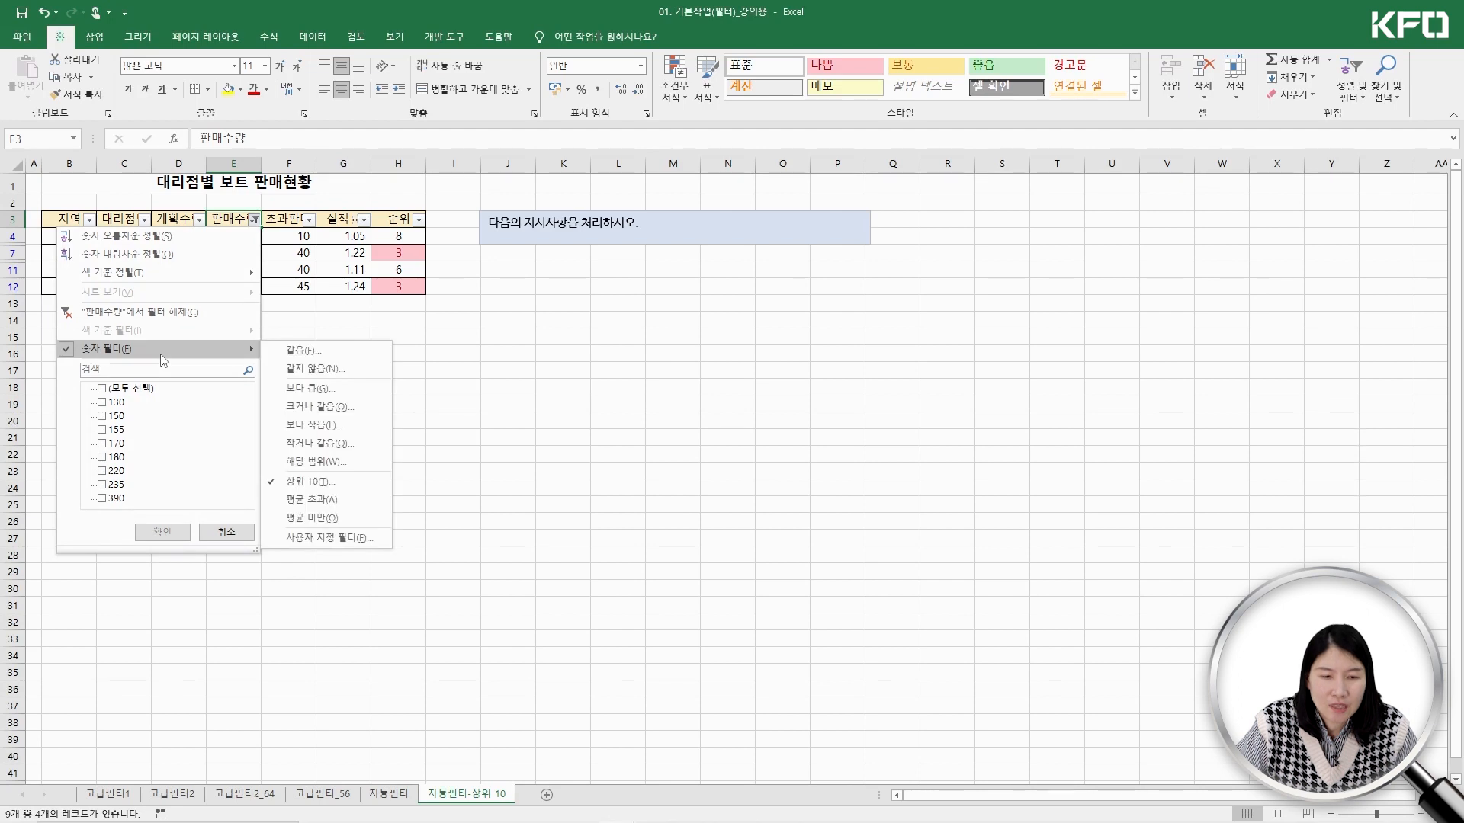
{"action": "left_click", "coordinate": [172, 313]}
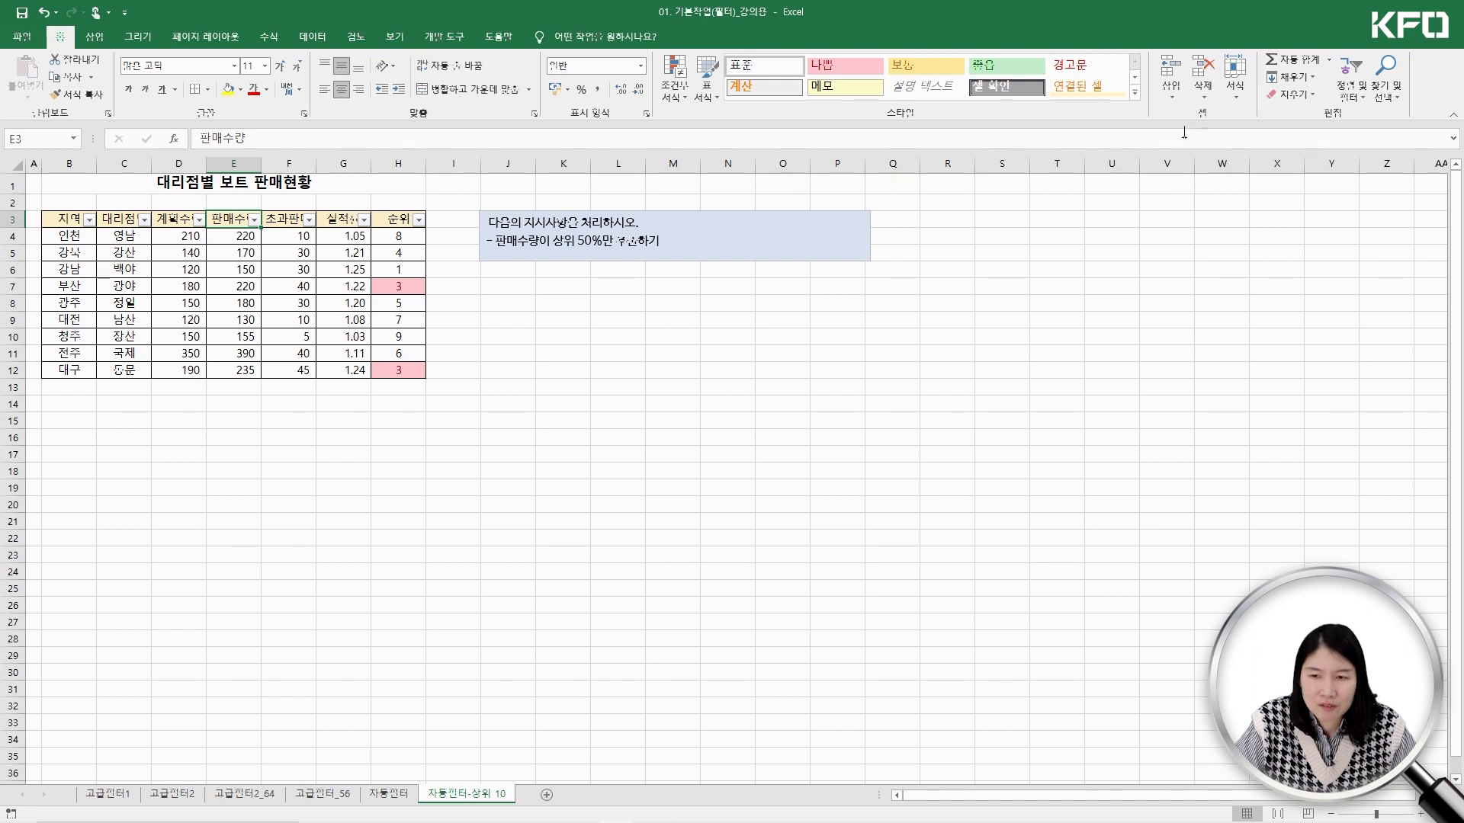
{"action": "left_click", "coordinate": [1361, 95]}
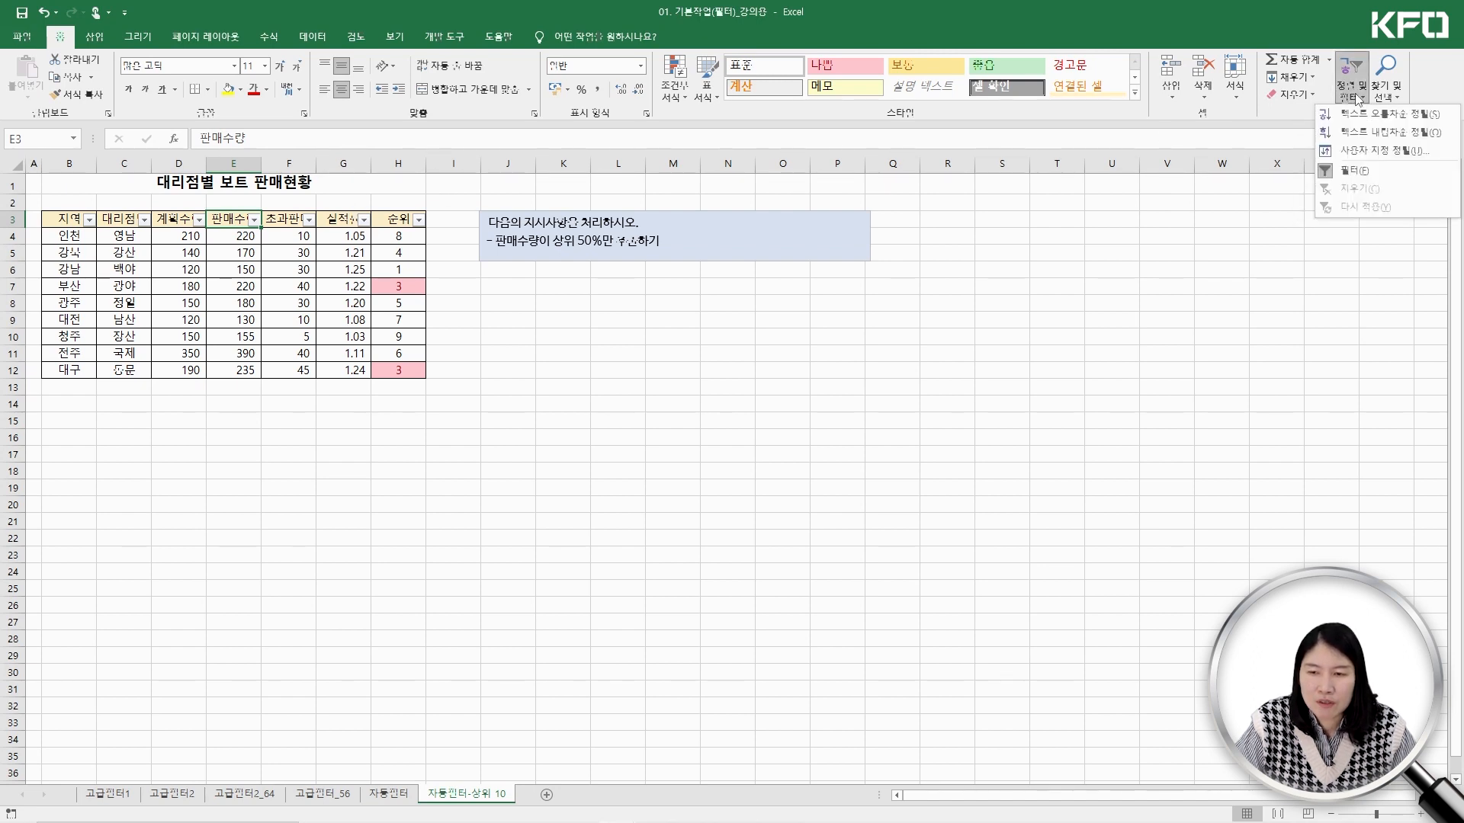
{"action": "left_click", "coordinate": [1358, 171]}
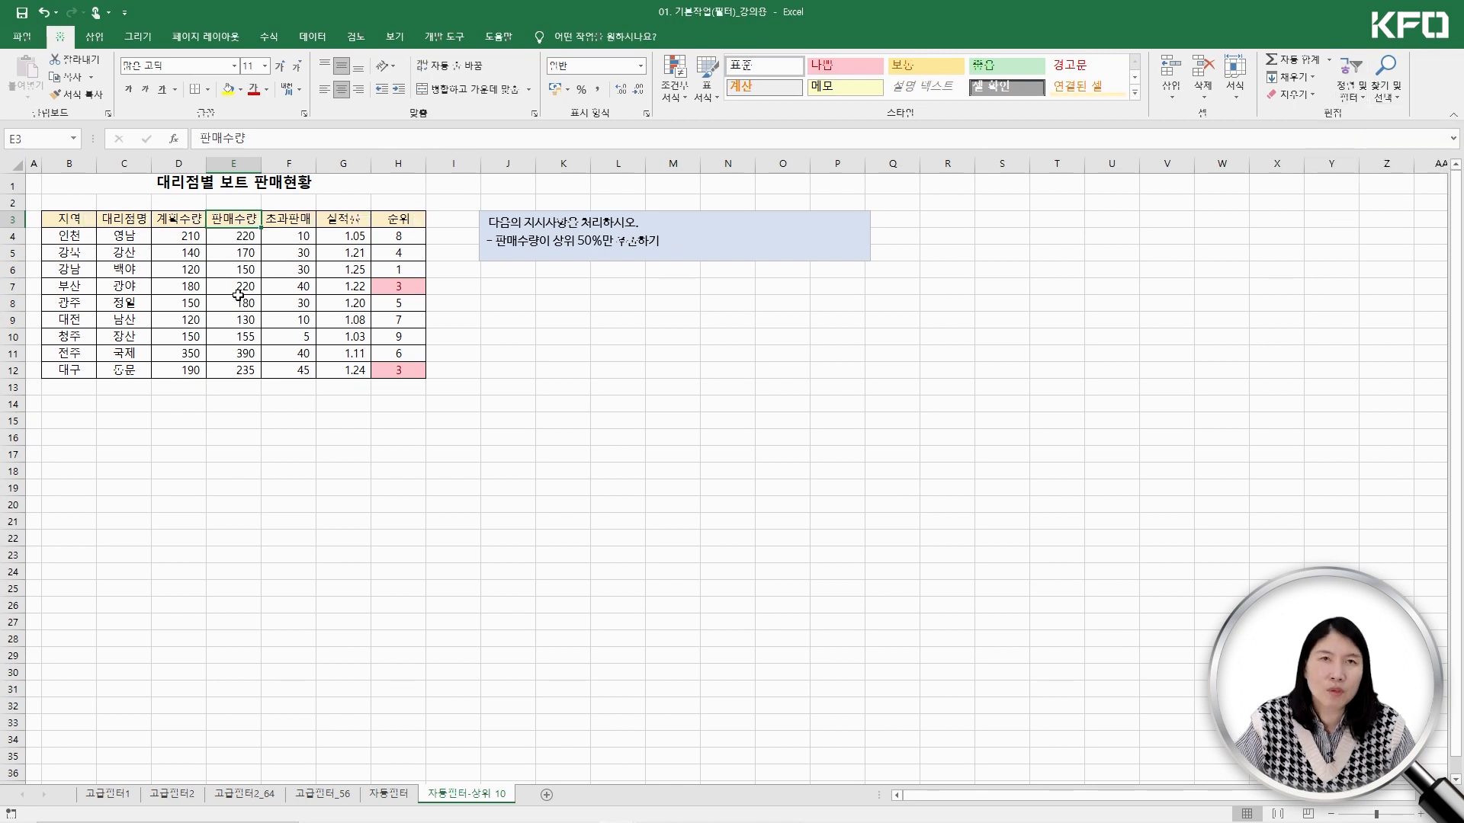